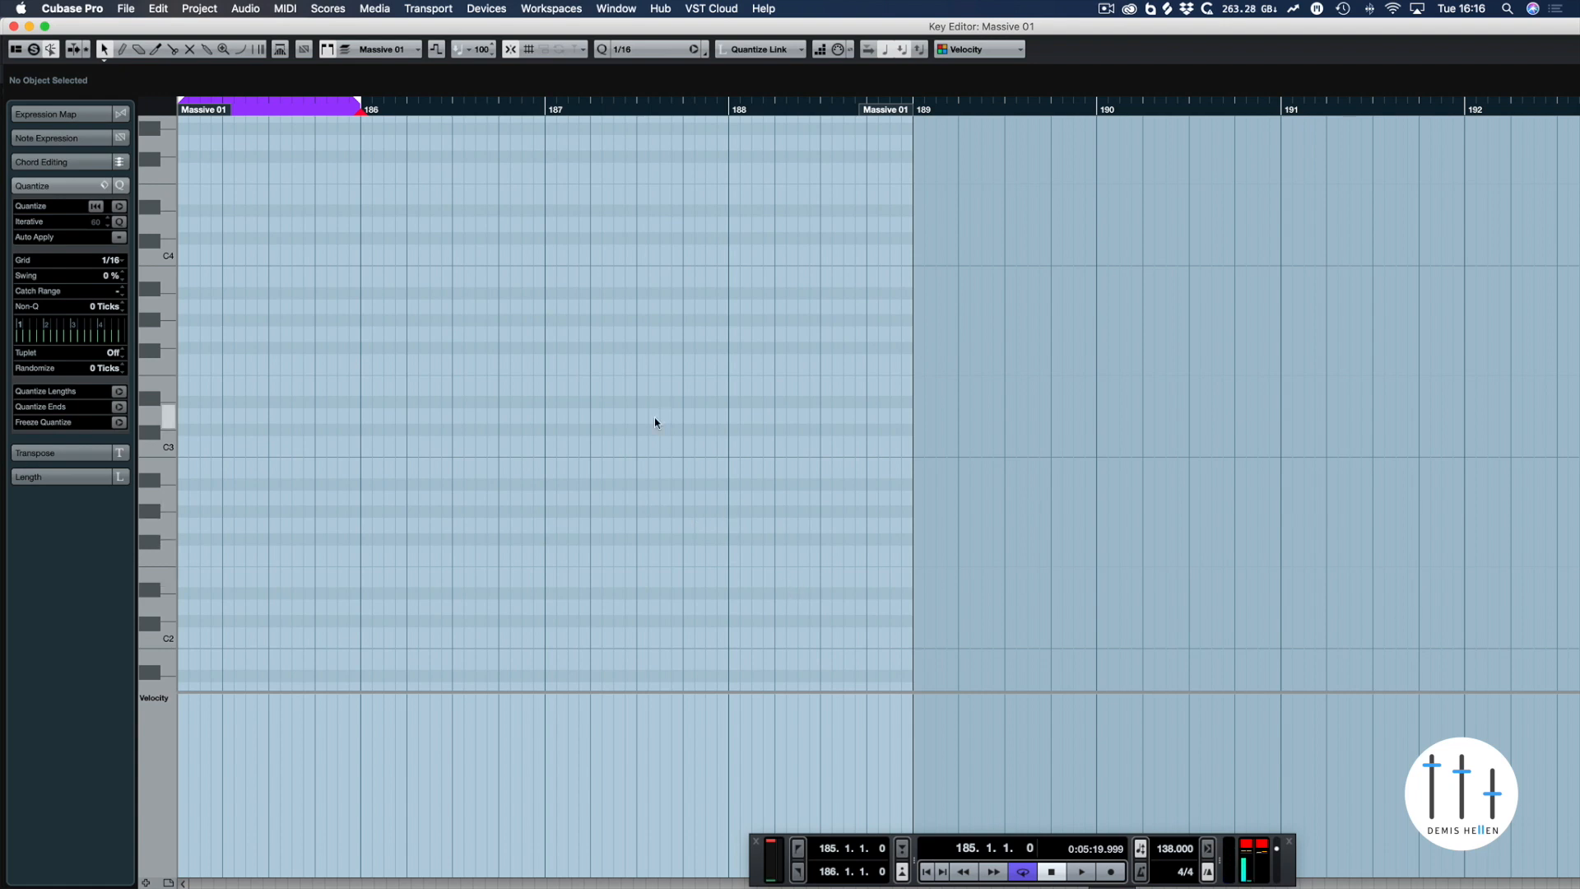
pyautogui.hscroll(3, 654, 418)
pyautogui.scroll(3, 645, 417)
pyautogui.hscroll(-3, 645, 420)
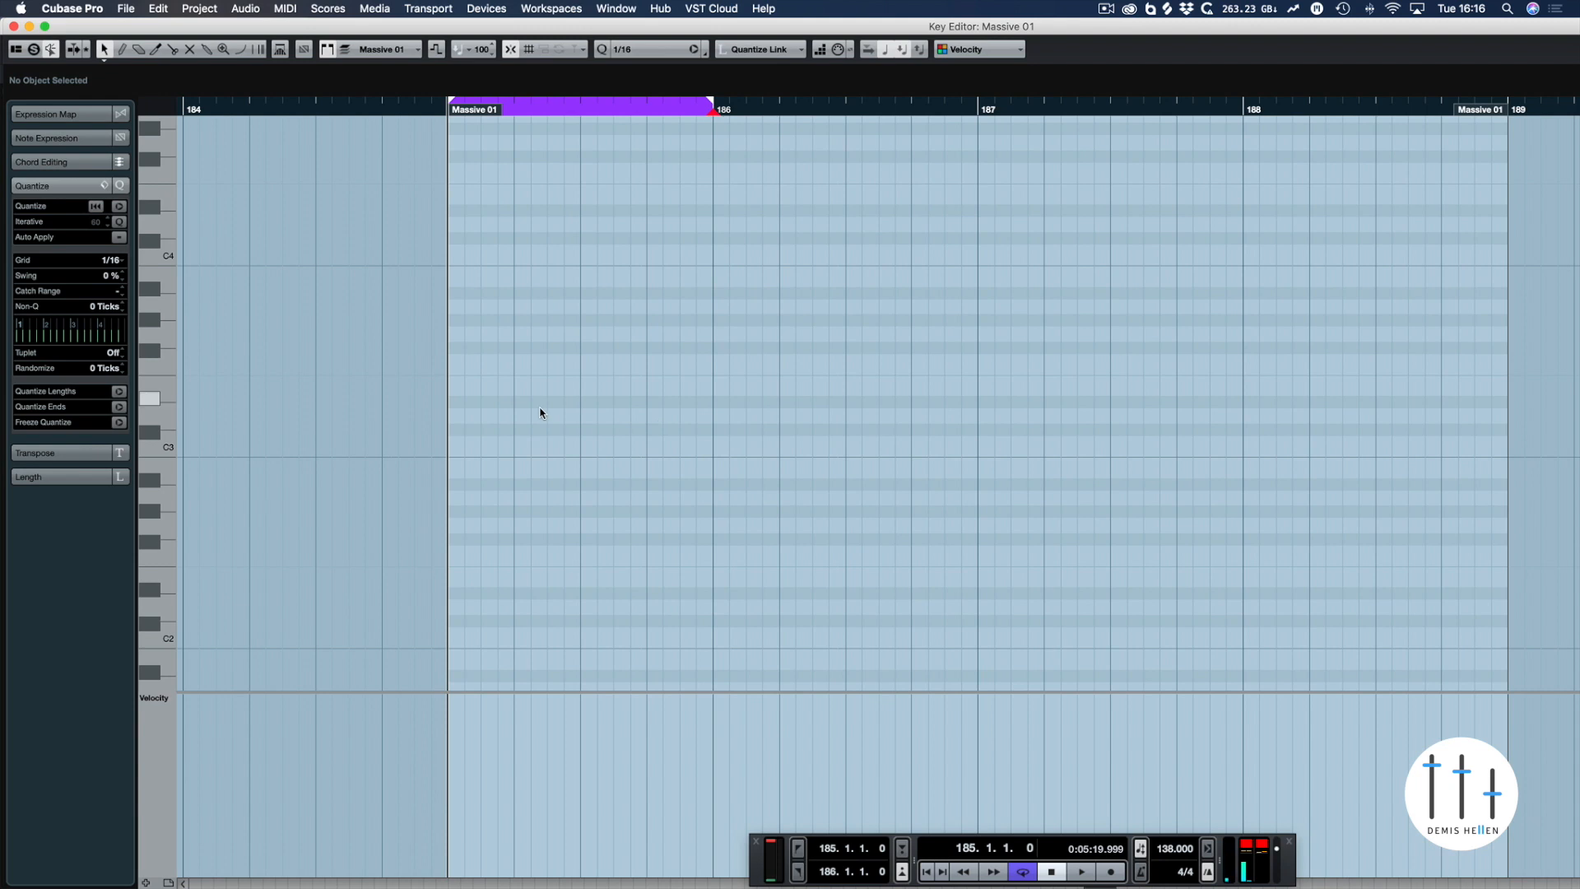
# - Consult the note-number table in Numbers and the A#/Bb major scale notes on the scales-chords.com page in Safari
pyautogui.press('super+Tab')
pyautogui.press('super+Tab')
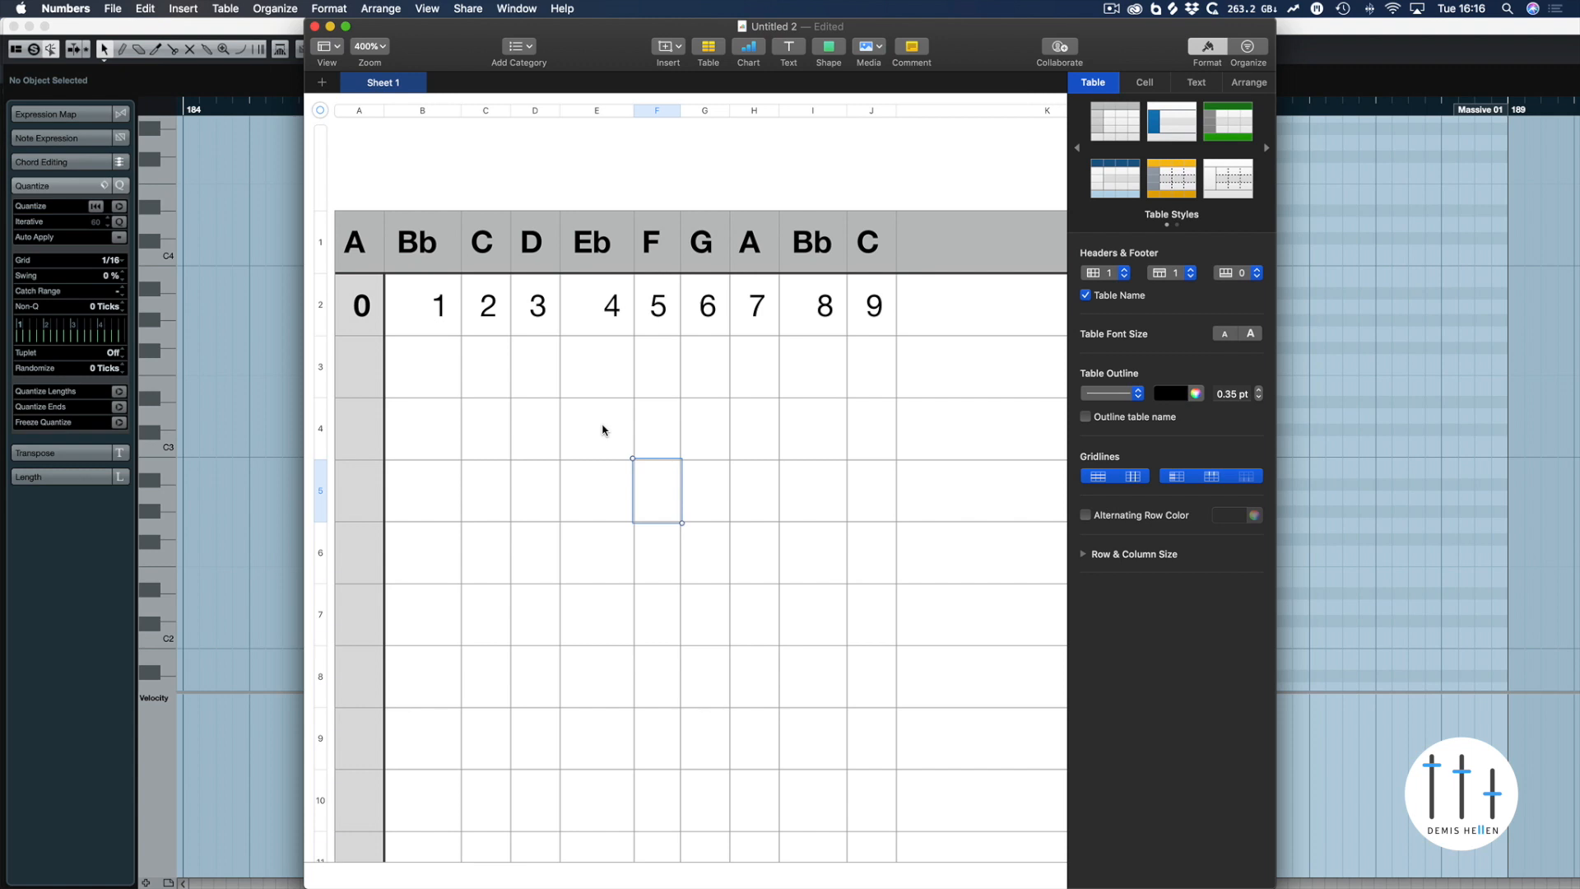
pyautogui.press('super+Tab')
pyautogui.press('super+Tab')
pyautogui.press('super+Tab')
pyautogui.press('super+Tab')
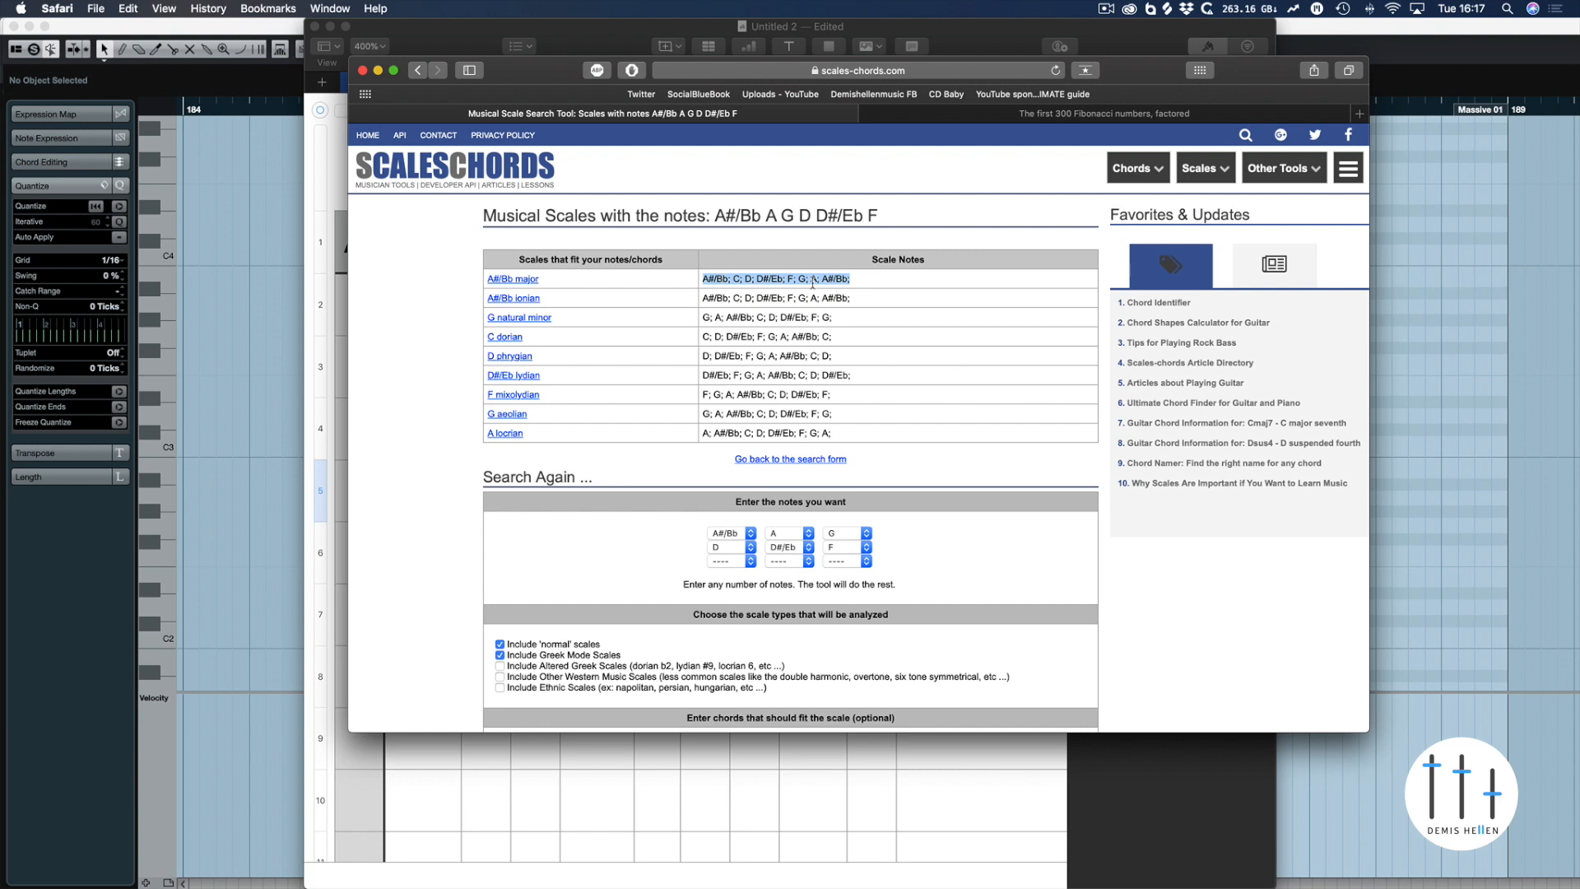
pyautogui.click(895, 283)
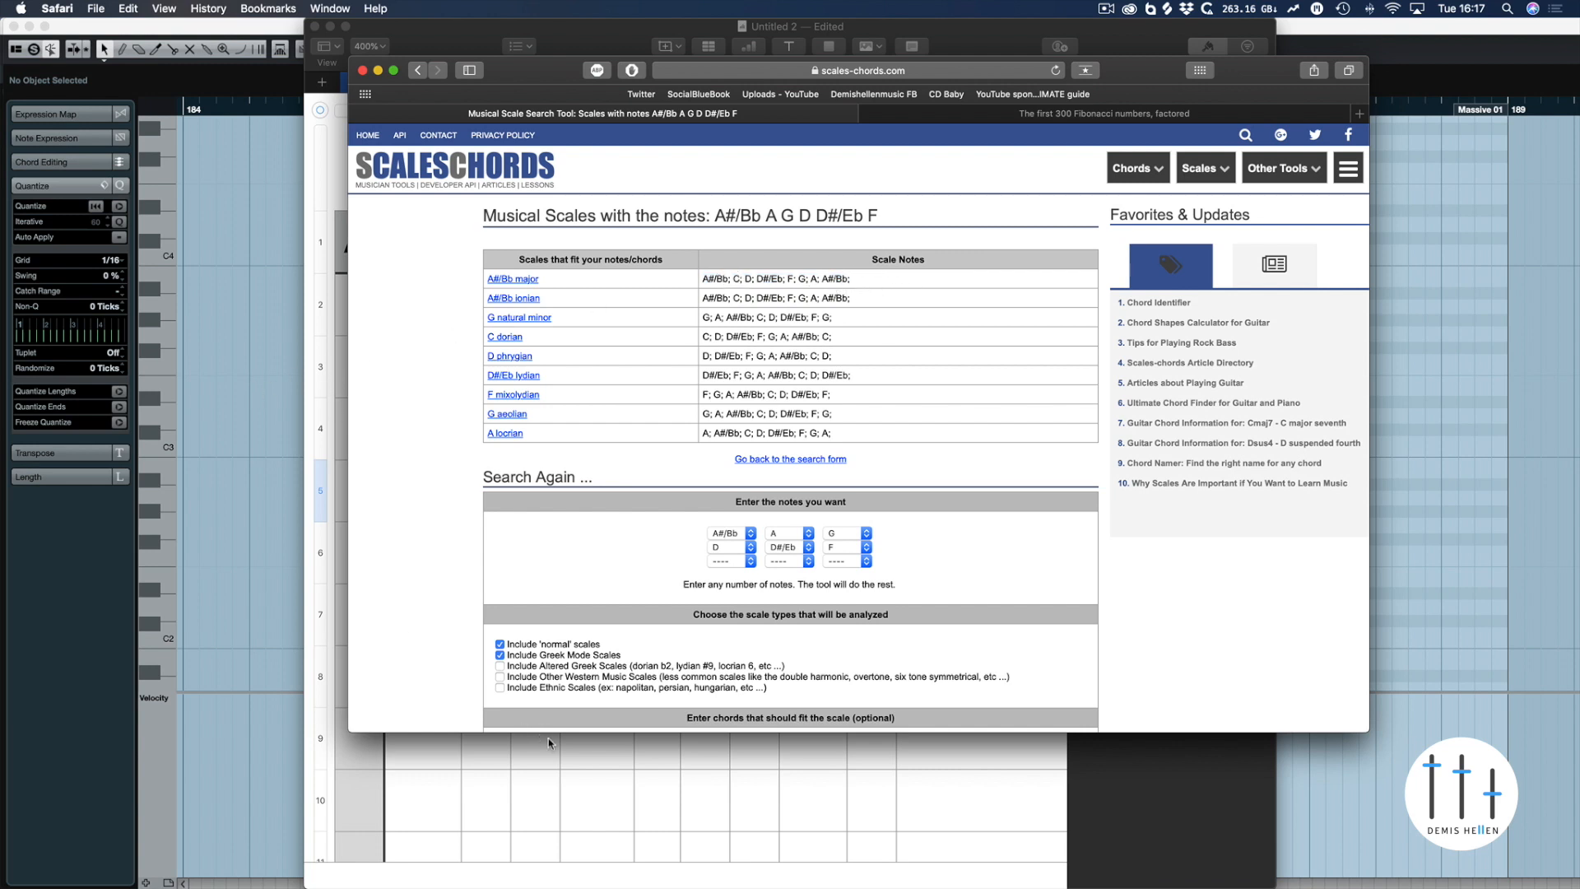
# - Return to Numbers and walk through the note names in the header row from the first Bb to the second Bb
pyautogui.click(567, 784)
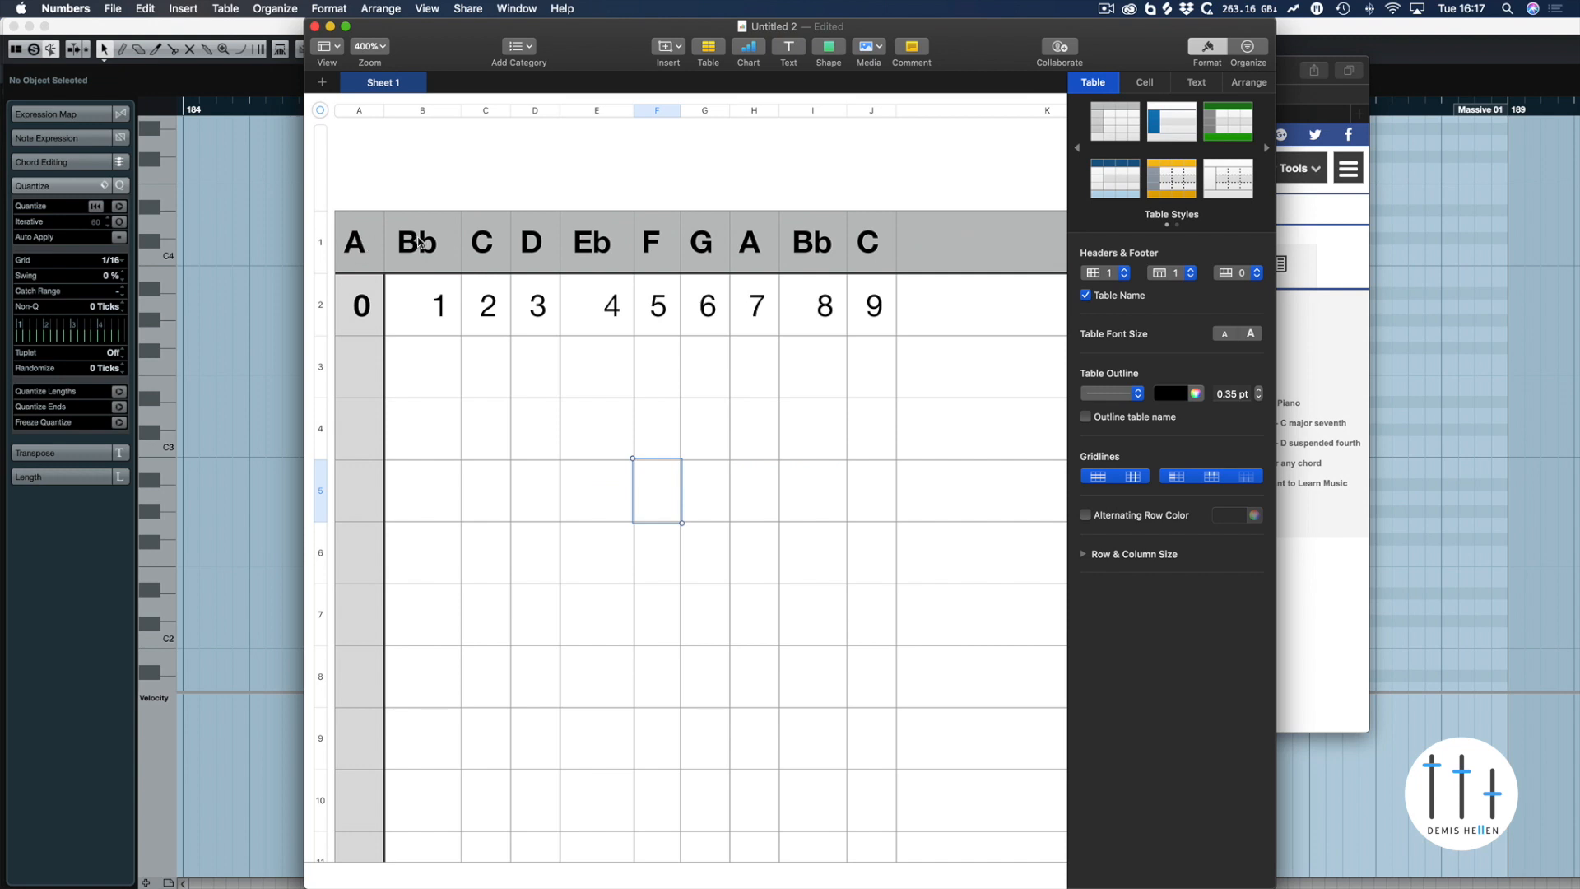
pyautogui.click(421, 243)
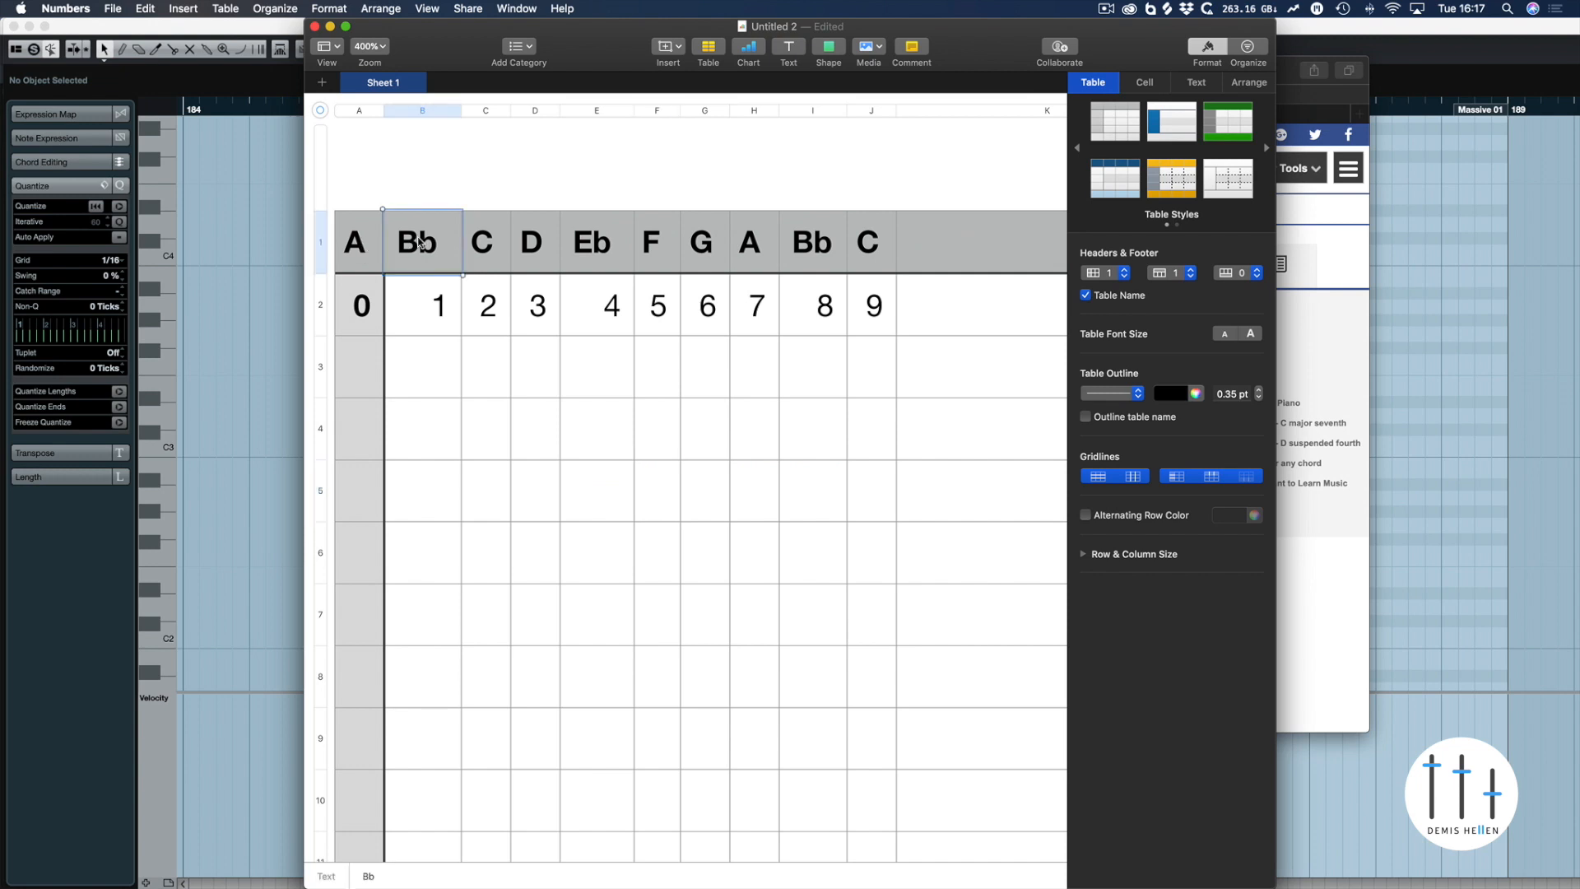
pyautogui.press('Right')
pyautogui.press('Right')
pyautogui.press('Right')
pyautogui.press('Right')
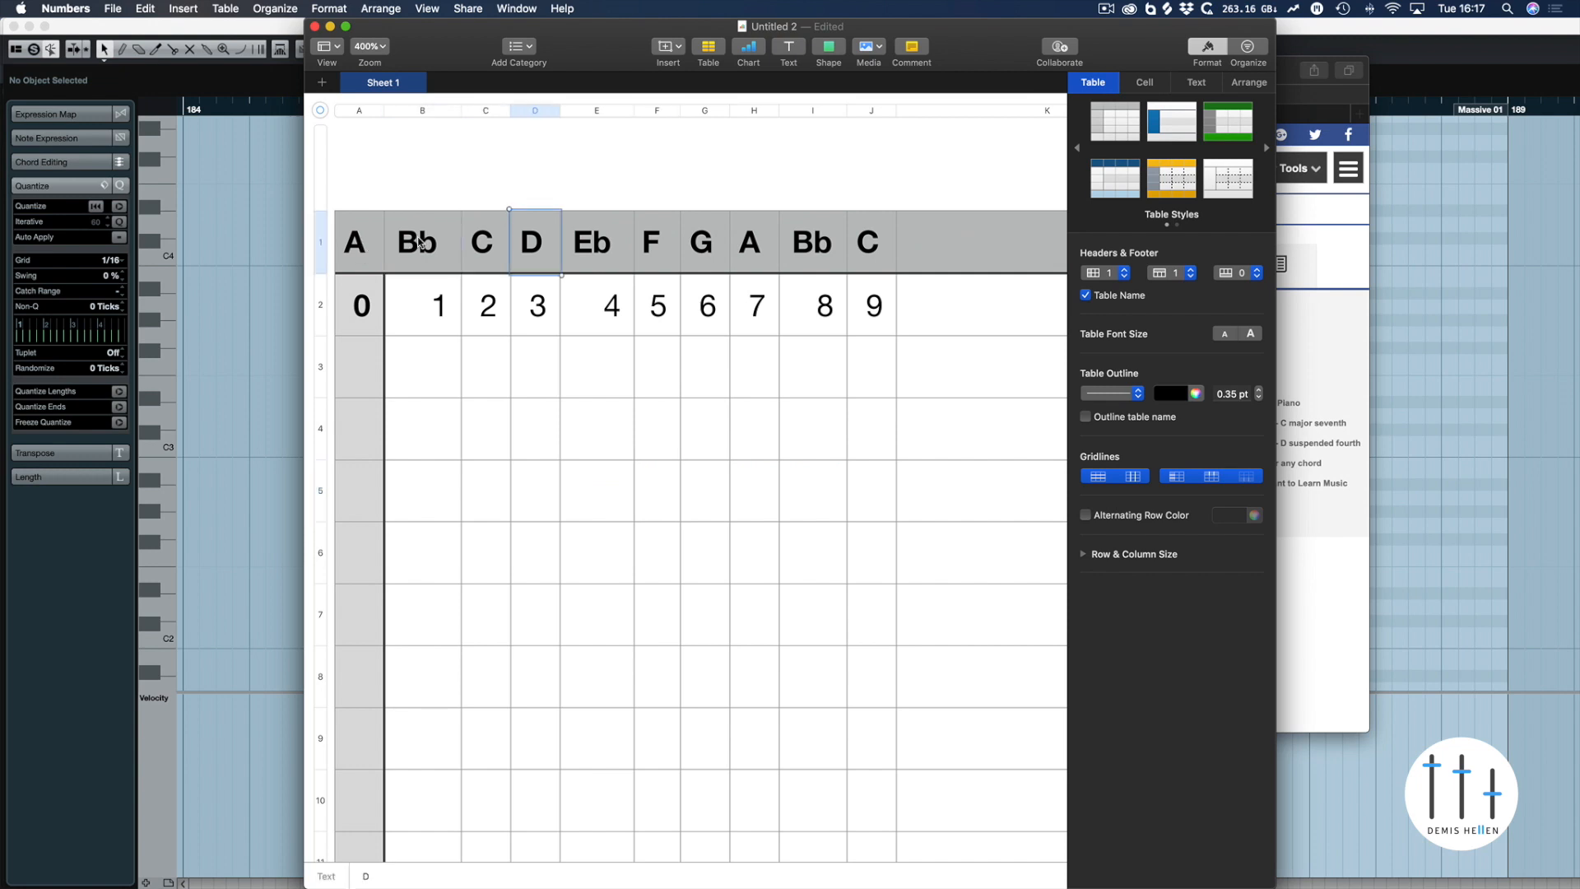
pyautogui.press('Right')
pyautogui.press('Right')
pyautogui.press('Right')
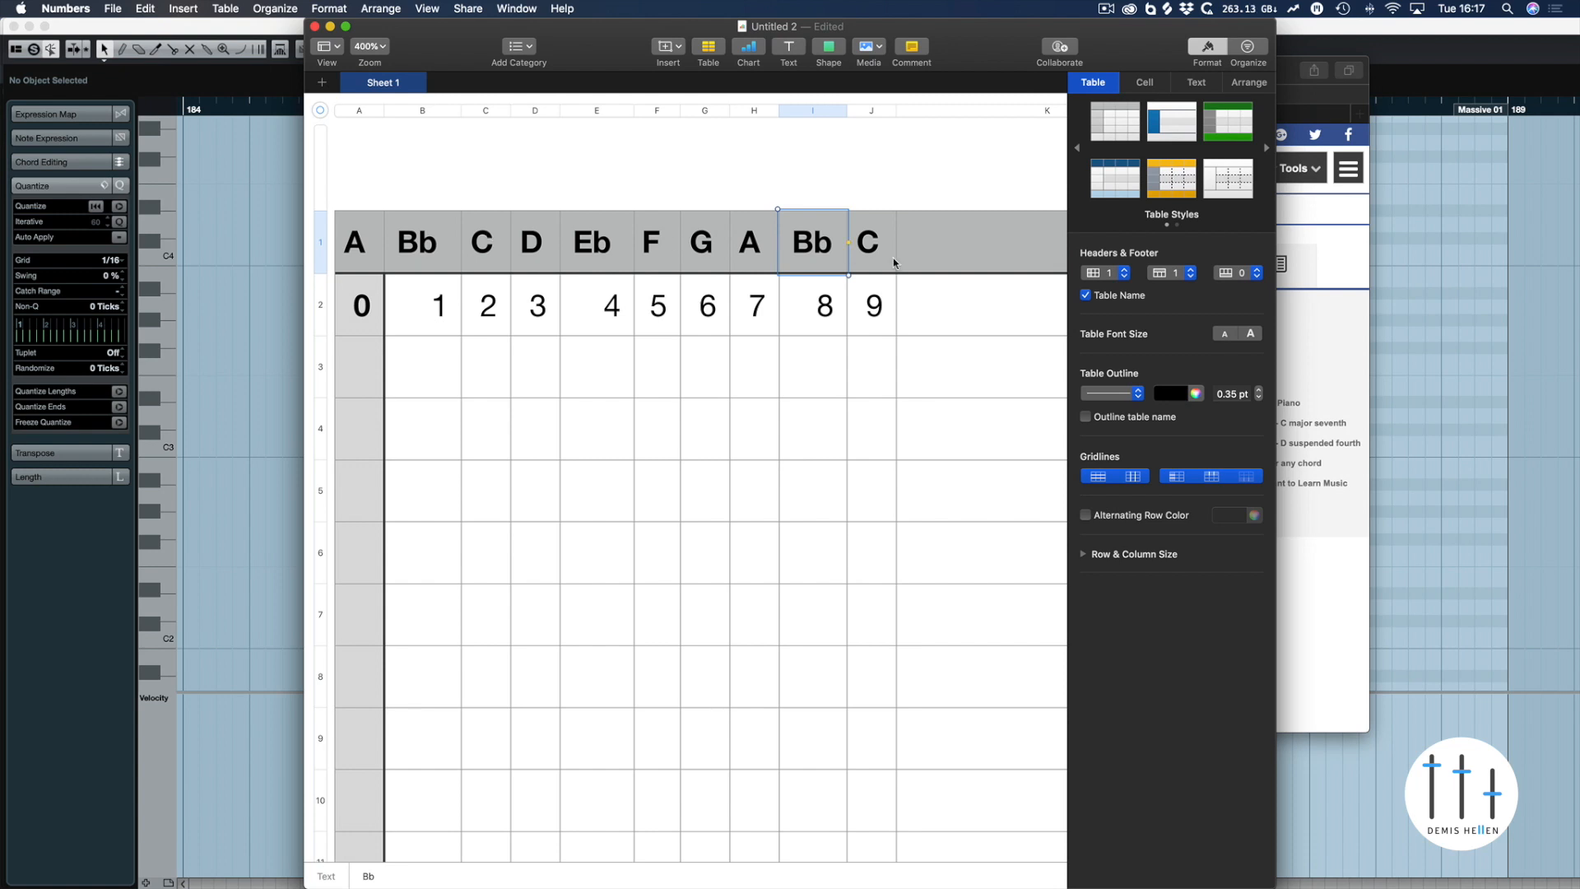
# - Audition the A#2 key in the Cubase Key Editor and compare it with the note table in Numbers
pyautogui.click(266, 355)
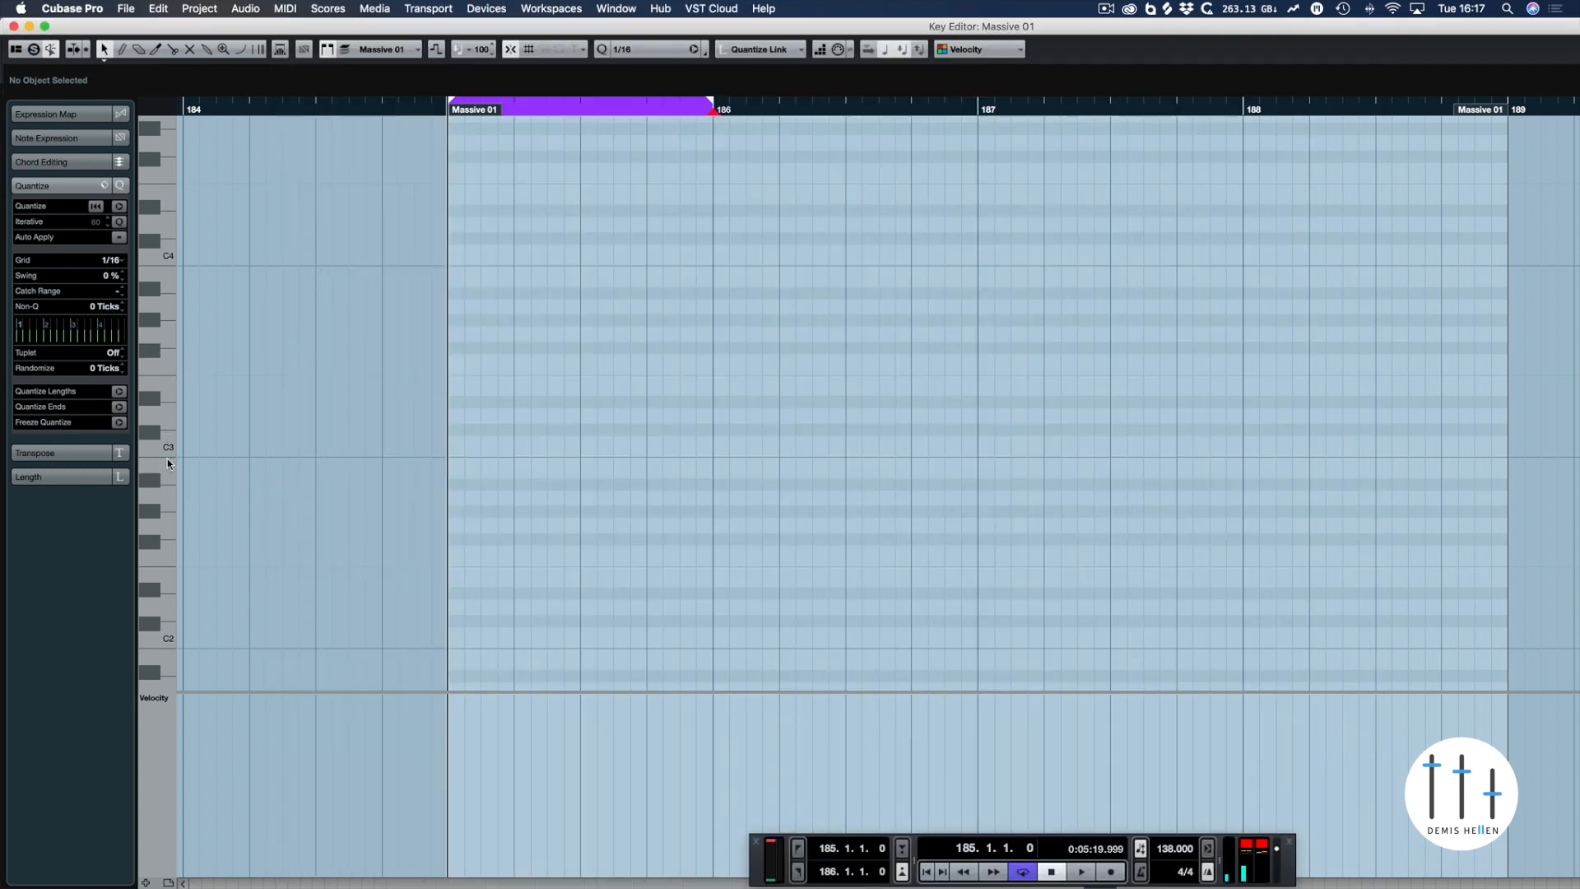
pyautogui.press('super+Tab')
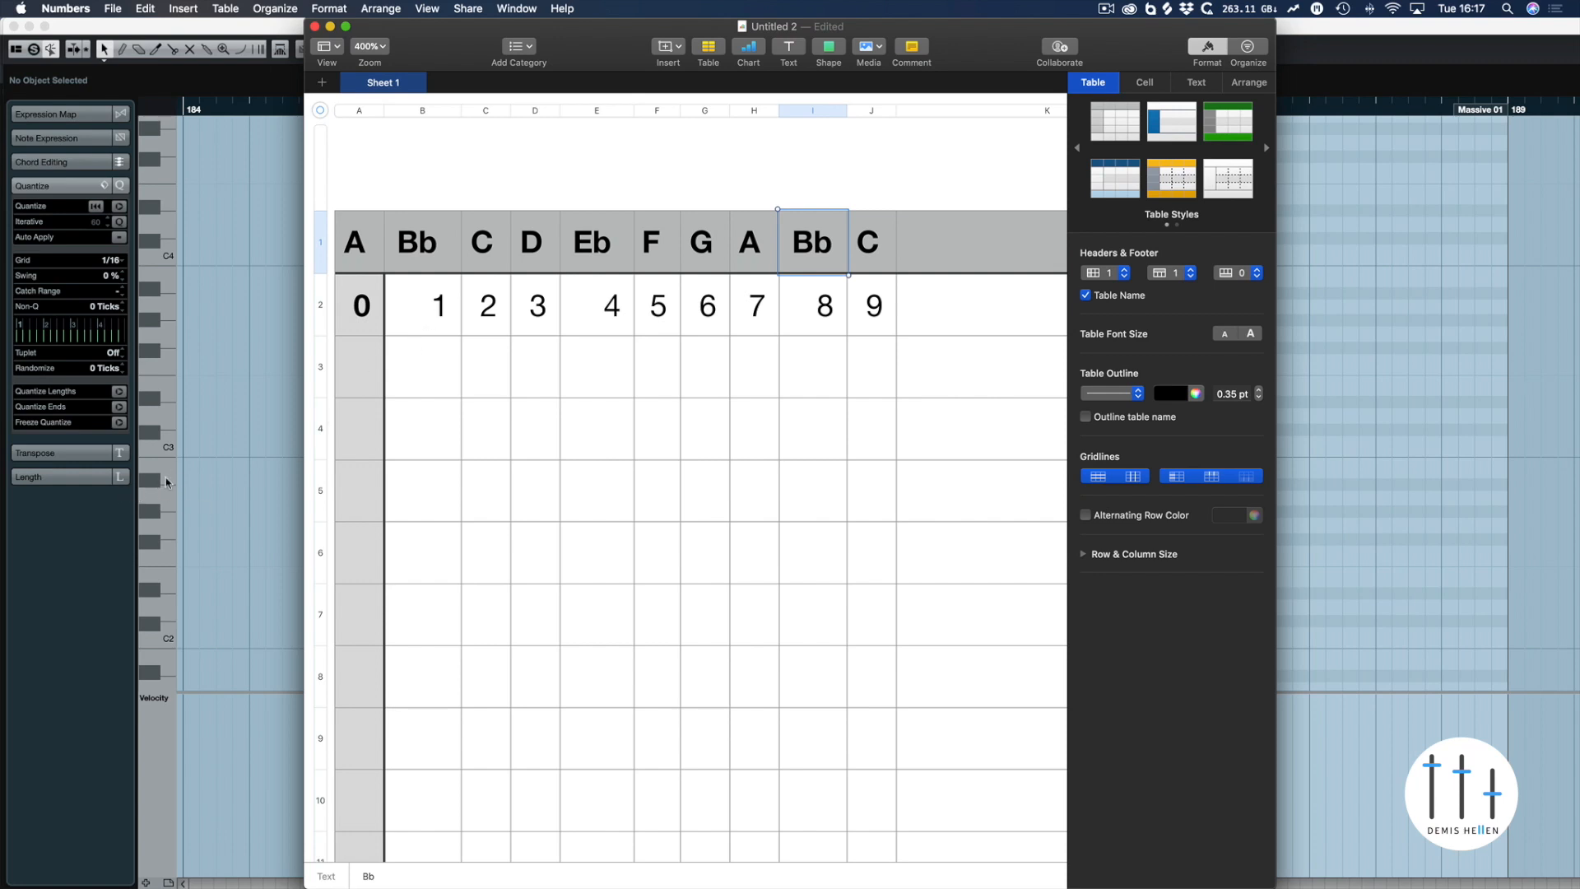
pyautogui.click(151, 484)
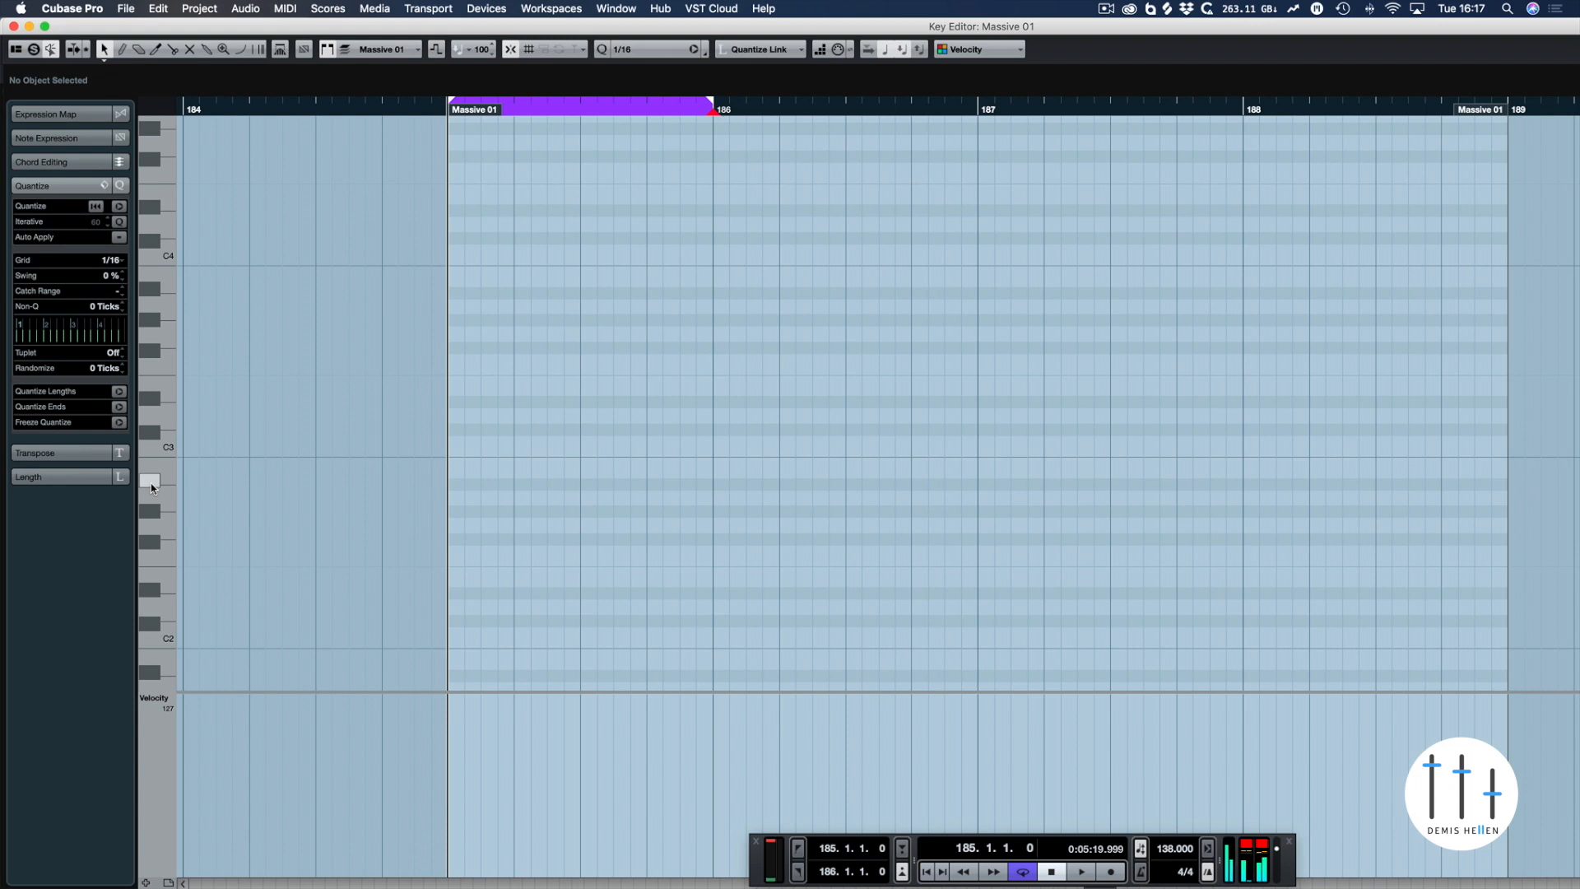
pyautogui.press('super+Tab')
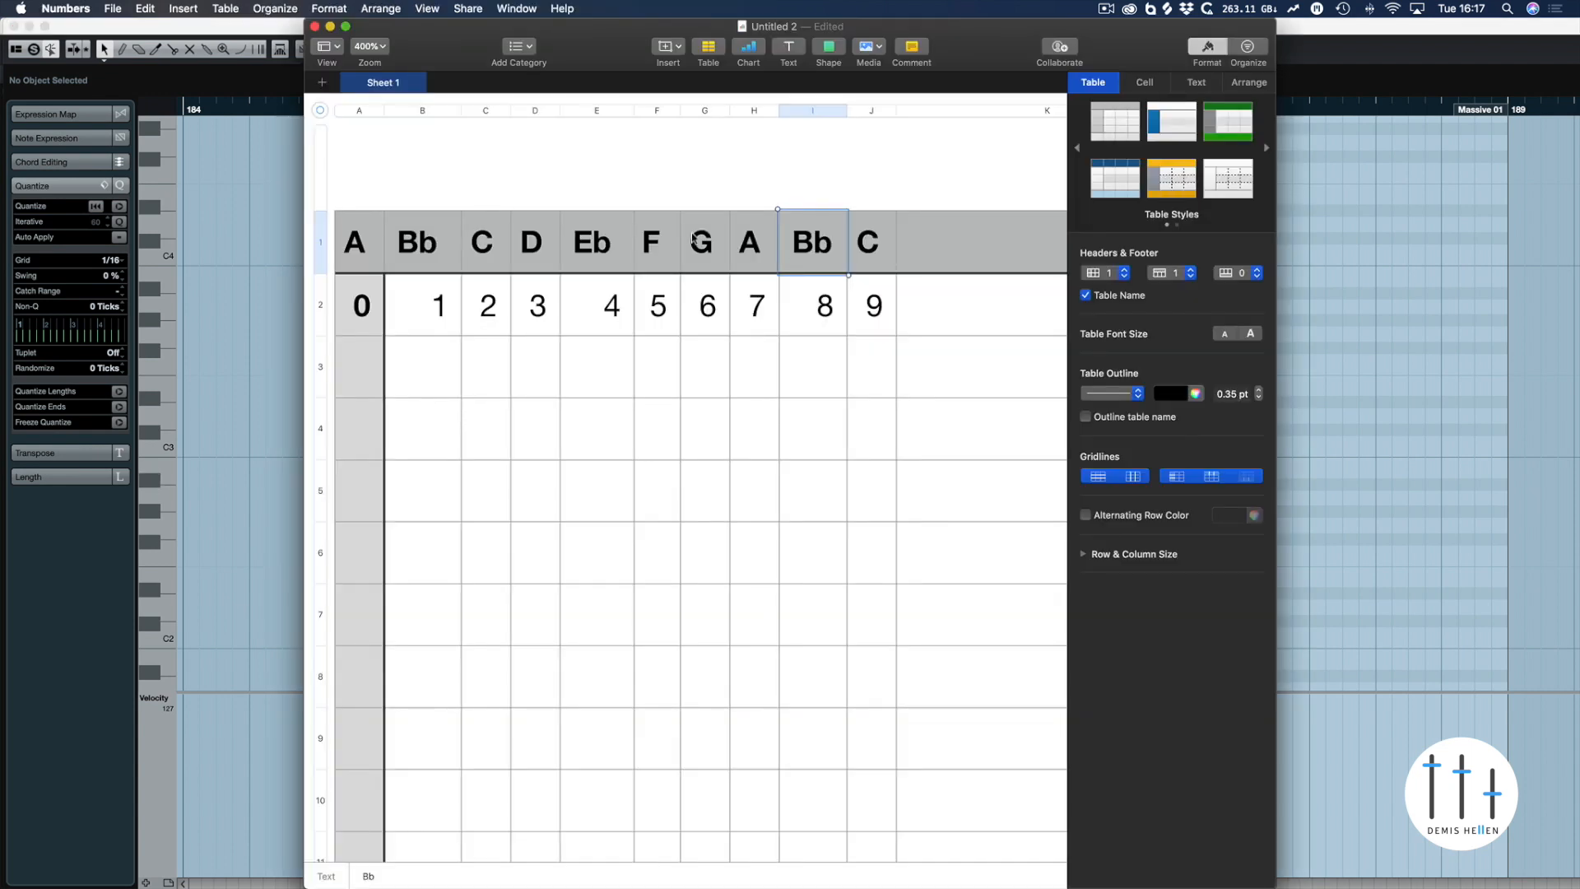
# - Switch to Cubase, audition the keys from A#3 up to C4, and compare them with digits 8 and 9 in the Numbers table
pyautogui.press('super+Tab')
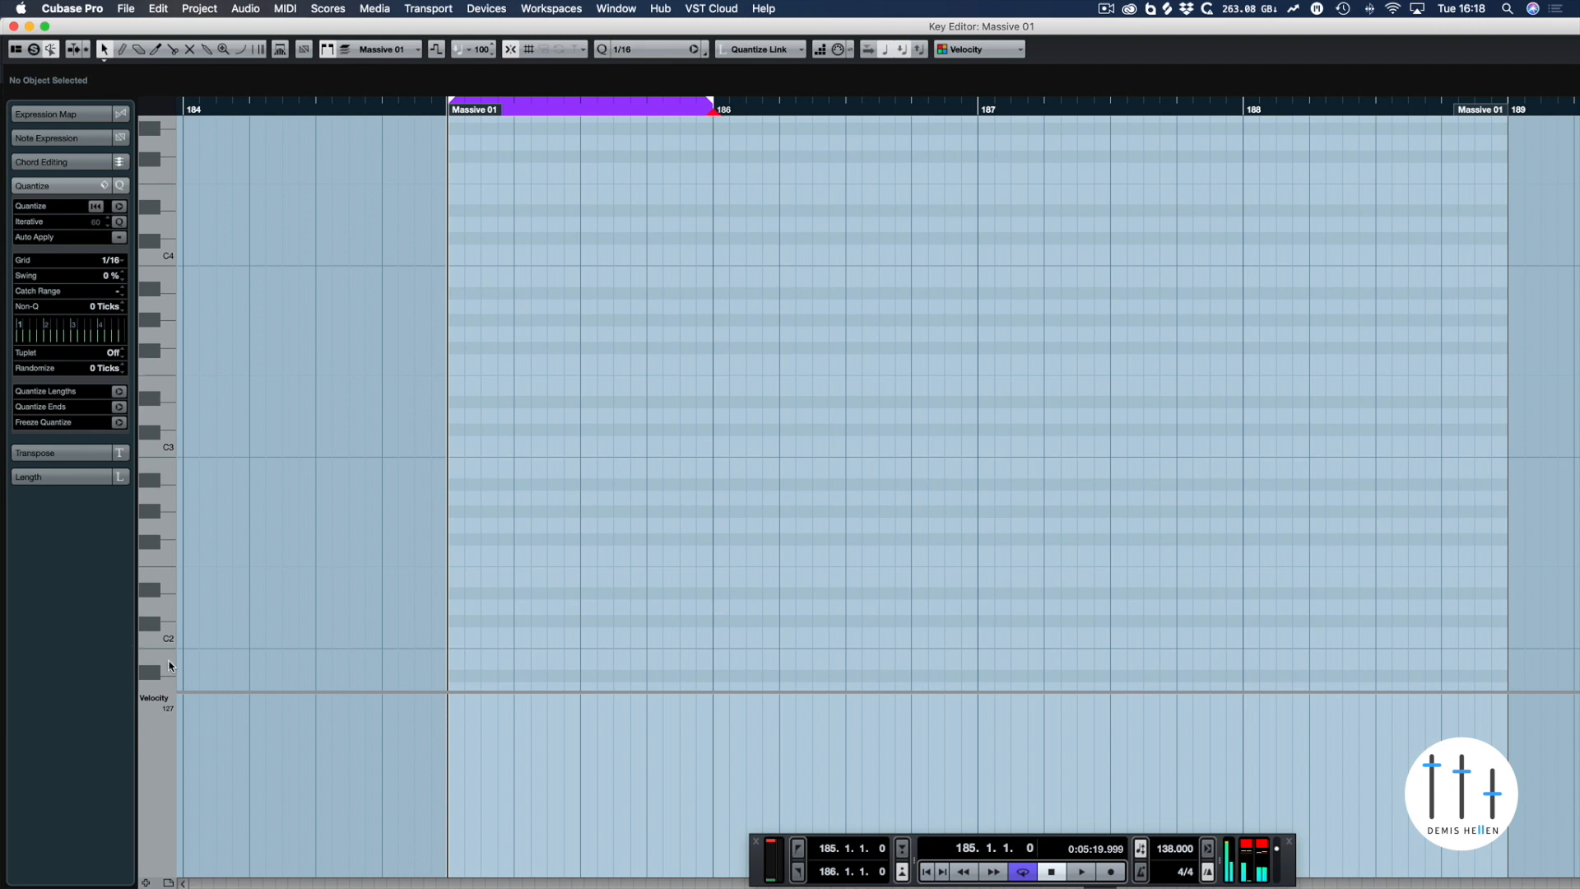
pyautogui.click(152, 289)
pyautogui.click(155, 291)
pyautogui.click(154, 290)
pyautogui.click(175, 277)
pyautogui.click(171, 258)
pyautogui.press('super+Tab')
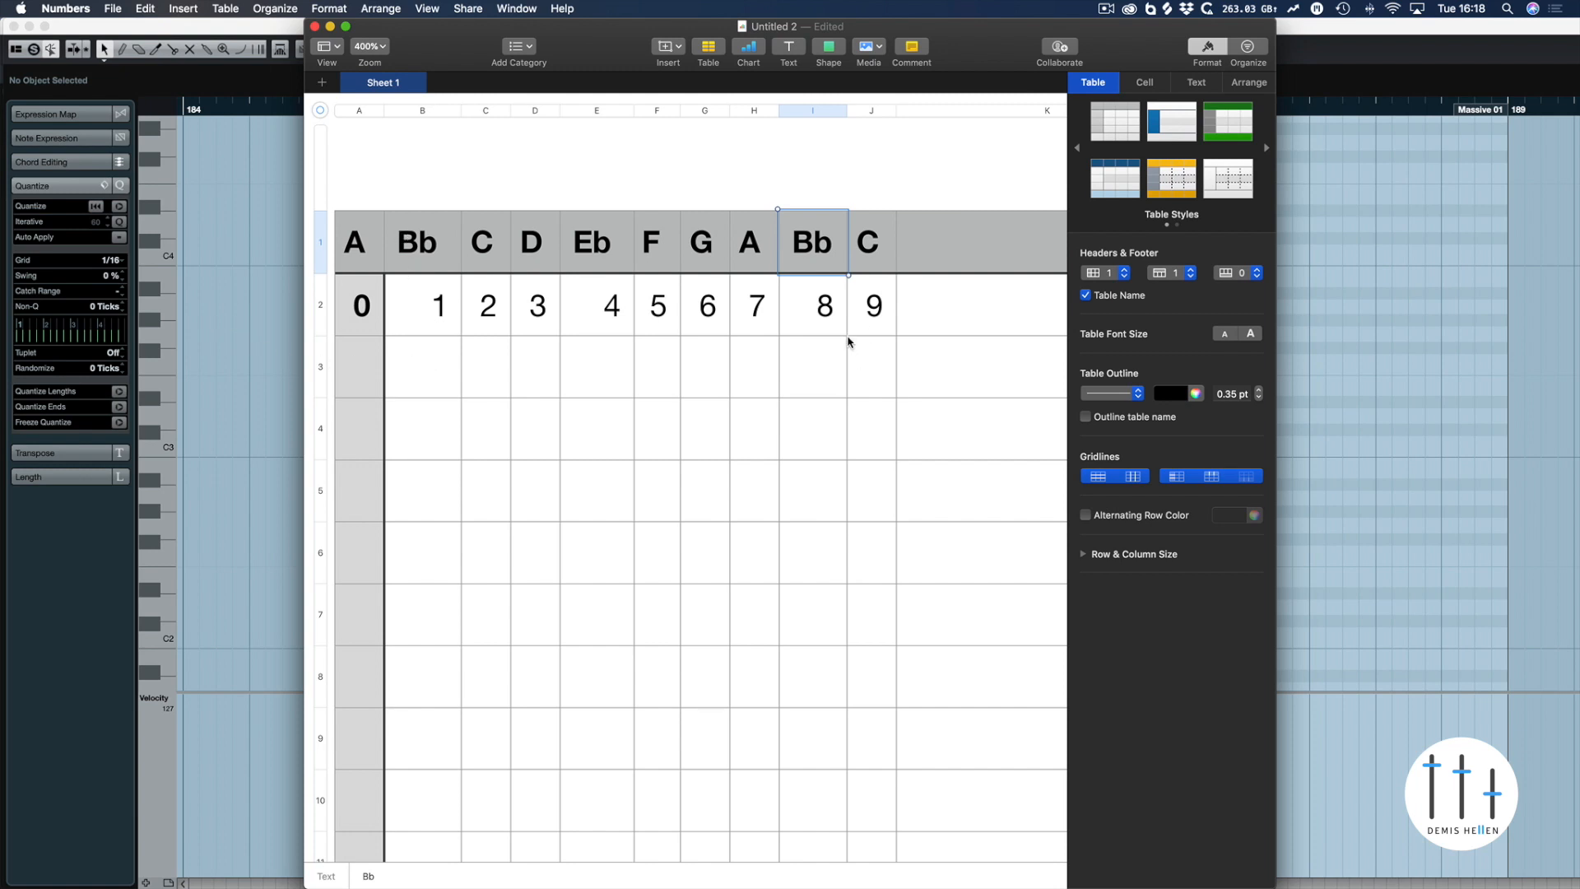
# - Switch to Safari and examine the list of the first 300 Fibonacci numbers on the maths.surrey.ac.uk page
pyautogui.press('super+Tab')
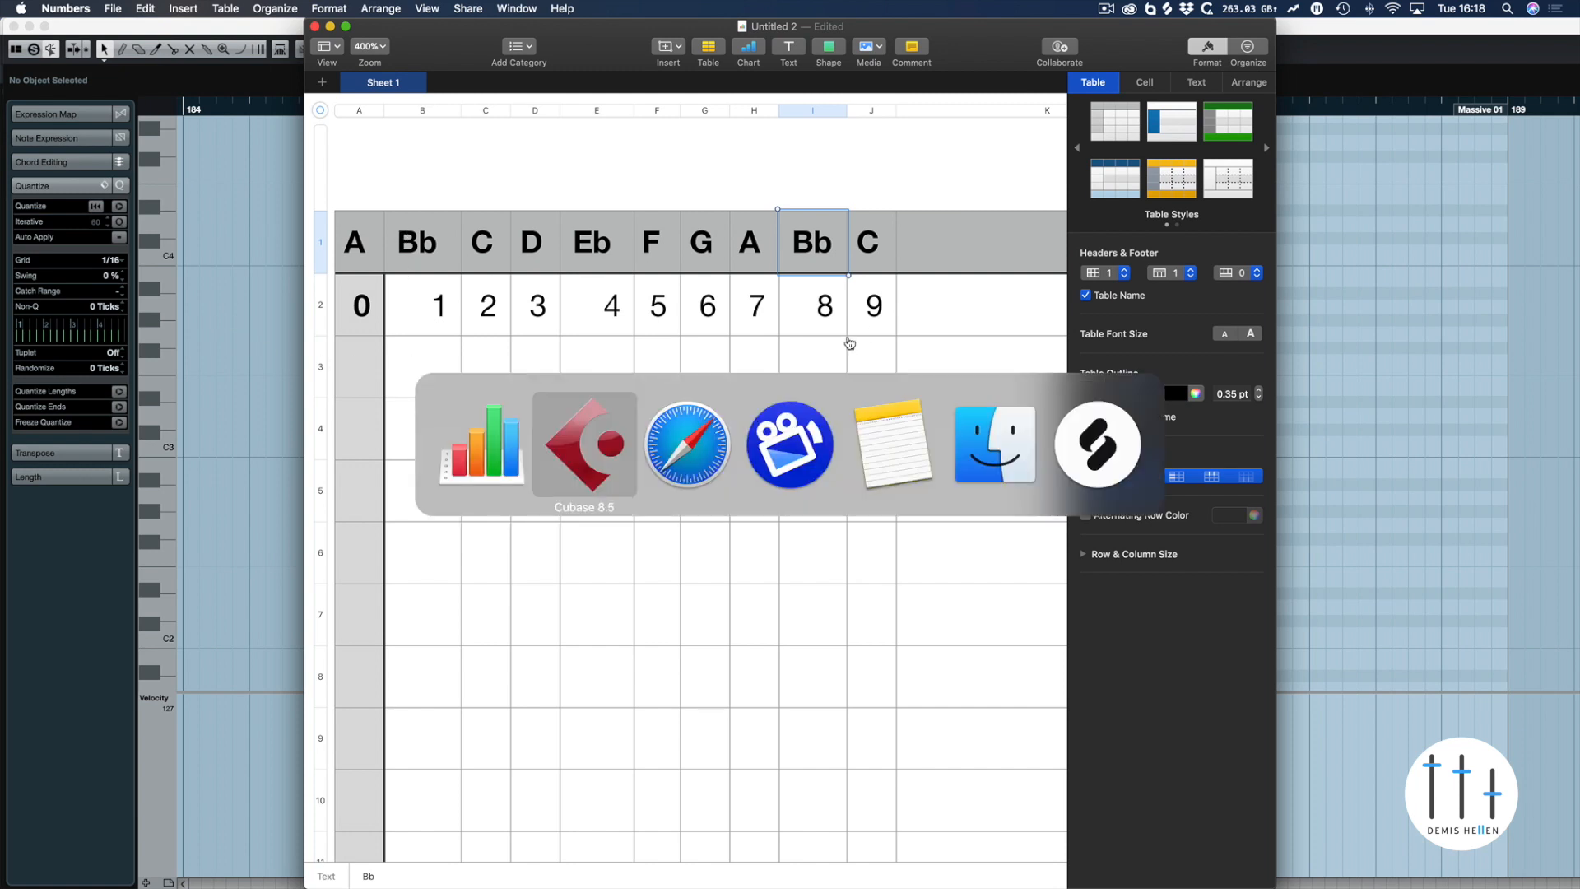
pyautogui.press('super+Tab')
pyautogui.press('super+Tab')
pyautogui.press('super+Tab')
pyautogui.press('super+Tab')
pyautogui.press('super+Tab')
pyautogui.press('super+Tab')
pyautogui.press('super+Tab')
pyautogui.press('super+Tab')
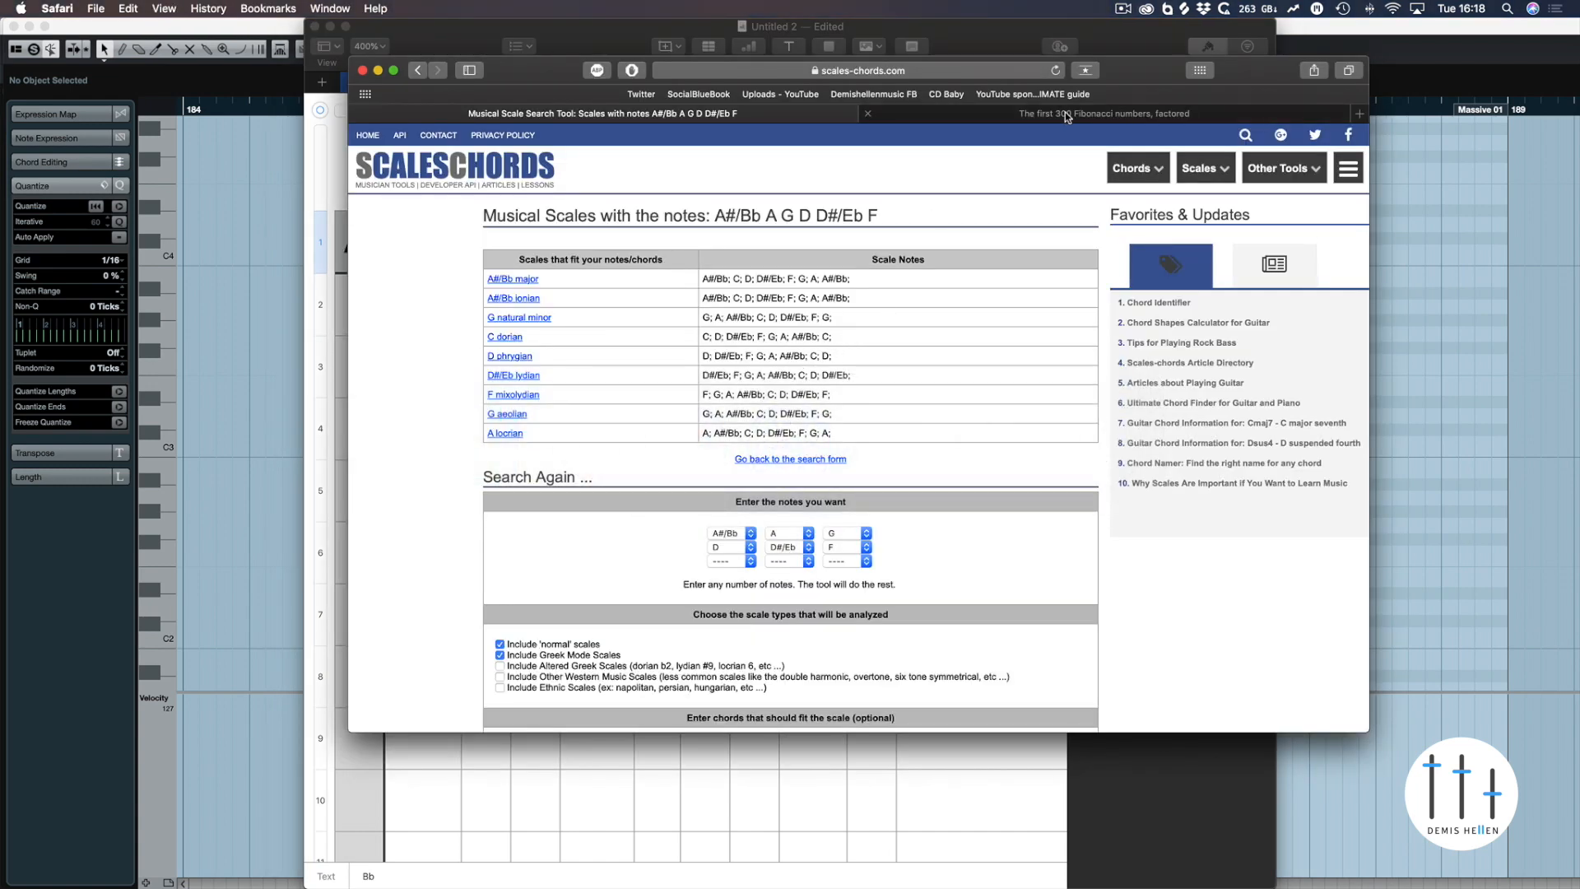
pyautogui.click(1112, 114)
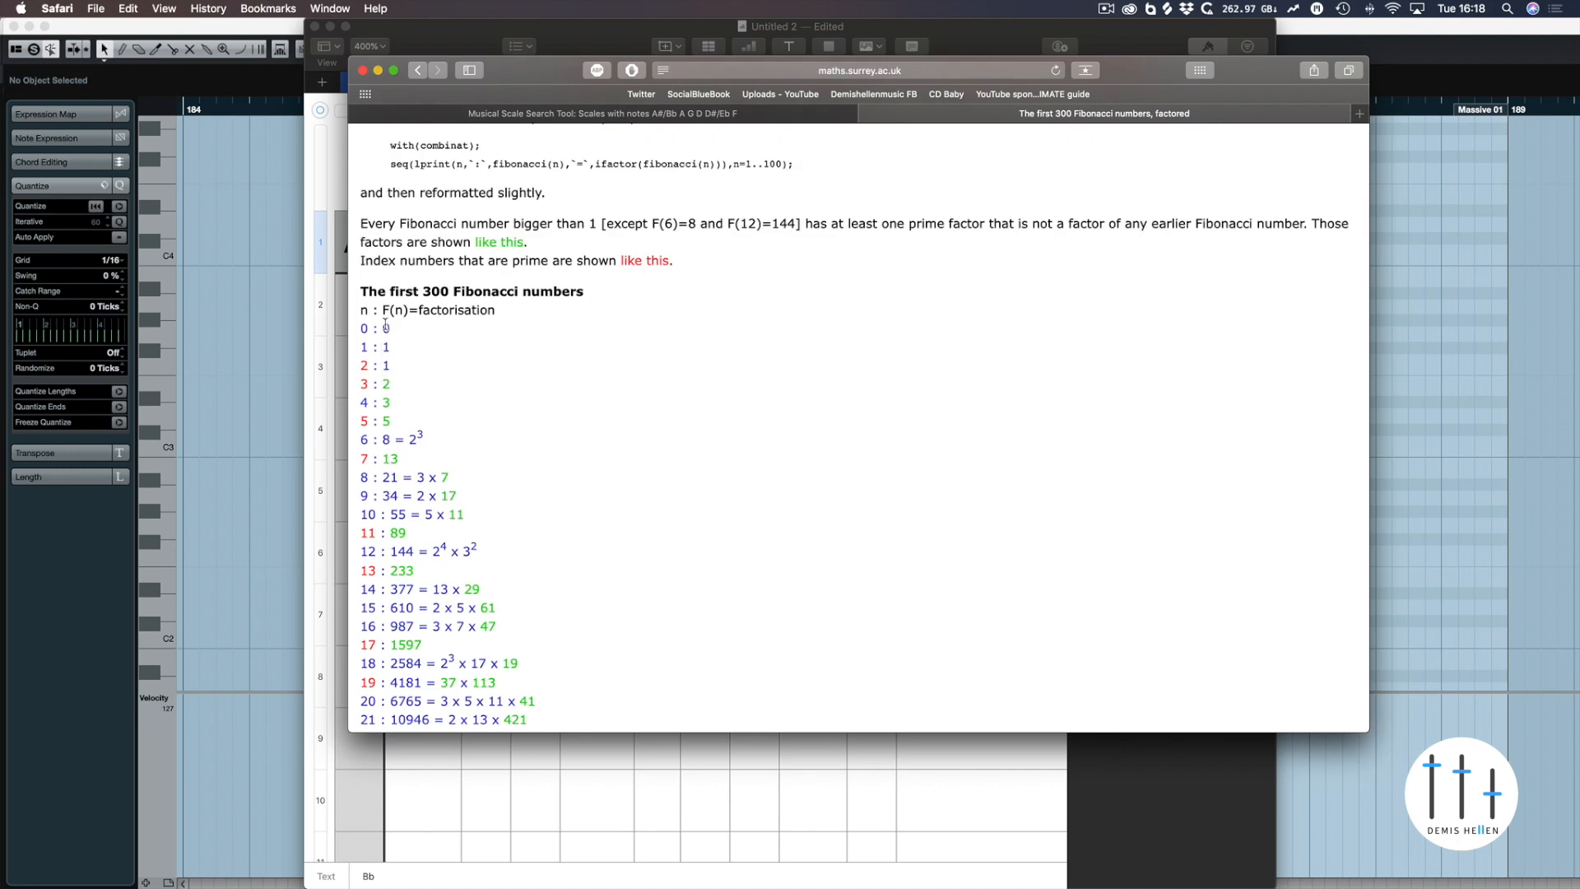
pyautogui.scroll(-3, 385, 325)
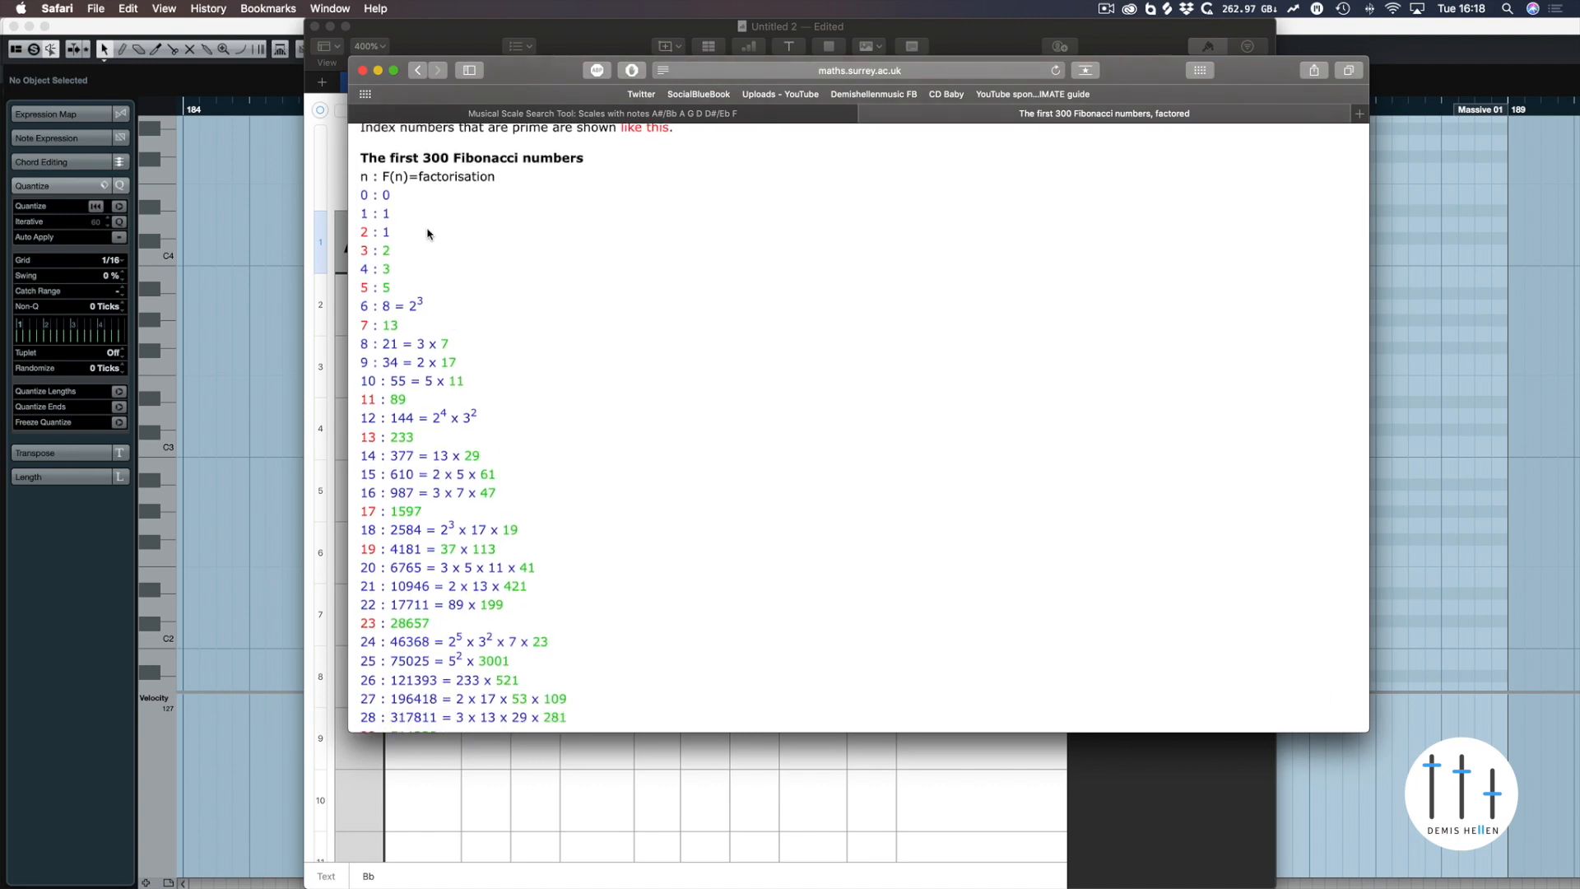
pyautogui.scroll(-1, 393, 224)
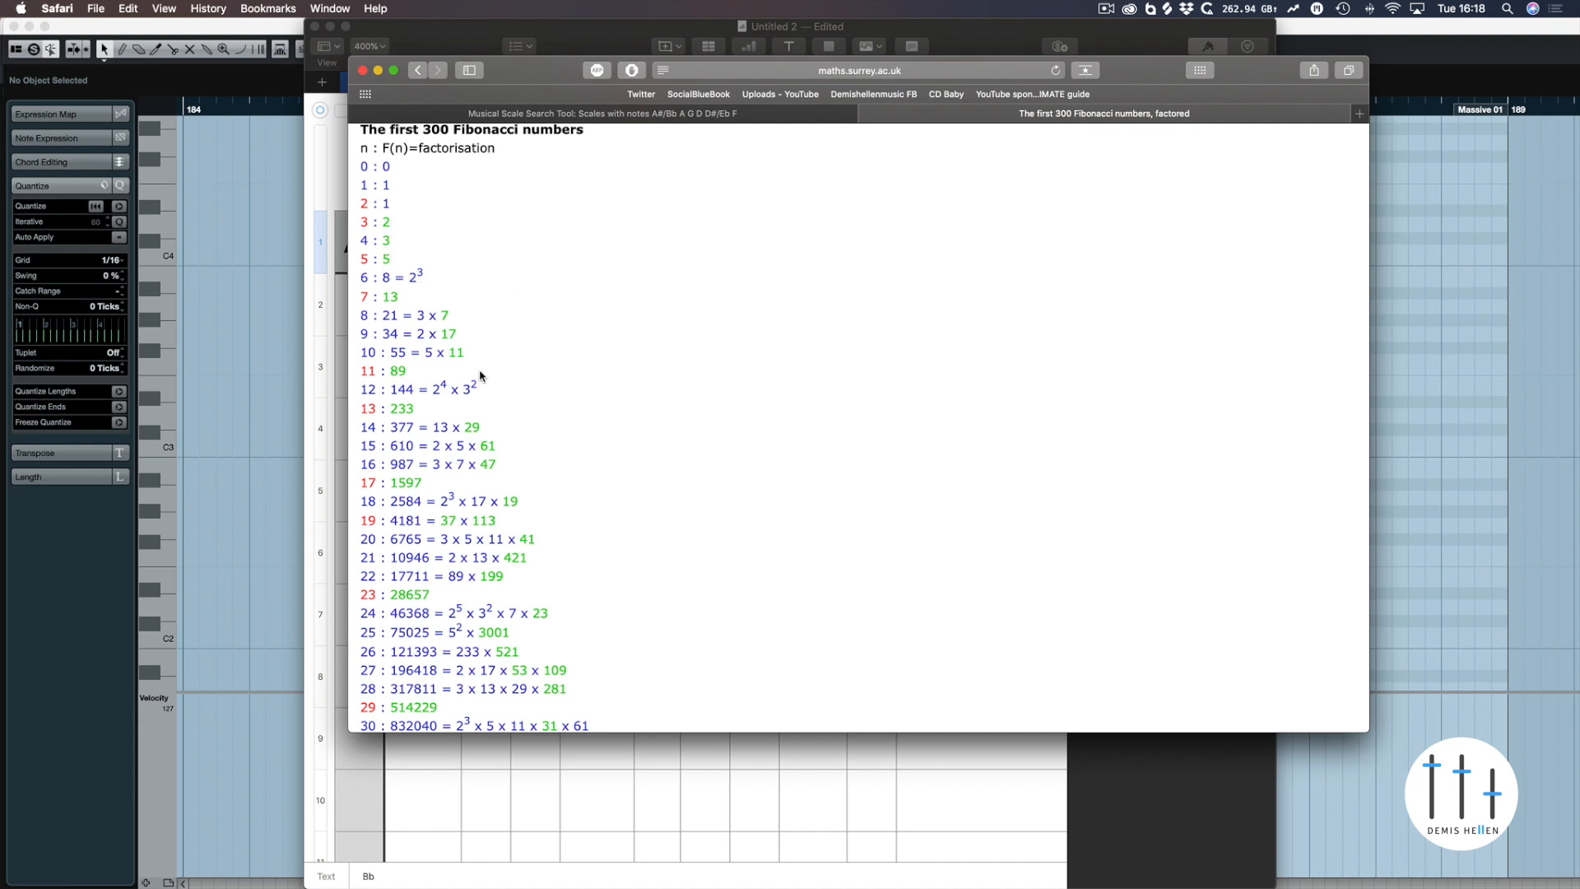
pyautogui.scroll(-5, 480, 372)
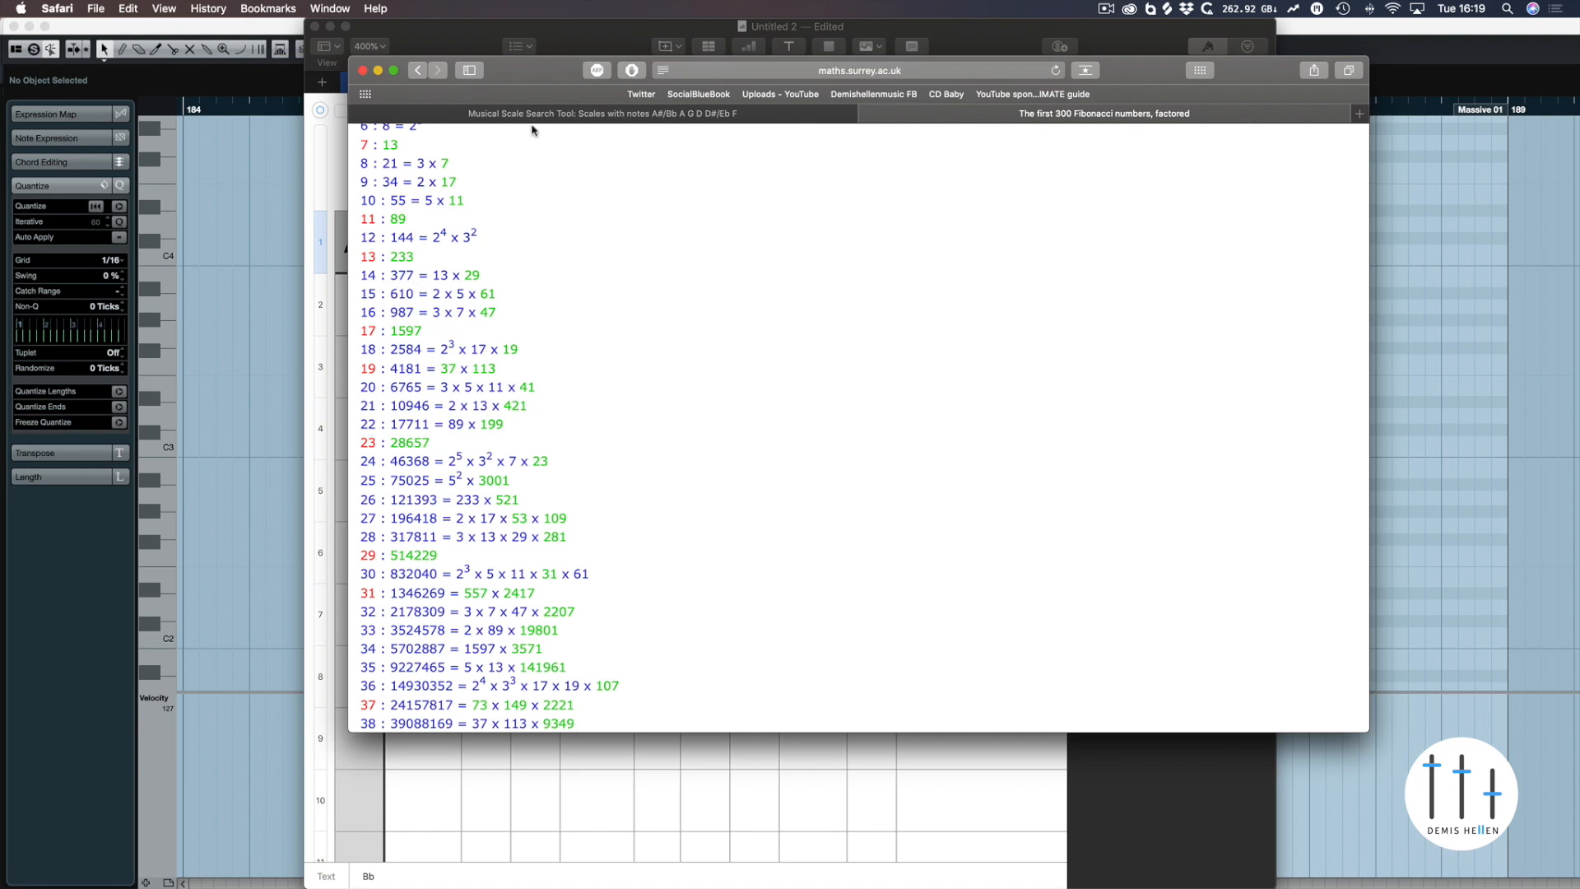
# - Switch to Cubase and paint four consecutive 1/16 notes on F3 from bar 185 with the Line tool, ending with the selection tool active
pyautogui.click(288, 332)
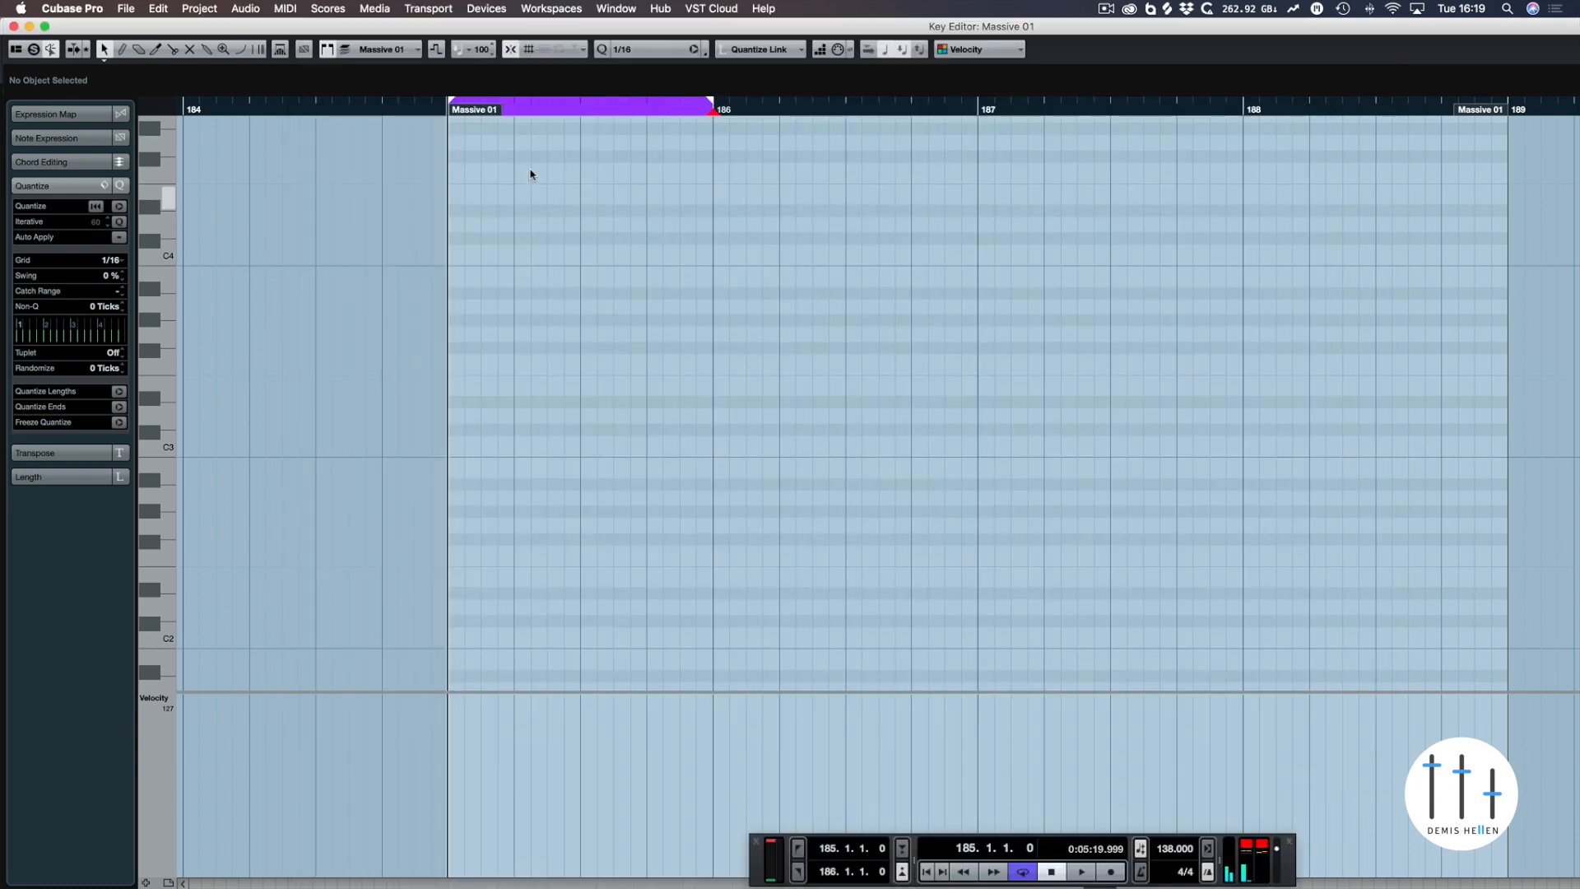
pyautogui.click(244, 49)
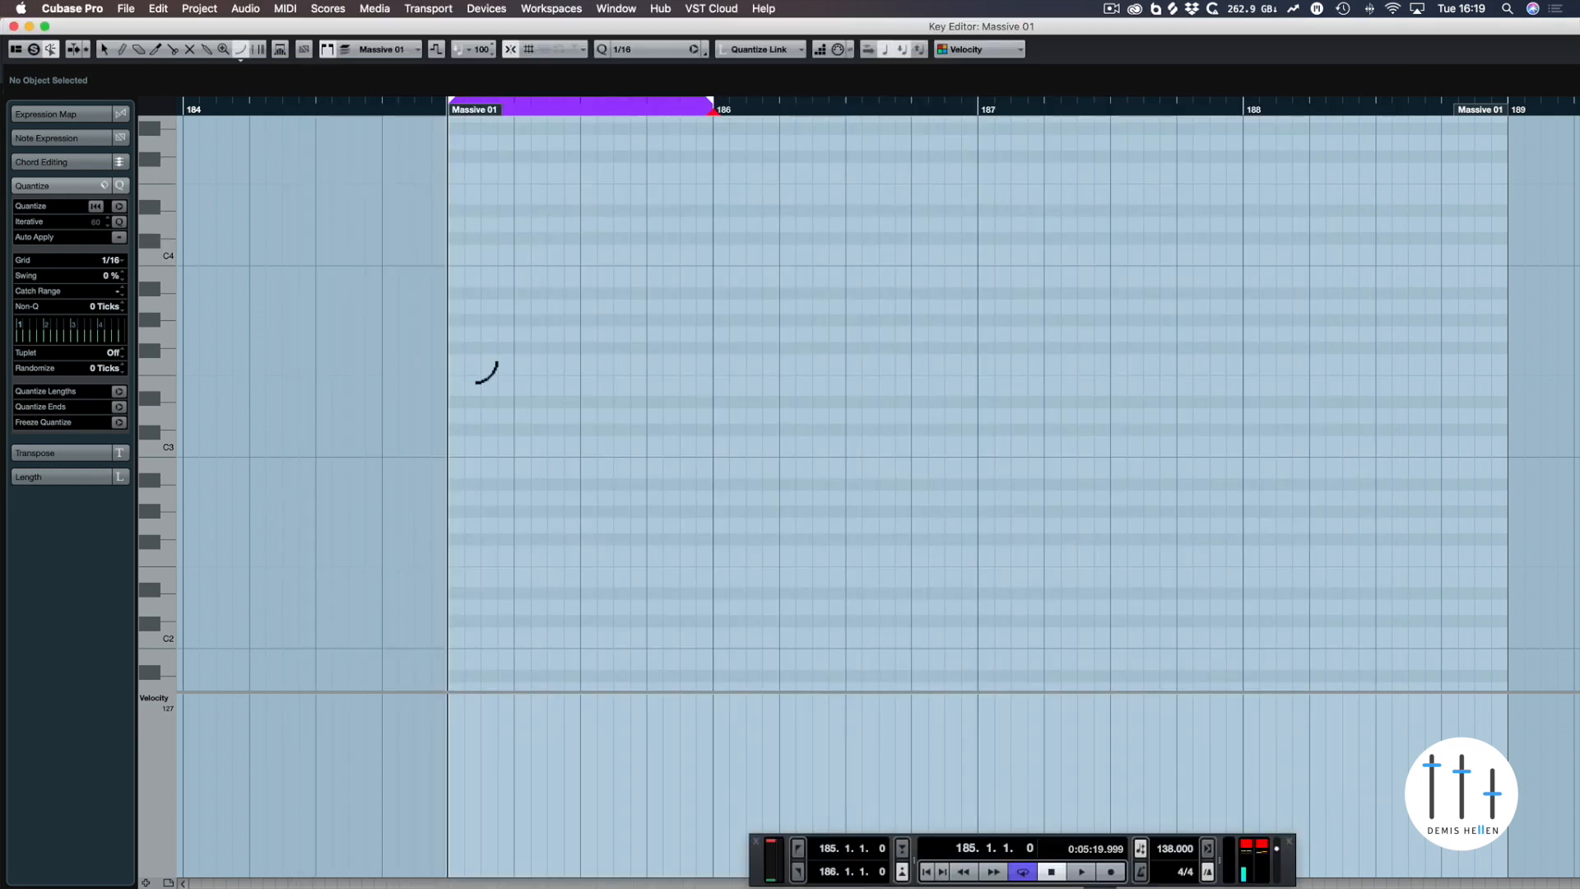
pyautogui.moveTo(450, 361); pyautogui.dragTo(515, 361)
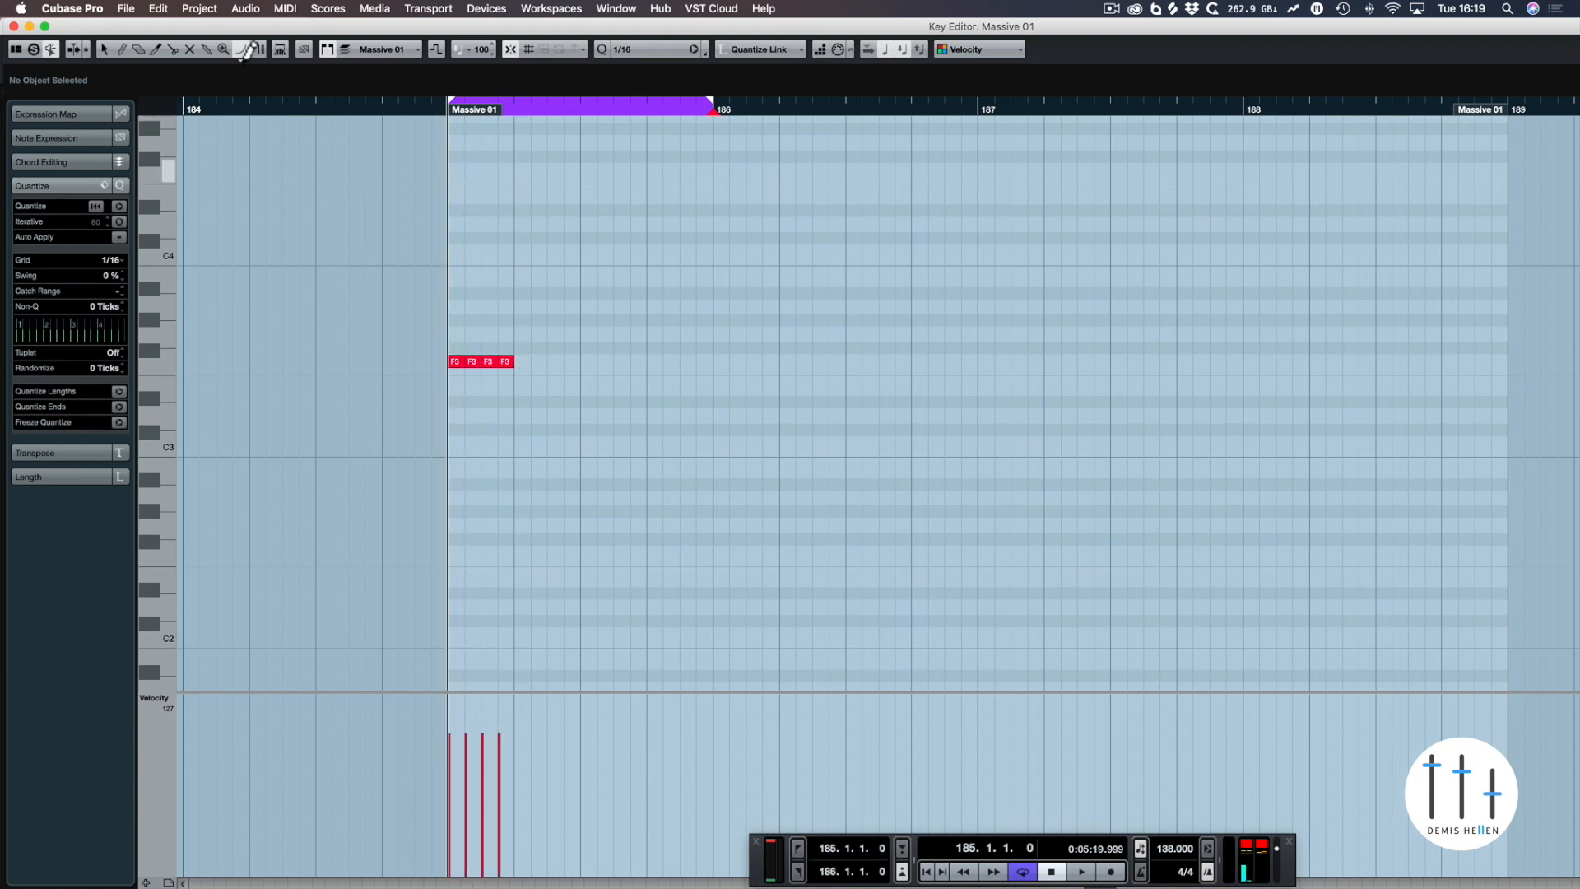
pyautogui.click(103, 50)
# - Check the Fibonacci list in Safari, and look up the notes for digits 1, 5, 9 and 7 in the Numbers table
pyautogui.press('super+Tab')
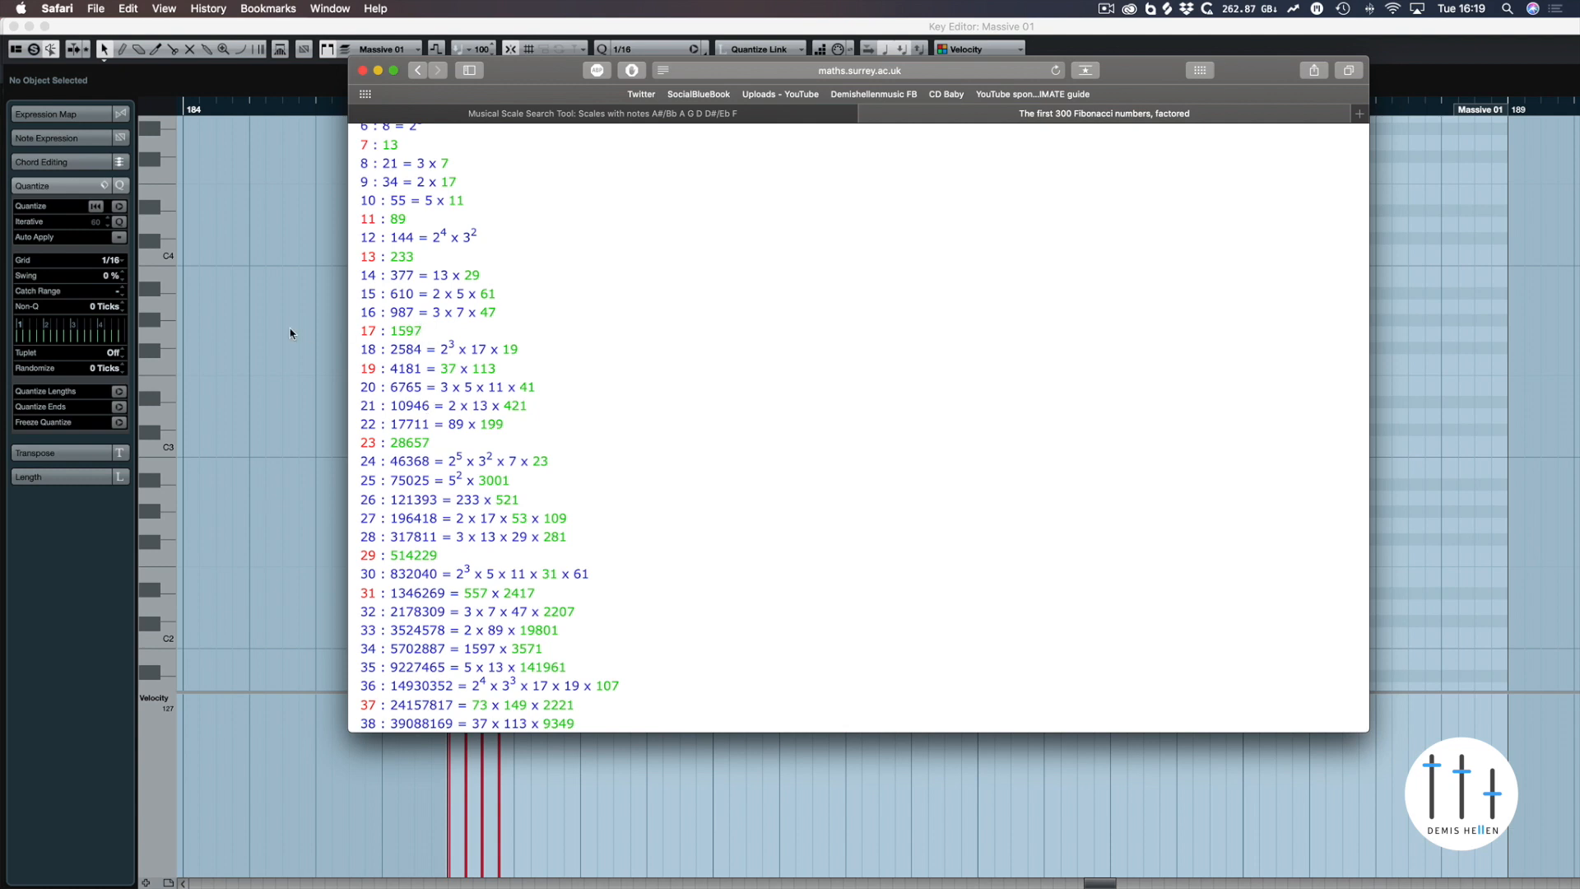
pyautogui.press('super+Tab')
pyautogui.press('super+Tab')
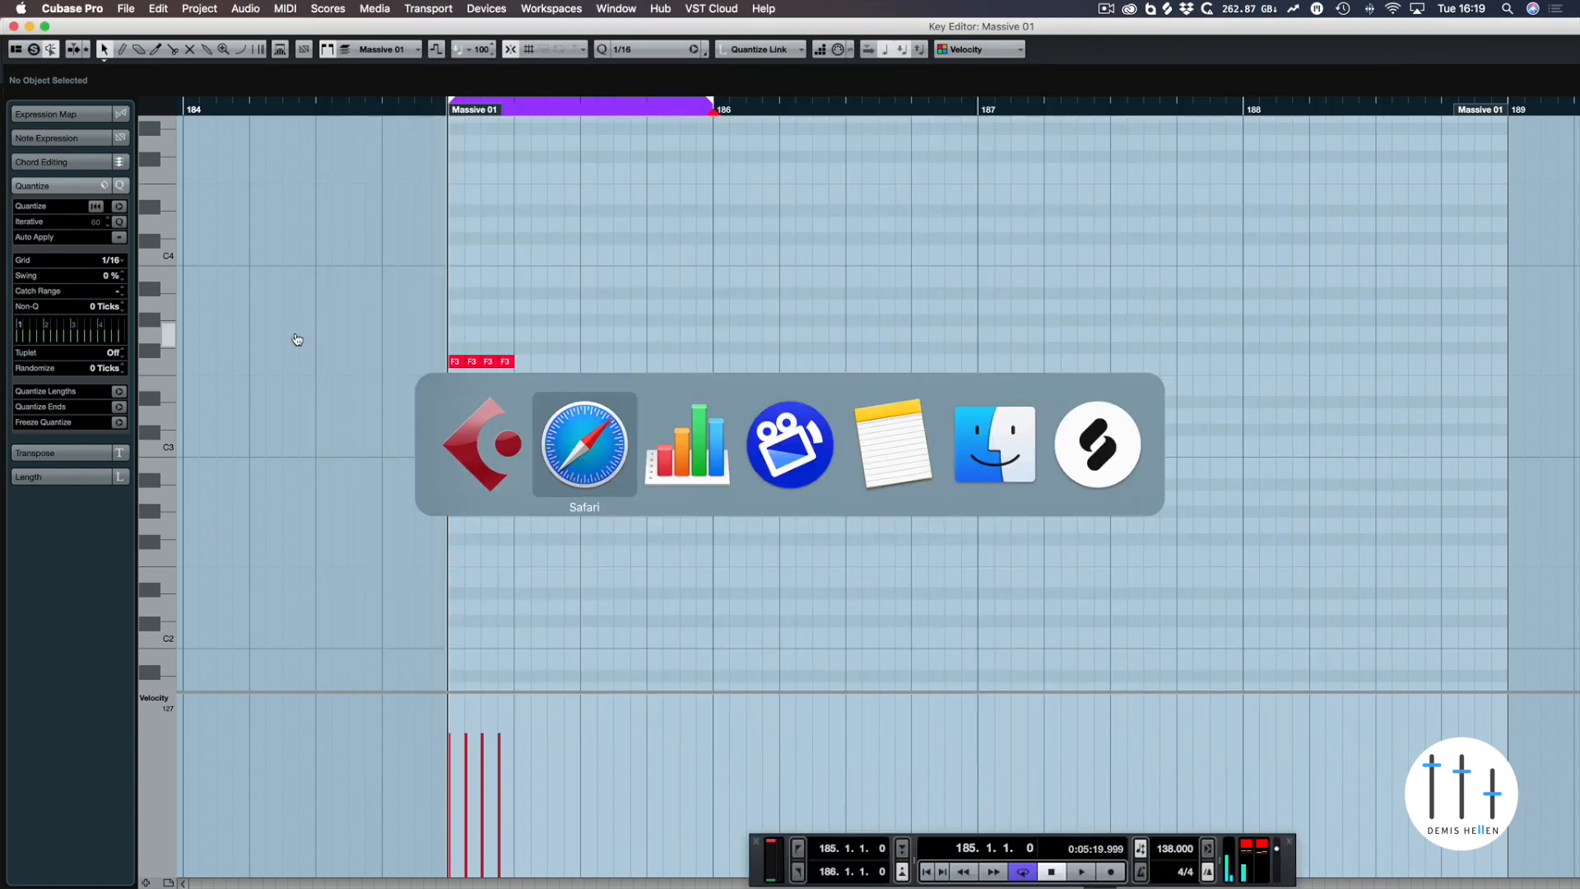
pyautogui.press('super+Tab')
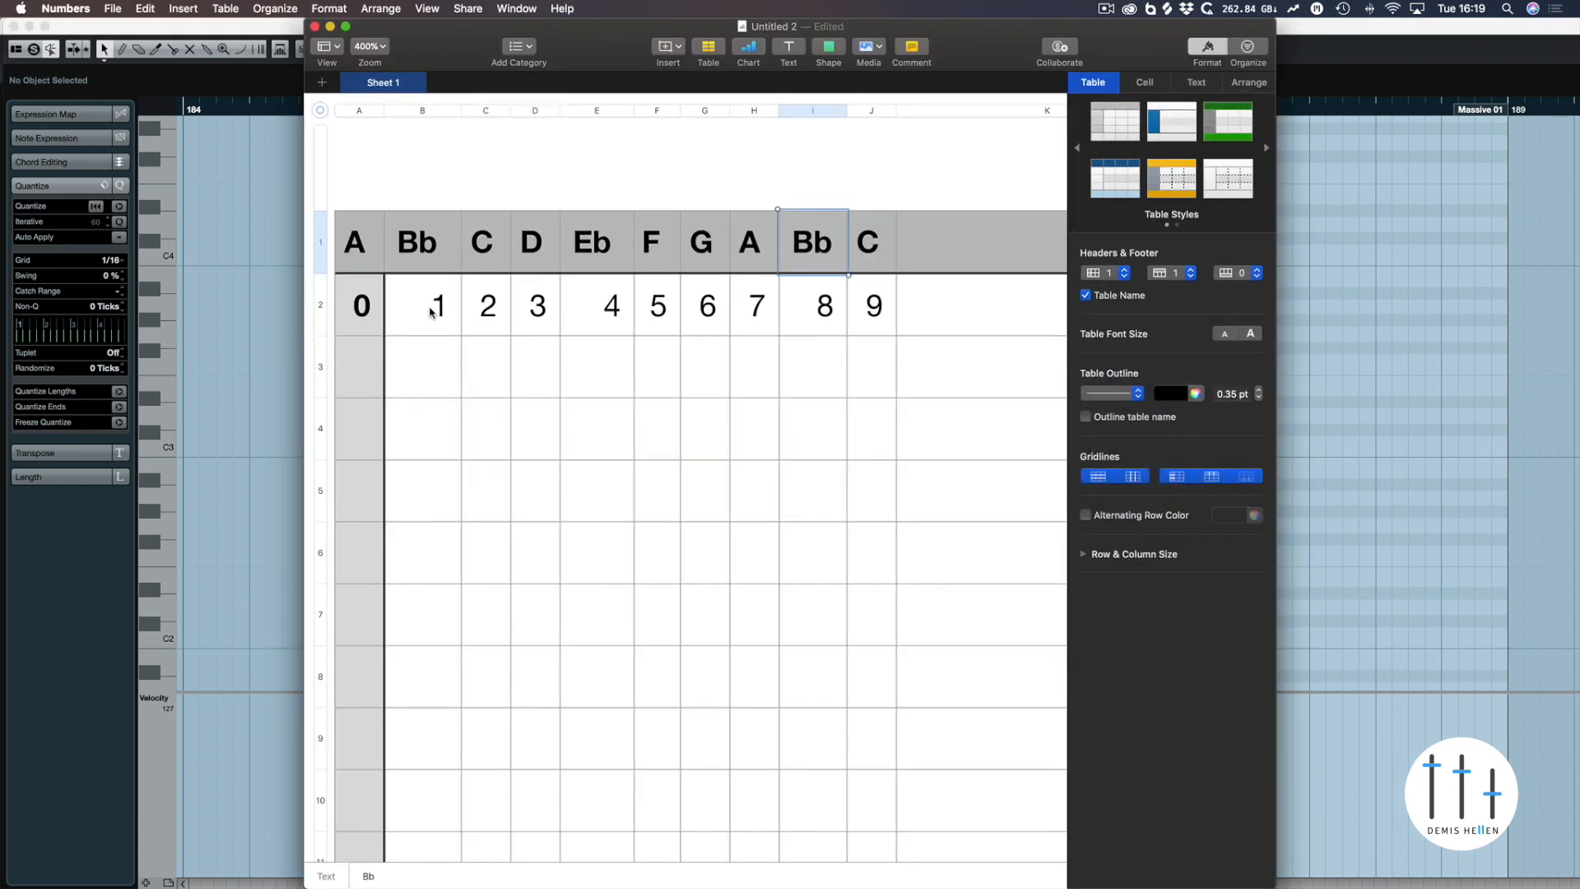
pyautogui.click(423, 304)
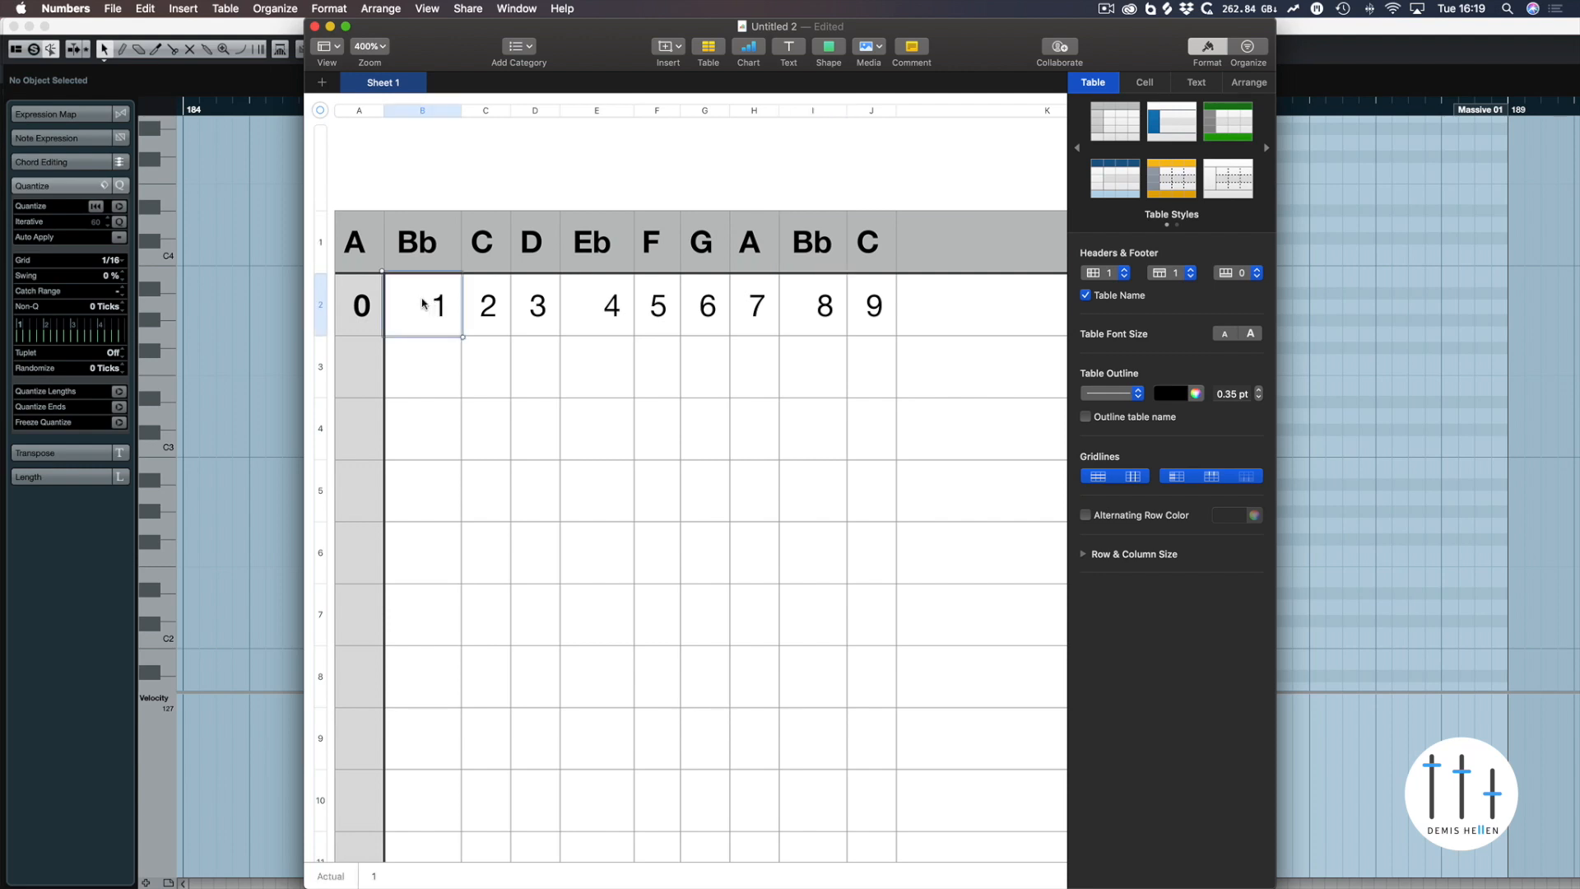
pyautogui.click(659, 306)
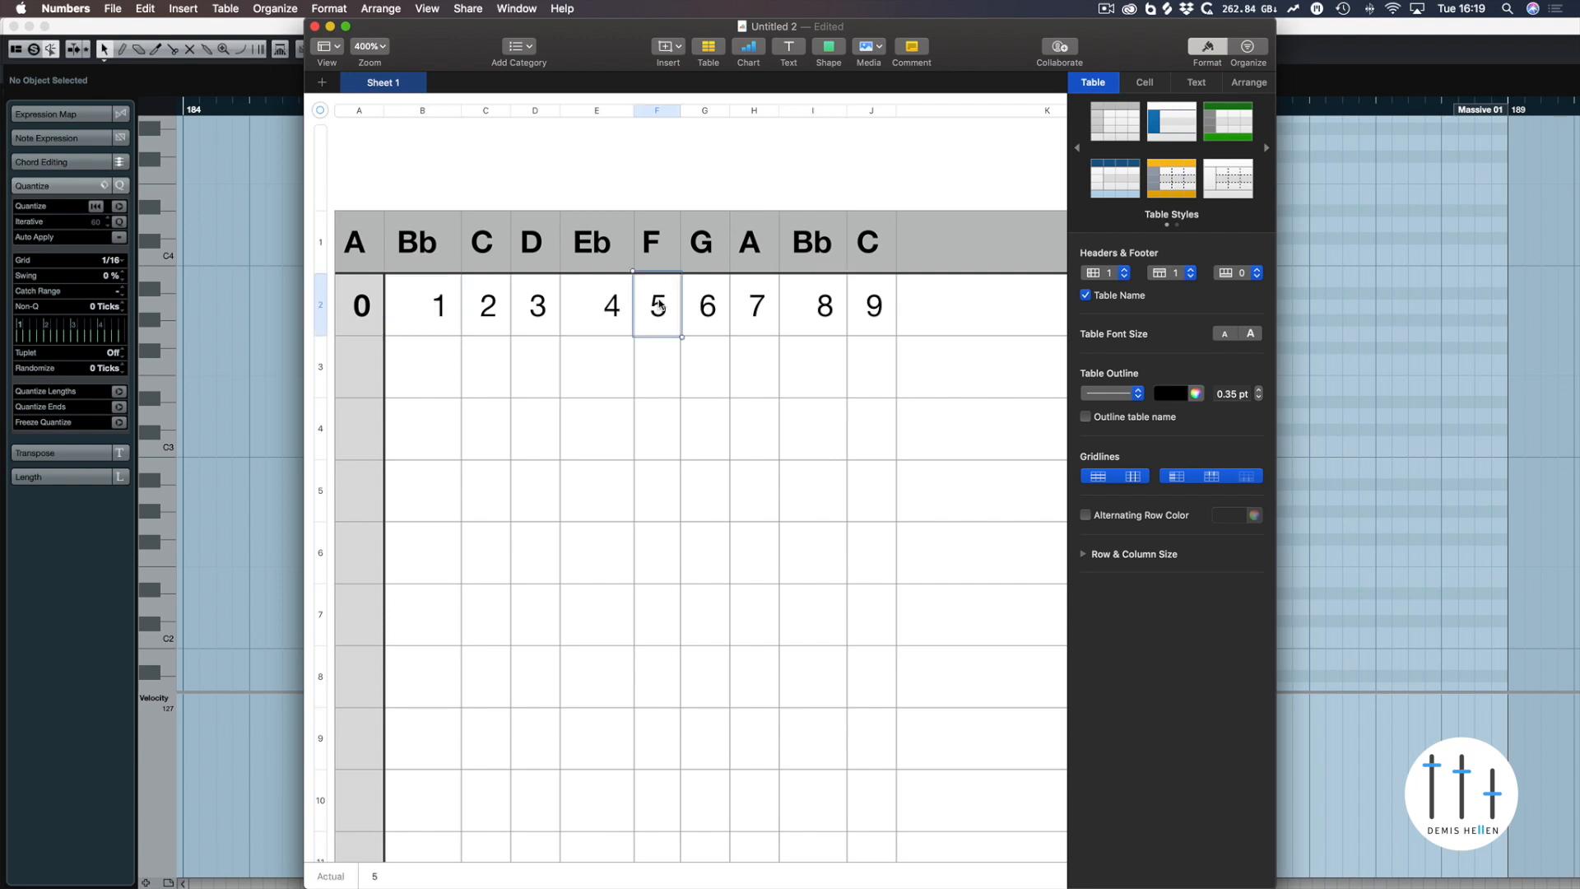
pyautogui.click(879, 308)
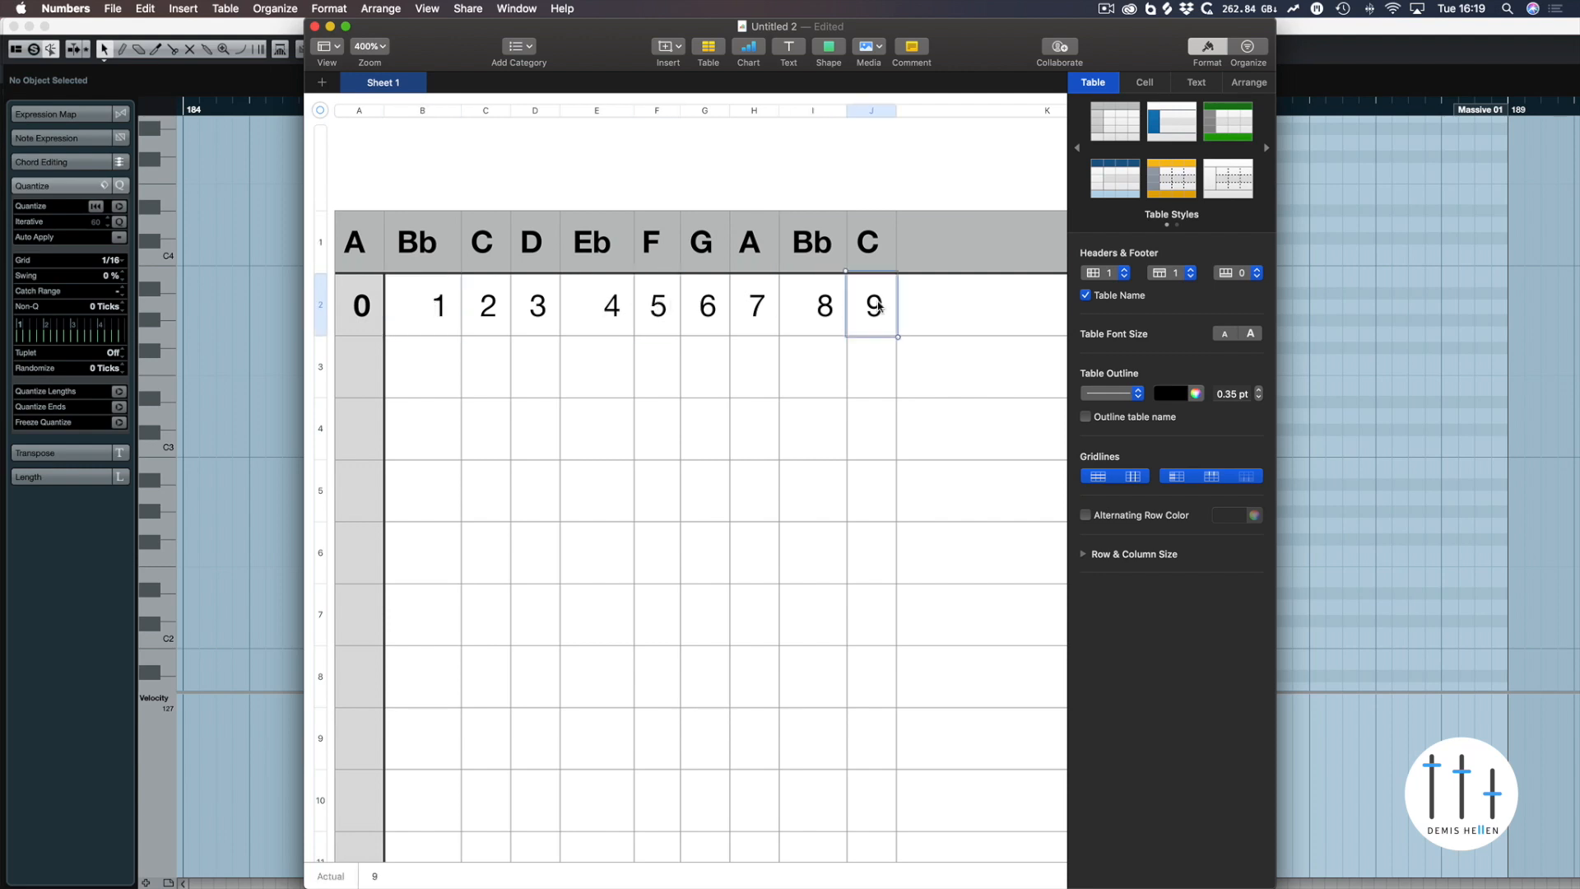
pyautogui.click(743, 296)
# - Return to Cubase and transpose all four F3 notes down seven semitones to A#2
pyautogui.press('super+Tab')
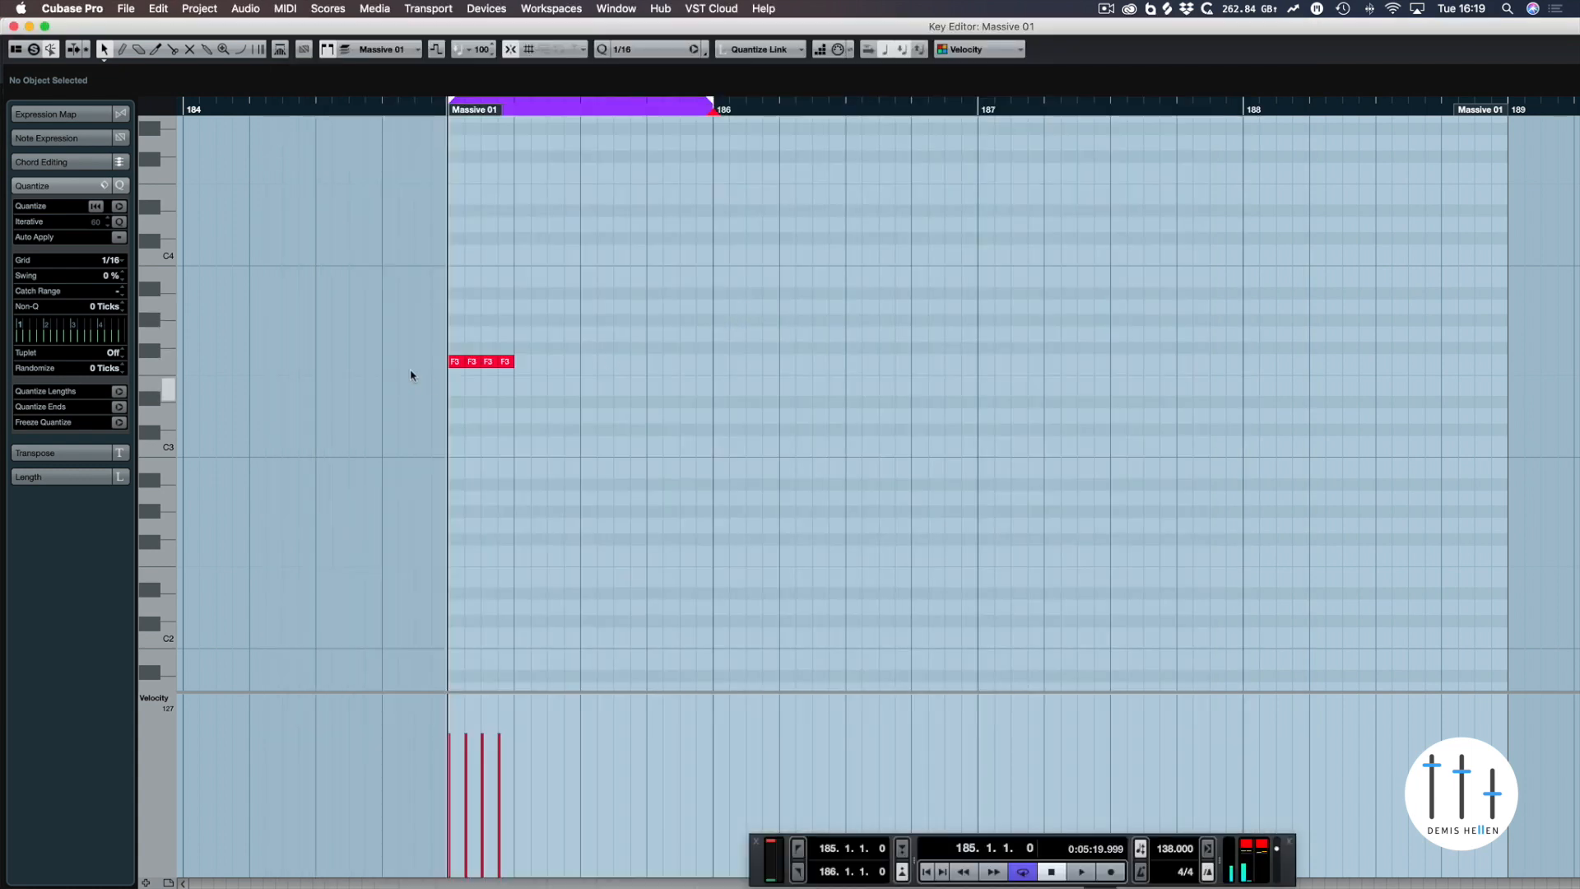
pyautogui.moveTo(502, 341); pyautogui.dragTo(457, 375)
pyautogui.press('Down')
pyautogui.press('Down')
pyautogui.press('Down')
pyautogui.press('Down')
pyautogui.press('Down')
pyautogui.press('Down')
pyautogui.press('Down')
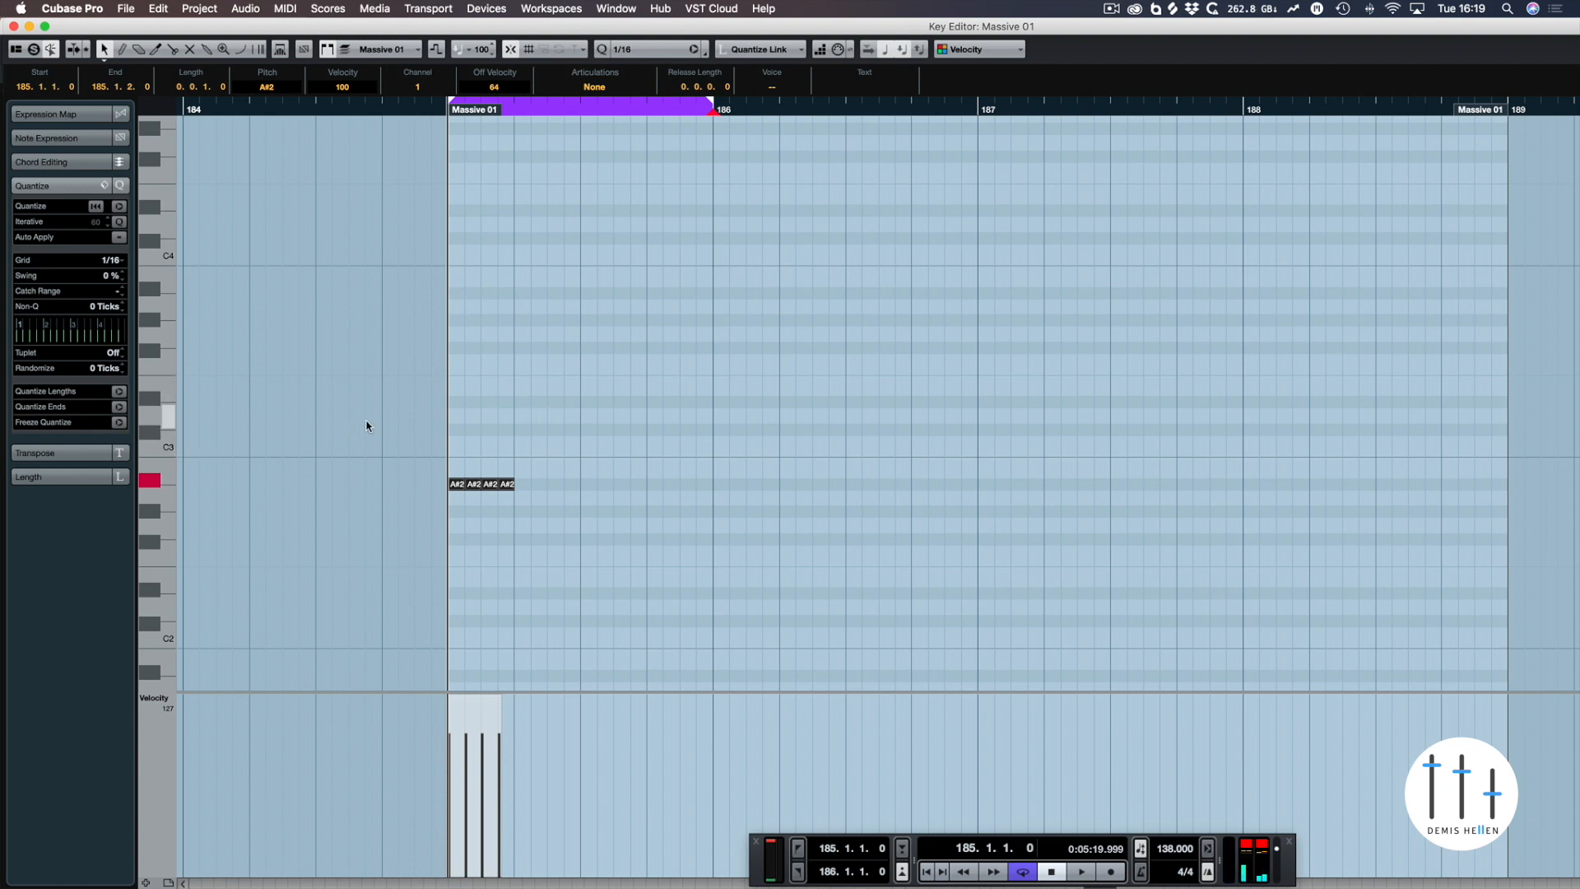
# - Check the digits of 1597 in Safari's Fibonacci list against the note table in Numbers
pyautogui.press('super+Tab')
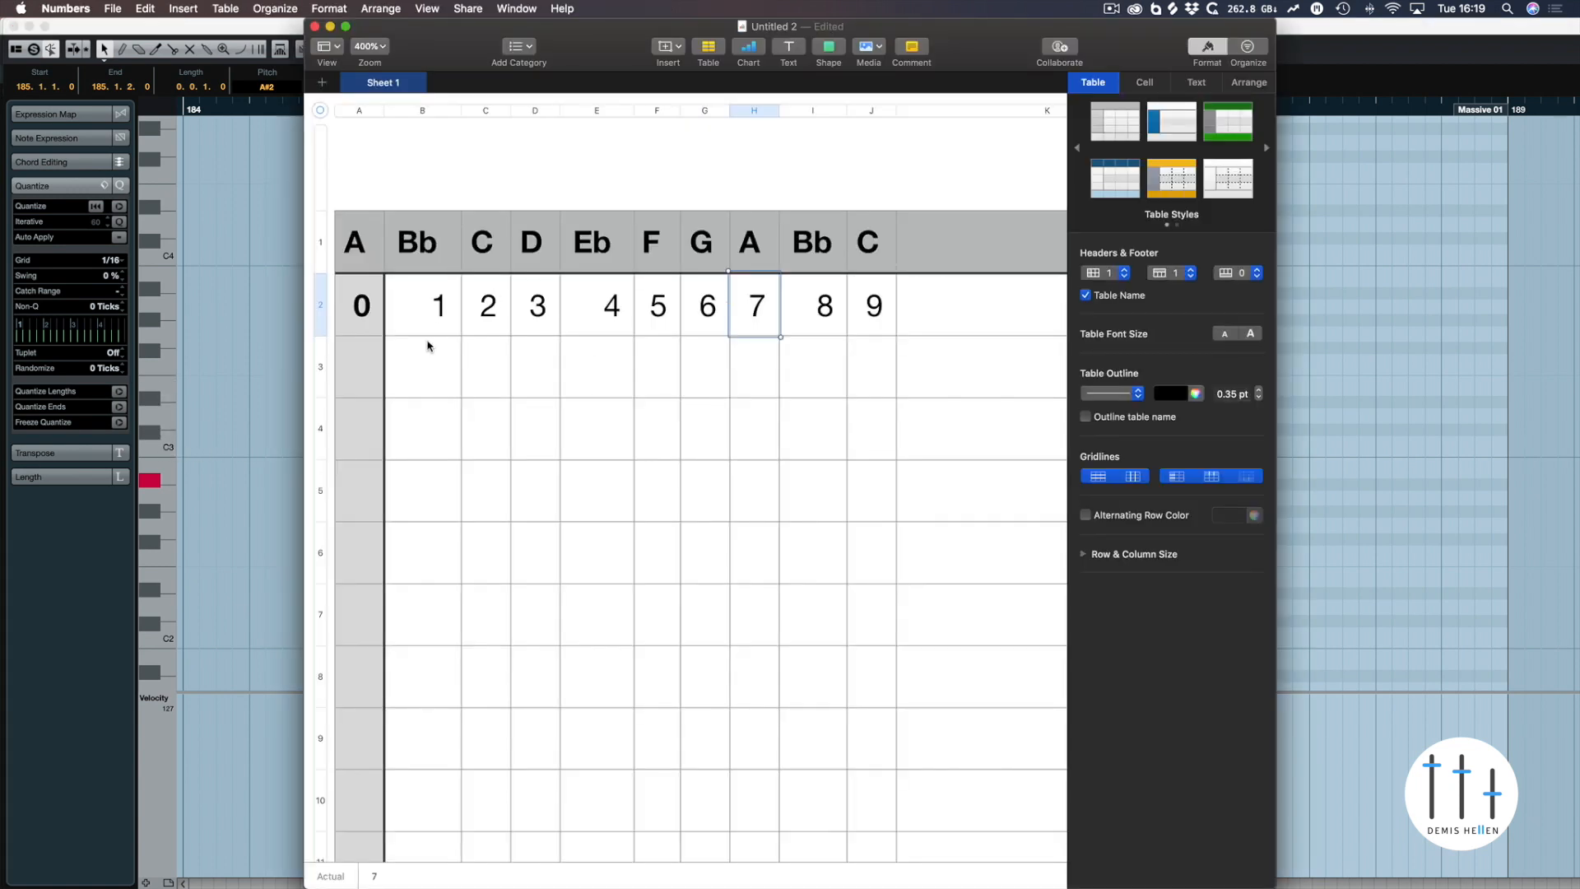
pyautogui.press('super+Tab')
pyautogui.press('super+Tab')
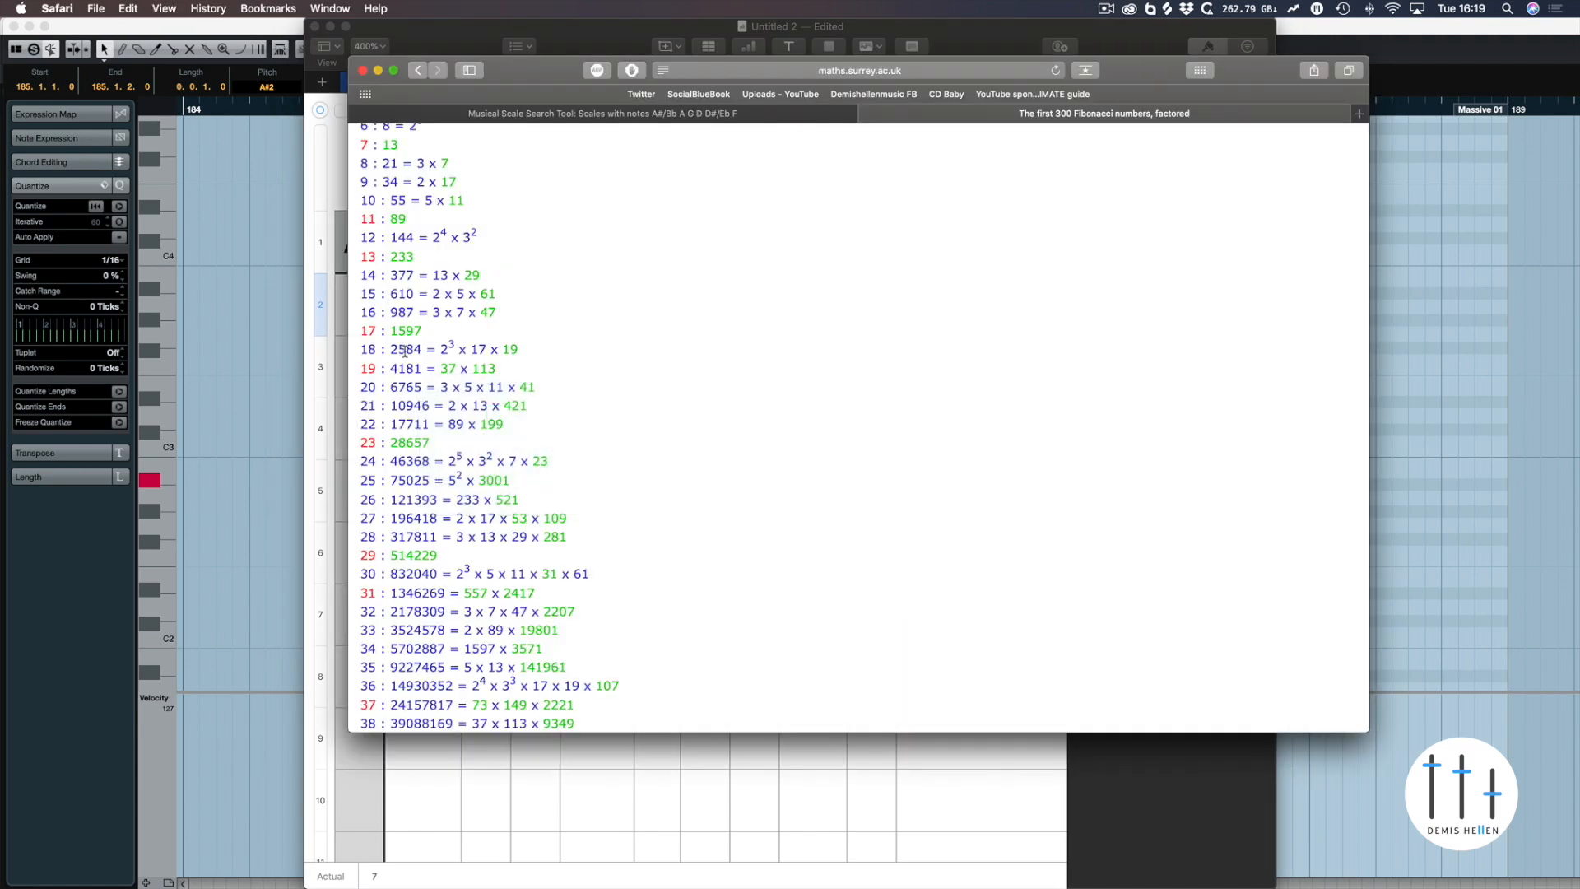
pyautogui.press('super+Tab')
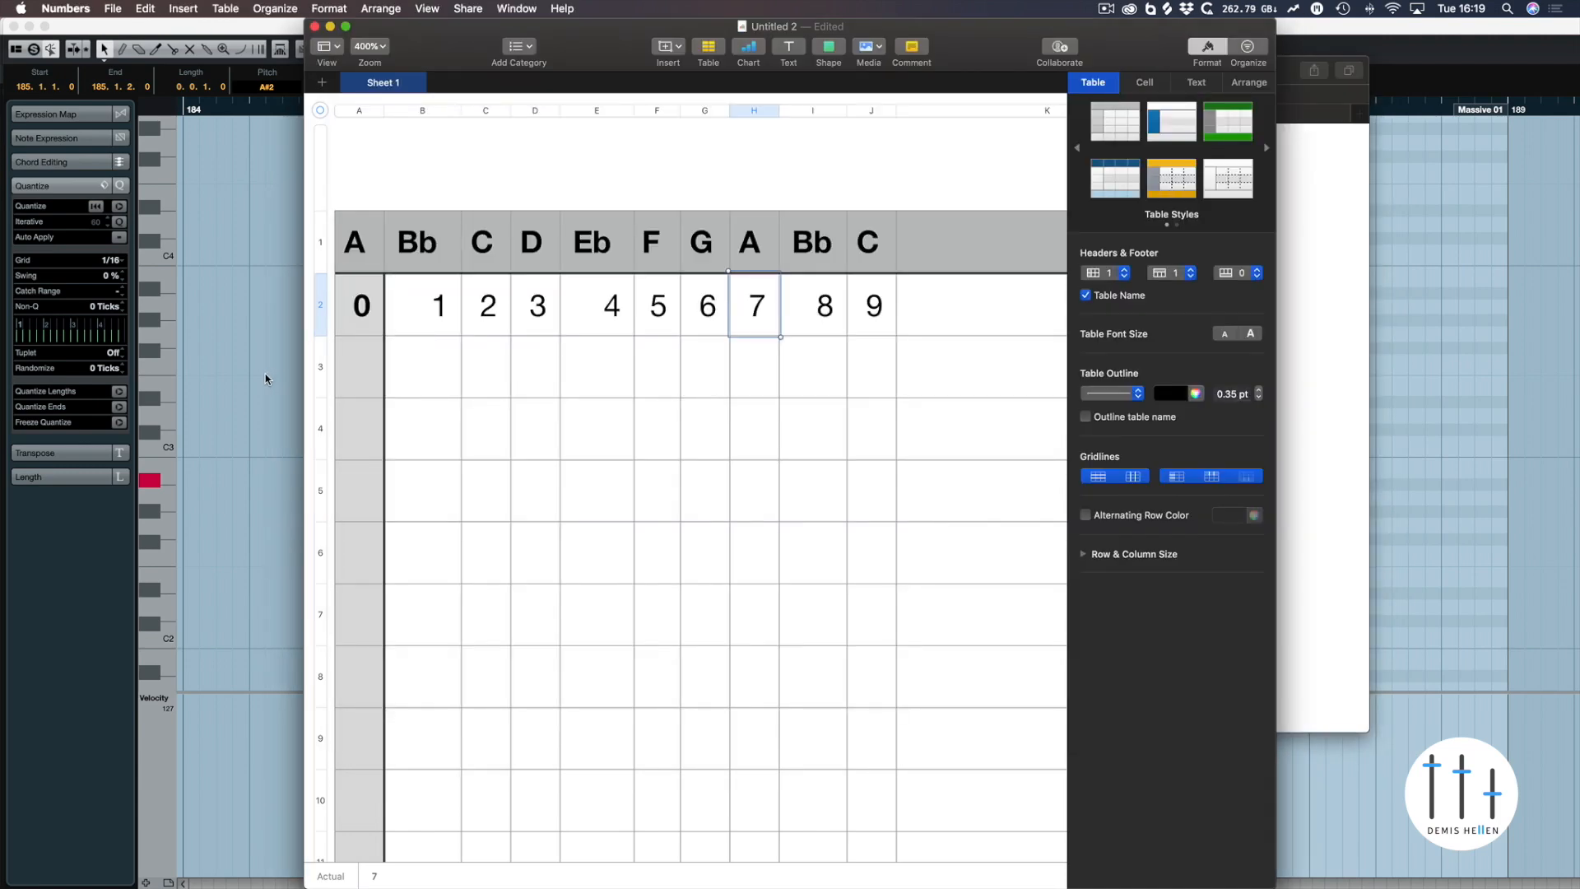
# - Return to Cubase and transpose the last three of the four A#2 notes up to F3
pyautogui.press('super+Tab')
pyautogui.moveTo(532, 459); pyautogui.dragTo(474, 493)
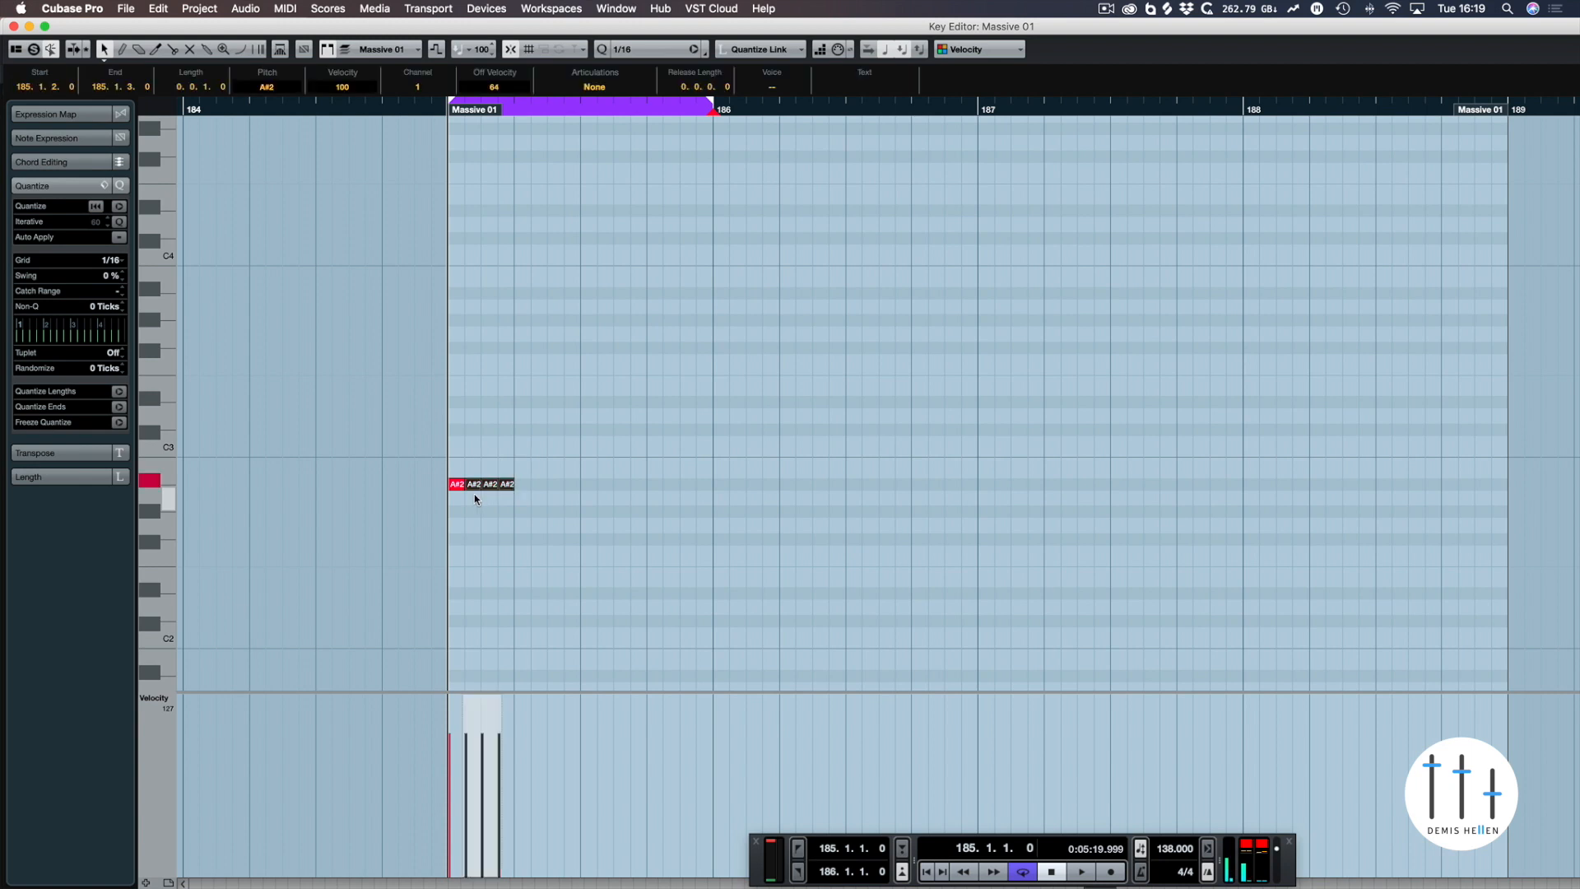
pyautogui.press('Up')
pyautogui.press('Up')
pyautogui.press('Up')
pyautogui.press('Up')
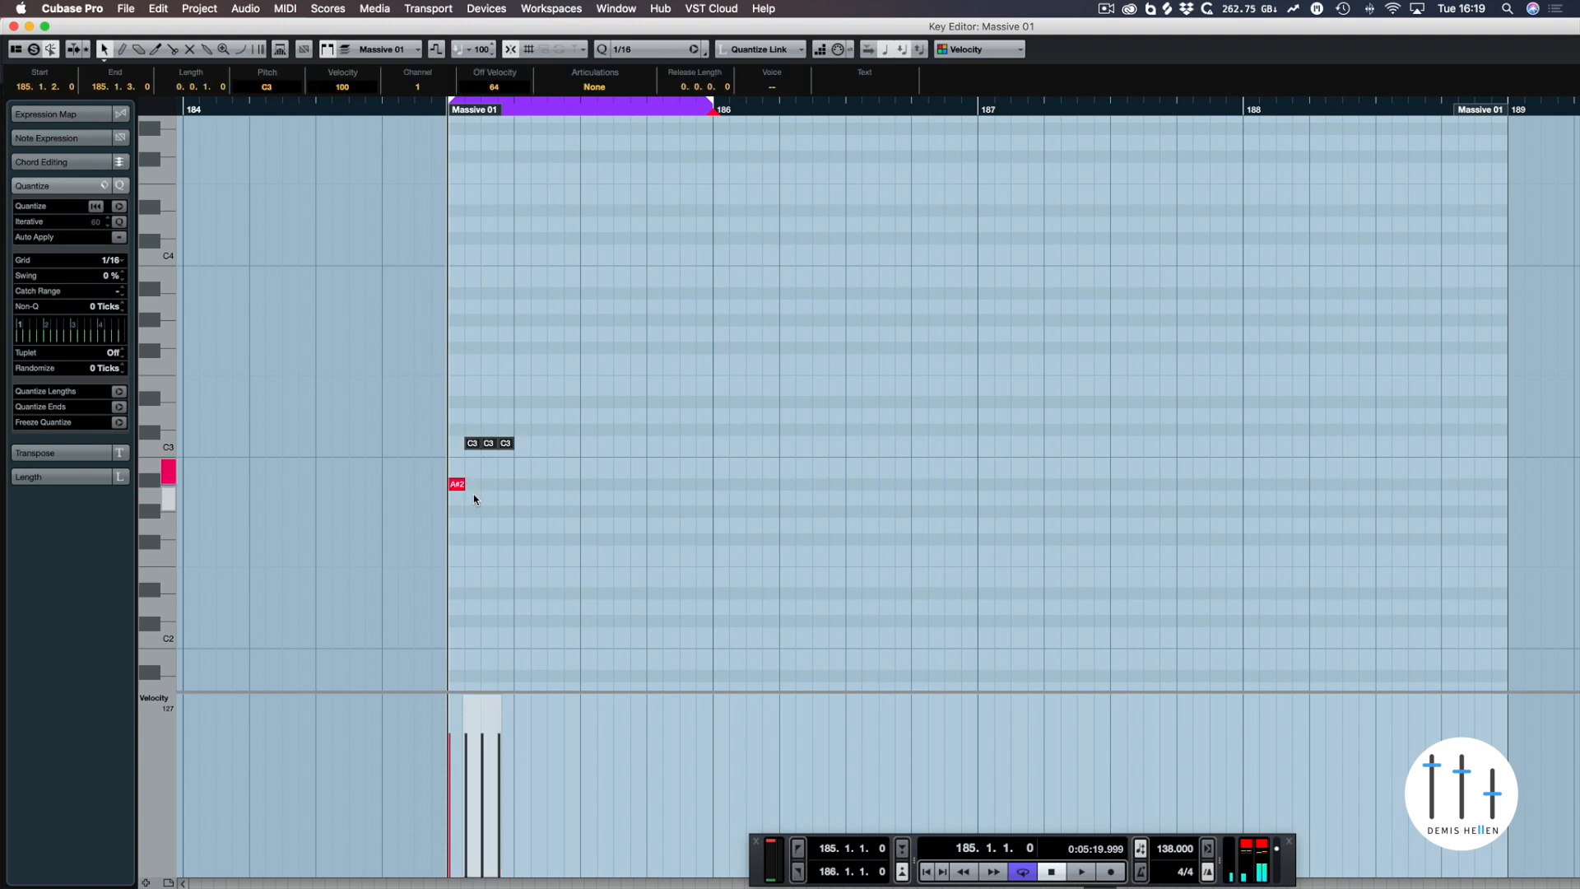
pyautogui.press('Down')
pyautogui.press('Down')
pyautogui.press('Down')
pyautogui.press('Up')
pyautogui.press('Up')
pyautogui.press('Up')
pyautogui.press('Up')
pyautogui.press('Up')
pyautogui.press('Up')
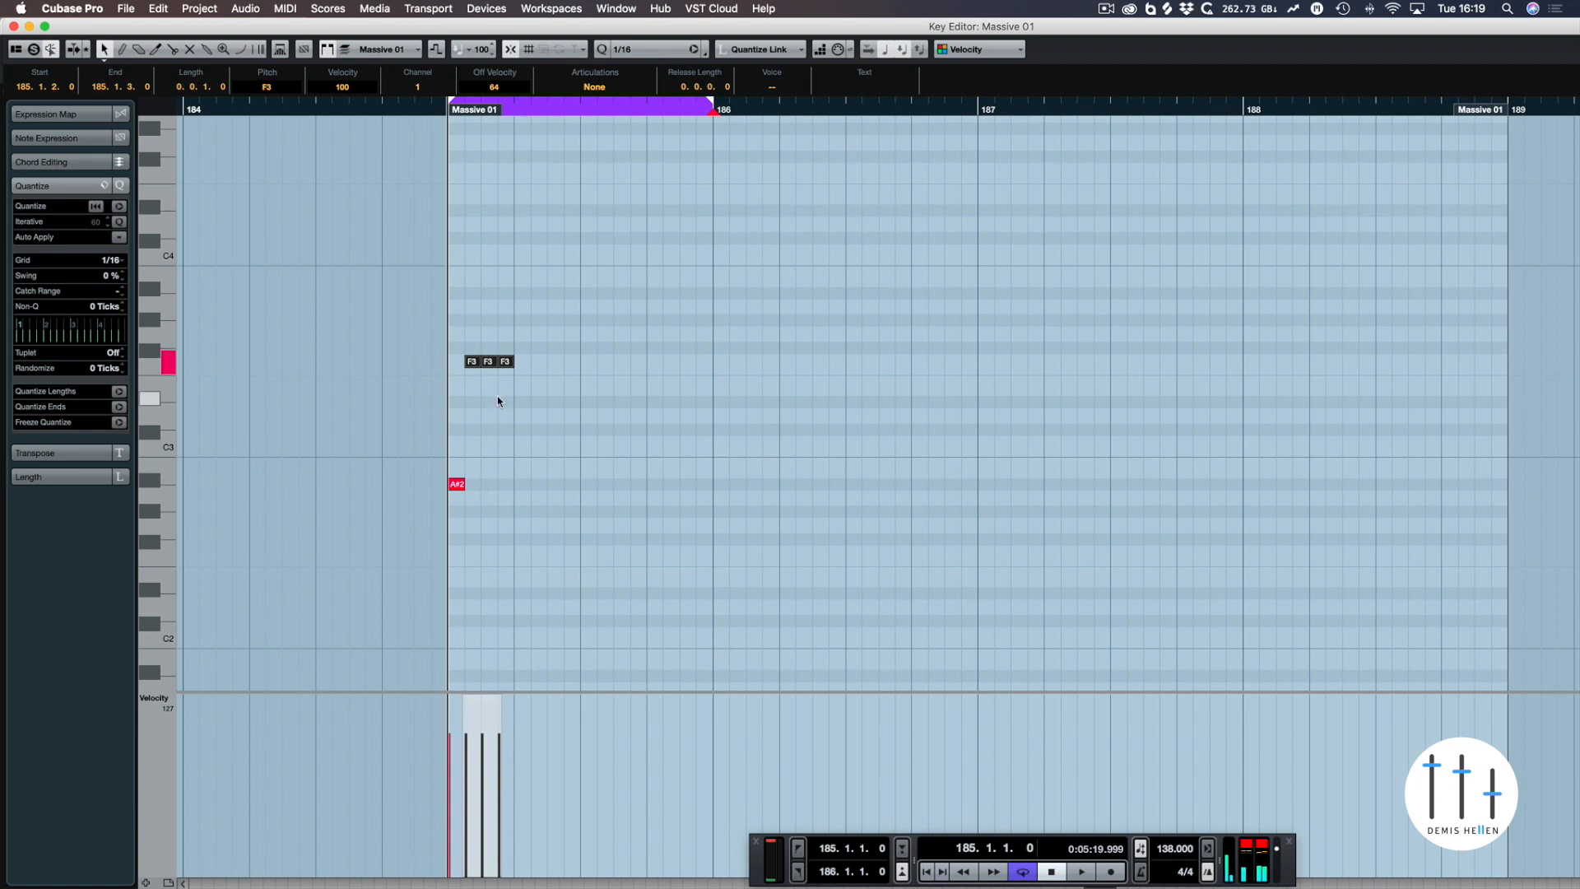
# - Switch to Numbers and look up the notes for 9 and 7, the remaining digits of 1597
pyautogui.press('super+Tab')
pyautogui.press('super+Tab')
pyautogui.press('super+Tab')
pyautogui.press('super+Tab')
pyautogui.press('super+Tab')
pyautogui.press('super+Tab')
pyautogui.press('super+Tab')
pyautogui.press('super+Tab')
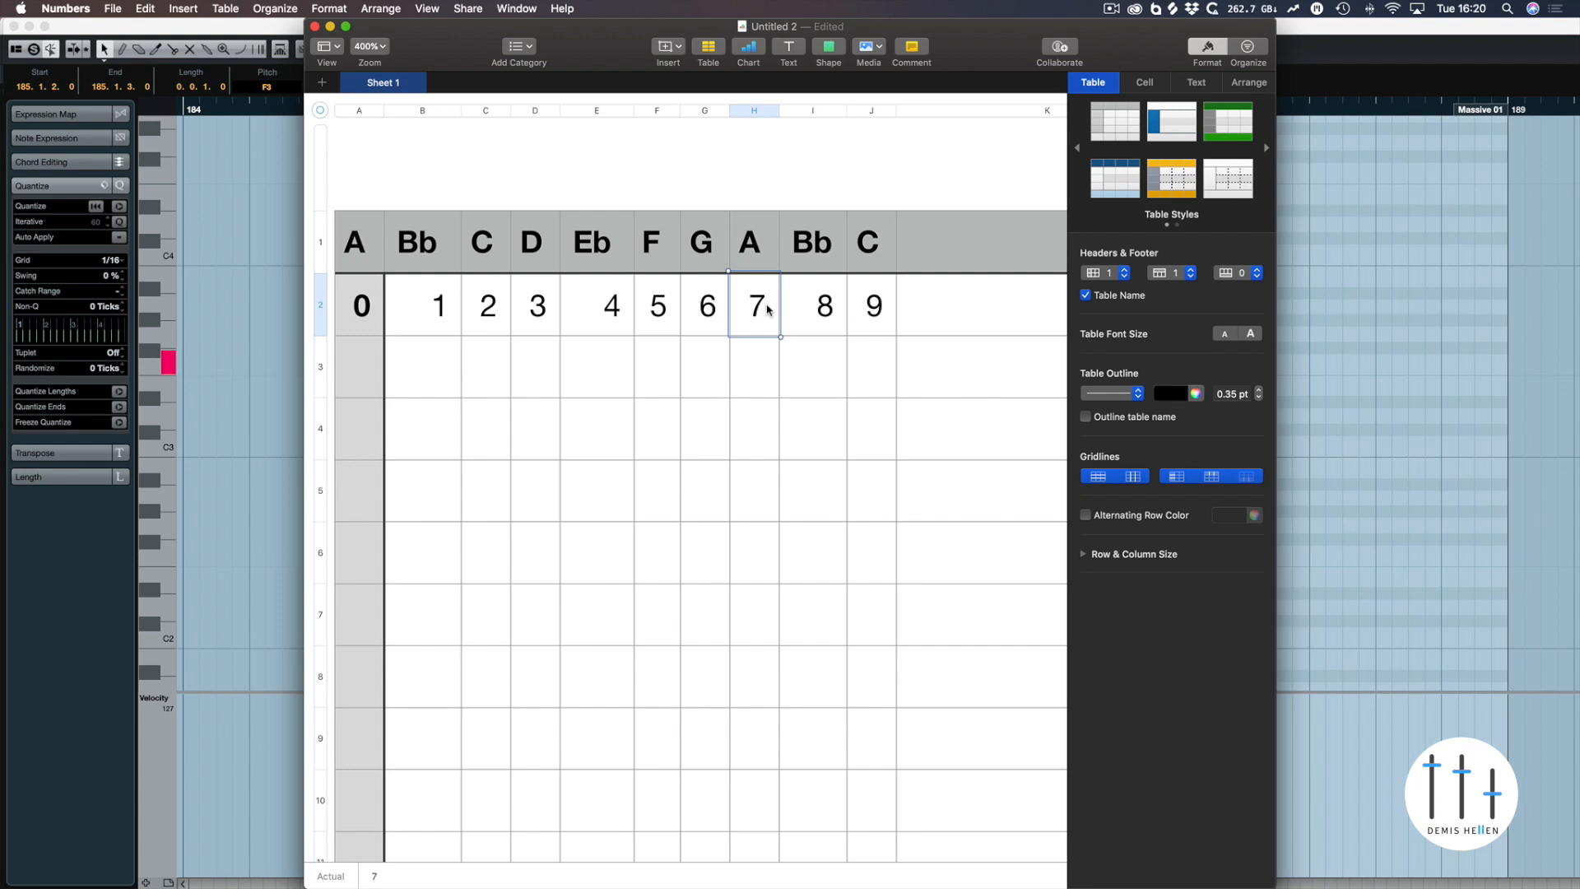
# - Return to Cubase and transpose the last two F3 notes up to C4
pyautogui.press('super+Tab')
pyautogui.moveTo(549, 330); pyautogui.dragTo(496, 395)
pyautogui.press('Up')
pyautogui.press('Up')
pyautogui.press('Up')
pyautogui.press('Up')
pyautogui.press('Up')
pyautogui.press('Up')
pyautogui.press('Up')
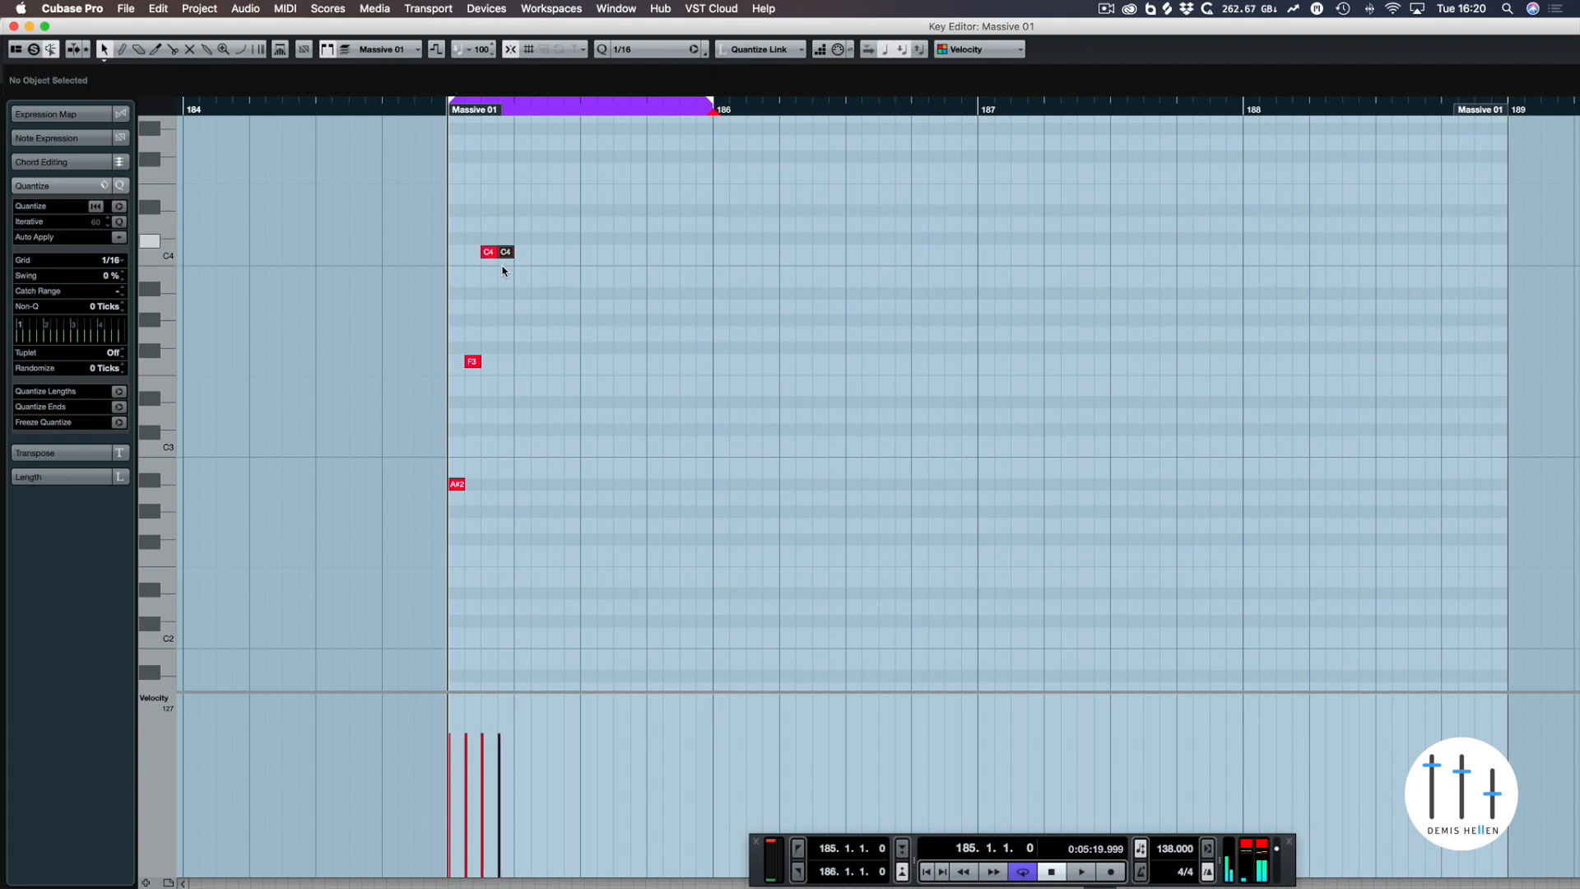
# - Lower the fourth note of the pattern from C4 to A3
pyautogui.press('Down')
pyautogui.press('Down')
pyautogui.press('Down')
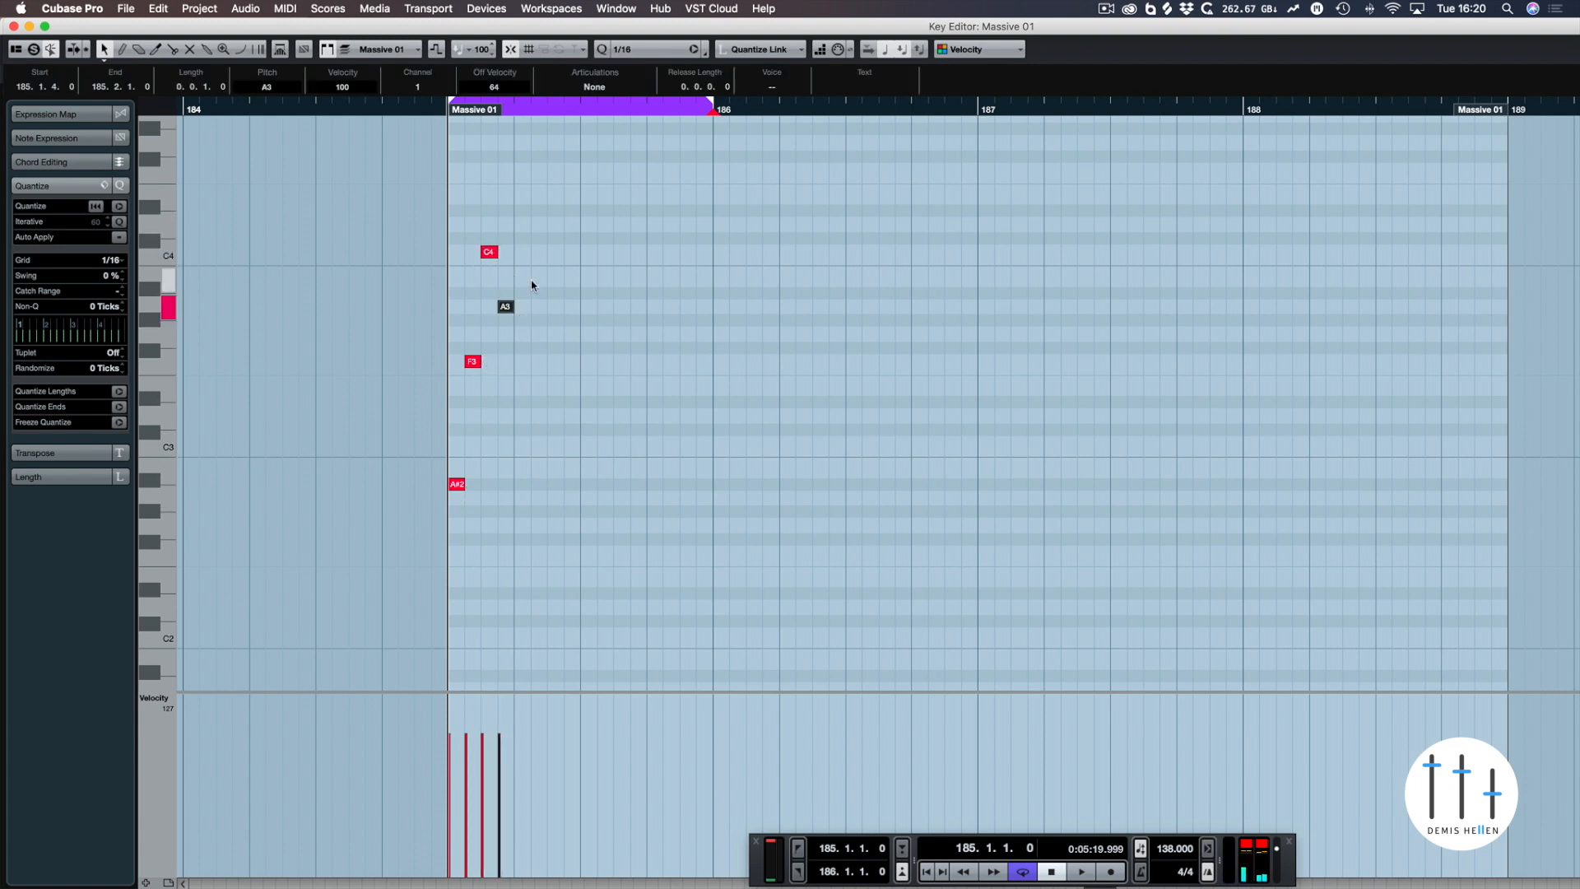
# - Duplicate the four-note pattern three times to fill bar 185, and play it back
pyautogui.moveTo(533, 226); pyautogui.dragTo(449, 498)
pyautogui.press('super+d')
pyautogui.press('super+d')
pyautogui.press('super+d')
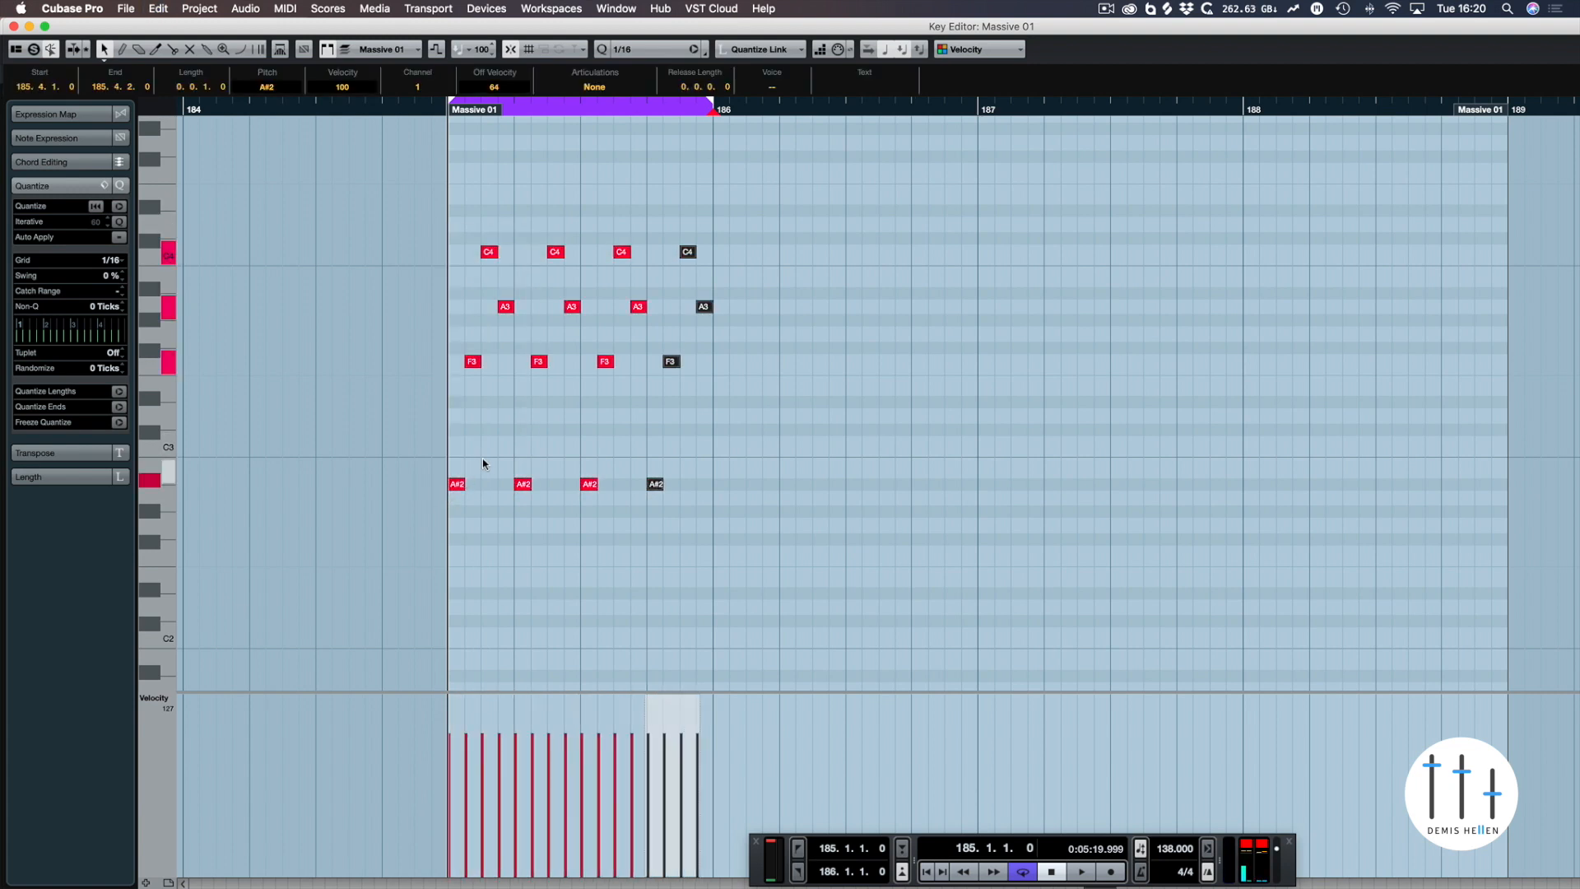
pyautogui.press('space')
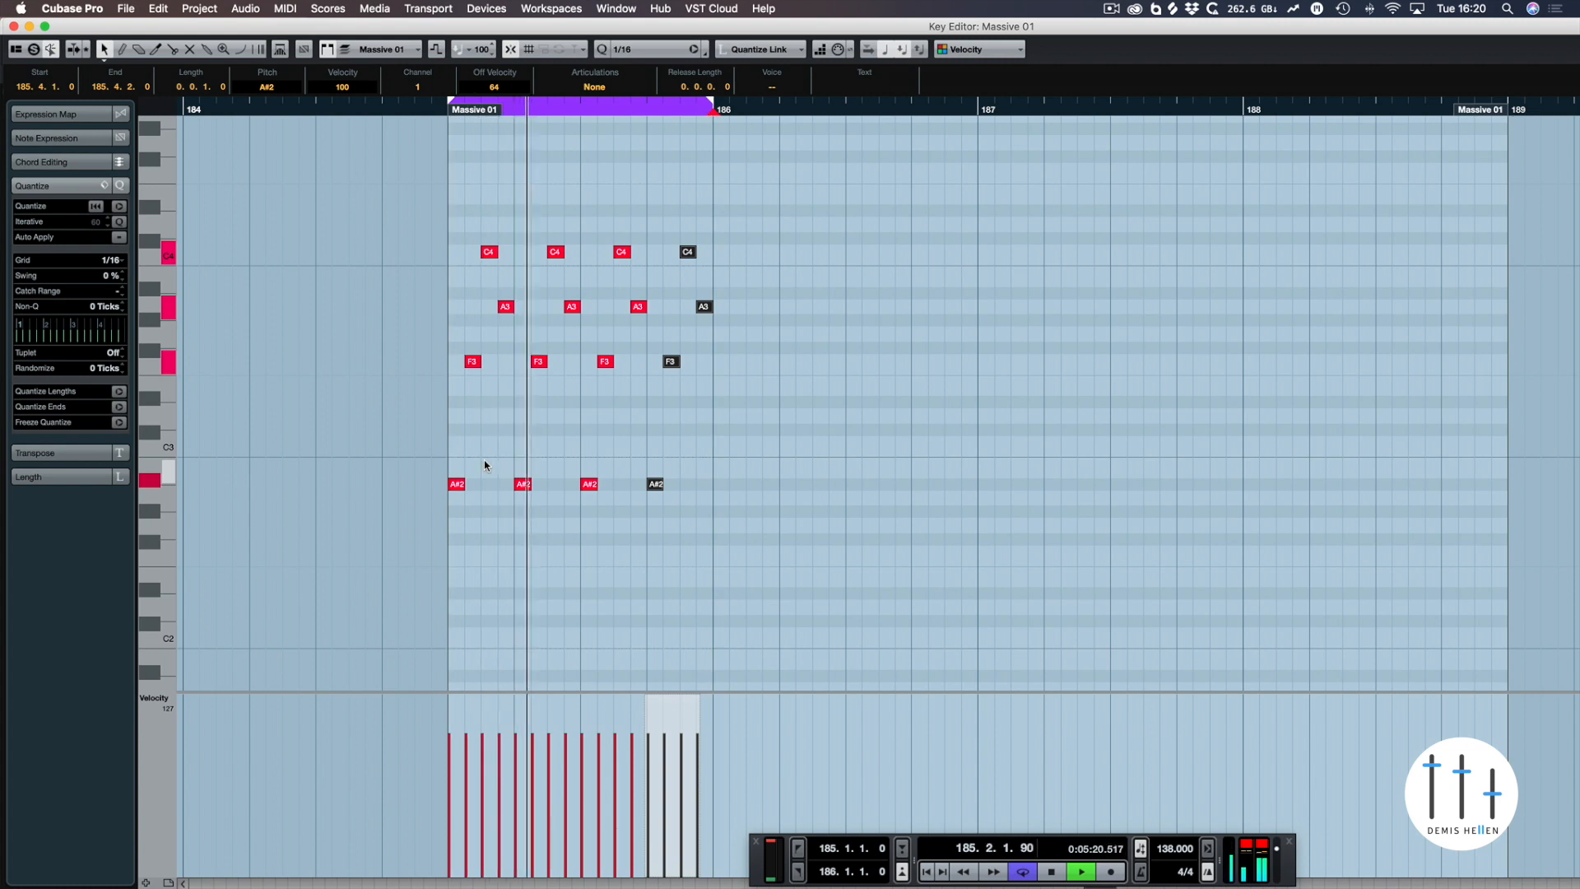
pyautogui.press('space')
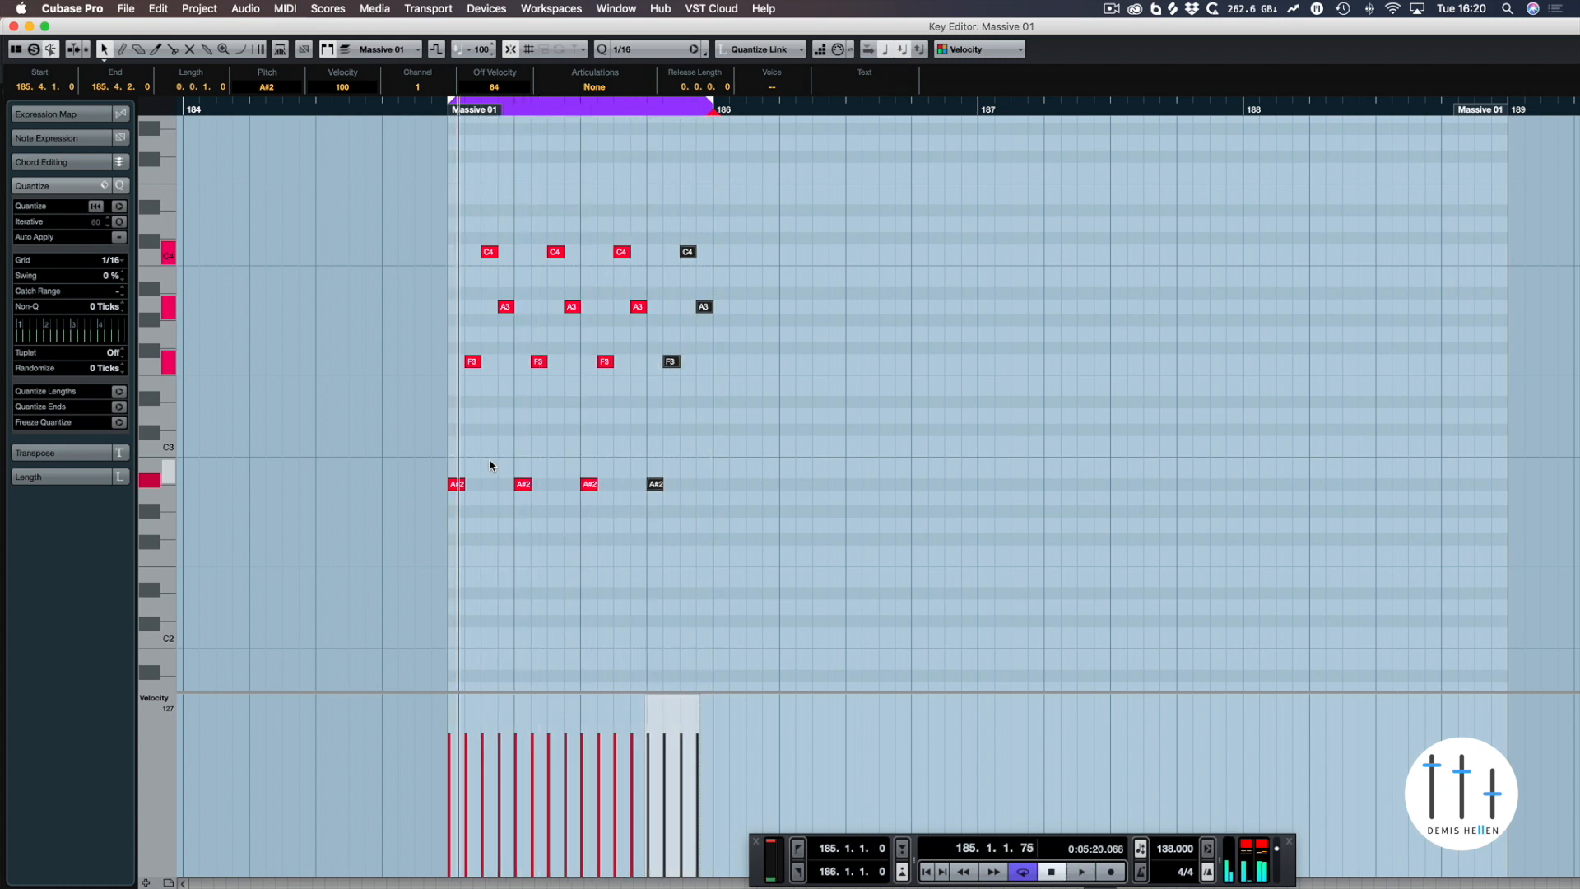
# - Try the F3, A3 and C4 notes of bar 185 an octave lower in playback, and restore their original octave
pyautogui.scroll(-7, 751, 232)
pyautogui.moveTo(751, 230); pyautogui.dragTo(459, 358)
pyautogui.scroll(7, 582, 361)
pyautogui.scroll(7, 581, 359)
pyautogui.scroll(-4, 584, 358)
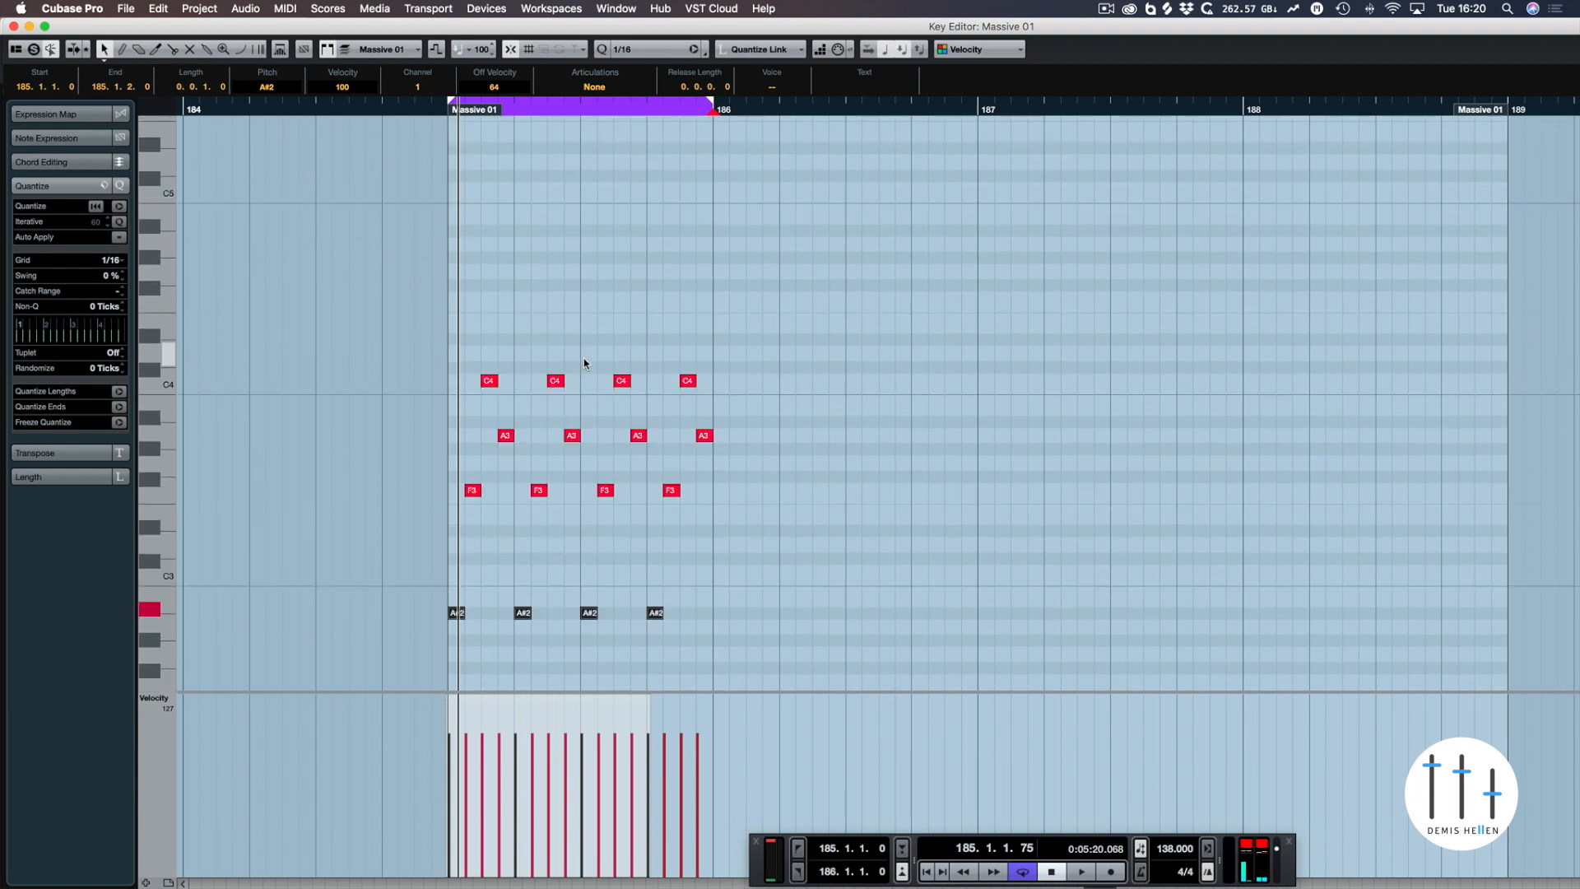
pyautogui.moveTo(755, 316); pyautogui.dragTo(420, 515)
pyautogui.hotkey('shift', 'Down')
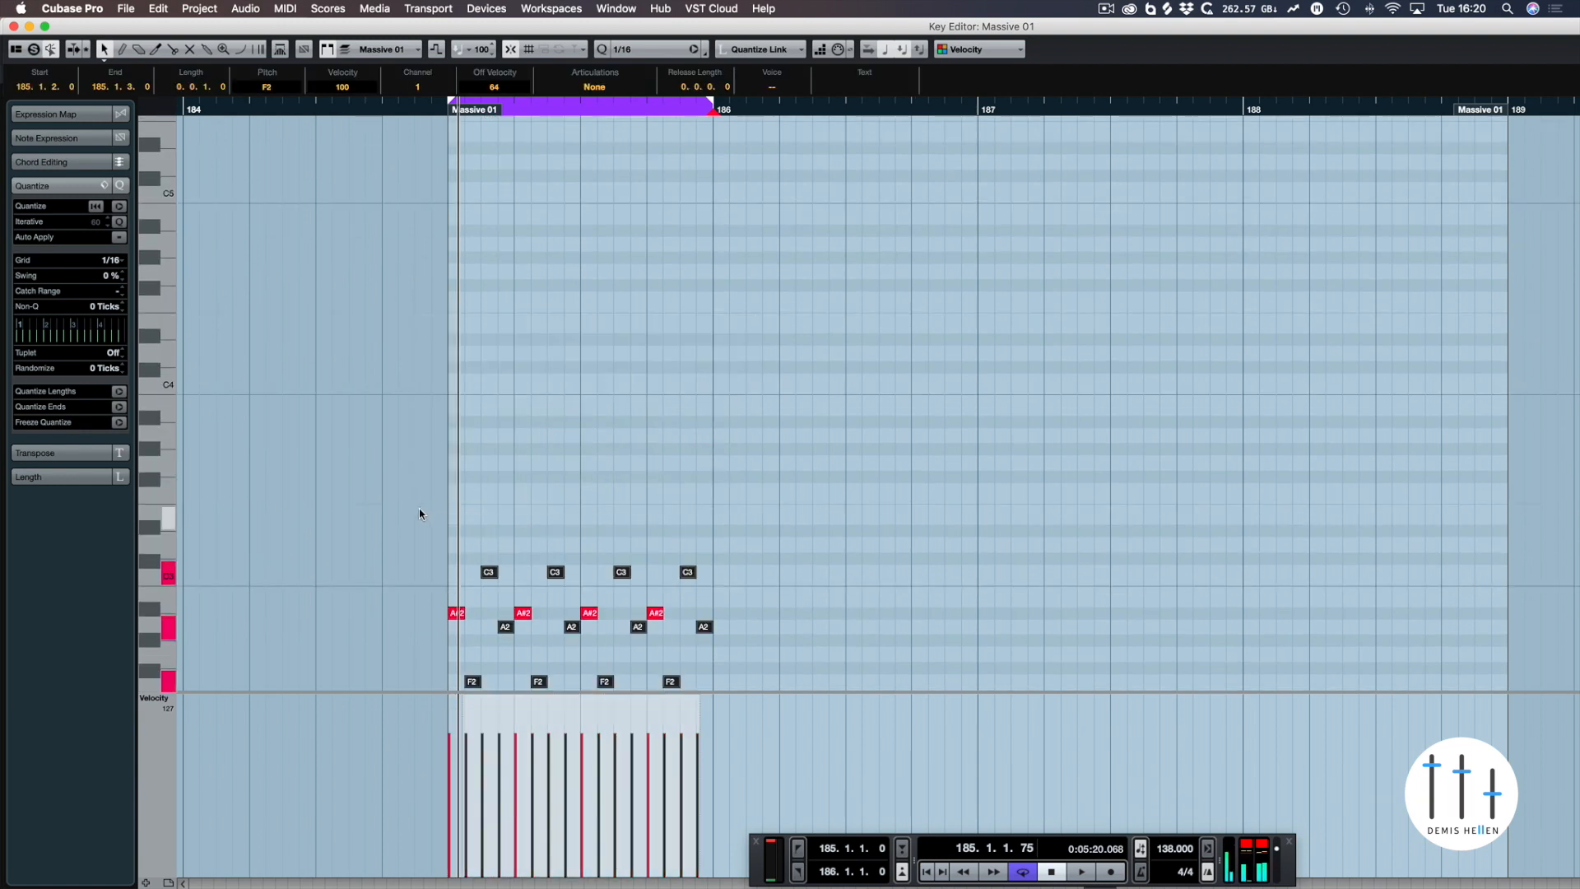
pyautogui.scroll(-5, 455, 510)
pyautogui.scroll(5, 454, 509)
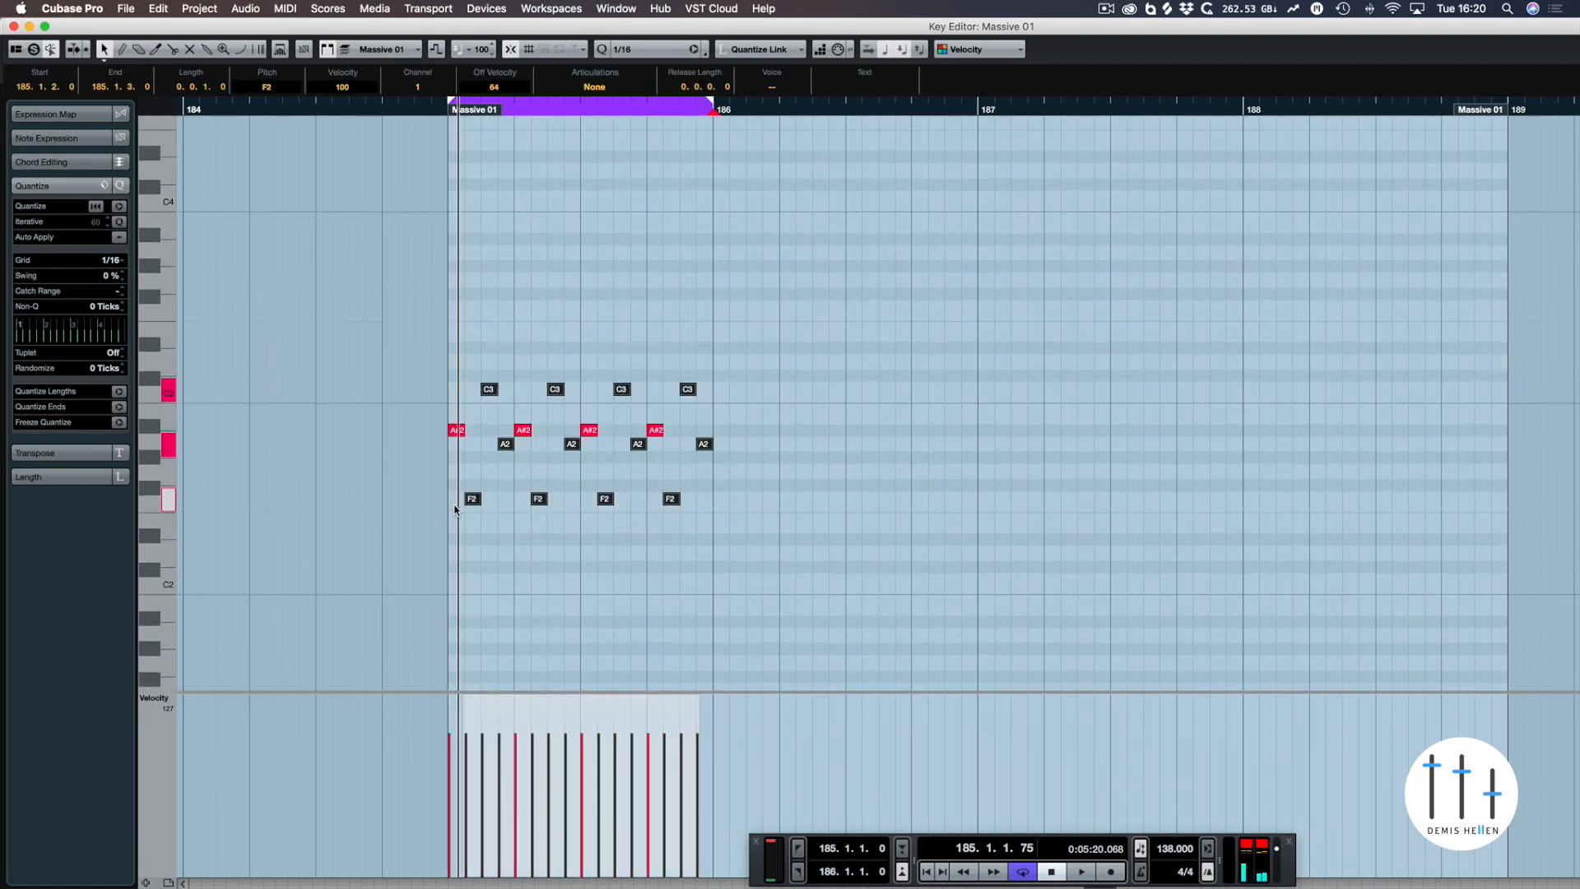
pyautogui.press('space')
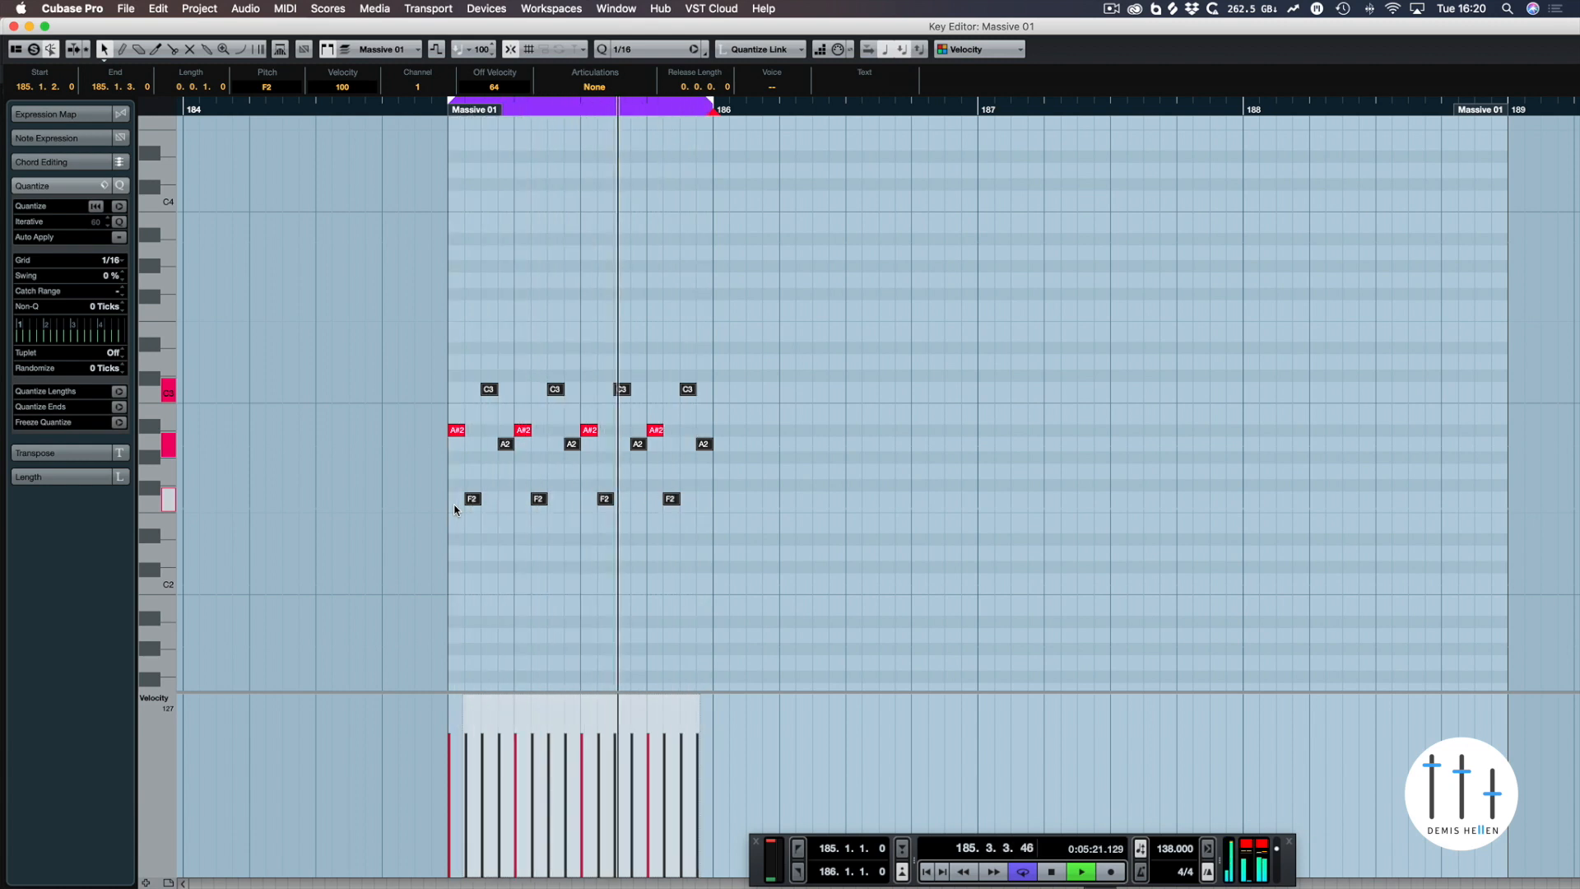
pyautogui.press('space')
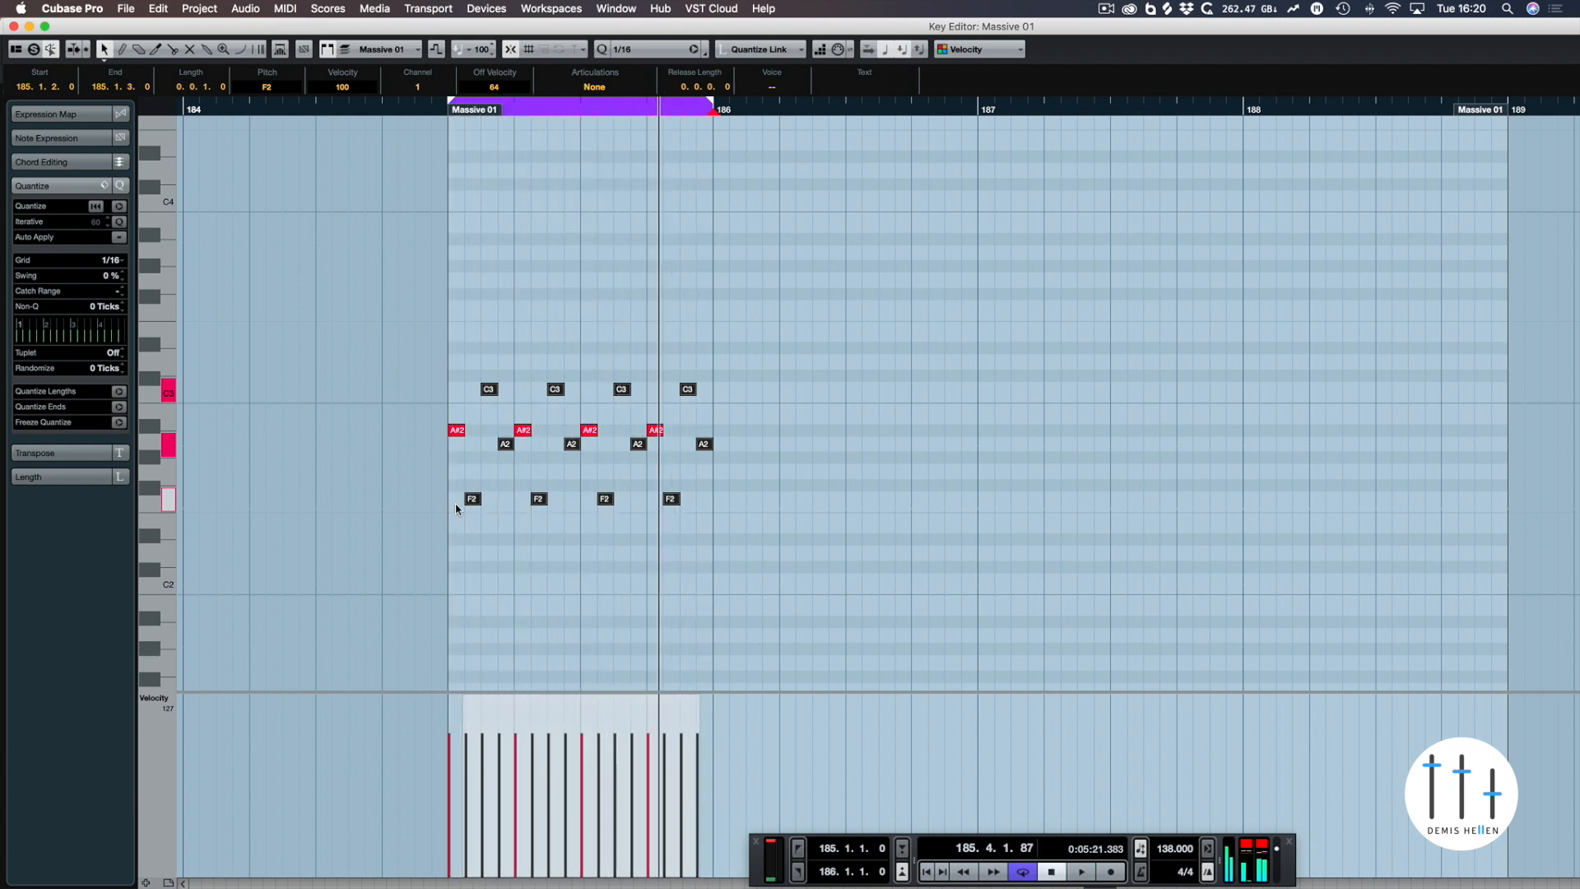
pyautogui.hotkey('shift', 'Up')
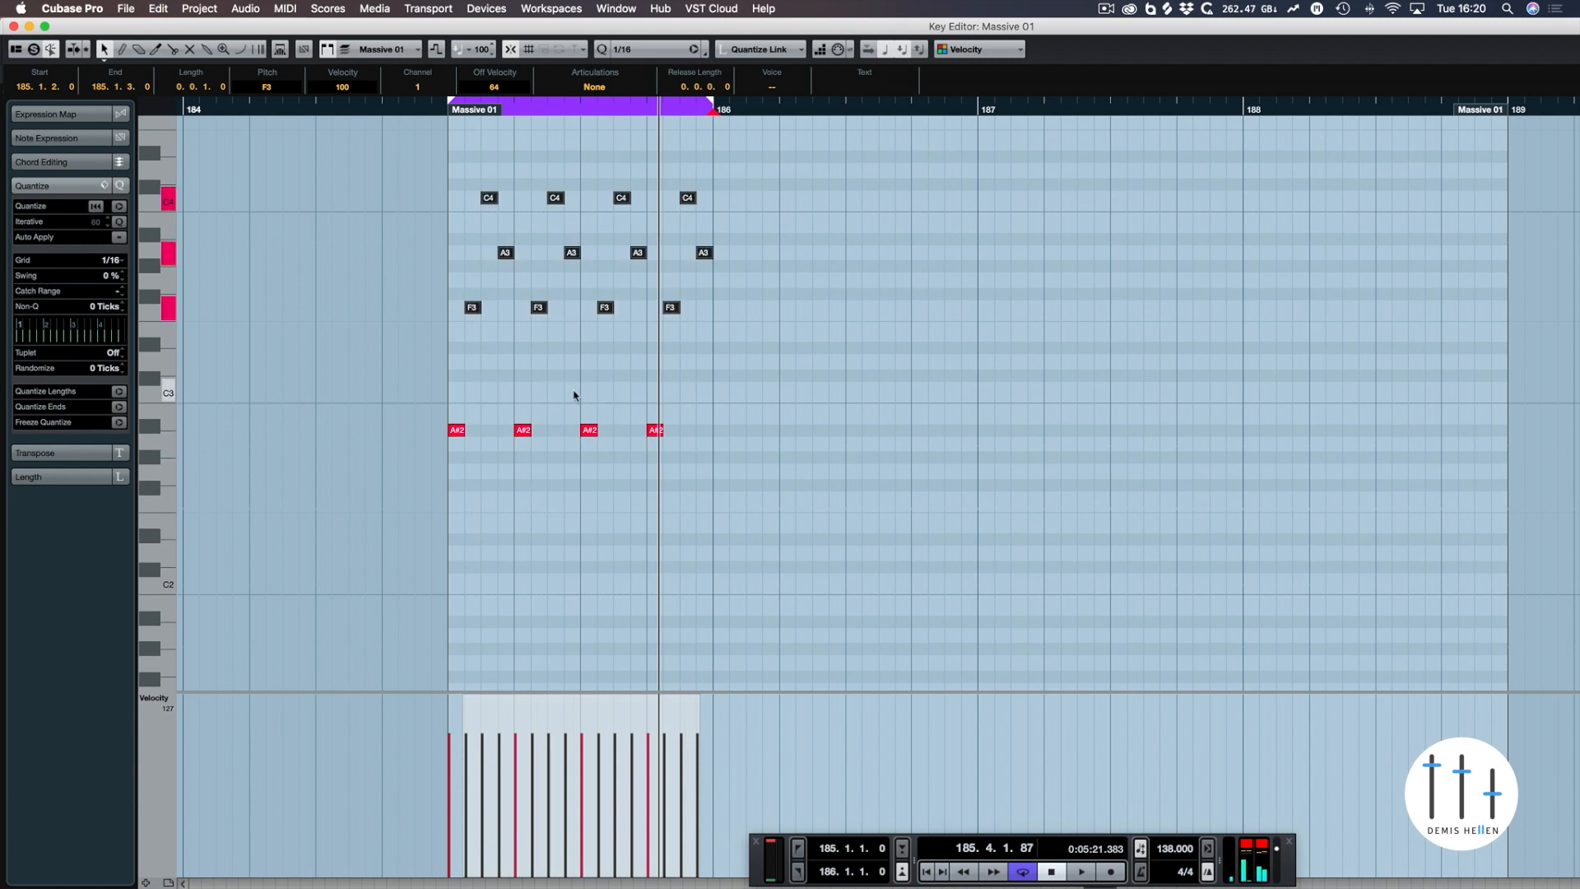
# - Paint a row of 1/16 notes on A#1 across bar 185 with the Line tool, and play back the bar with the selection tool active
pyautogui.click(576, 395)
pyautogui.click(242, 50)
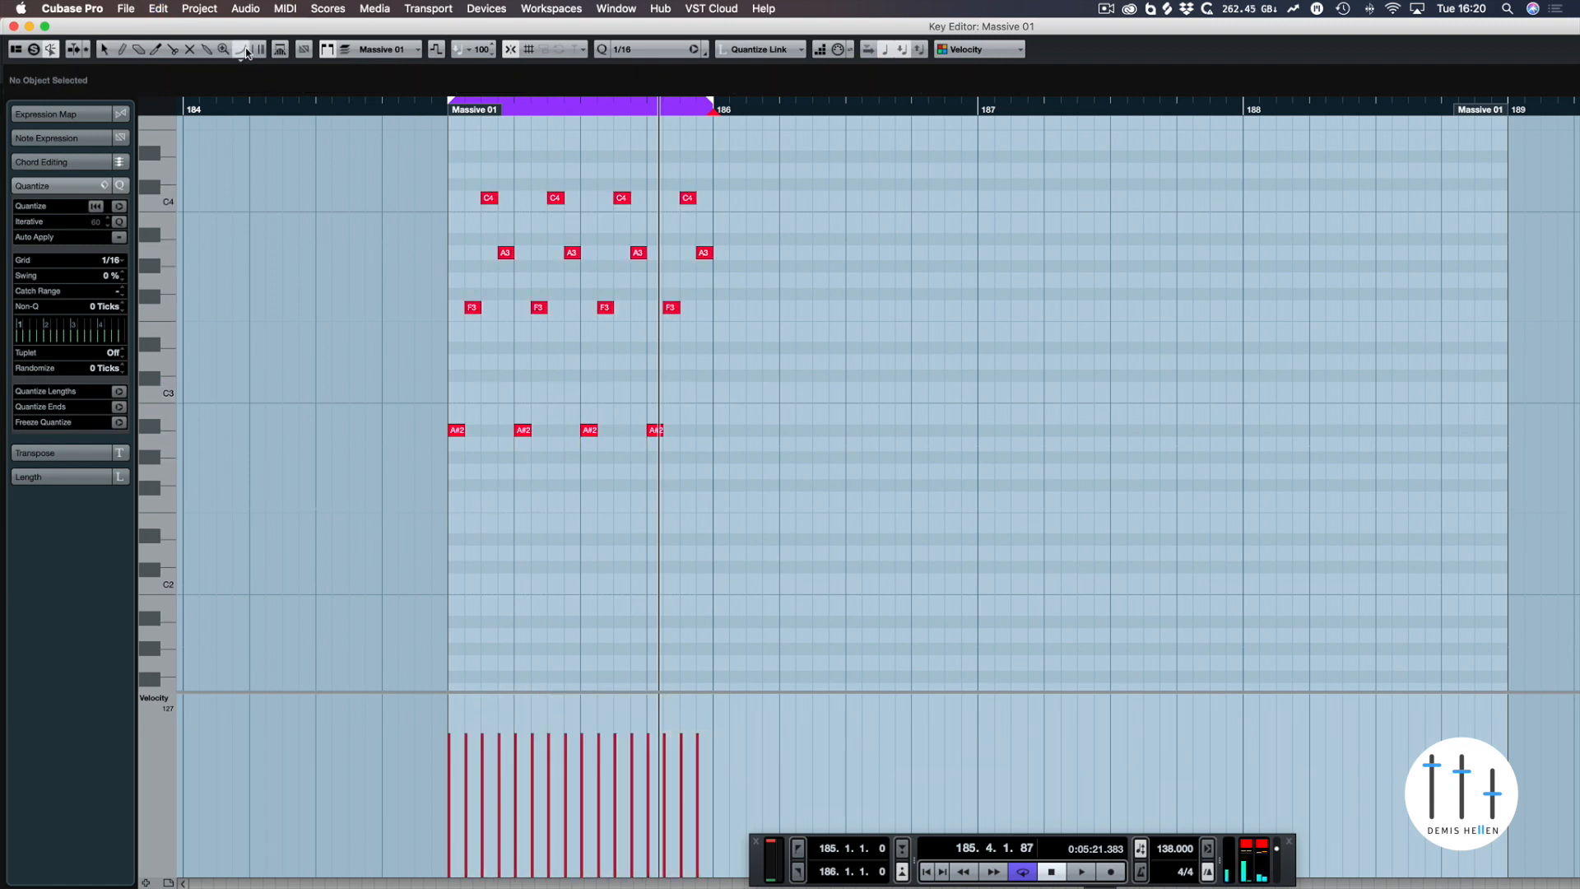
pyautogui.moveTo(454, 622); pyautogui.dragTo(718, 619)
pyautogui.press('space')
pyautogui.click(105, 49)
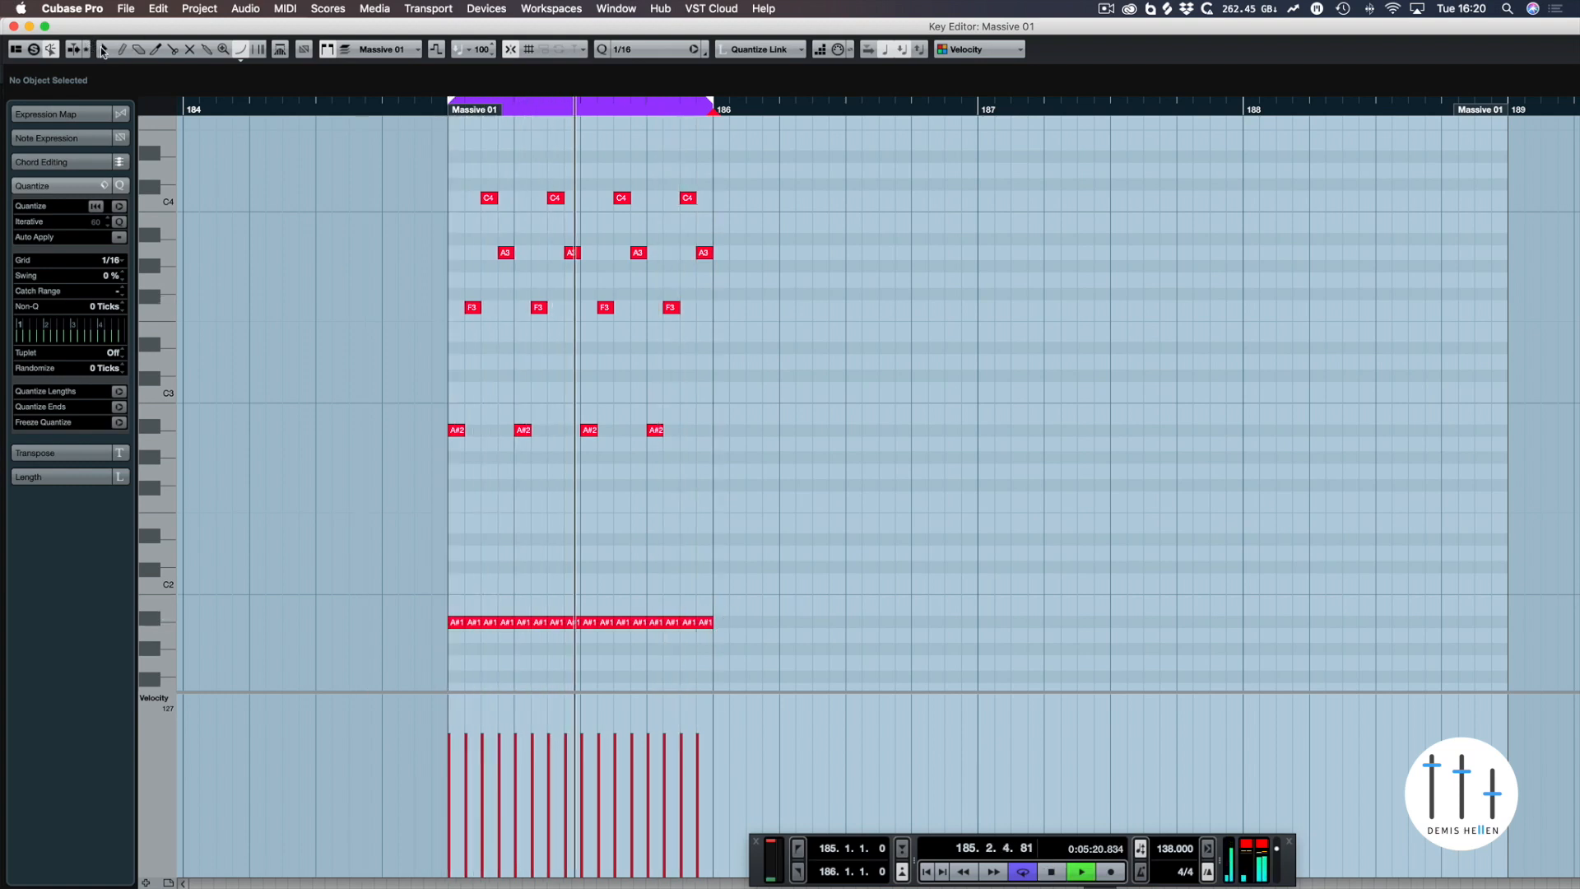
pyautogui.press('space')
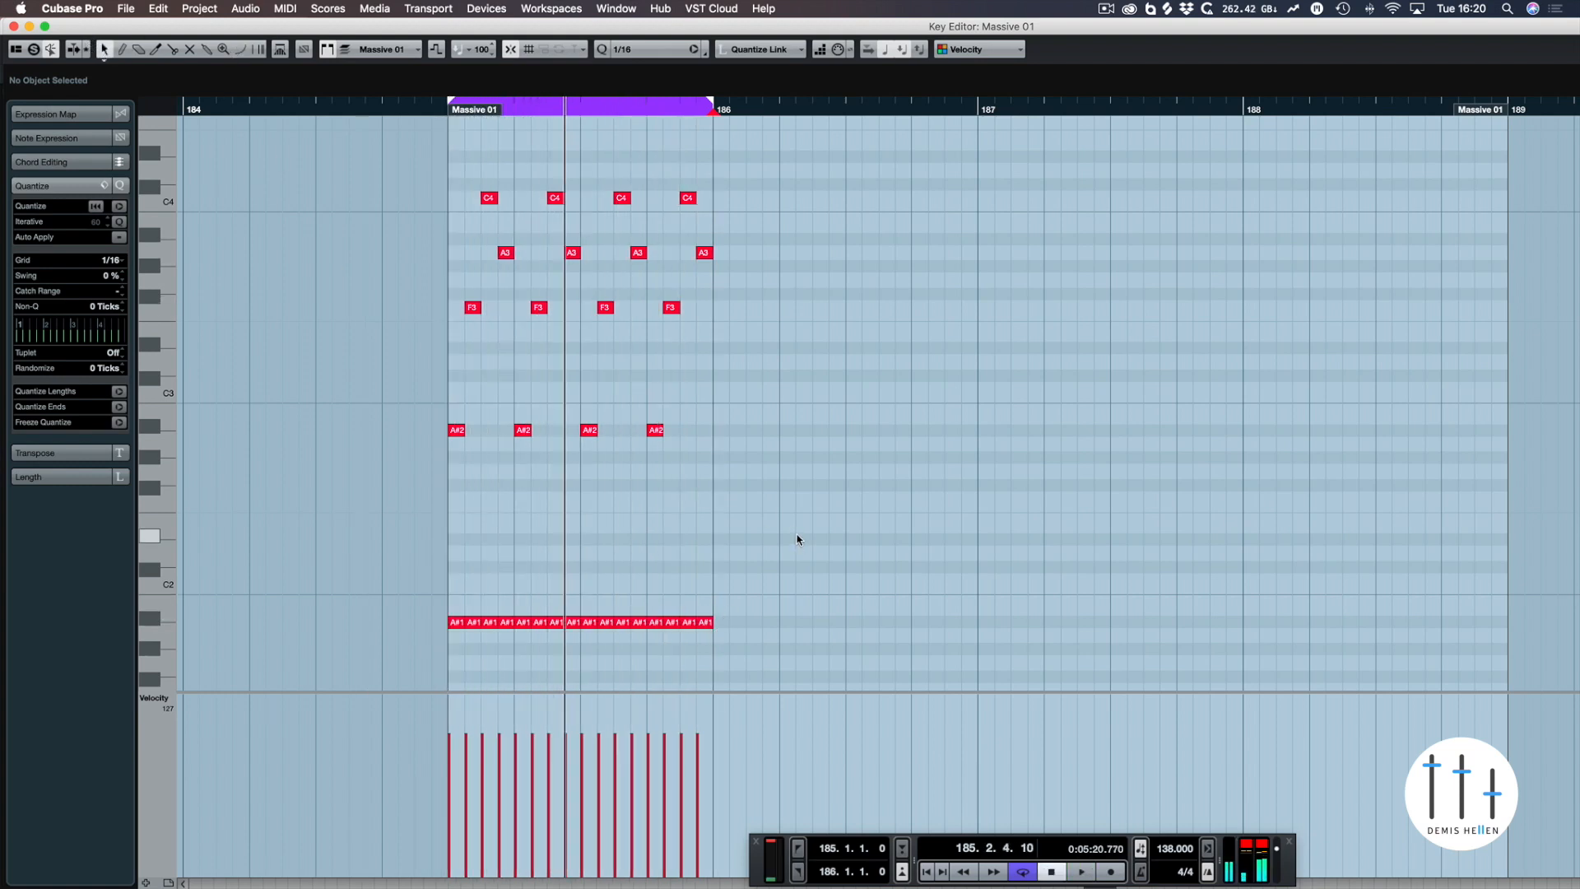
# - Try all notes of bar 185 one octave lower in playback, and move them back up
pyautogui.hotkey('ctrl', 'a')
pyautogui.hotkey('shift', 'Down')
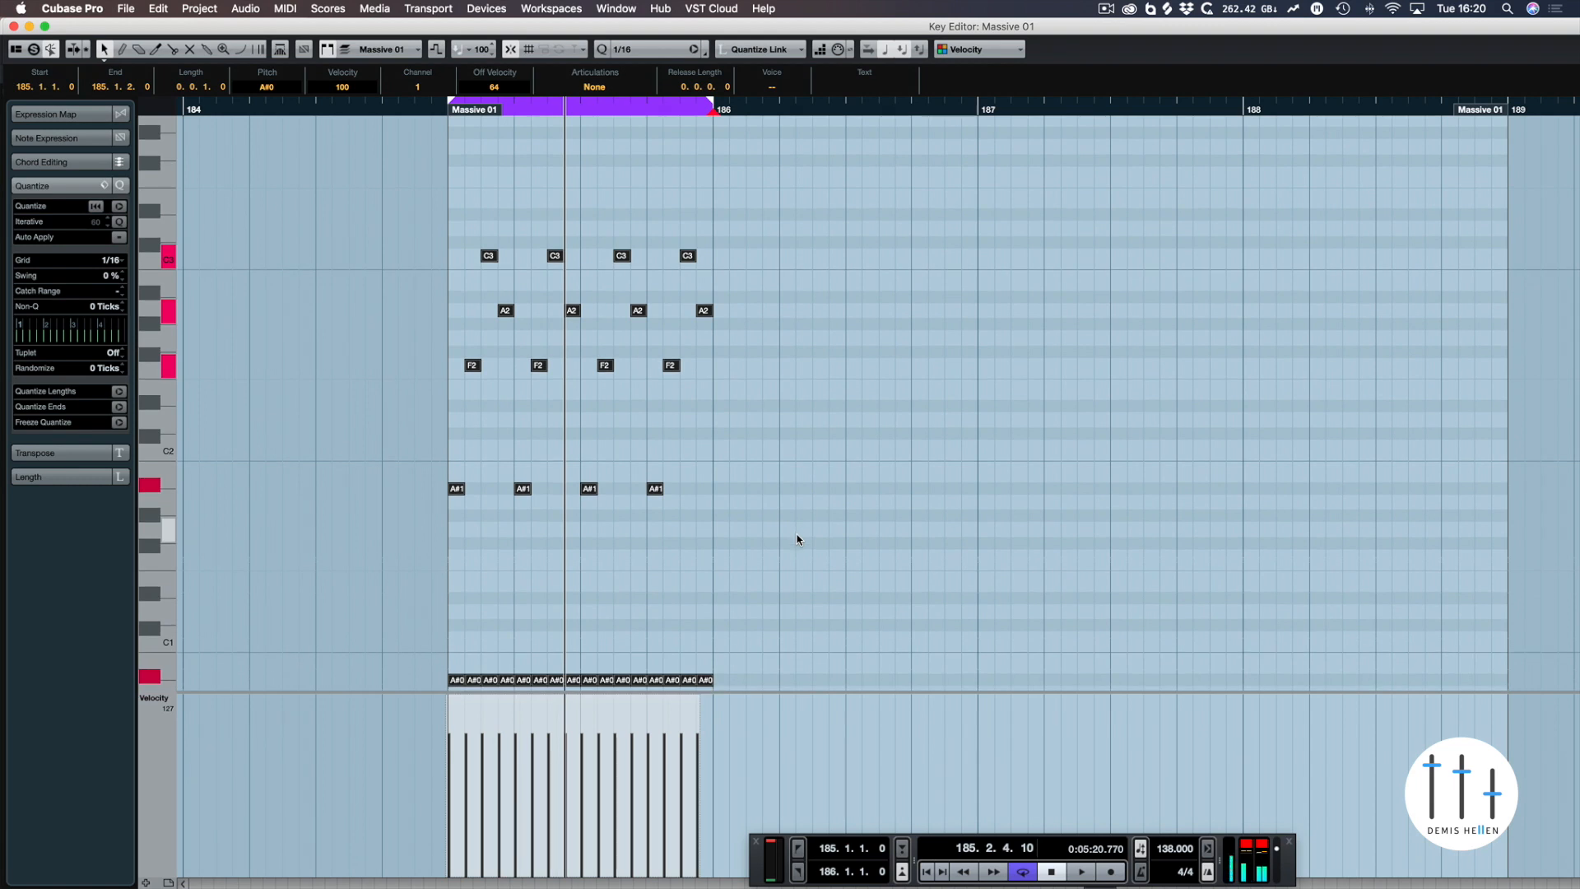
pyautogui.press('space')
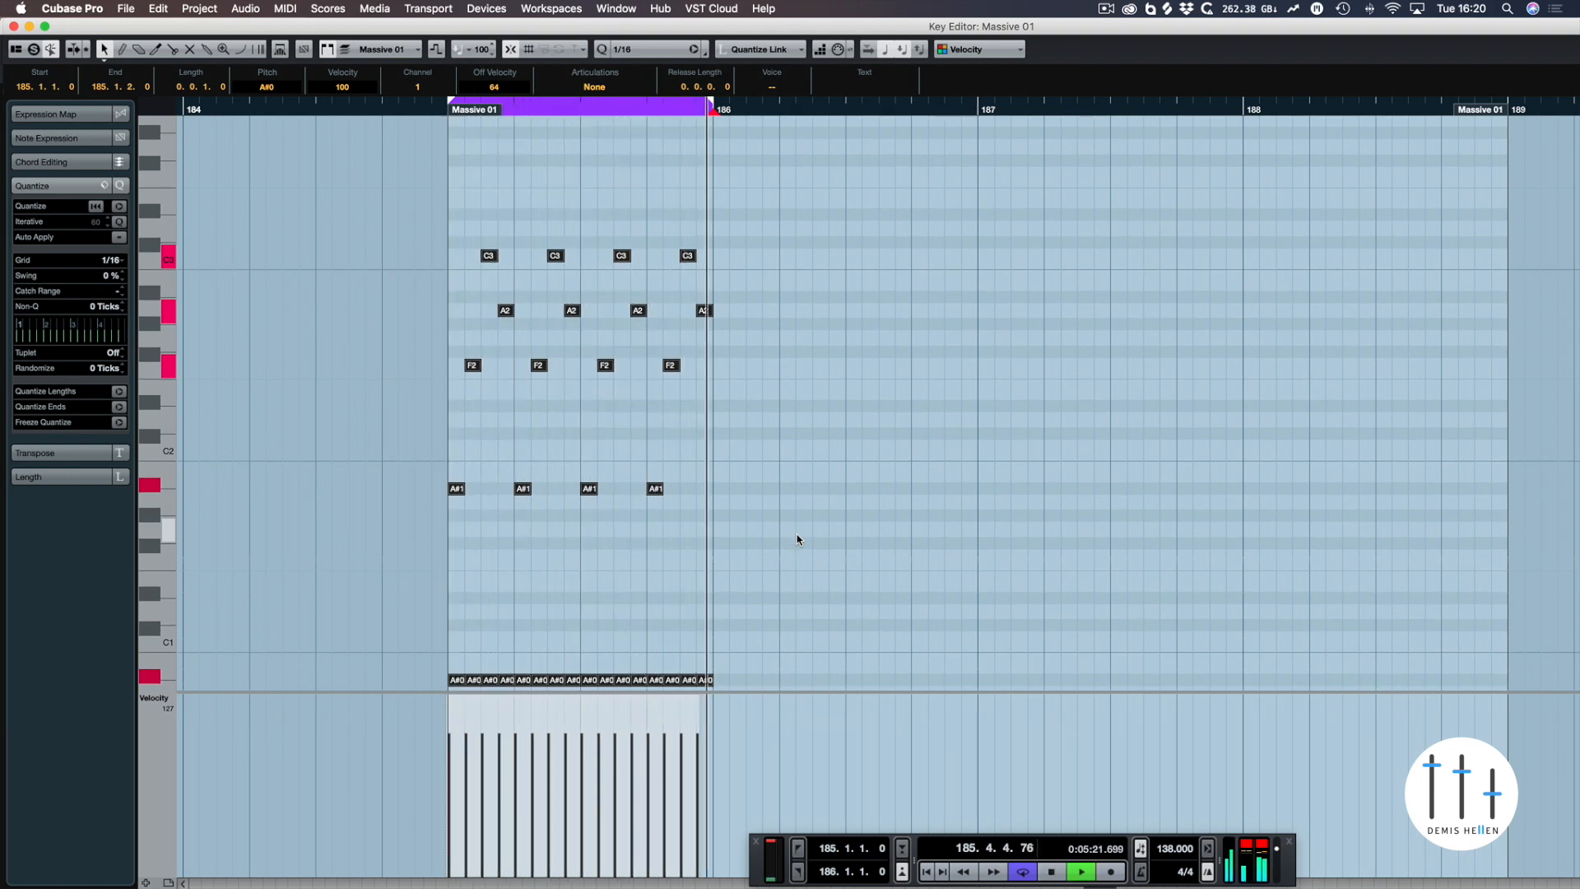
pyautogui.hotkey('shift', 'Up')
pyautogui.press('space')
# - Deselect the notes and move the loop range one bar later, spanning bars 186 to 187
pyautogui.click(759, 138)
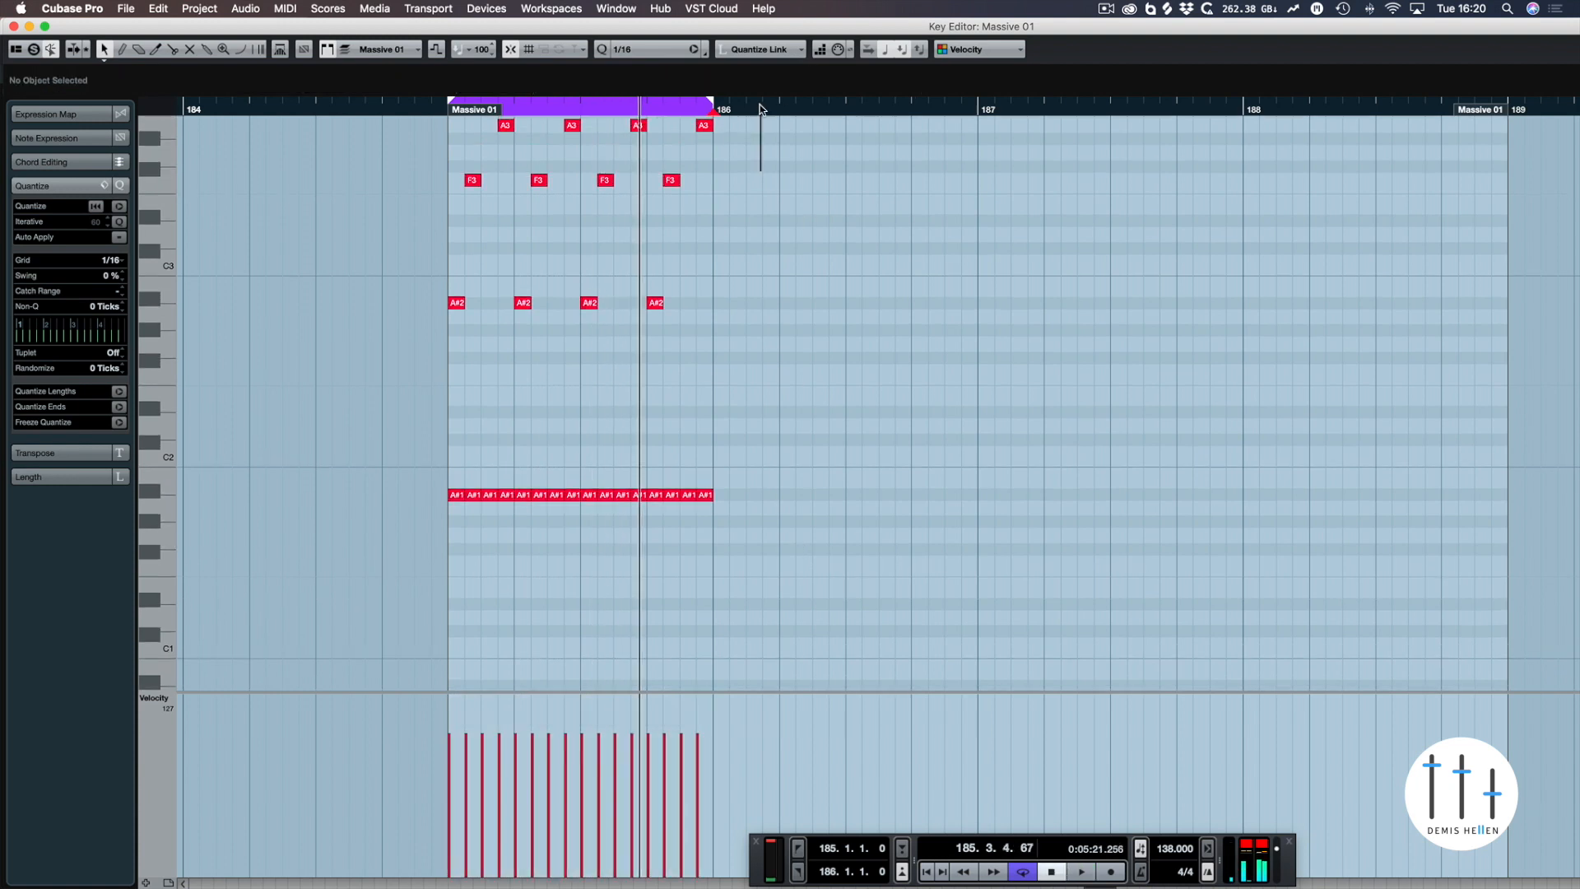
pyautogui.scroll(4, 758, 132)
pyautogui.moveTo(626, 111); pyautogui.dragTo(886, 113)
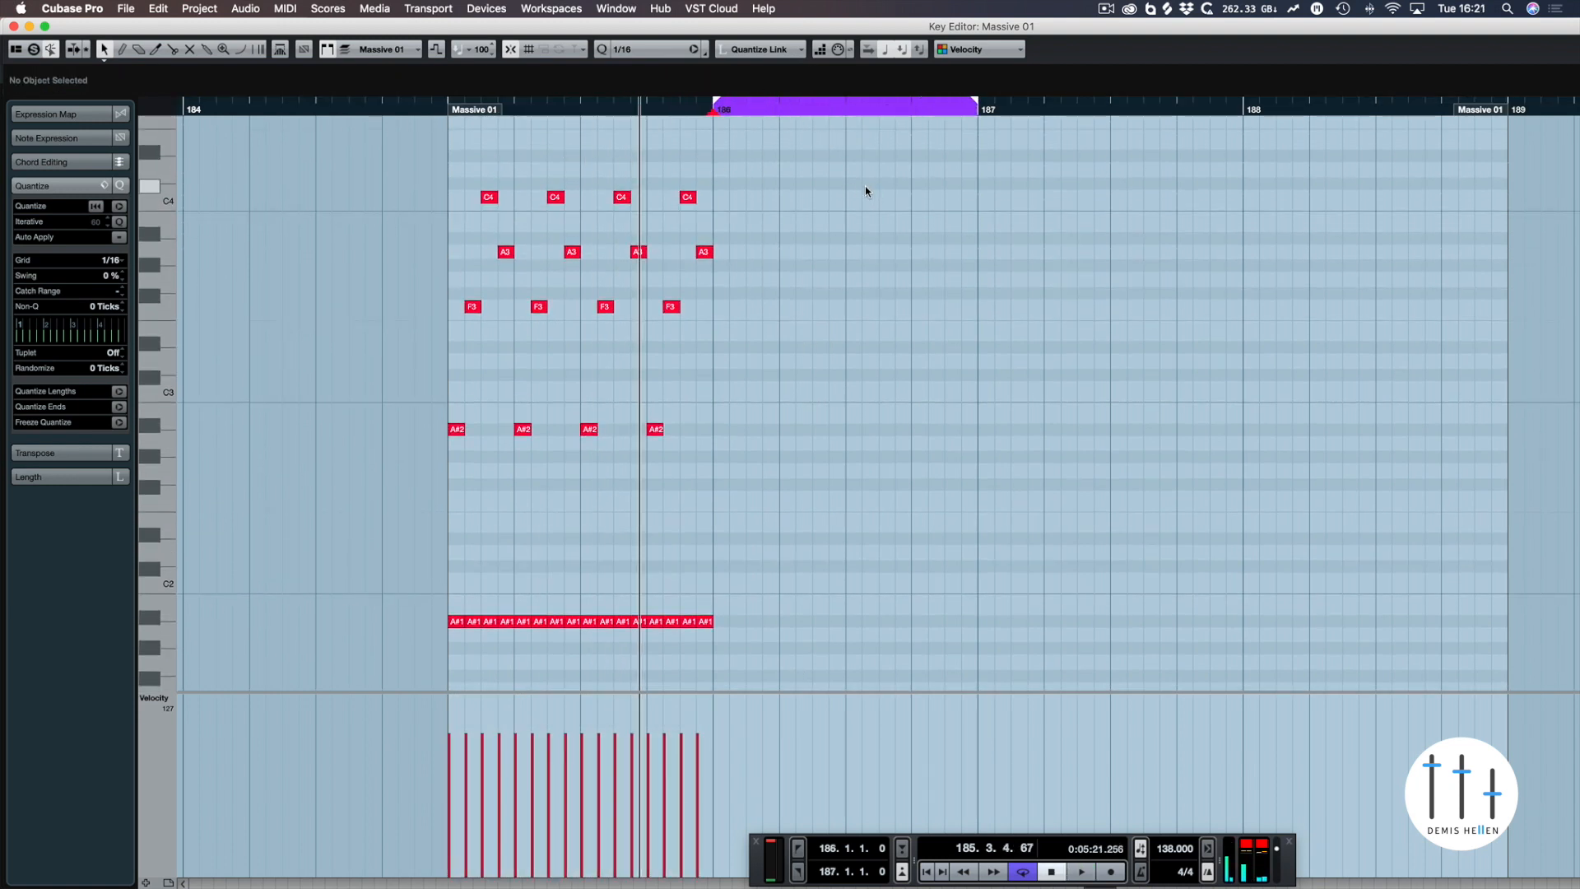
# - Read the digits of Fibonacci number 2584 in Safari, and look up their notes in the Numbers table
pyautogui.press('super+Tab')
pyautogui.press('super+Tab')
pyautogui.click(687, 445)
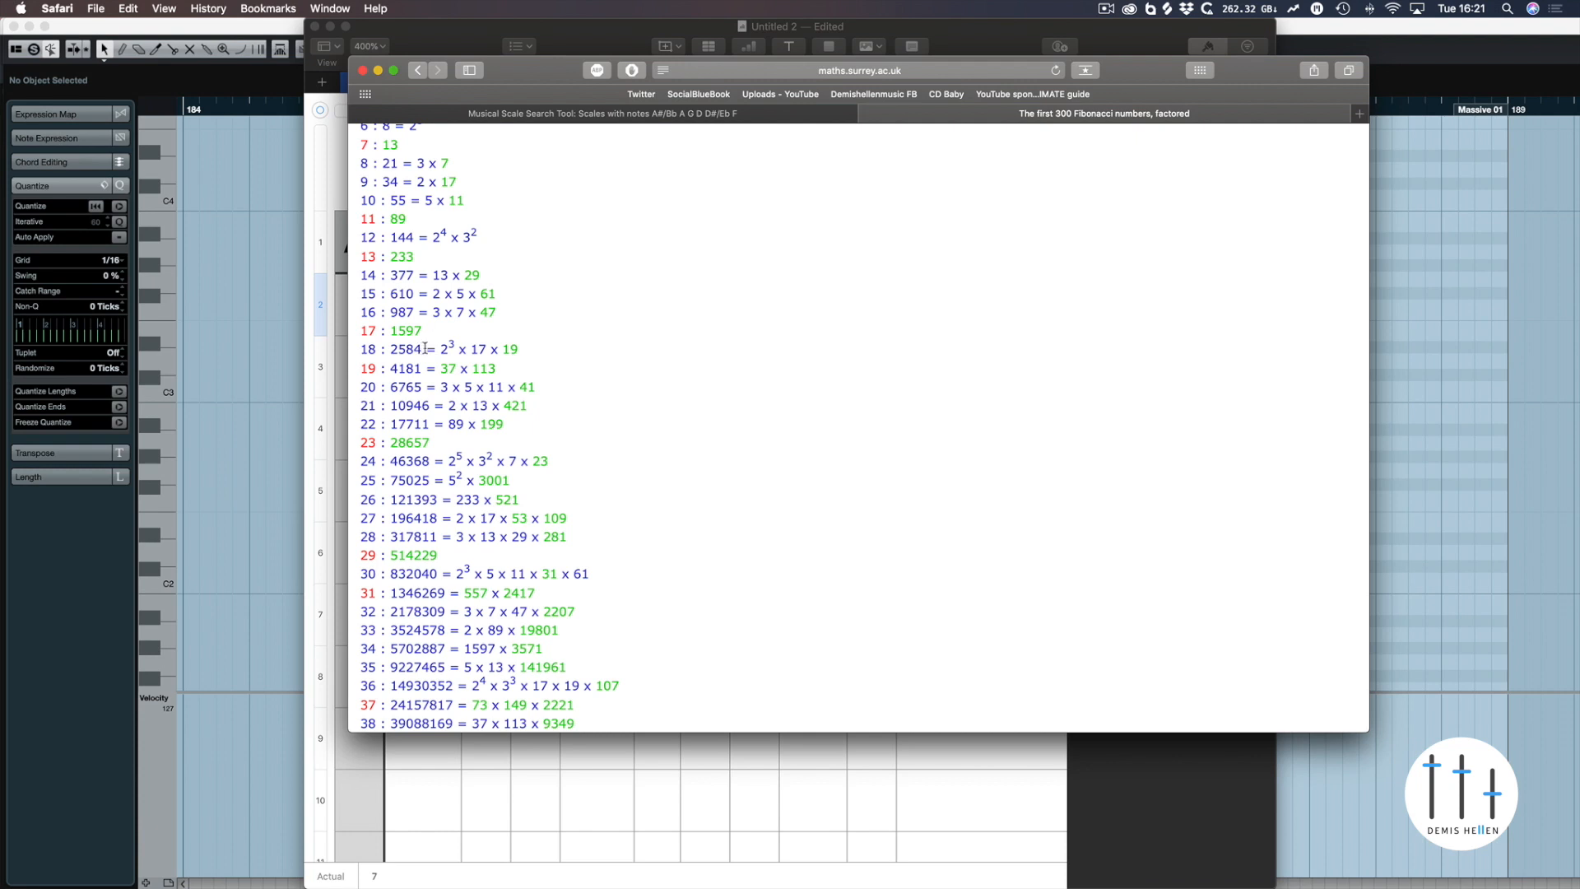
pyautogui.press('super+Tab')
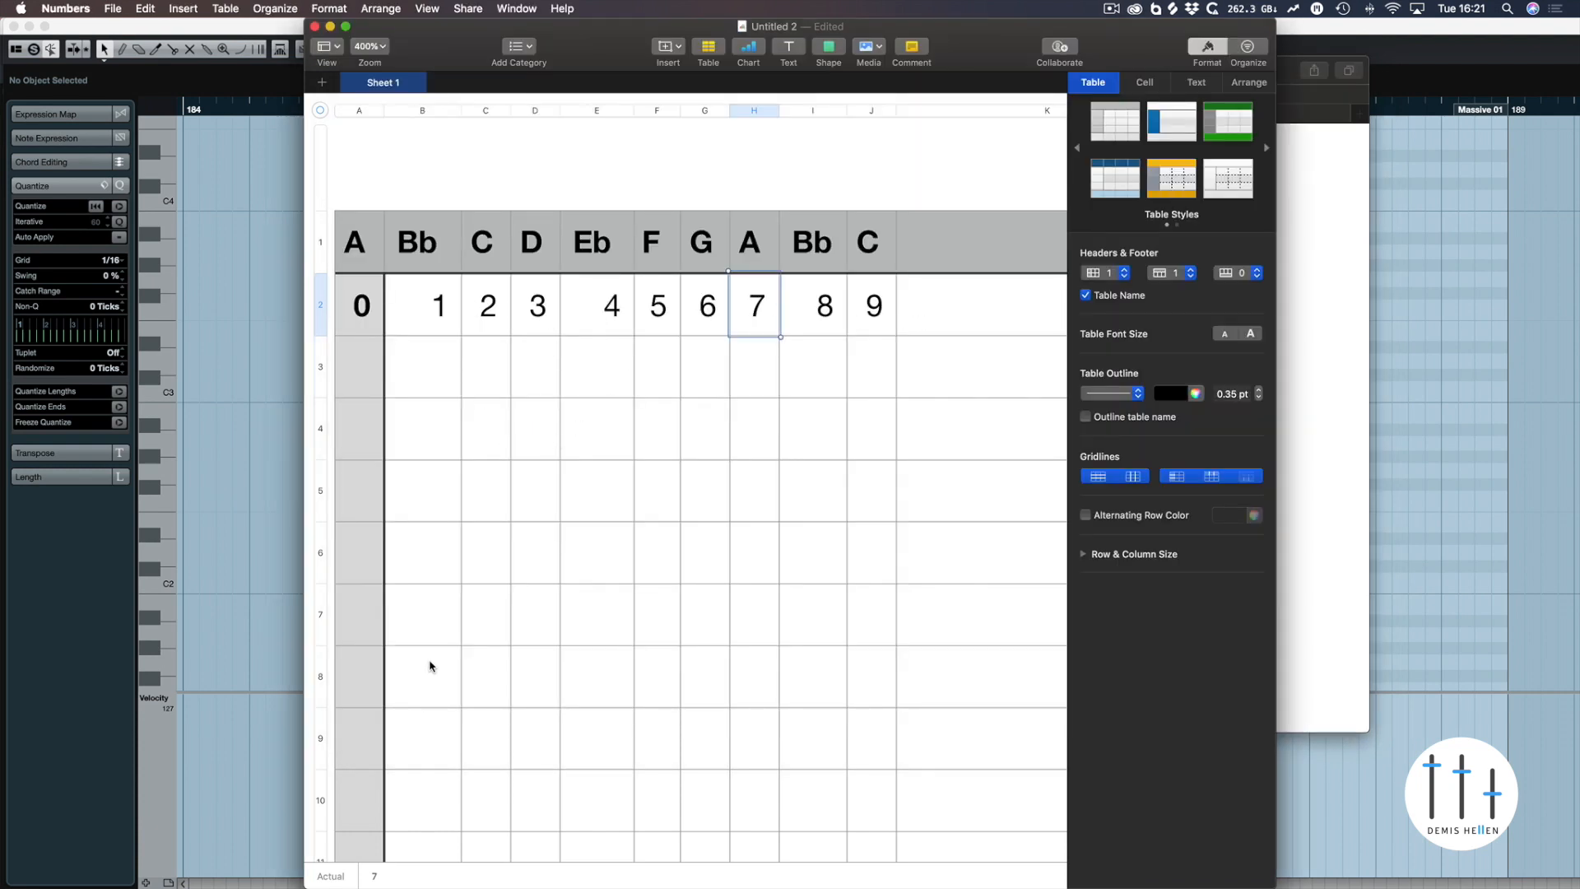
# - Return to Cubase, place four consecutive 1/16 notes at the start of bar 186, and transpose them to C3
pyautogui.press('super+Tab')
pyautogui.click(295, 505)
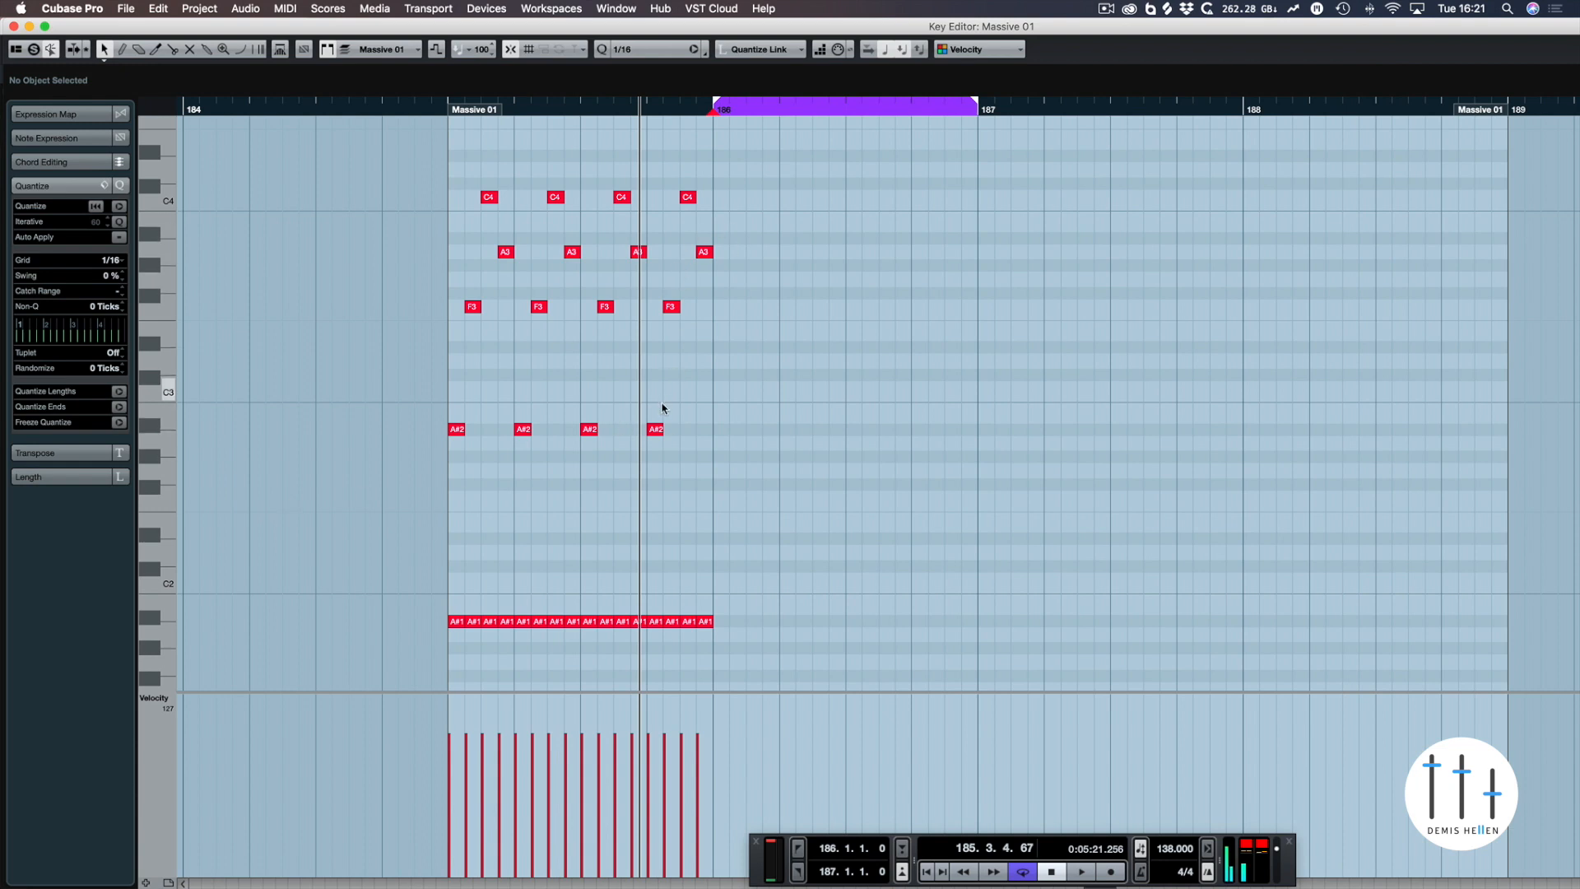
pyautogui.moveTo(740, 601); pyautogui.dragTo(733, 430)
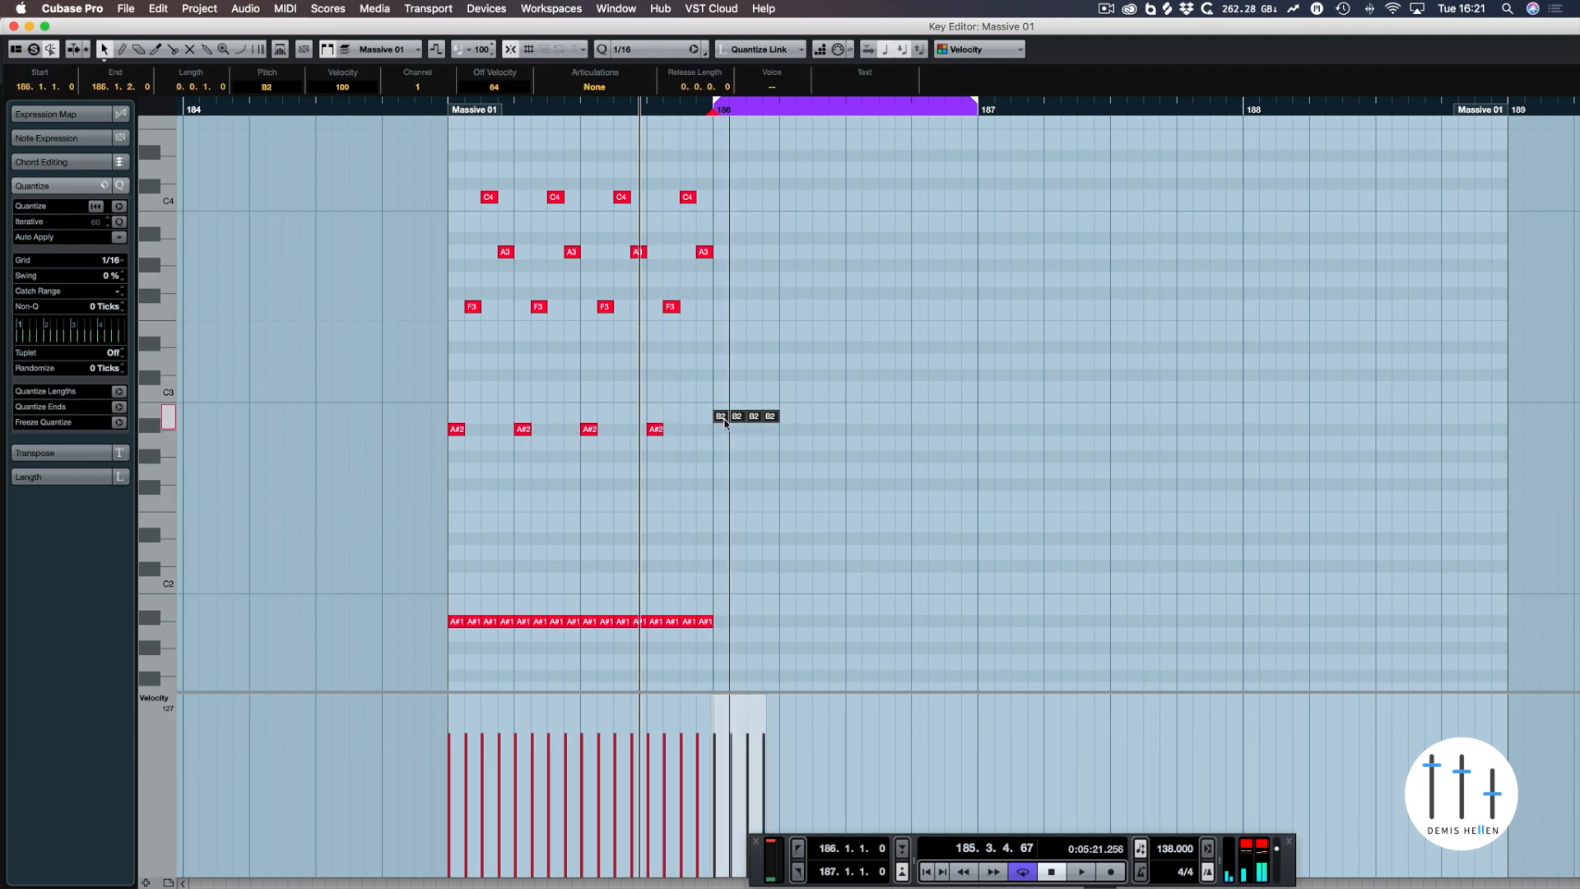
pyautogui.hscroll(-3, 725, 425)
pyautogui.moveTo(998, 398); pyautogui.dragTo(889, 446)
pyautogui.press('Up')
pyautogui.press('Up')
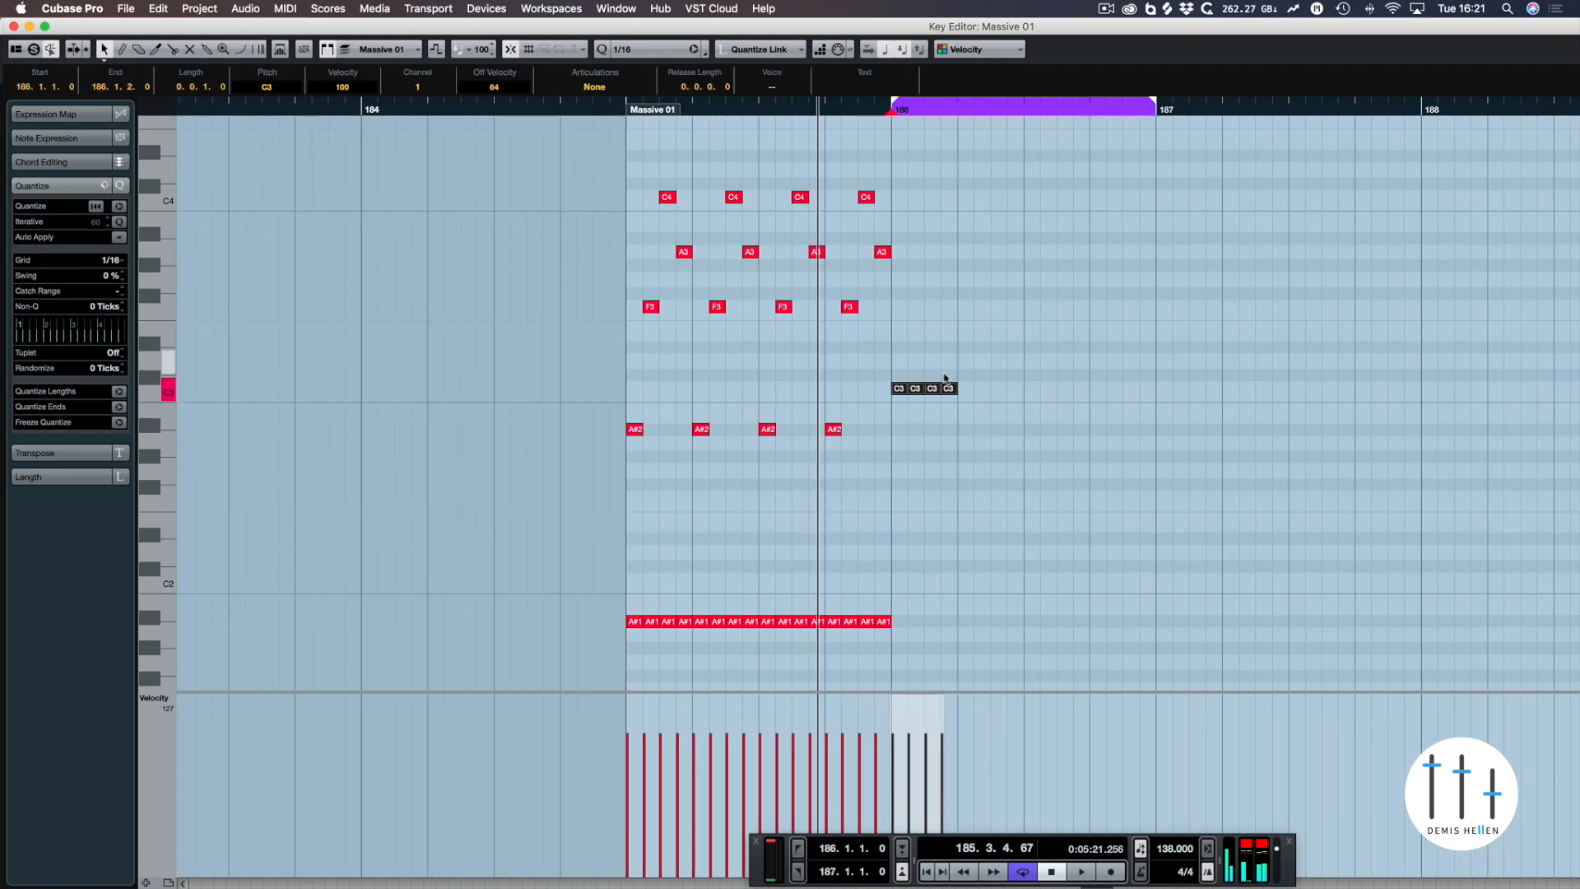
# - Transpose the last three C3 notes in bar 186 up five semitones to F3
pyautogui.moveTo(959, 355); pyautogui.dragTo(908, 408)
pyautogui.press('Up')
pyautogui.press('Up')
pyautogui.press('Up')
pyautogui.press('Up')
pyautogui.press('Up')
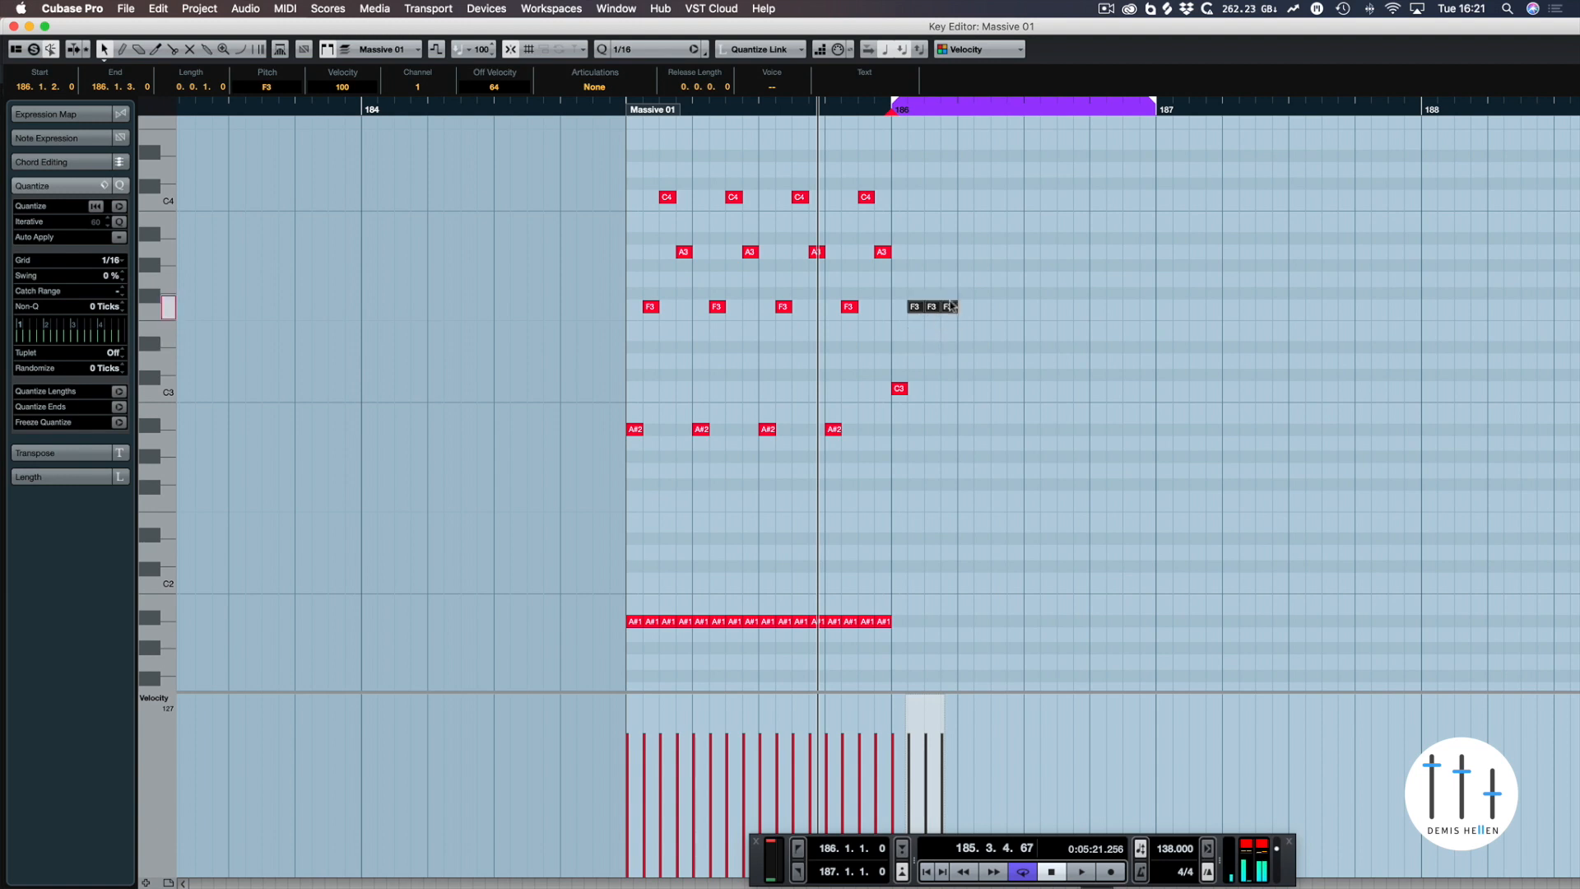
# - Transpose the last two F3 notes in bar 186 up five semitones to A#3
pyautogui.moveTo(967, 283); pyautogui.dragTo(933, 331)
pyautogui.press('Up')
pyautogui.press('Up')
pyautogui.press('Up')
pyautogui.press('Up')
pyautogui.press('Up')
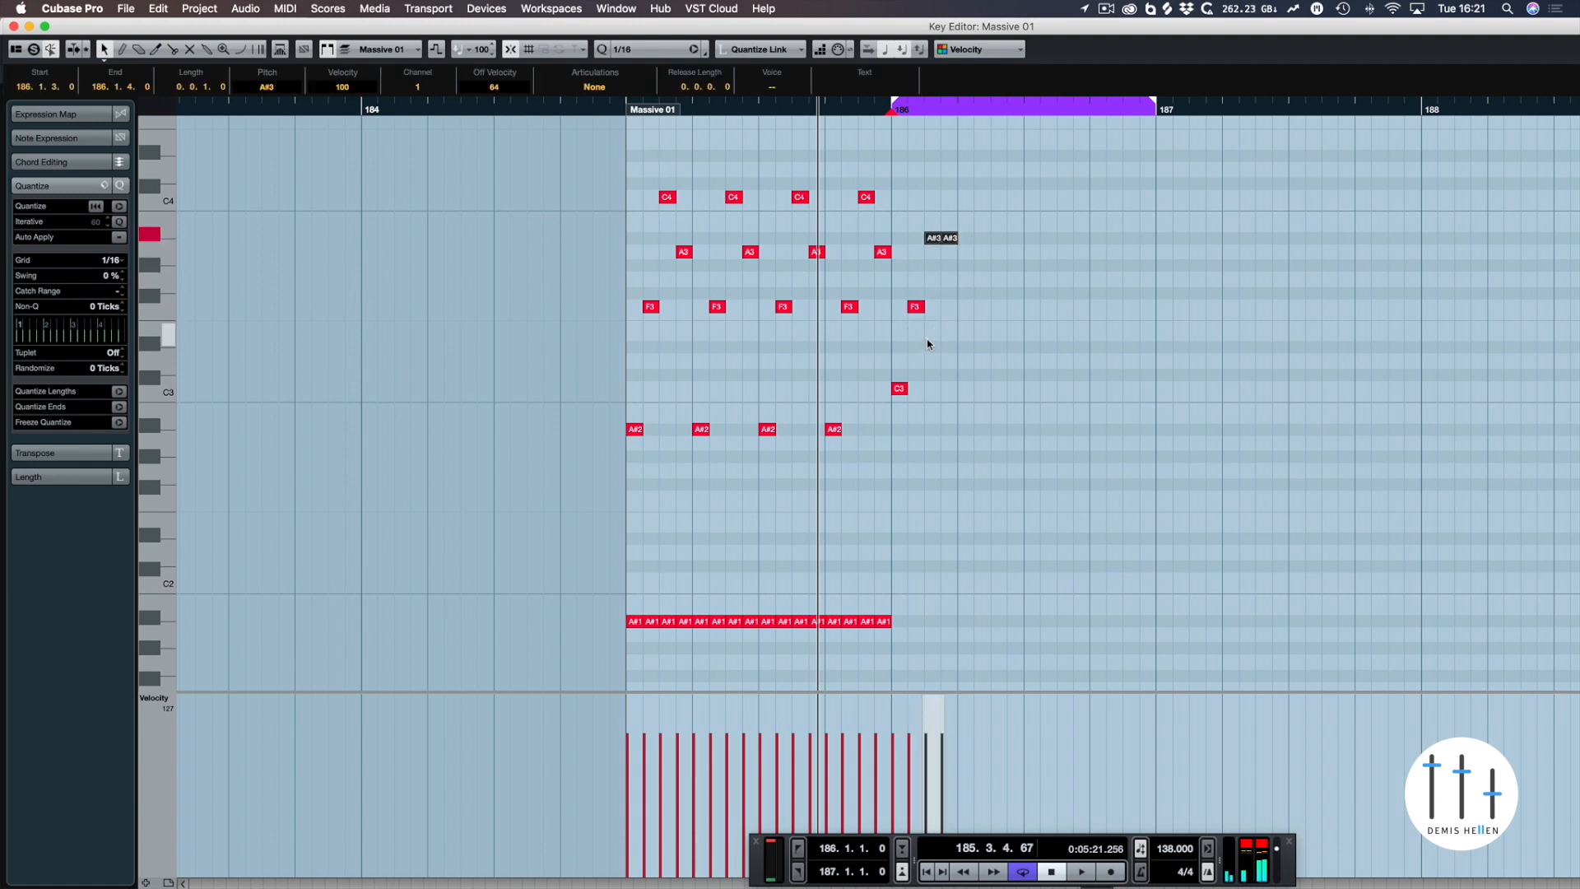
# - Select the fourth note in bar 186, and switch to Safari to check the last digit of 2584
pyautogui.moveTo(970, 219); pyautogui.dragTo(949, 253)
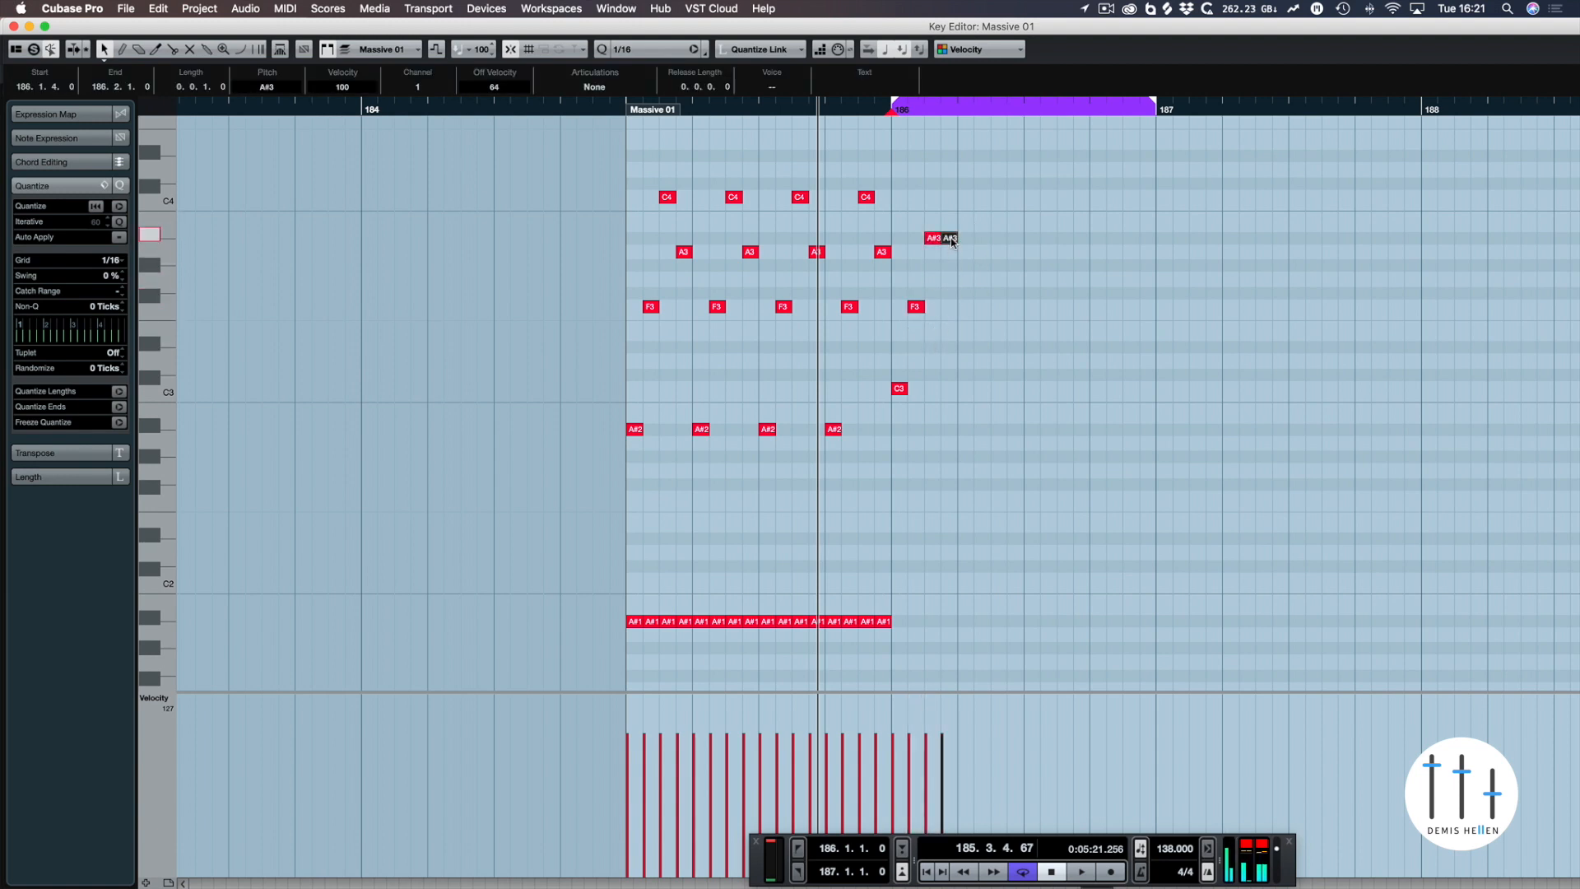
pyautogui.press('super+Tab')
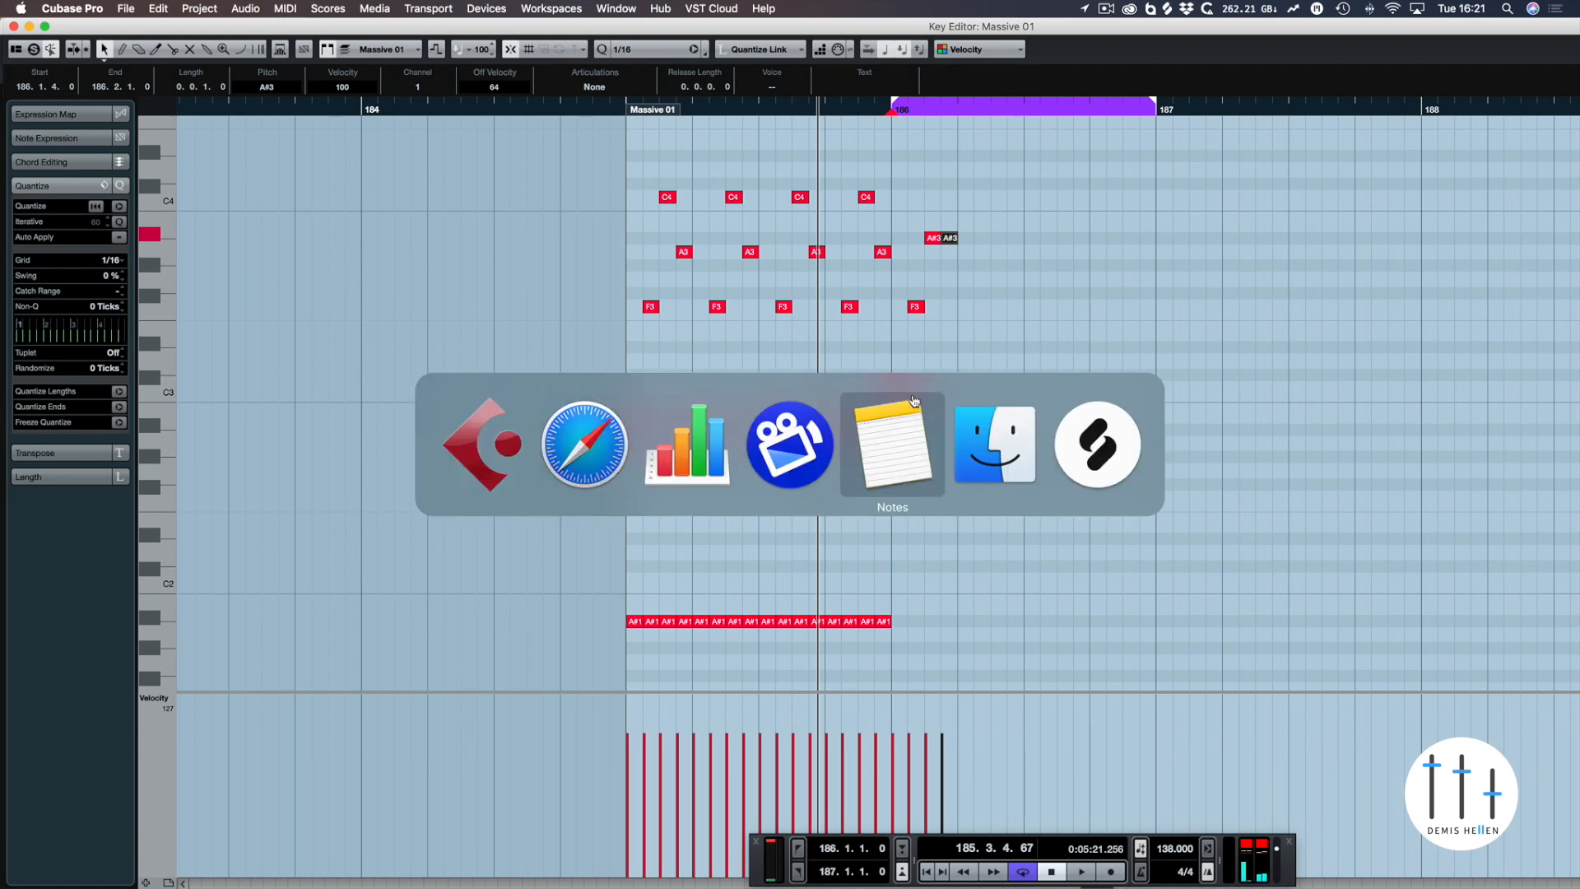
pyautogui.press('super+Tab')
pyautogui.press('super+Tab')
pyautogui.press('super+Tab')
pyautogui.press('super+Tab')
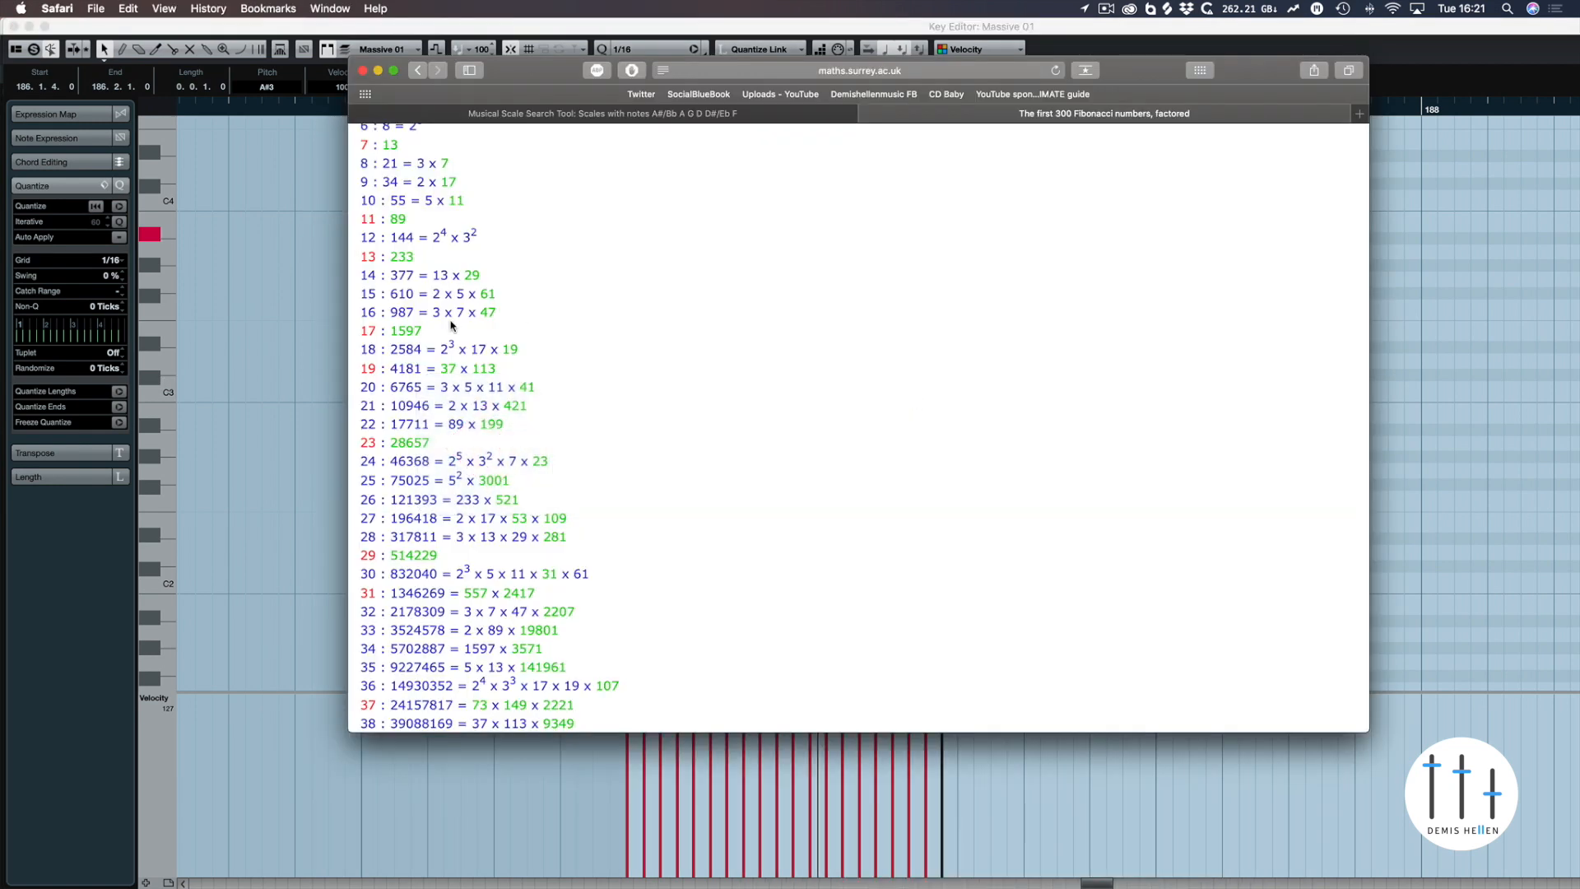
# - Return to Cubase, transpose the fourth note in bar 186 down seven semitones to D#3, and deselect it
pyautogui.press('super+Tab')
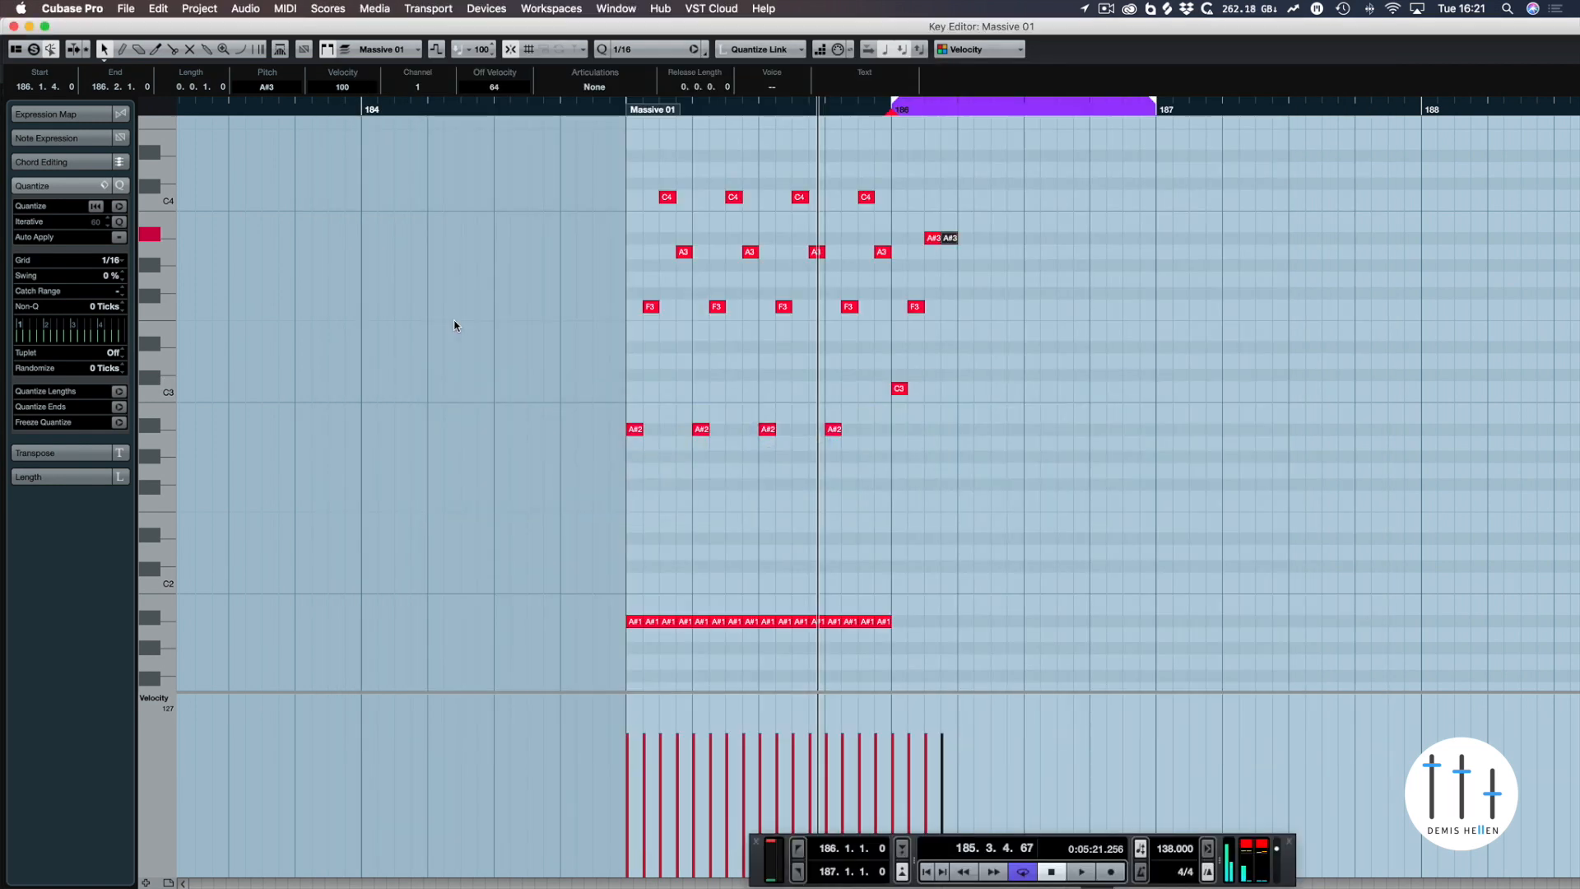
pyautogui.press('Down')
pyautogui.press('Down')
pyautogui.press('Down')
pyautogui.press('Down')
pyautogui.press('Down')
pyautogui.press('Down')
pyautogui.press('Down')
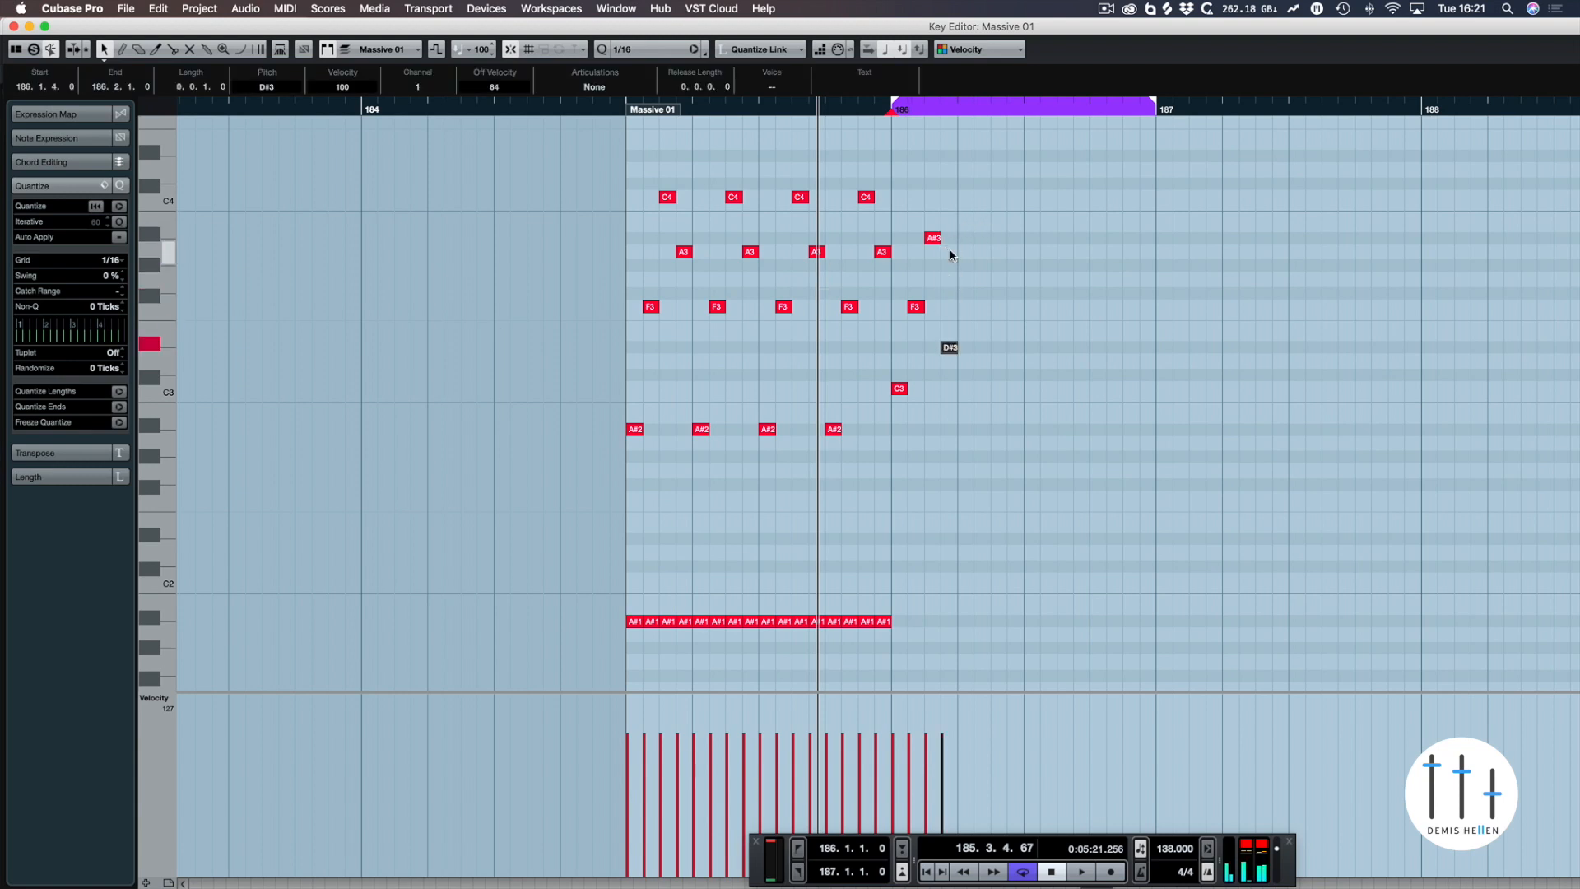
pyautogui.click(963, 238)
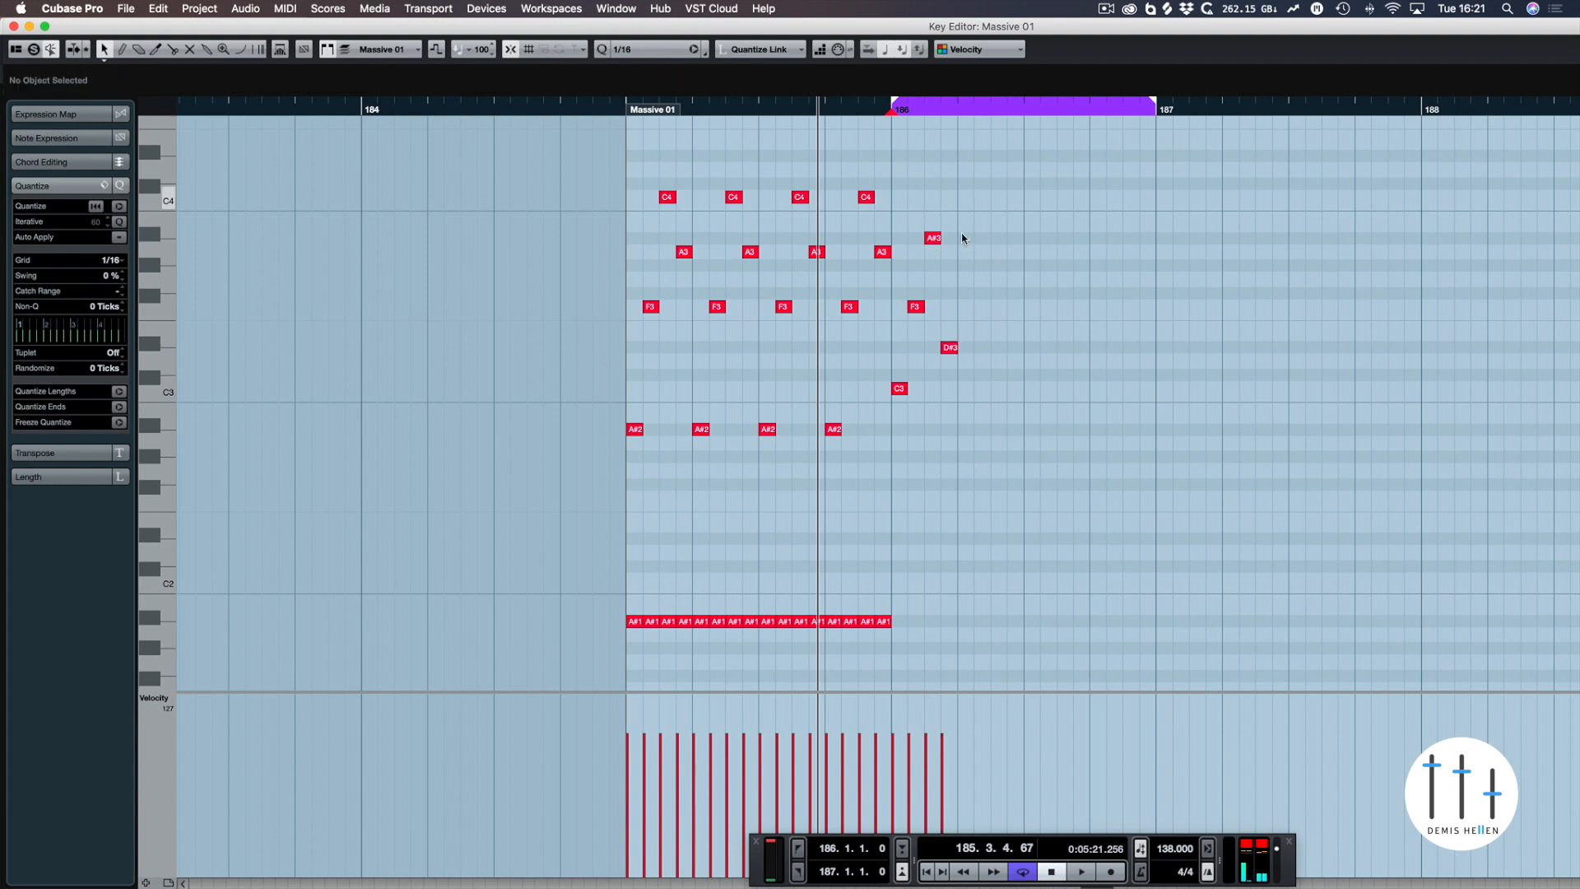
# - Select the four-note pattern at the start of bar 186 and duplicate it three times to fill the bar
pyautogui.moveTo(974, 191); pyautogui.dragTo(904, 411)
pyautogui.hotkey('alt', 'd')
pyautogui.hotkey('alt', 'd')
pyautogui.hotkey('alt', 'd')
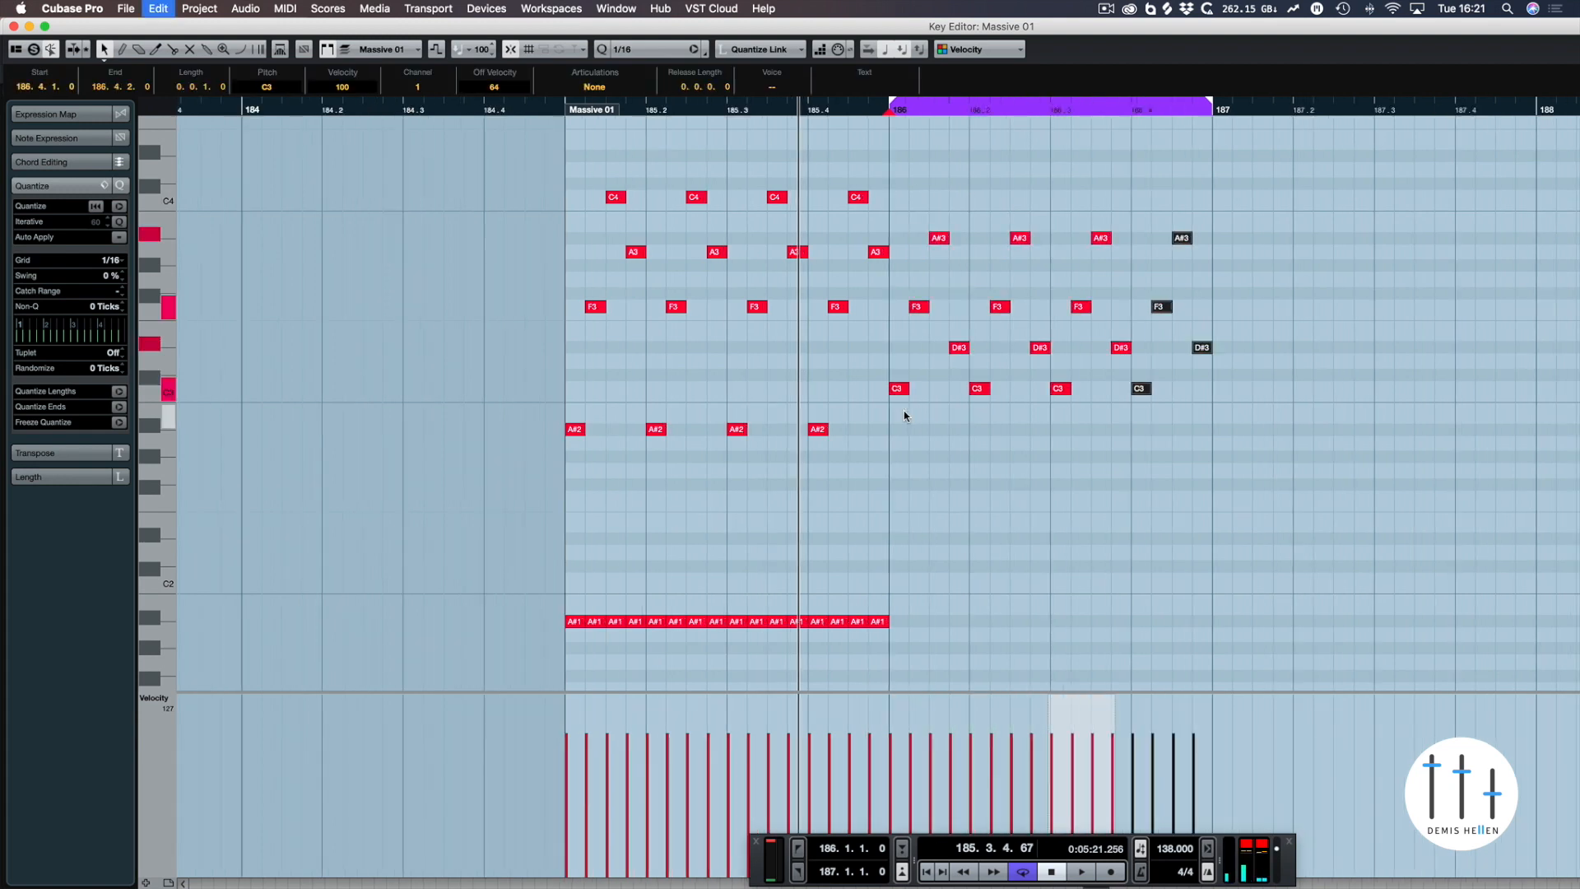
pyautogui.hscroll(5, 904, 412)
# - Switch to Numbers, check the scale notes for the digits 2, 5, 8 and 4 in the table, and return to Cubase
pyautogui.press('super+Tab')
pyautogui.press('super+Tab')
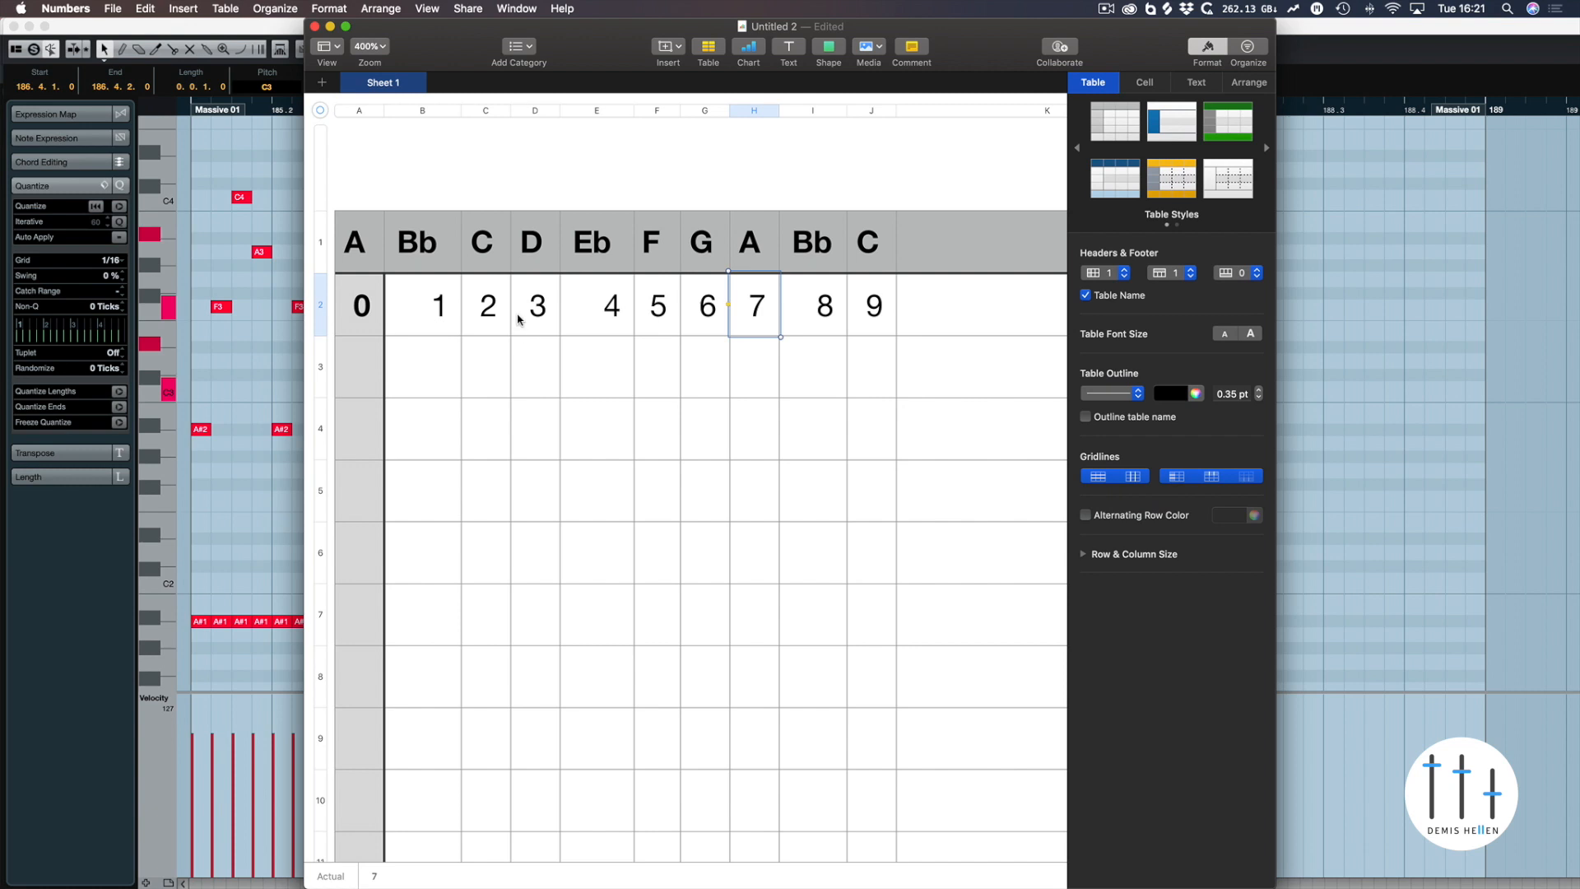
pyautogui.click(499, 310)
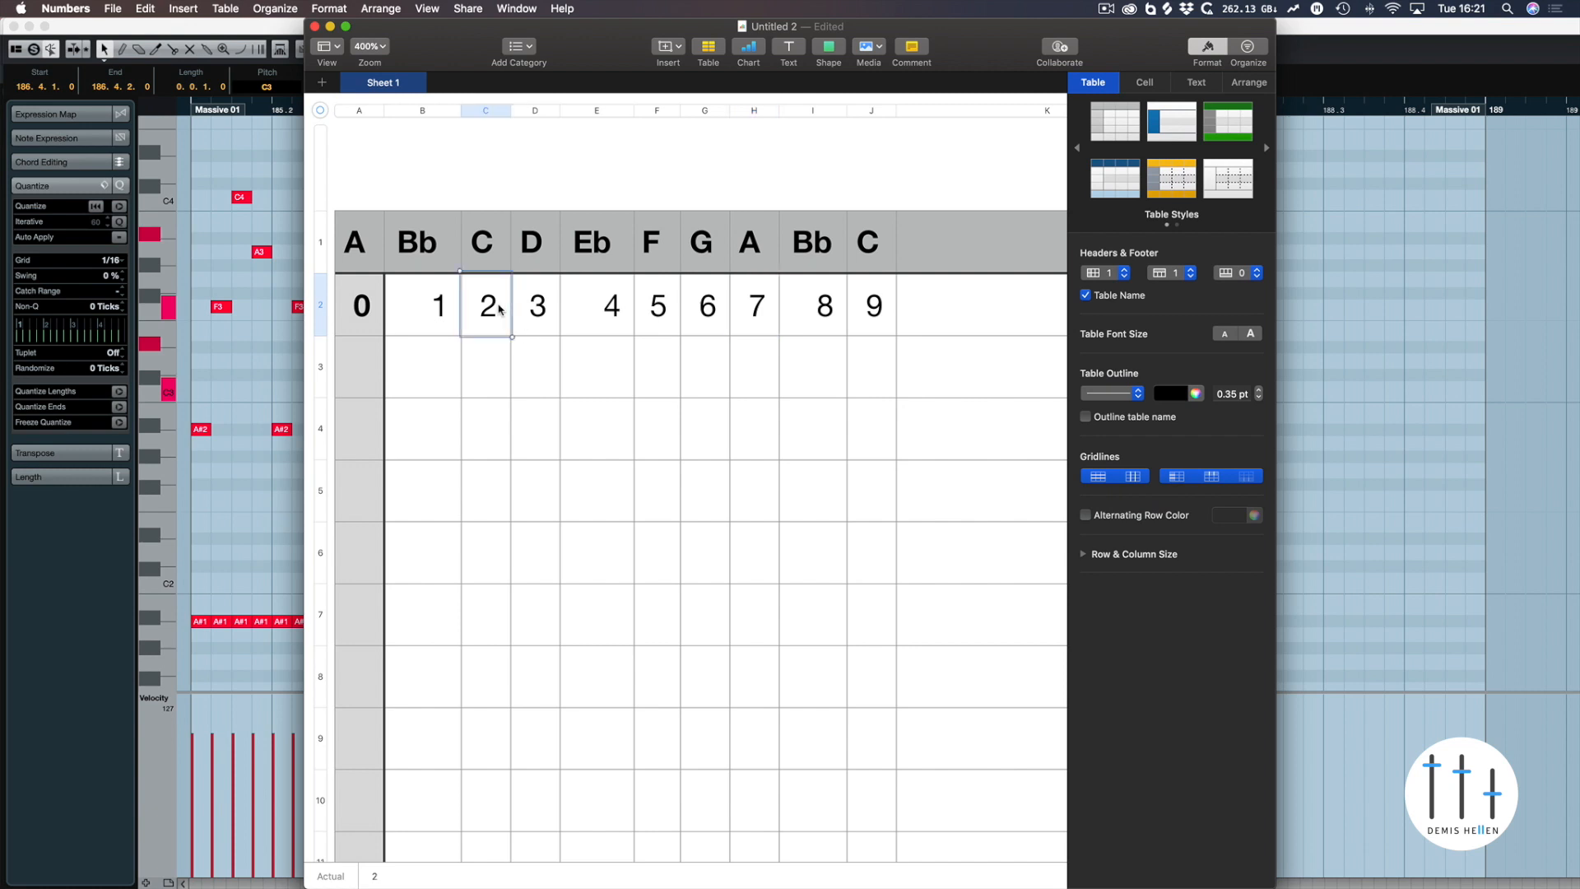
pyautogui.click(660, 307)
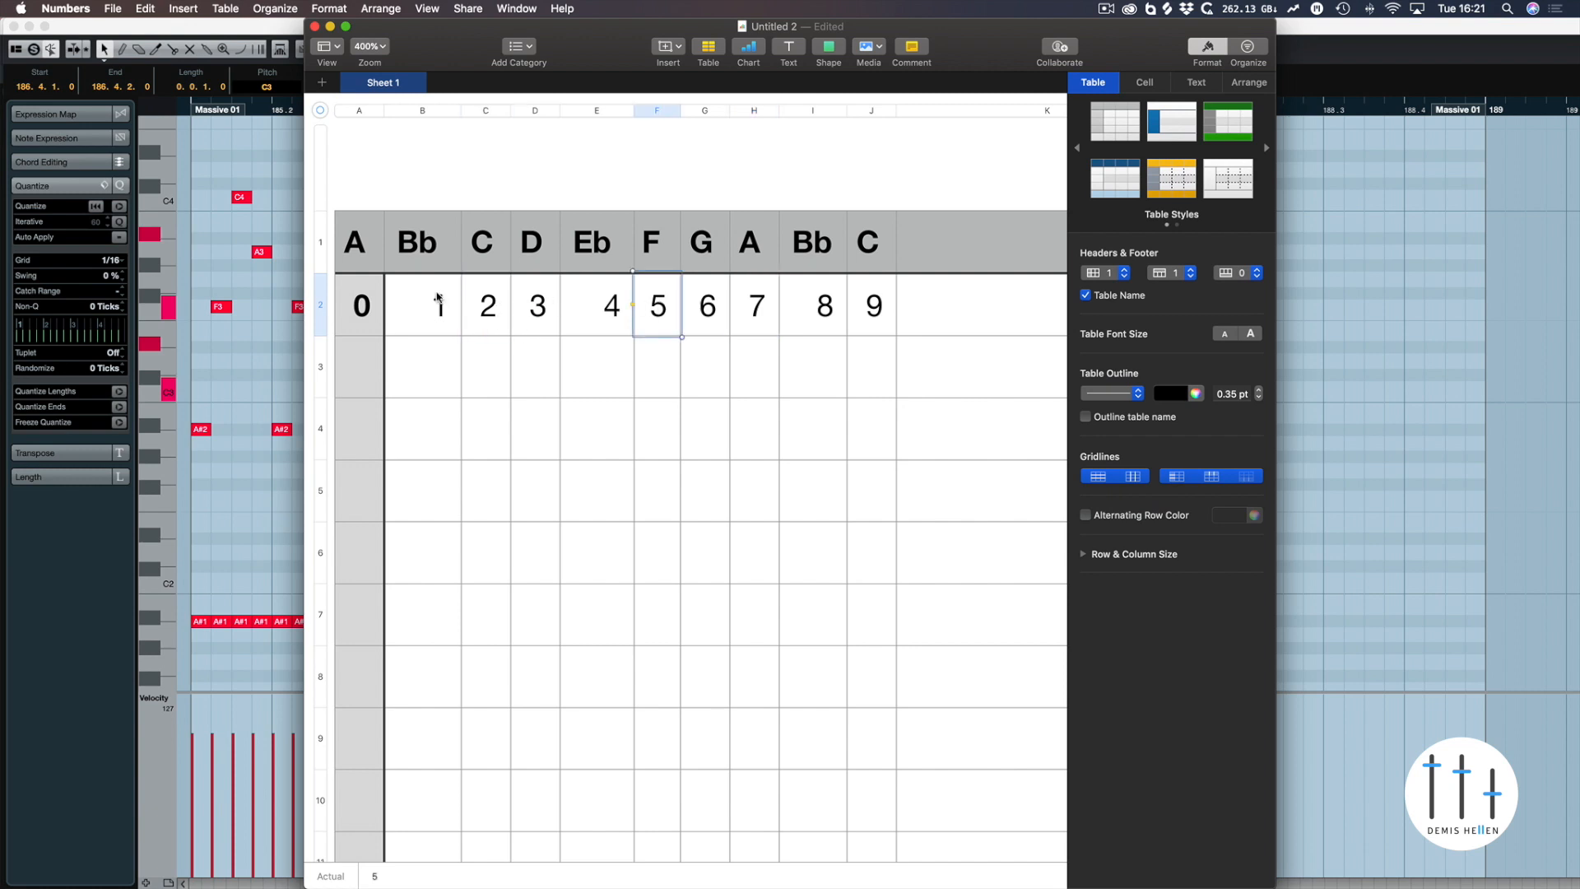
pyautogui.click(483, 295)
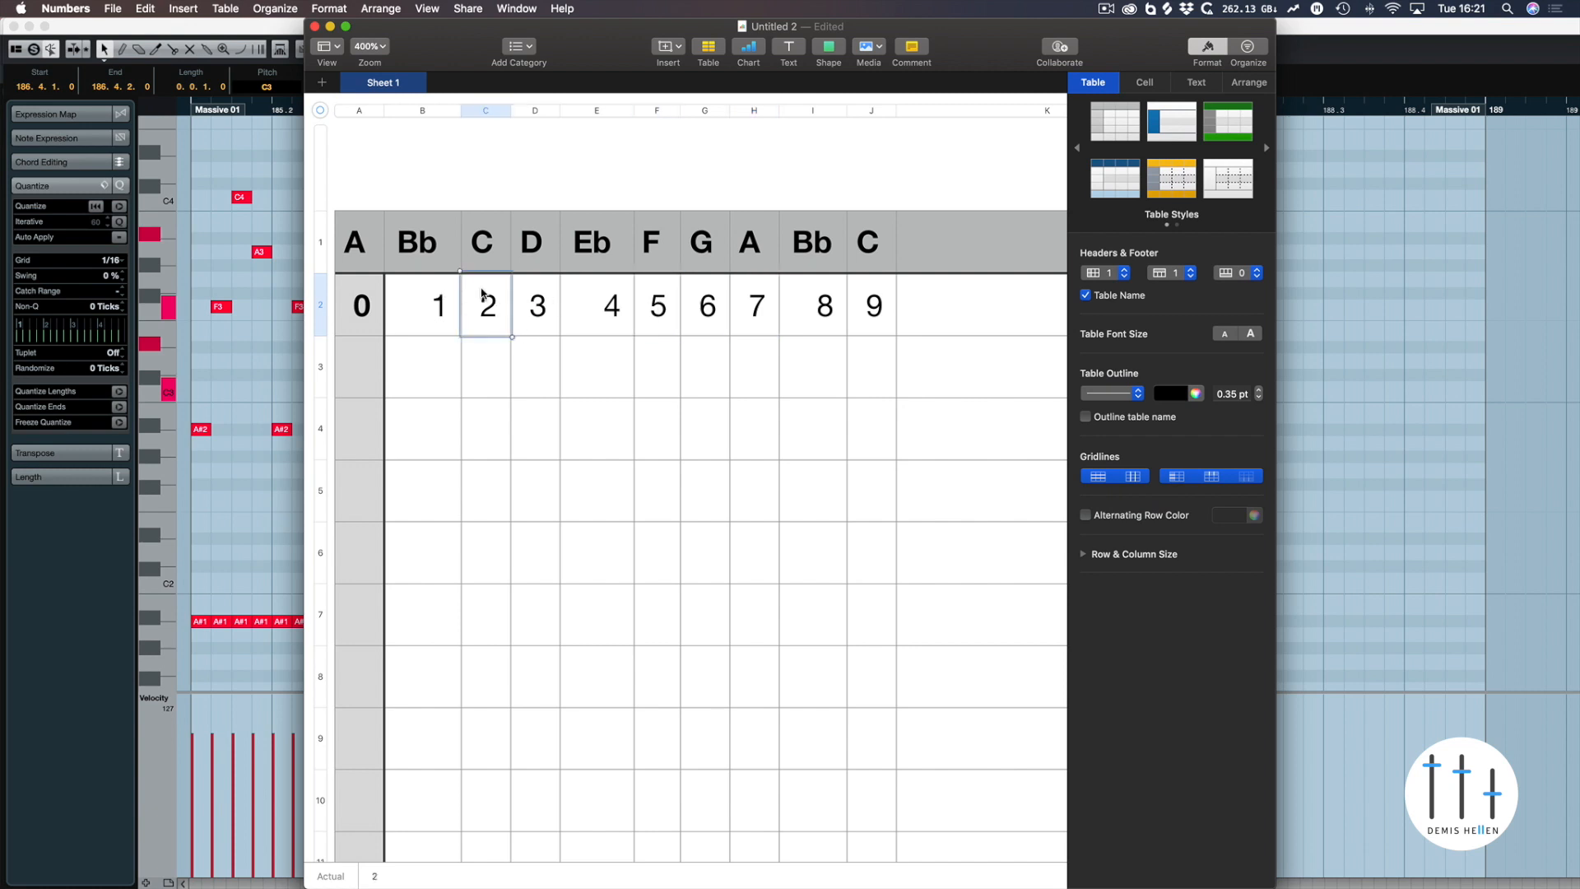
pyautogui.click(659, 304)
pyautogui.click(839, 302)
pyautogui.click(605, 296)
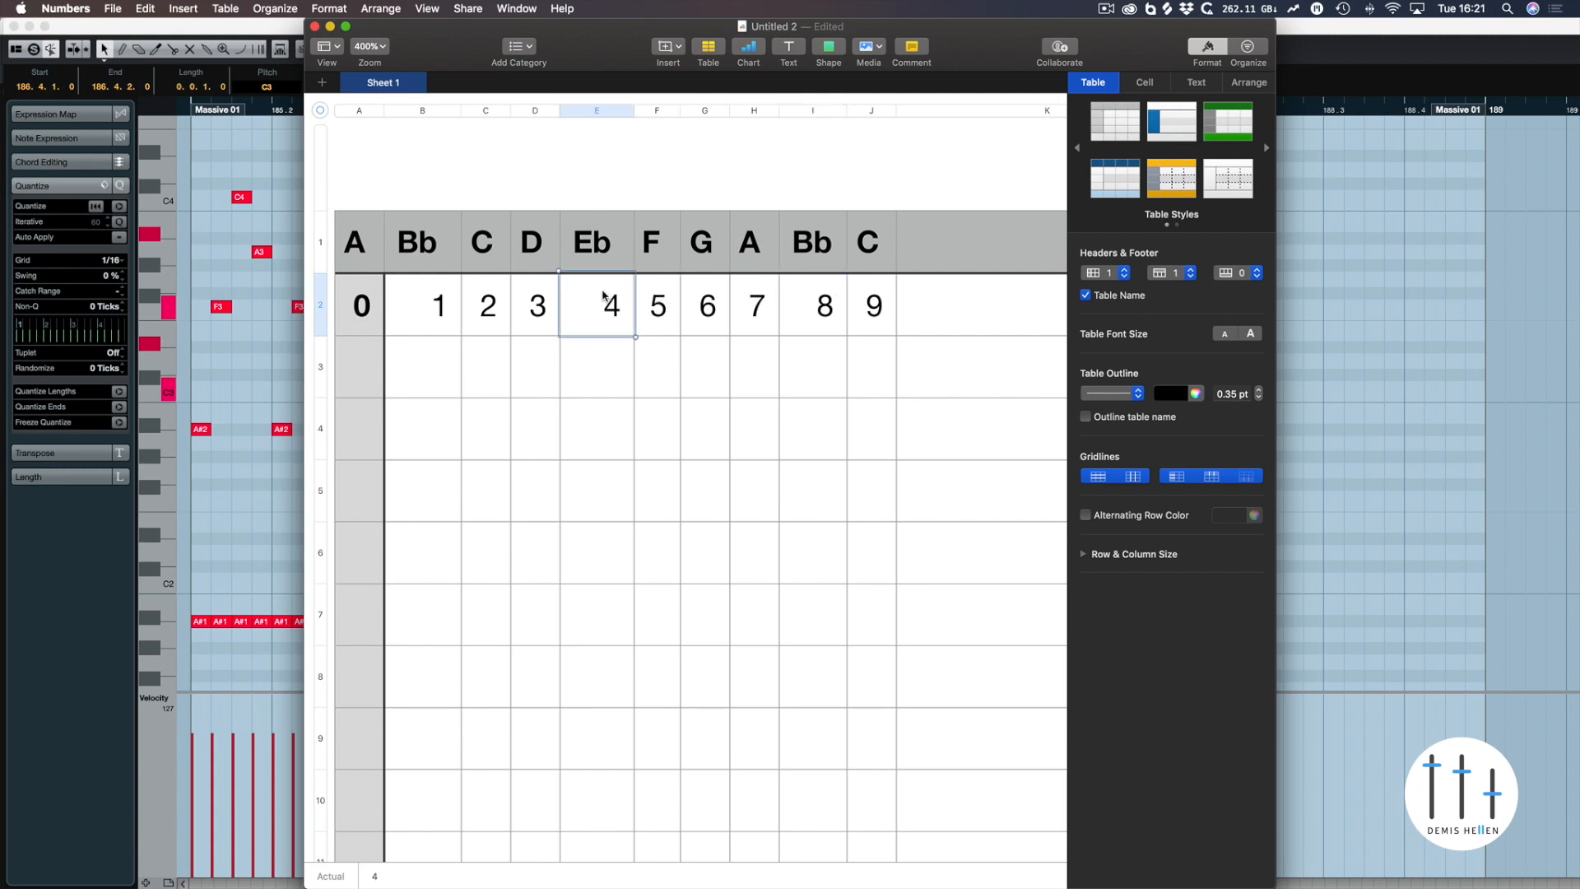
pyautogui.press('super+Tab')
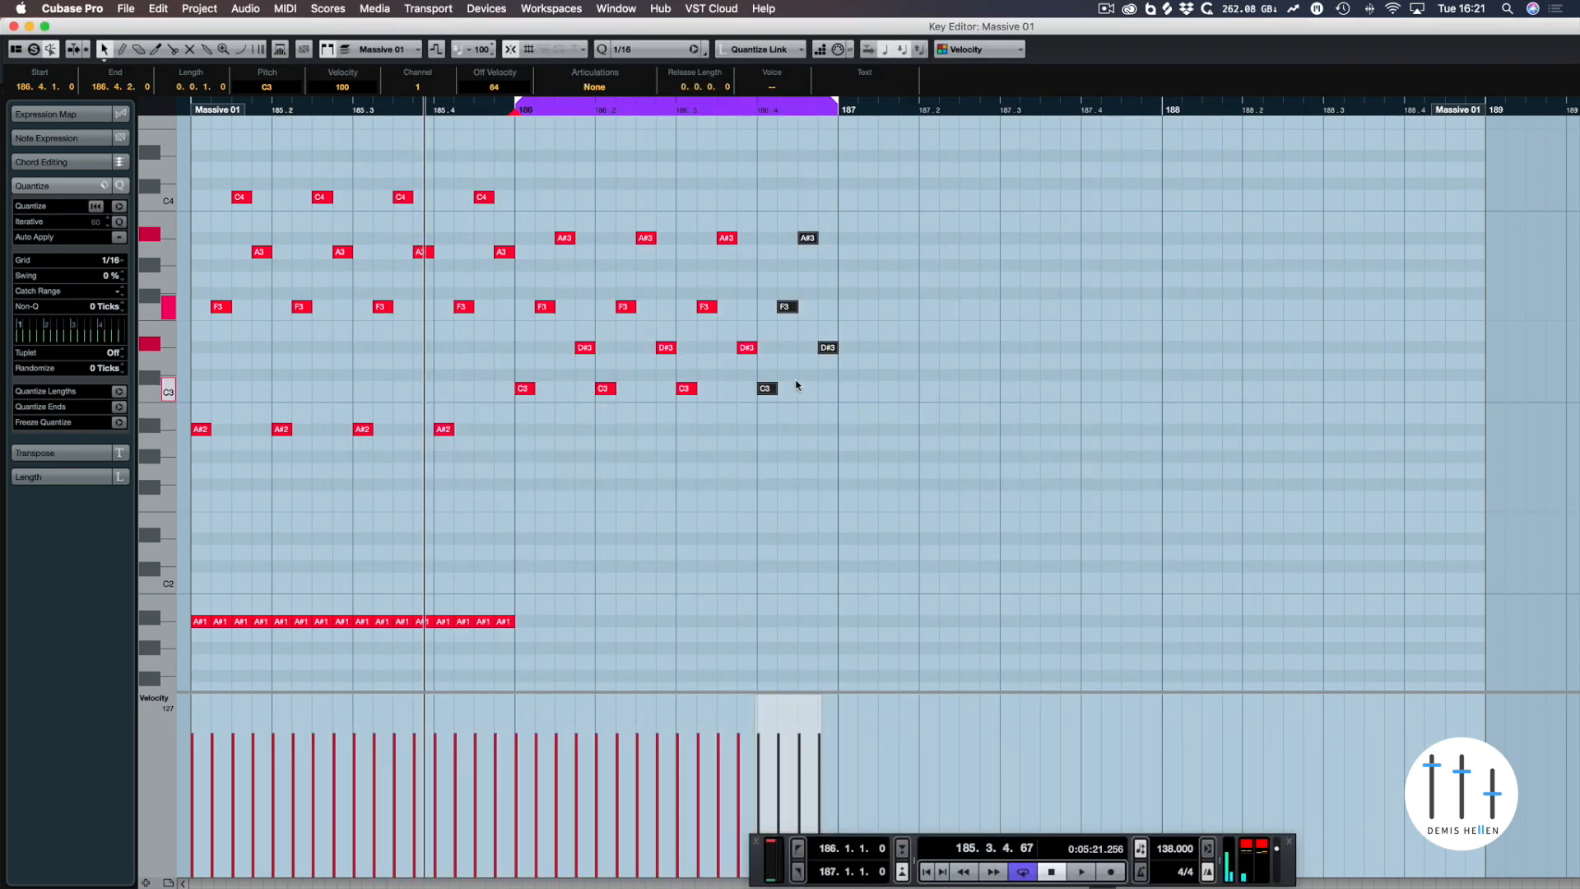
# - Select the four C3 notes in bar 186, play the loop, and reopen the Massive 01 part in the Key Editor
pyautogui.moveTo(796, 381); pyautogui.dragTo(516, 403)
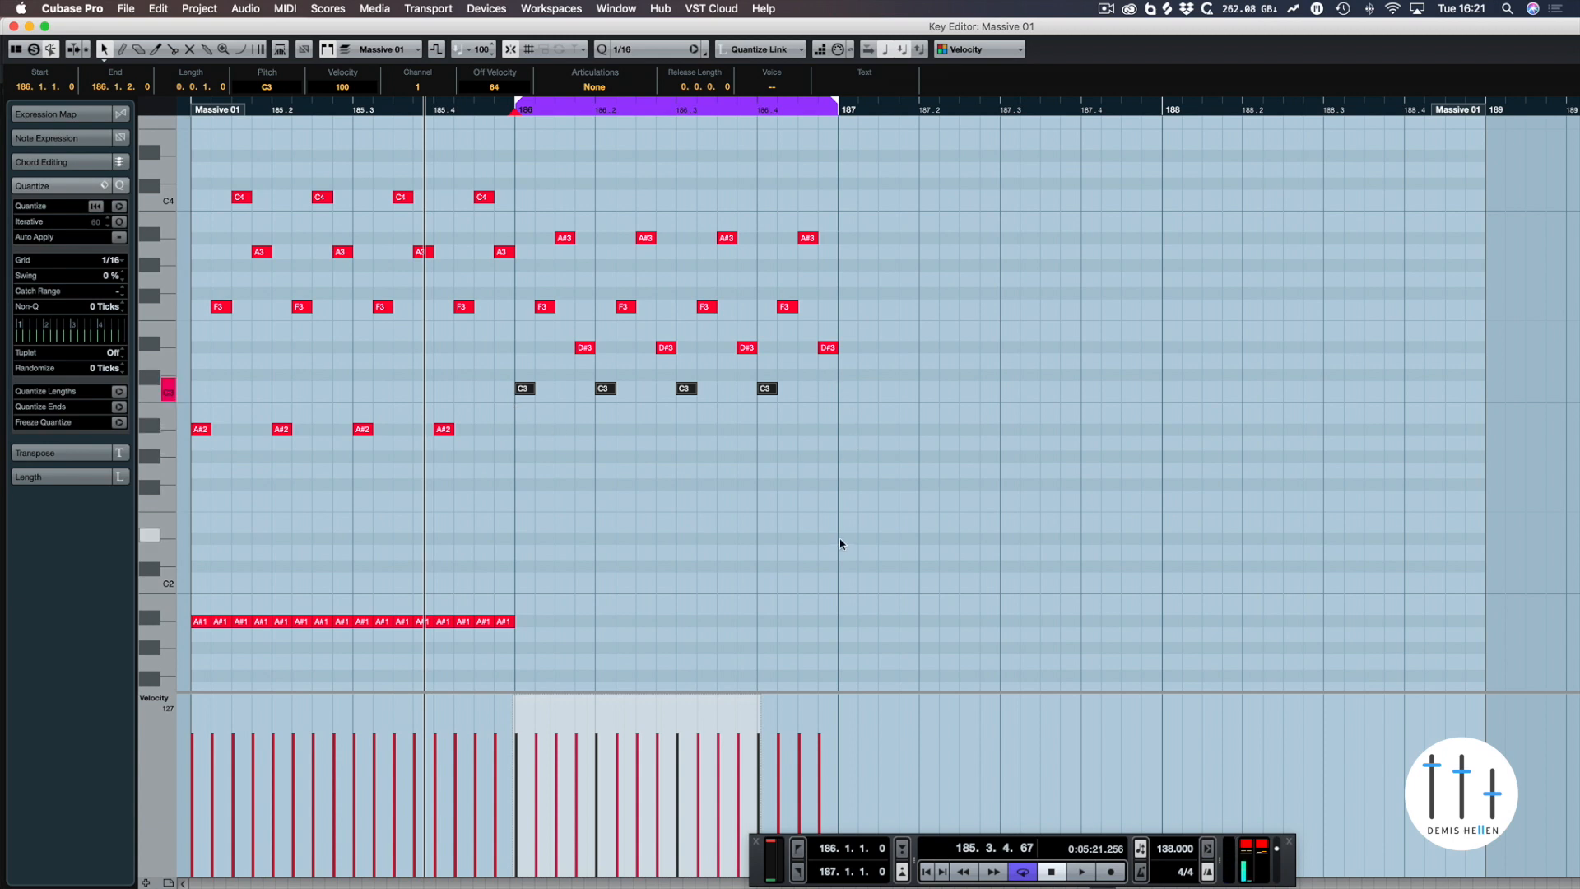
pyautogui.press('space')
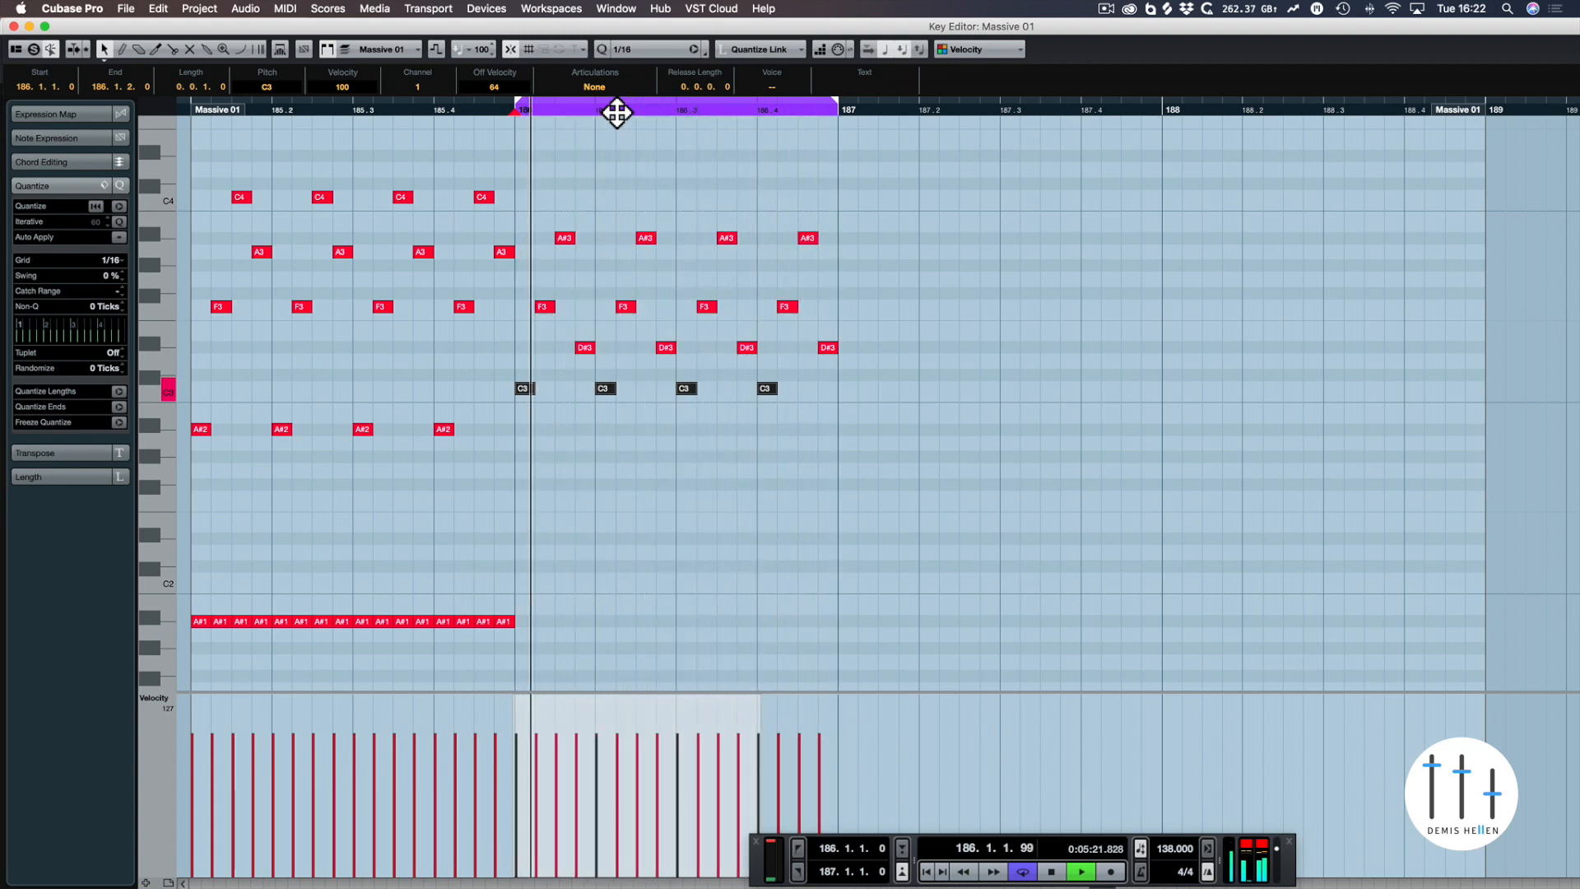
pyautogui.hscroll(15, 618, 113)
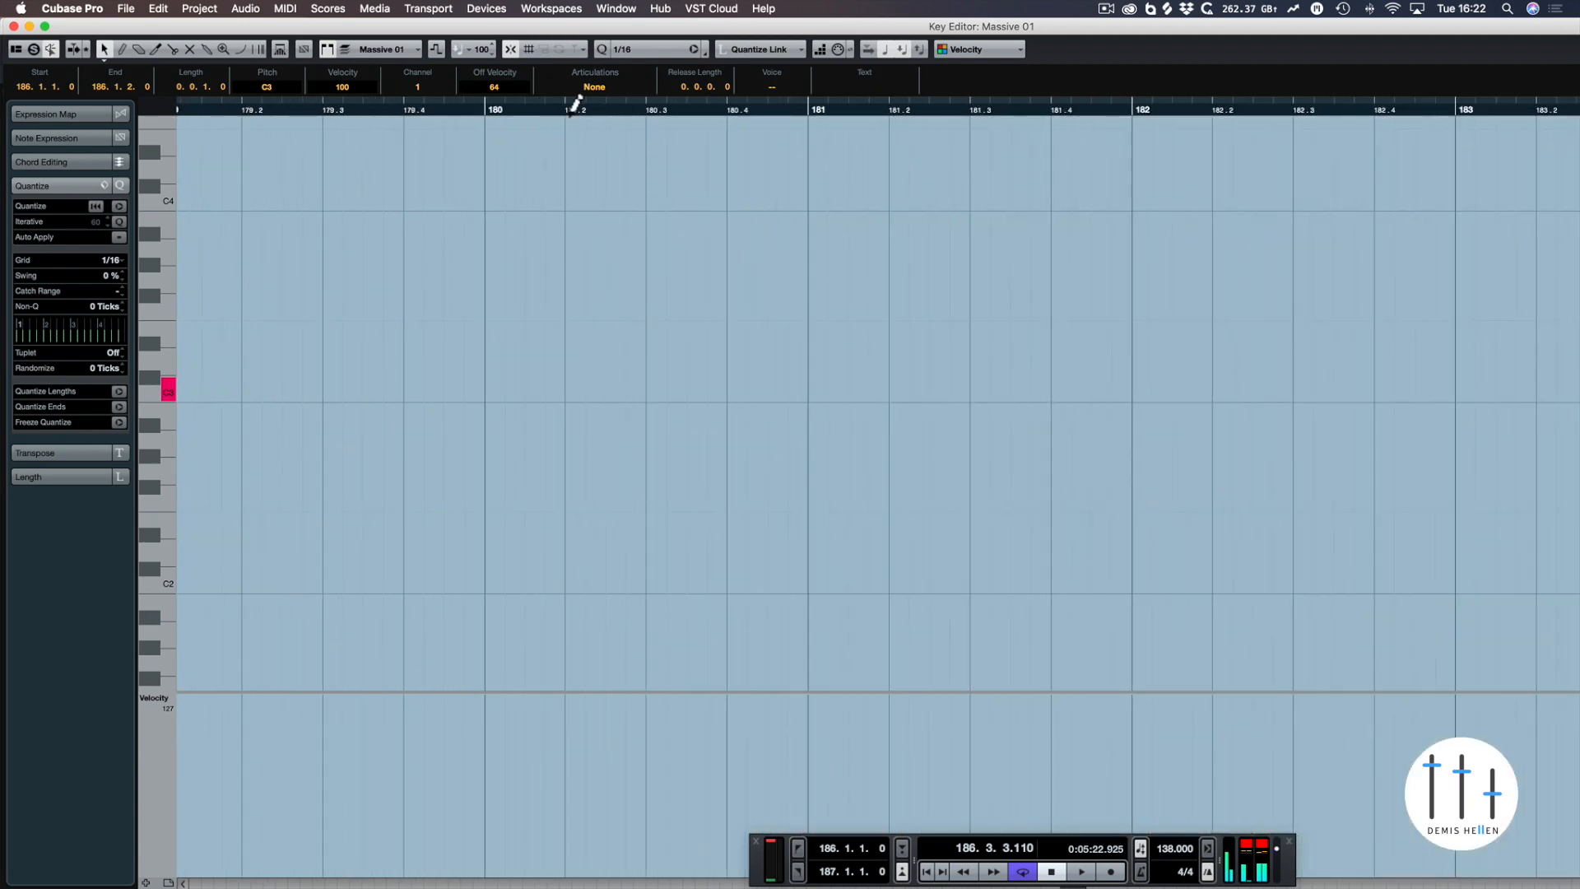
pyautogui.press('Return')
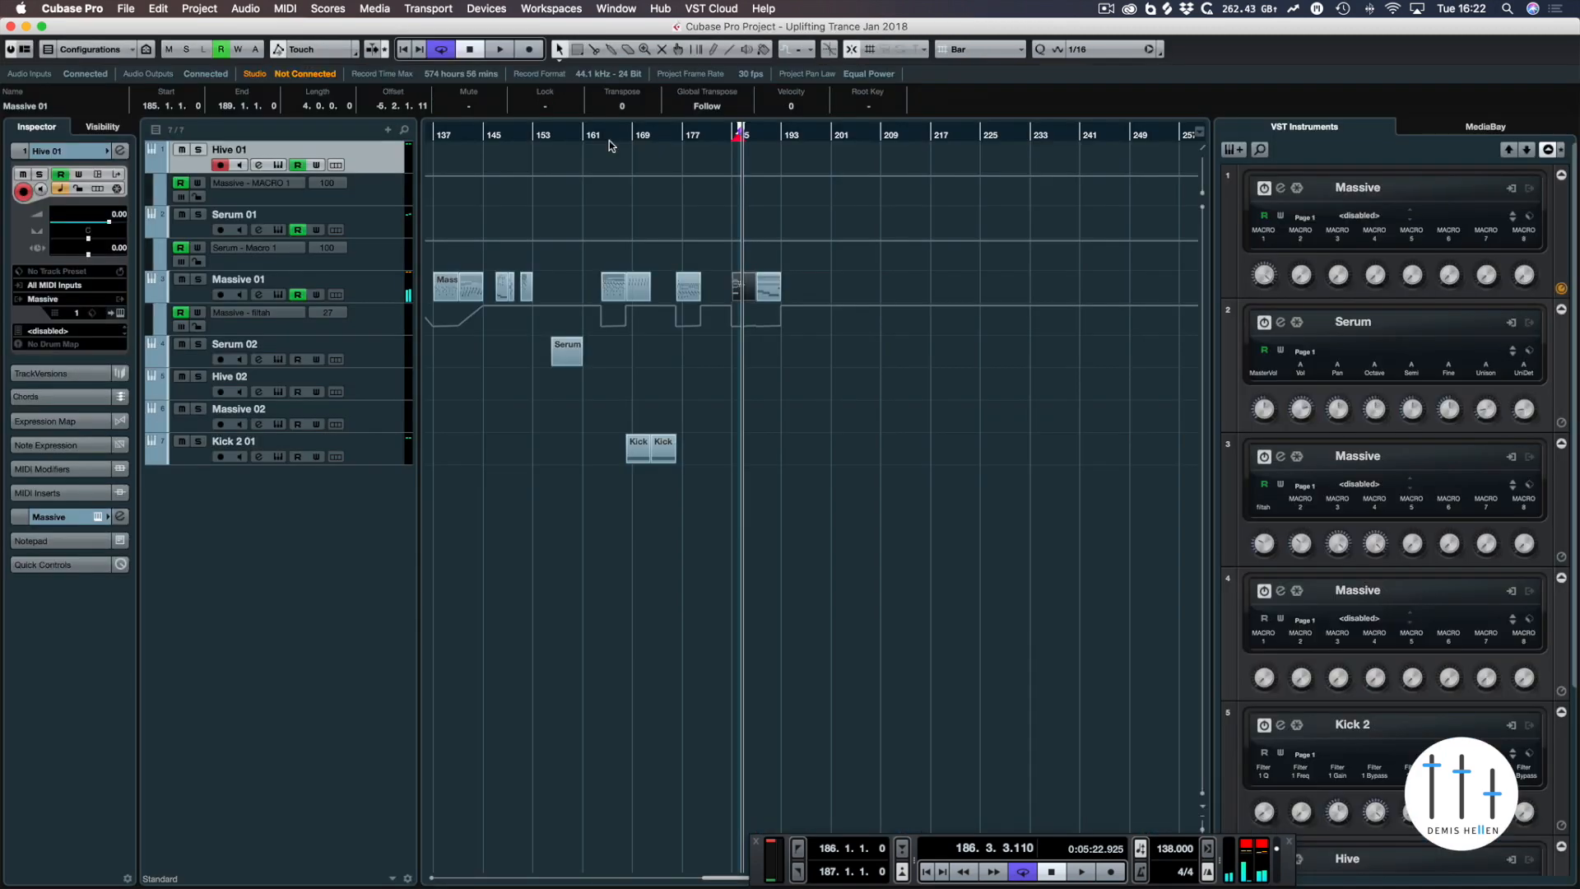
pyautogui.press('Return')
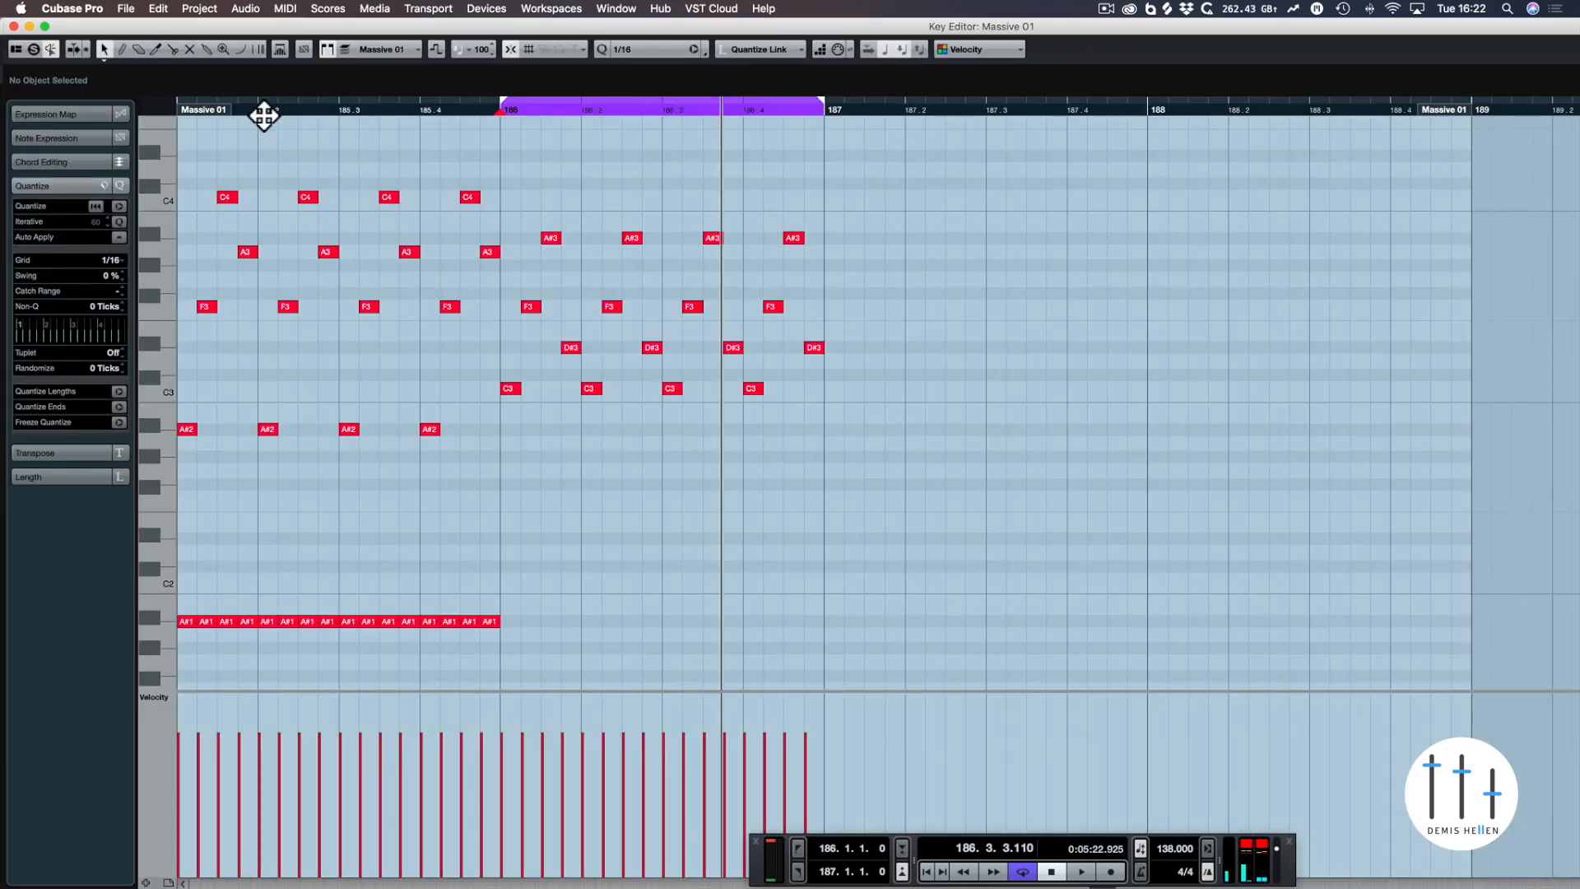
# - Move the loop range to bar 185 and play it, and return the loop to bar 186 to compare both patterns
pyautogui.moveTo(264, 116); pyautogui.dragTo(541, 97)
pyautogui.press('space')
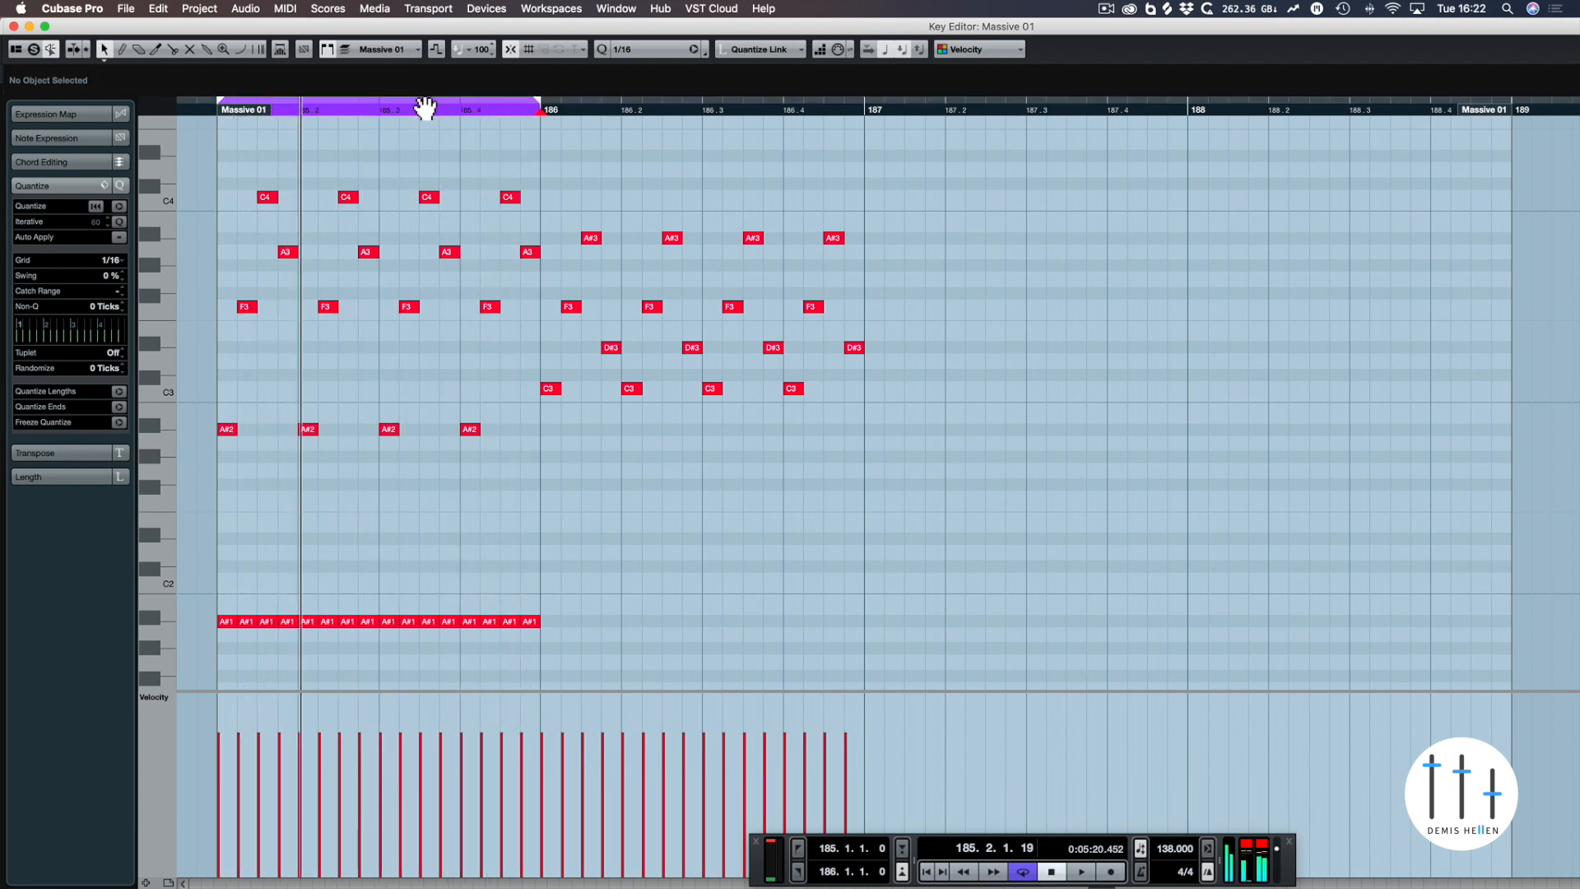
pyautogui.moveTo(423, 108); pyautogui.dragTo(754, 108)
pyautogui.press('space')
pyautogui.press('space')
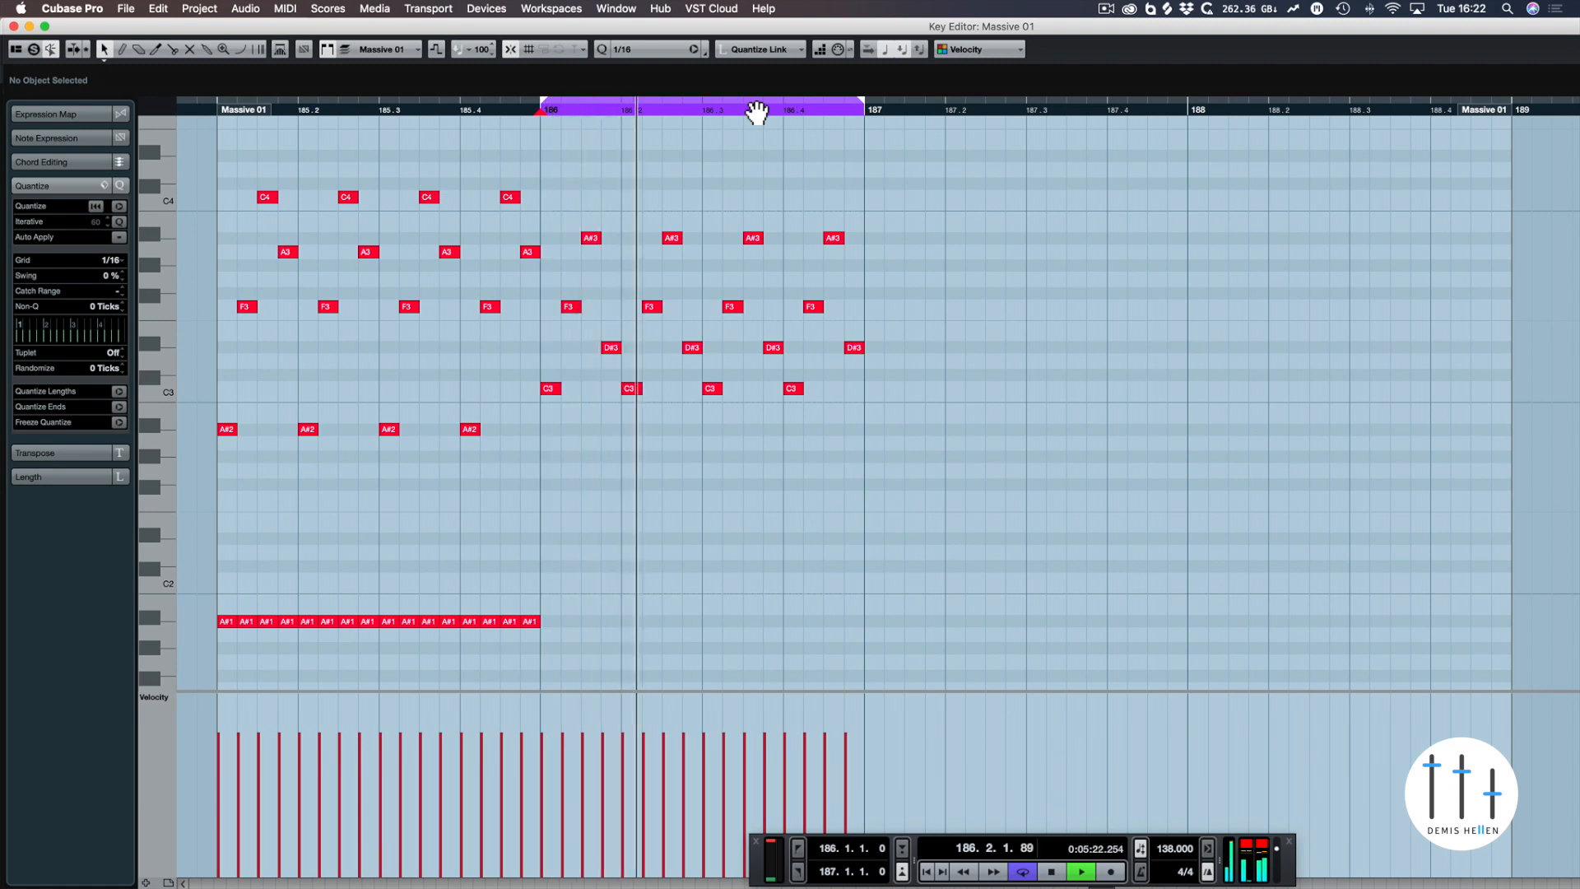
pyautogui.press('space')
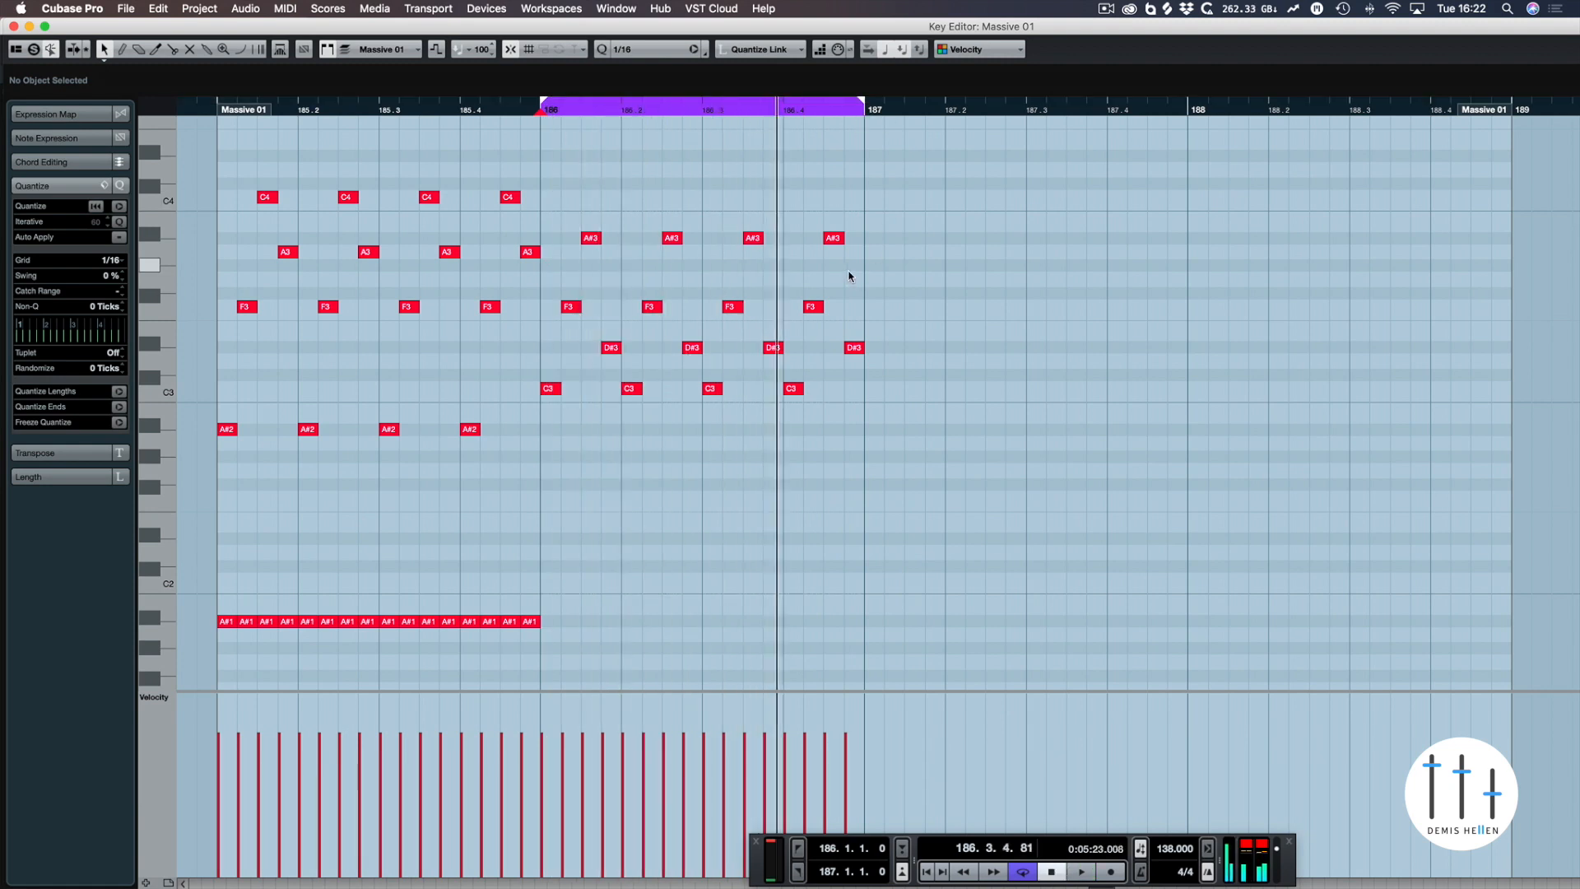
# - Duplicate the A#1 bass notes of bar 185 into bar 186, transpose the copies up two semitones to C2, and play the loop
pyautogui.moveTo(623, 583); pyautogui.dragTo(214, 631)
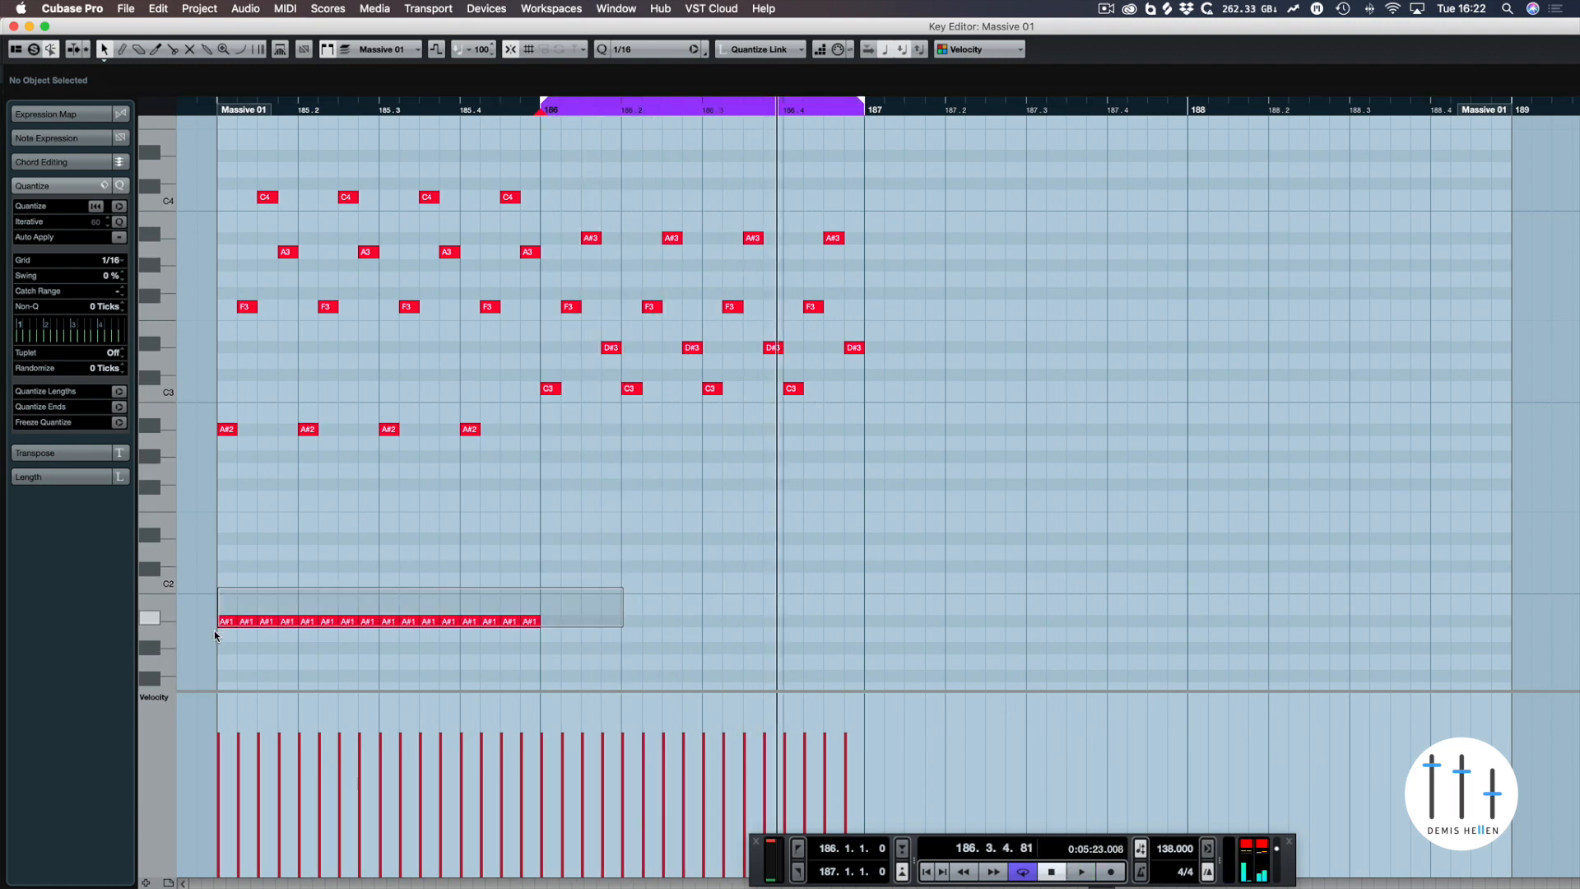
pyautogui.hotkey('alt', 'd')
pyautogui.moveTo(928, 548); pyautogui.dragTo(554, 638)
pyautogui.press('Up')
pyautogui.press('Up')
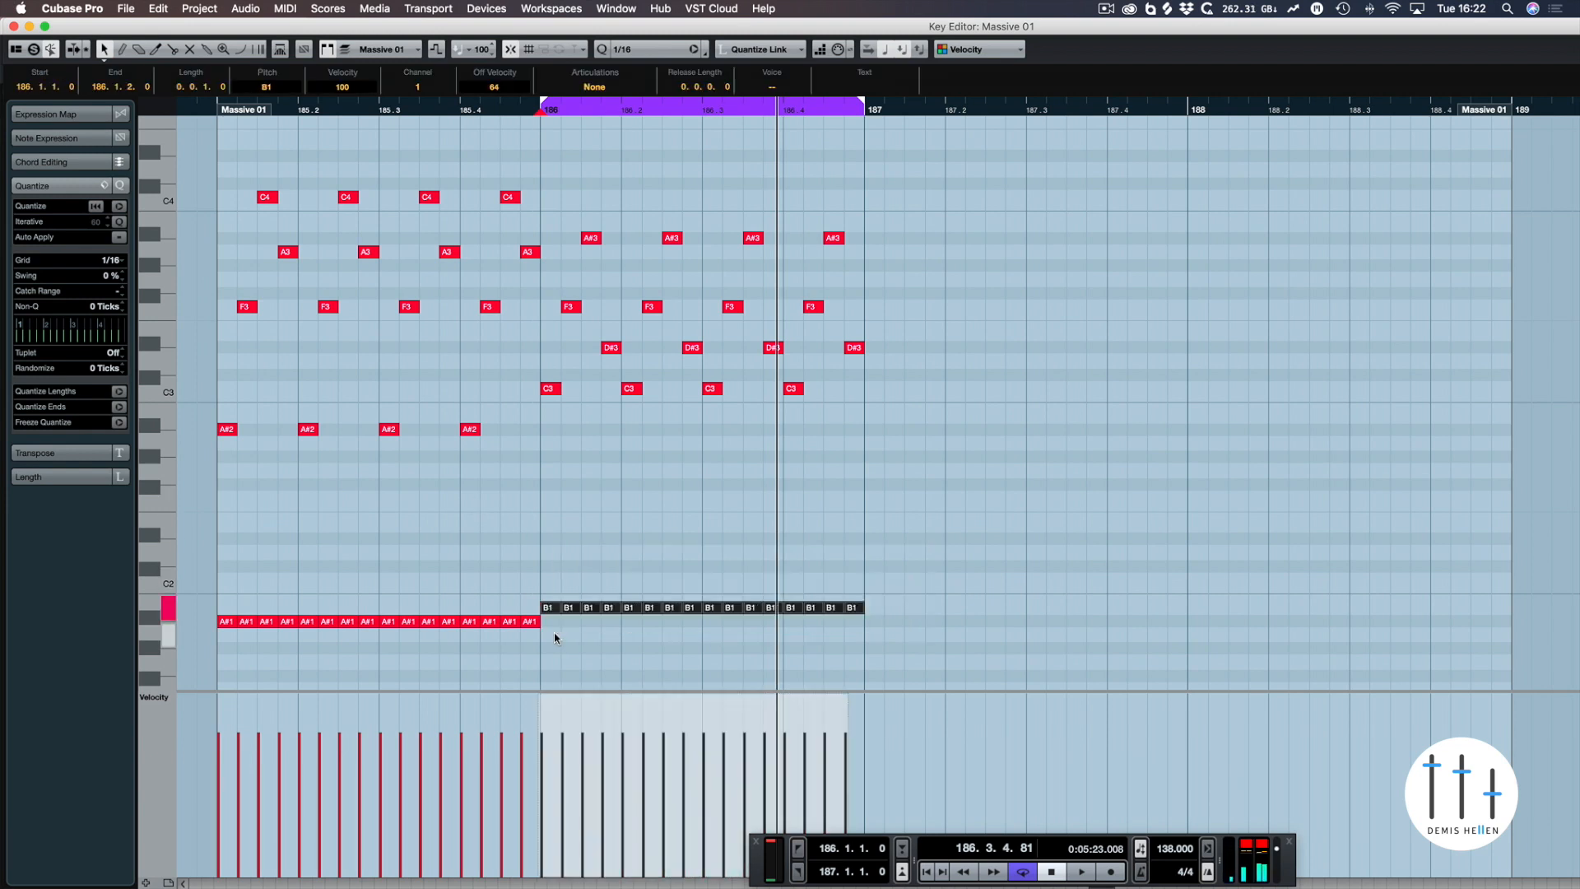
pyautogui.press('space')
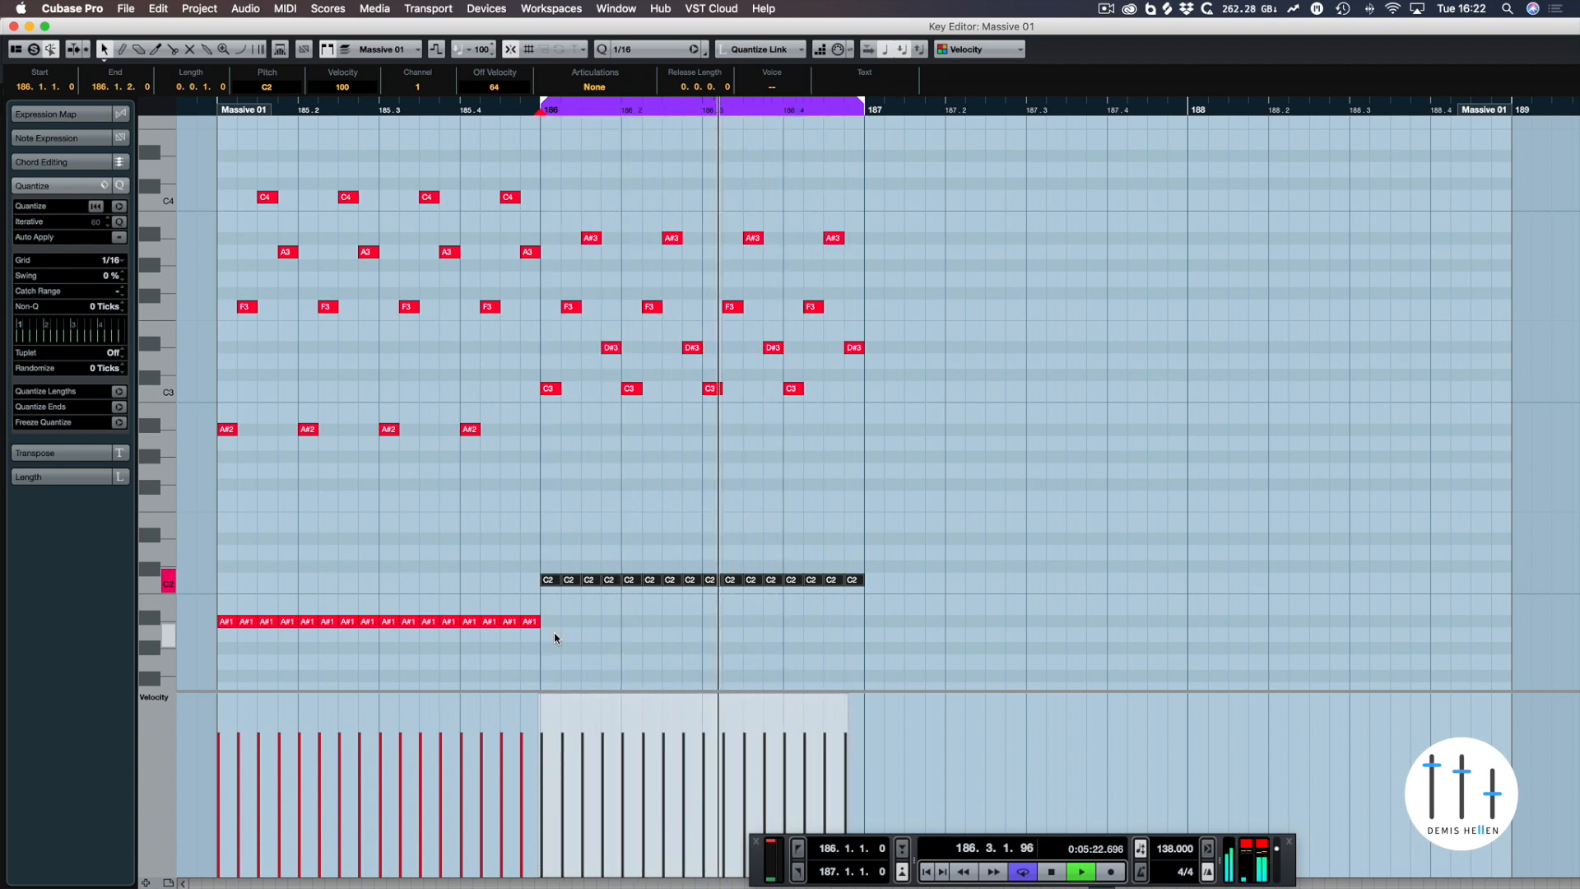
# - Try the bass notes of bar 186 five semitones lower at G1 during playback, and raise them back to C2
pyautogui.press('space')
pyautogui.press('Down')
pyautogui.press('Down')
pyautogui.press('Down')
pyautogui.press('Down')
pyautogui.press('Down')
pyautogui.press('space')
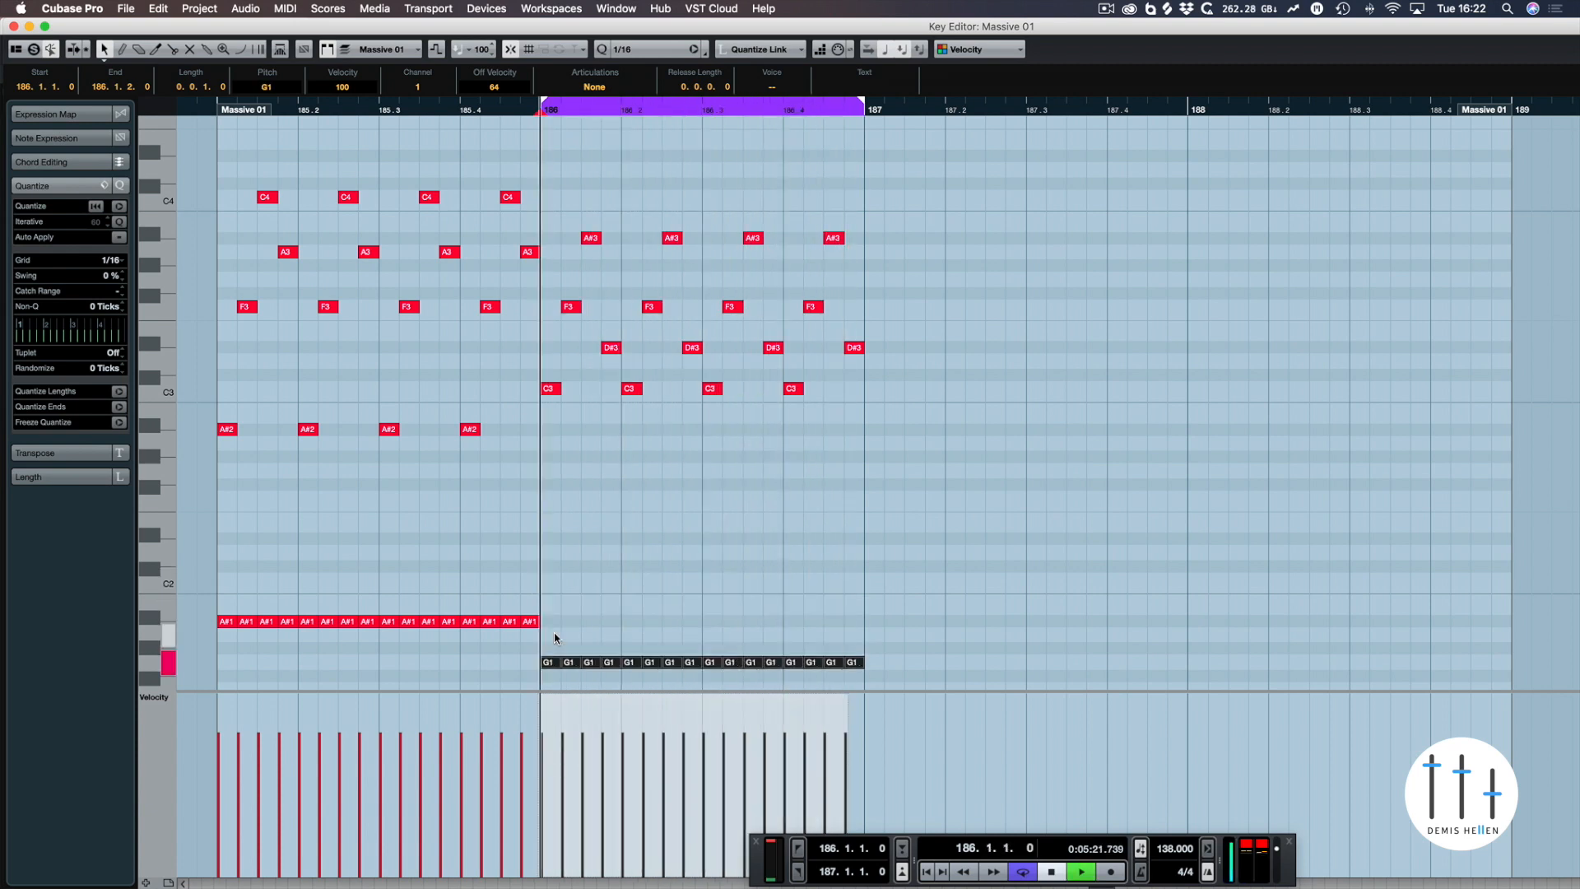
pyautogui.press('Up')
pyautogui.press('Up')
pyautogui.press('Up')
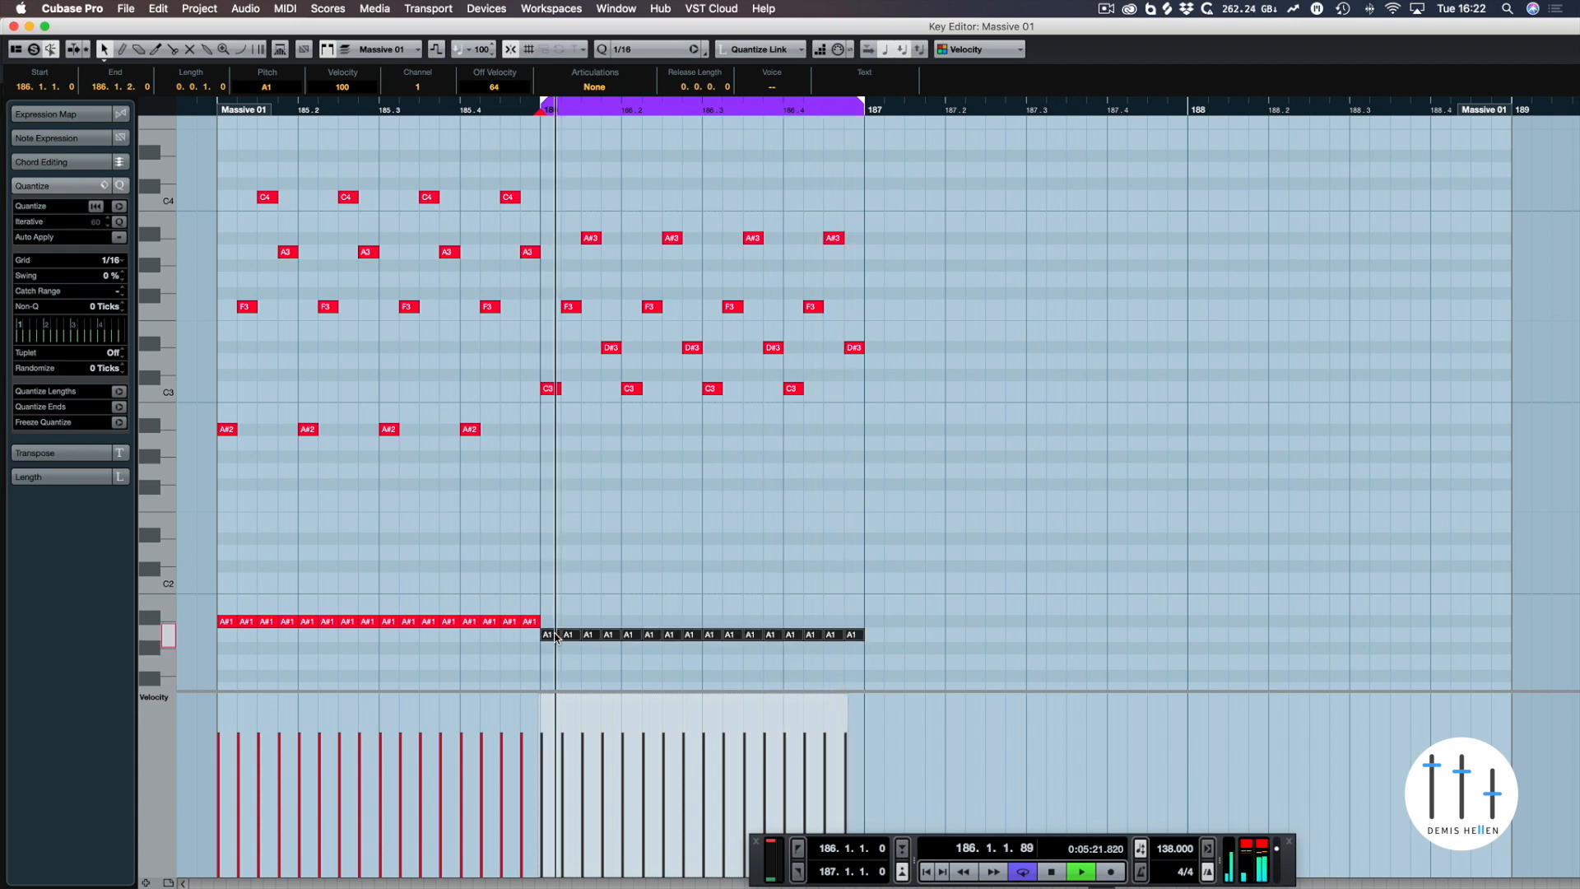
pyautogui.press('Up')
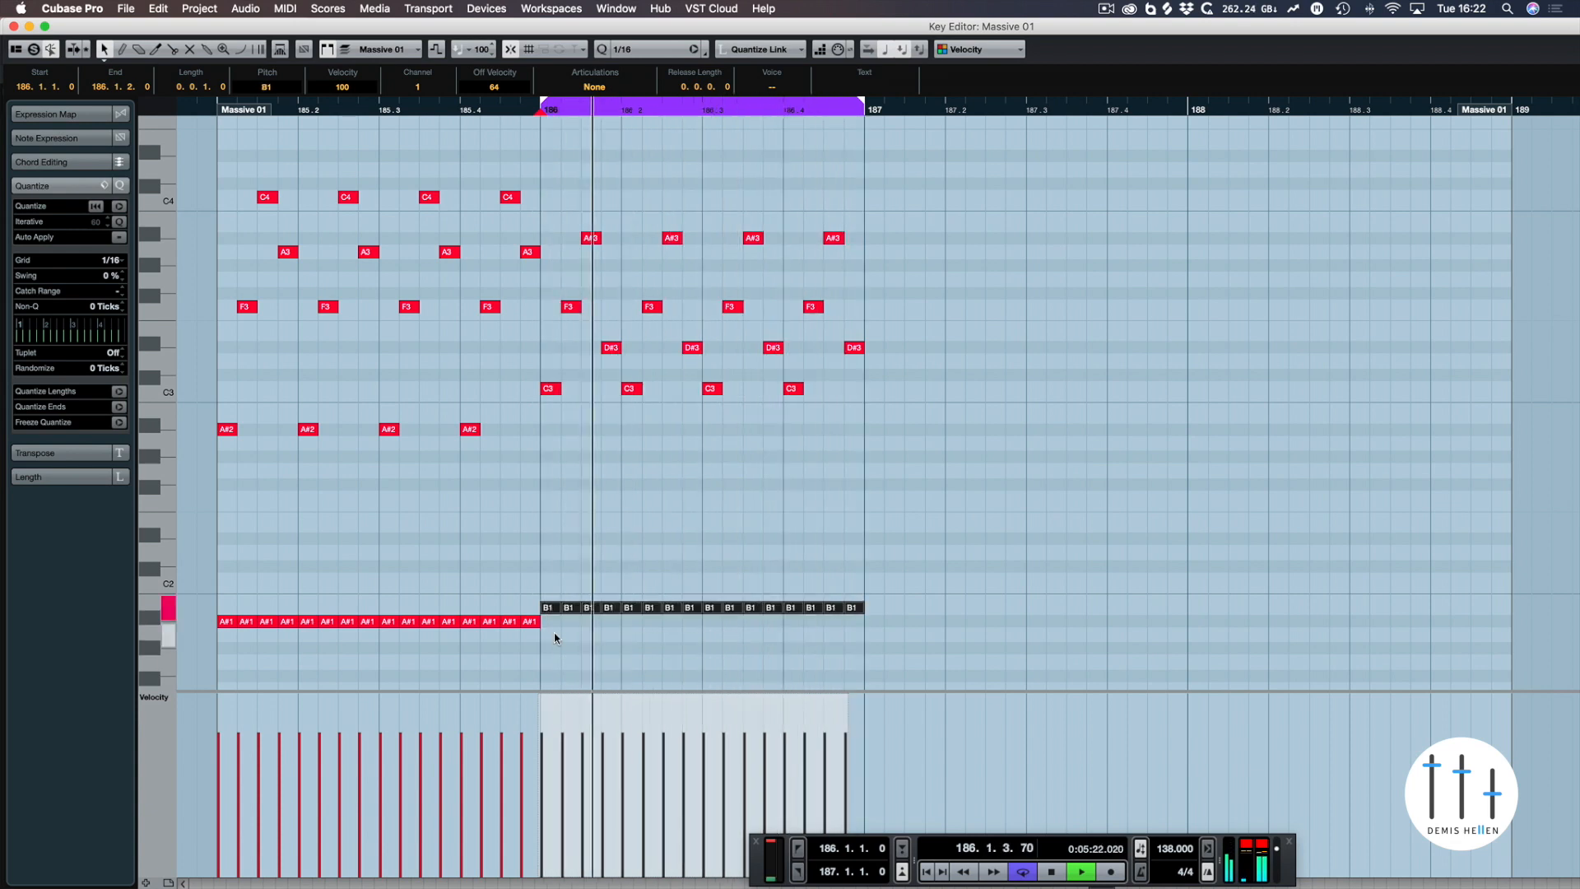
pyautogui.press('Up')
pyautogui.press('space')
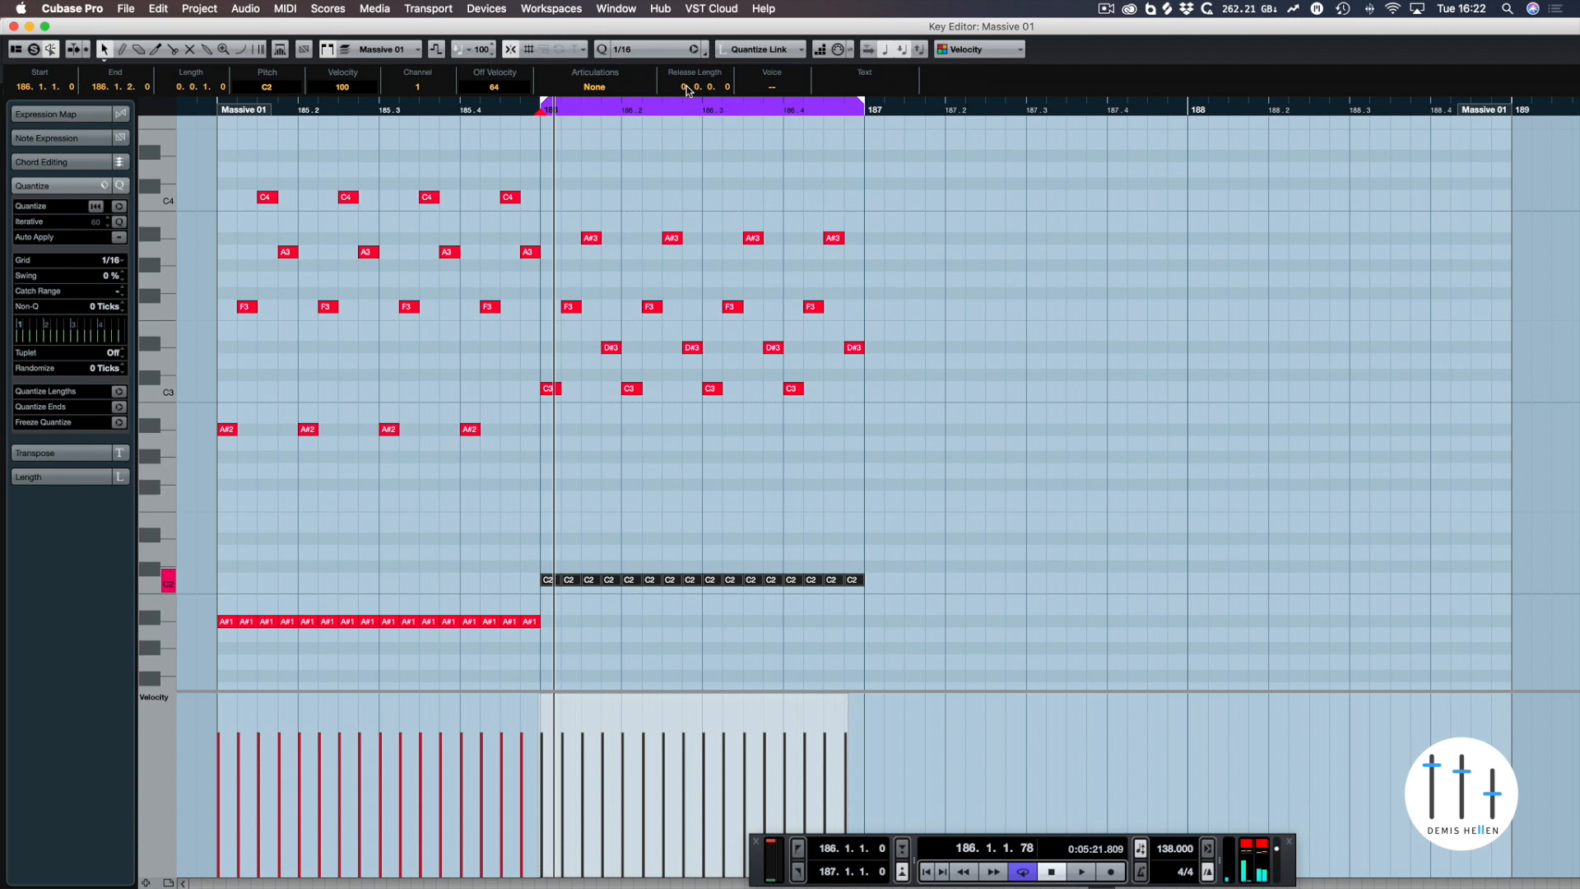
# - Move the loop range to bar 187, place the cursor at its start, and check the digits of Fibonacci number 19 in Safari
pyautogui.moveTo(684, 112); pyautogui.dragTo(1011, 115)
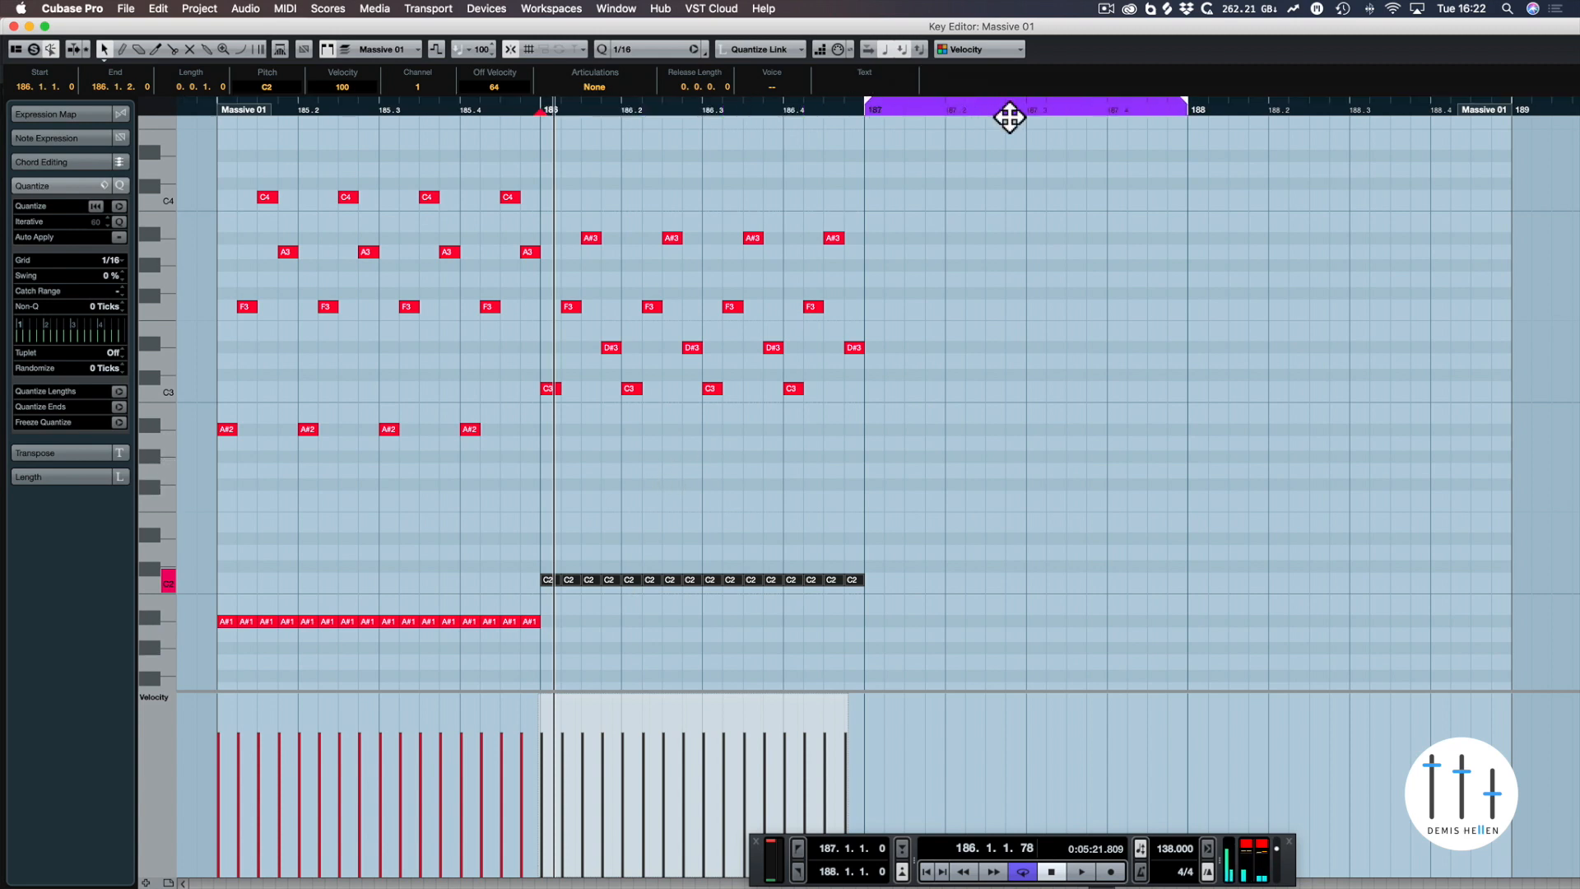
pyautogui.press('KP_1')
pyautogui.press('super+Tab')
pyautogui.press('super+Tab')
pyautogui.press('super+Tab')
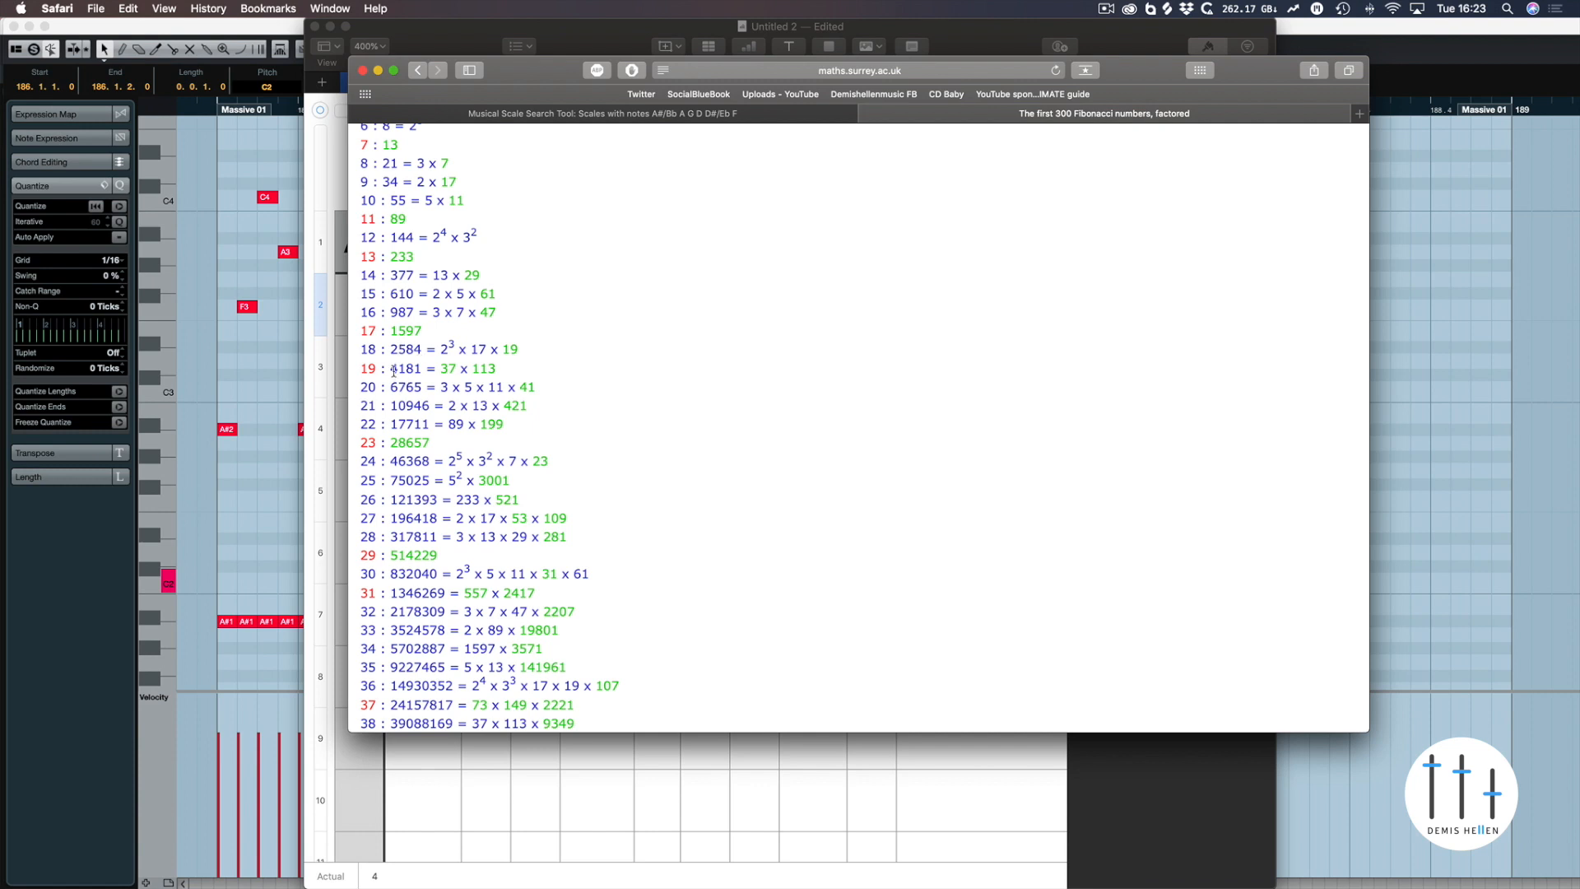
# - Return to Cubase, place four consecutive 1/16 C3 notes at the start of bar 187, and transpose them up four semitones to E3
pyautogui.press('super+Tab')
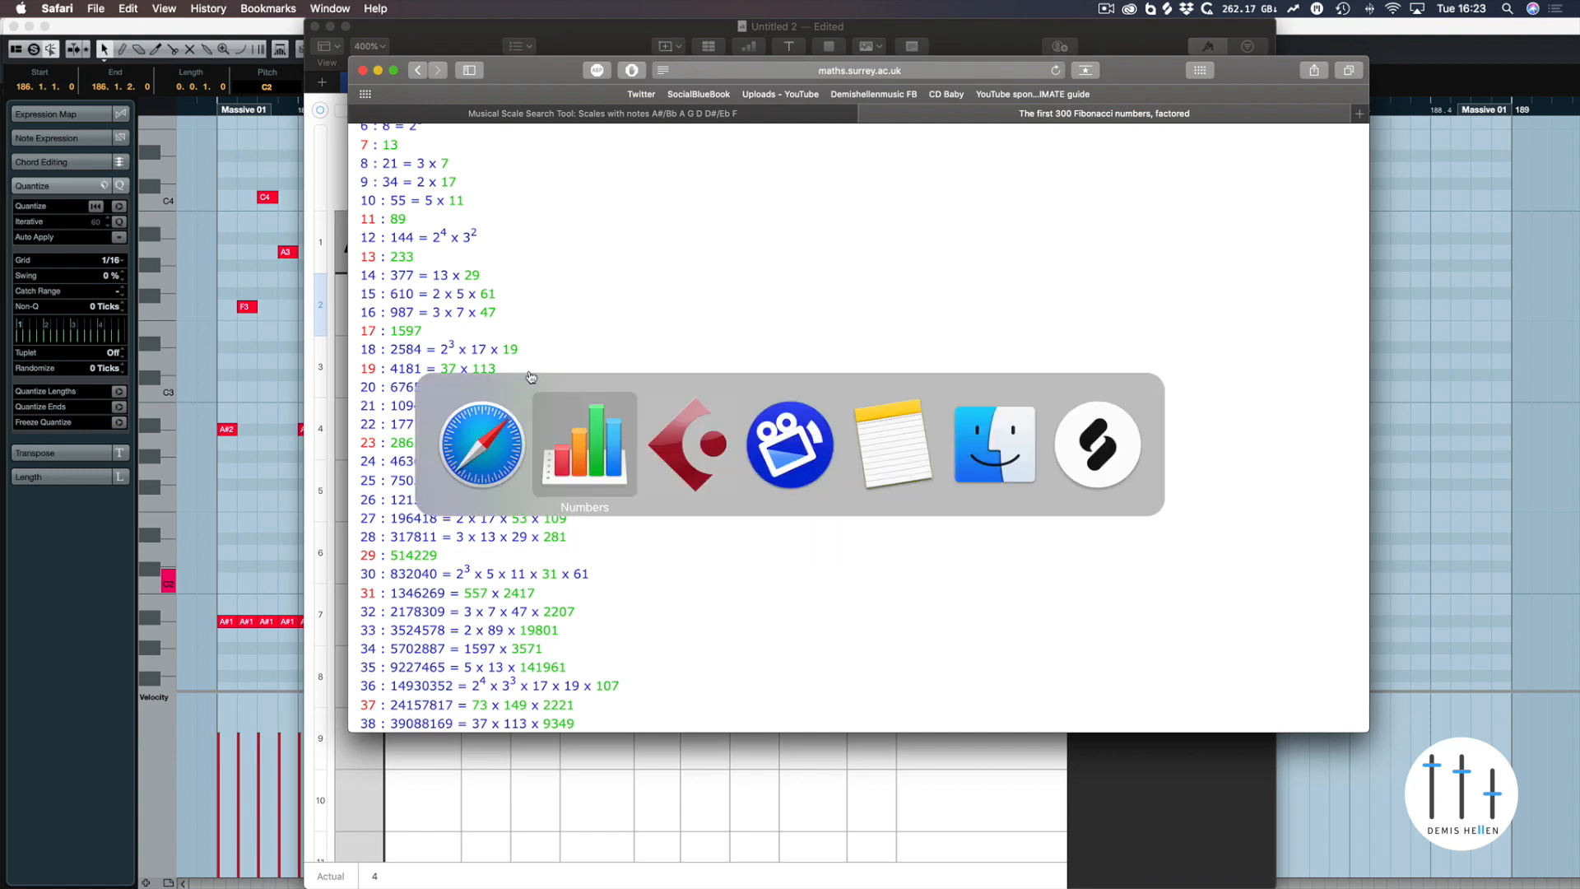
pyautogui.press('super+Tab')
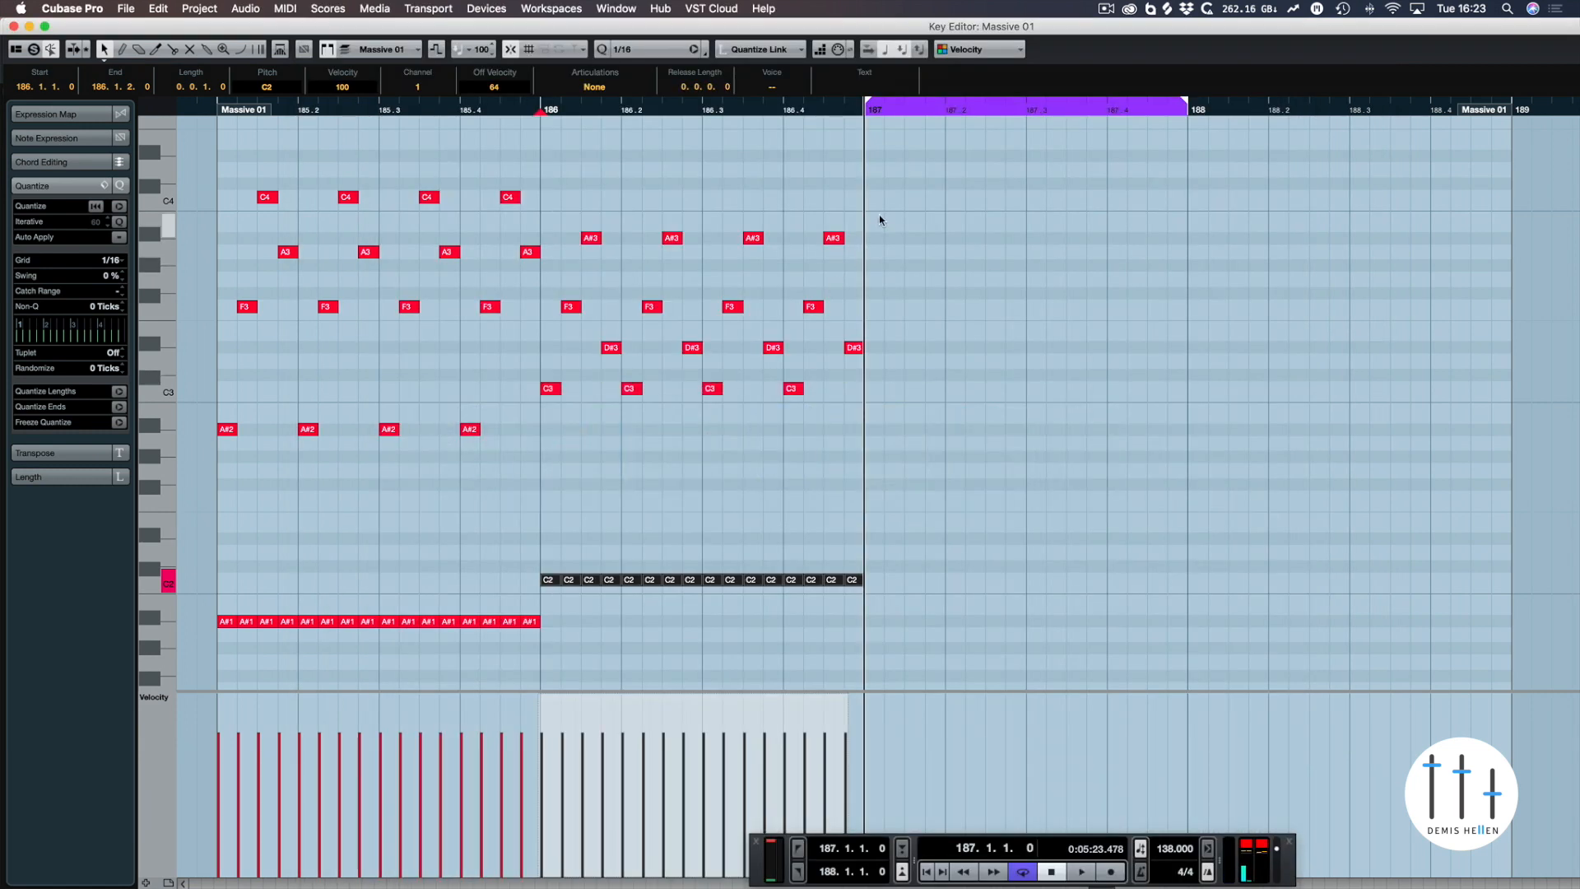
pyautogui.moveTo(895, 527); pyautogui.dragTo(882, 395)
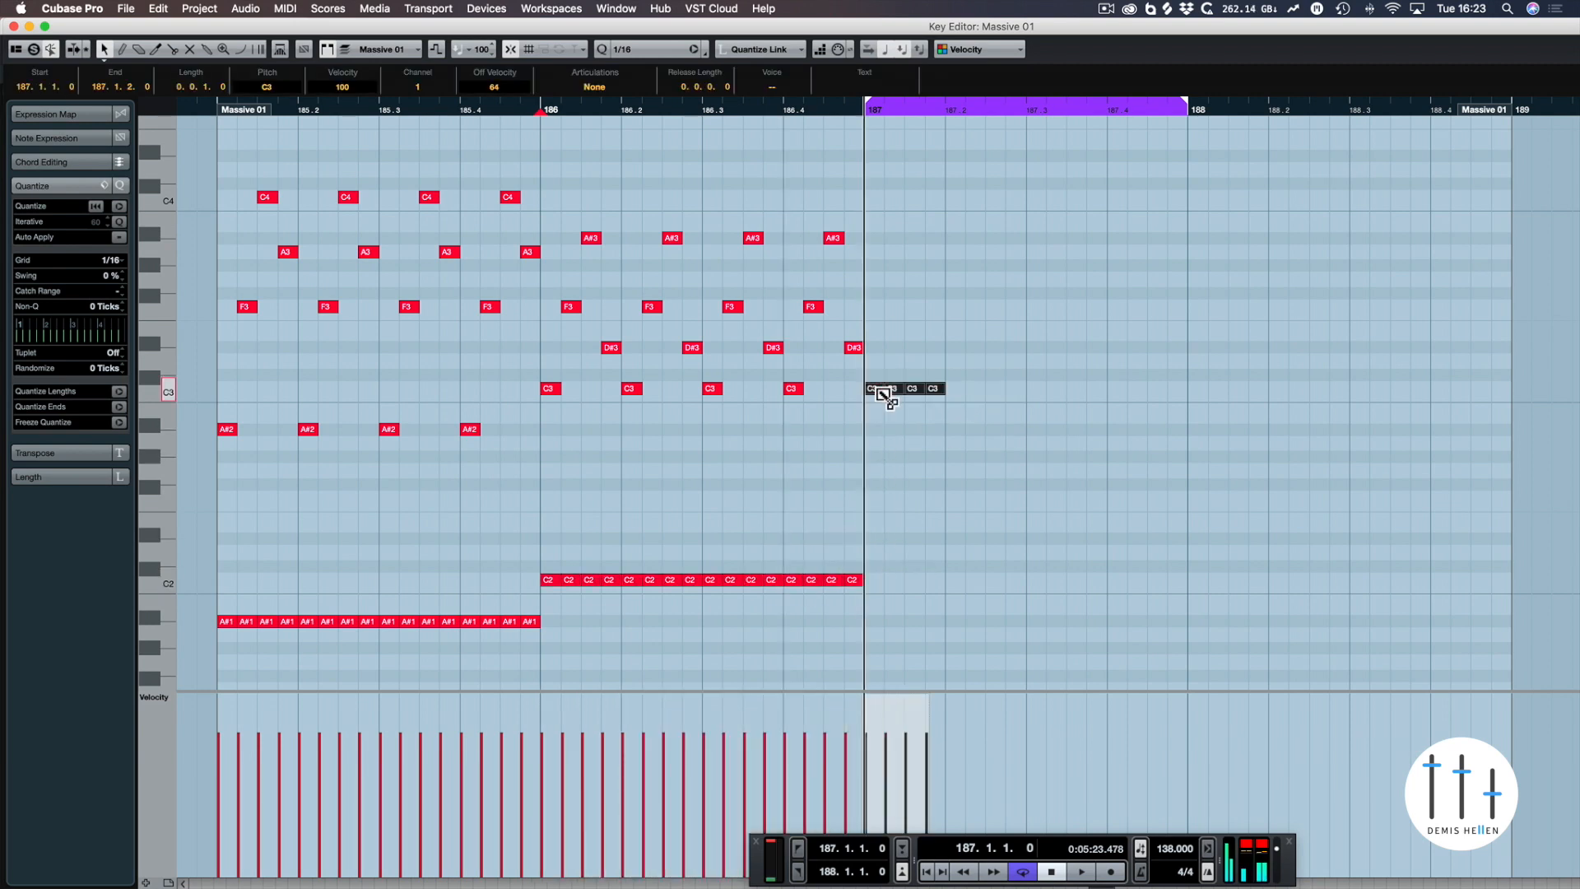
pyautogui.moveTo(958, 353); pyautogui.dragTo(872, 416)
pyautogui.moveTo(952, 381); pyautogui.dragTo(876, 411)
pyautogui.press('Up')
pyautogui.press('Up')
pyautogui.press('Up')
pyautogui.press('Up')
# - Transpose the last three E3 notes in bar 187 down six semitones to A#2
pyautogui.moveTo(961, 308); pyautogui.dragTo(889, 362)
pyautogui.press('Down')
pyautogui.press('Down')
pyautogui.press('Down')
pyautogui.press('Down')
pyautogui.press('Down')
pyautogui.press('Down')
# - Transpose the third note in bar 187 up one octave to A#3
pyautogui.moveTo(918, 416); pyautogui.dragTo(917, 437)
pyautogui.press('Up')
pyautogui.press('Up')
pyautogui.press('Up')
pyautogui.press('Up')
pyautogui.press('Up')
pyautogui.press('Up')
pyautogui.press('Up')
pyautogui.press('Up')
pyautogui.press('Up')
pyautogui.press('Up')
pyautogui.press('Up')
pyautogui.press('Up')
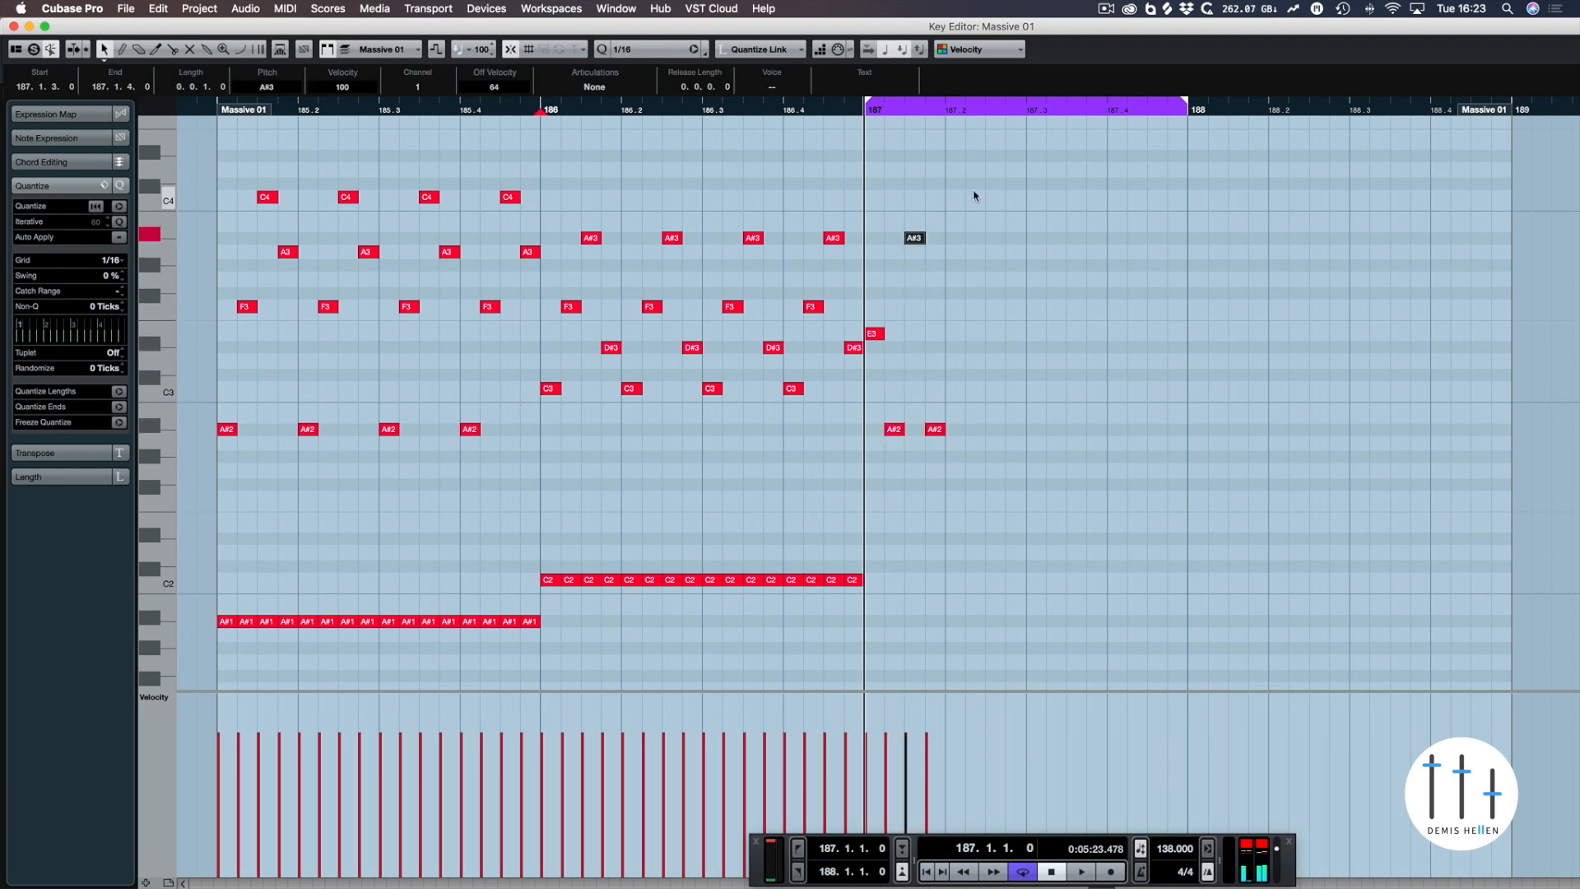
# - Select the four-note pattern in bar 187, duplicate it three times to fill the bar, and play the loop briefly
pyautogui.moveTo(986, 181); pyautogui.dragTo(880, 466)
pyautogui.press('super+d')
pyautogui.press('super+d')
pyautogui.press('super+d')
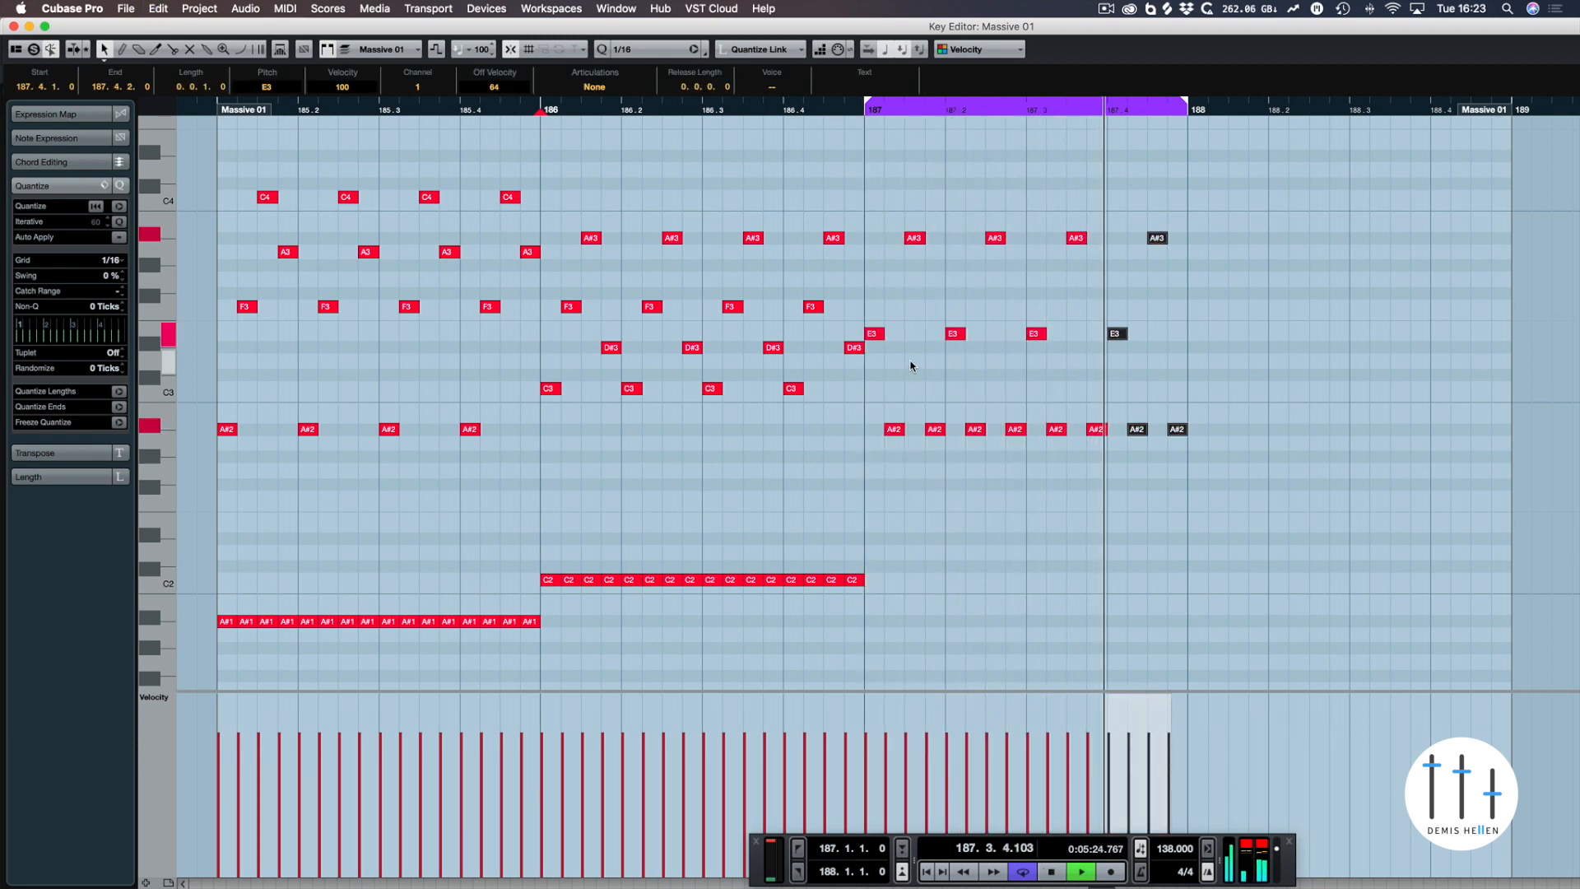
pyautogui.hscroll(3, 911, 366)
pyautogui.press('space')
# - Transpose all four E3 notes in bar 187 down one semitone to D#3 and play the loop
pyautogui.moveTo(965, 311); pyautogui.dragTo(696, 355)
pyautogui.hscroll(-7, 698, 354)
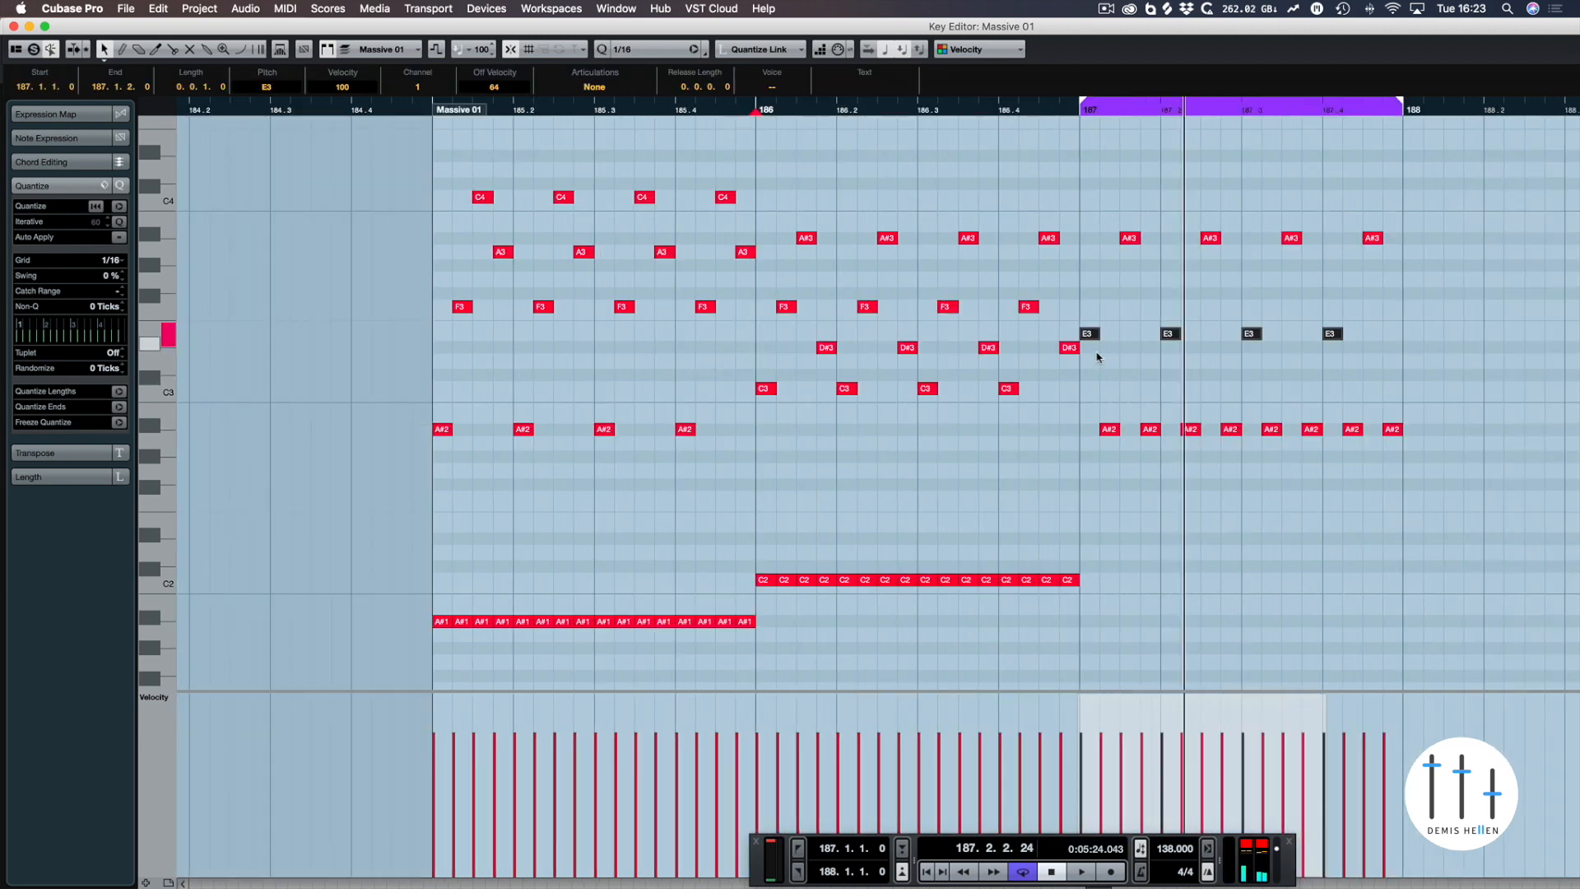
pyautogui.press('Down')
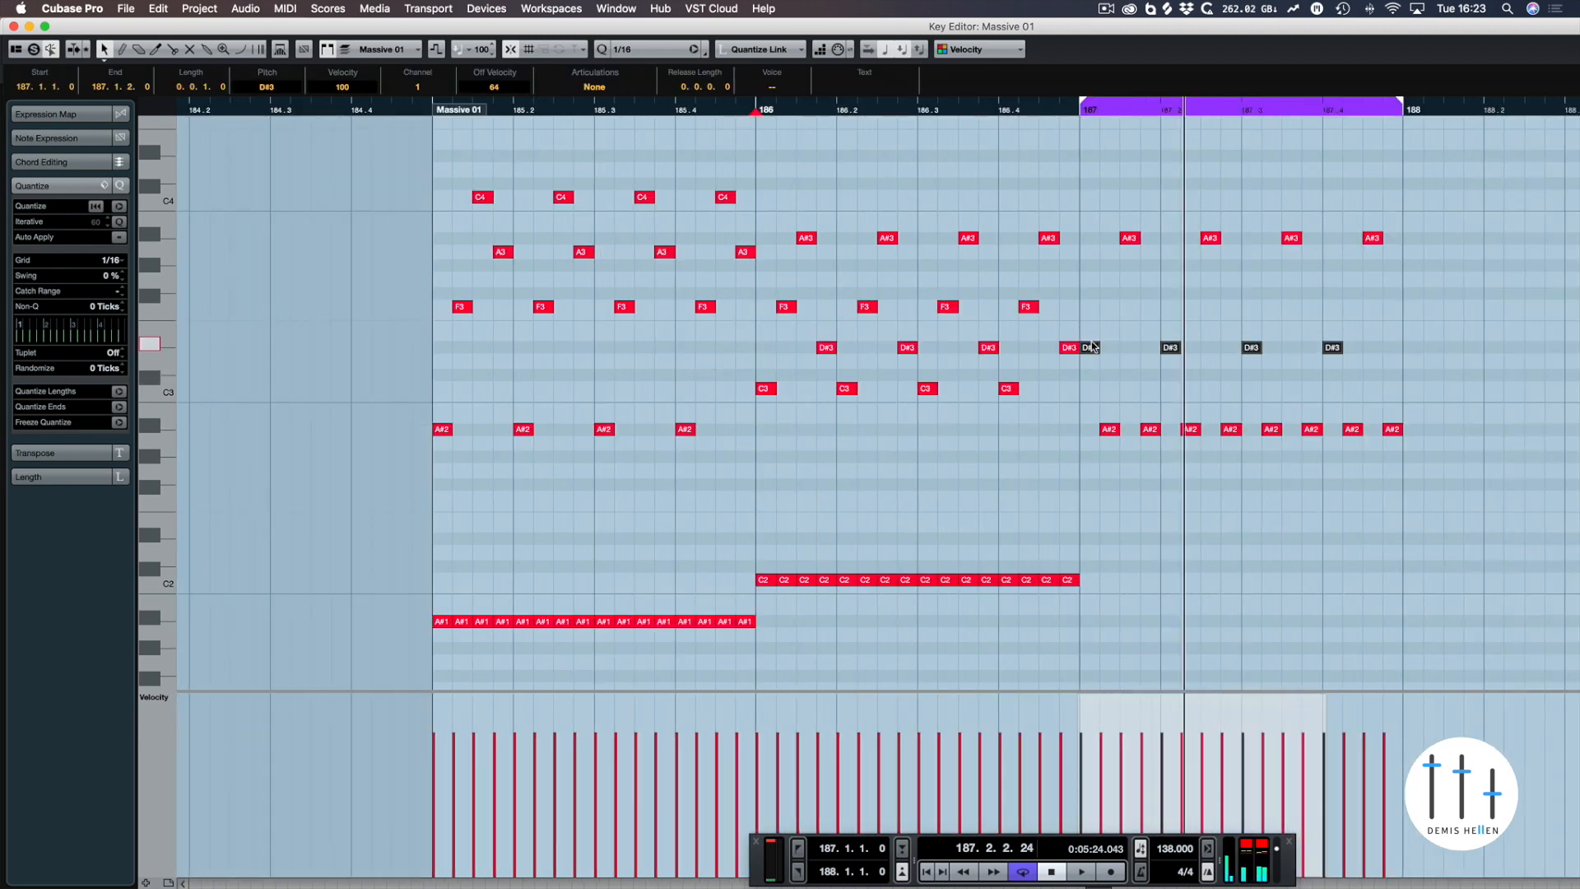
pyautogui.press('space')
pyautogui.hscroll(12, 1113, 324)
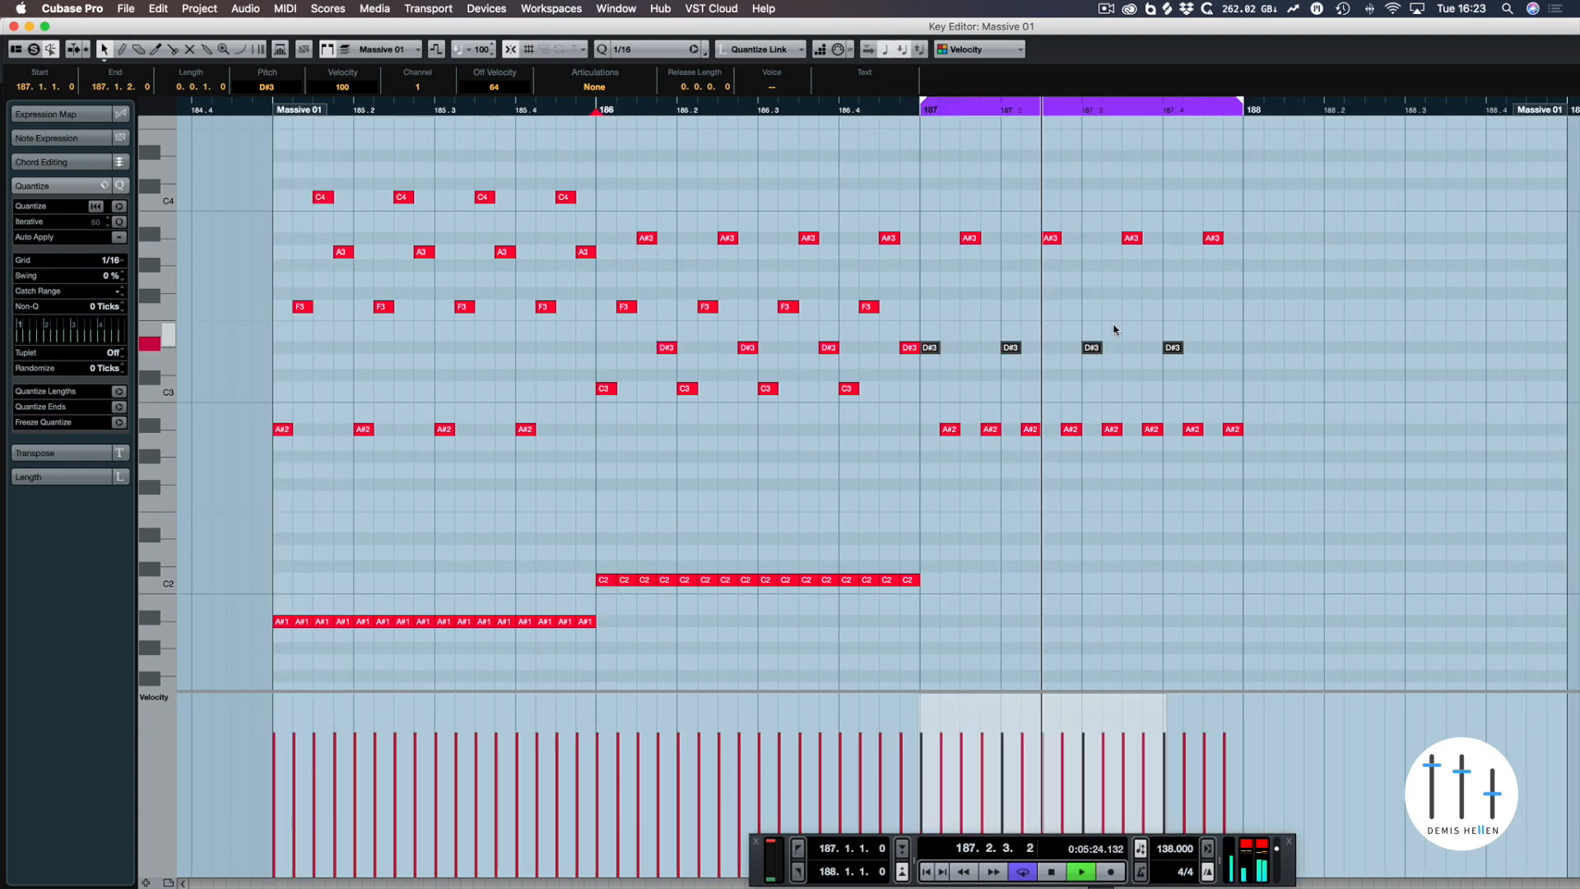
# - Copy bar 186's C2 bass notes into bar 187, lowering the copies to A#1, and play the loop
pyautogui.hscroll(12, 1114, 329)
pyautogui.hscroll(-13, 787, 310)
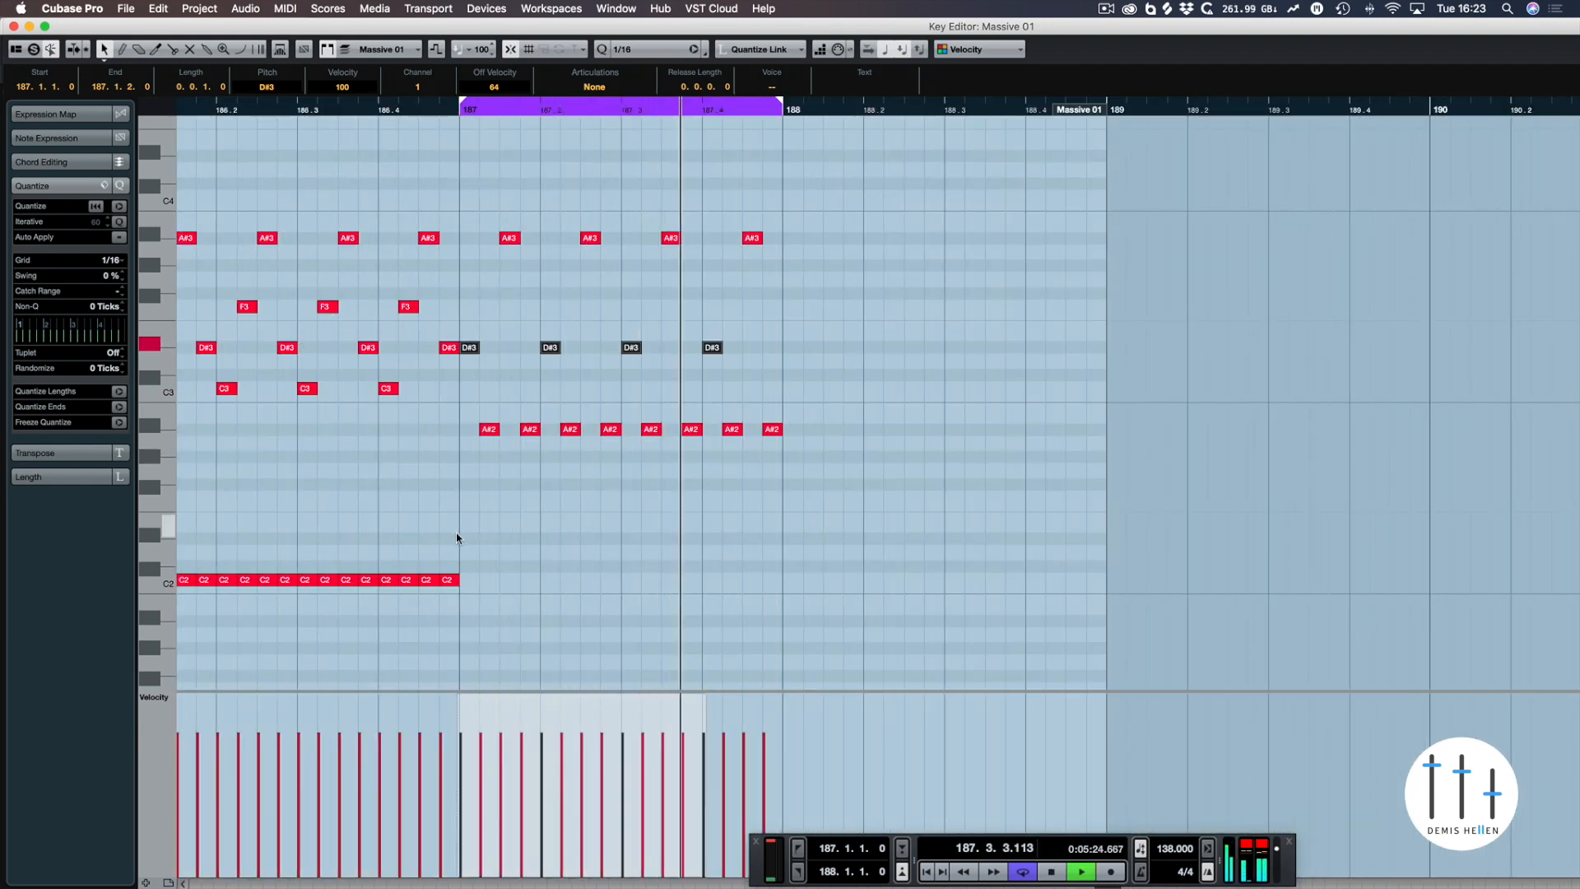
pyautogui.moveTo(457, 540); pyautogui.dragTo(233, 589)
pyautogui.moveTo(528, 568); pyautogui.dragTo(565, 624)
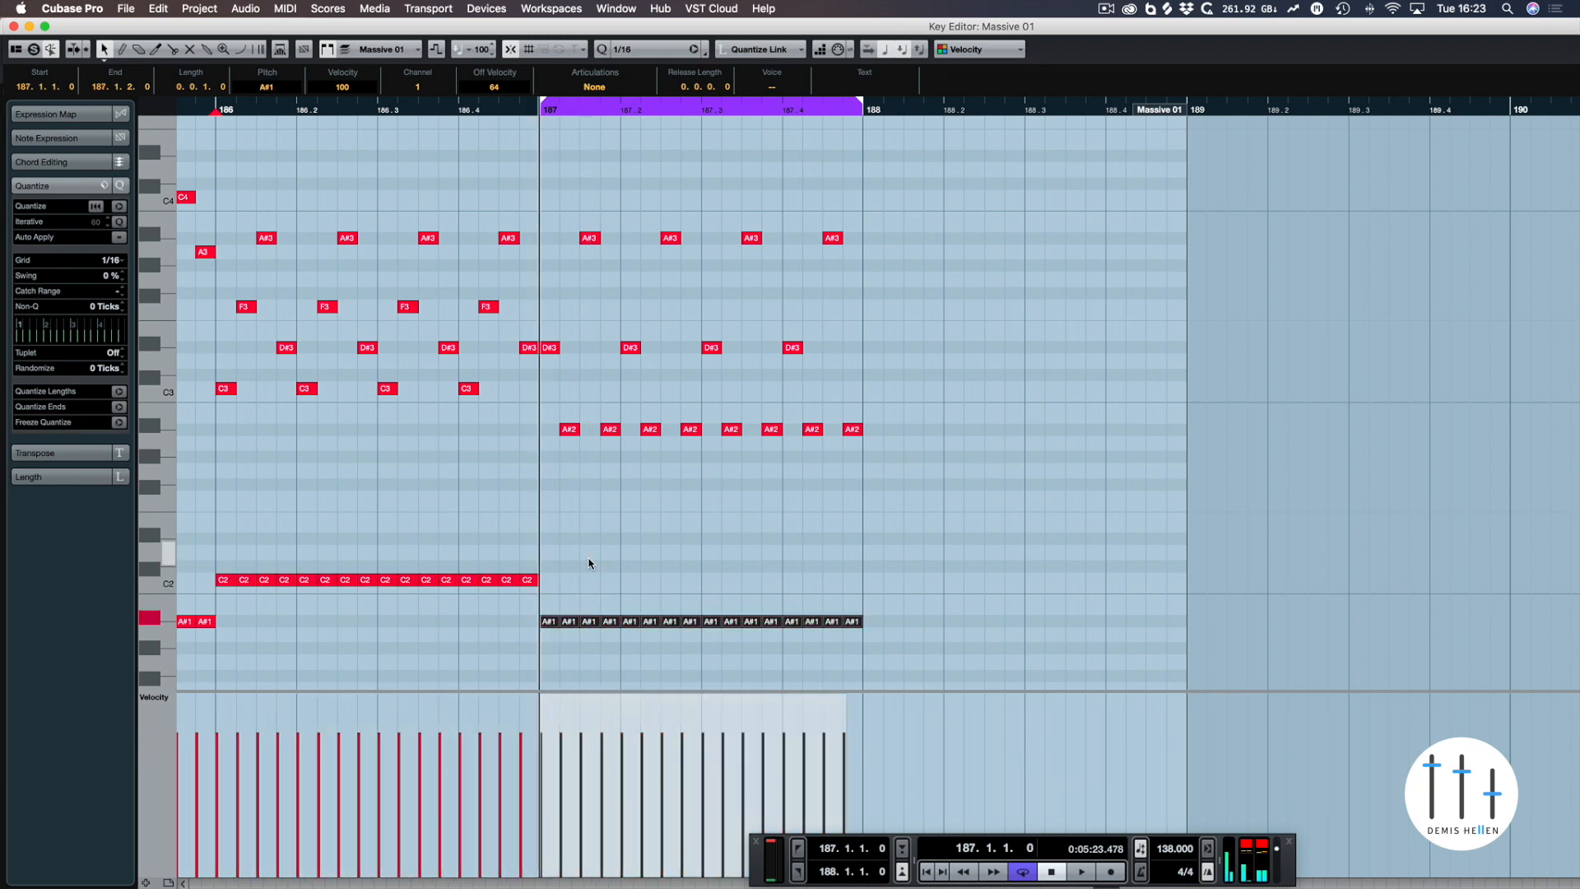
pyautogui.press('space')
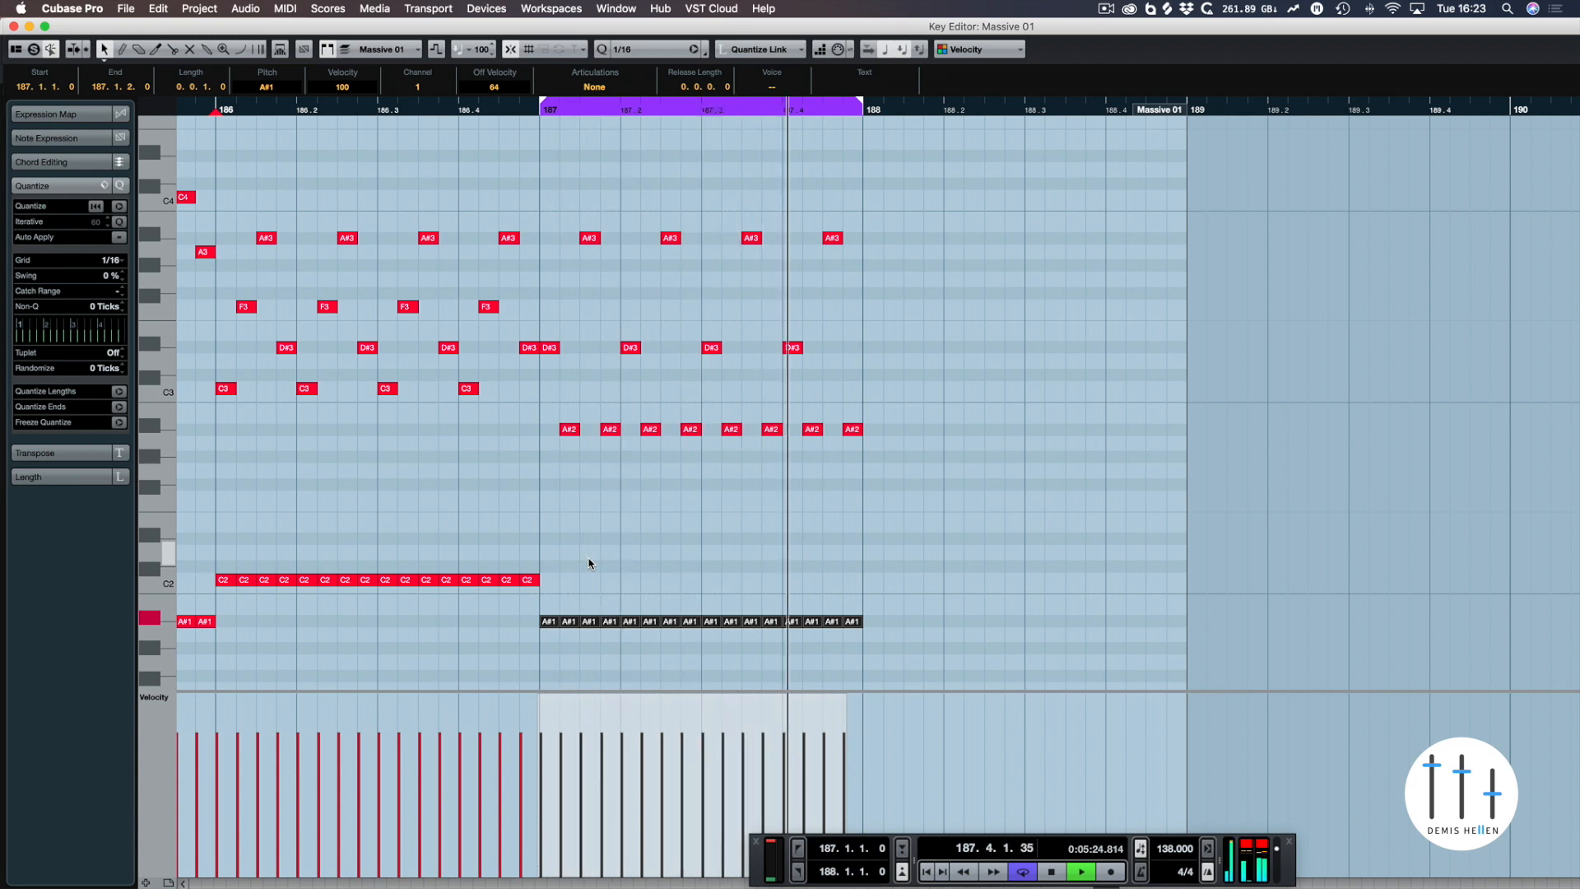
pyautogui.press('space')
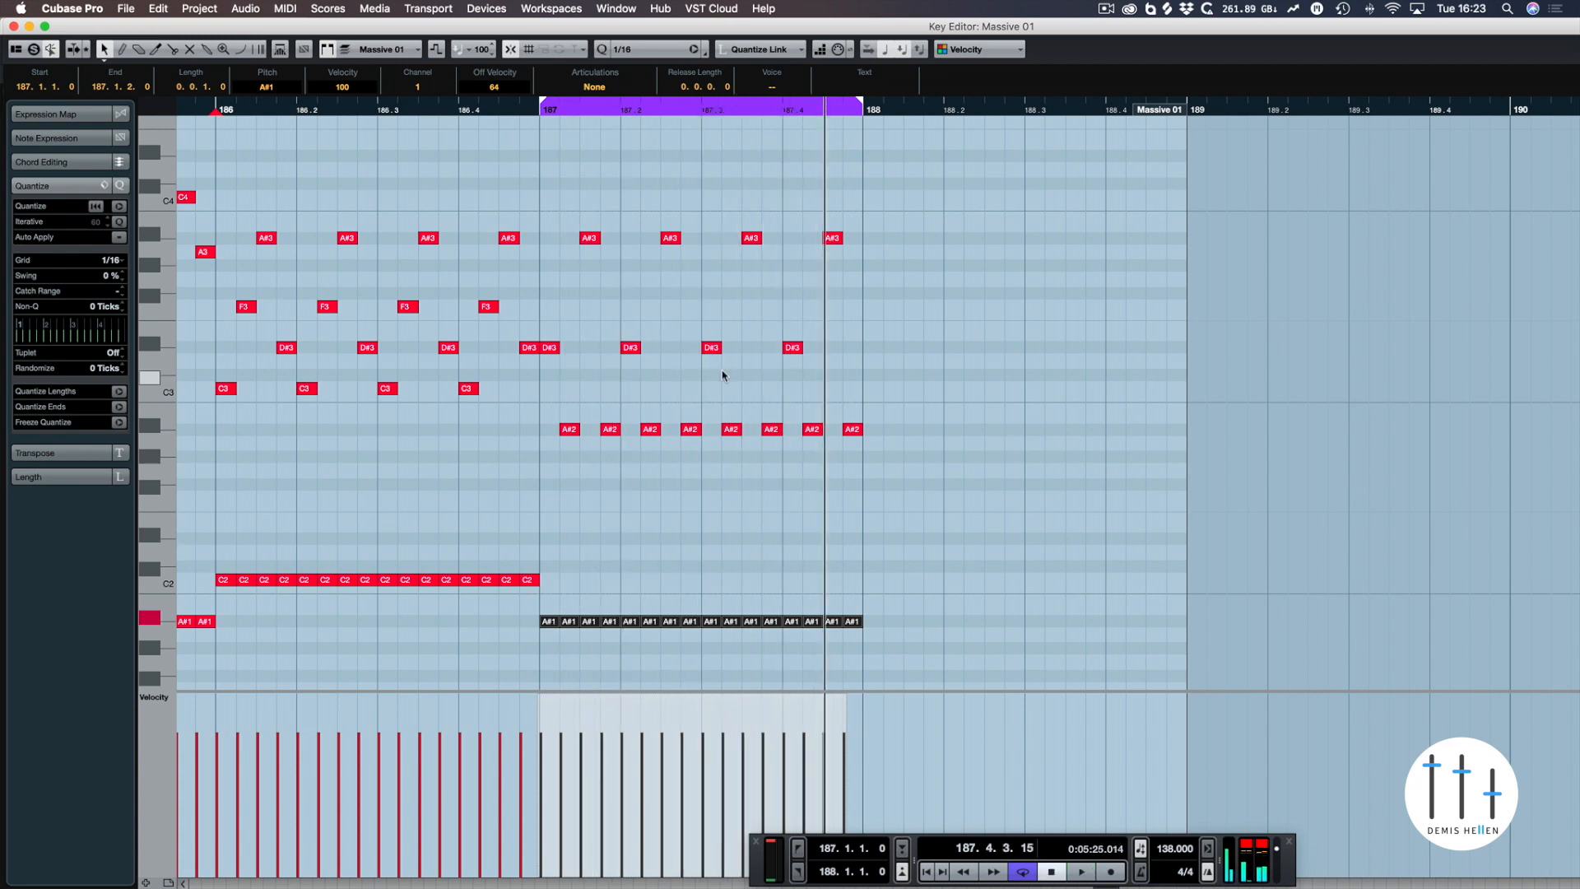
# - Move the loop range to bar 188 and check the Fibonacci list in Safari for the next number's digits
pyautogui.moveTo(921, 194); pyautogui.dragTo(548, 625)
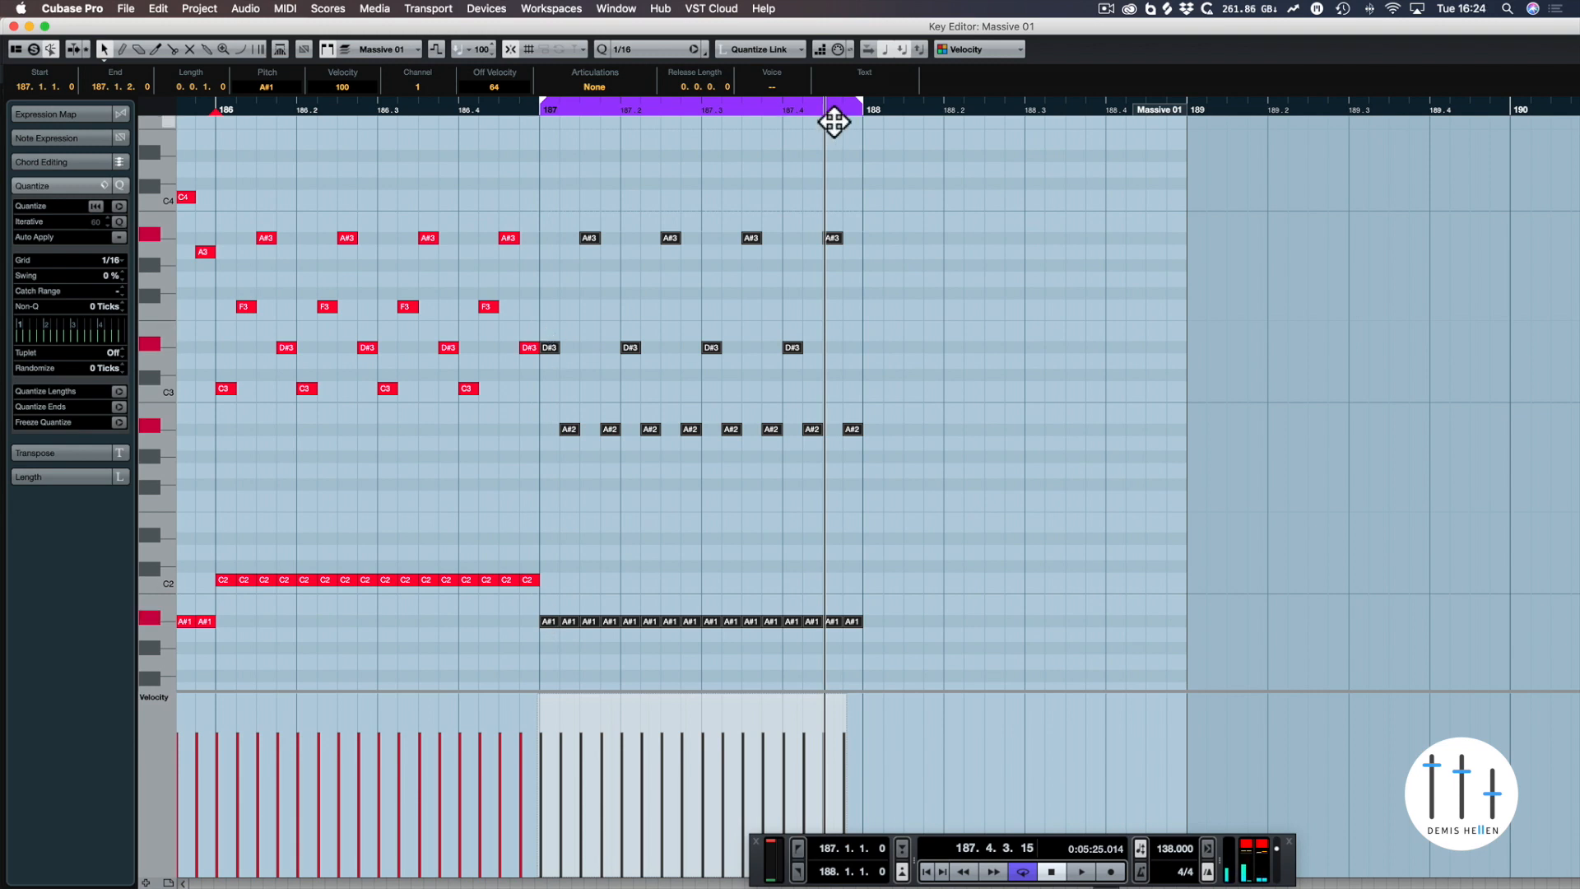
pyautogui.moveTo(834, 121); pyautogui.dragTo(1062, 122)
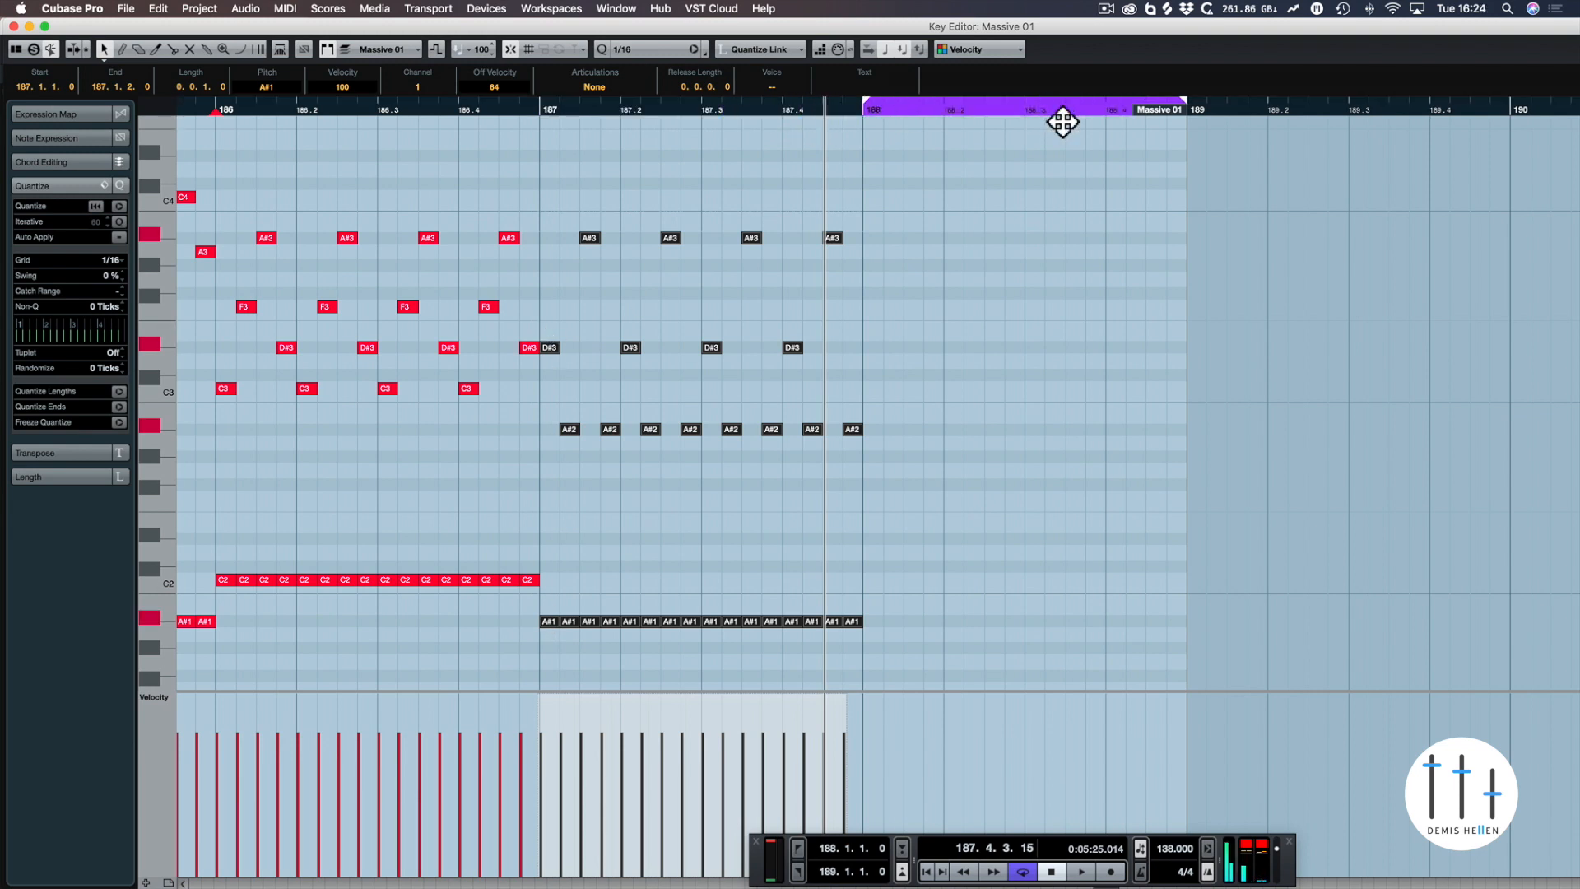
pyautogui.click(1041, 197)
pyautogui.press('super+Tab')
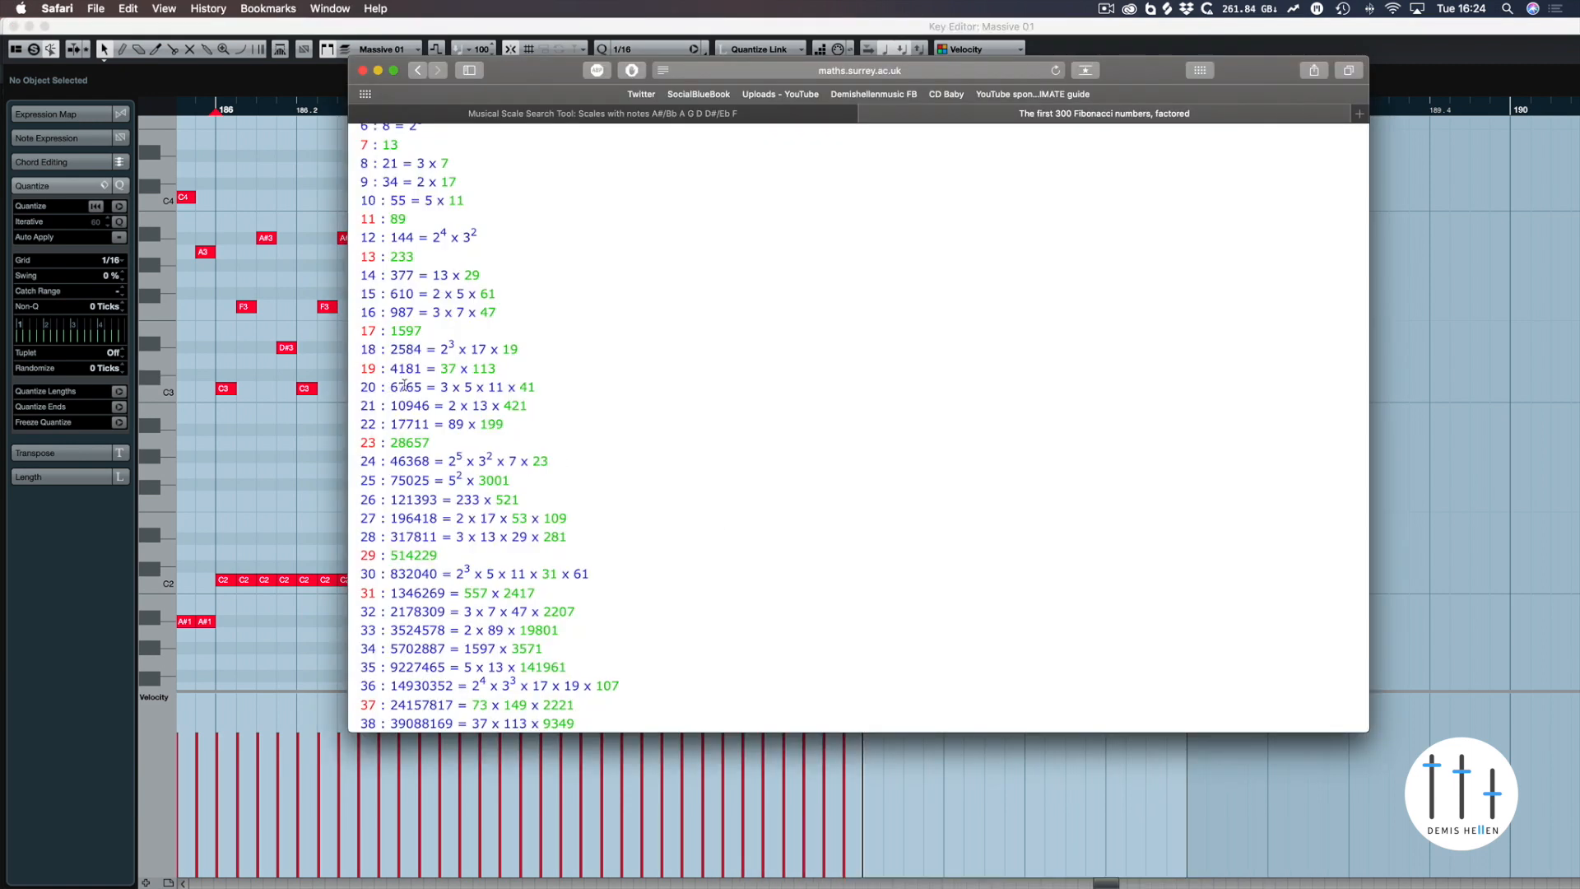
pyautogui.press('super+Tab')
# - Place four consecutive 1/16 notes on C3 at the start of bar 188 and transpose them up seven semitones to G3
pyautogui.moveTo(871, 605); pyautogui.dragTo(873, 385)
pyautogui.moveTo(1019, 349); pyautogui.dragTo(878, 398)
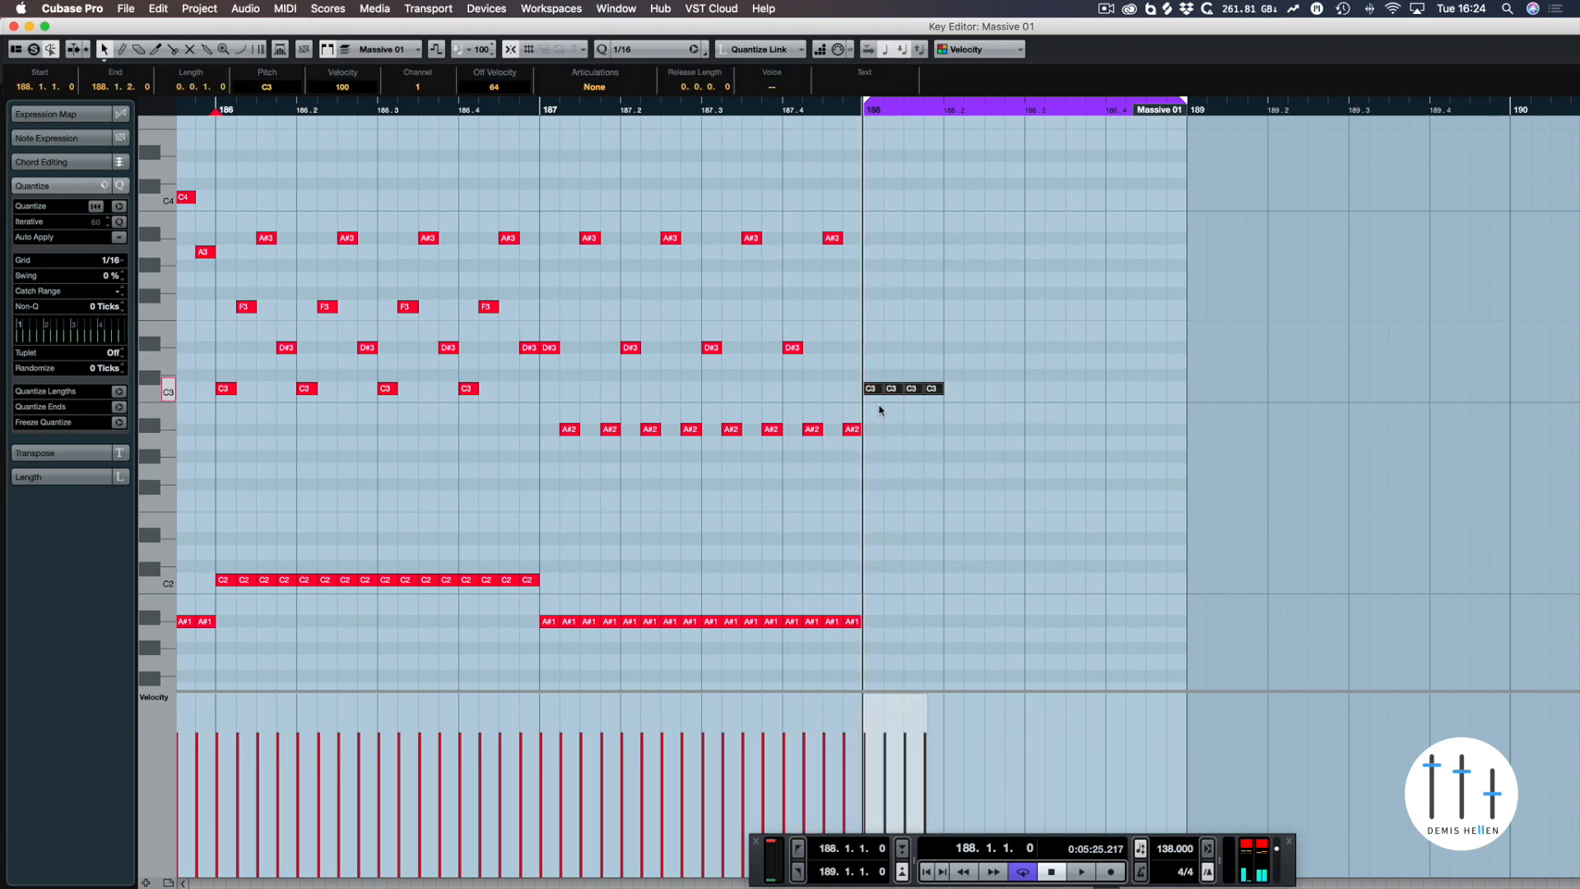
pyautogui.press('Up')
pyautogui.press('Up')
pyautogui.press('Up')
pyautogui.press('Up')
pyautogui.press('Up')
pyautogui.press('Up')
pyautogui.press('Up')
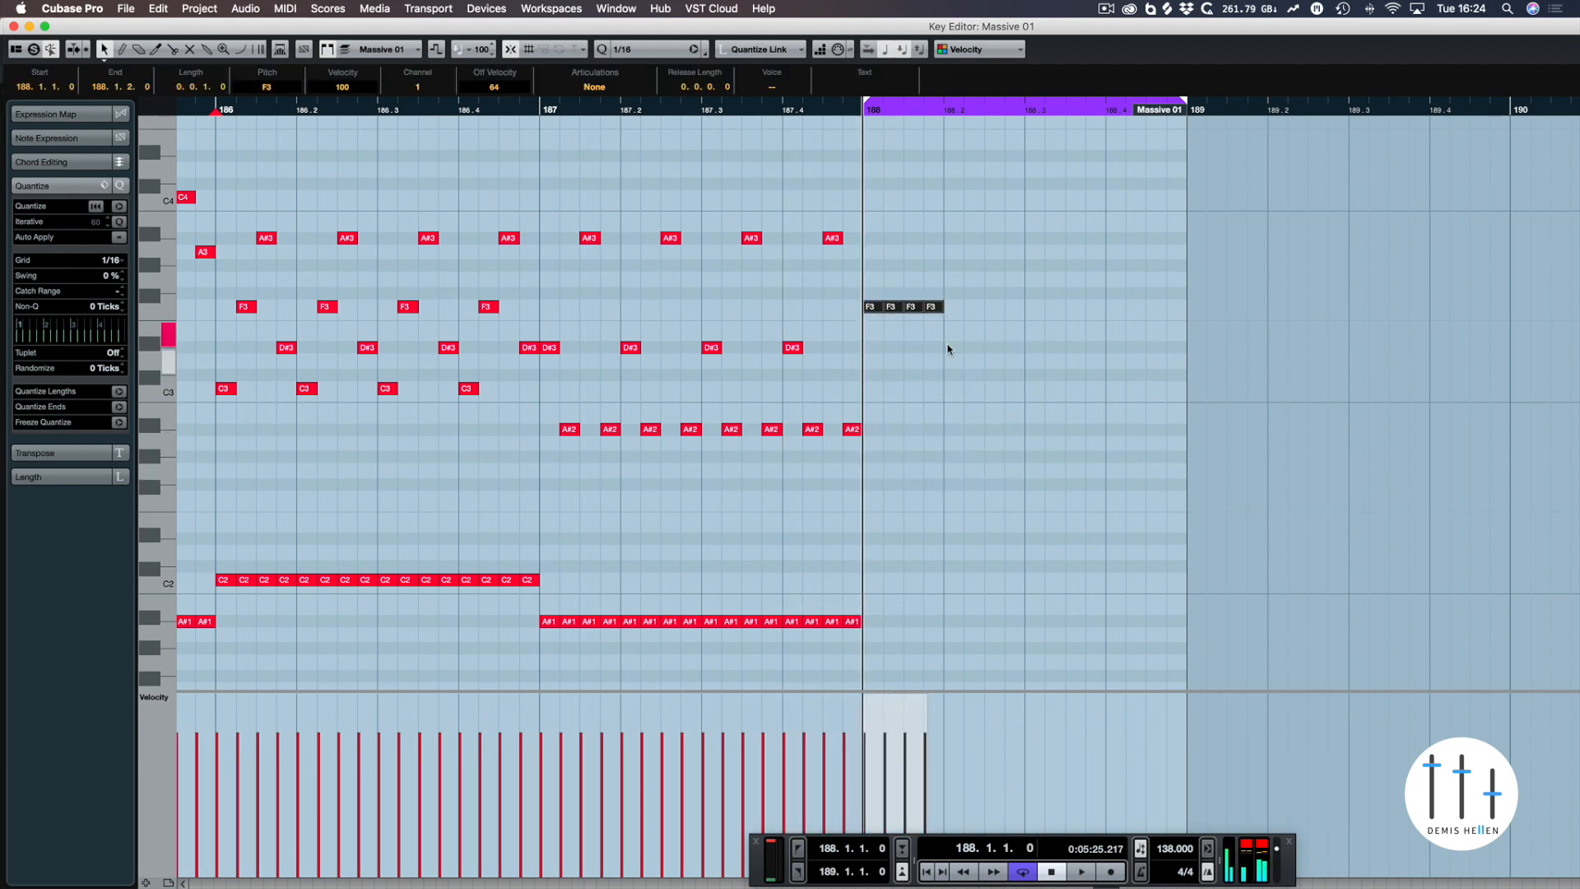
# - Raise the second note in bar 188 to A3 and lower the fourth note to F3
pyautogui.click(955, 296)
pyautogui.press('Up')
pyautogui.press('Up')
pyautogui.moveTo(889, 282); pyautogui.dragTo(941, 292)
pyautogui.press('Down')
pyautogui.press('Down')
pyautogui.press('Up')
pyautogui.press('Up')
pyautogui.press('Down')
pyautogui.press('Down')
pyautogui.press('Down')
pyautogui.press('Down')
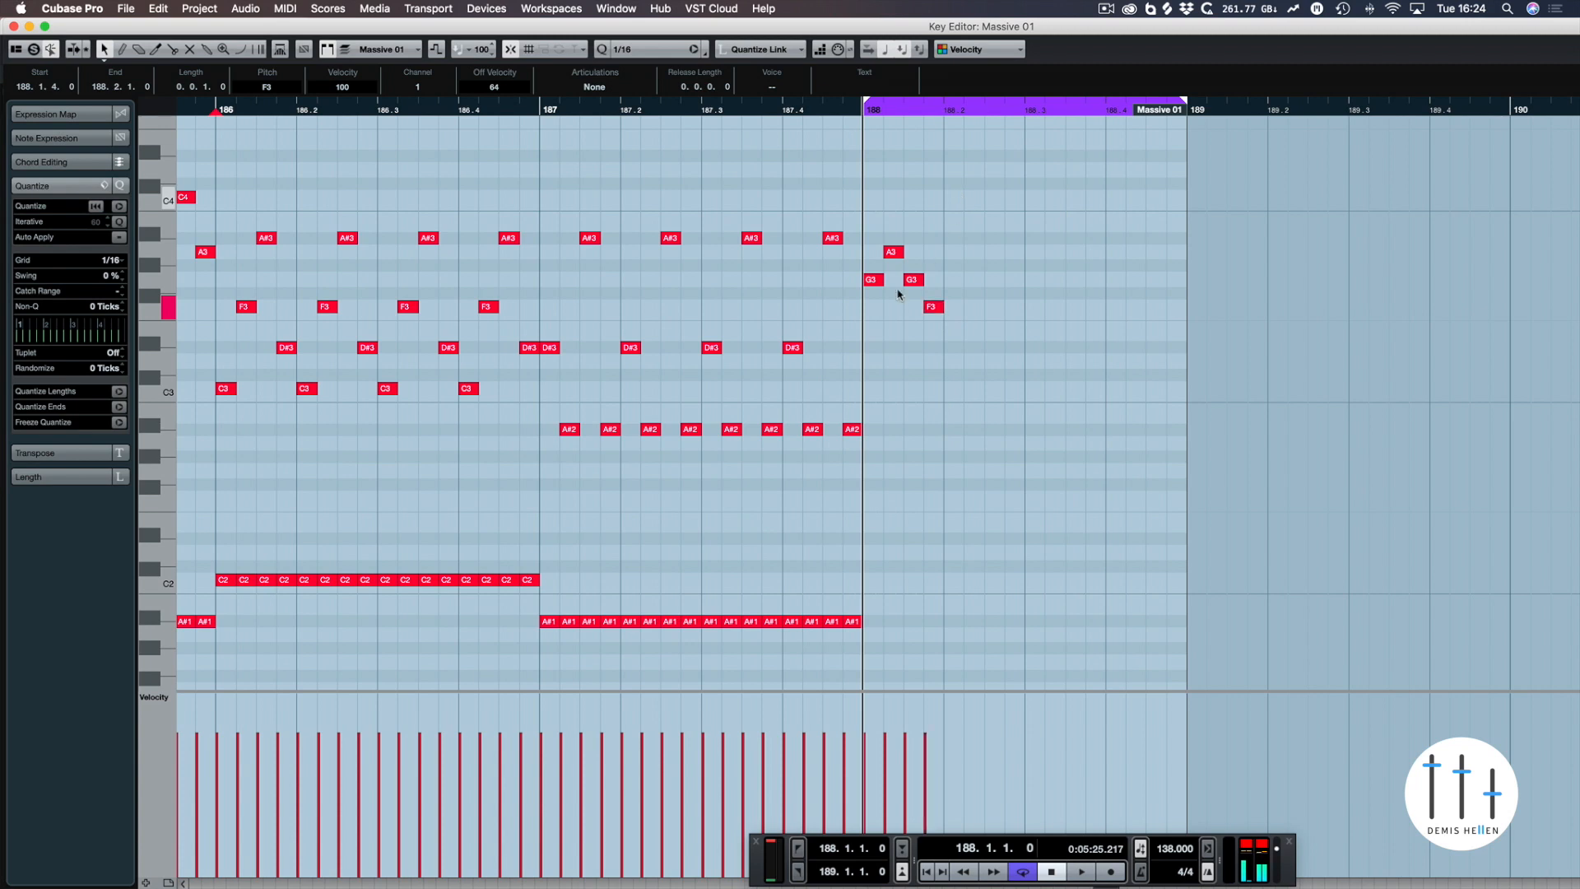
# - Duplicate the four-note G3–A3–G3–F3 pattern three times to fill bar 188 and play the loop
pyautogui.moveTo(963, 194); pyautogui.dragTo(881, 344)
pyautogui.hotkey('ctrl', 'd')
pyautogui.hotkey('ctrl', 'd')
pyautogui.hotkey('ctrl', 'd')
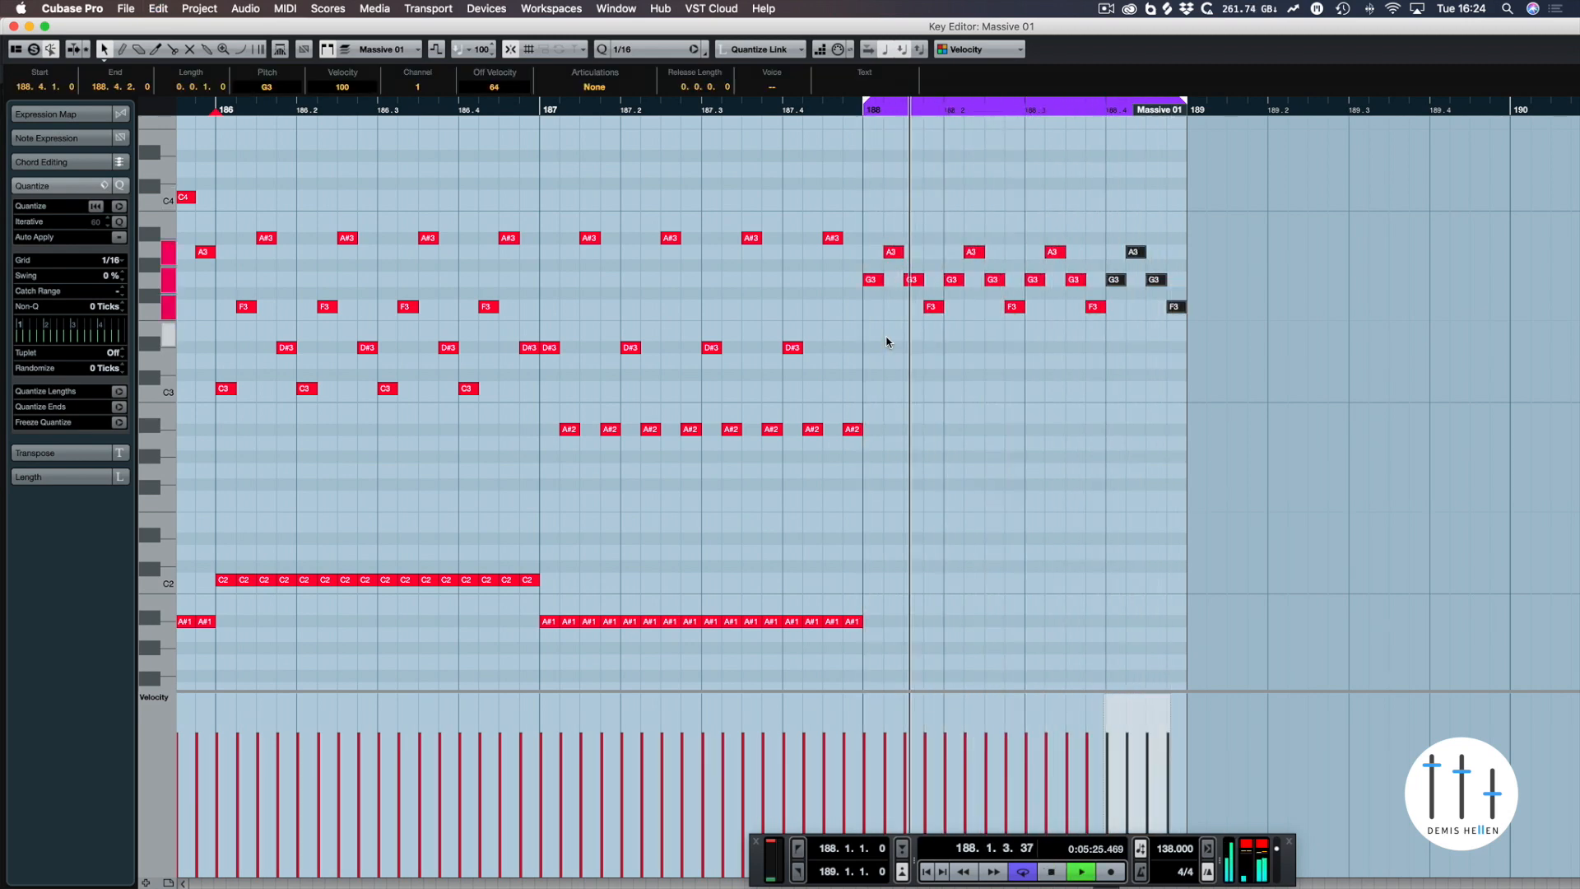
pyautogui.press('space')
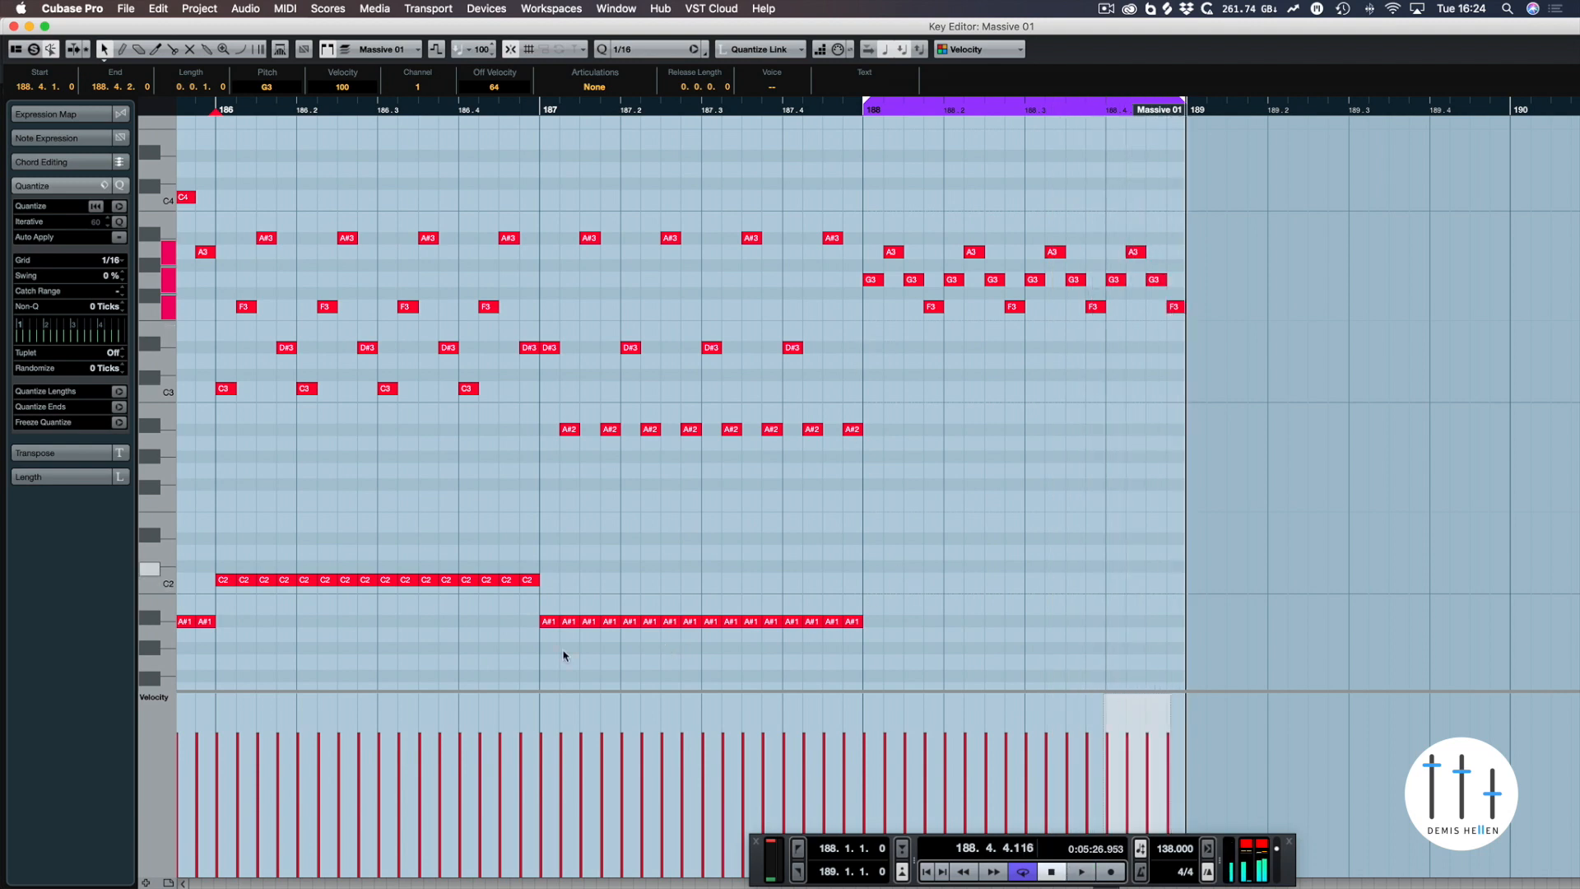
# - Duplicate bar 187's A#1 bass notes into bar 188, raise the copies to F2, and play the loop
pyautogui.moveTo(865, 576); pyautogui.dragTo(551, 644)
pyautogui.hotkey('ctrl', 'd')
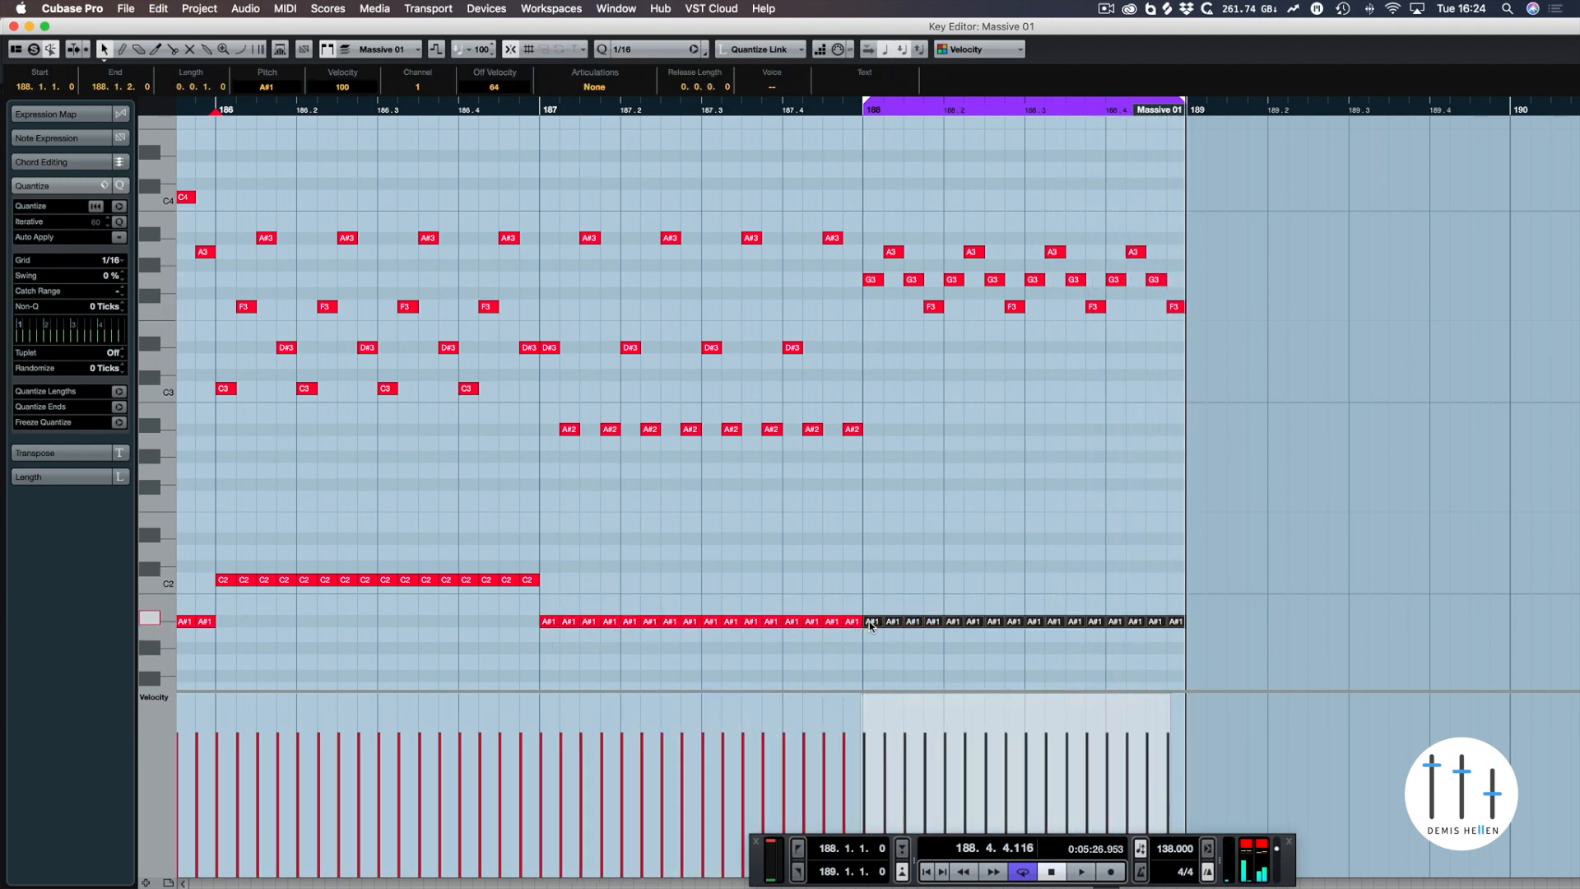
pyautogui.moveTo(871, 621); pyautogui.dragTo(871, 502)
pyautogui.press('space')
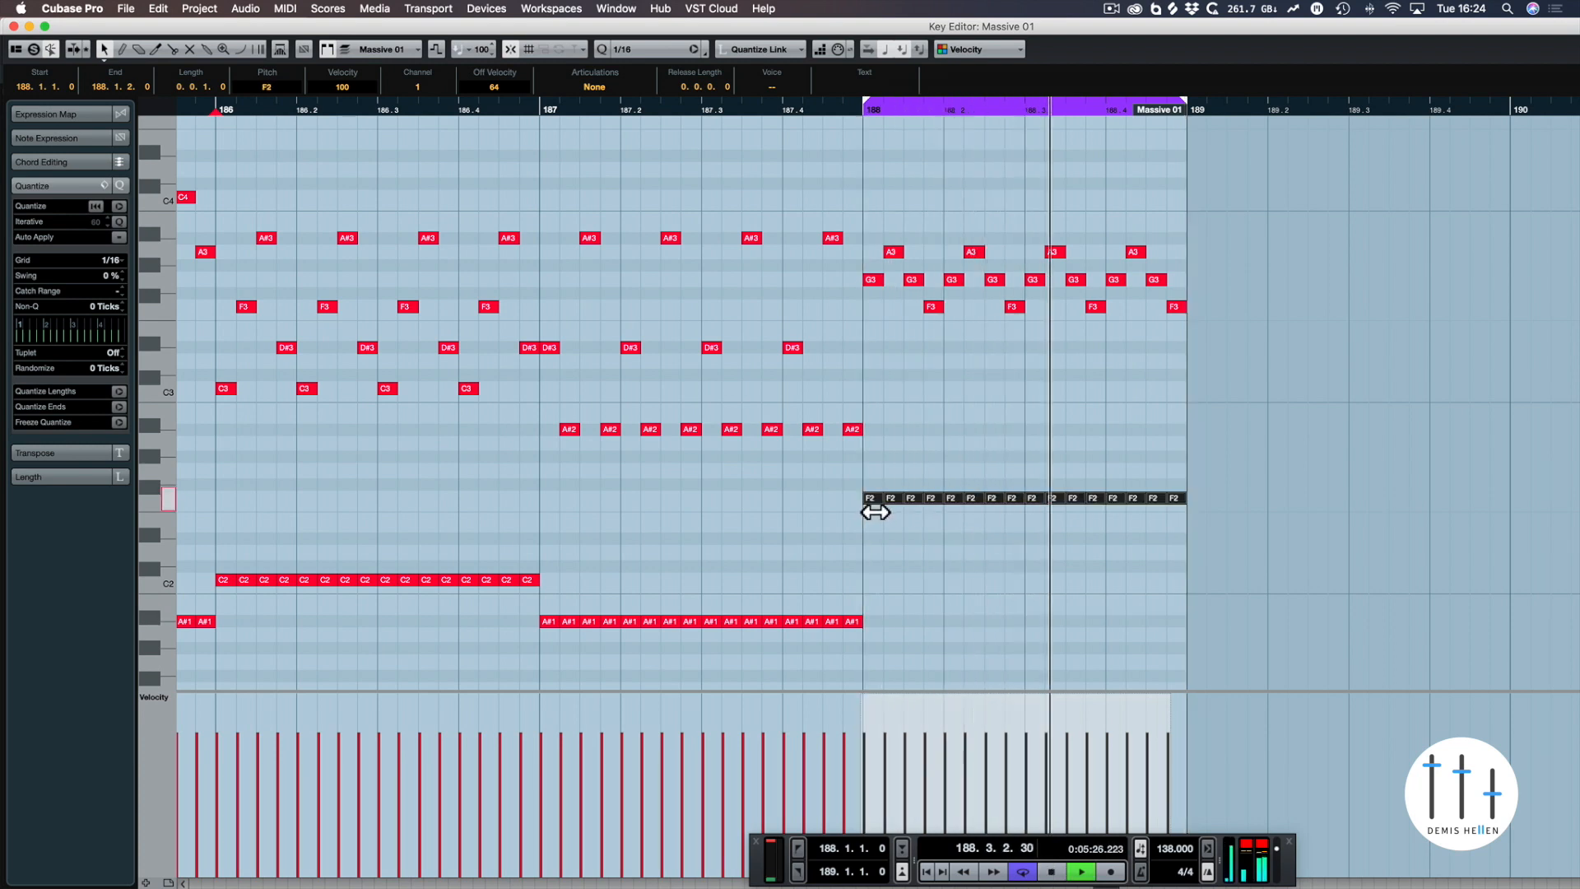
# - Play the whole four-bar sequence from the start of bar 185
pyautogui.press('g')
pyautogui.press('g')
pyautogui.press('g')
pyautogui.press('g')
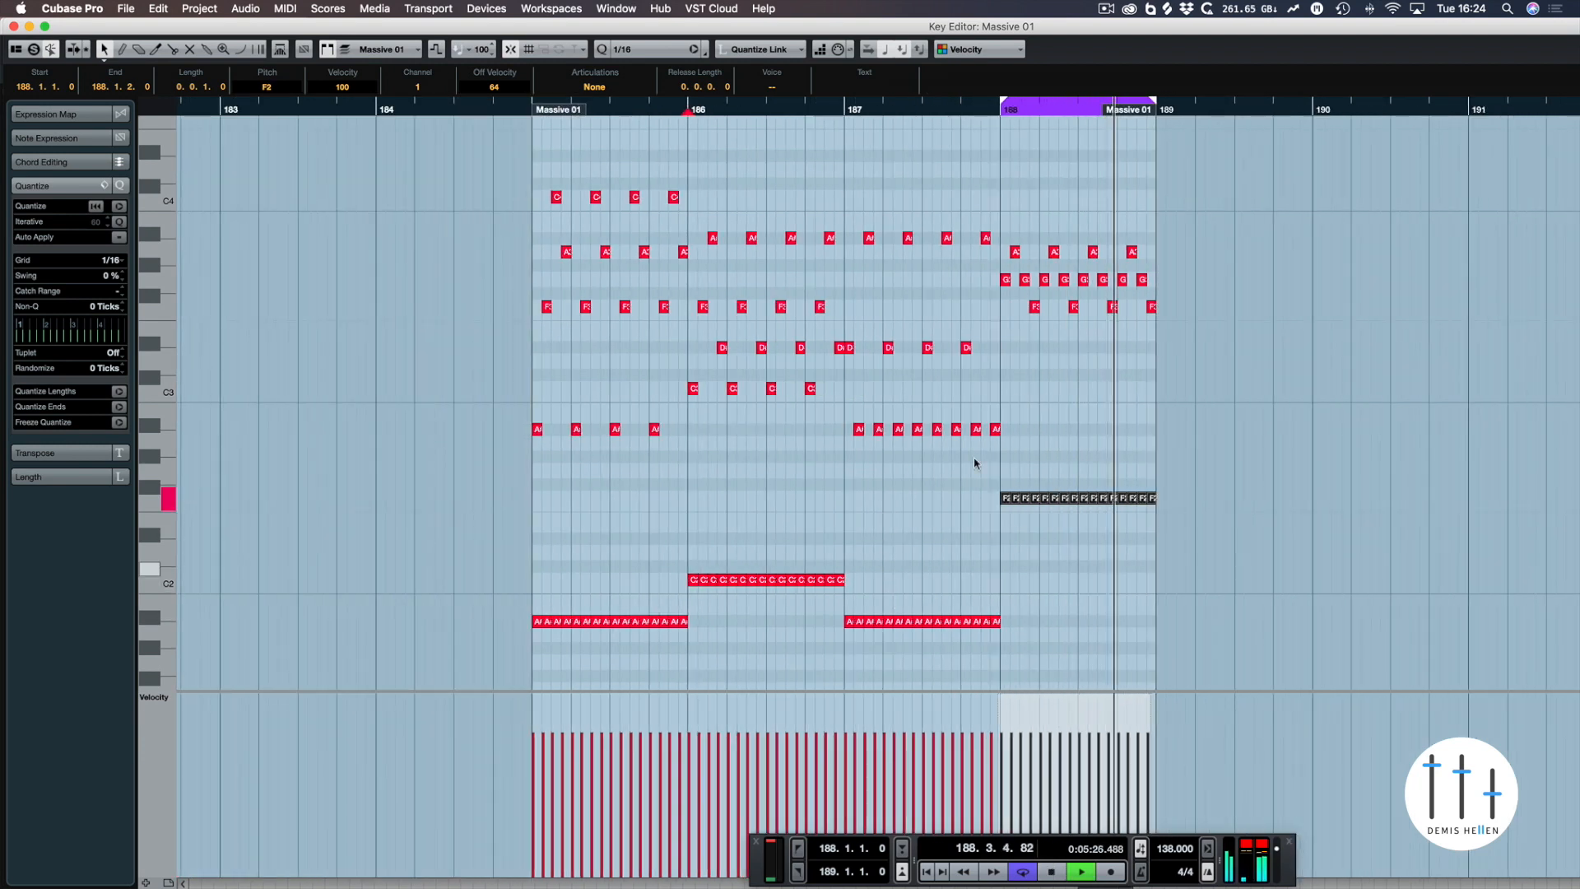
pyautogui.press('space')
pyautogui.click(527, 103)
pyautogui.press('space')
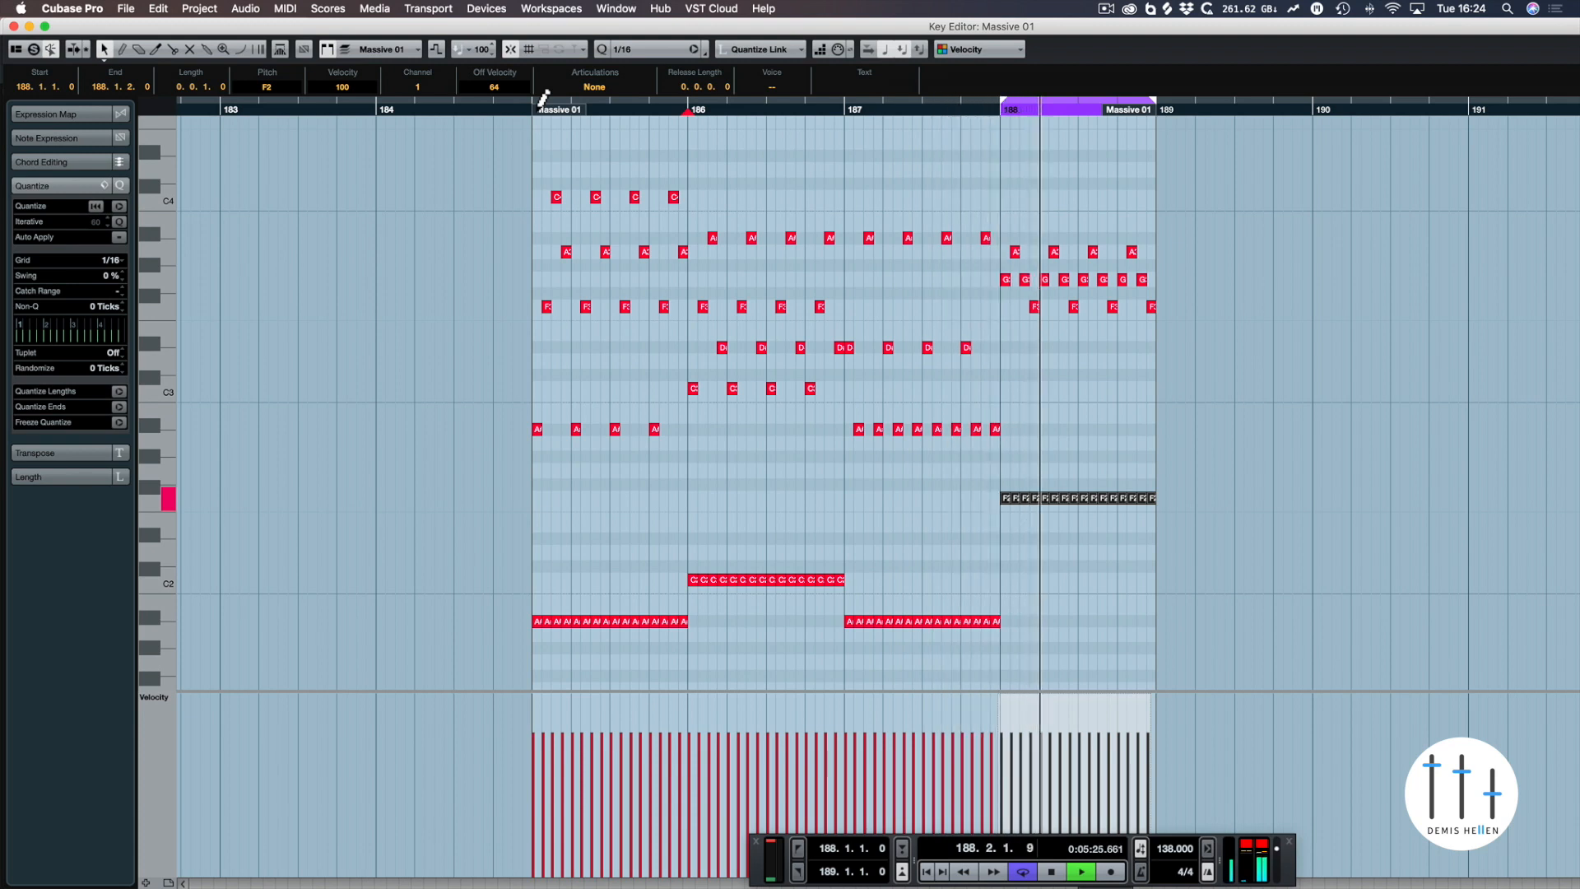
pyautogui.press('space')
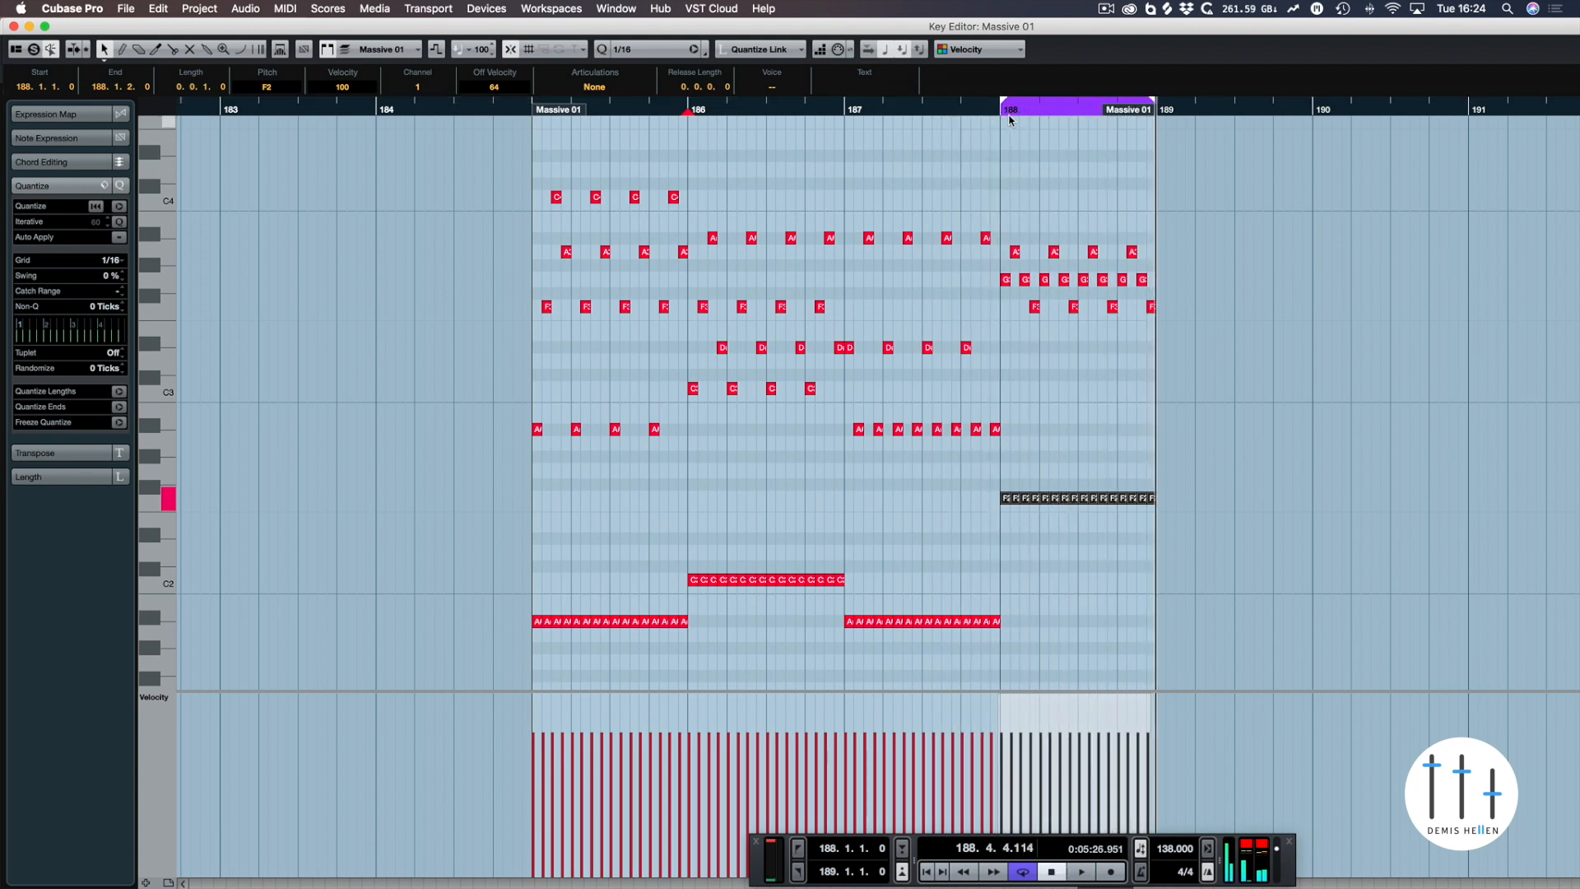
# - Set the loop range to bars 185–186 and play it after checking the digits in the Fibonacci list
pyautogui.click(541, 112)
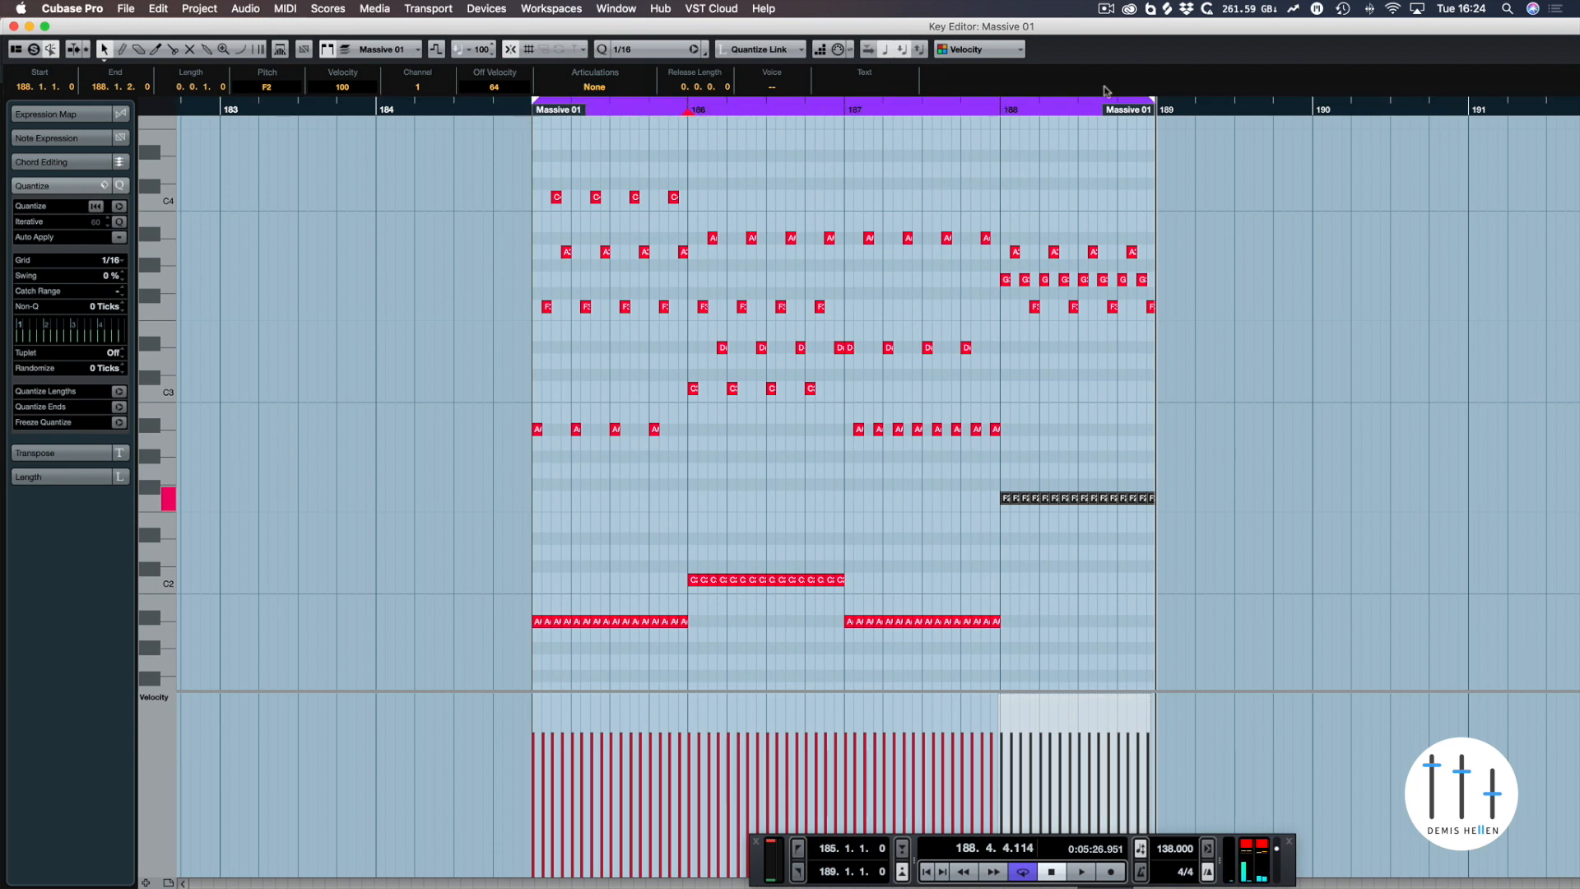
pyautogui.moveTo(1155, 107); pyautogui.dragTo(879, 109)
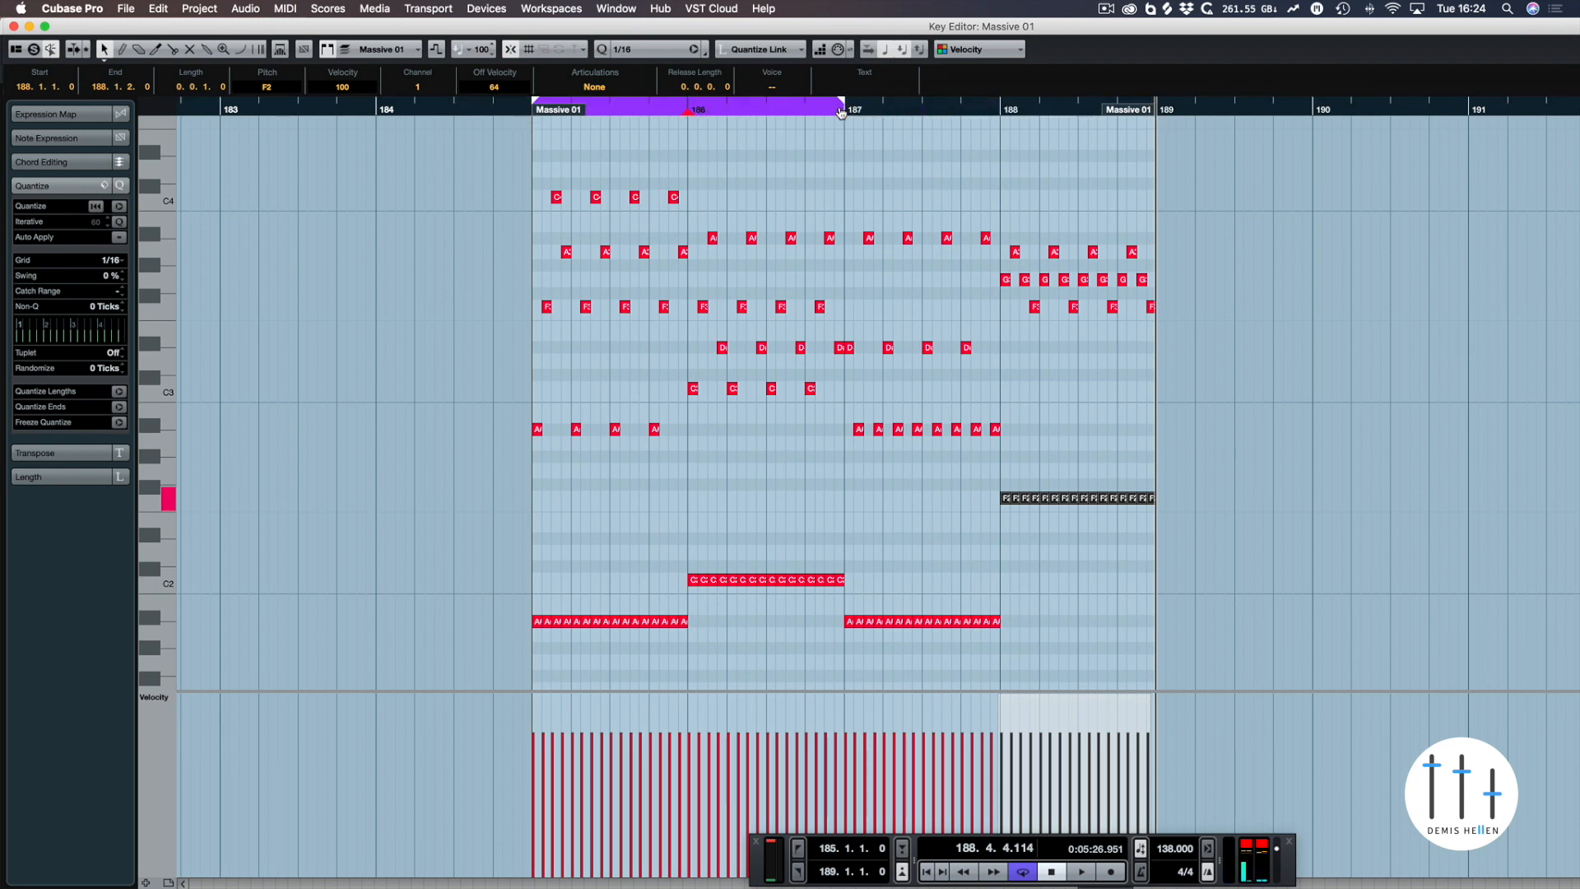
pyautogui.click(815, 144)
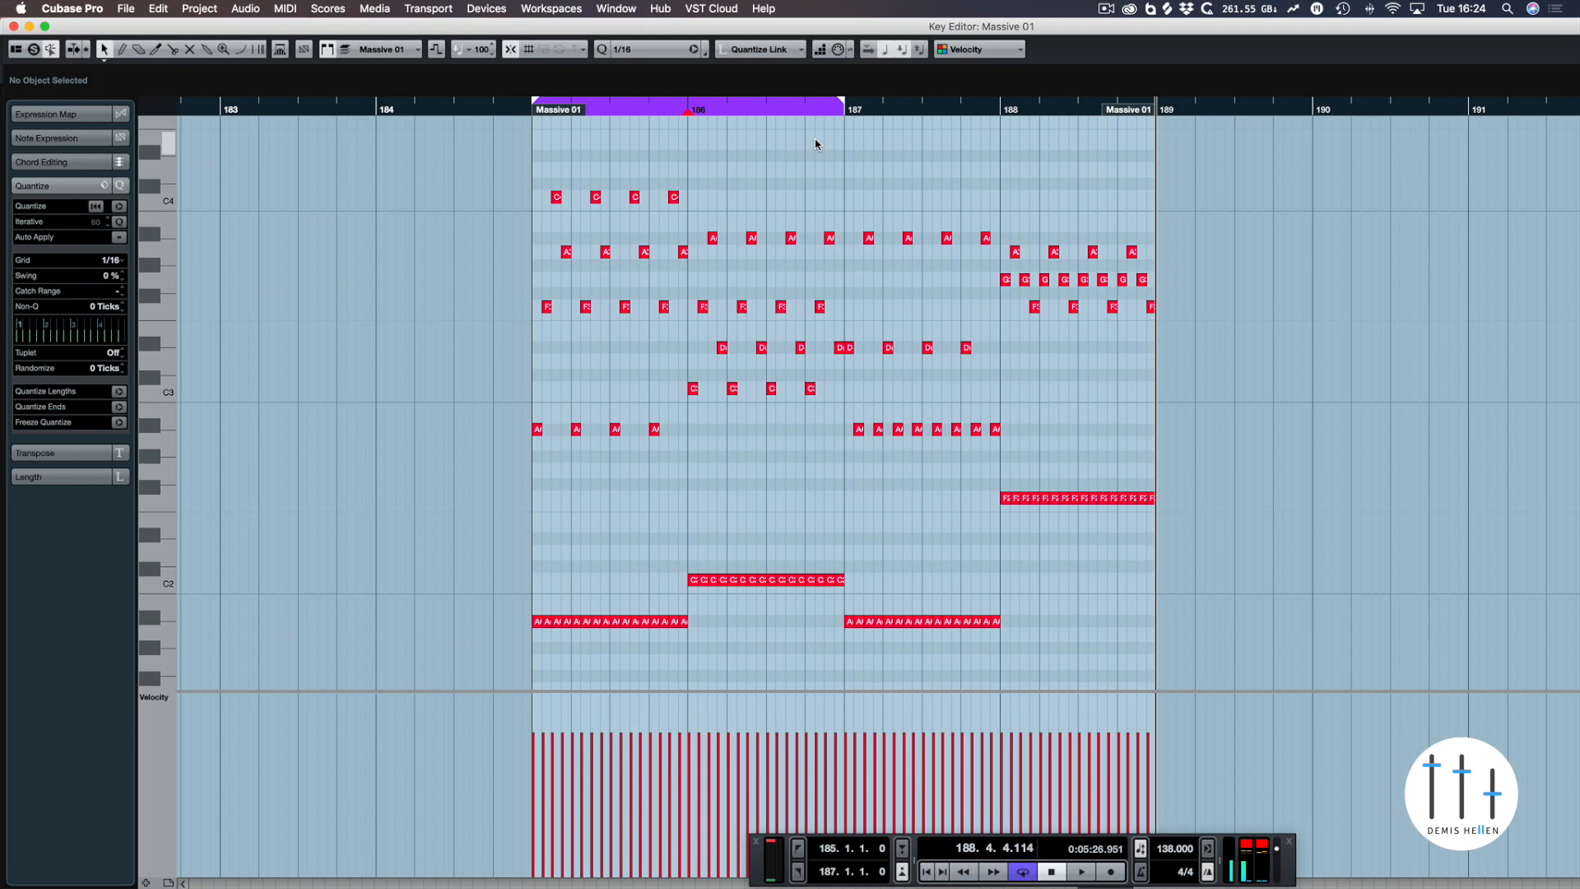
pyautogui.press('super+Tab')
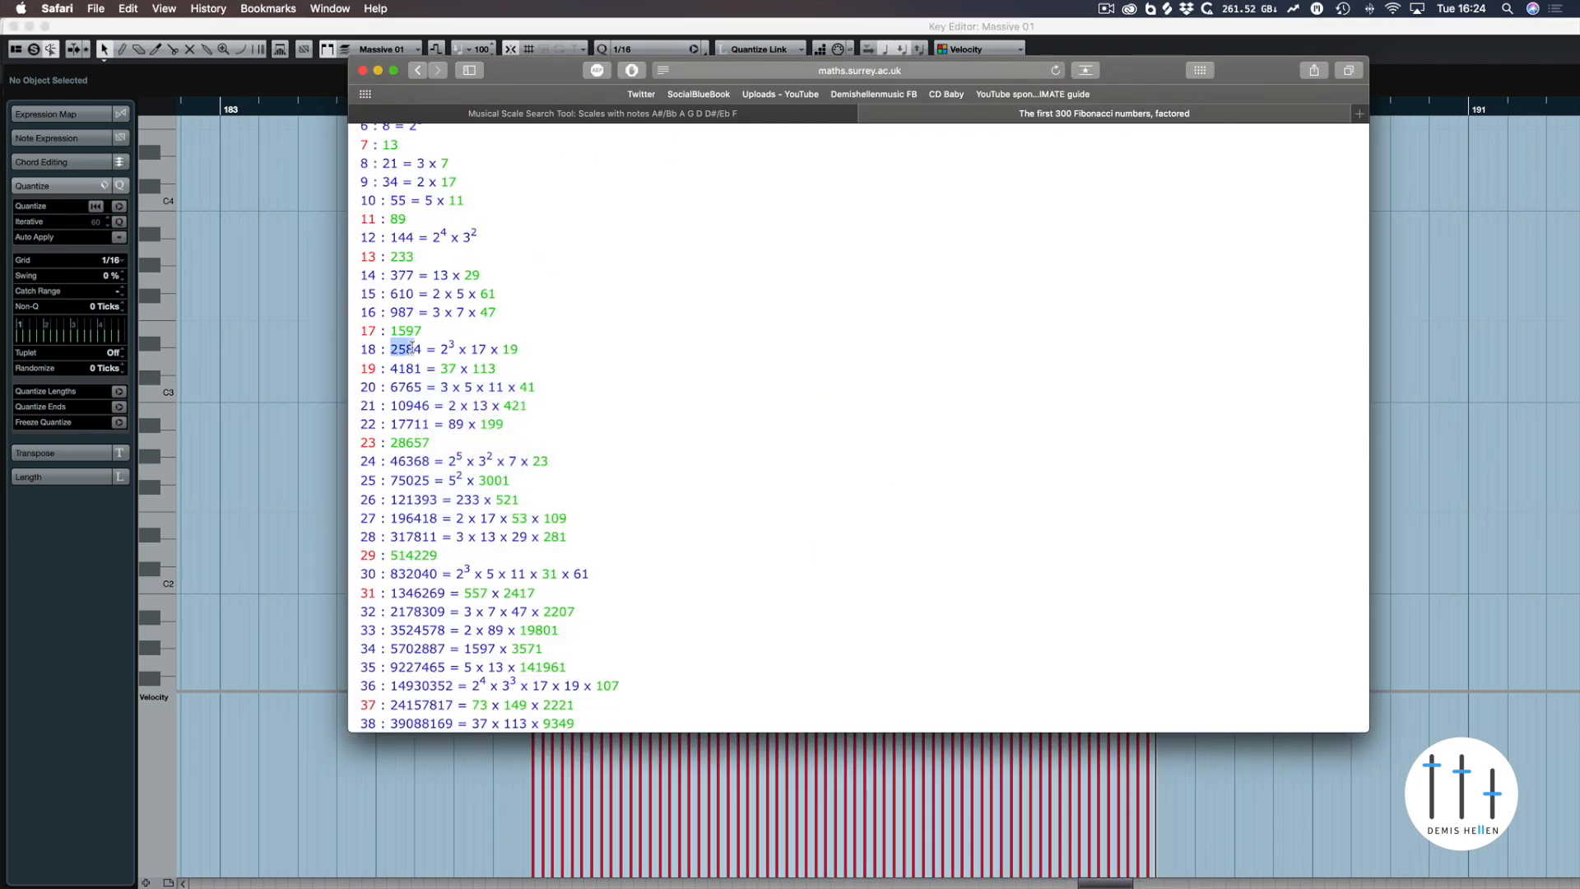
pyautogui.press('super+Tab')
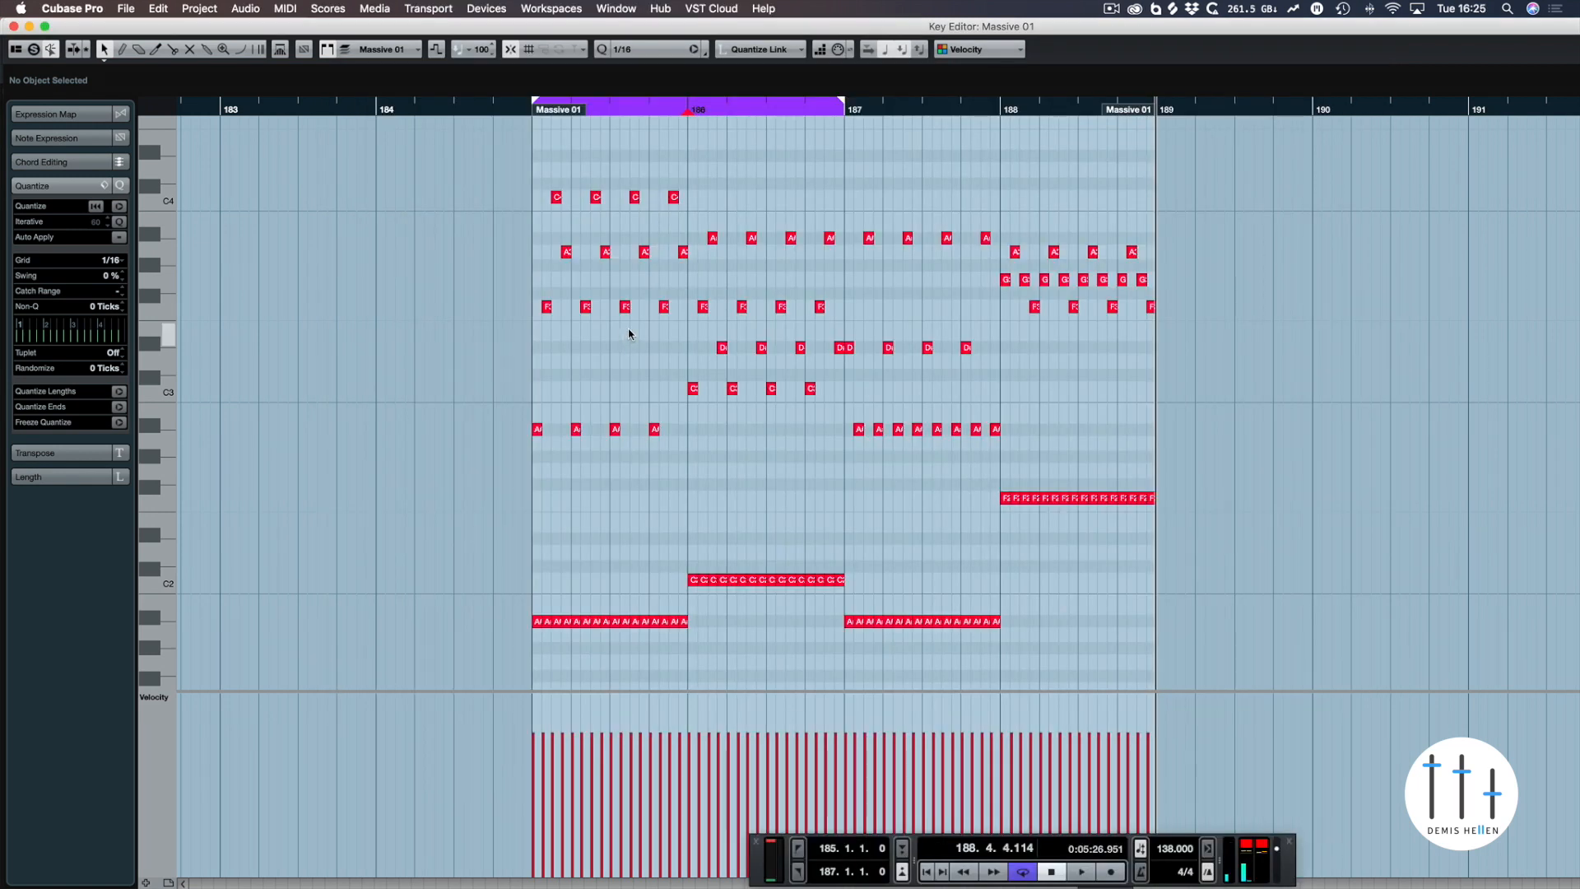
pyautogui.press('space')
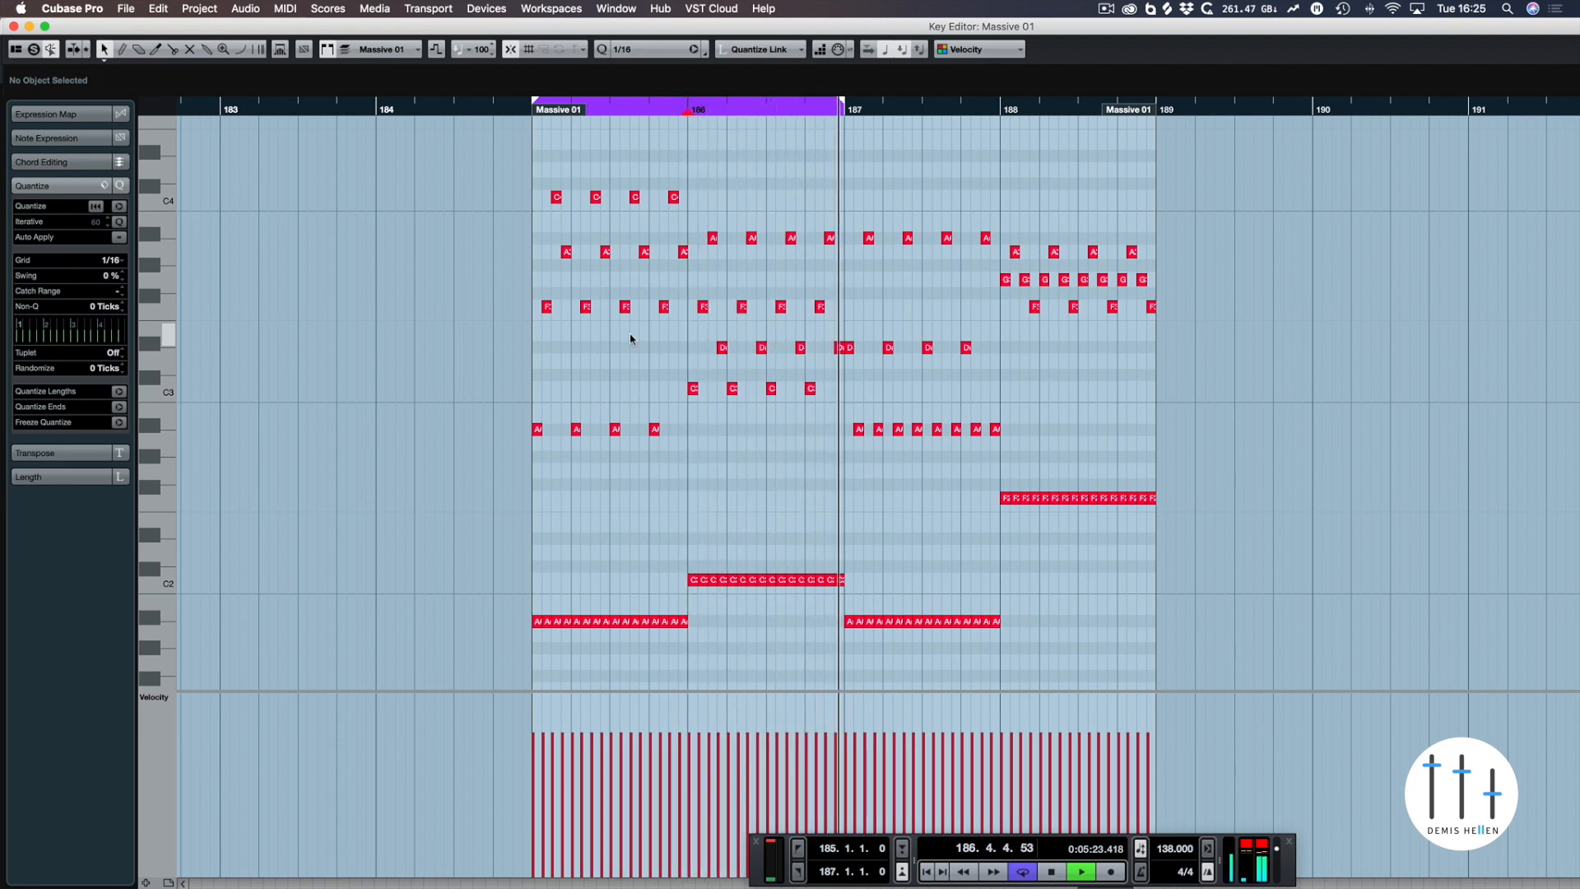
# - Move the loop range to bars 187–188 and transpose bar 187's bass notes down three semitones to G1
pyautogui.moveTo(670, 106); pyautogui.dragTo(984, 105)
pyautogui.press('space')
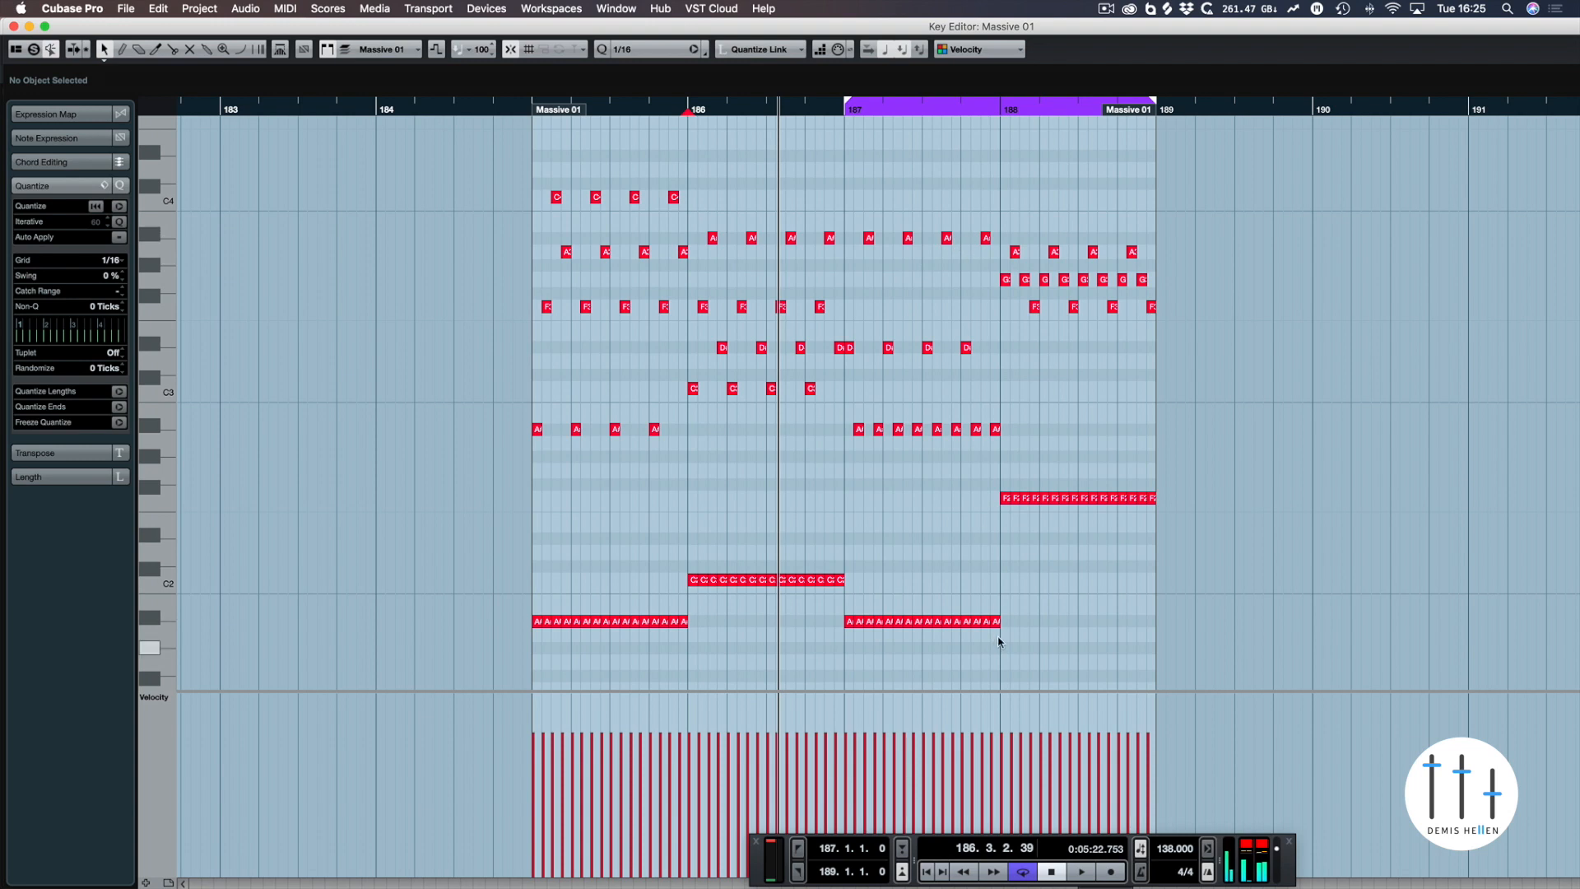
pyautogui.moveTo(875, 623); pyautogui.dragTo(814, 632)
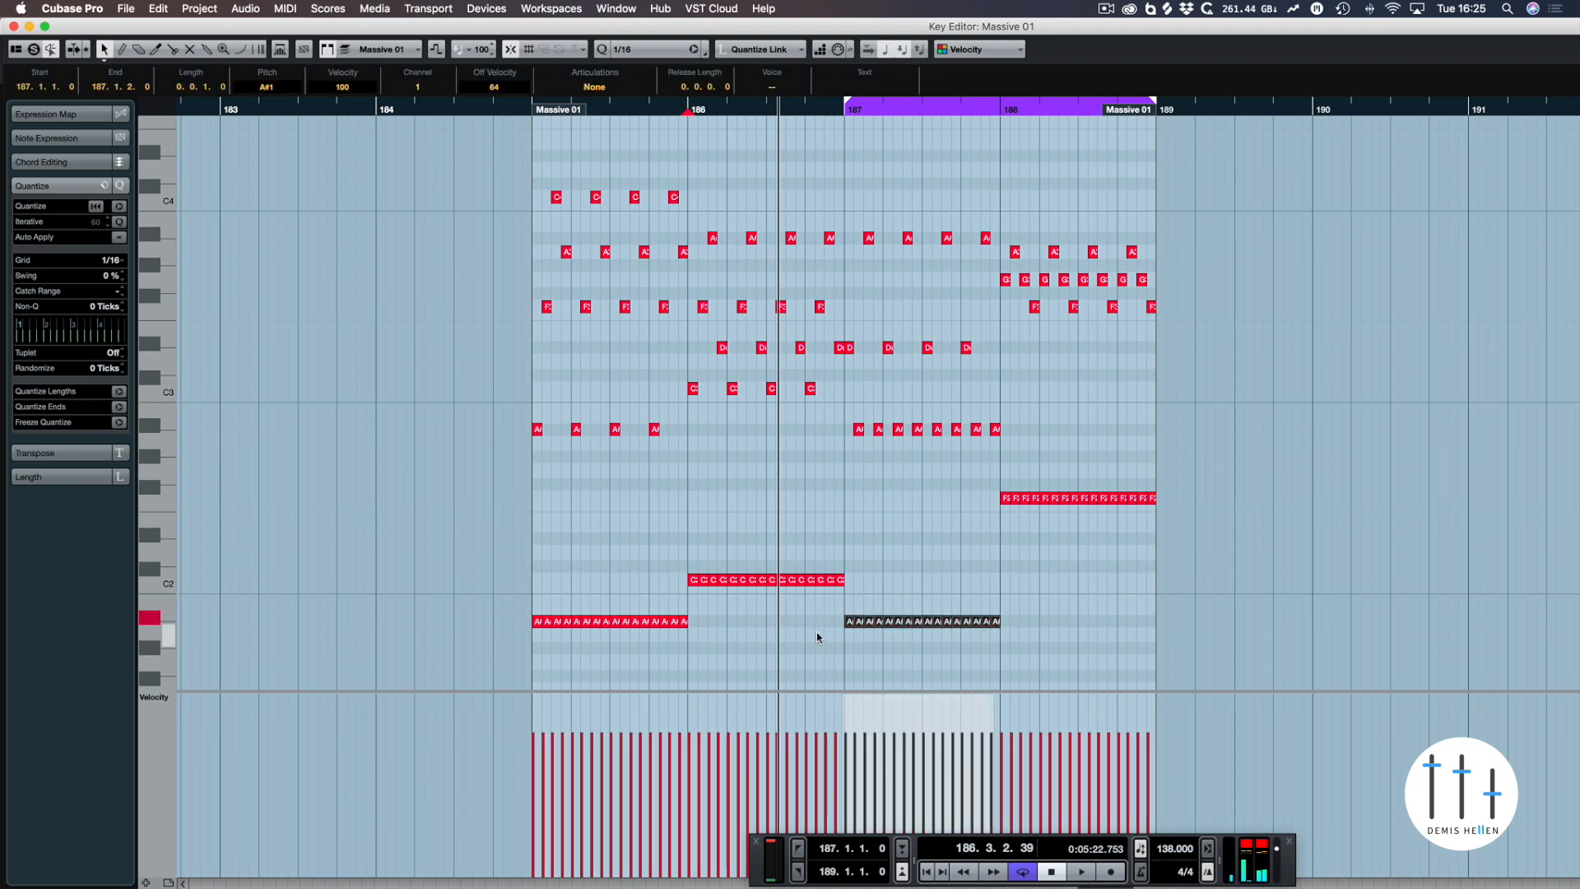
pyautogui.moveTo(1064, 607); pyautogui.dragTo(802, 631)
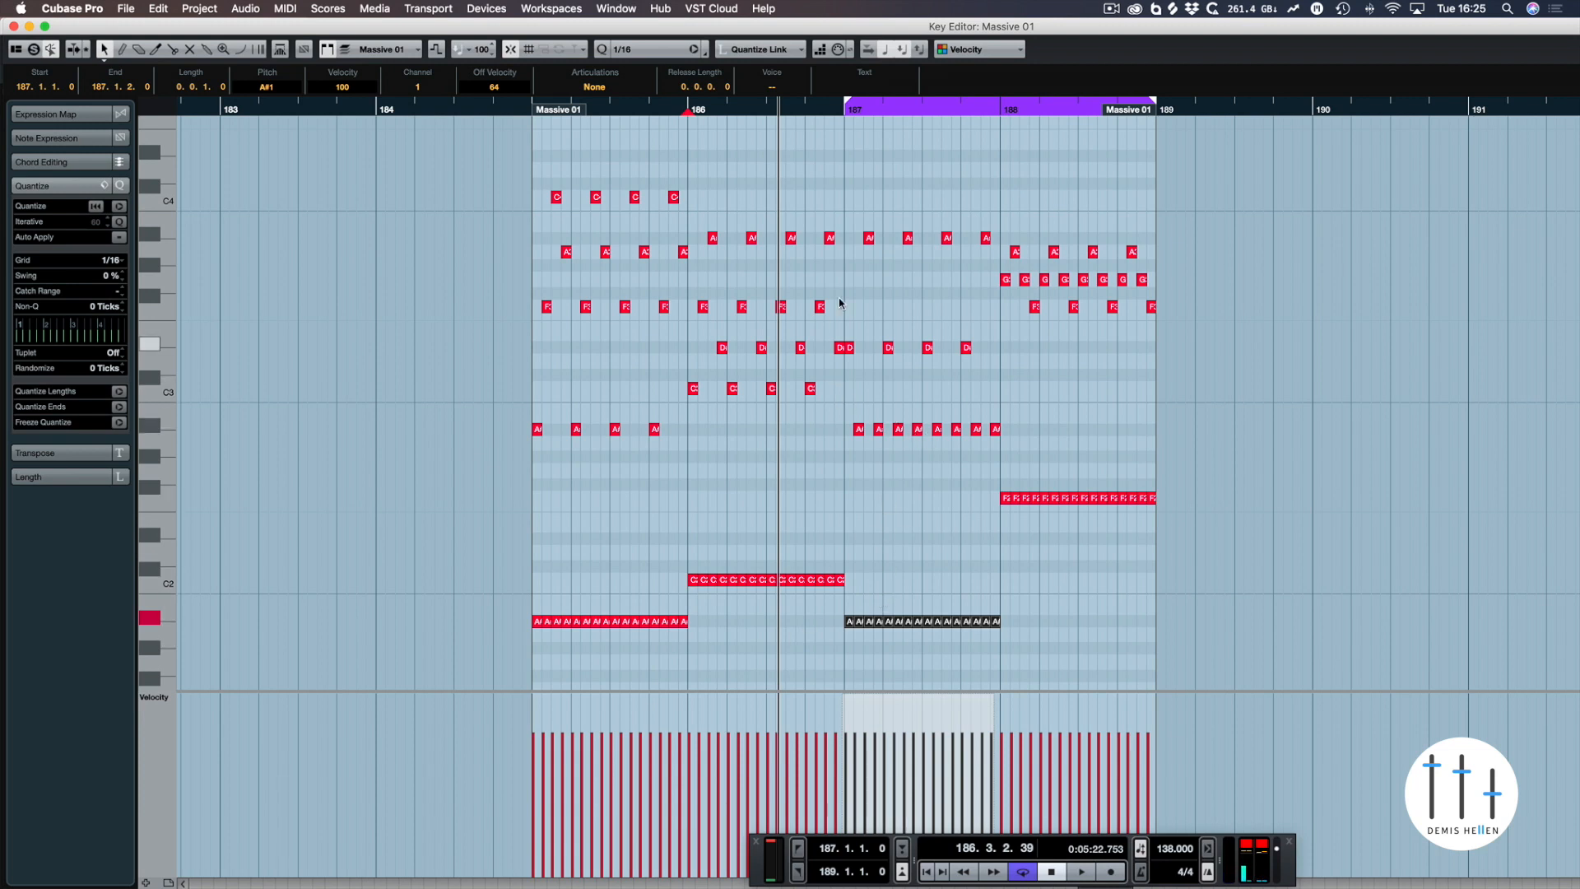
pyautogui.click(905, 283)
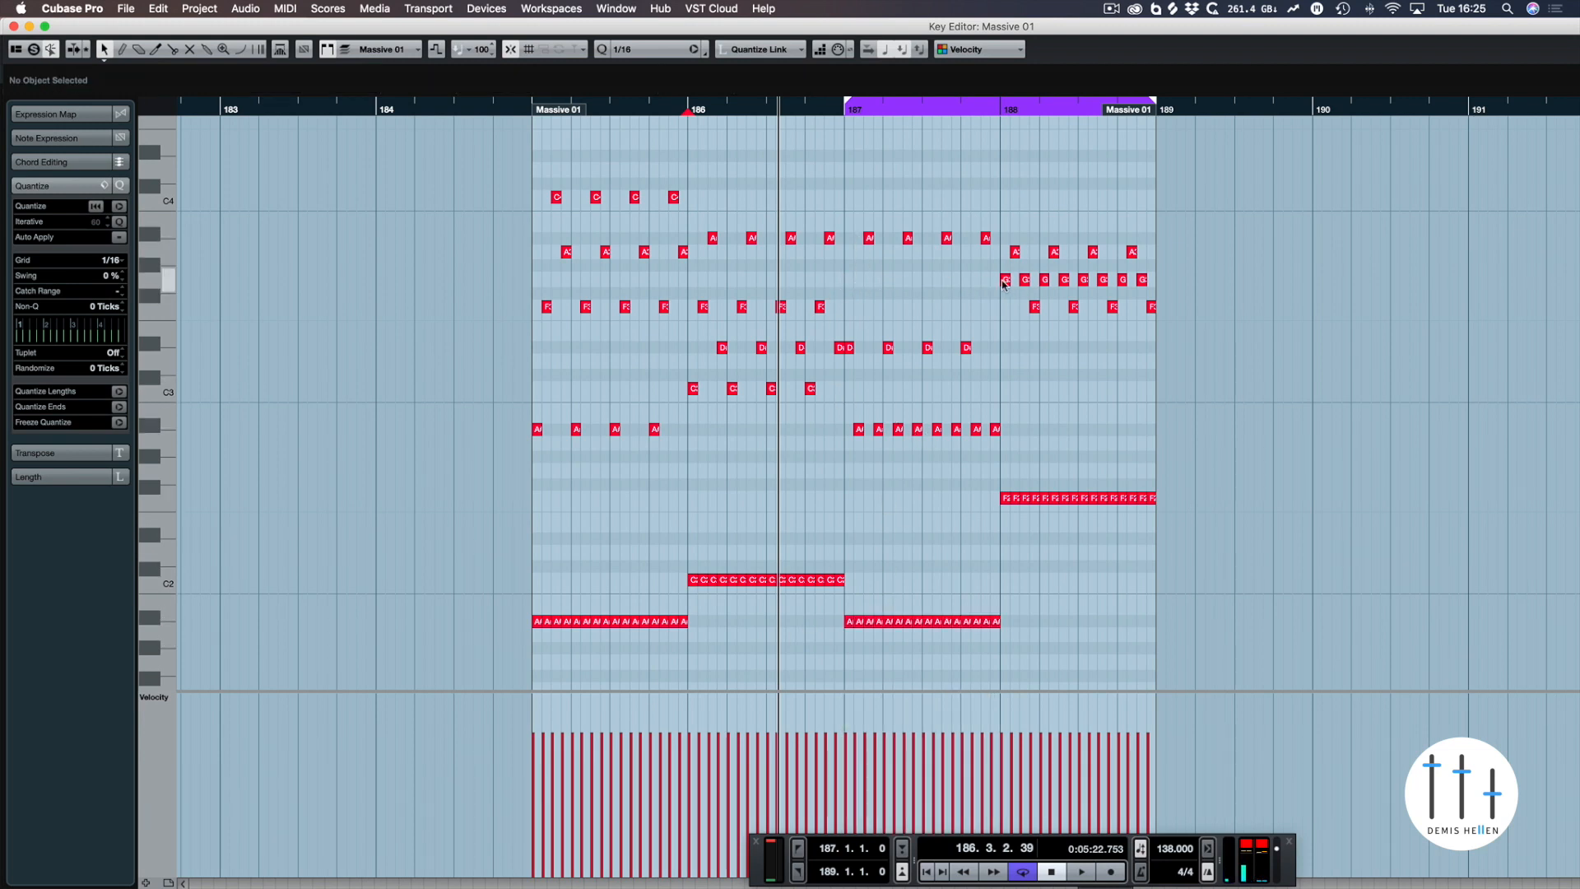
pyautogui.moveTo(853, 281); pyautogui.dragTo(991, 279)
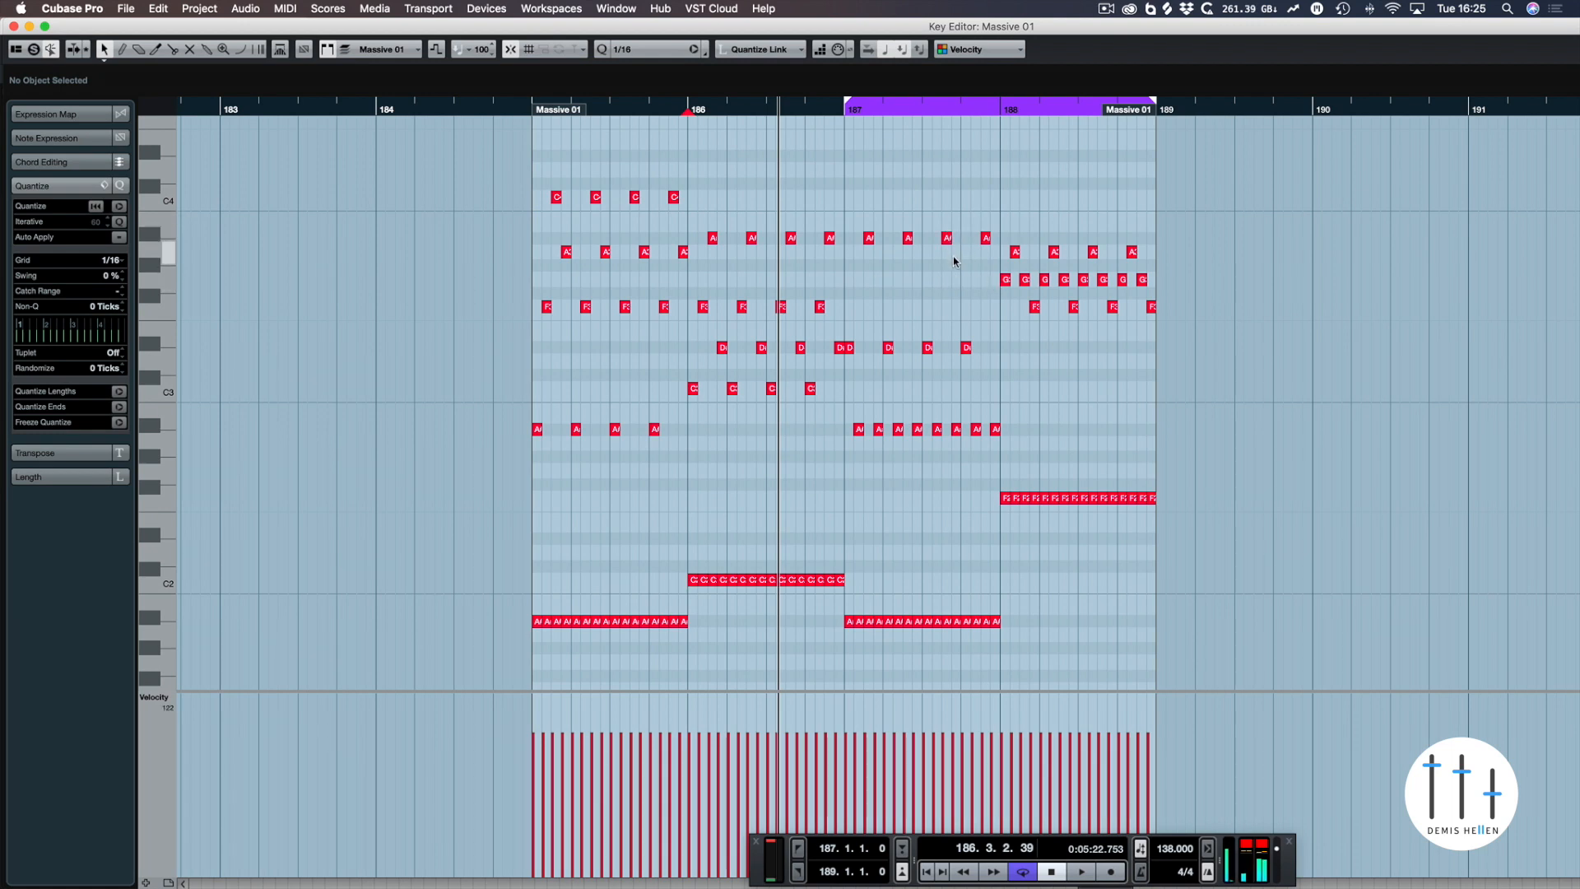
pyautogui.moveTo(1031, 613); pyautogui.dragTo(769, 625)
pyautogui.press('Down')
pyautogui.press('Down')
pyautogui.press('Down')
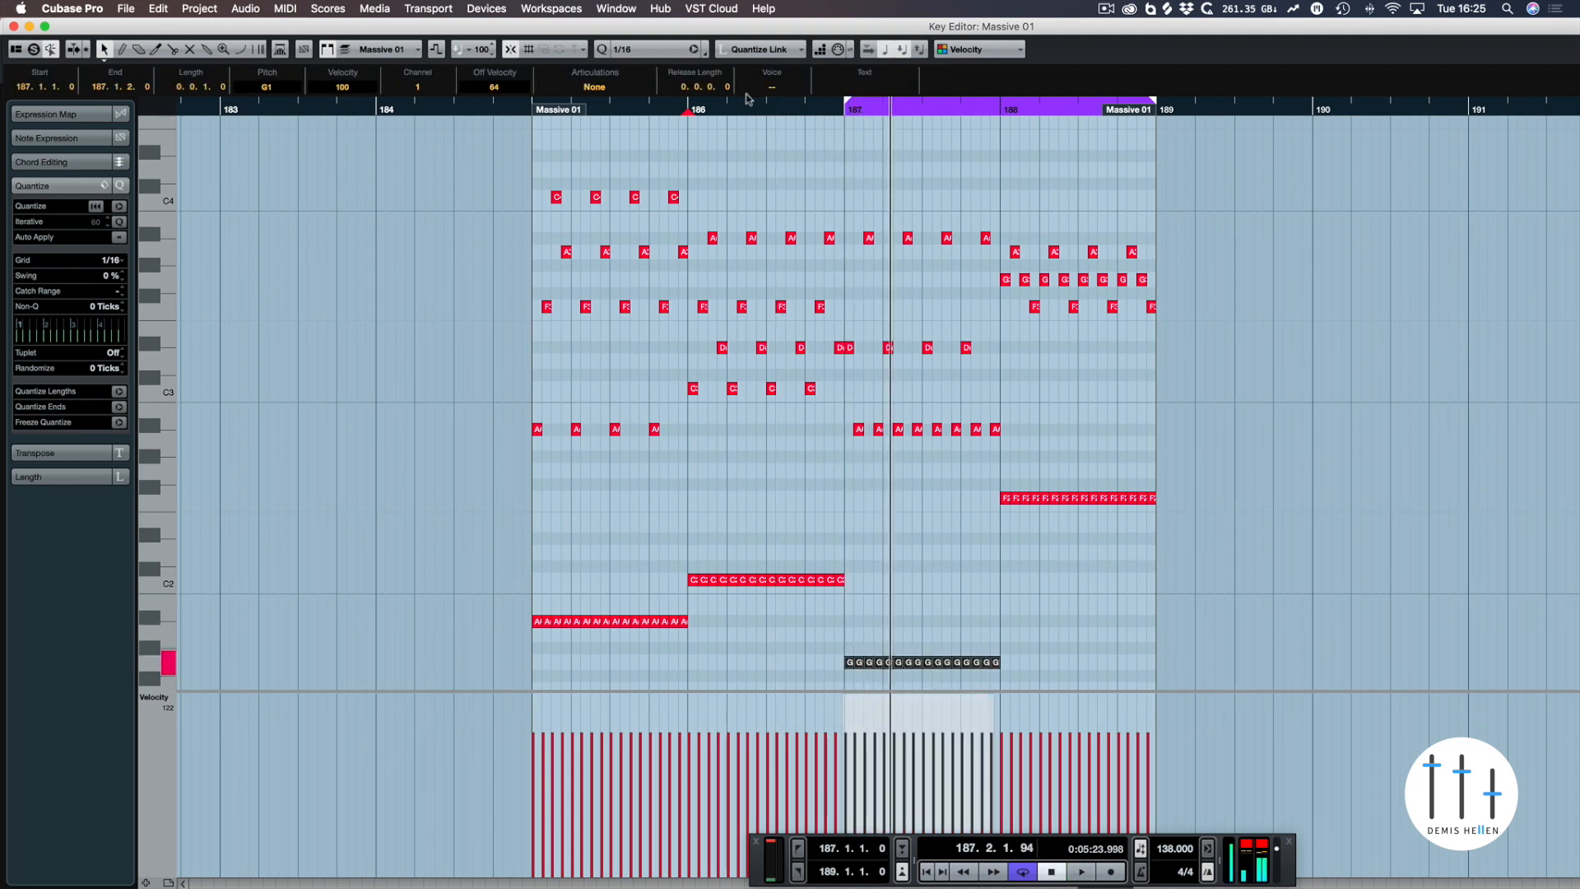
# - Play from bar 185 and extend the start of the loop range back to bar 185, covering all four bars
pyautogui.click(541, 111)
pyautogui.press('space')
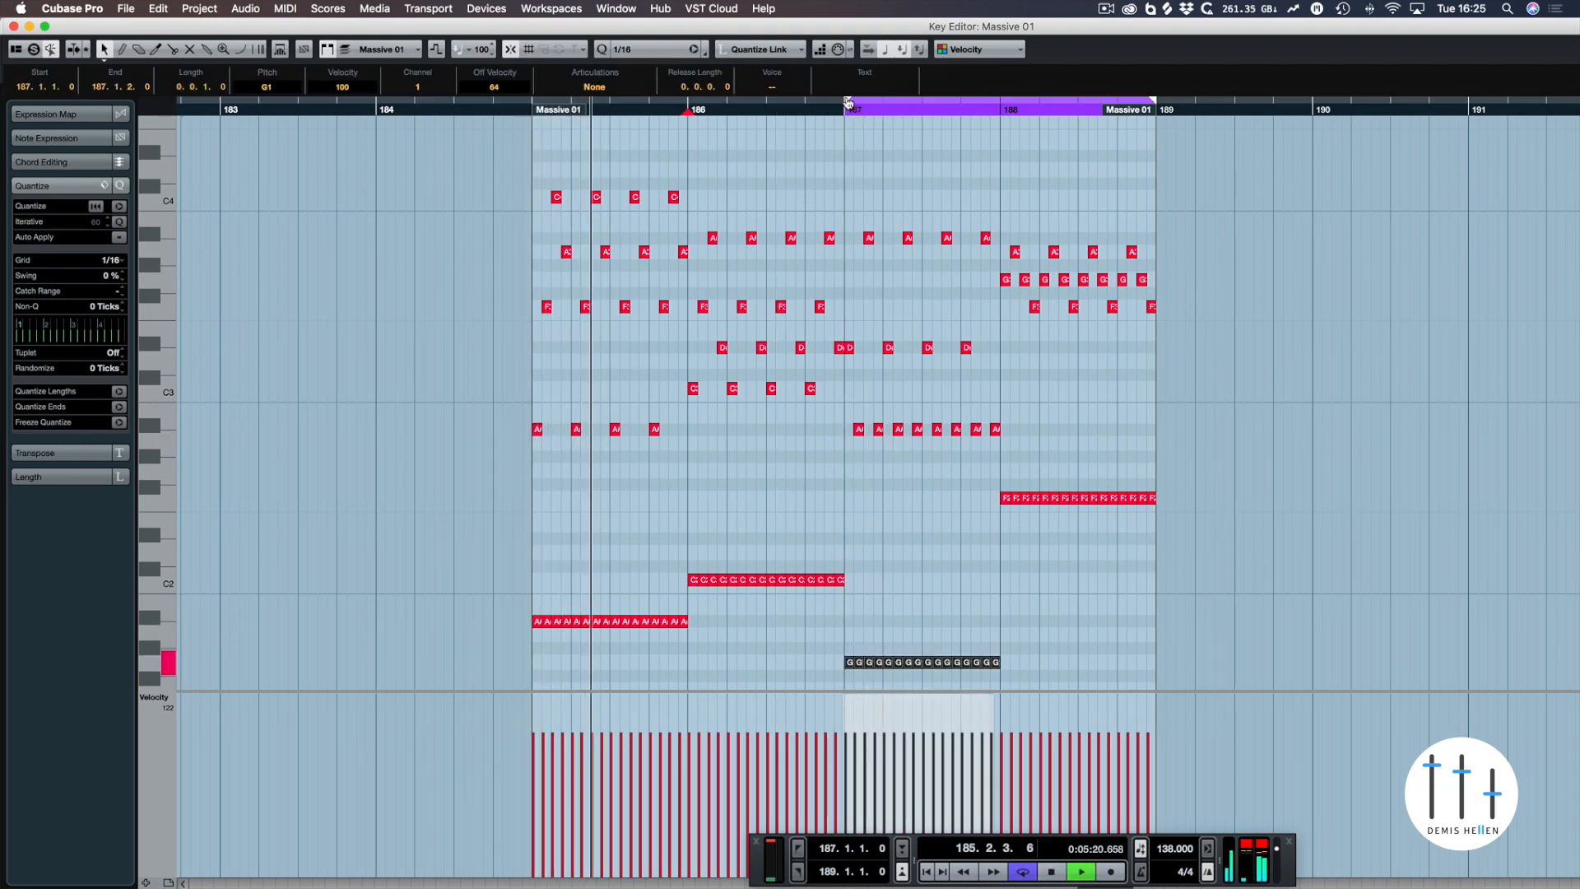
pyautogui.moveTo(852, 98); pyautogui.dragTo(541, 121)
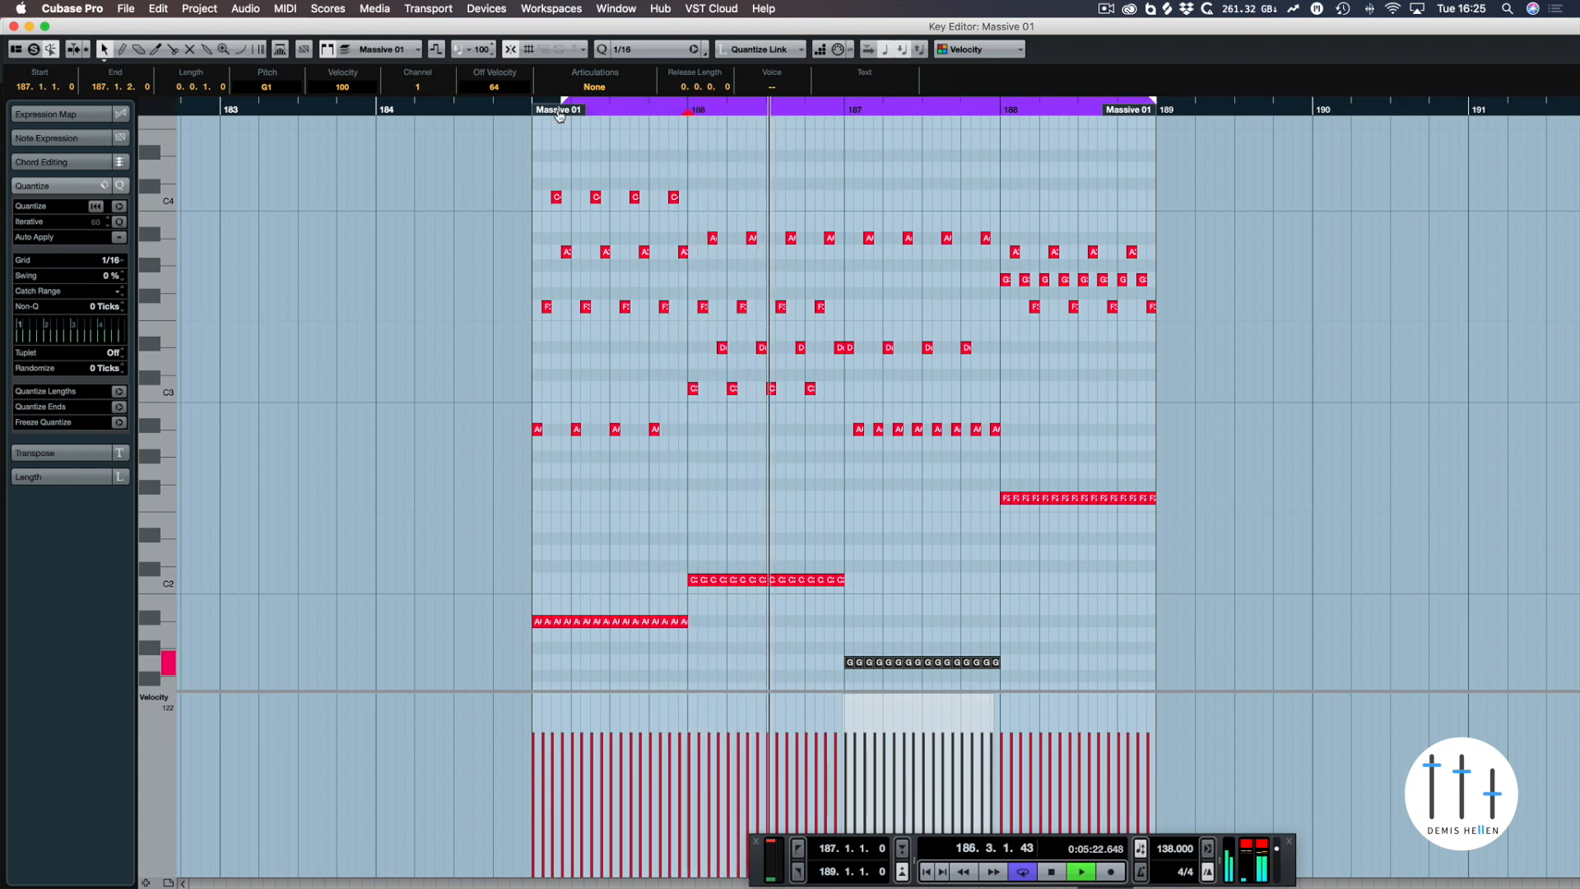
pyautogui.moveTo(534, 121); pyautogui.dragTo(534, 122)
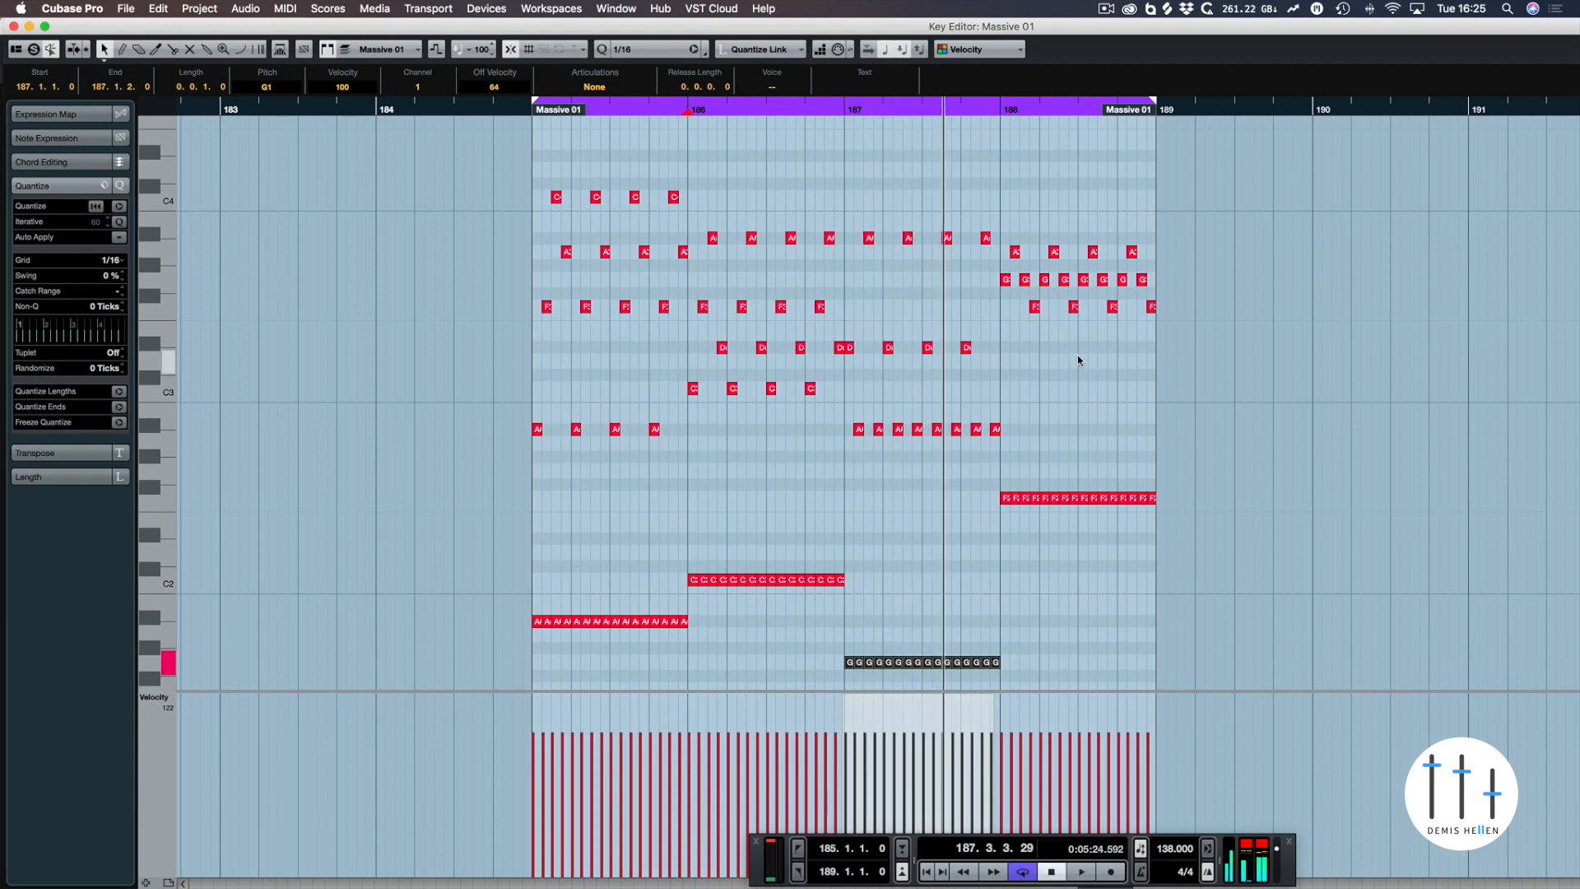
# - Switch to Safari and review the Fibonacci numbers used for the four bars, starting from 1597
pyautogui.press('super+Tab')
pyautogui.press('super+Tab')
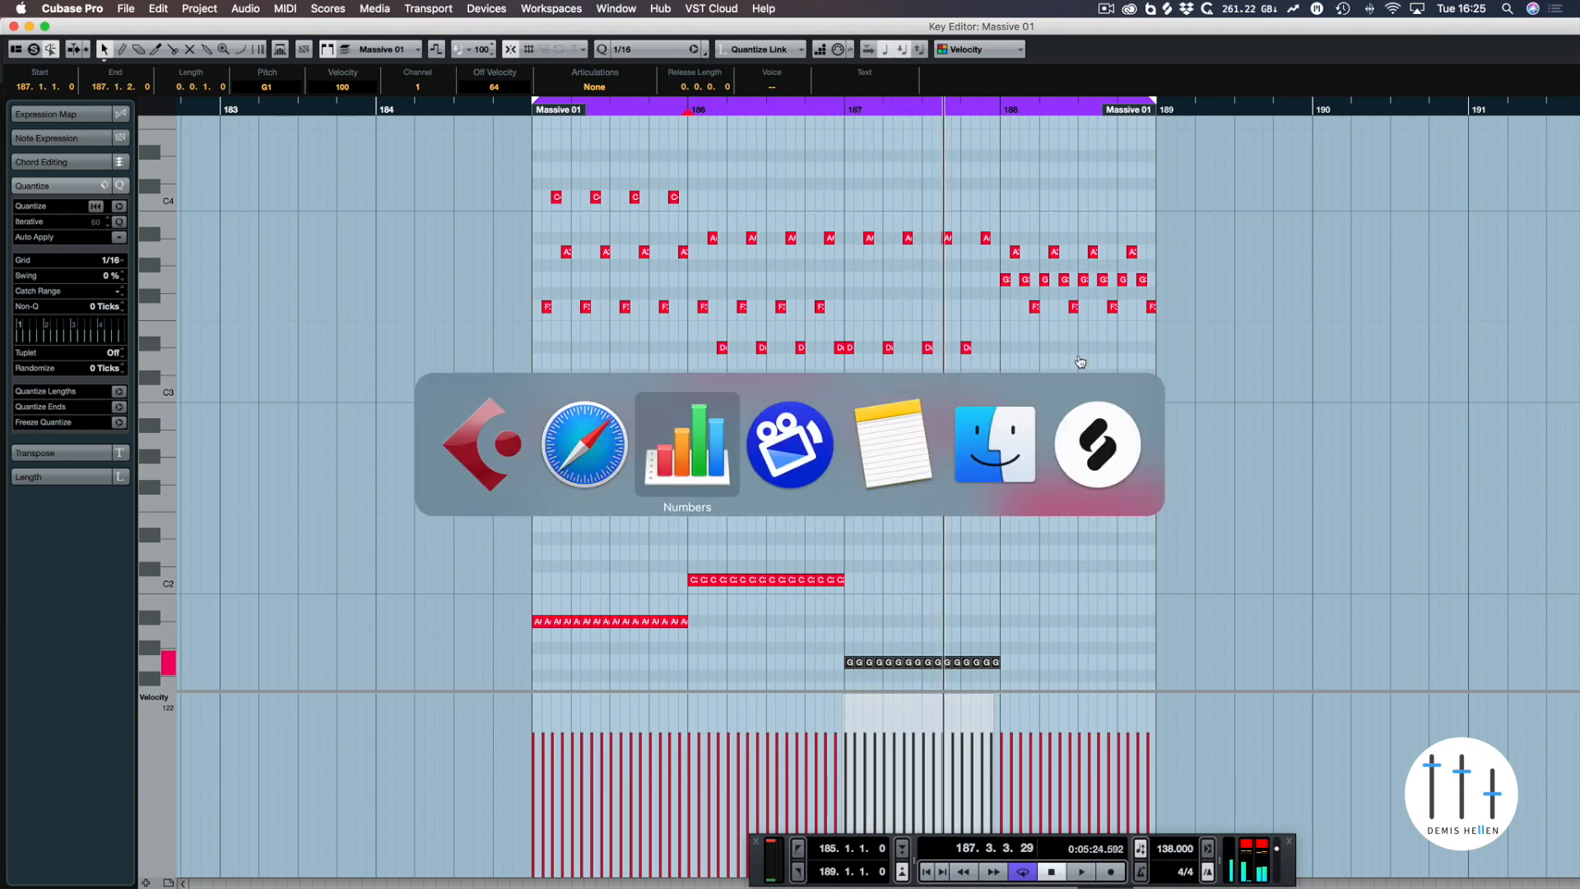
pyautogui.press('super+Tab')
pyautogui.press('super+Tab')
pyautogui.press('super+Tab')
pyautogui.press('super+Tab')
pyautogui.press('super+Tab')
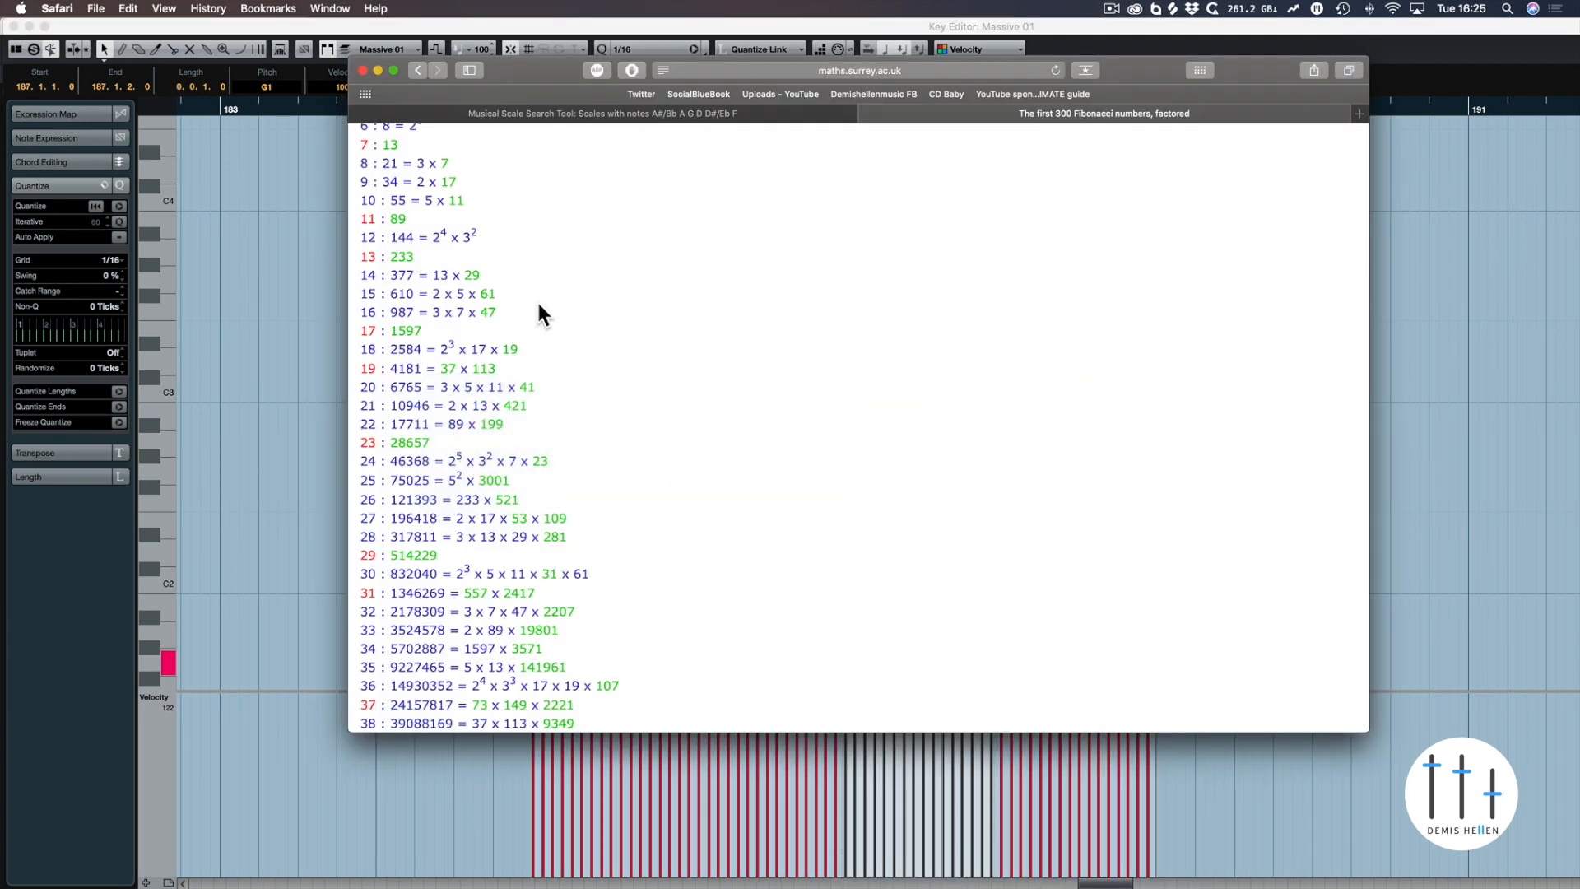
pyautogui.moveTo(419, 330); pyautogui.dragTo(391, 332)
pyautogui.click(433, 334)
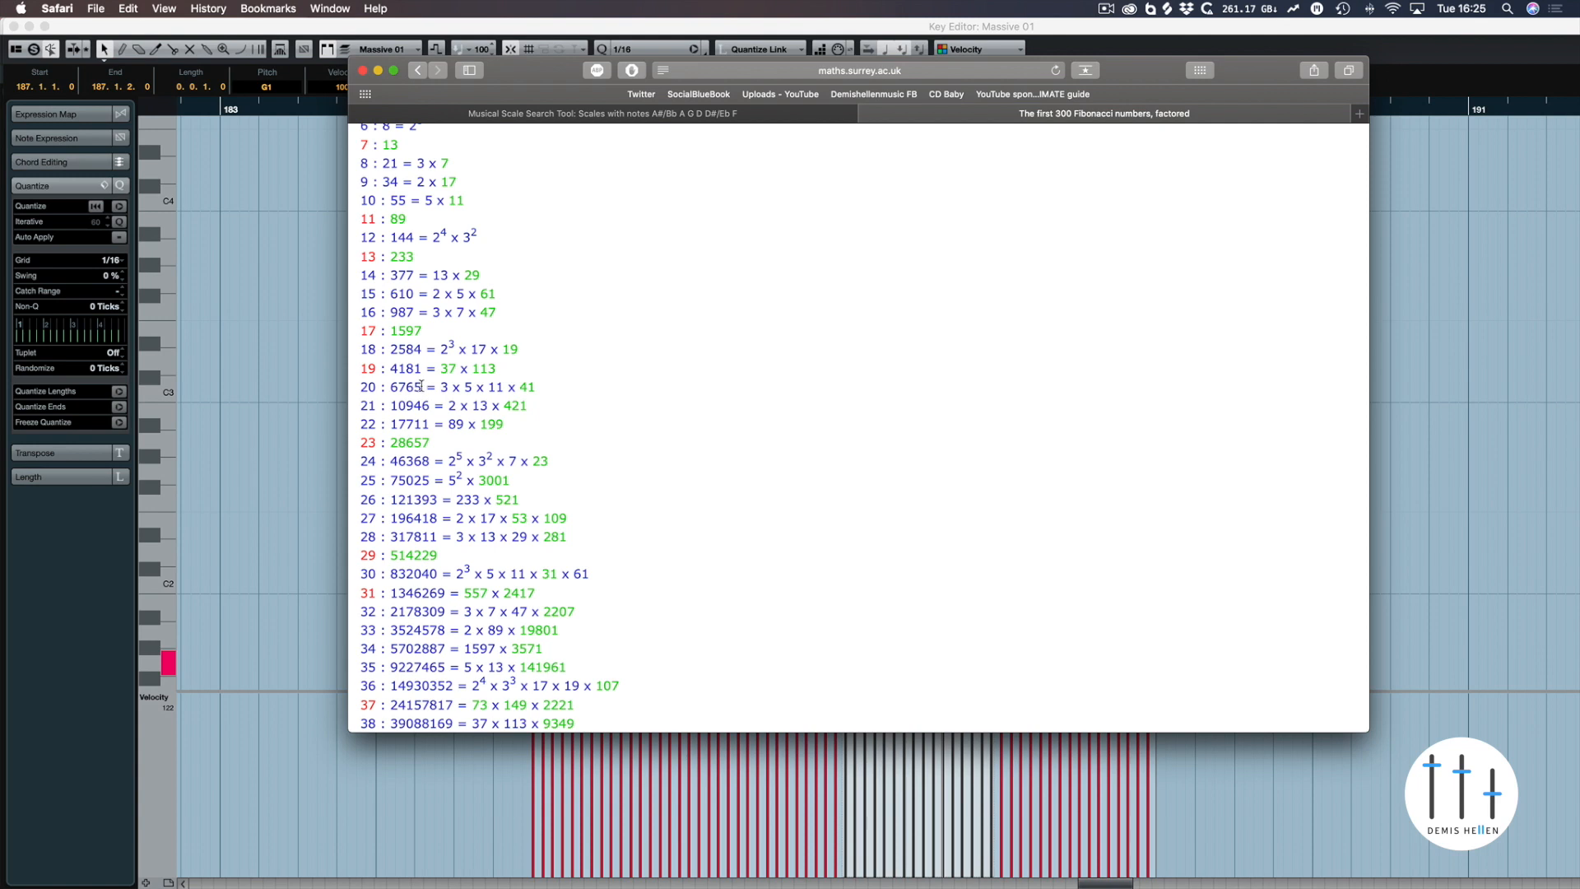
# - Highlight the Fibonacci entries from 1597 to 6765 in the list and switch back to Cubase
pyautogui.moveTo(421, 385); pyautogui.dragTo(370, 333)
pyautogui.click(595, 372)
pyautogui.press('super+Tab')
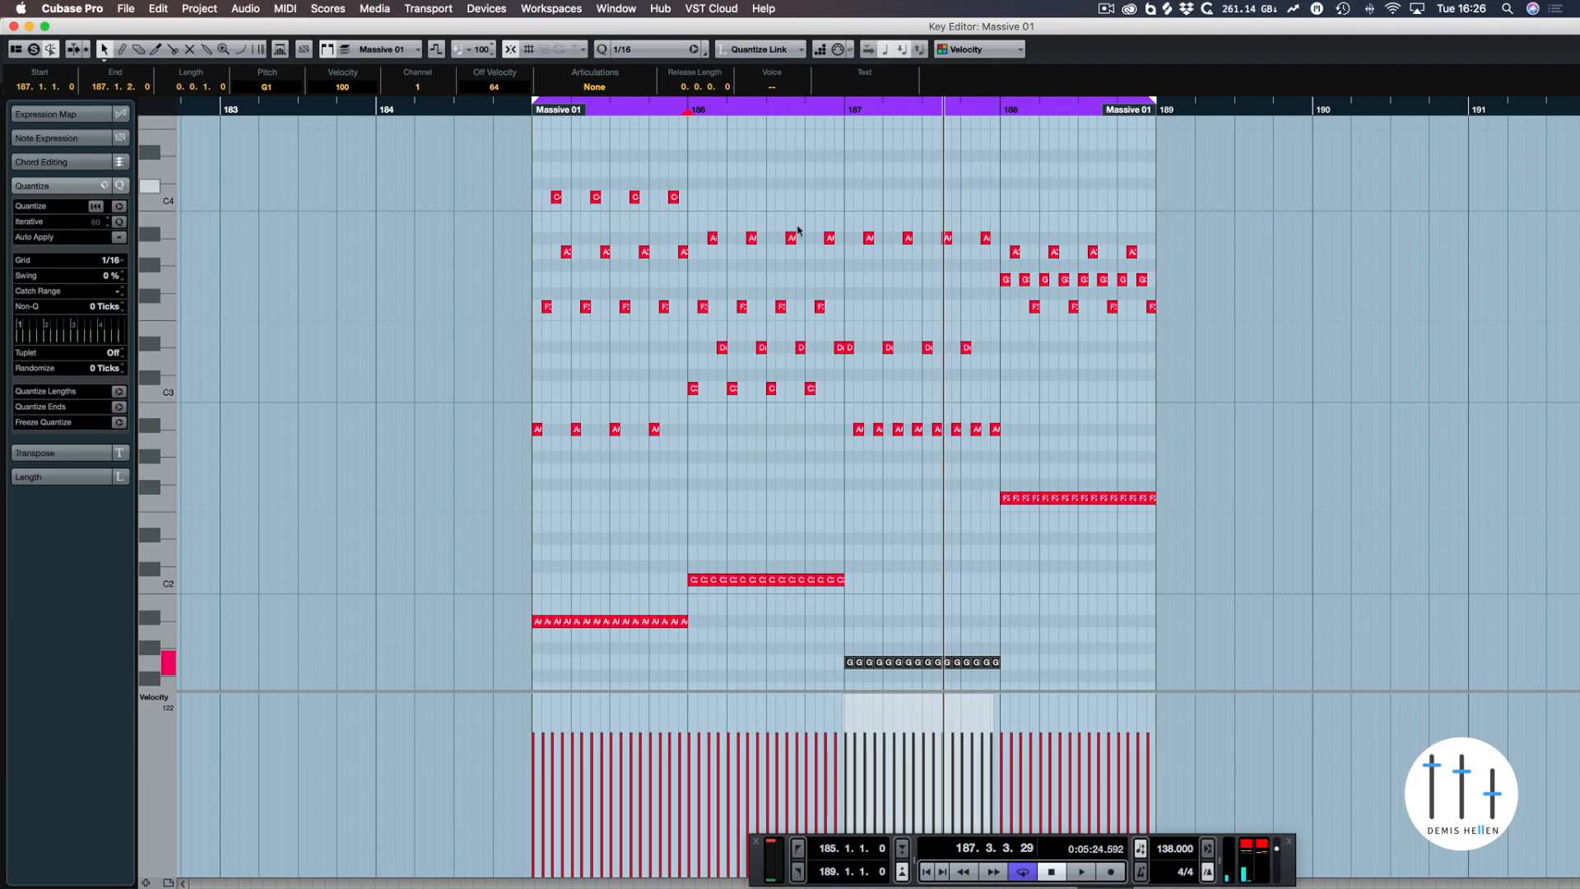
# - Inspect the notes of bar 187 and a G3 note in bar 188, then clear the selection
pyautogui.moveTo(874, 193); pyautogui.dragTo(983, 670)
pyautogui.click(910, 609)
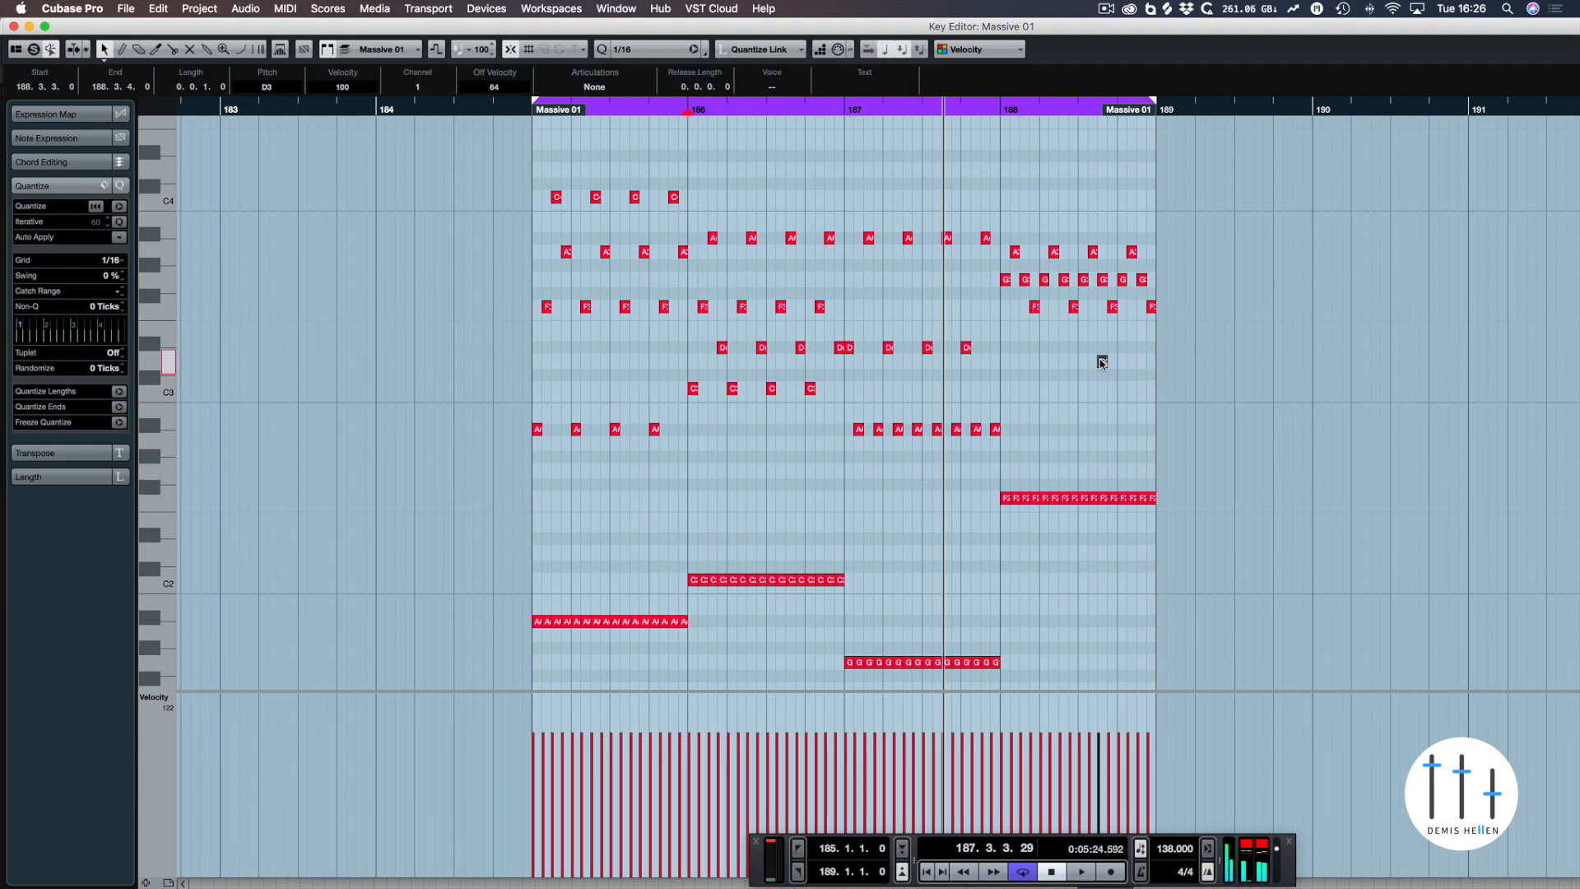
pyautogui.click(1103, 279)
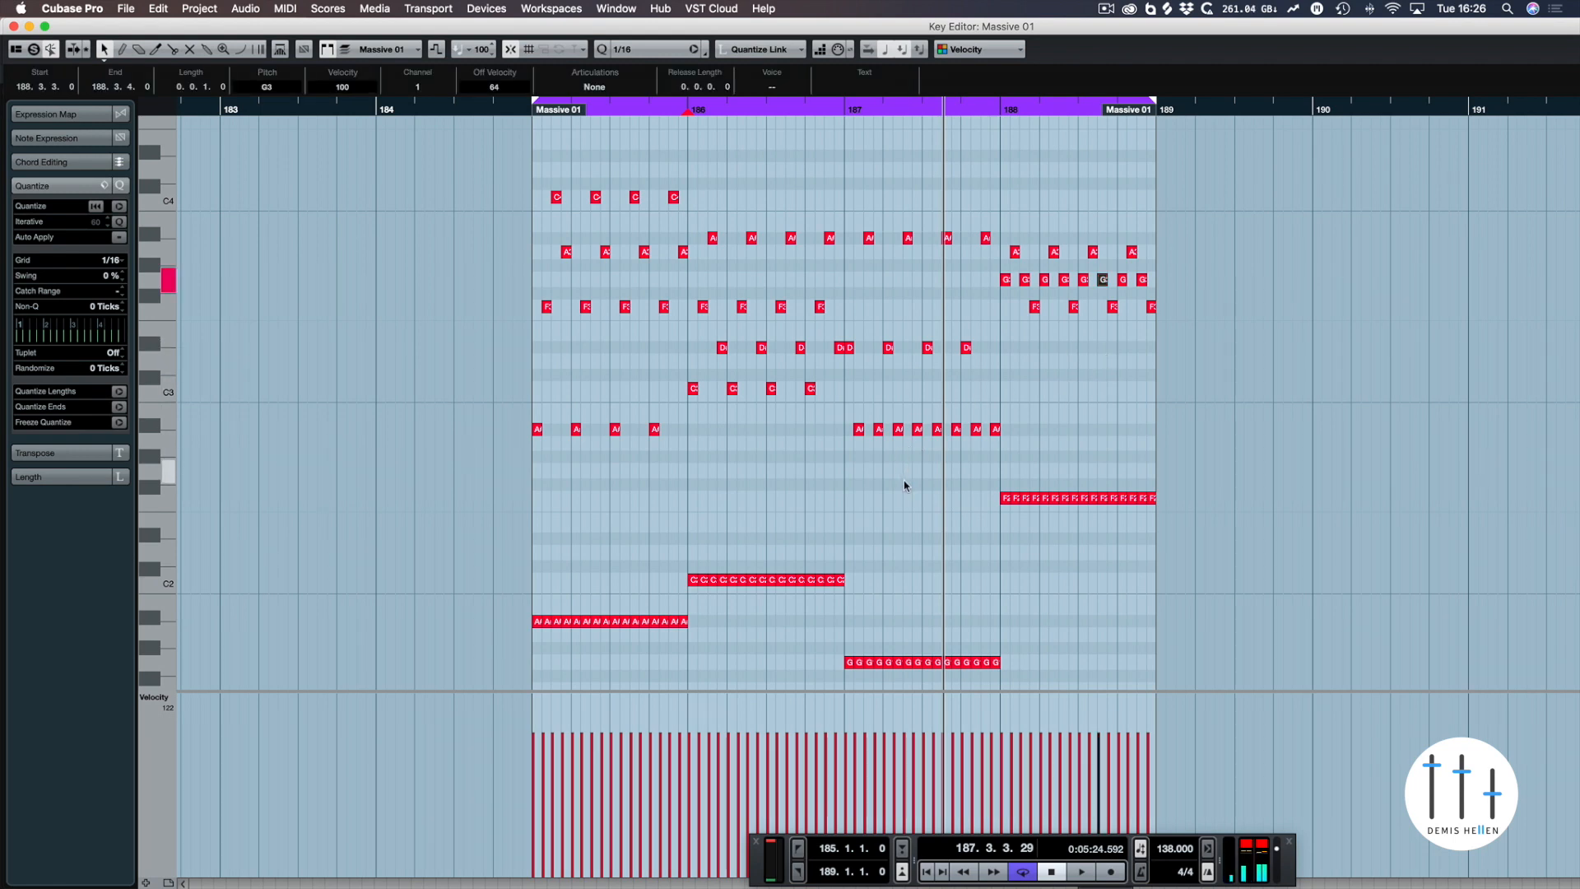
pyautogui.click(876, 485)
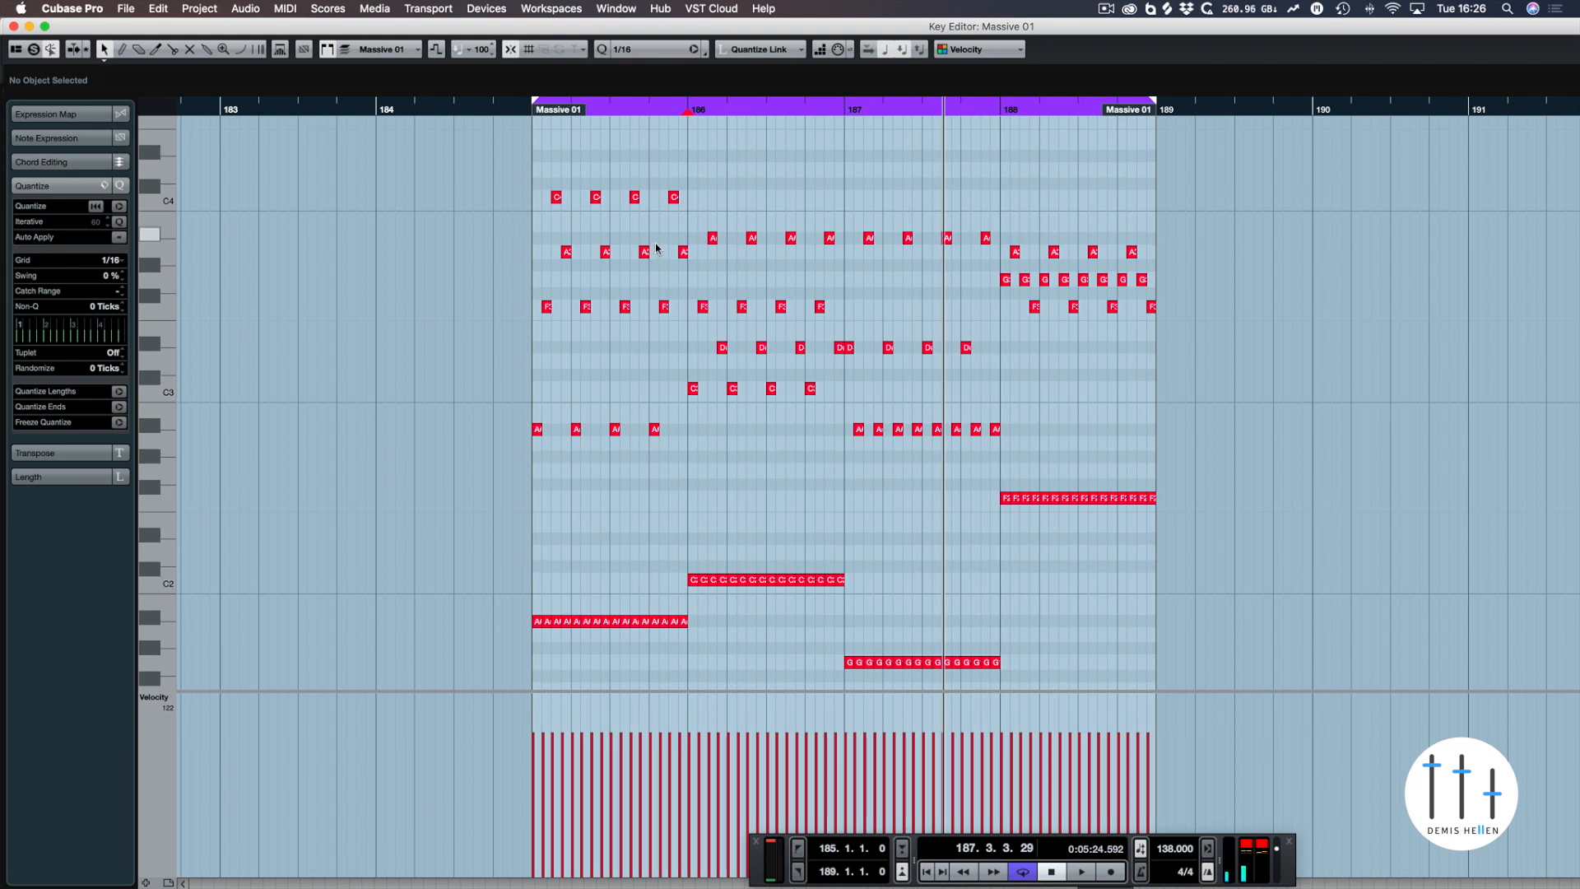
# - Try transposing bar 185's F3, C4 and A3 melody notes down an octave and play the result
pyautogui.moveTo(505, 177); pyautogui.dragTo(683, 314)
pyautogui.hotkey('shift', 'Down')
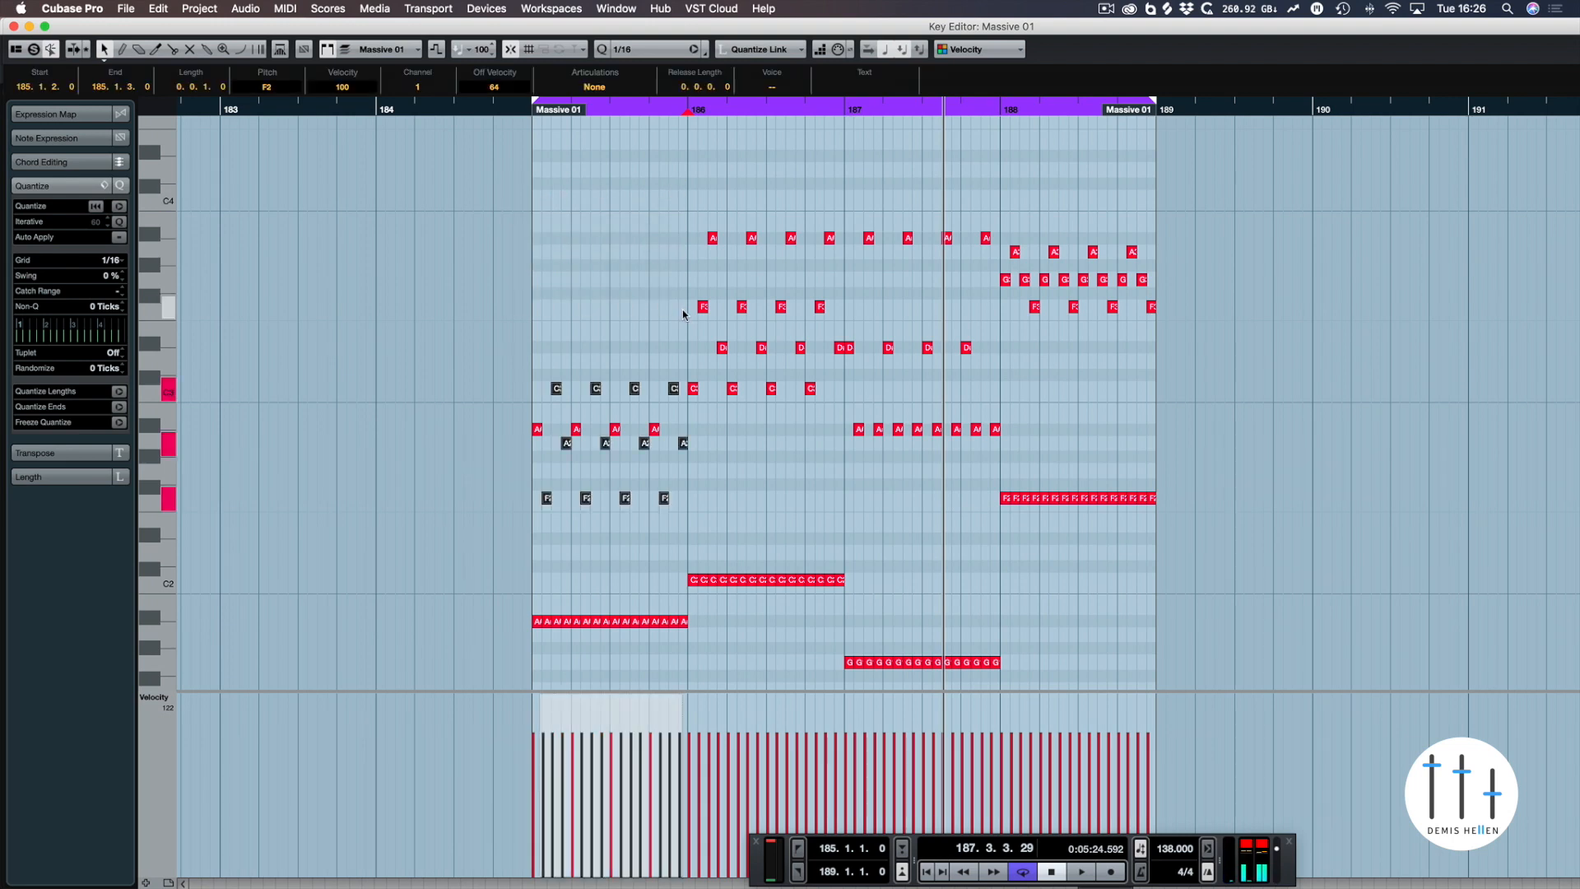
pyautogui.press('space')
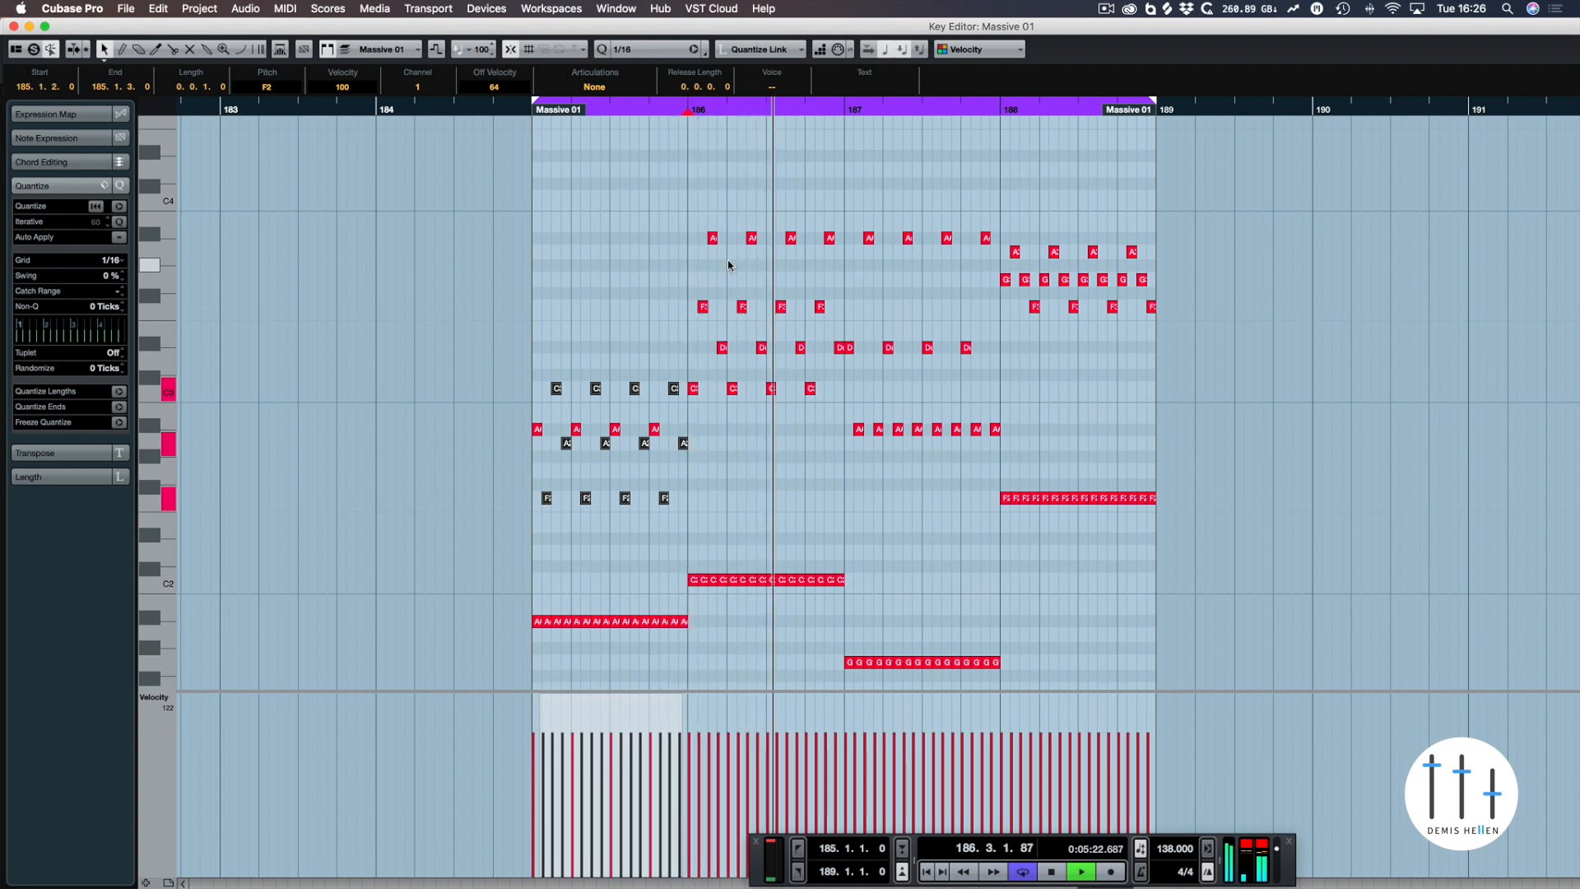
pyautogui.press('space')
# - Try lowering bar 186's F3, A#3 and D#3 melody notes by an octave and play the result
pyautogui.moveTo(665, 195); pyautogui.dragTo(838, 354)
pyautogui.hotkey('shift', 'Down')
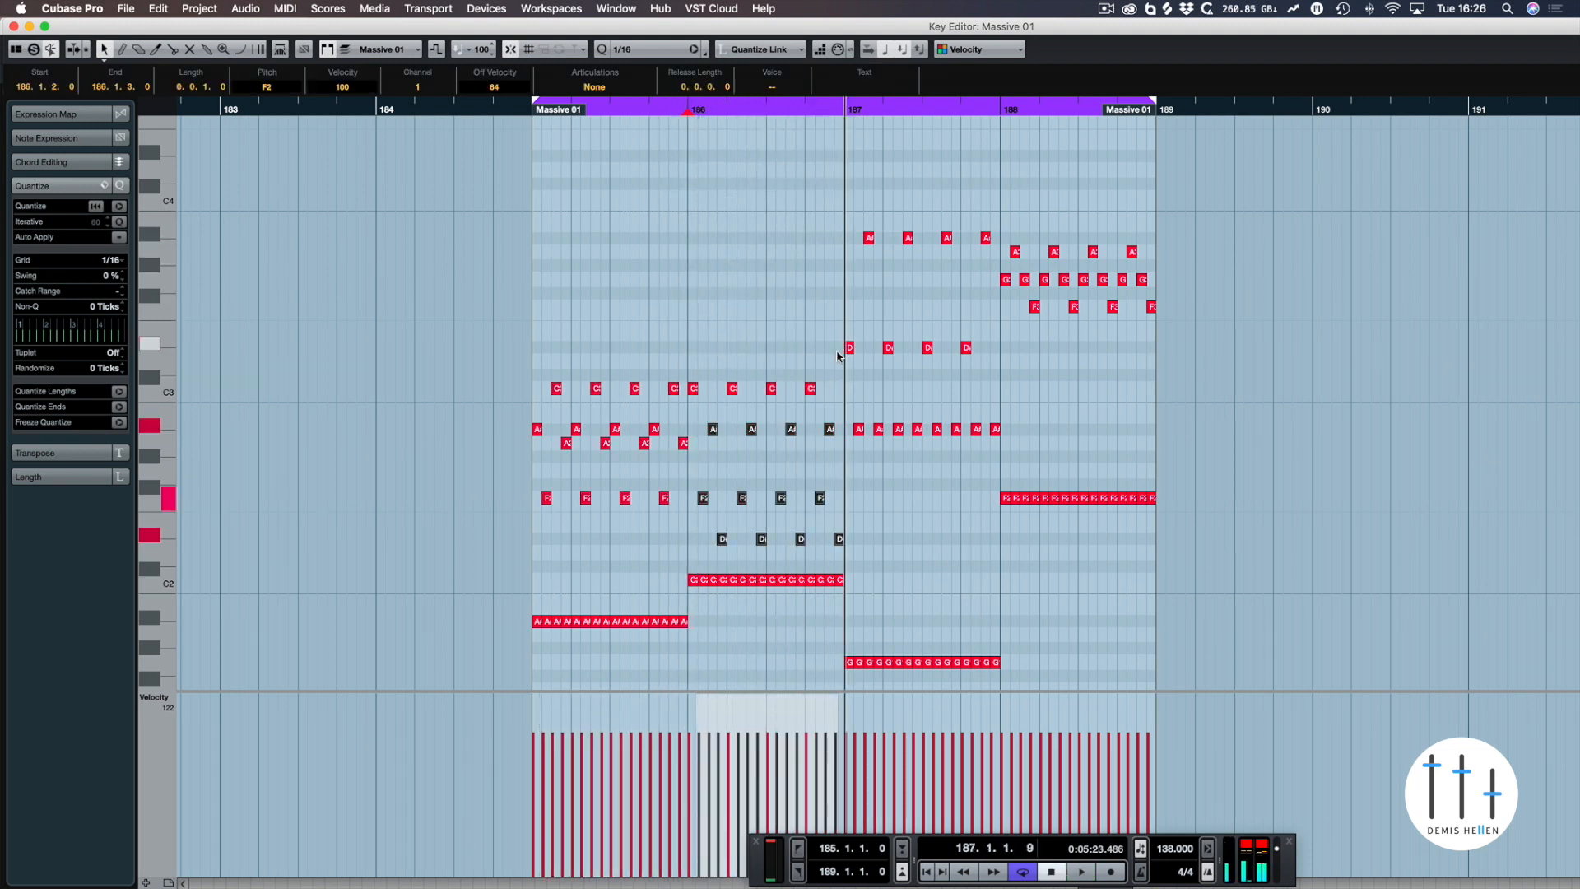
pyautogui.press('space')
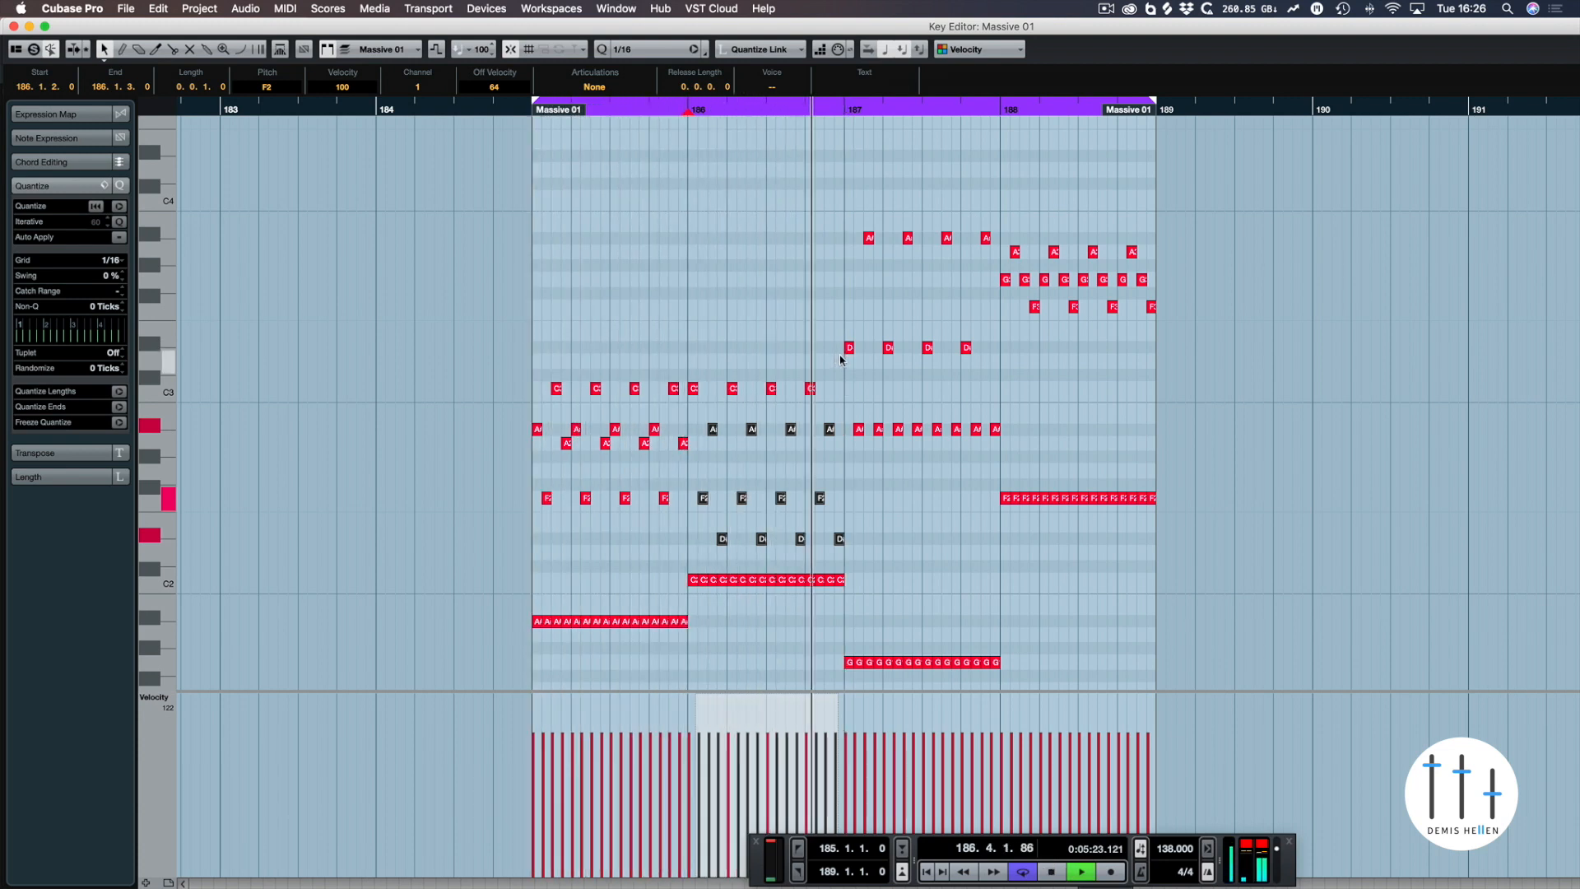
pyautogui.press('space')
# - Try raising only bar 186's D#2 notes back up an octave to D#3 and play the result
pyautogui.hotkey('shift', 'Up')
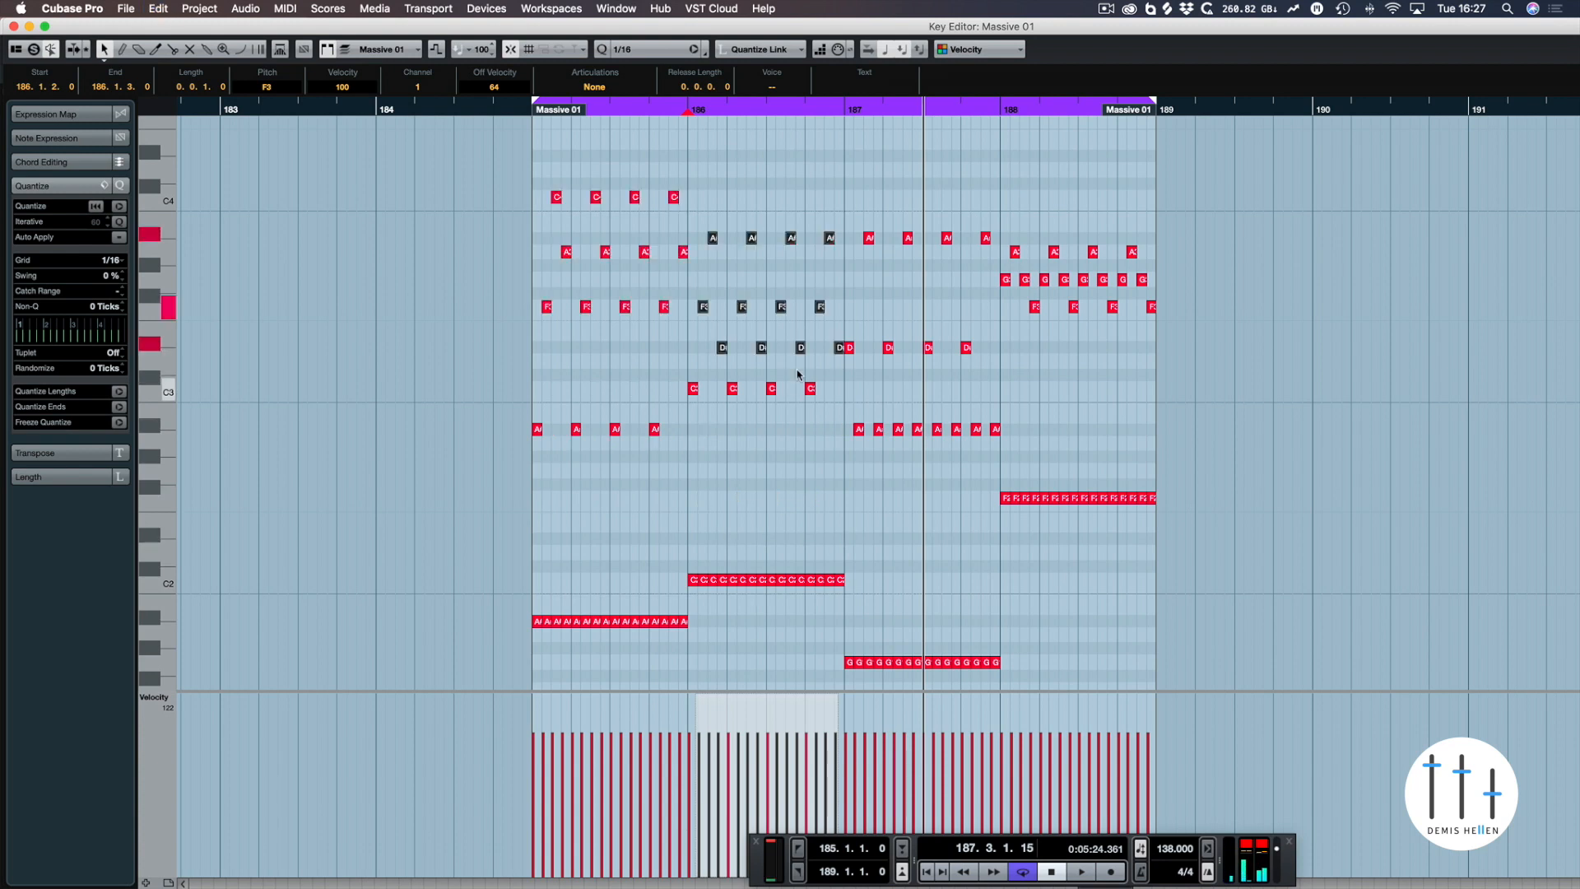
pyautogui.press('super+z')
pyautogui.press('super+z')
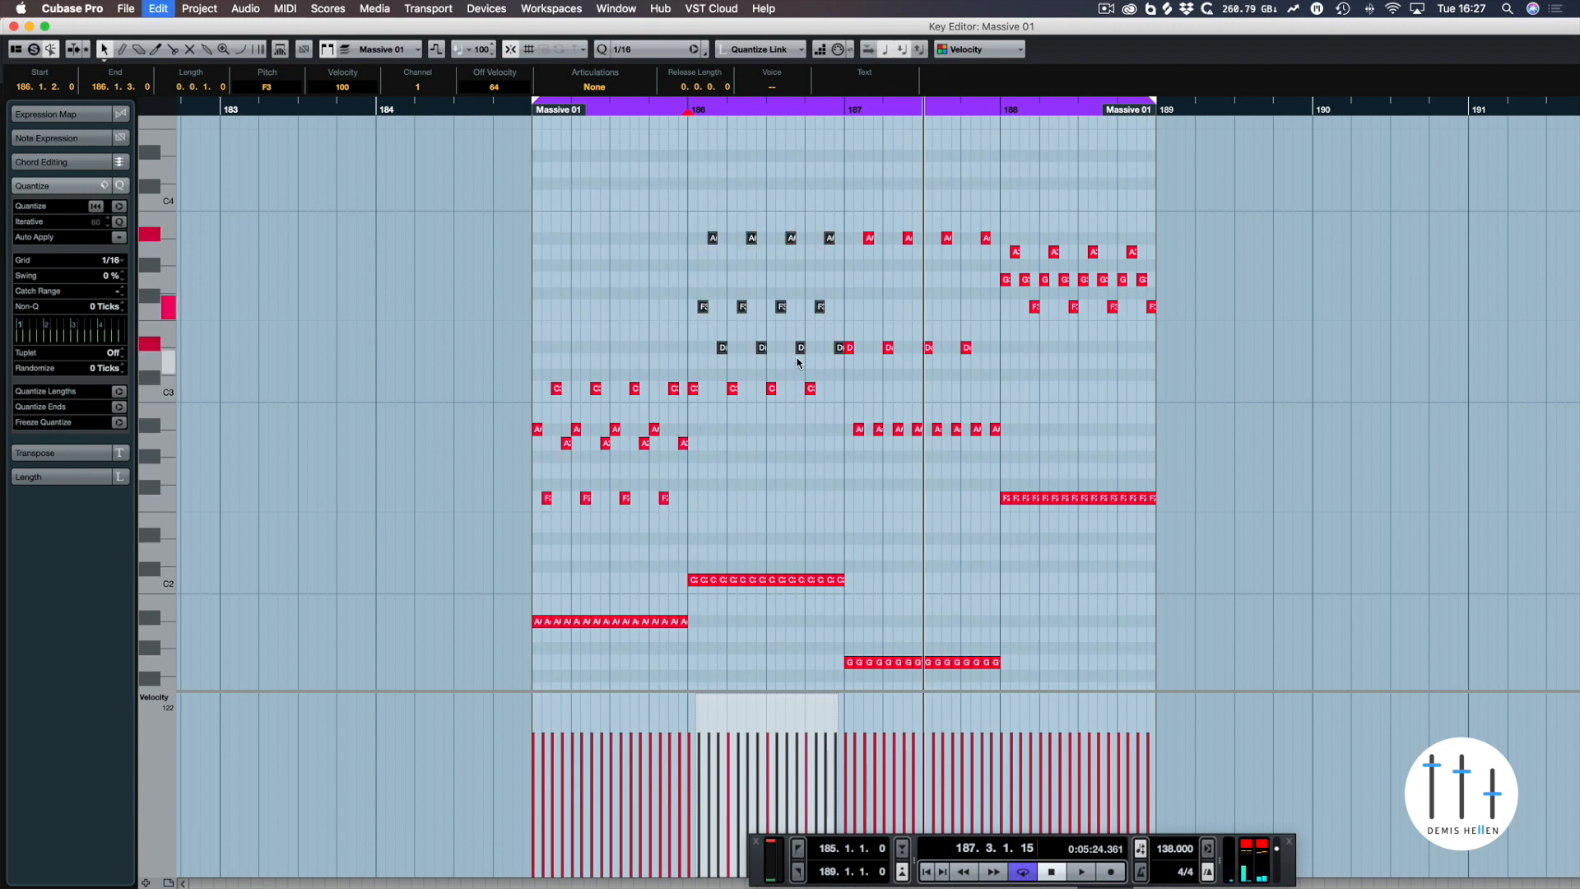
pyautogui.moveTo(872, 526); pyautogui.dragTo(676, 537)
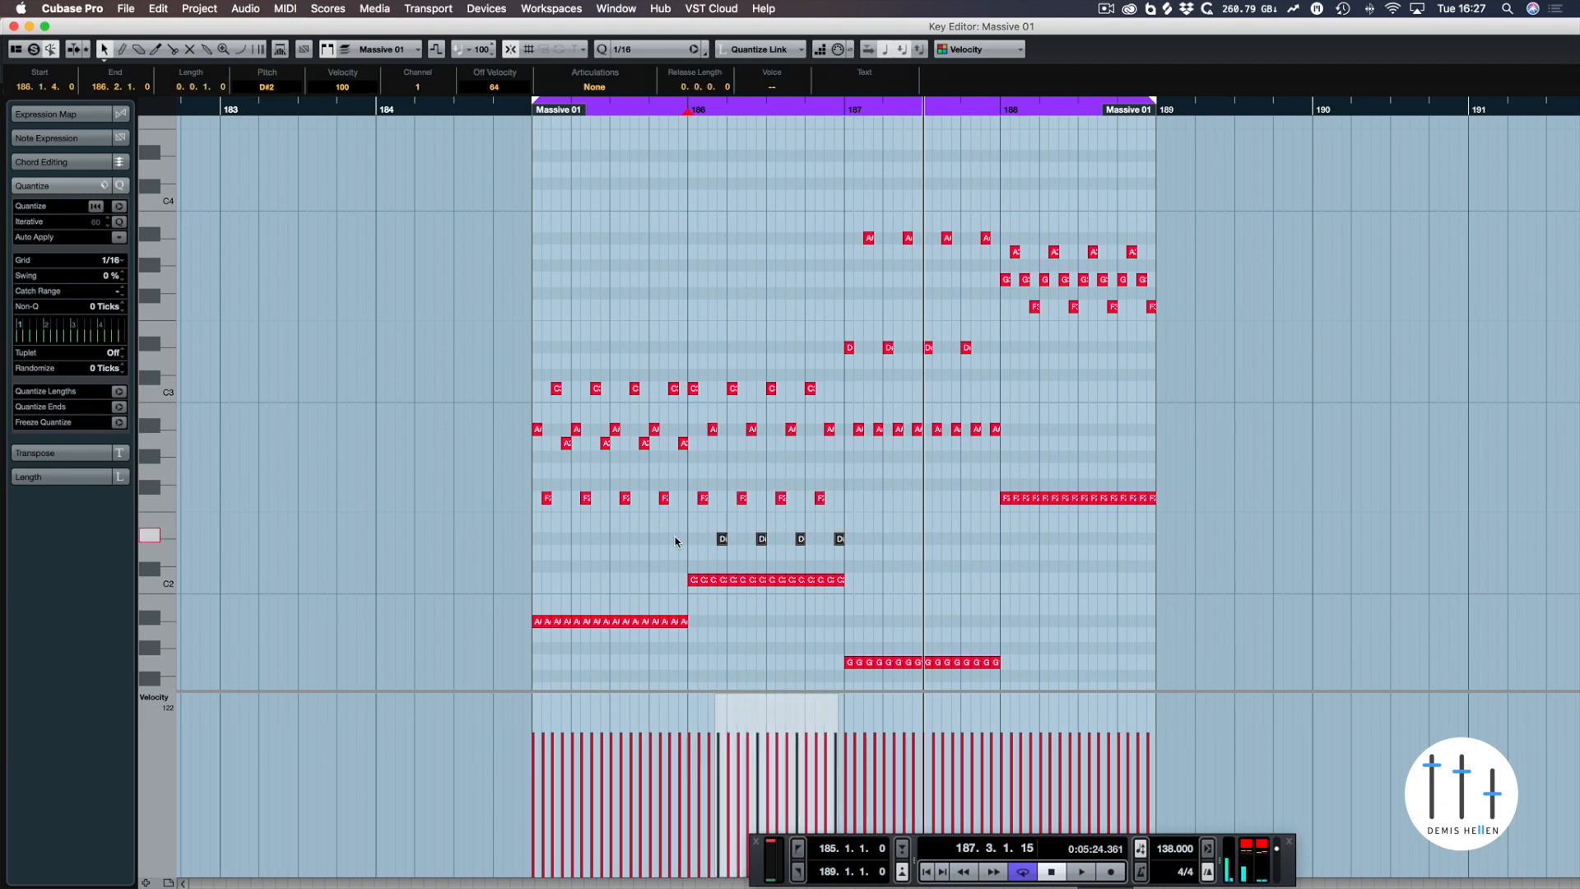
pyautogui.hotkey('shift', 'Up')
pyautogui.press('space')
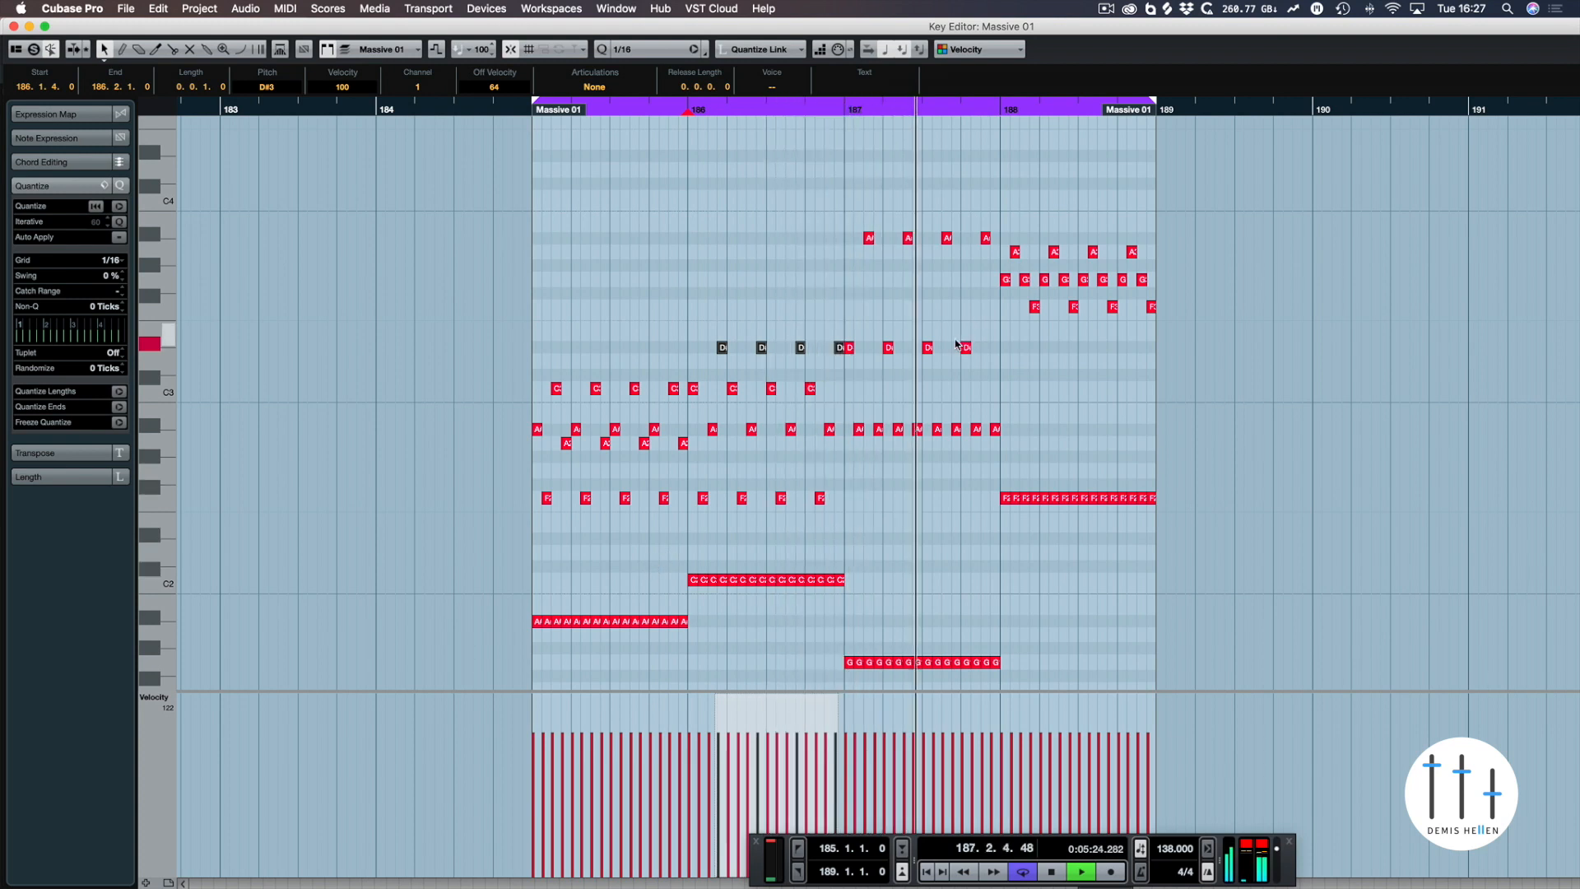
pyautogui.press('space')
# - Undo the octave changes made to the melody in bars 185 and 186 and clear the note selection
pyautogui.hotkey('shift', 'Up')
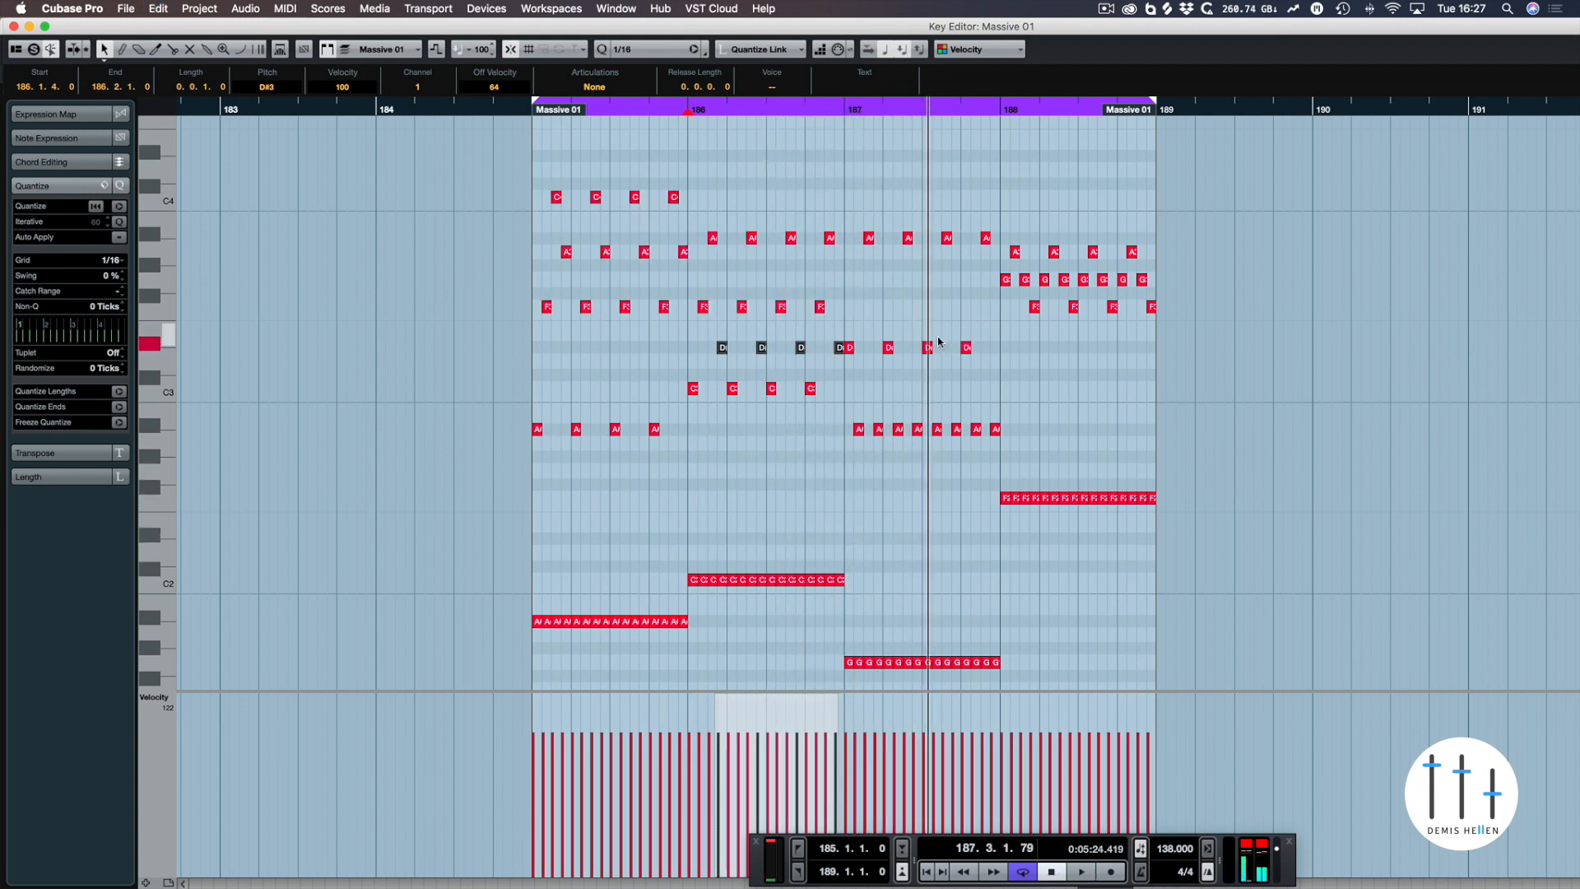
pyautogui.click(832, 213)
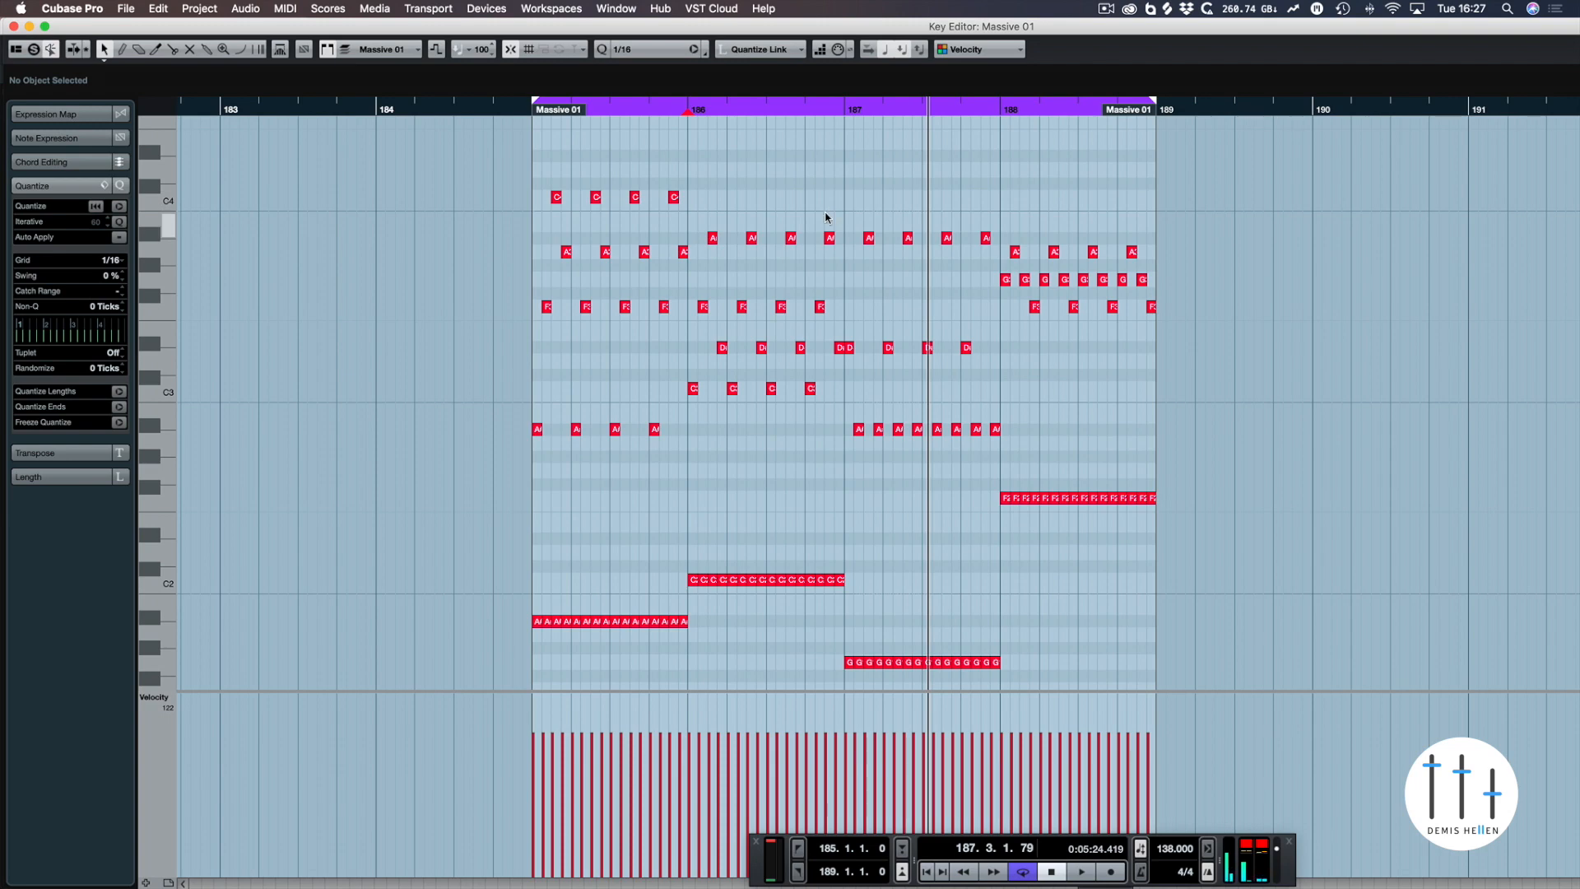
# - Duplicate the four-bar Massive 01 part to bar 189, set the loop to the copy, and play it in the Key Editor
pyautogui.press('Escape')
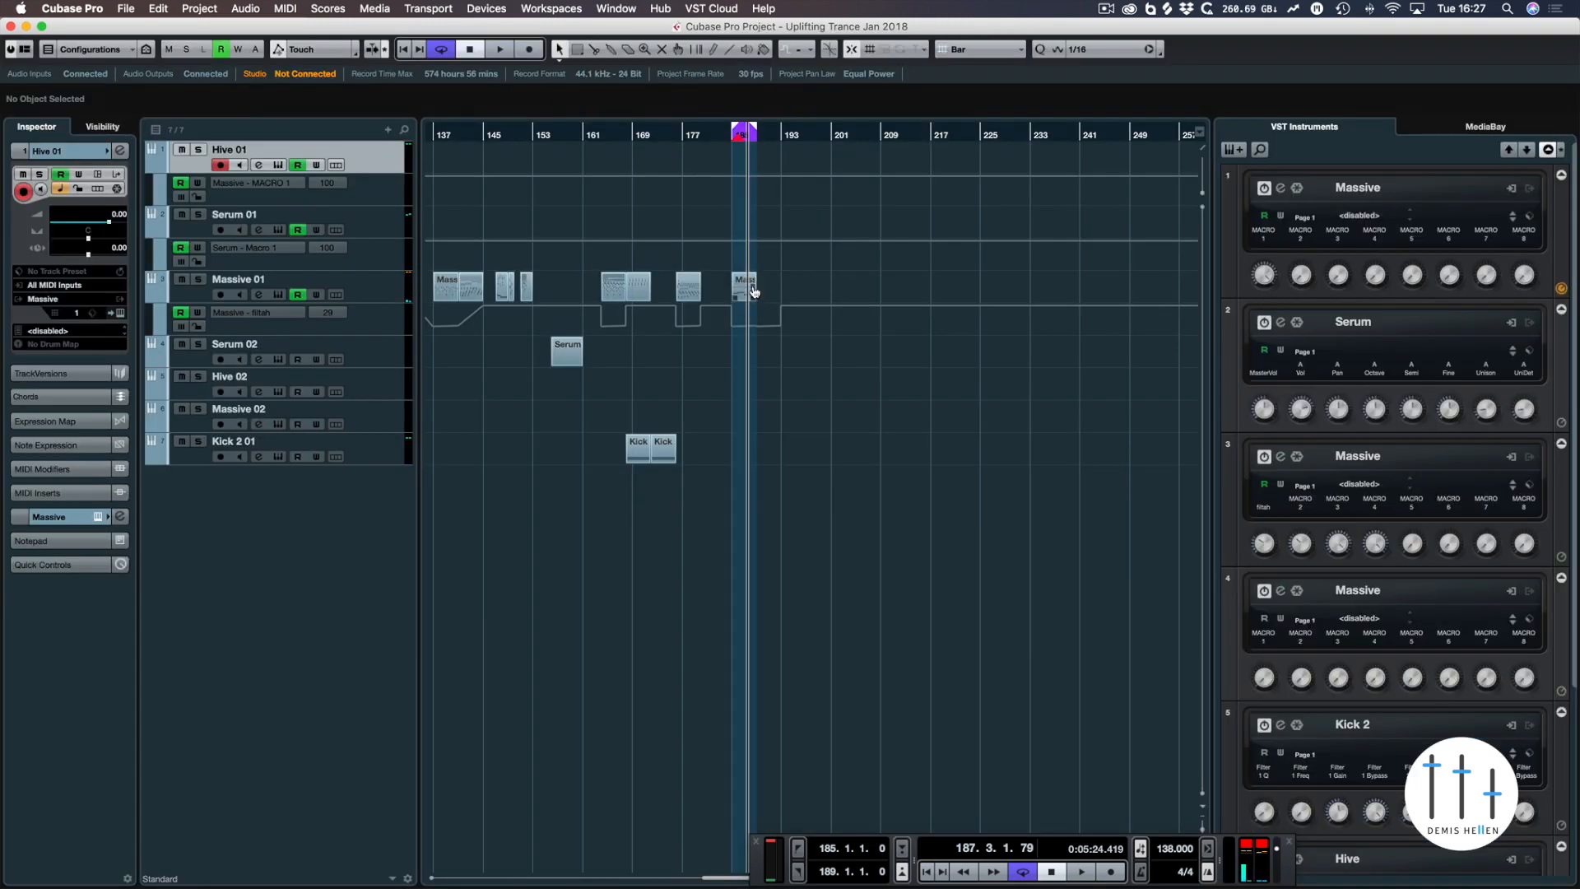
pyautogui.click(752, 289)
pyautogui.press('super+d')
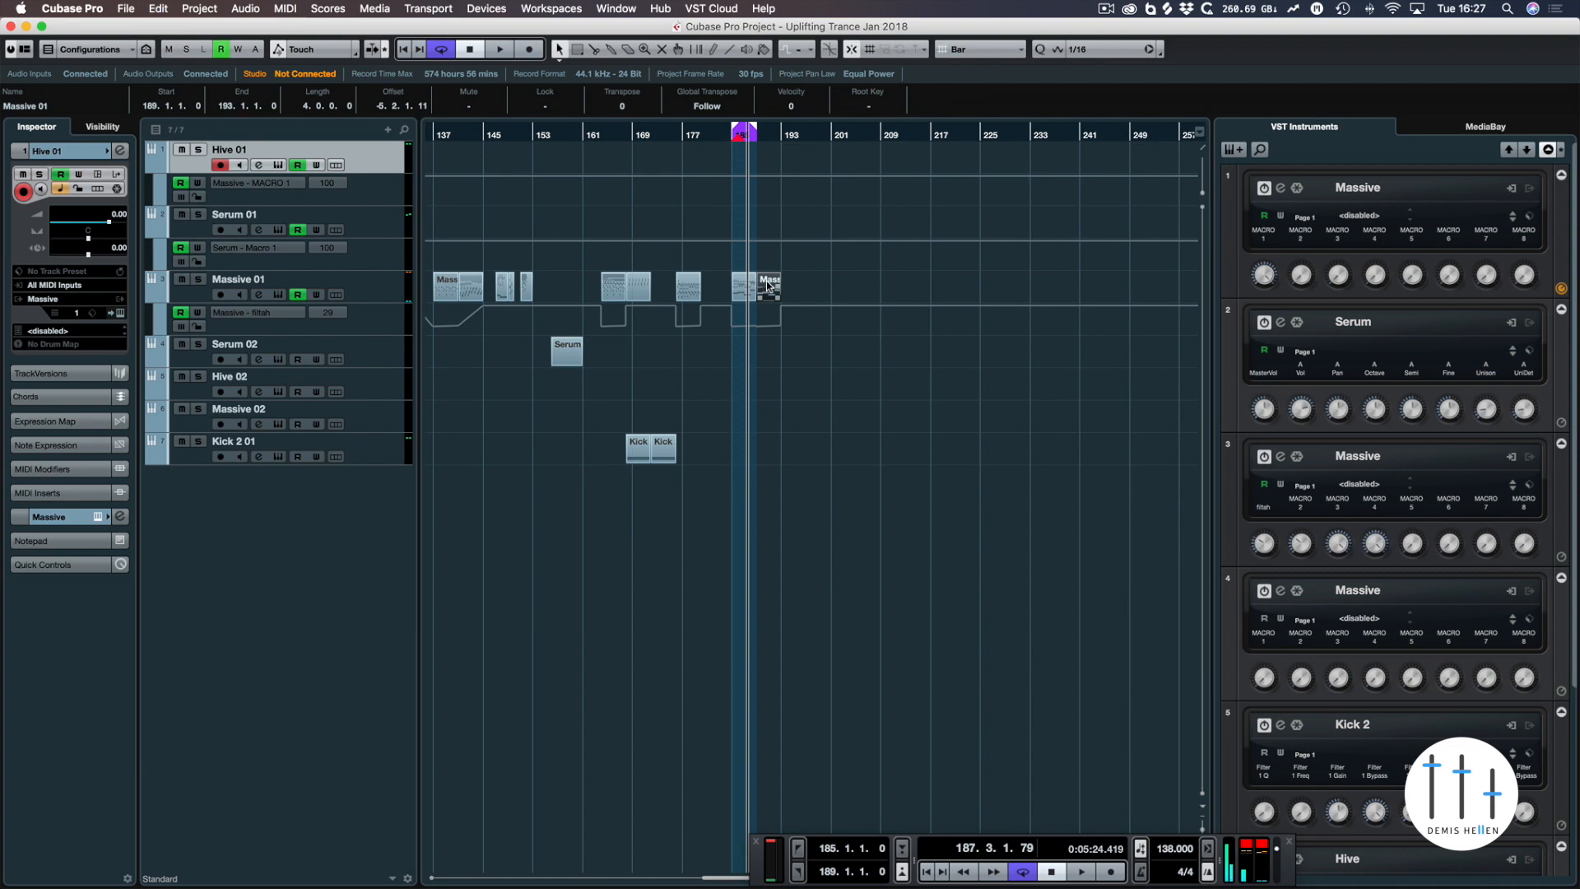
pyautogui.press('p')
pyautogui.doubleClick(767, 286)
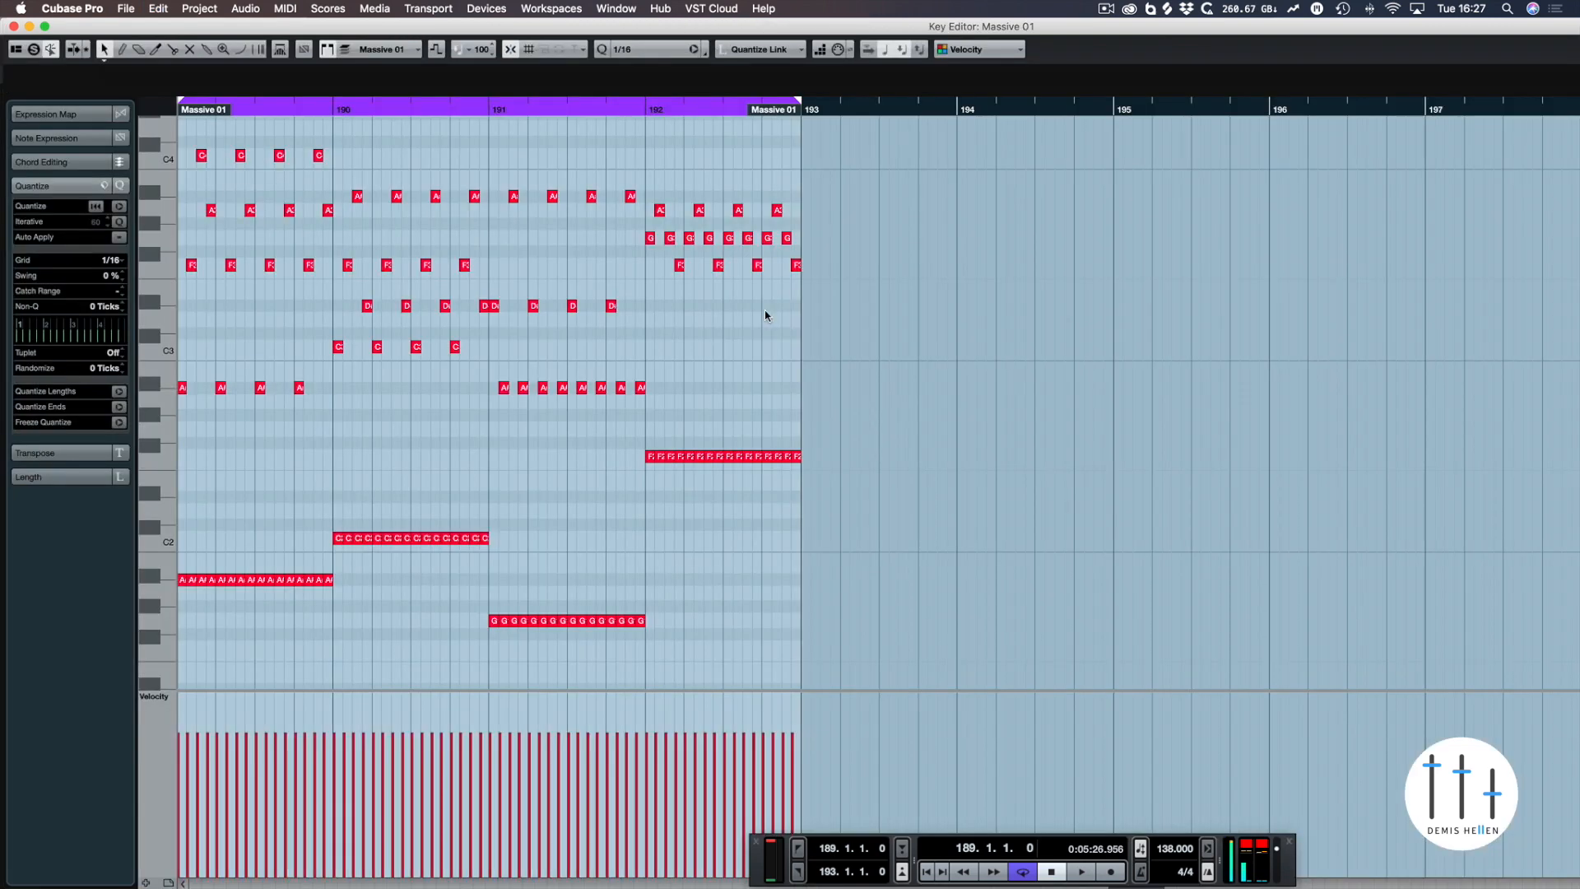
pyautogui.press('space')
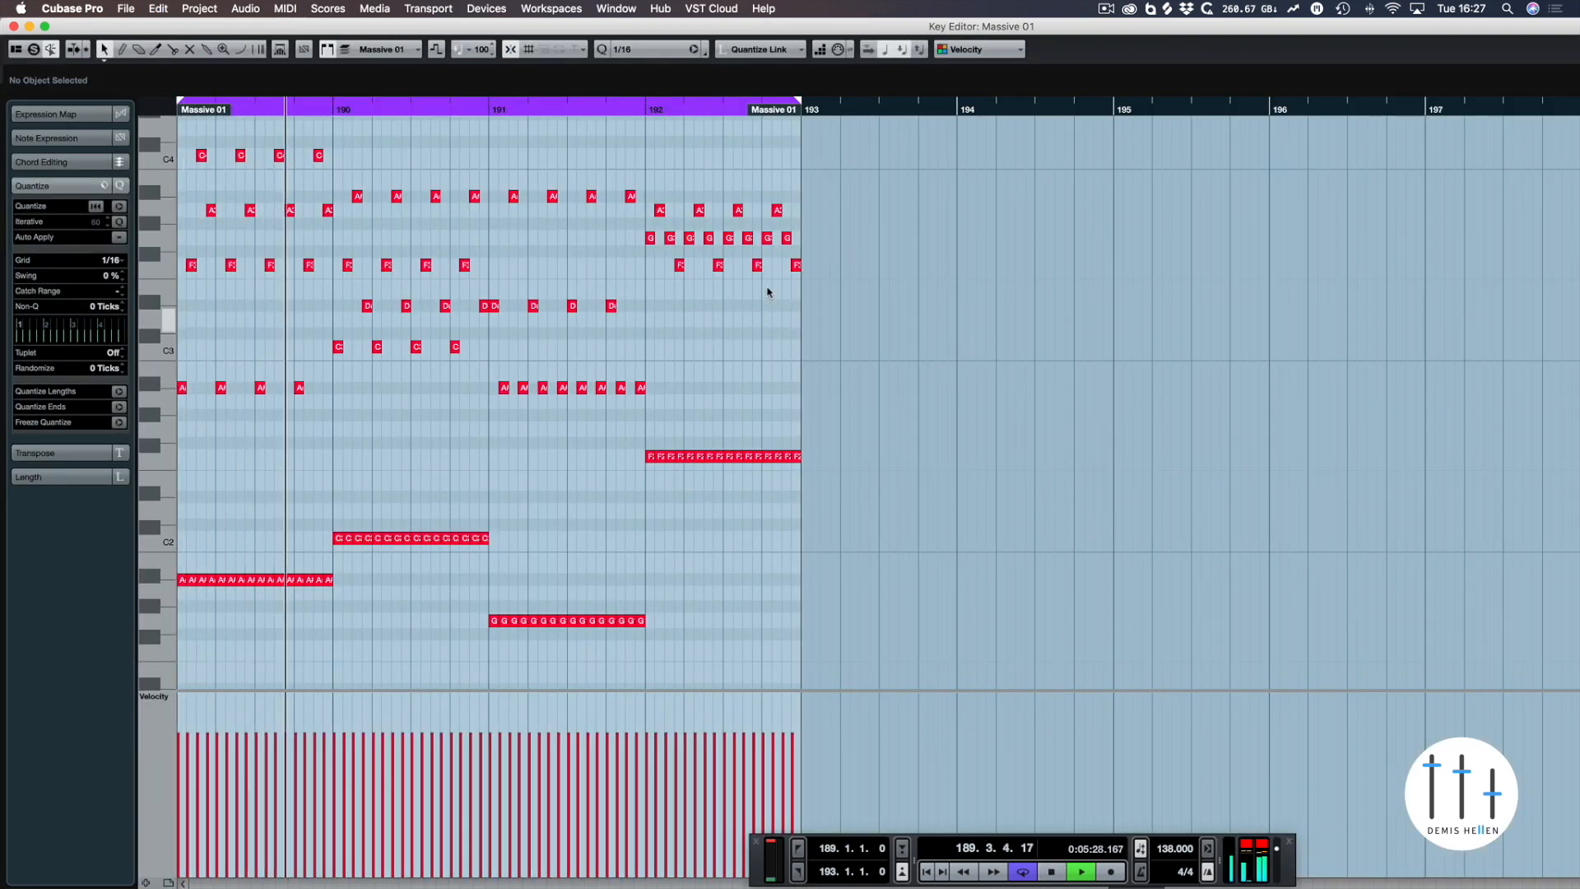
pyautogui.press('space')
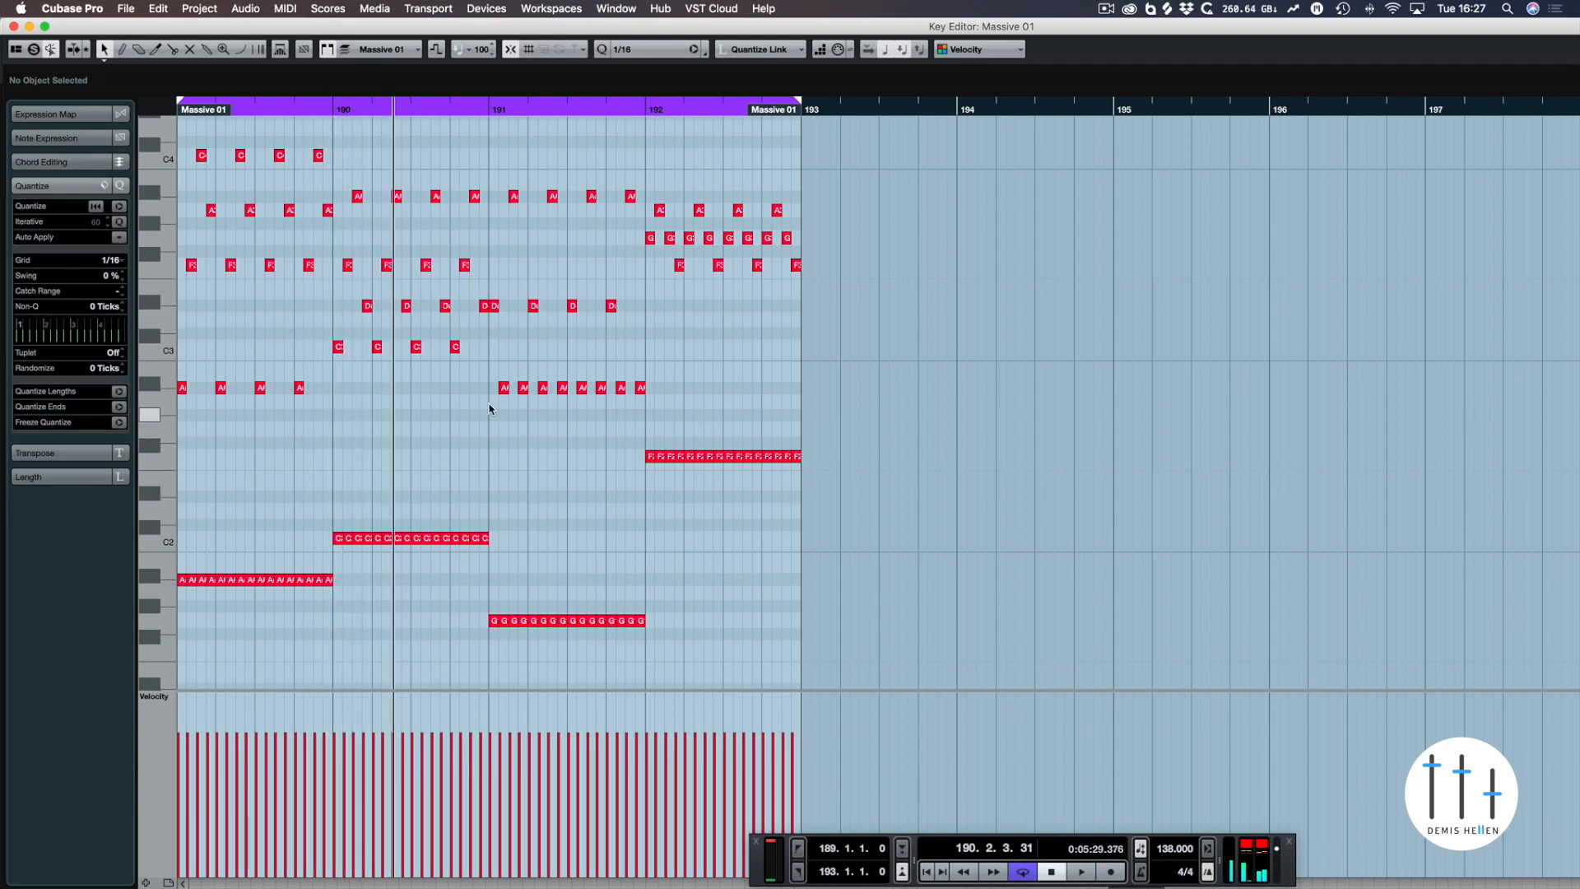
# - Transpose the first A#2 note of bar 189 up an octave to A#3
pyautogui.scroll(1, 263, 120)
pyautogui.scroll(6, 262, 105)
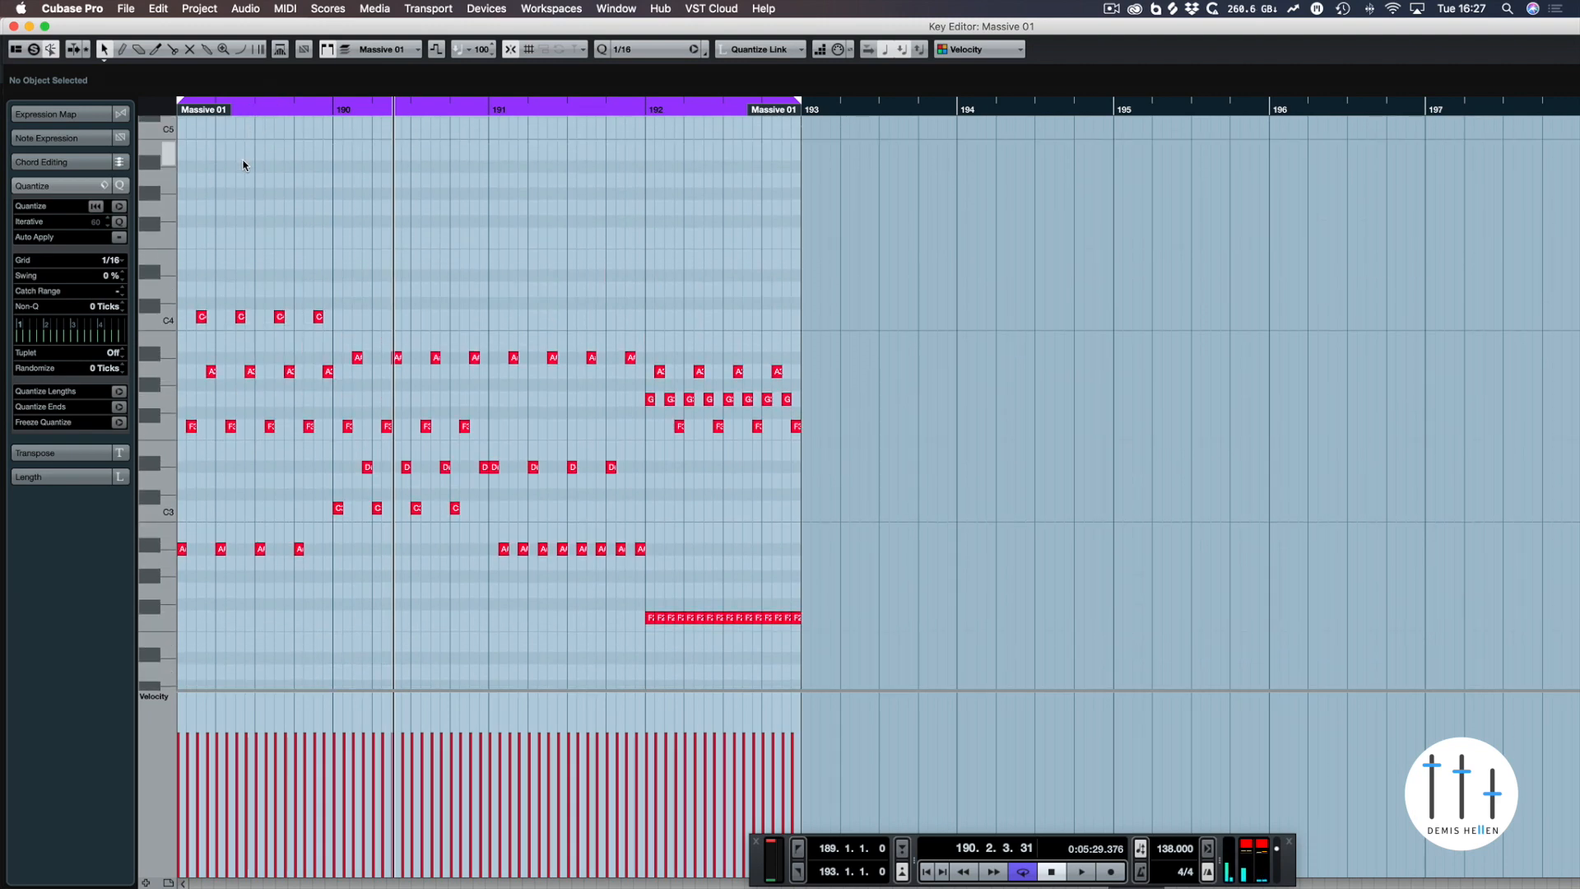
pyautogui.press('h')
pyautogui.press('h')
pyautogui.press('h')
pyautogui.hscroll(5, 281, 194)
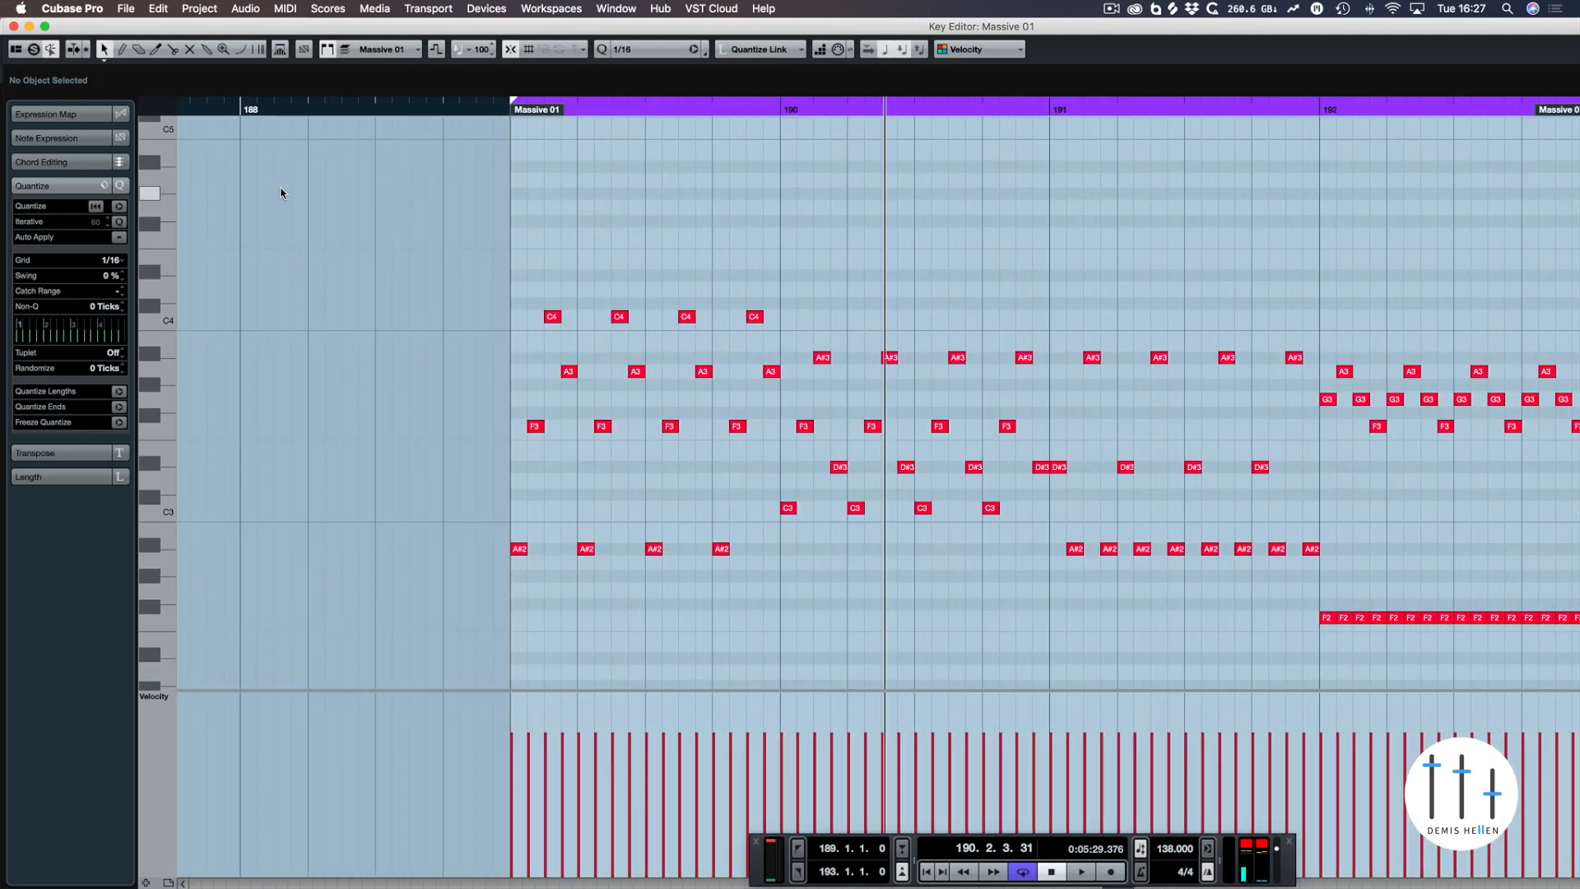
pyautogui.hscroll(-3, 481, 353)
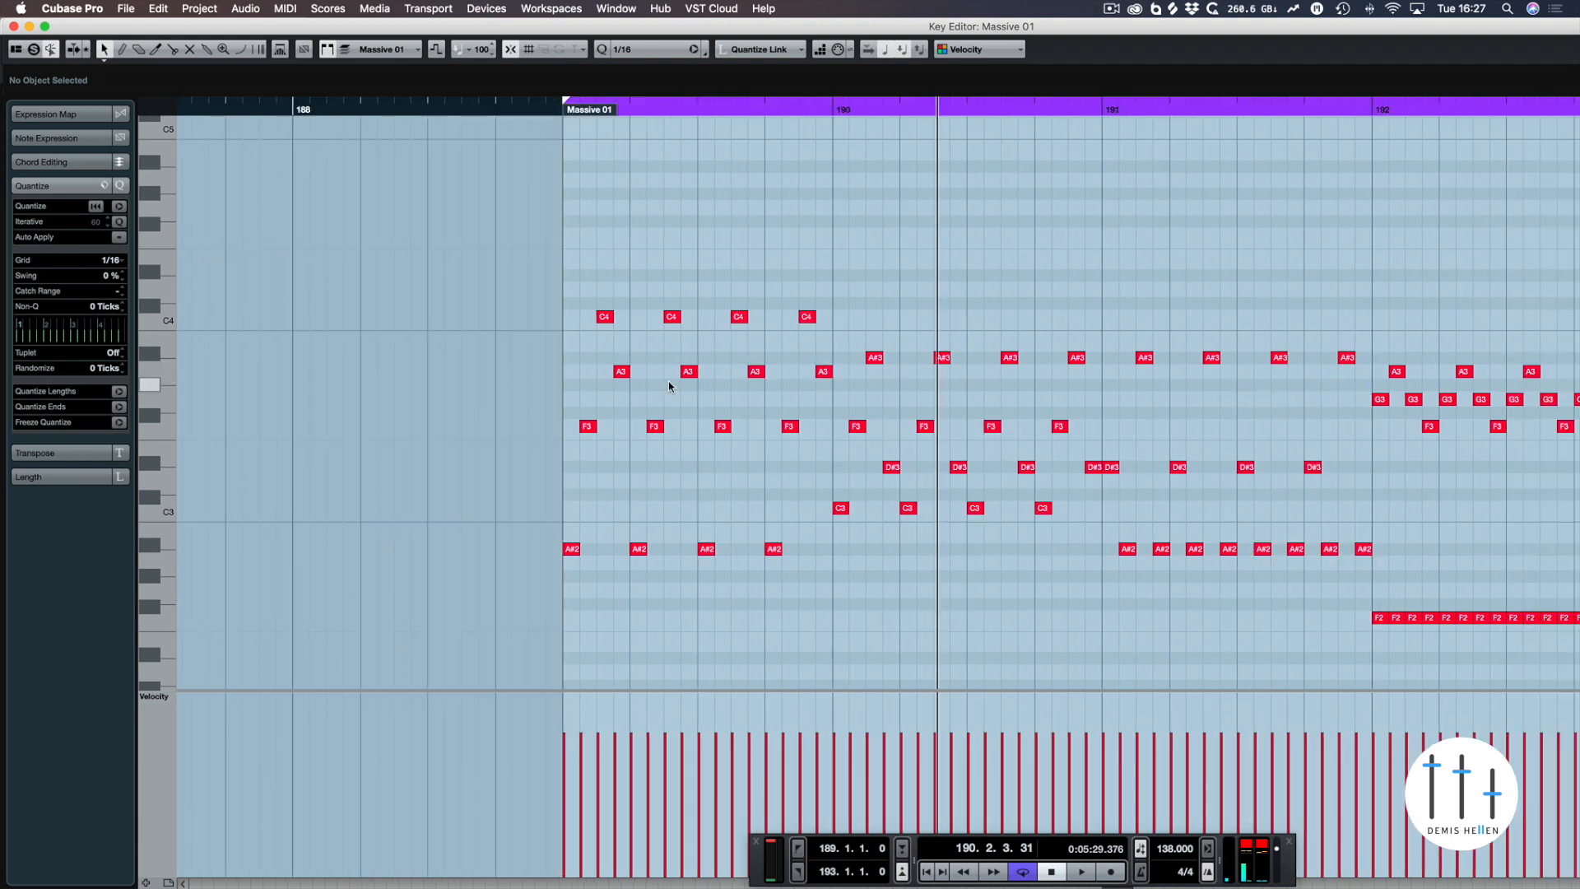
pyautogui.hscroll(3, 666, 372)
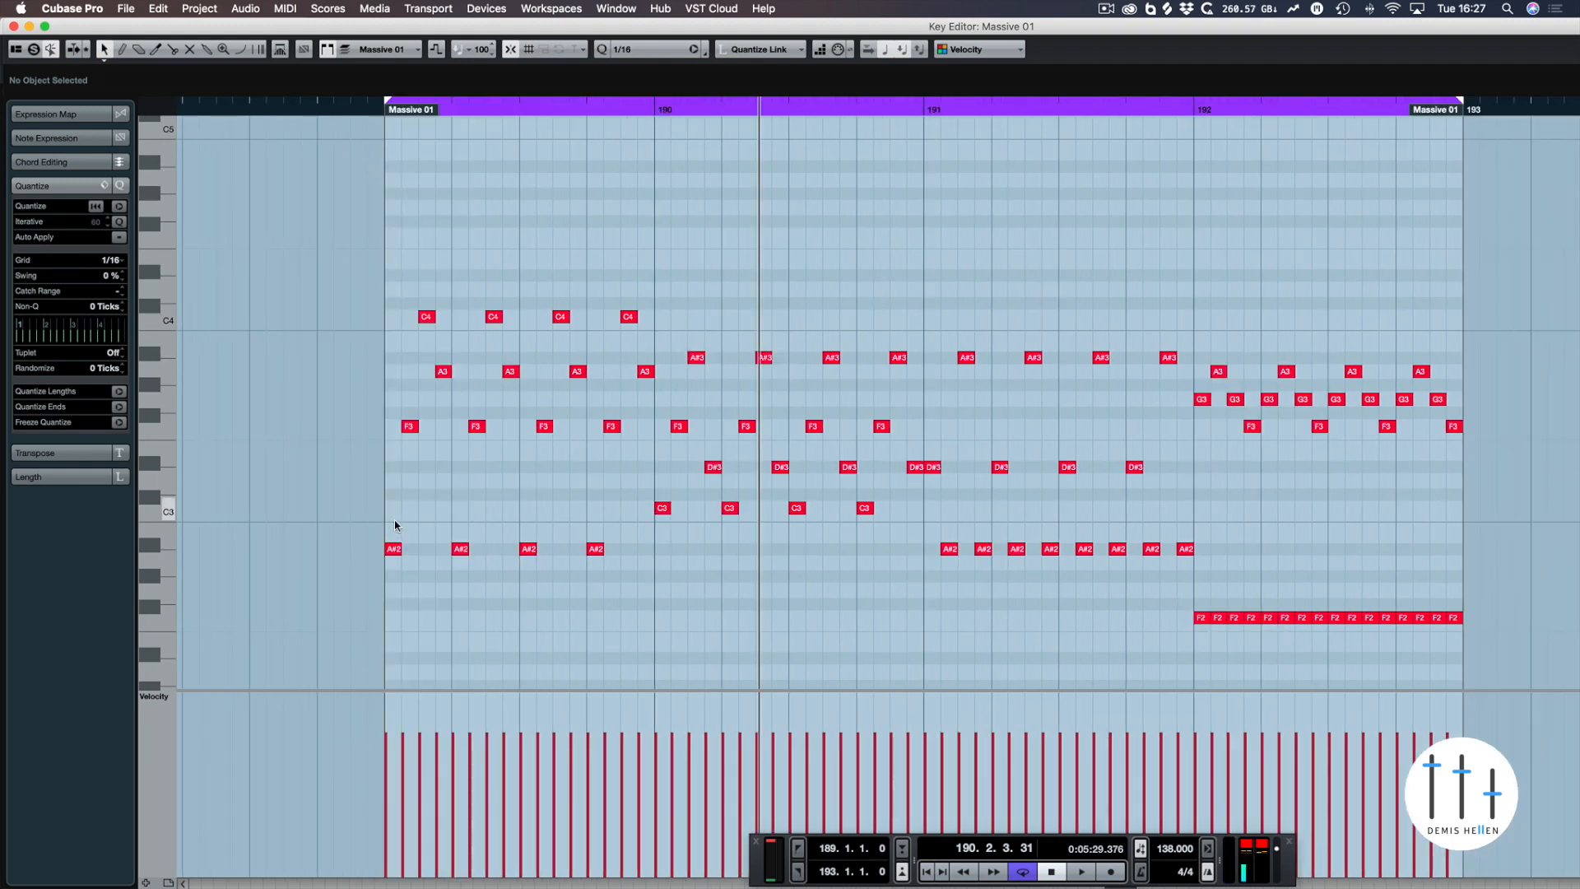
pyautogui.click(391, 549)
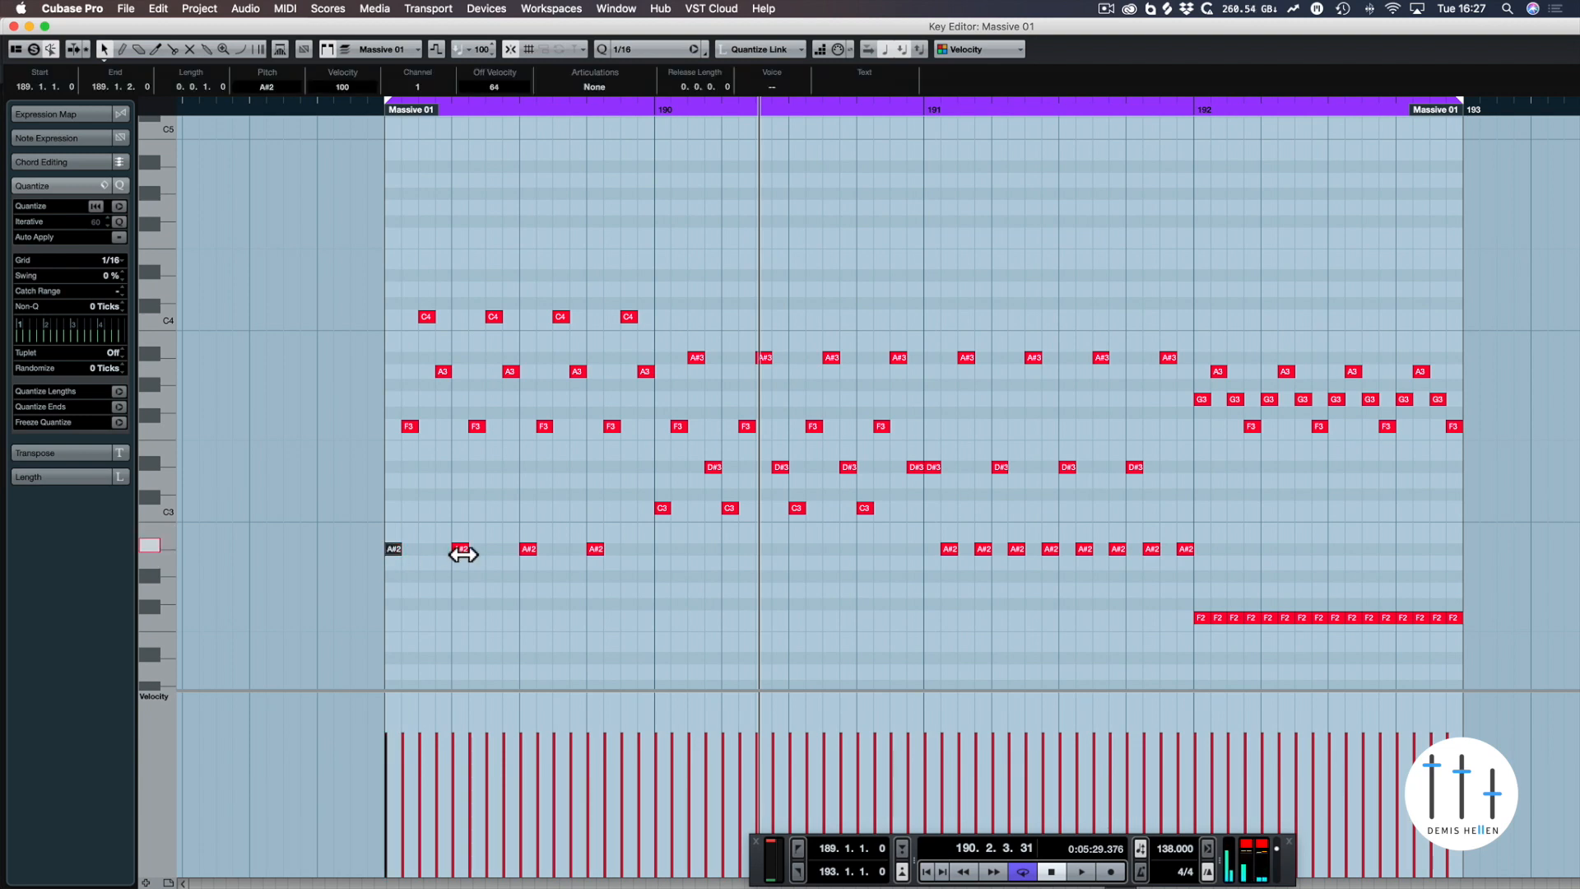
pyautogui.hotkey('shift', 'Up')
pyautogui.click(402, 400)
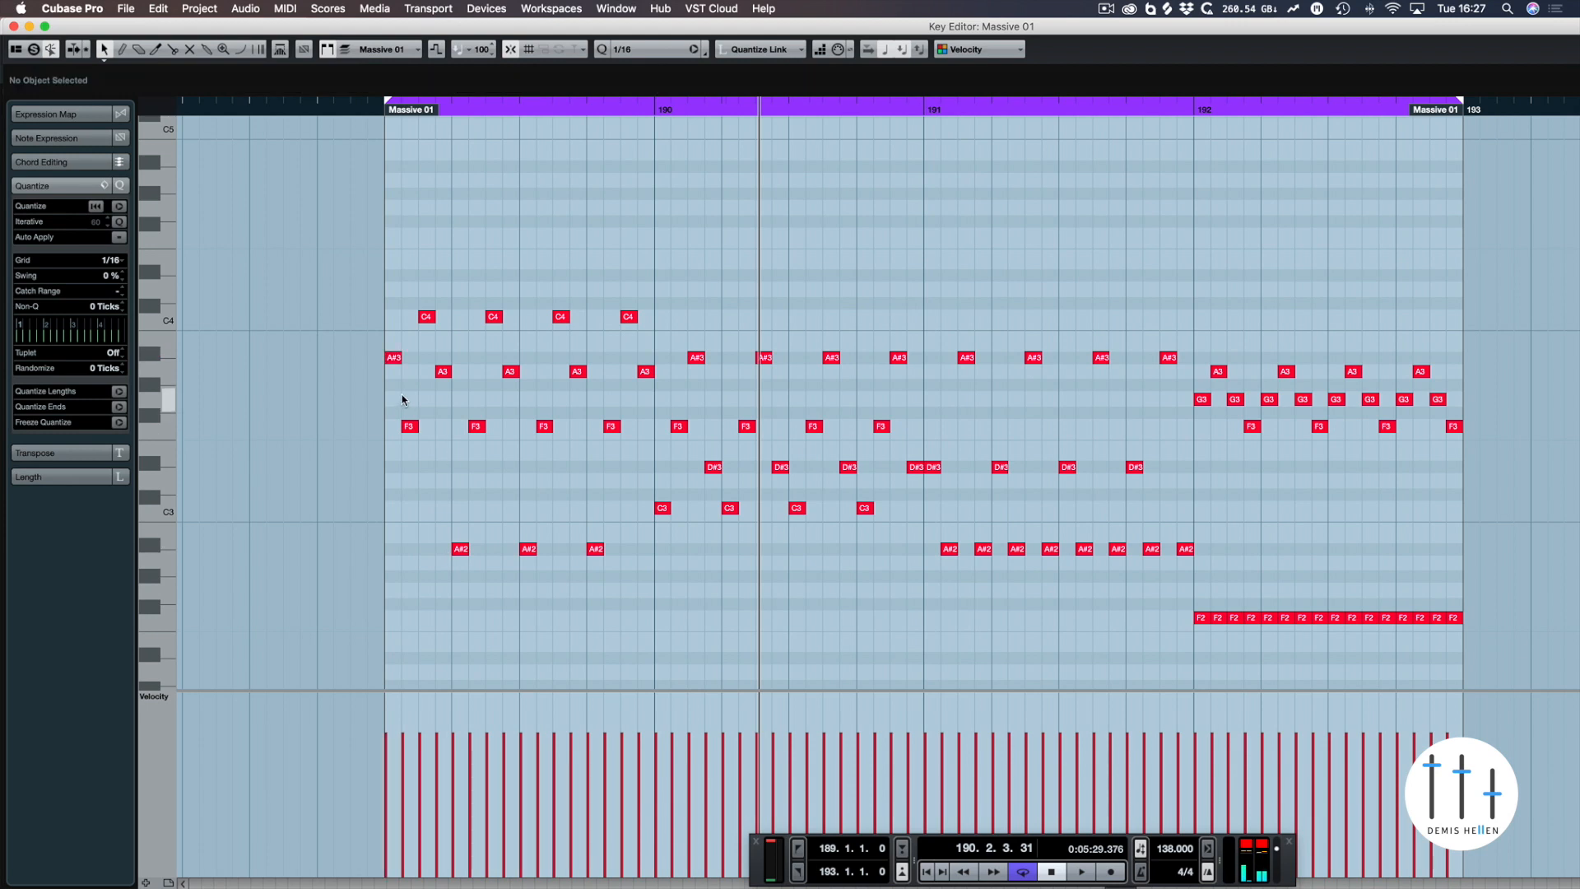
# - Transpose the first C4 note of bar 189 down an octave to C3 and play from the start of the loop
pyautogui.click(409, 425)
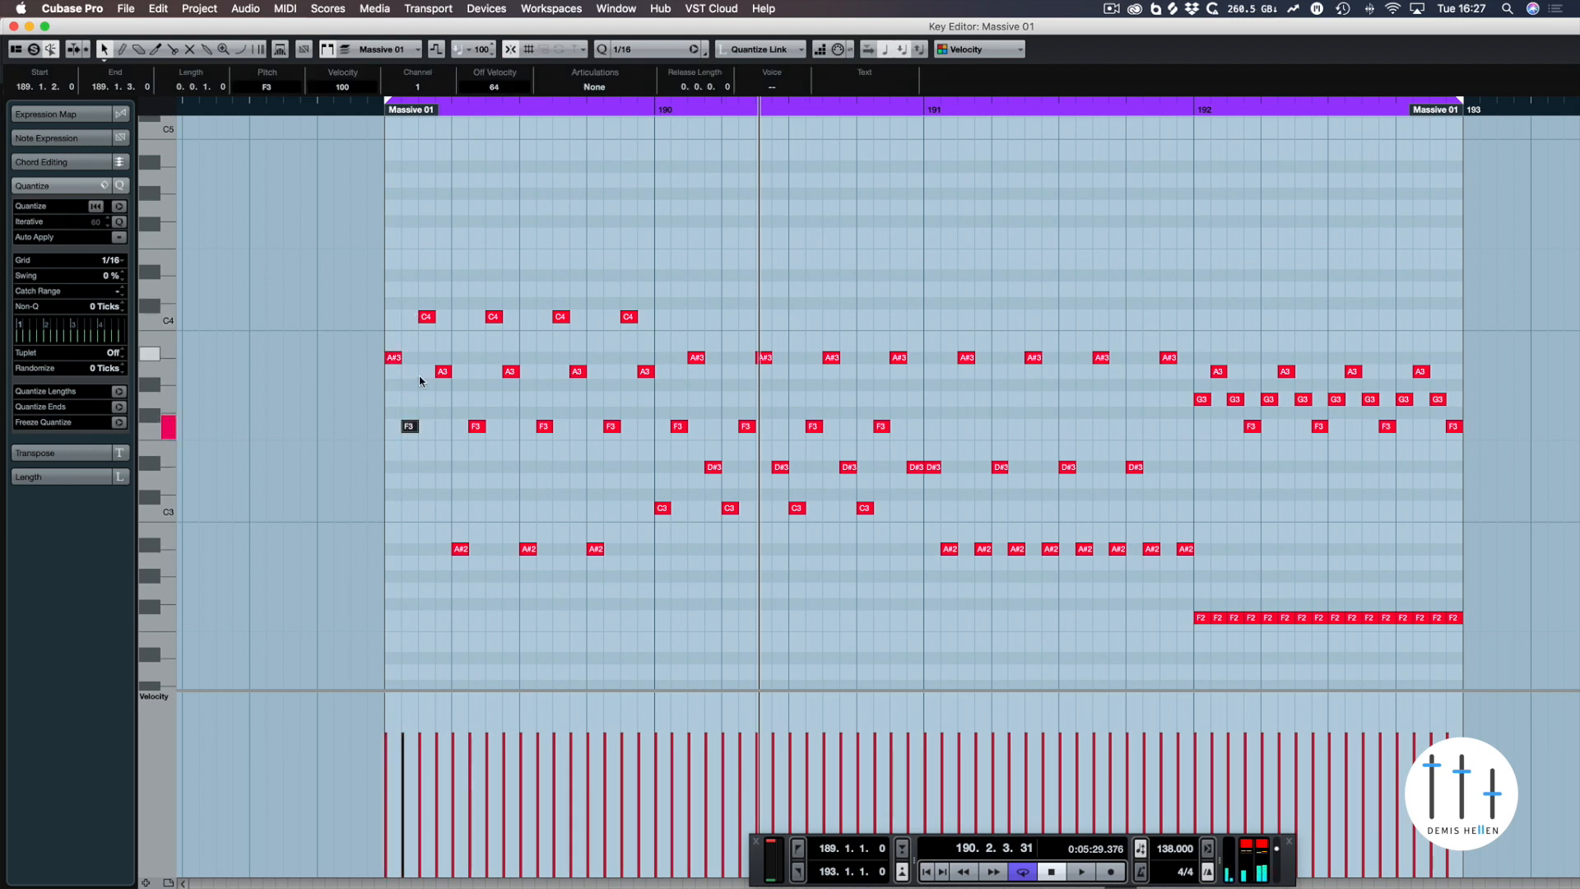
pyautogui.click(420, 326)
pyautogui.click(424, 317)
pyautogui.hotkey('shift', 'Down')
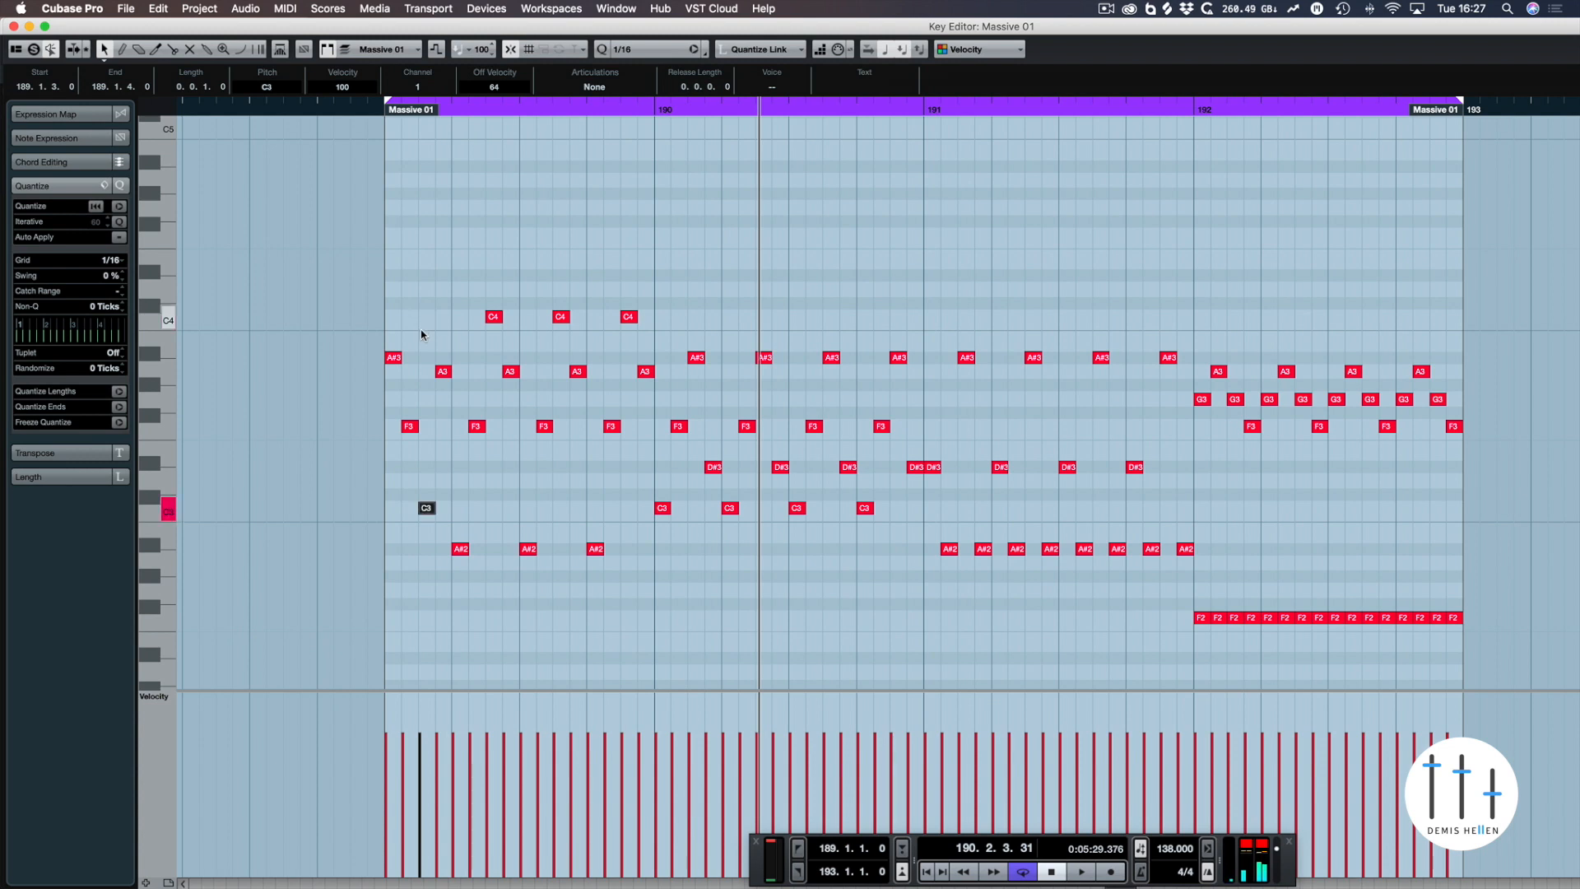
pyautogui.click(441, 373)
pyautogui.press('KP_1')
pyautogui.press('space')
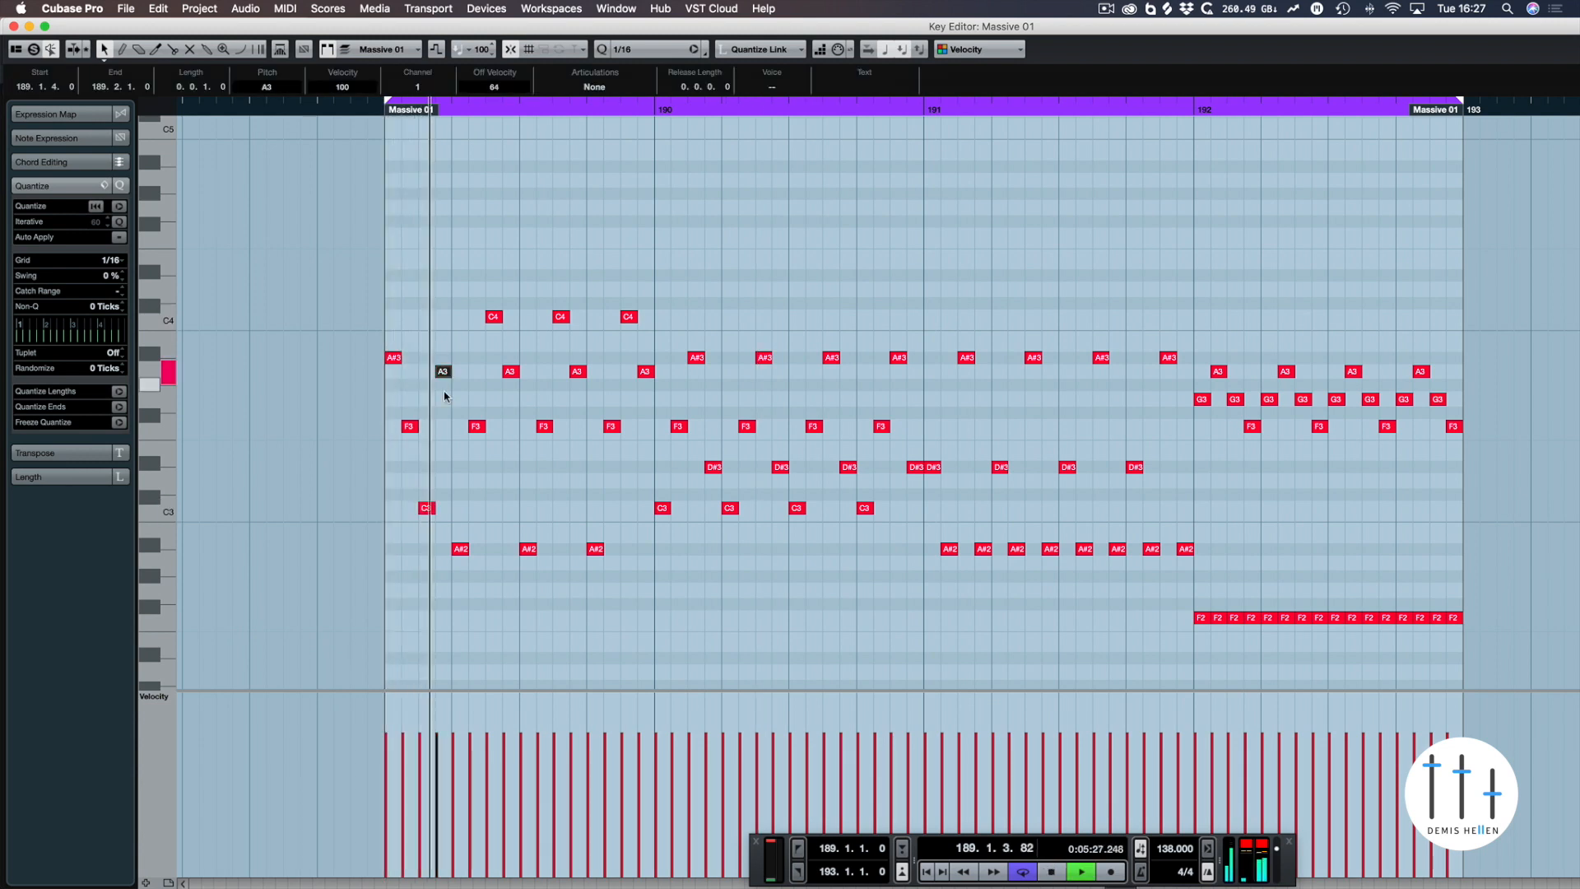
pyautogui.press('space')
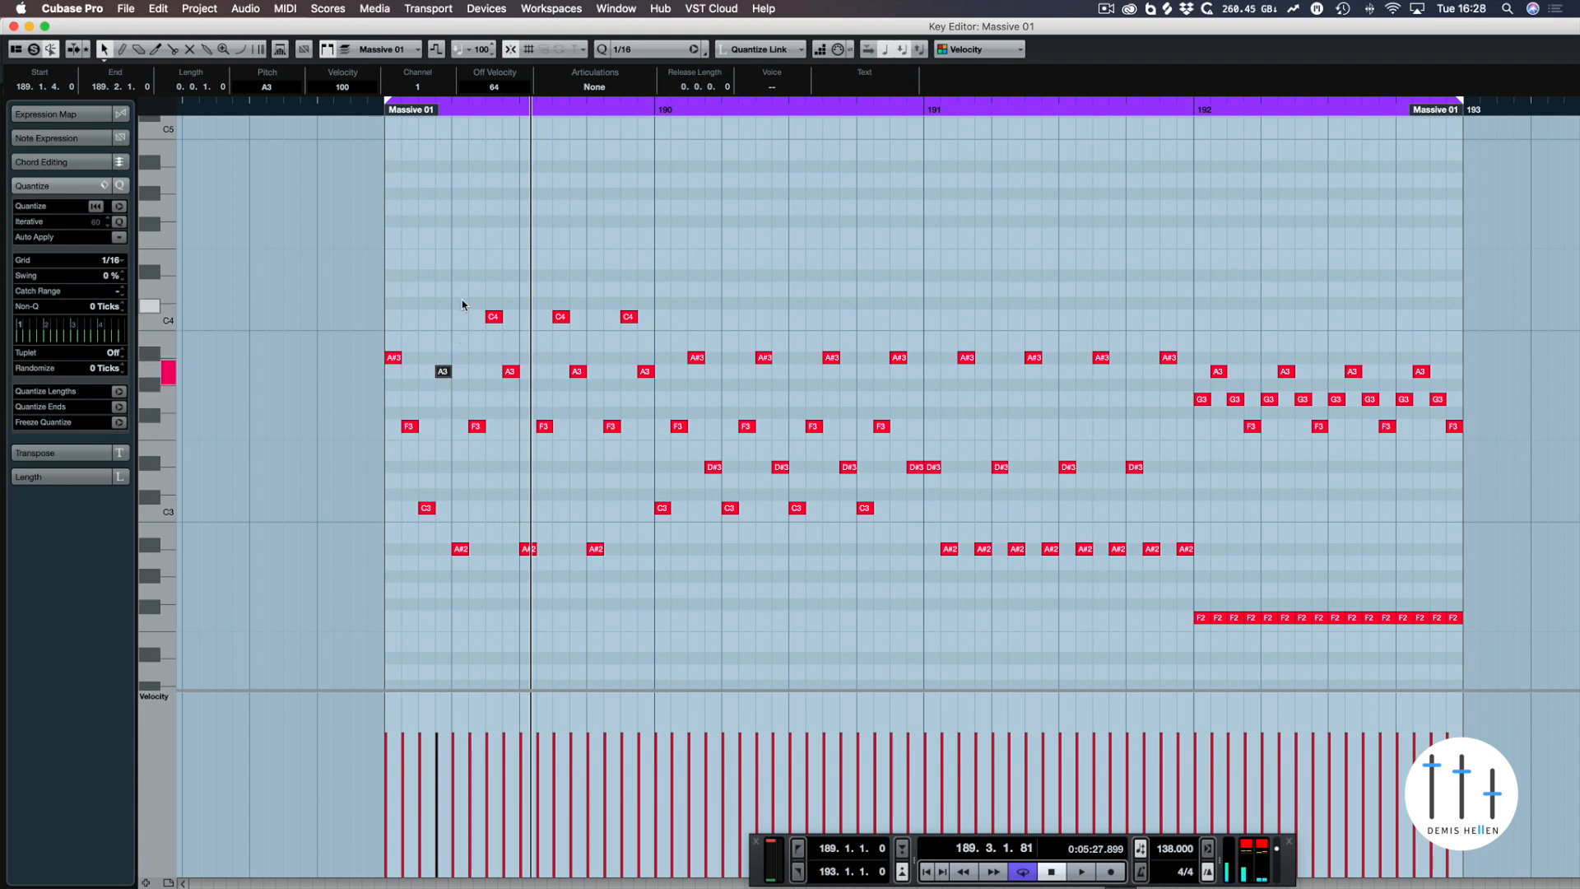
# - Delete bar 189's melody notes after the first four
pyautogui.moveTo(462, 300); pyautogui.dragTo(645, 578)
pyautogui.press('Delete')
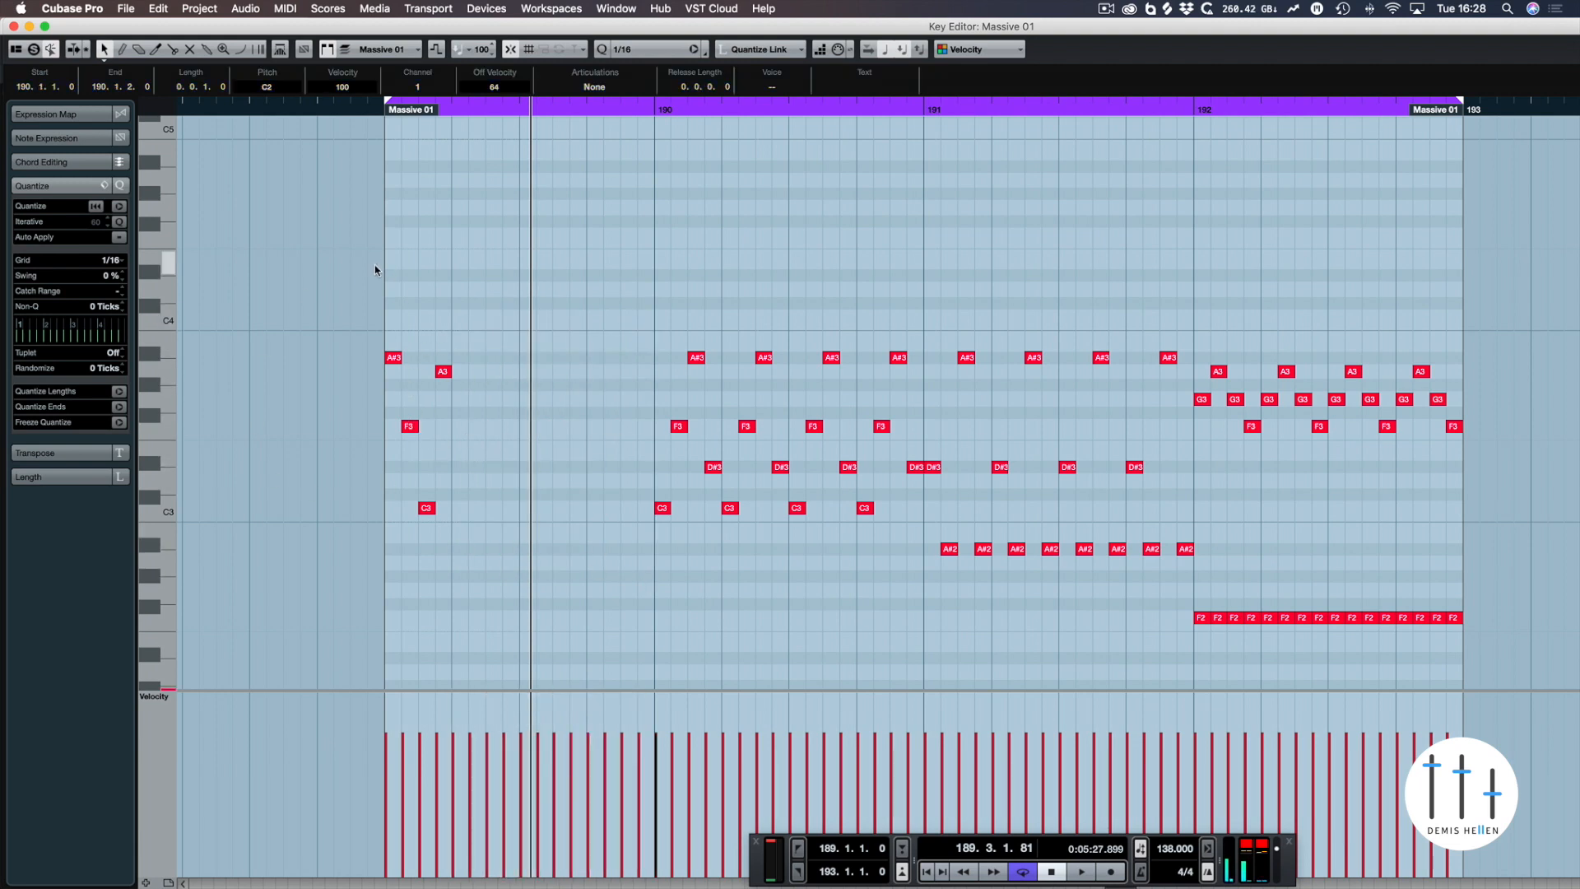
pyautogui.click(393, 359)
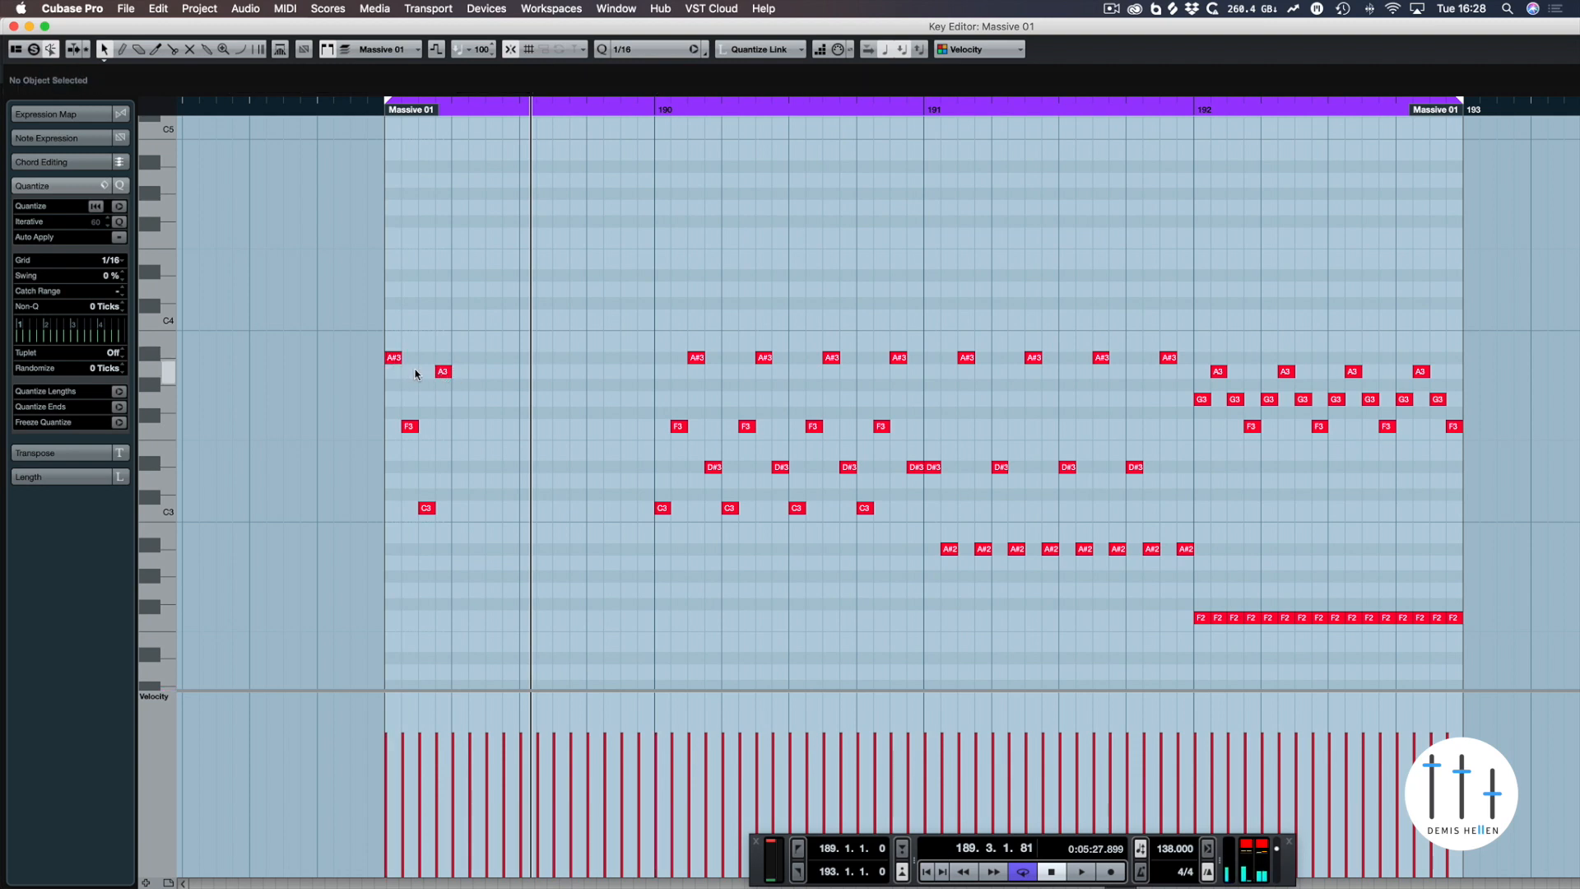
# - Reorder bar 189's four melody notes into the descending sequence A#3, A3, F3, C3 and play them
pyautogui.moveTo(437, 372); pyautogui.dragTo(411, 374)
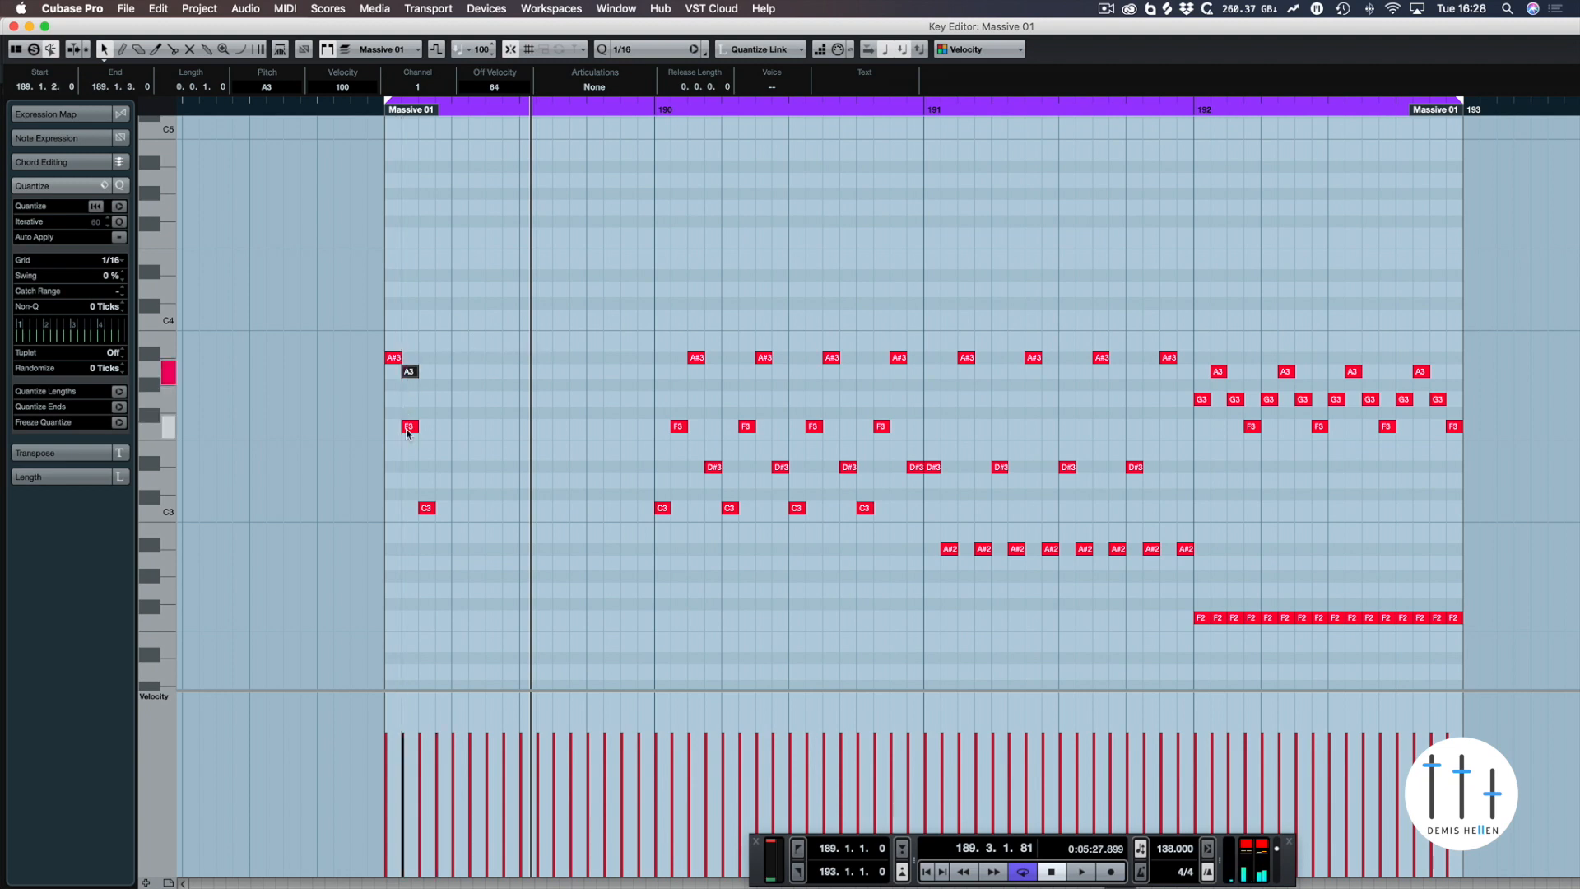
pyautogui.click(409, 426)
pyautogui.moveTo(421, 430); pyautogui.dragTo(438, 429)
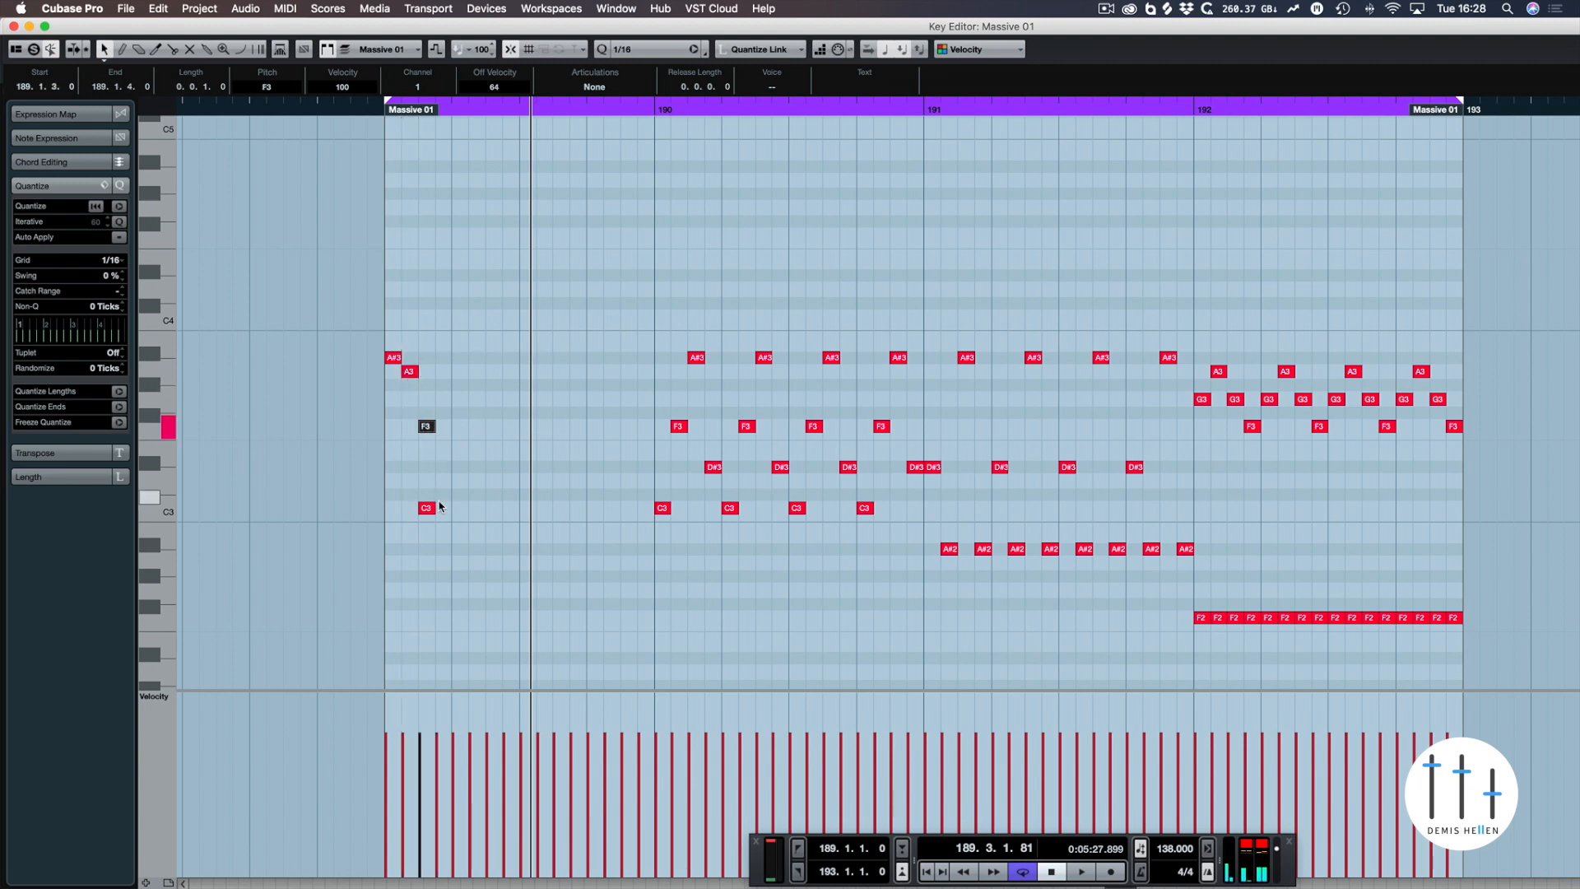
pyautogui.click(429, 509)
pyautogui.moveTo(440, 511); pyautogui.dragTo(457, 511)
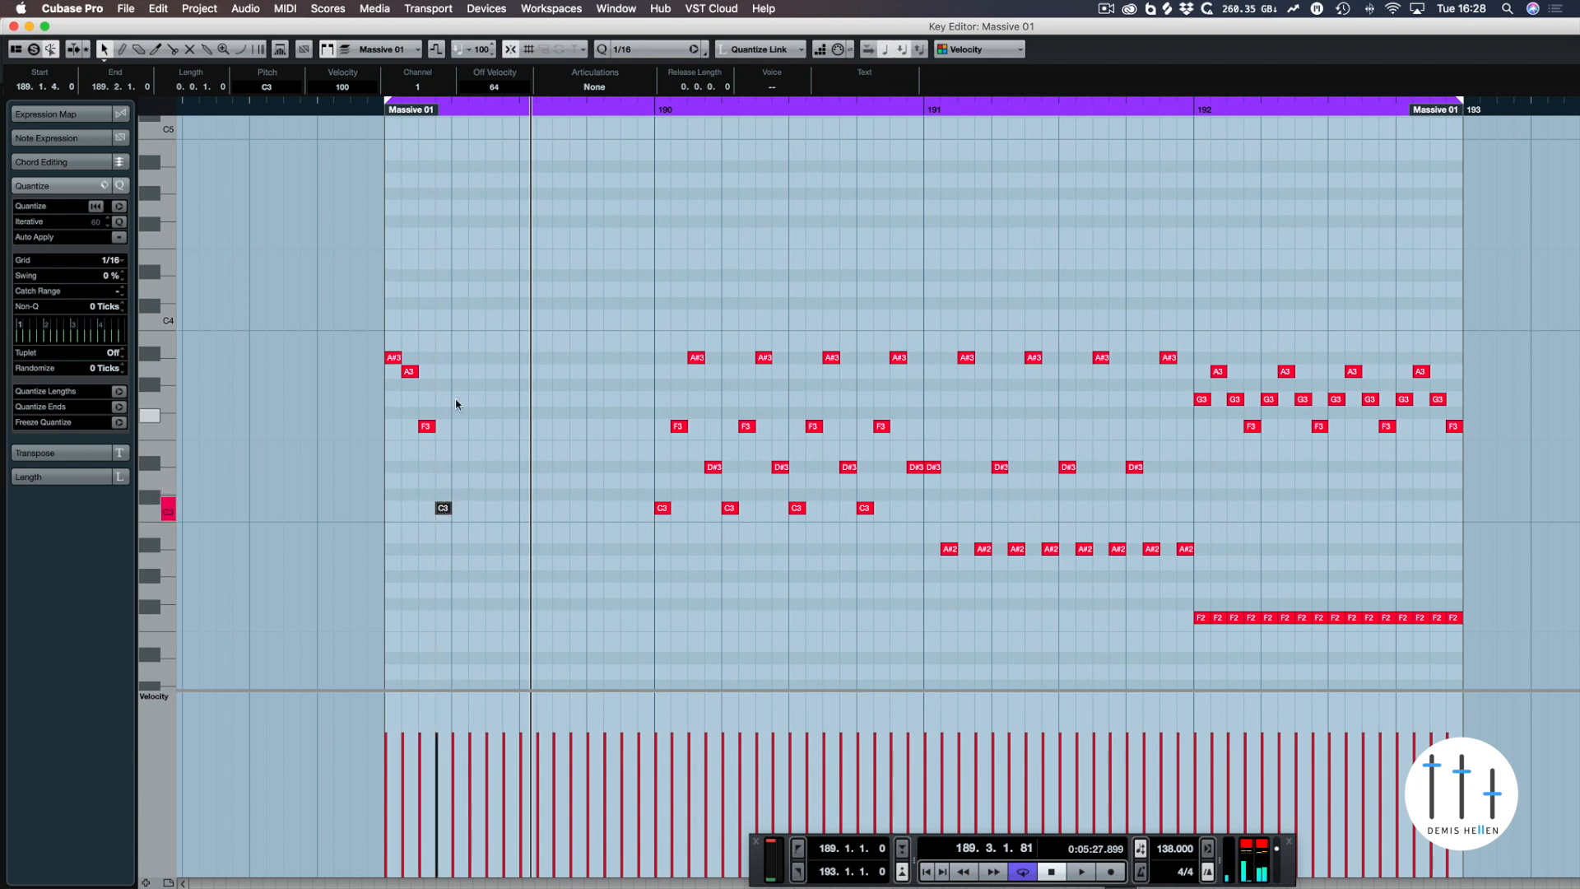
pyautogui.press('1')
pyautogui.press('space')
pyautogui.press('space')
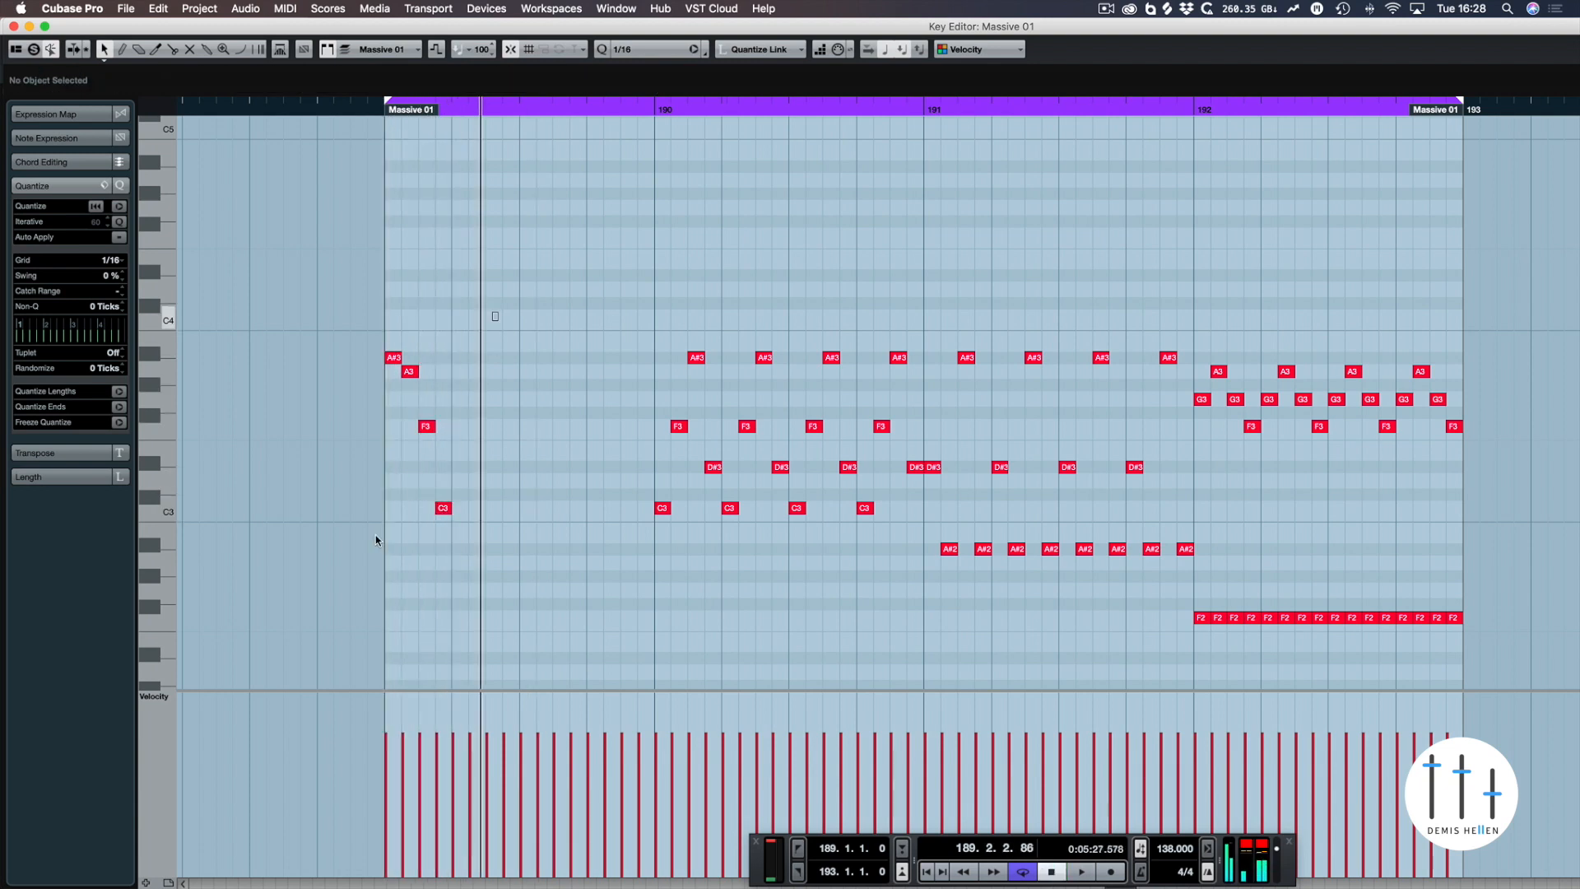
# - Repeat bar 189's four-note A#3, A3, F3, C3 figure three times to fill the bar, and play it from the loop start
pyautogui.moveTo(492, 315); pyautogui.dragTo(370, 540)
pyautogui.hotkey('alt', 'd')
pyautogui.hotkey('alt', 'd')
pyautogui.hotkey('alt', 'd')
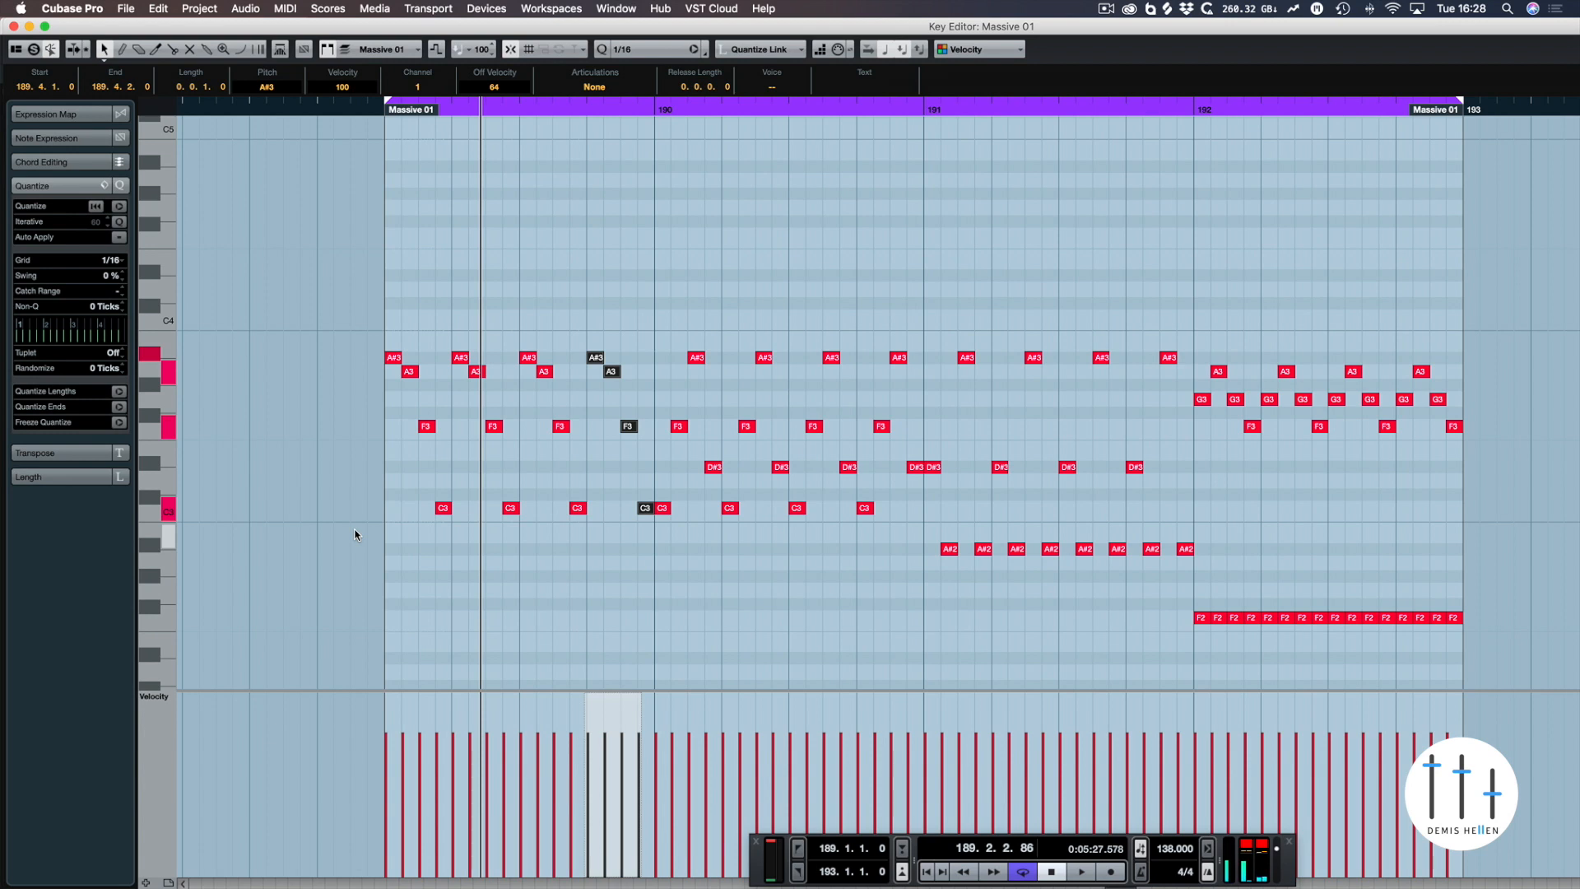
pyautogui.press('1')
pyautogui.press('space')
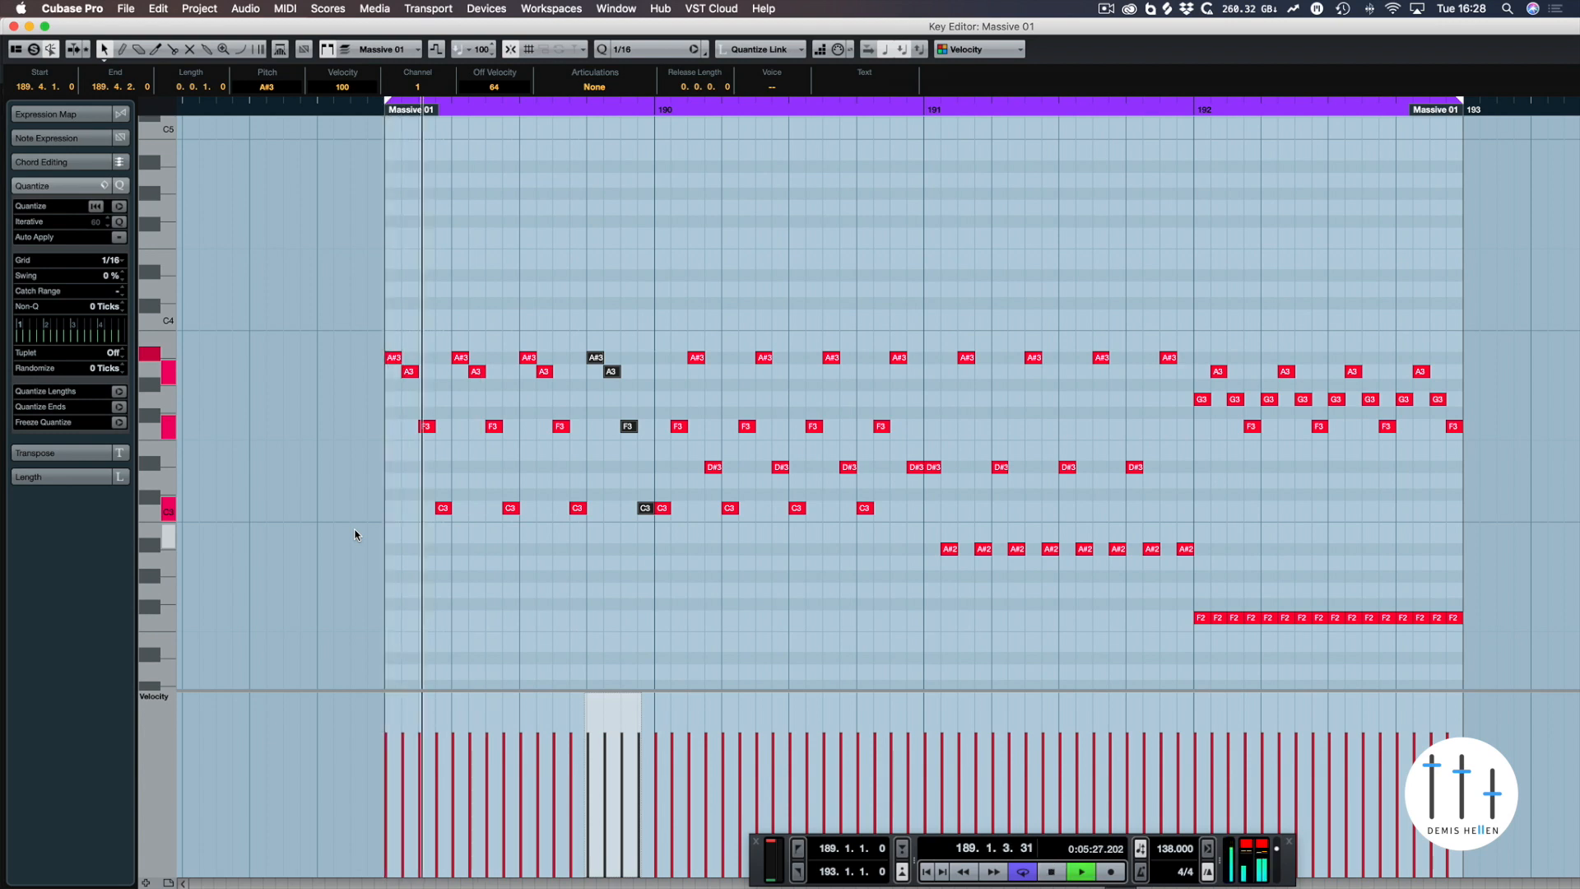
pyautogui.press('space')
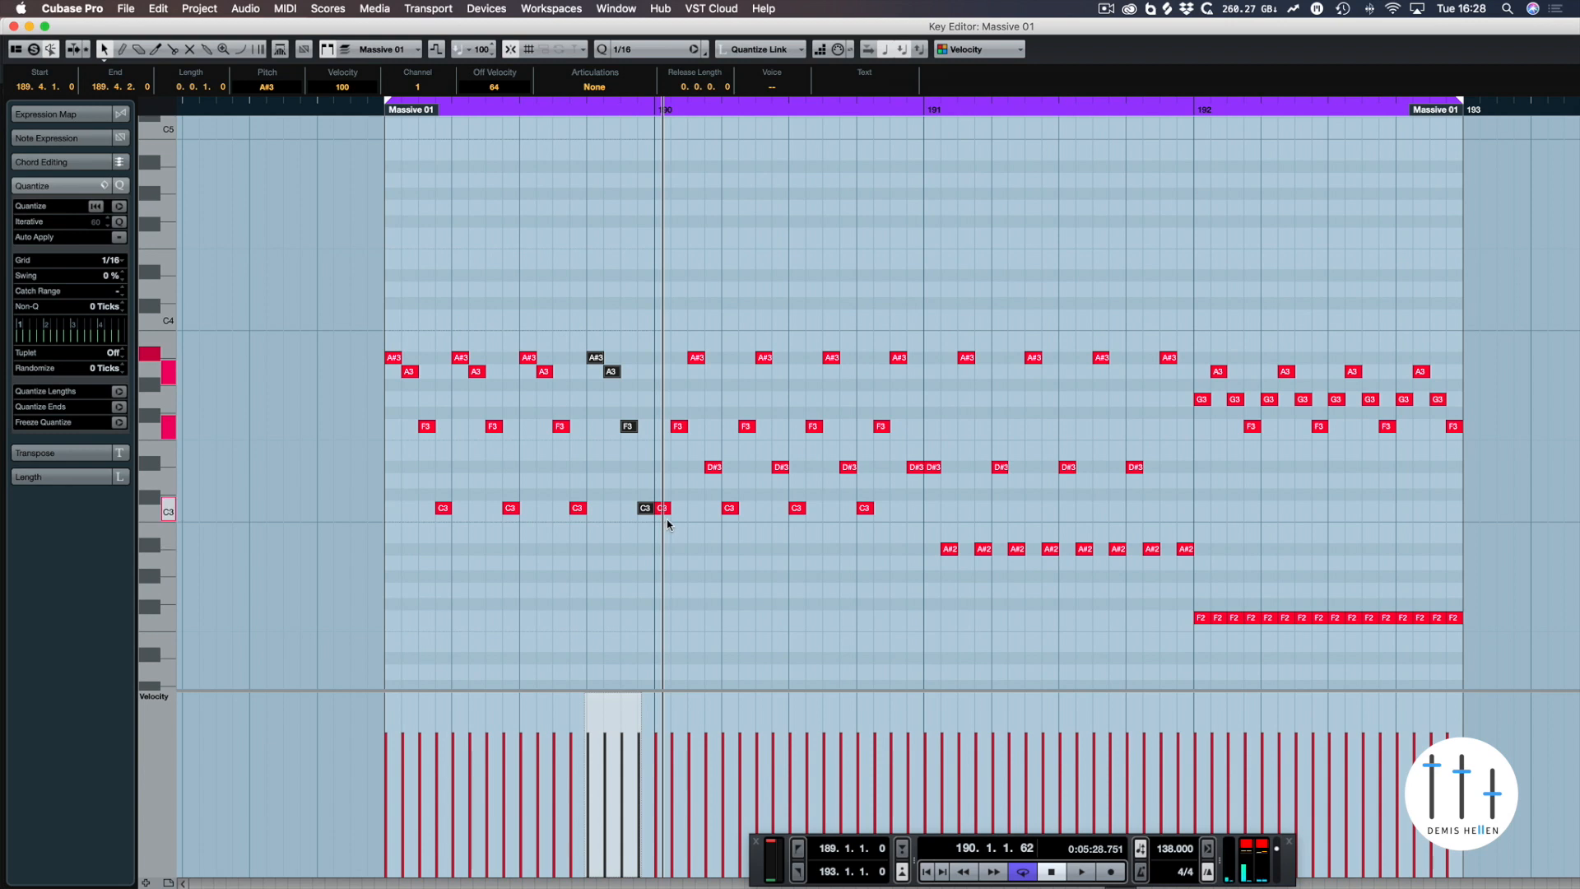
# - Delete bar 190's melody notes after the first four
pyautogui.hscroll(3, 666, 525)
pyautogui.click(631, 567)
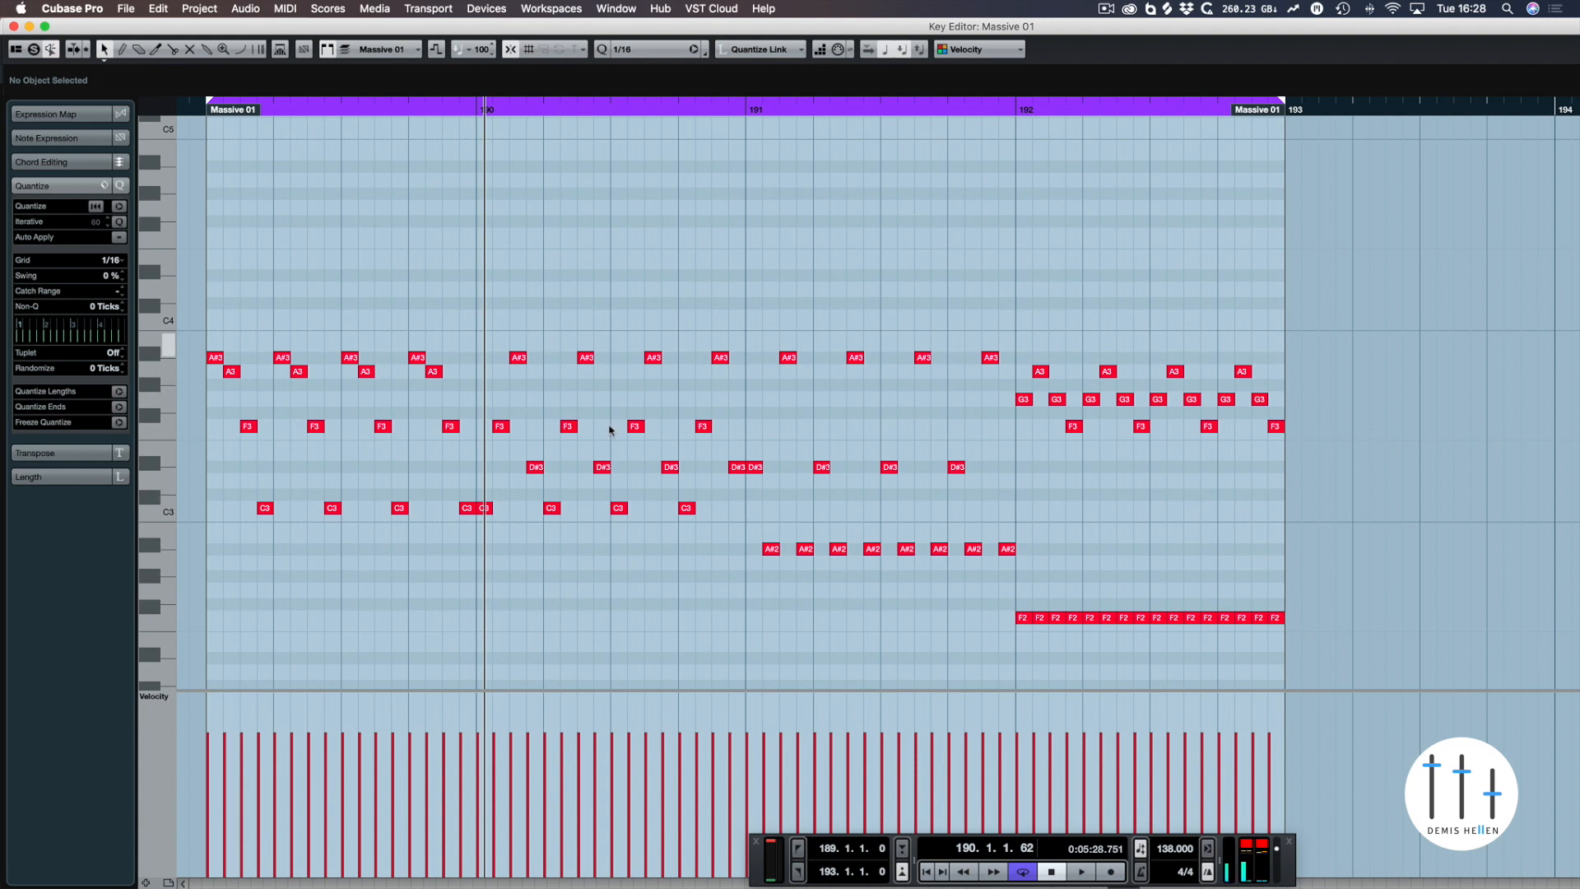
pyautogui.moveTo(543, 333); pyautogui.dragTo(734, 531)
pyautogui.press('Delete')
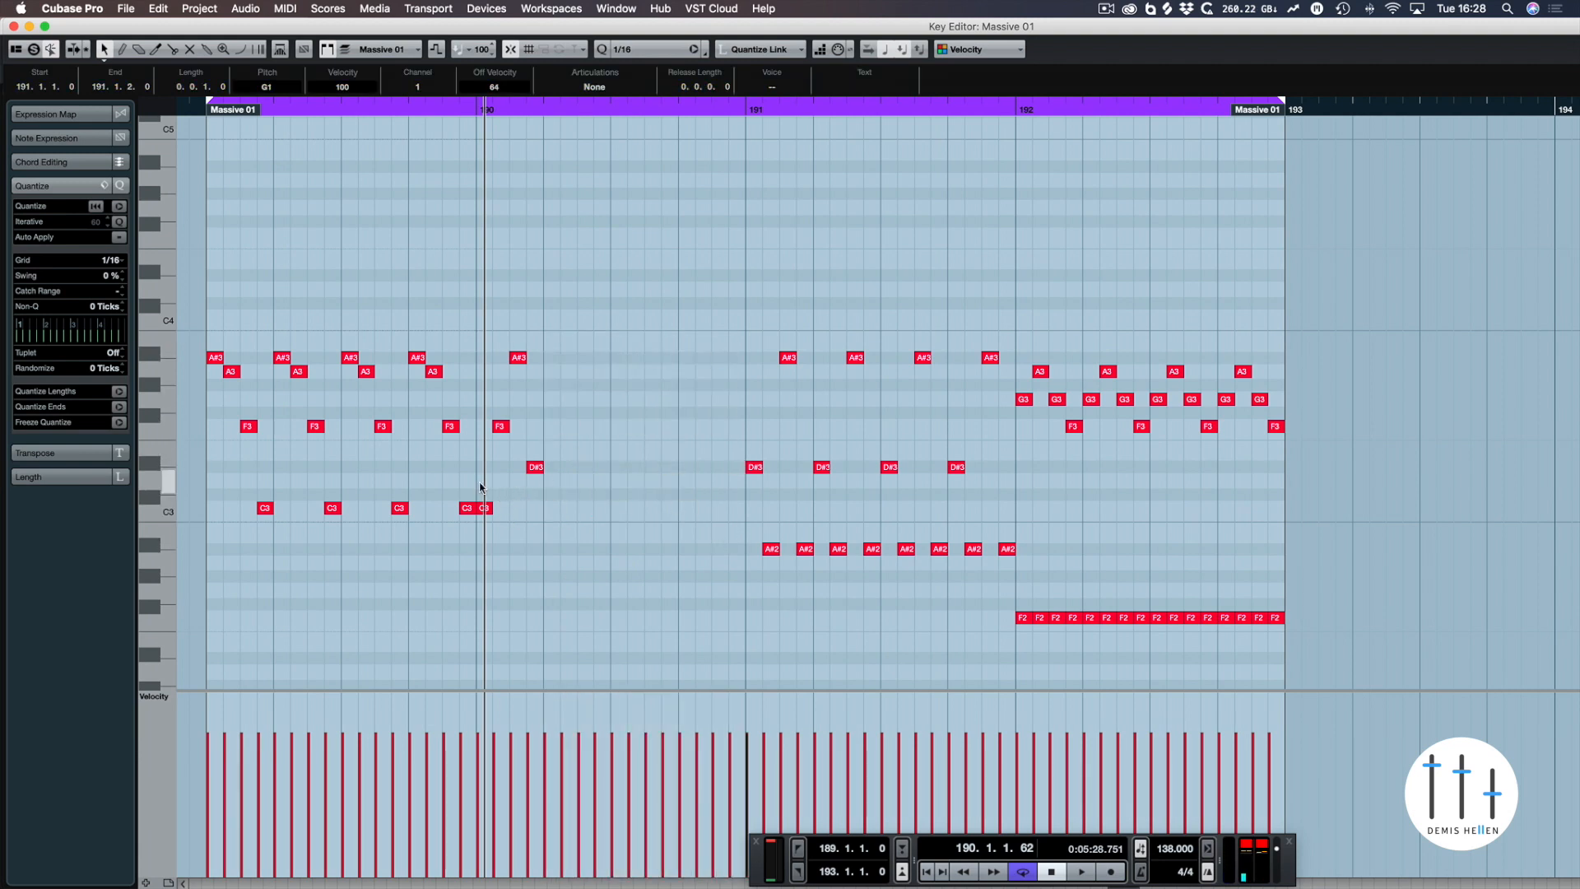
# - Reorder bar 190's four melody notes into the descending sequence A#3, F3, D#3, C3
pyautogui.click(518, 357)
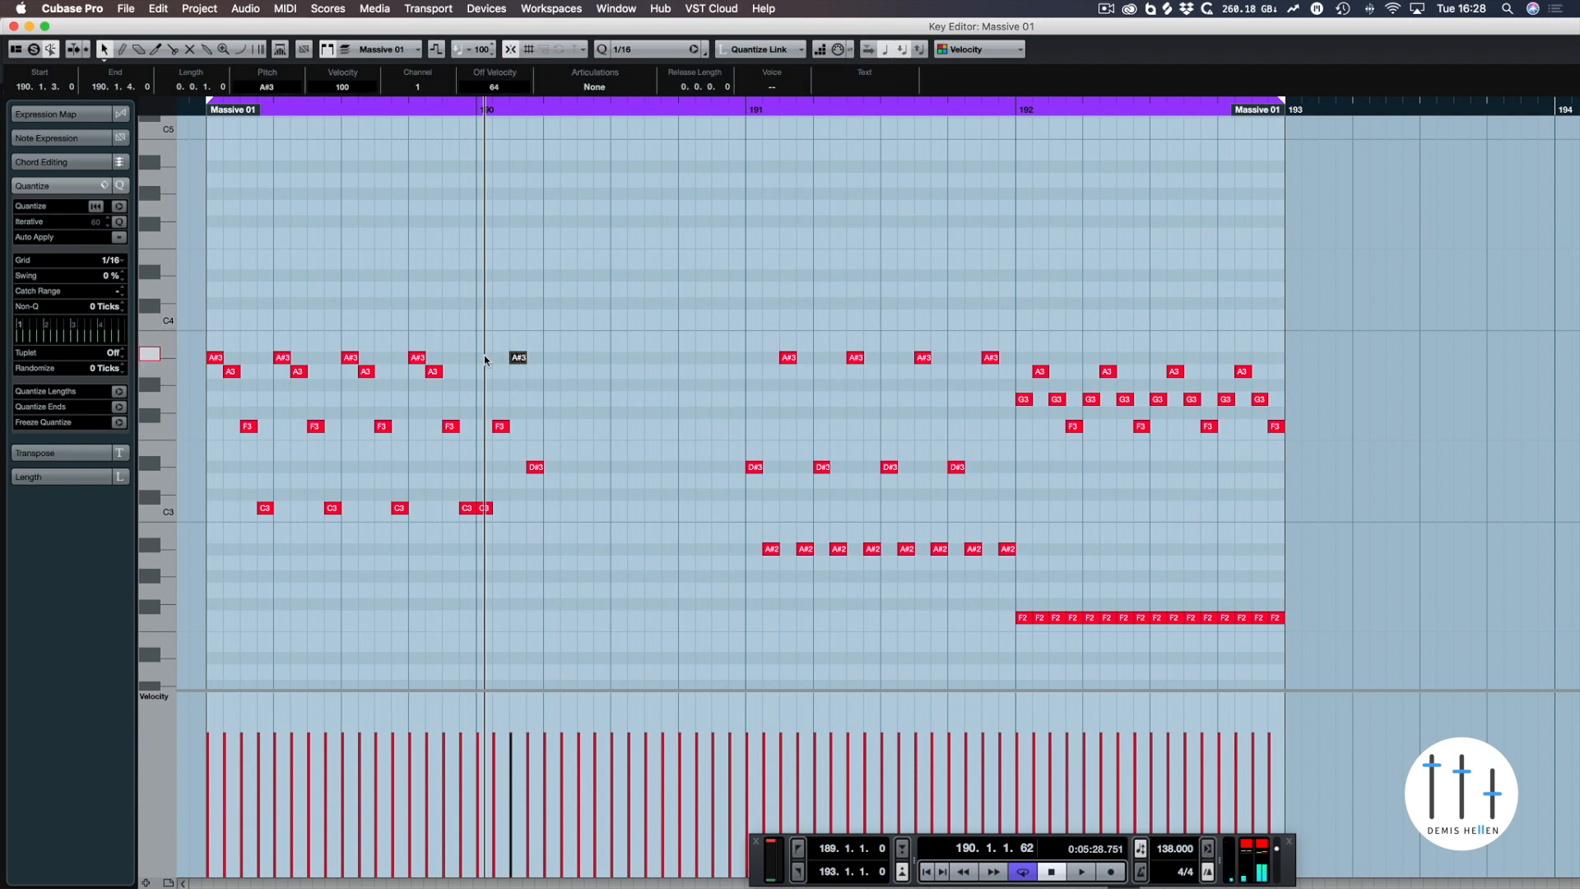
pyautogui.moveTo(519, 357); pyautogui.dragTo(484, 360)
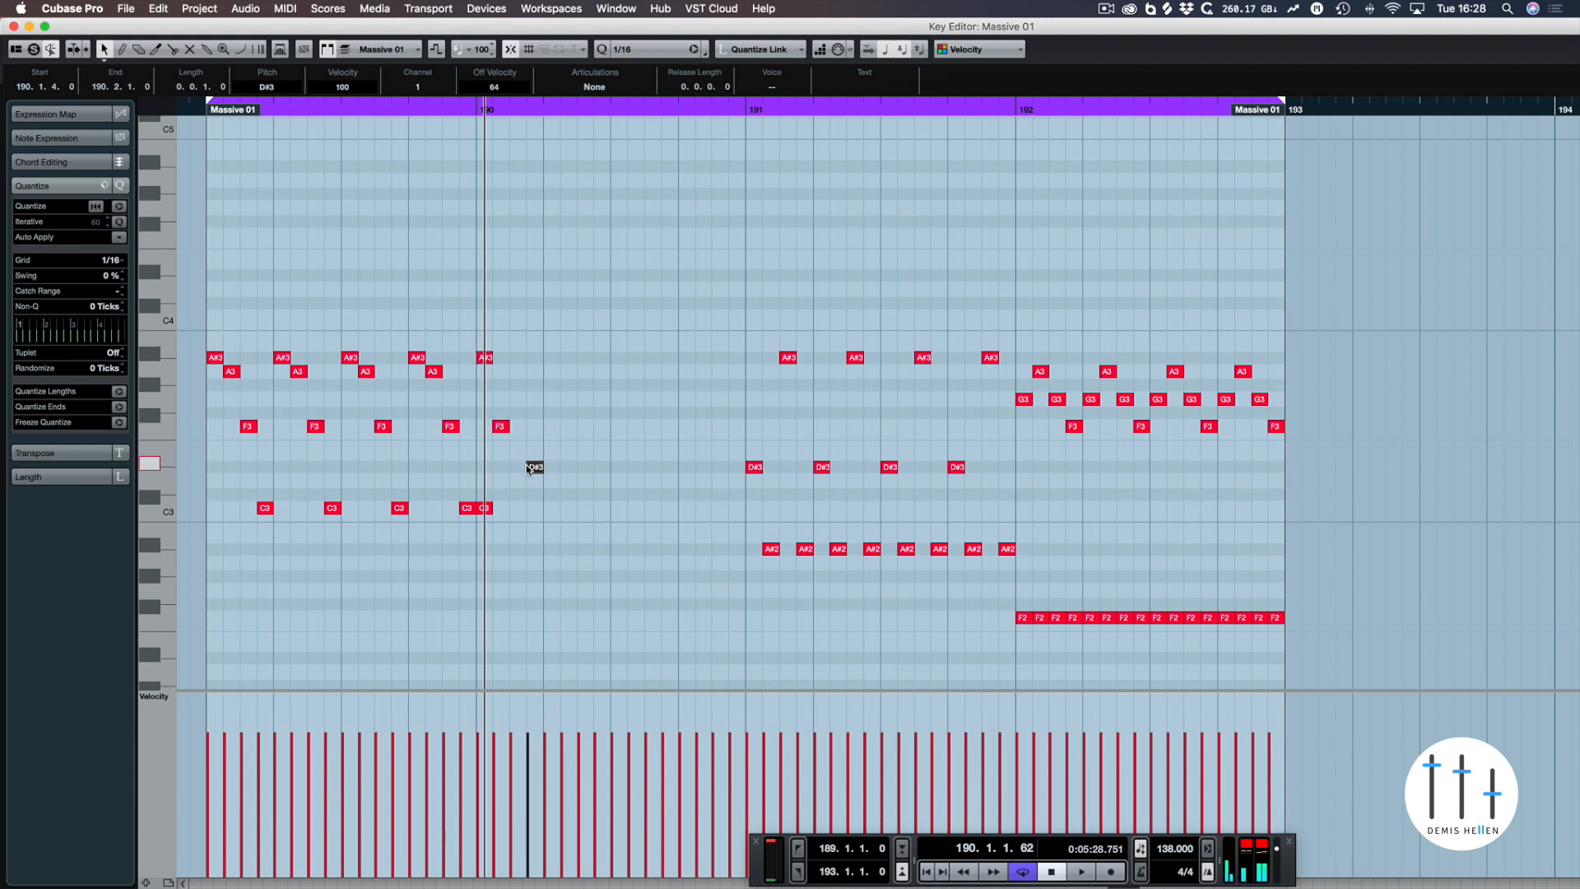
pyautogui.moveTo(519, 470); pyautogui.dragTo(537, 508)
pyautogui.click(486, 508)
# - Repeat bar 190's reordered four-note figure three times to fill the bar, and play the loop
pyautogui.moveTo(578, 291); pyautogui.dragTo(497, 522)
pyautogui.press('super+d')
pyautogui.press('super+z')
pyautogui.moveTo(609, 292); pyautogui.dragTo(489, 534)
pyautogui.moveTo(598, 303); pyautogui.dragTo(487, 528)
pyautogui.press('super+d')
pyautogui.press('super+d')
pyautogui.press('super+d')
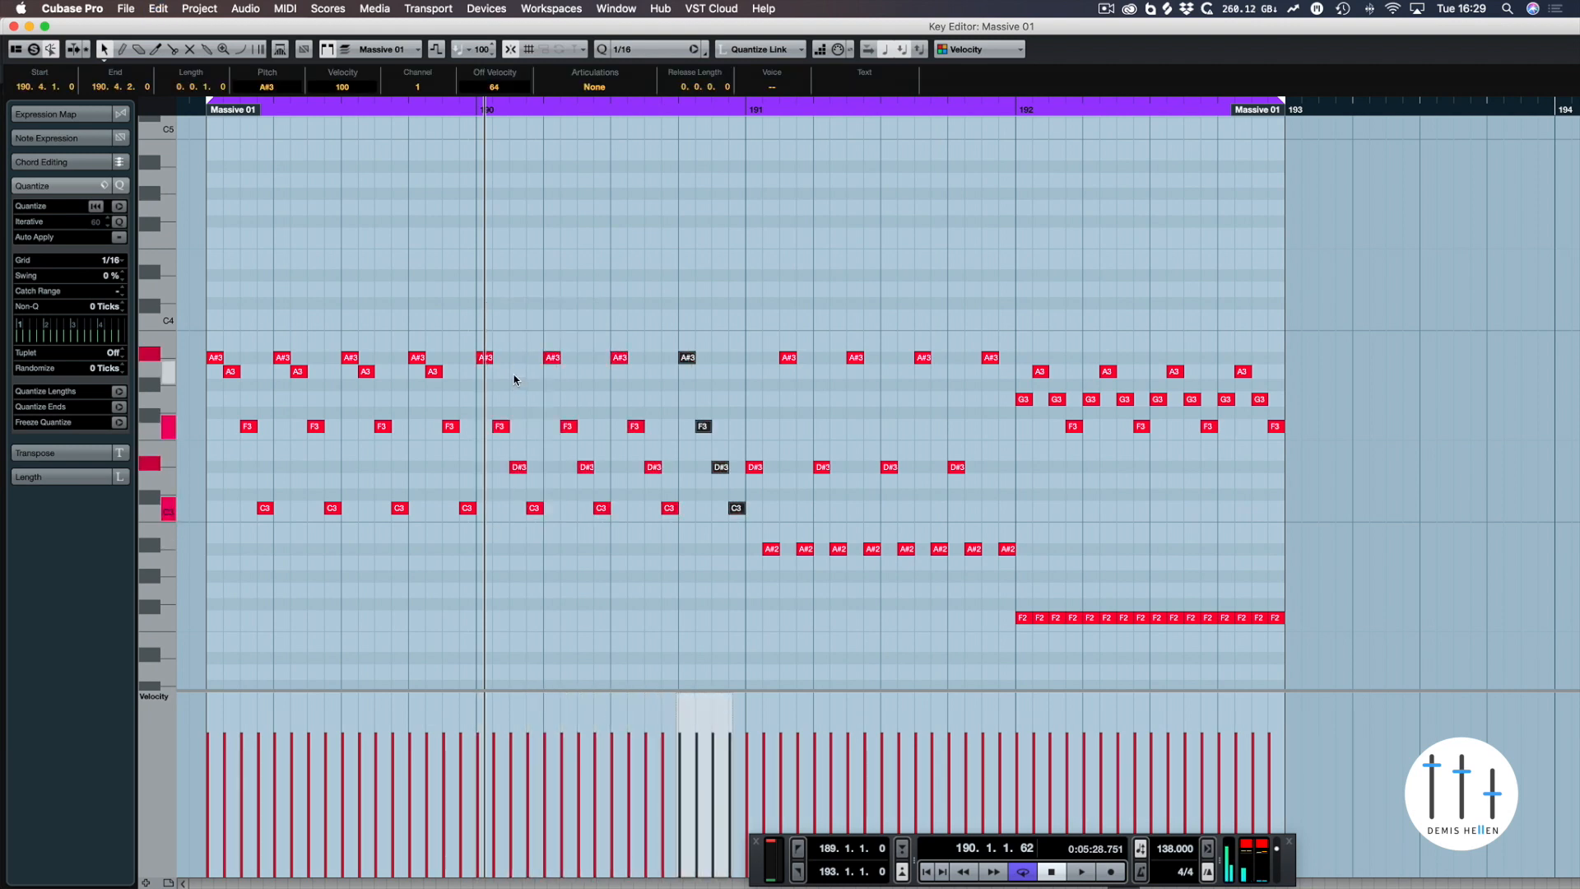
pyautogui.press('space')
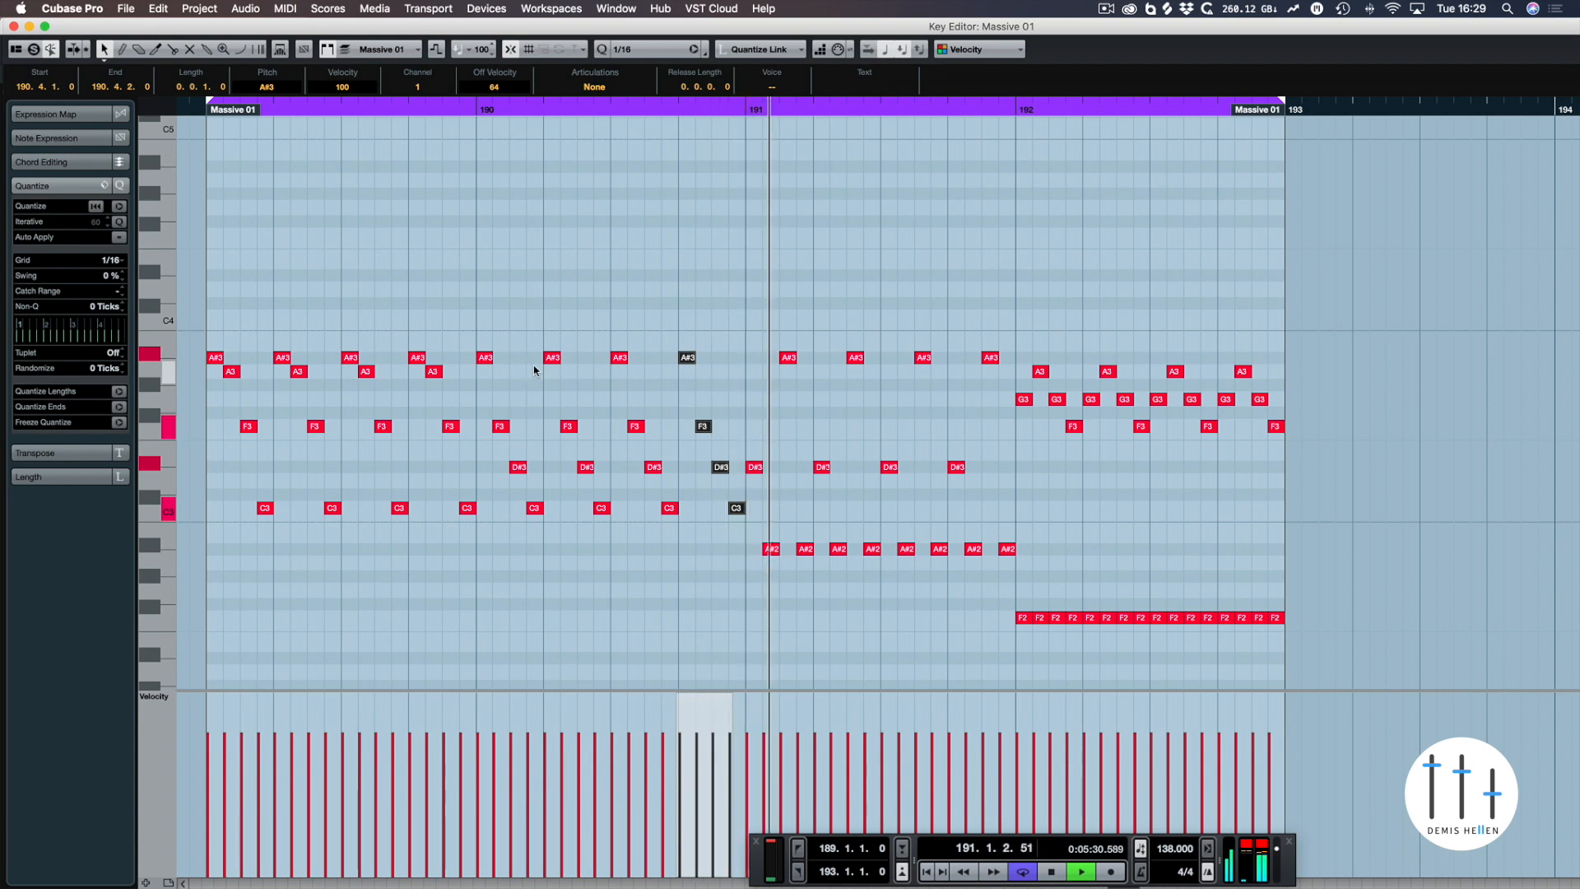
# - Move bar 191's A#3 notes to the start of each beat and its D#3 notes one sixteenth later at F#3
pyautogui.hscroll(5, 591, 294)
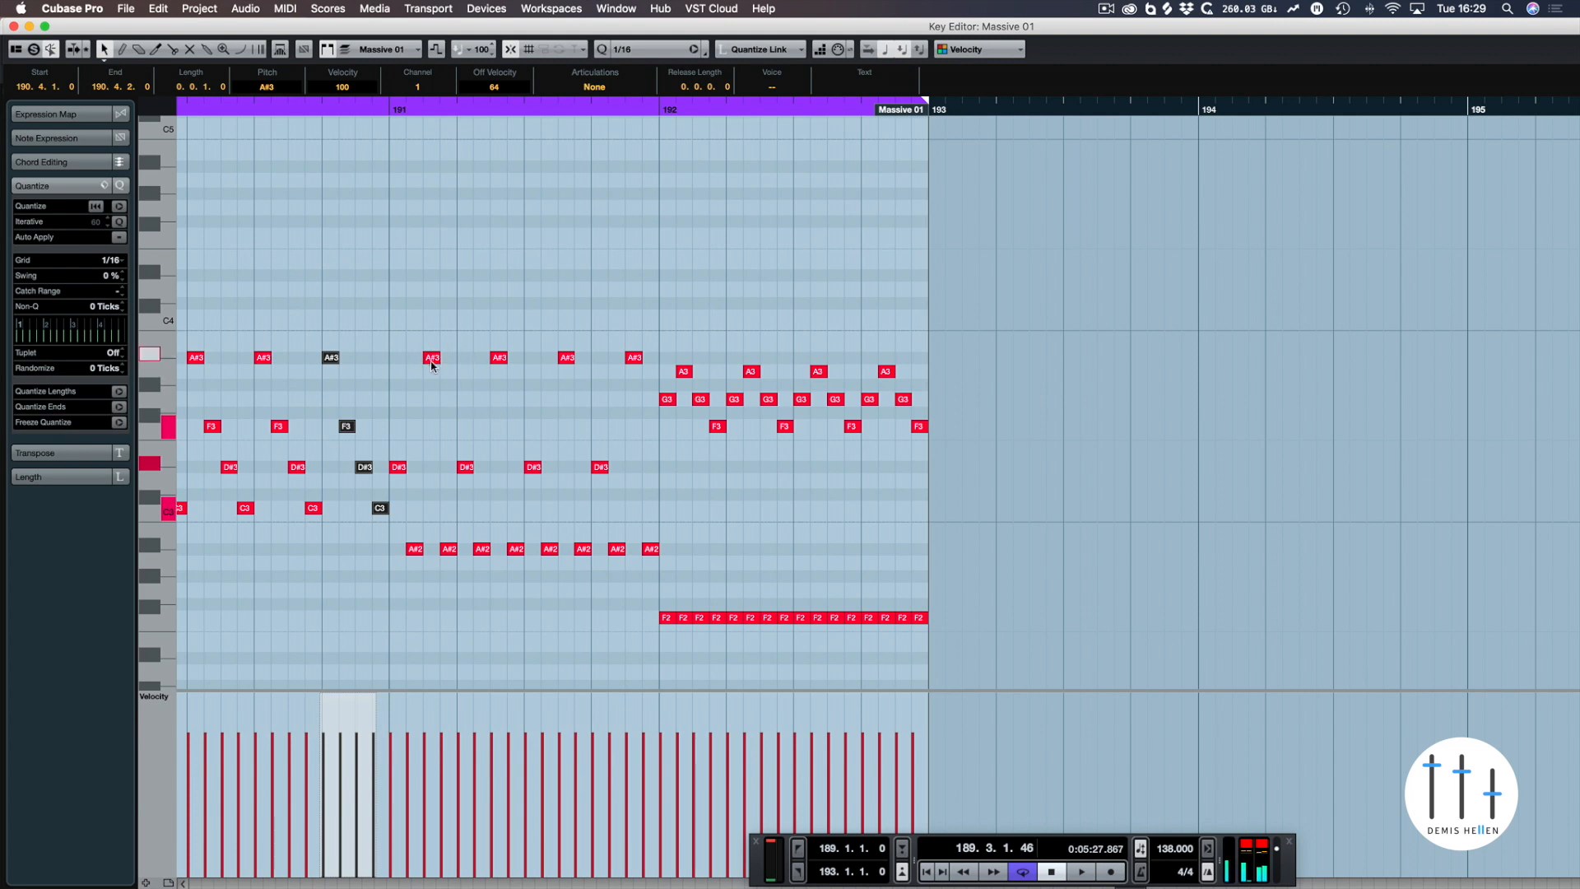
pyautogui.moveTo(408, 335); pyautogui.dragTo(642, 378)
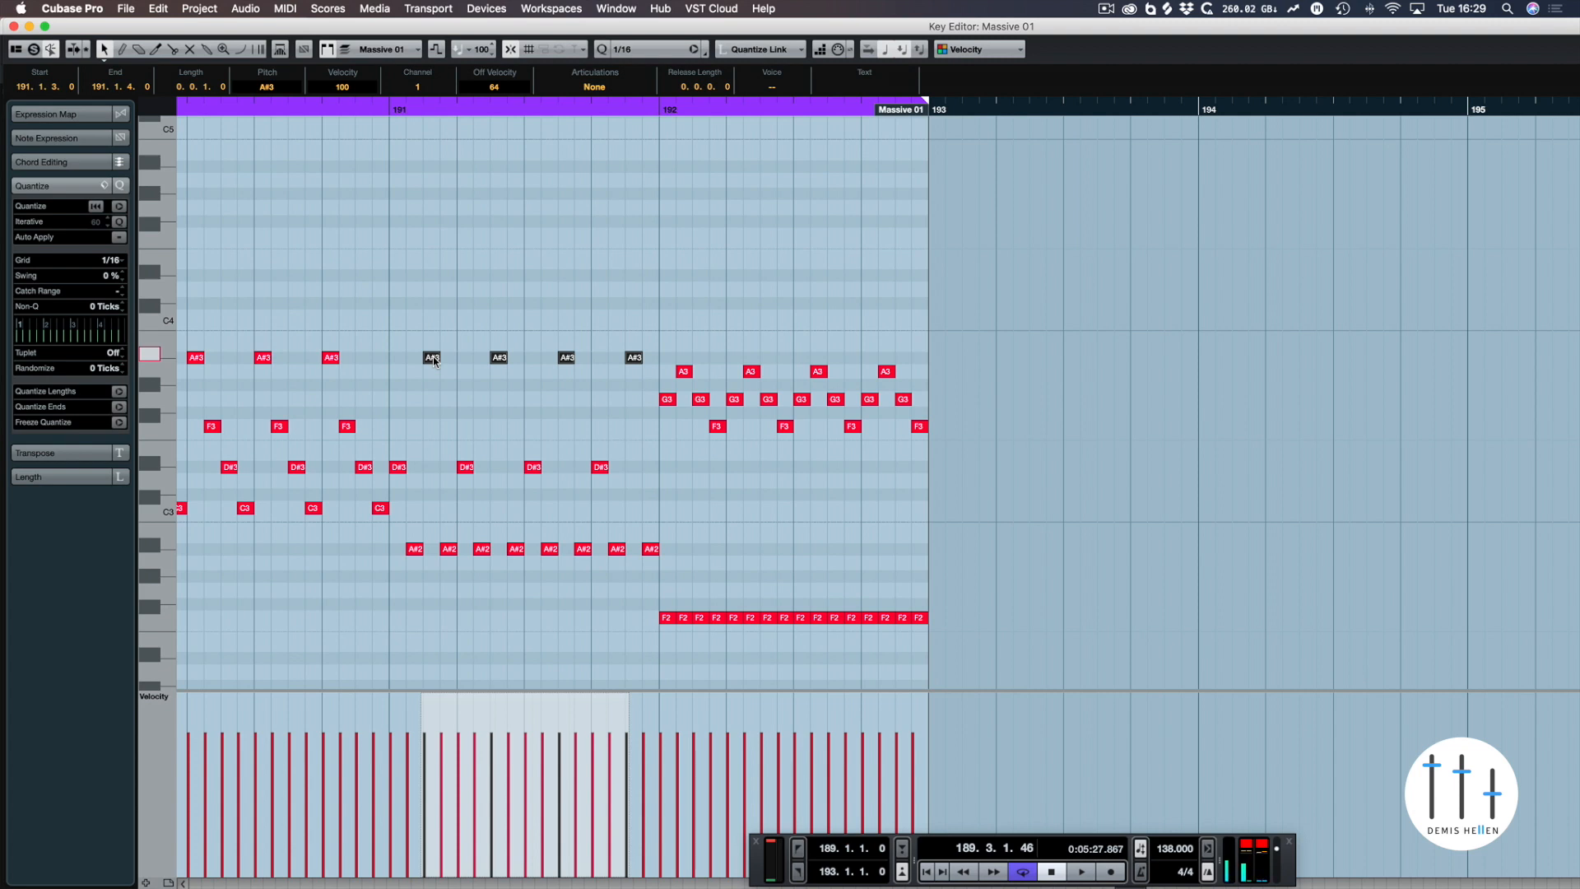
pyautogui.hotkey('ctrl', 'Left')
pyautogui.hotkey('ctrl', 'Left')
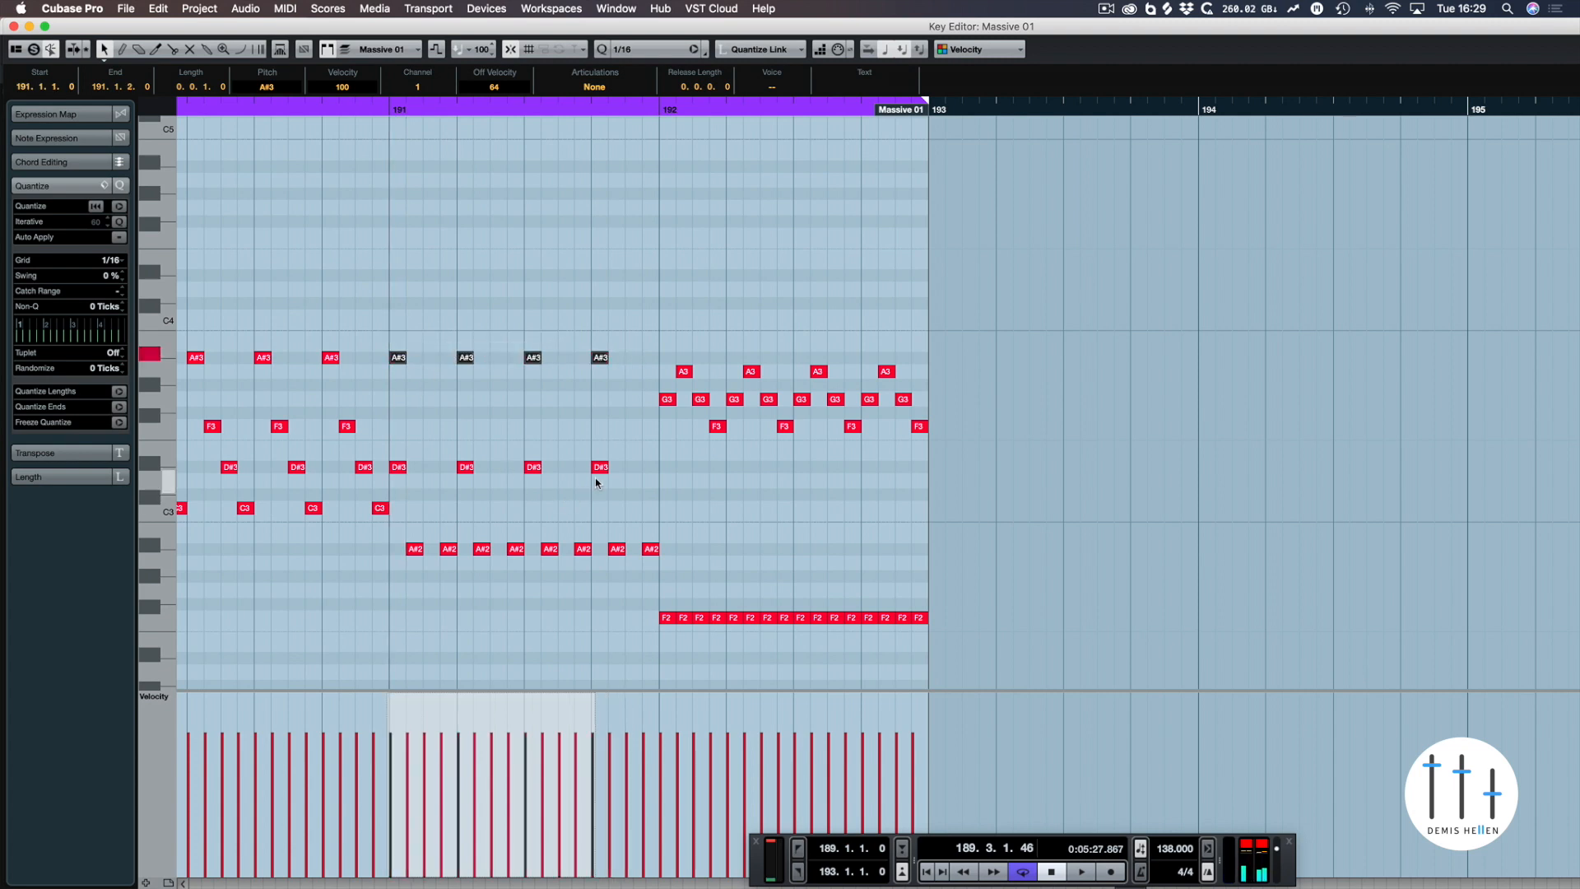
pyautogui.moveTo(620, 441); pyautogui.dragTo(418, 470)
pyautogui.scroll(2, 417, 470)
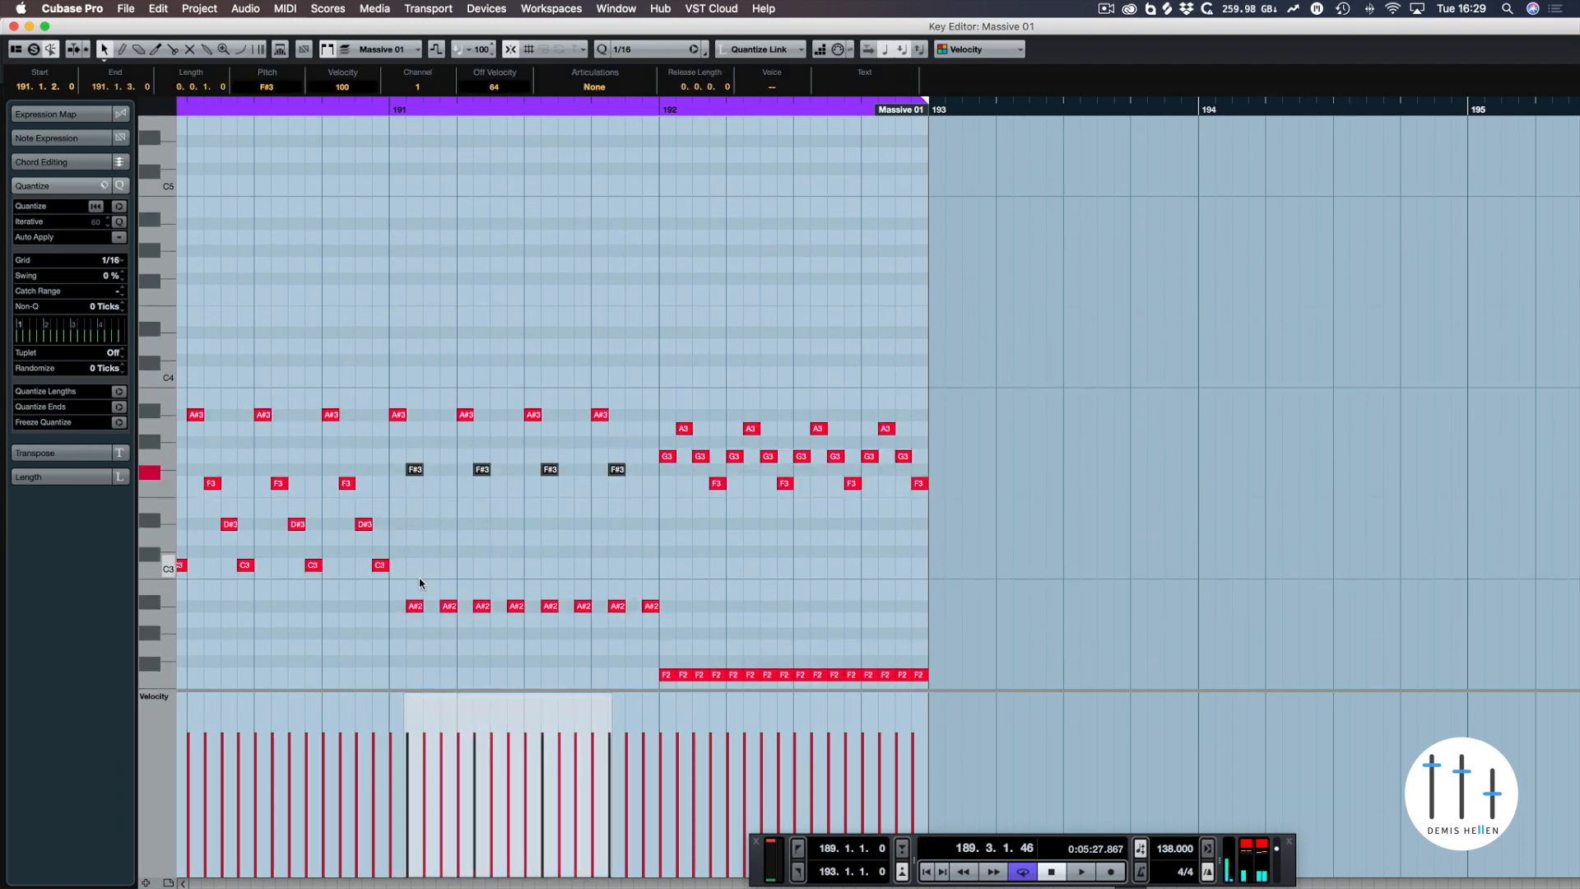
# - Shift the first A#2 note of each beat in bar 191 one sixteenth later and play the result
pyautogui.click(419, 606)
pyautogui.scroll(2, 420, 626)
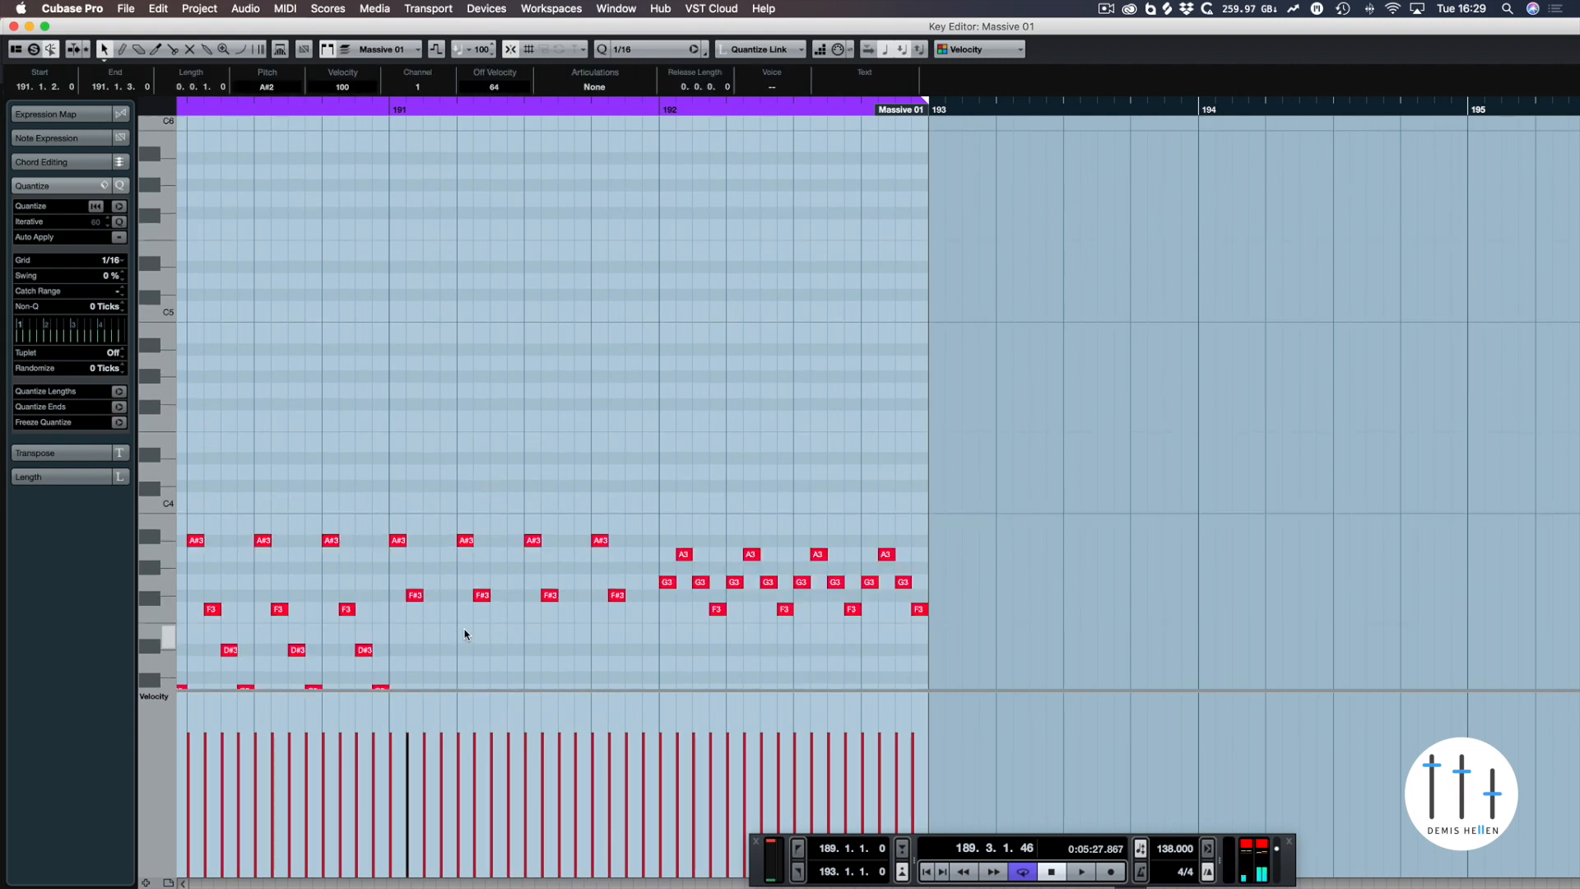
pyautogui.scroll(-4, 465, 633)
pyautogui.keyDown('shift'); pyautogui.click(479, 500); pyautogui.keyUp('shift')
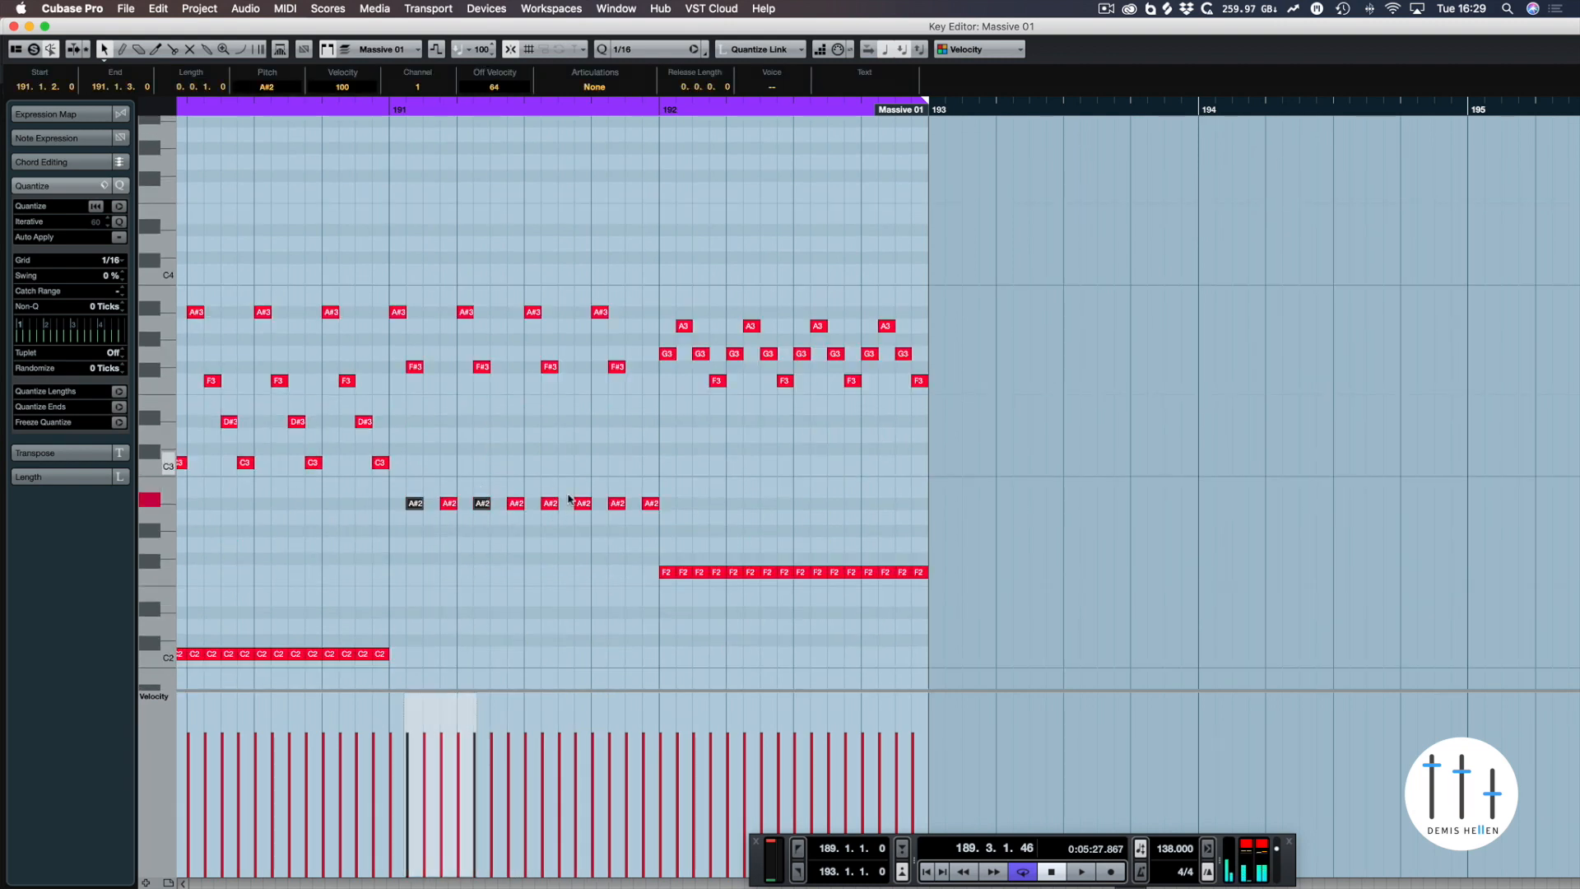
pyautogui.keyDown('shift'); pyautogui.click(549, 502); pyautogui.keyUp('shift')
pyautogui.keyDown('shift'); pyautogui.click(616, 502); pyautogui.keyUp('shift')
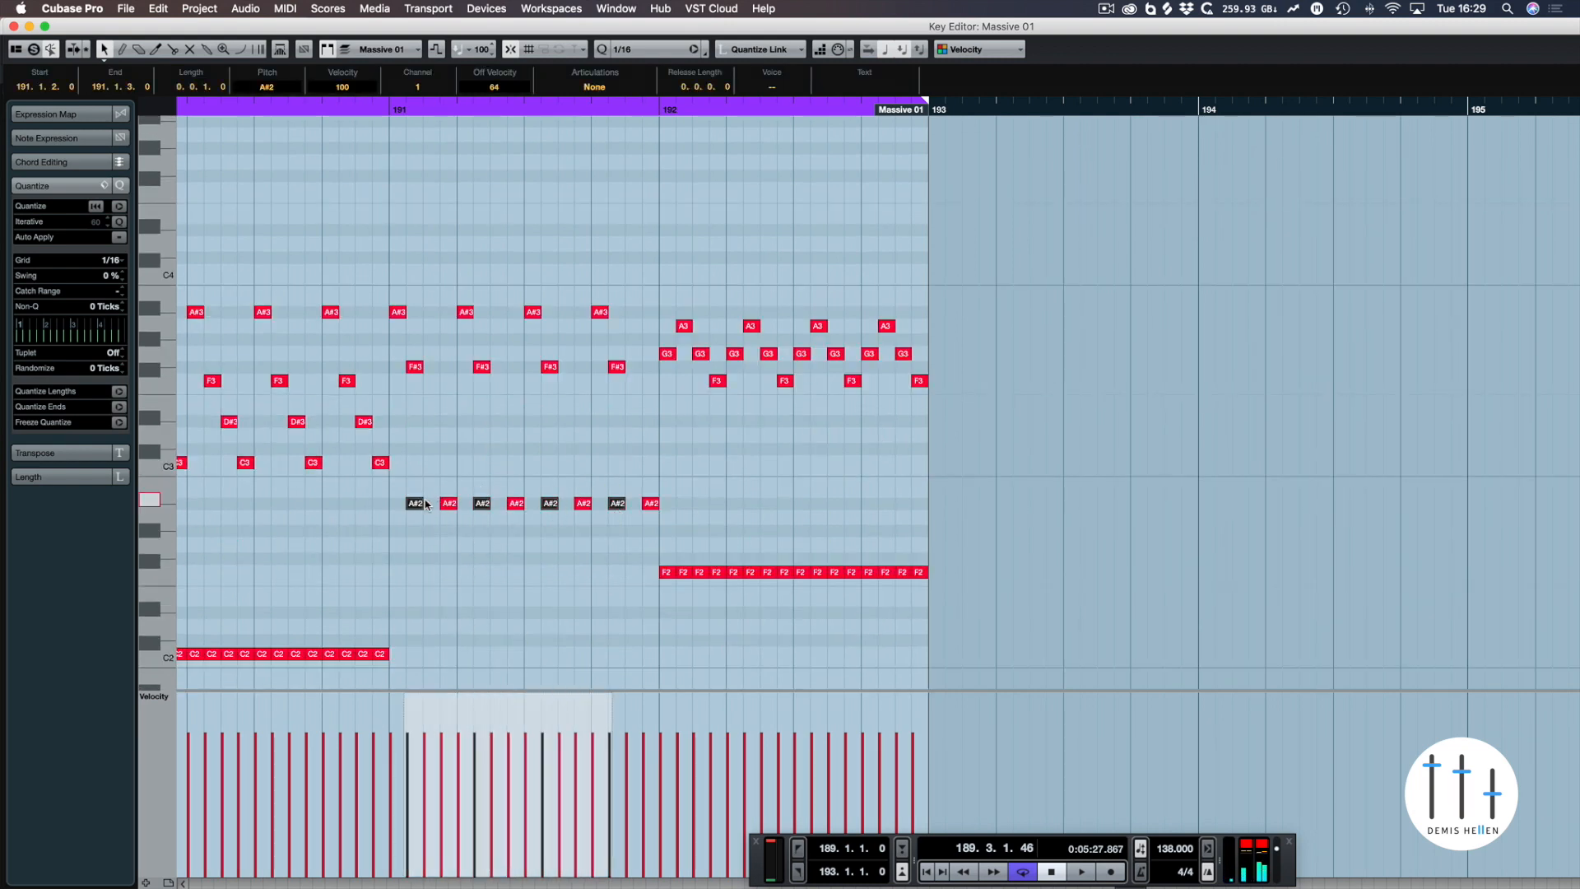
pyautogui.moveTo(426, 503); pyautogui.dragTo(432, 508)
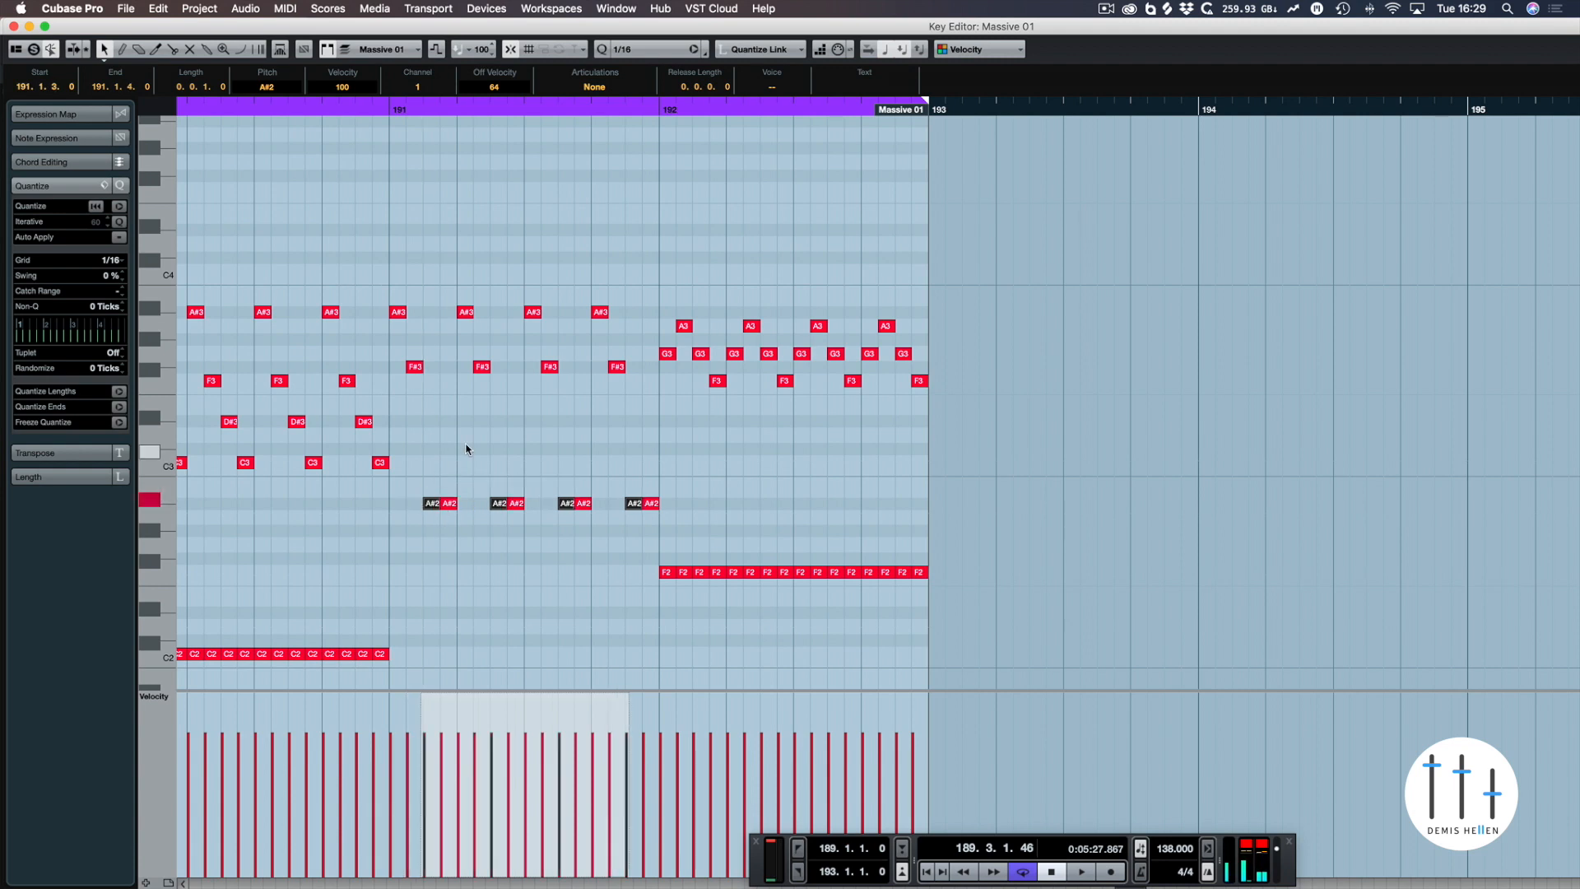
pyautogui.click(456, 384)
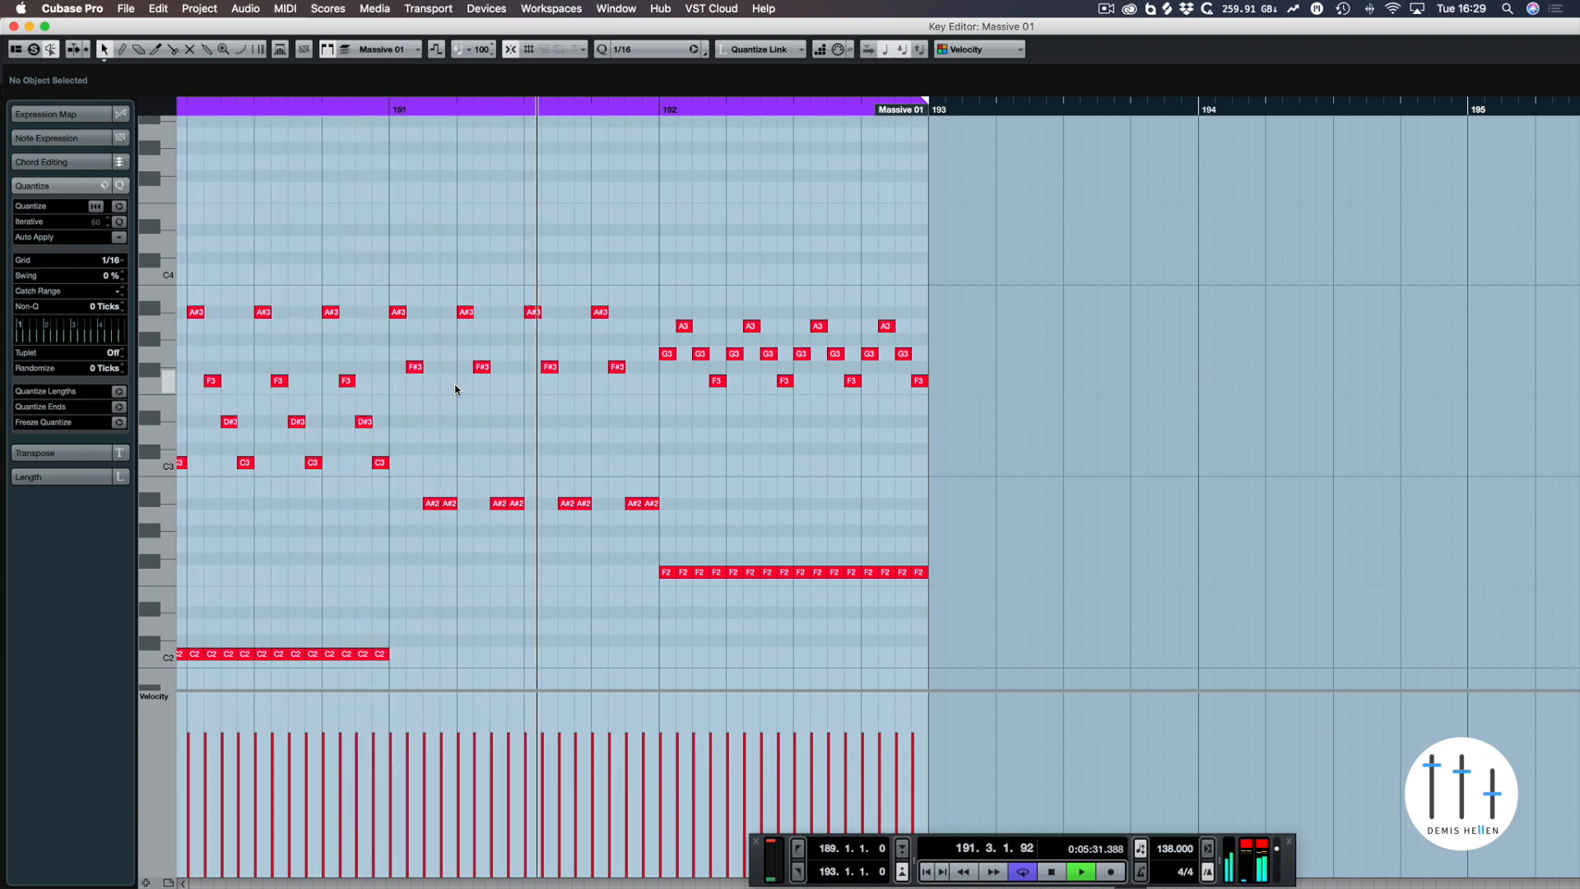
pyautogui.press('space')
# - Transpose bar 191's four F#3 notes down a semitone to F3 and close the Key Editor
pyautogui.moveTo(398, 339); pyautogui.dragTo(626, 397)
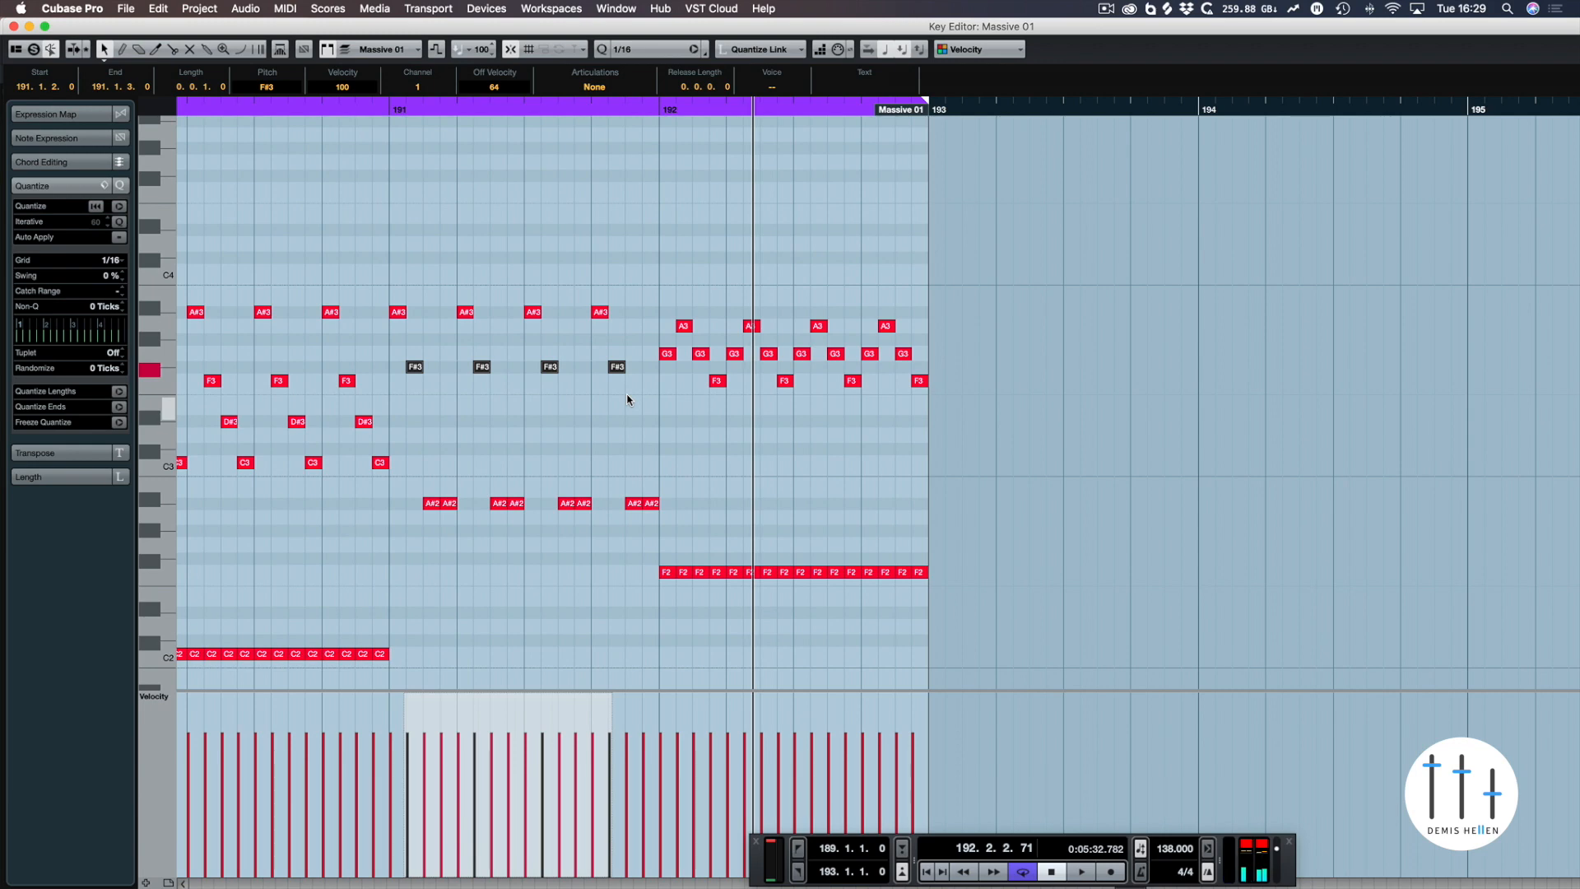
pyautogui.press('Down')
pyautogui.press('Return')
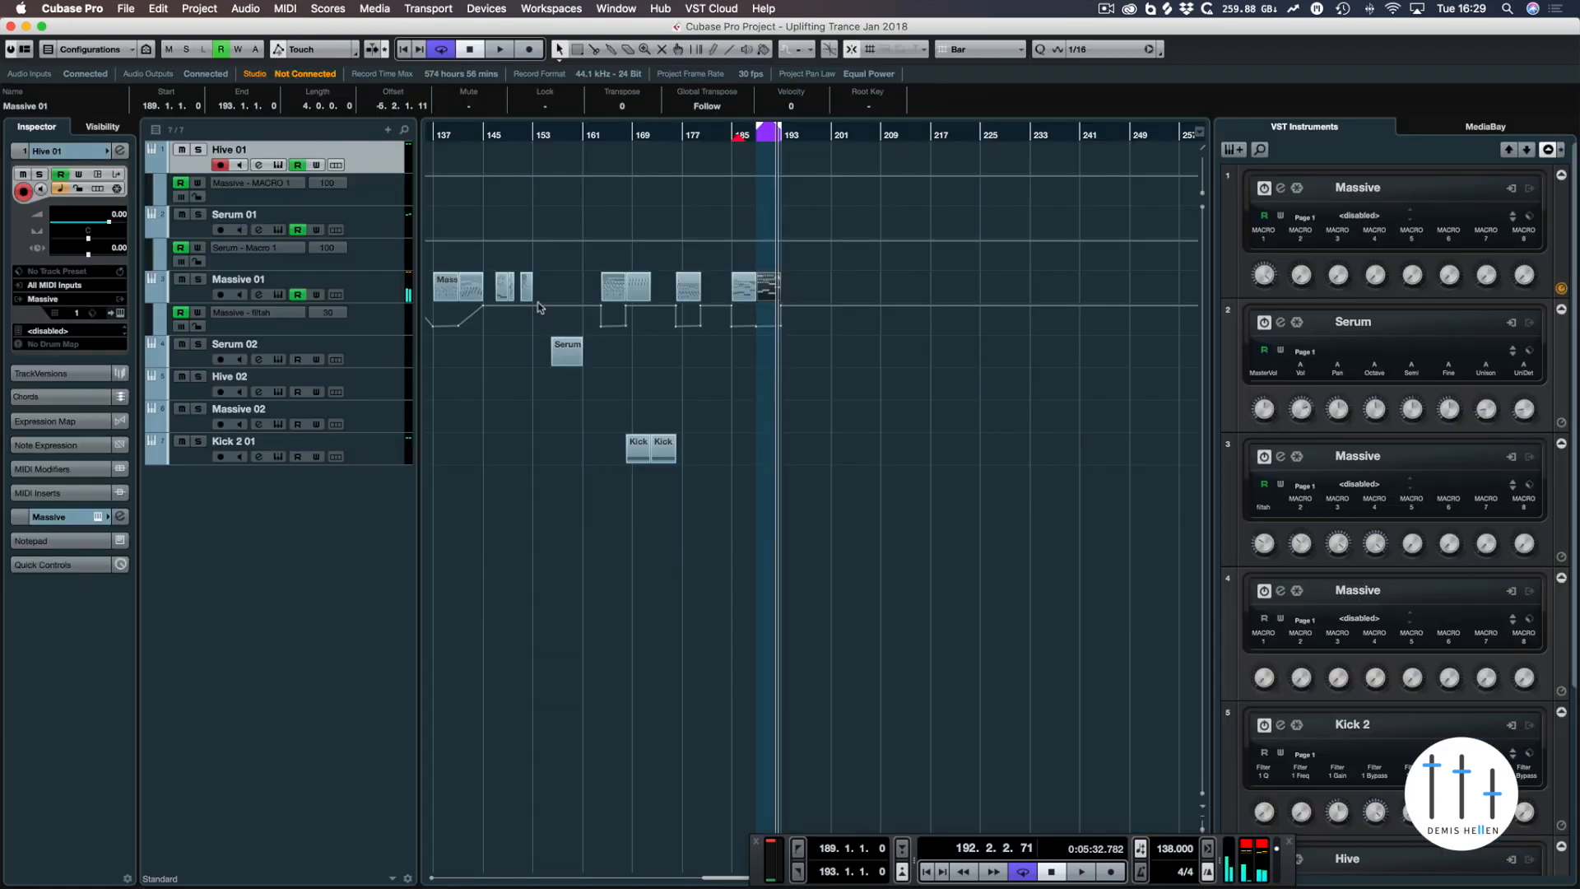
# - Open the original Massive 01 clip at bar 185, check the pitches in bars 186 and 187, and return to the duplicate at bar 189
pyautogui.doubleClick(750, 289)
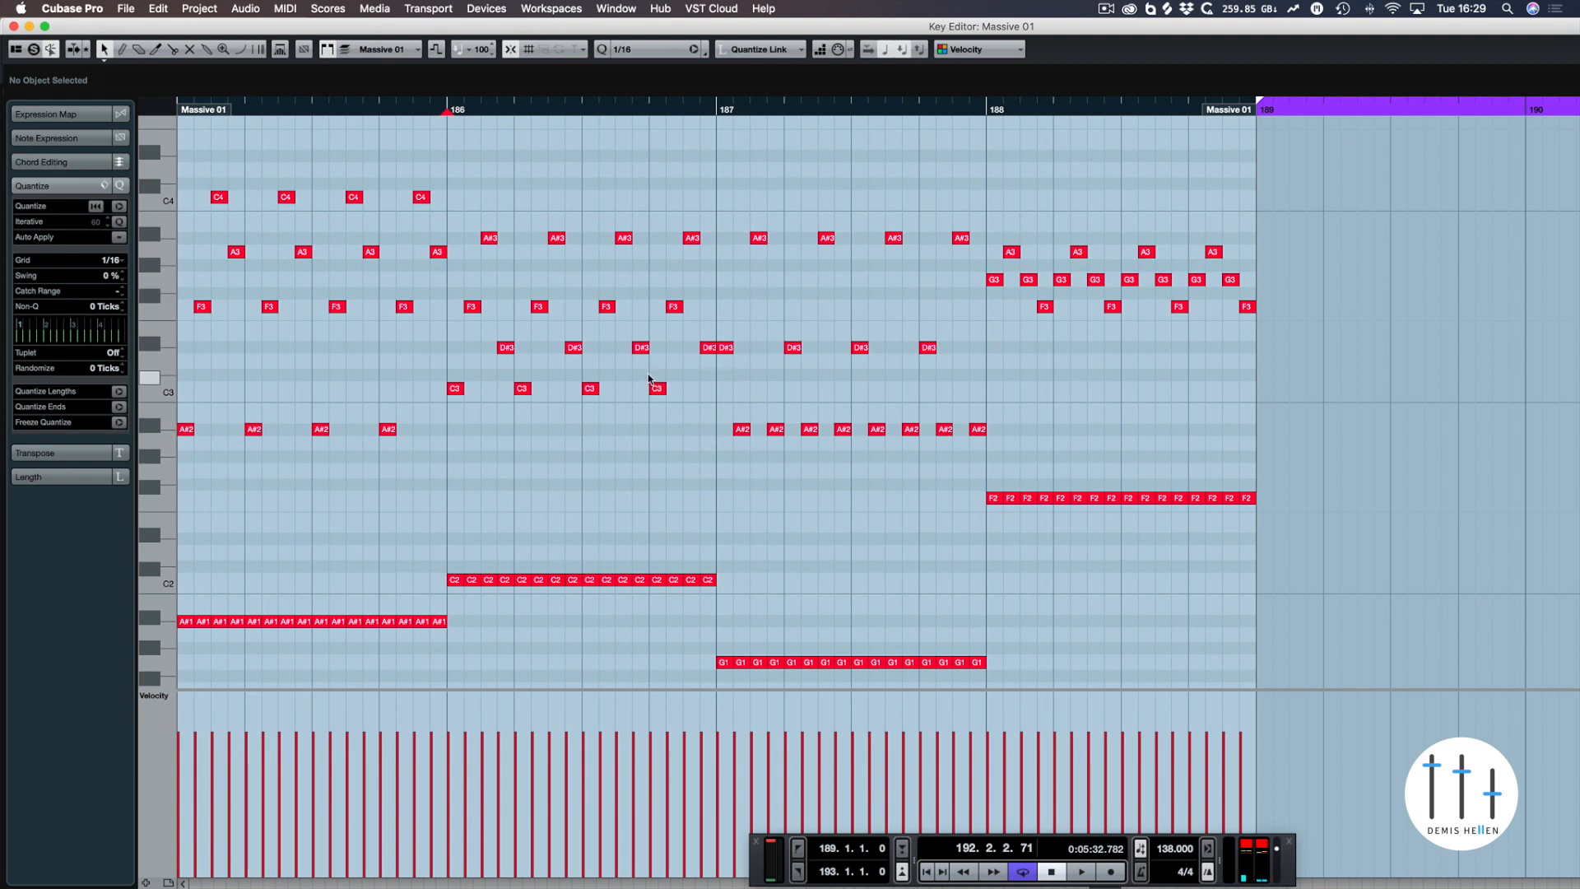
pyautogui.moveTo(684, 374); pyautogui.dragTo(420, 402)
pyautogui.click(453, 323)
pyautogui.click(474, 308)
pyautogui.click(484, 307)
pyautogui.click(477, 307)
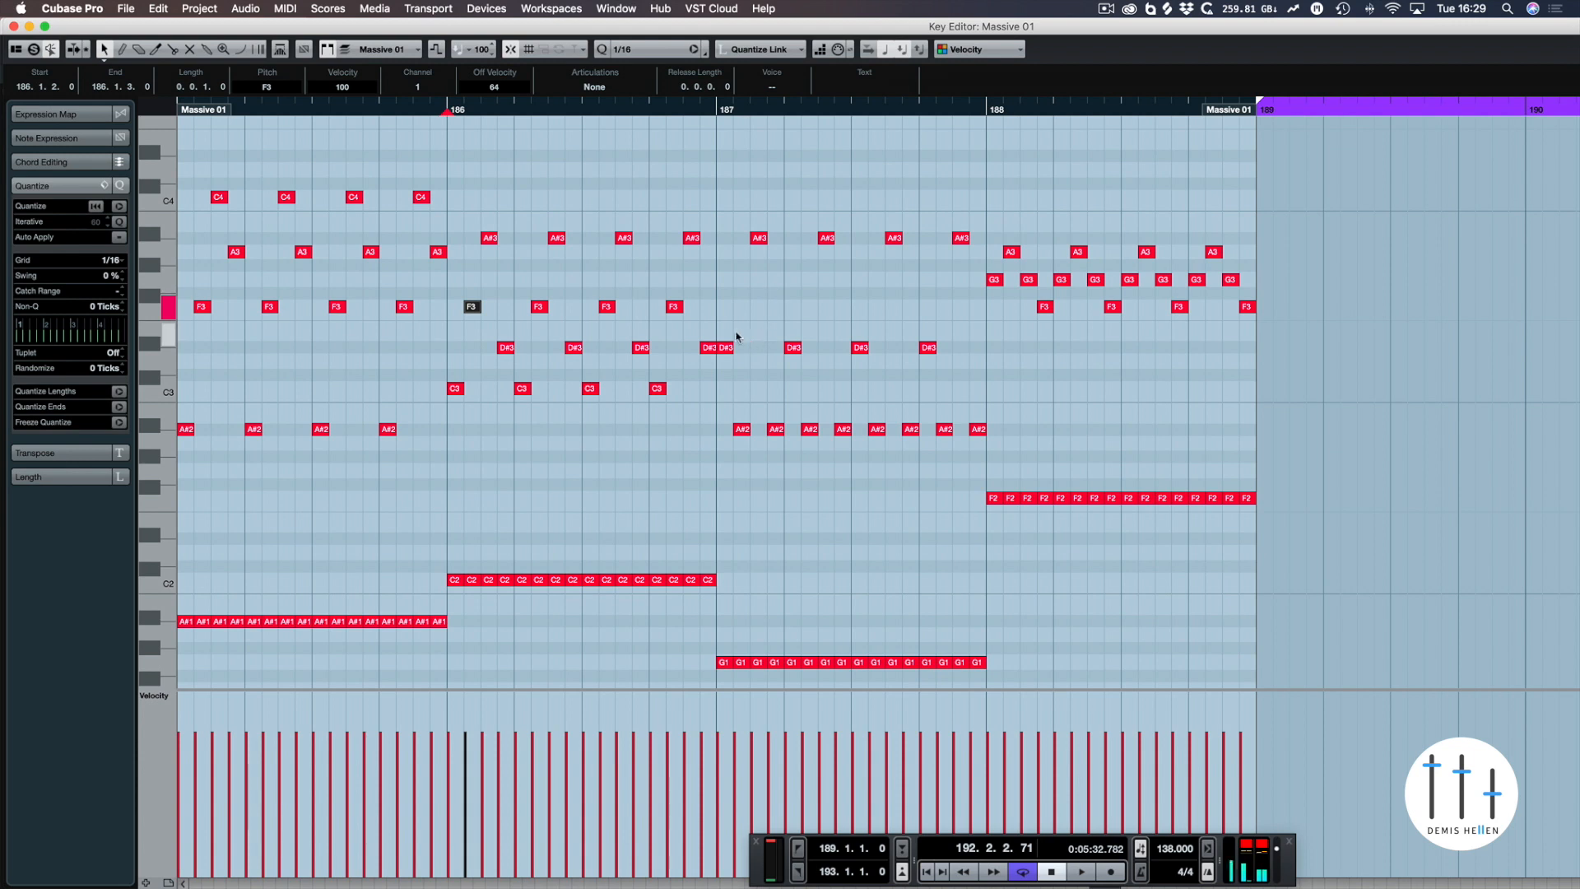
pyautogui.moveTo(731, 336); pyautogui.dragTo(953, 358)
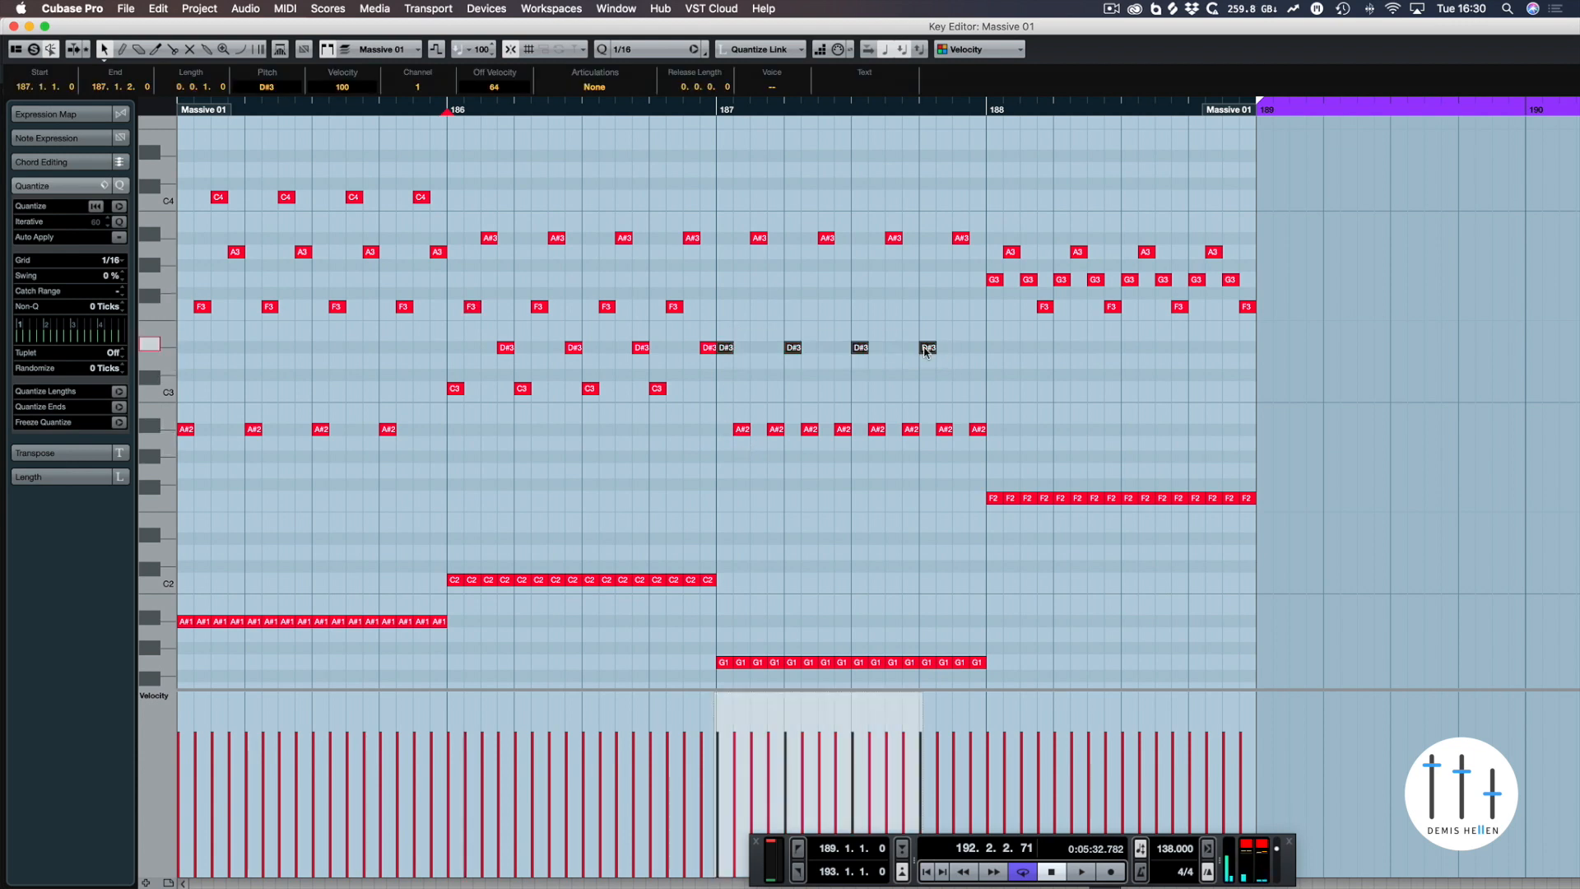
pyautogui.press('Return')
pyautogui.click(766, 284)
pyautogui.press('Return')
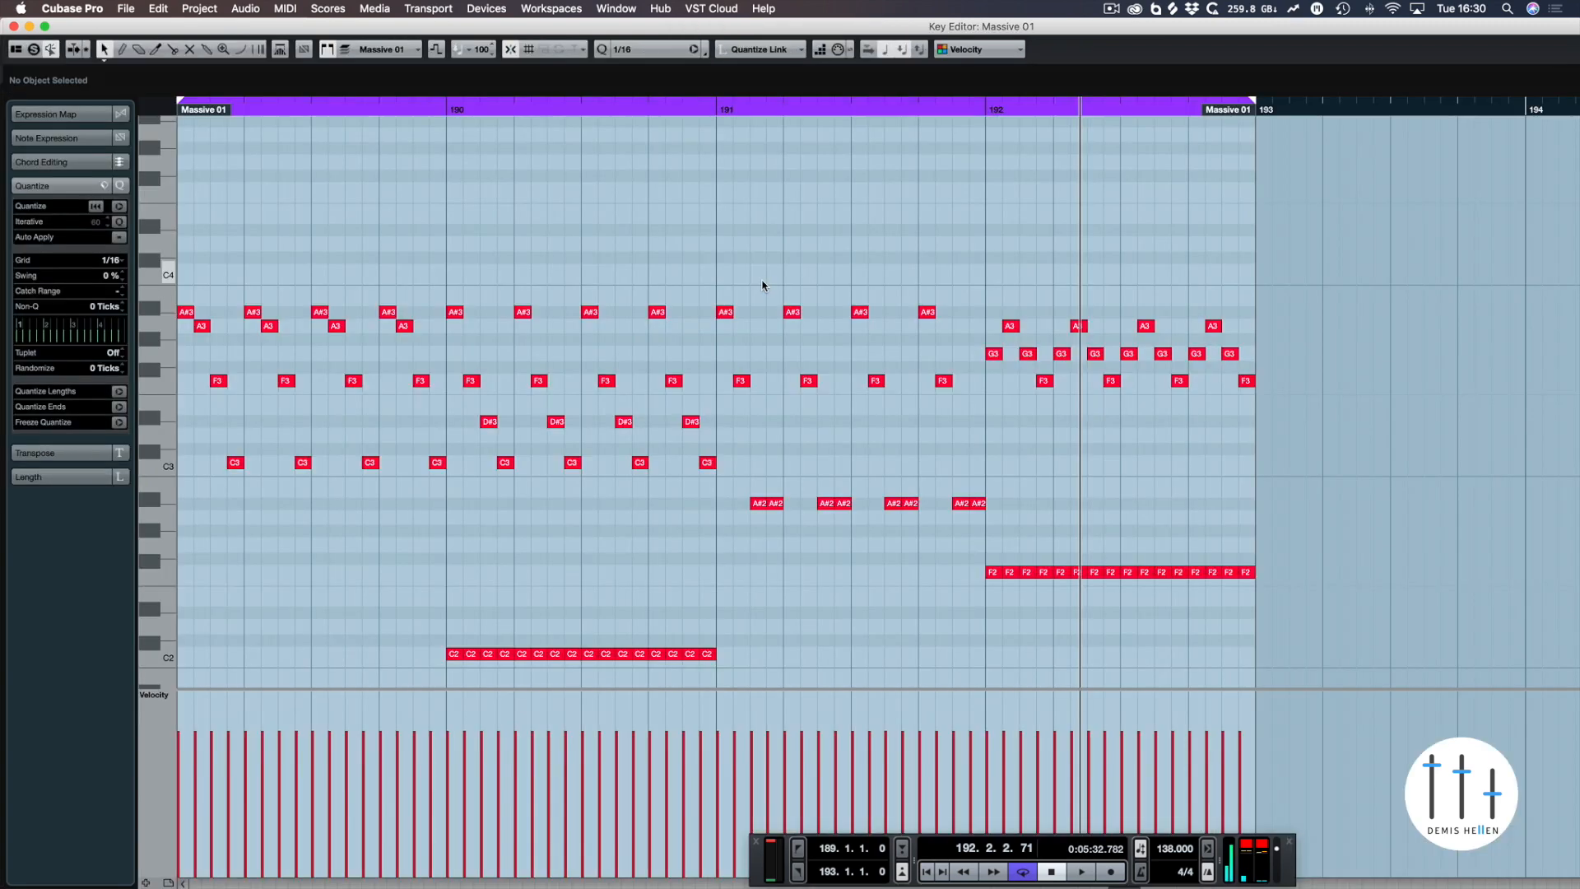
# - Transpose bar 191's four F3 notes down two semitones to D#3 and play the result
pyautogui.moveTo(728, 364); pyautogui.dragTo(945, 413)
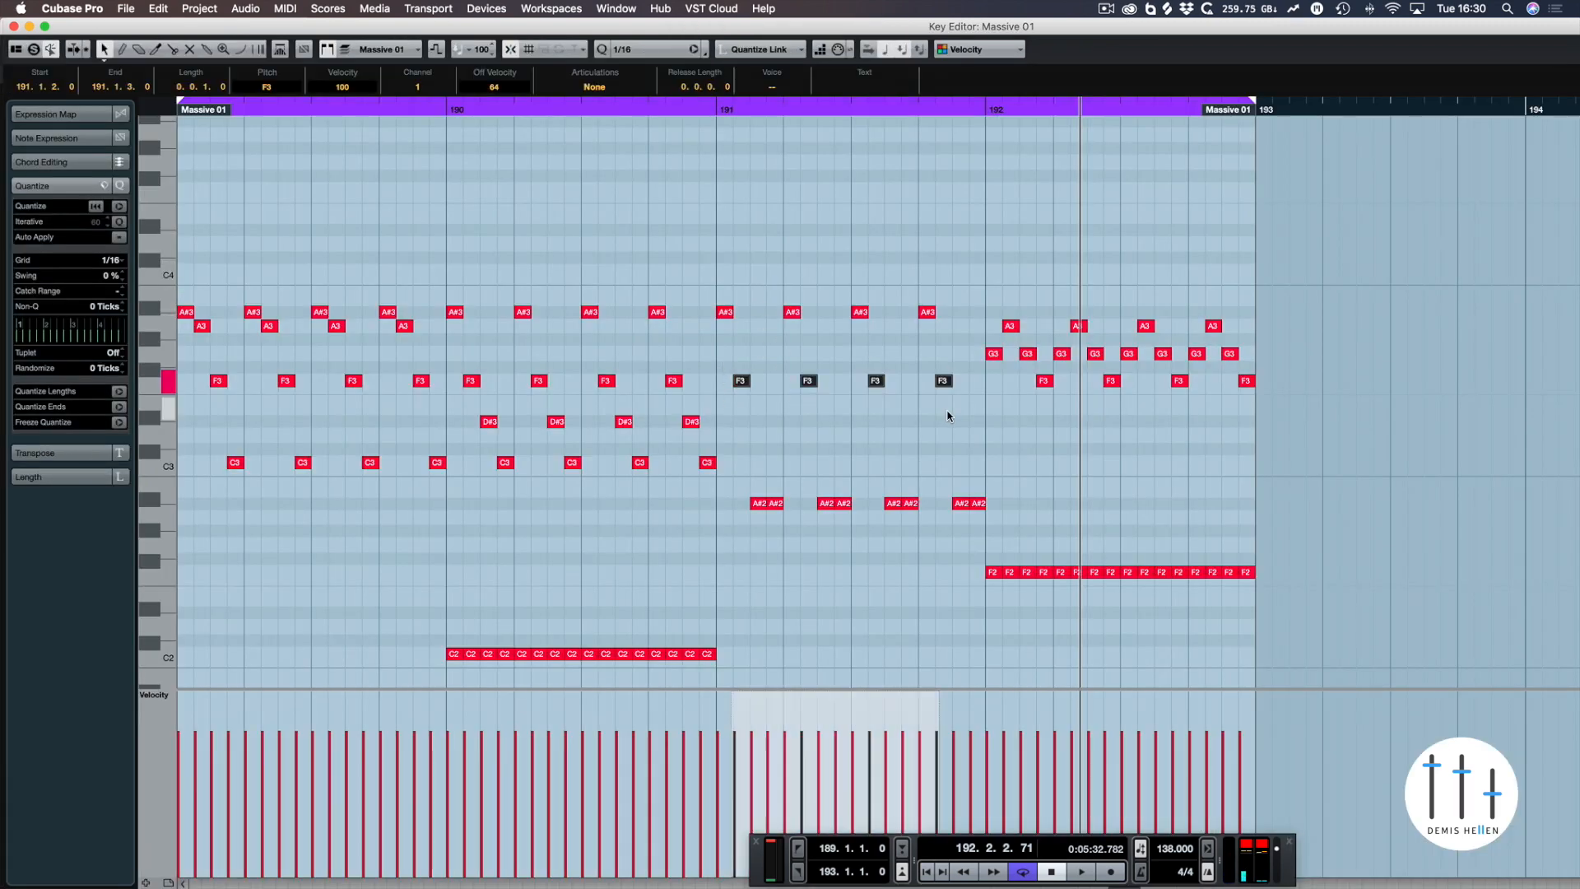
pyautogui.press('Down')
pyautogui.press('Down')
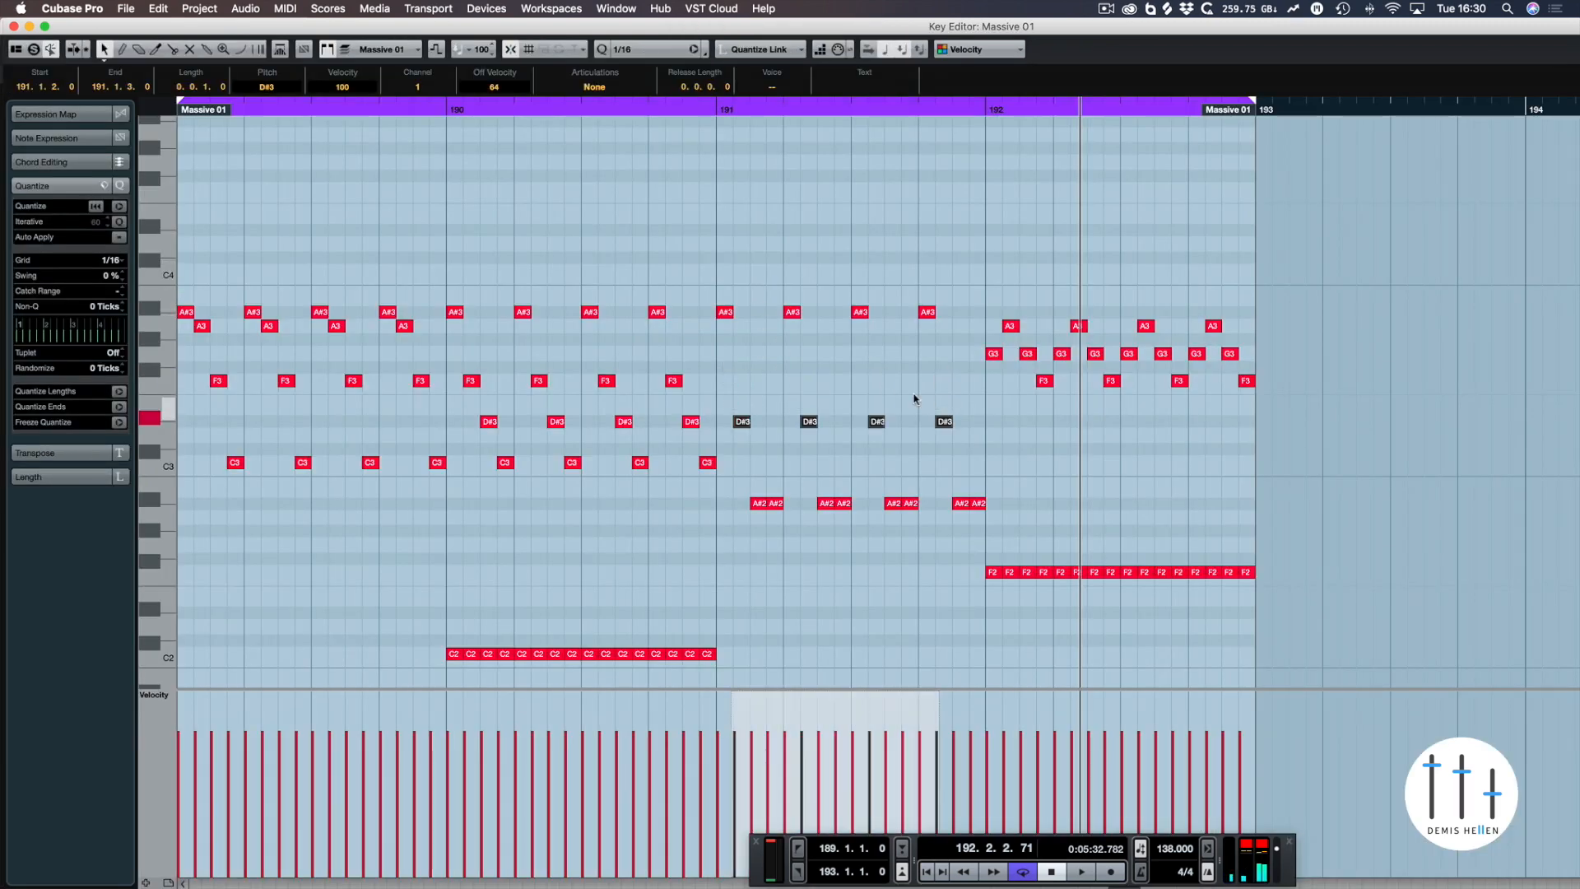
pyautogui.press('space')
pyautogui.click(851, 384)
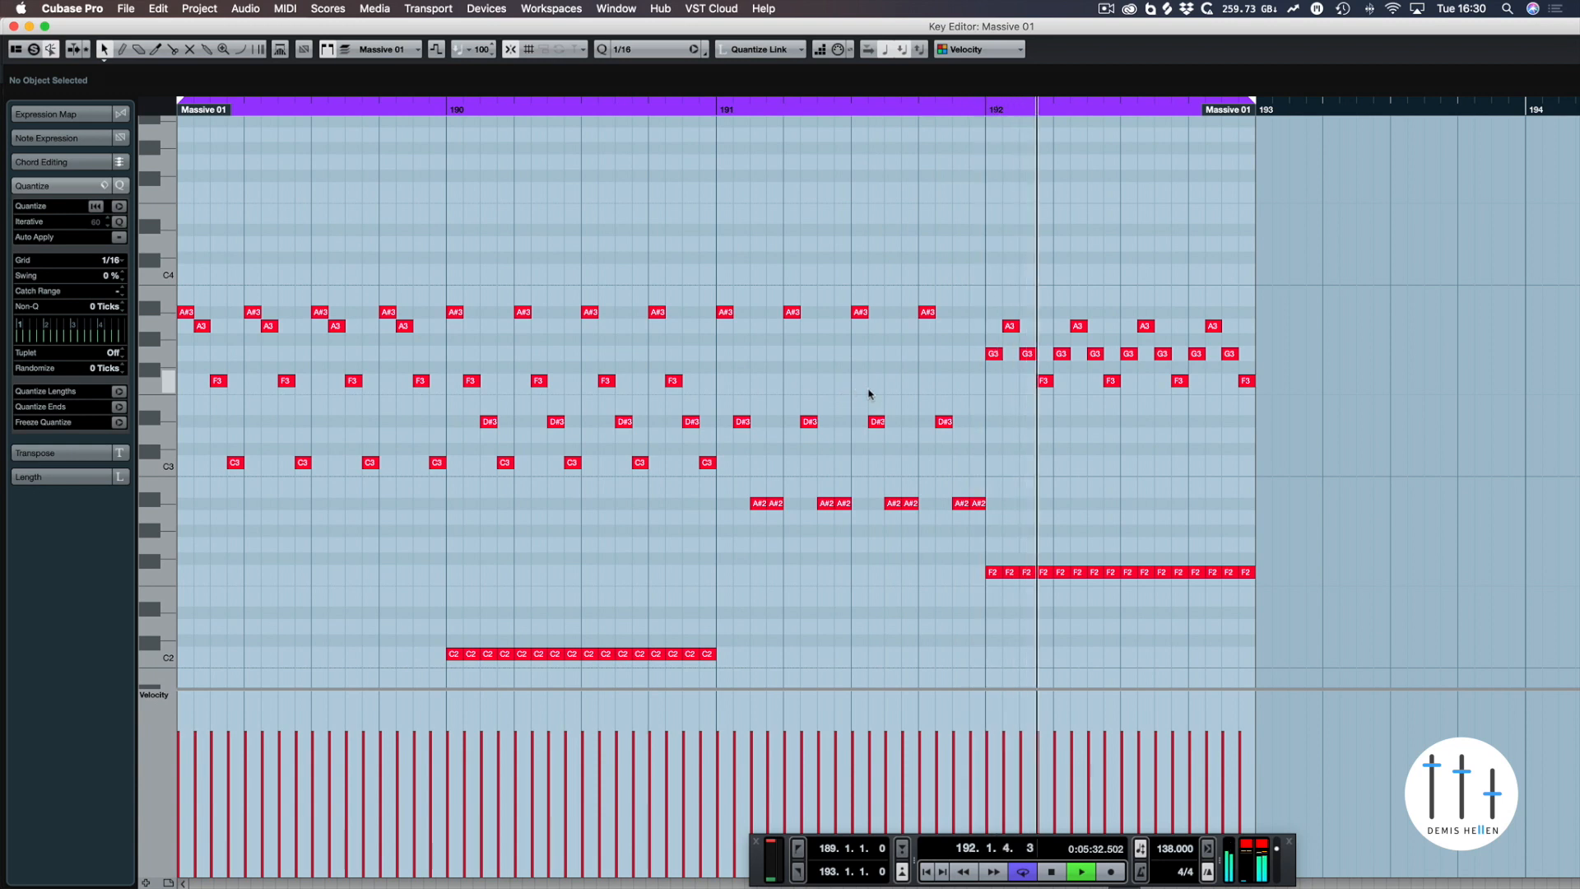
pyautogui.press('space')
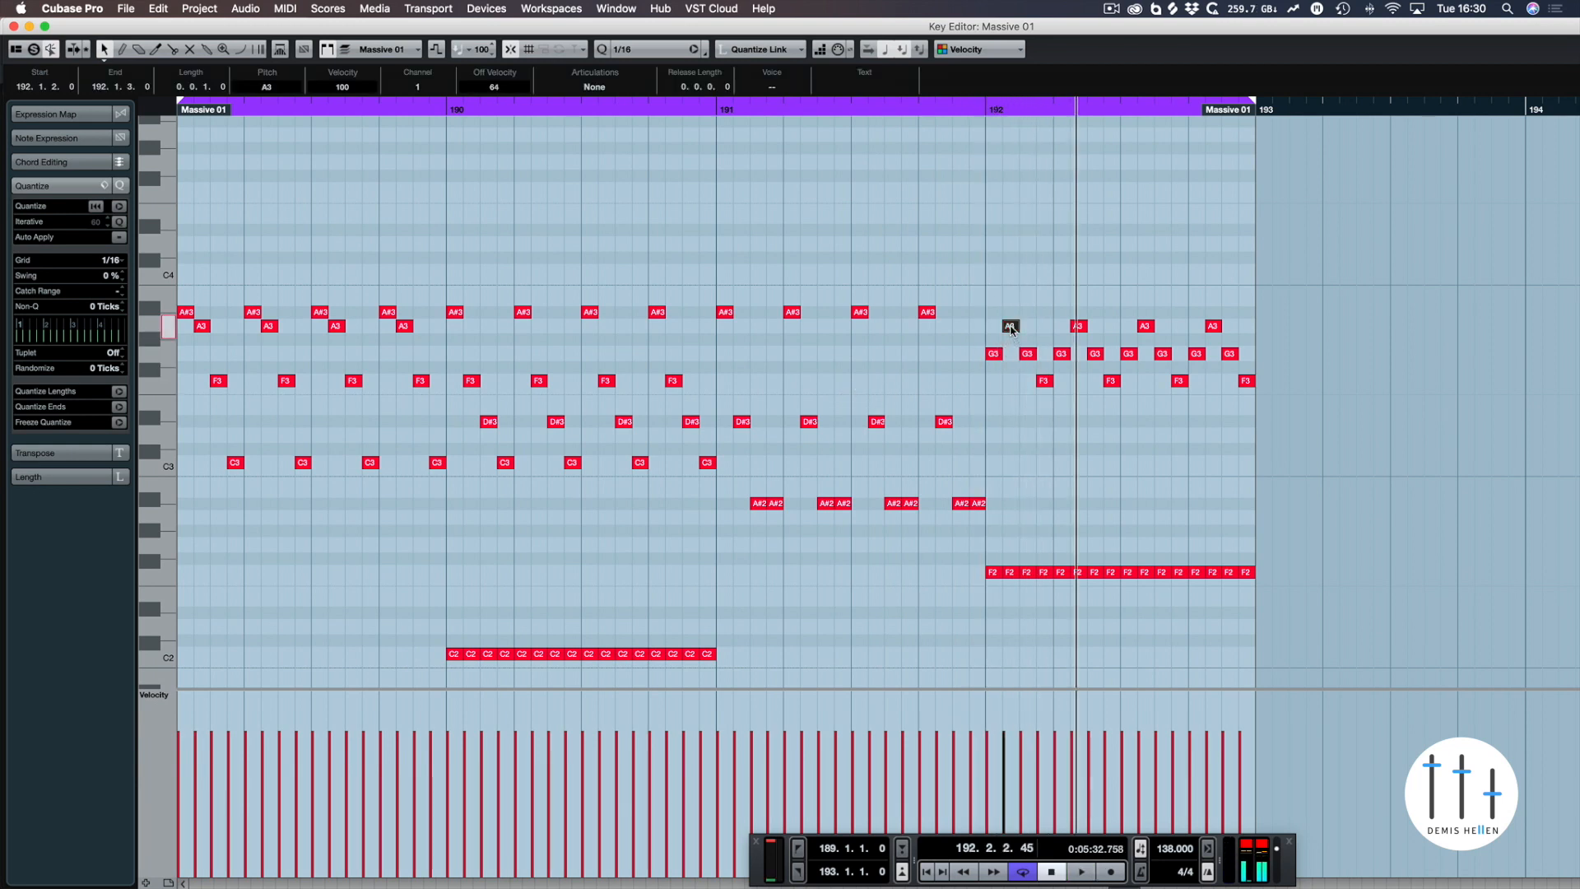
# - Swap bar 192's first two melody notes into A3, G3 and delete its melody notes after the first four
pyautogui.doubleClick(1010, 327)
pyautogui.click(1092, 223)
pyautogui.moveTo(996, 327); pyautogui.dragTo(1014, 354)
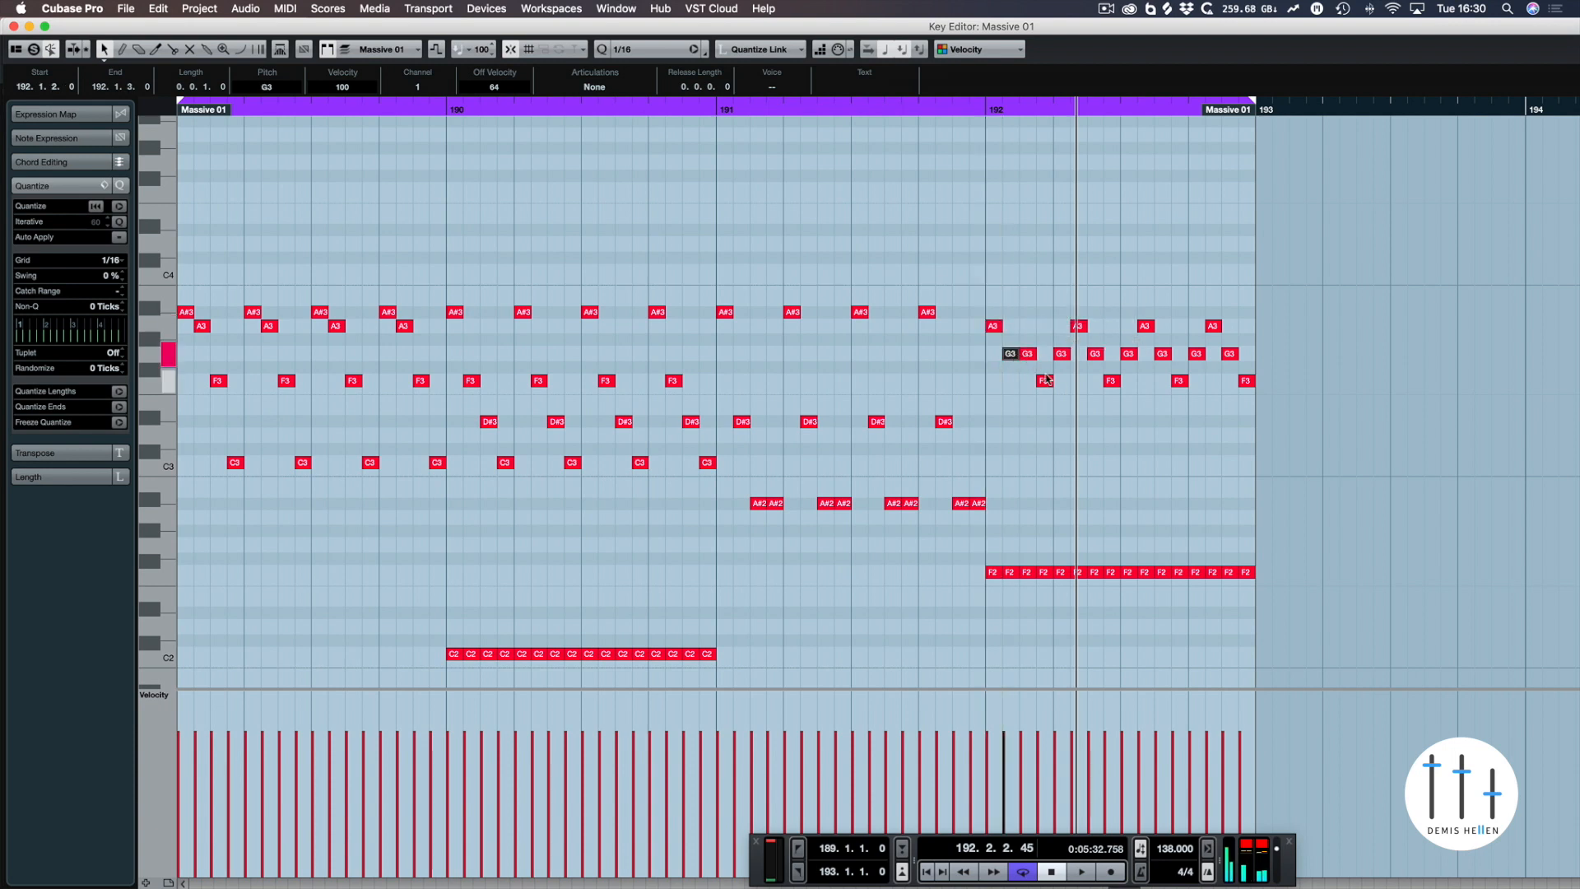
pyautogui.moveTo(1062, 298); pyautogui.dragTo(1249, 415)
pyautogui.press('Delete')
# - Repeat bar 192's A3, G3, G3, F3 figure three times to fill the bar, and play the loop
pyautogui.moveTo(1079, 249); pyautogui.dragTo(984, 421)
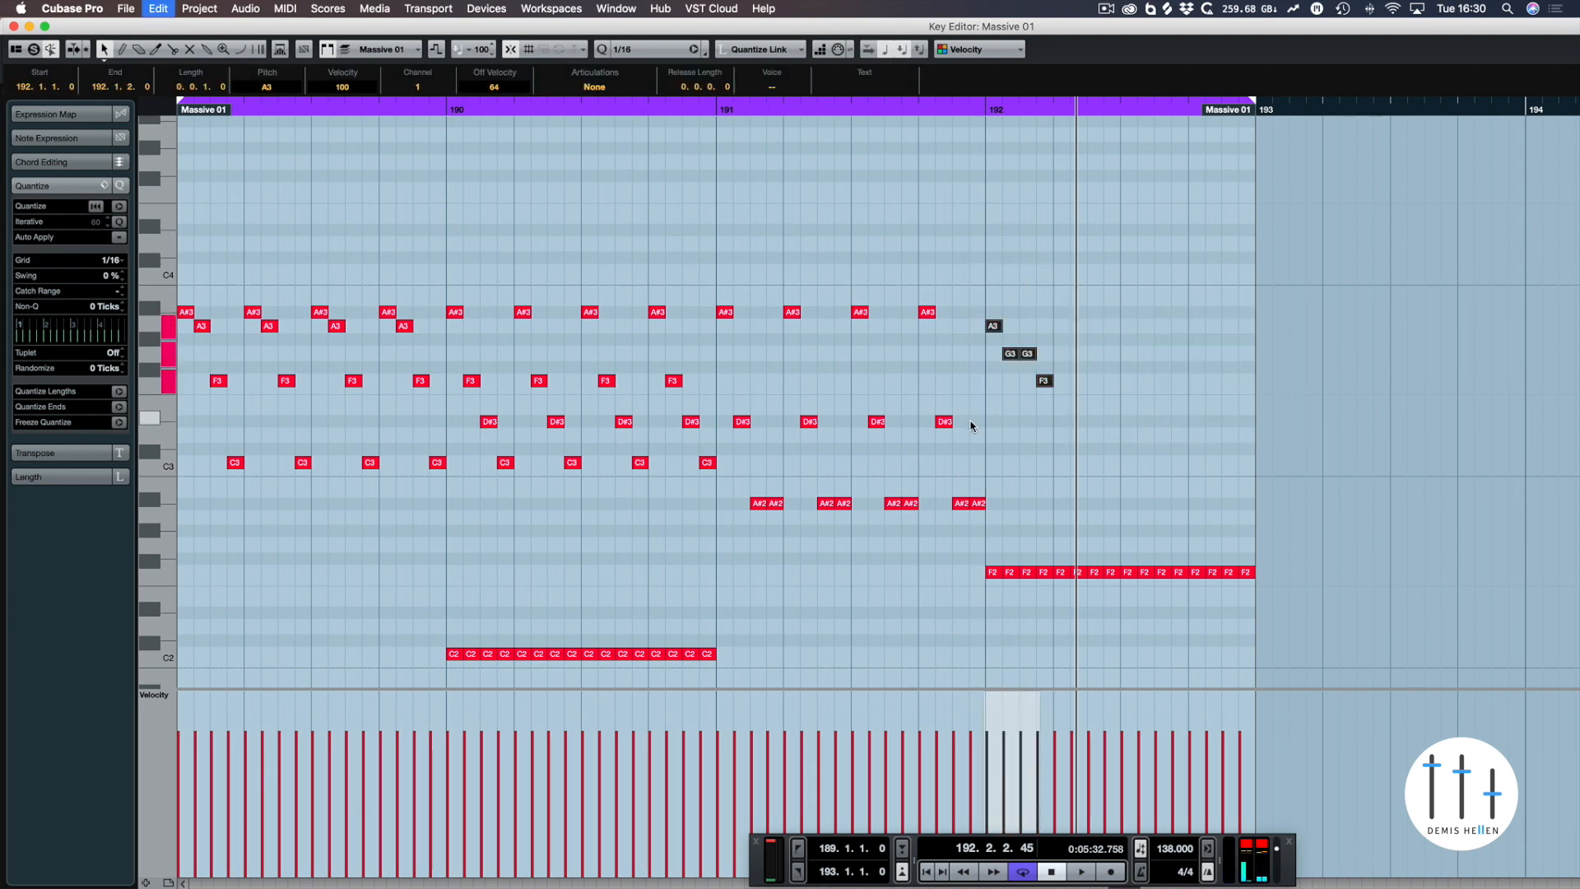
pyautogui.press('super+d')
pyautogui.press('super+d')
pyautogui.press('super+d')
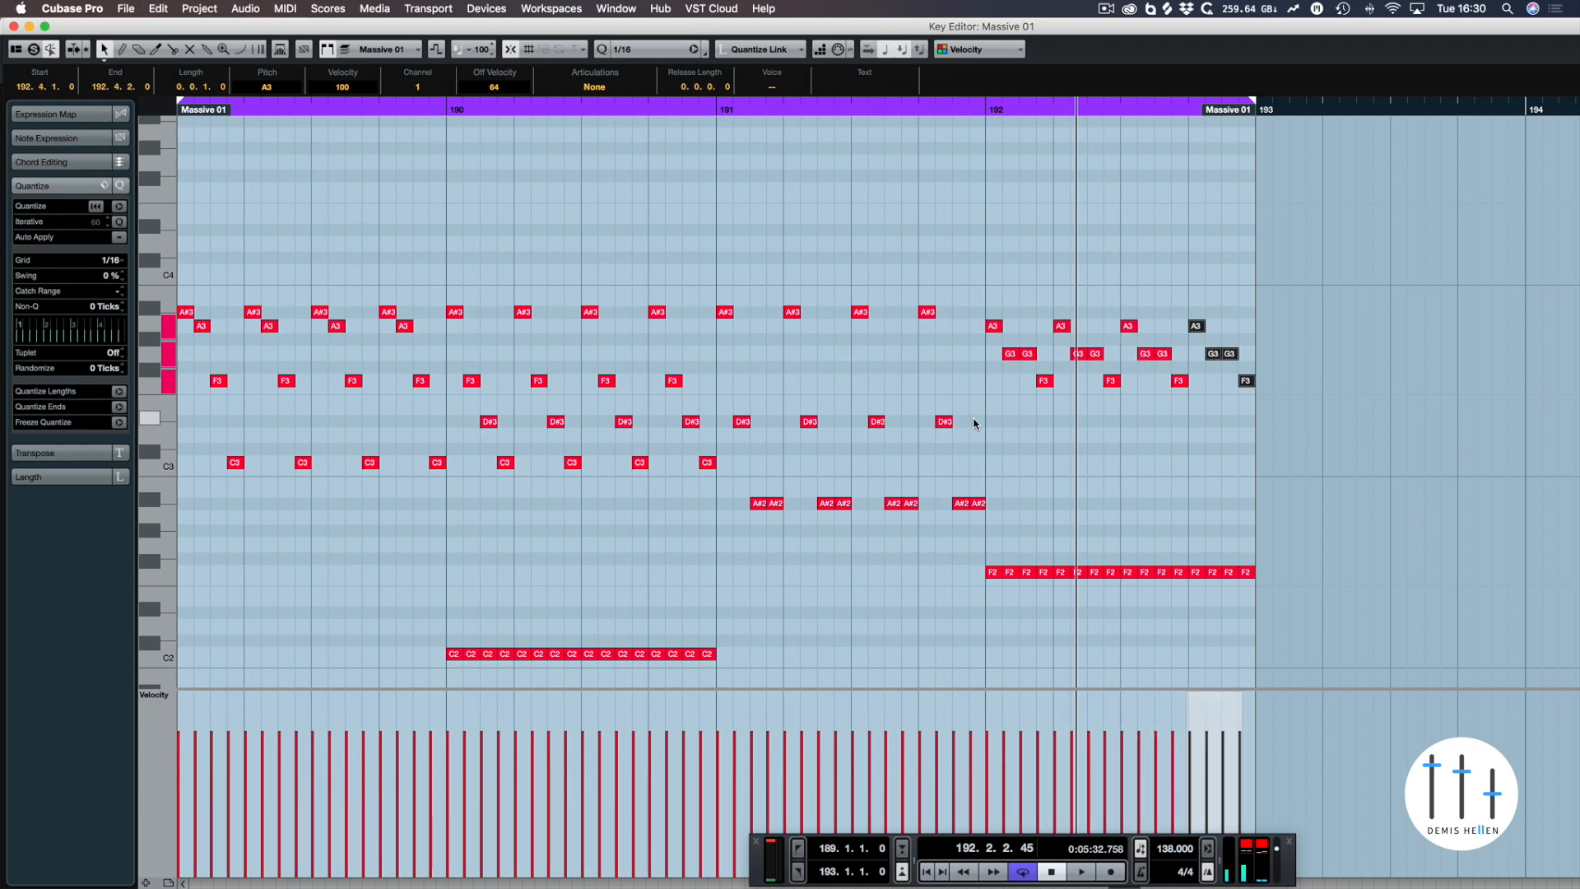
pyautogui.press('space')
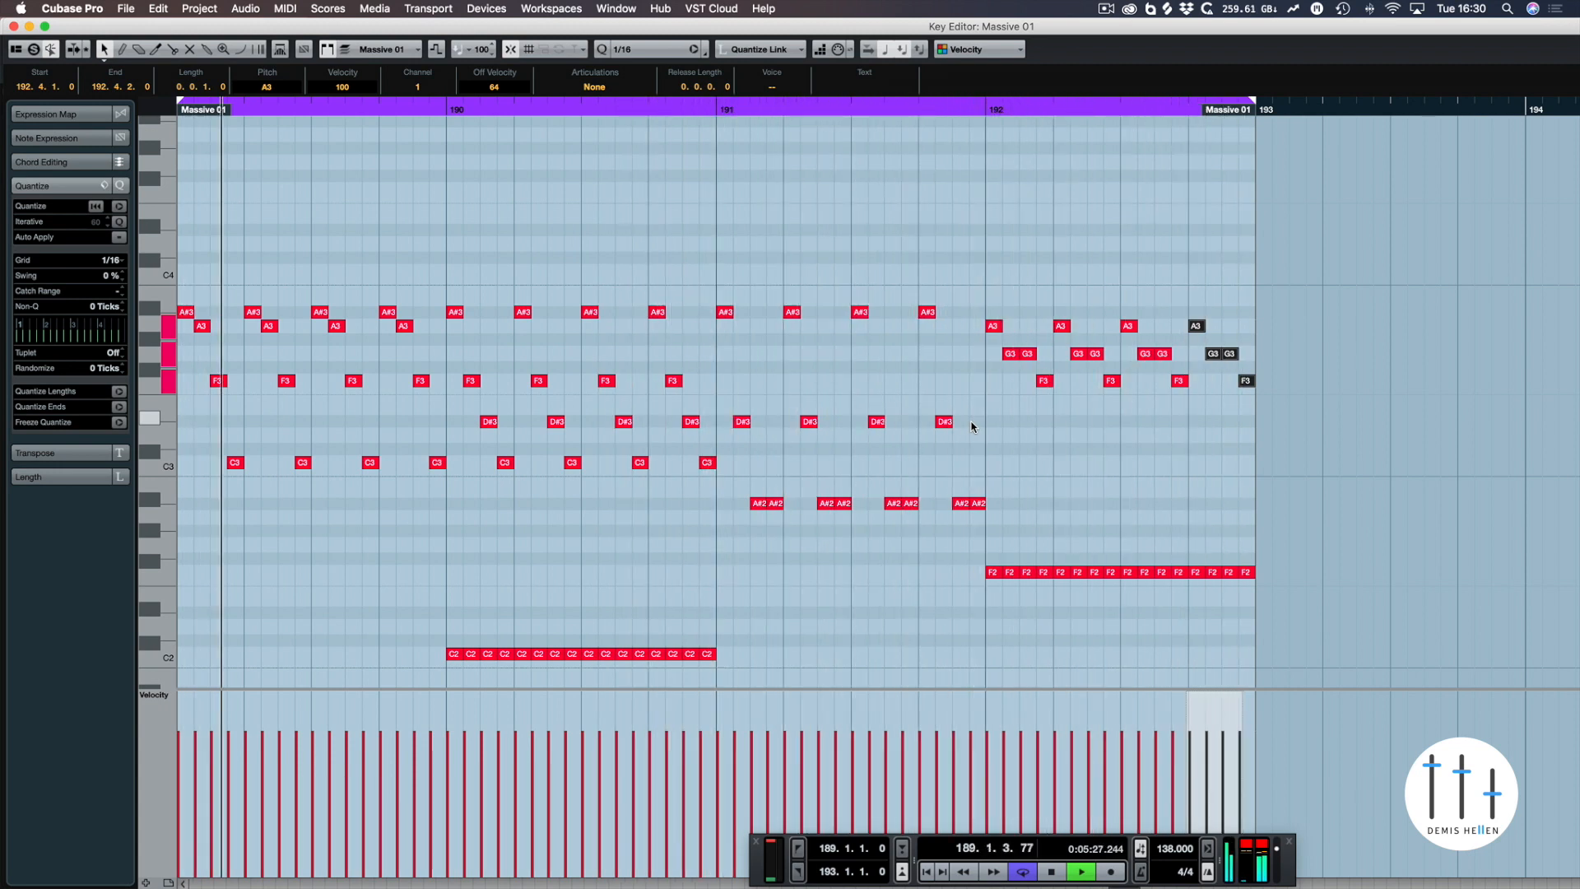
pyautogui.press('space')
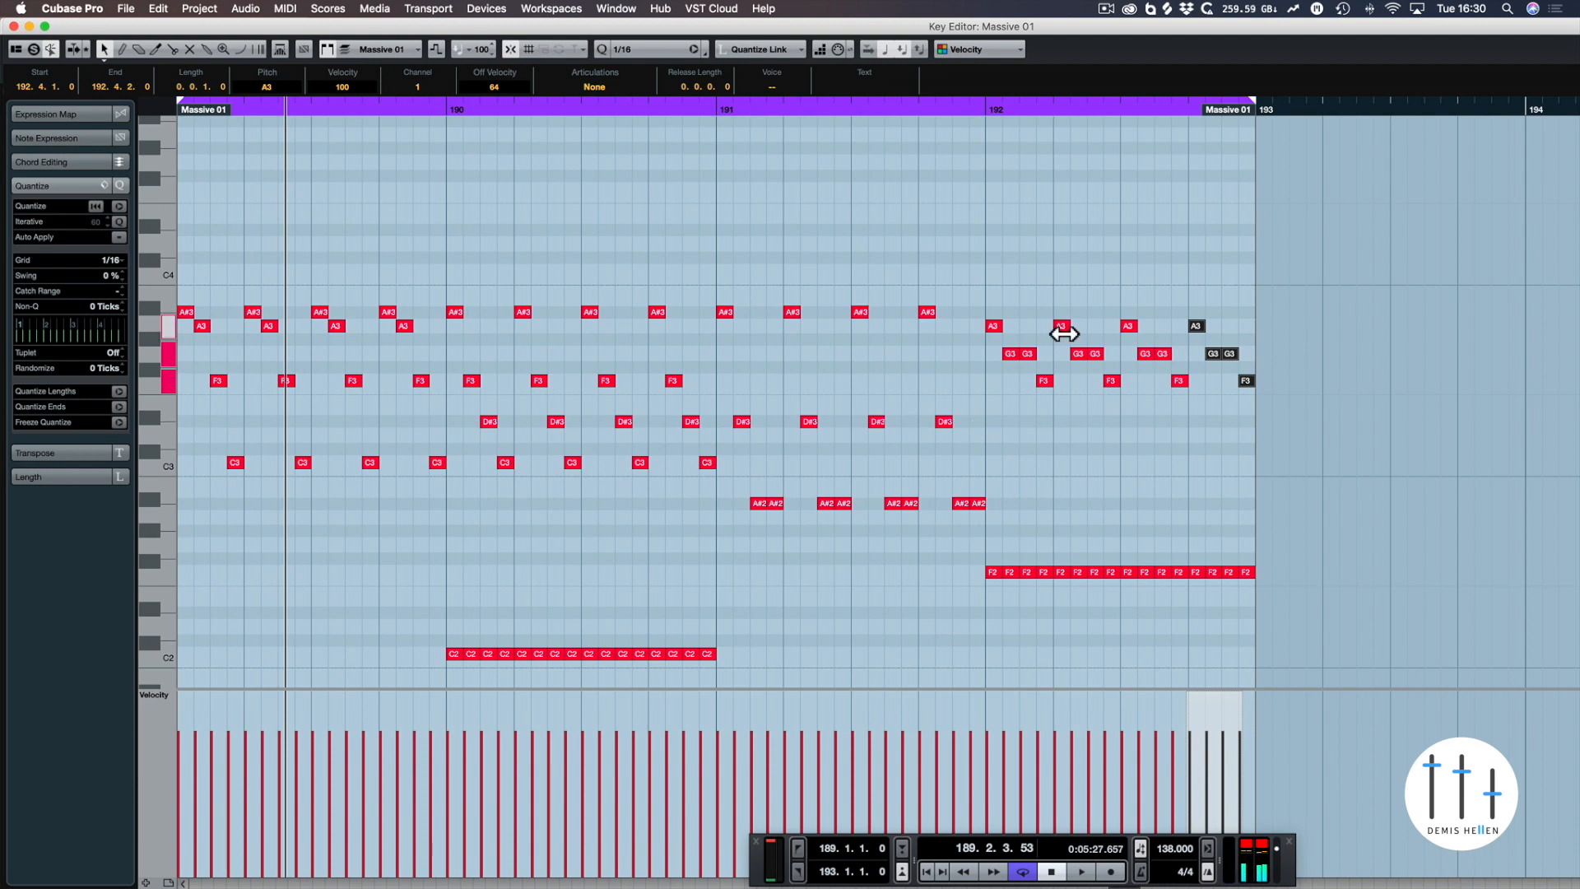
# - Lower bar 192's third melody note to F3 and its fourth melody note to D3
pyautogui.click(1026, 341)
pyautogui.click(1029, 355)
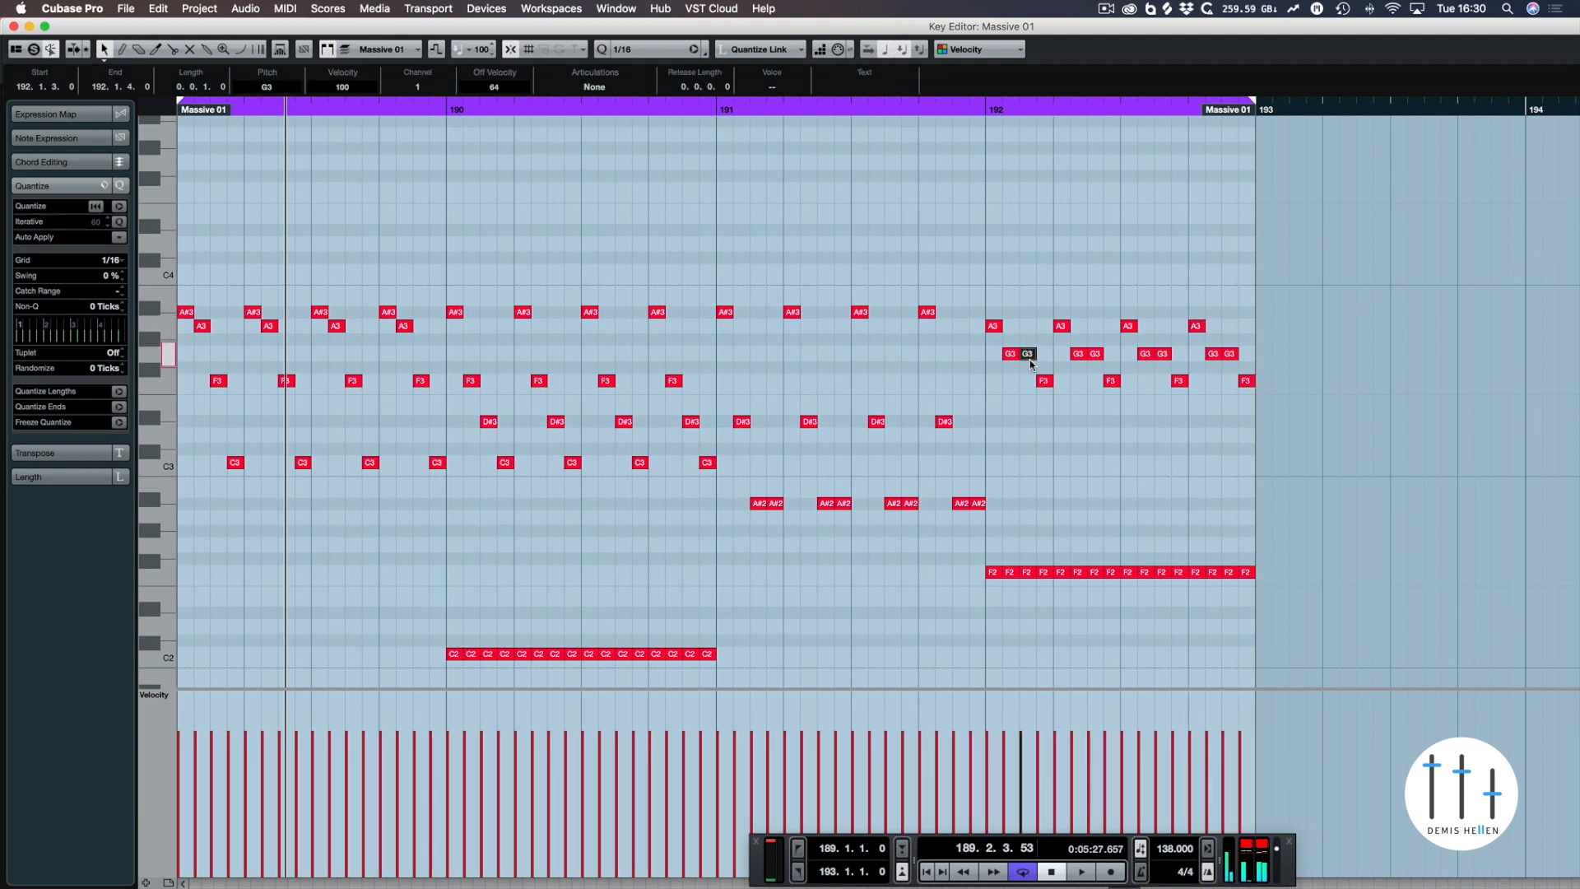
pyautogui.moveTo(1030, 367); pyautogui.dragTo(1043, 396)
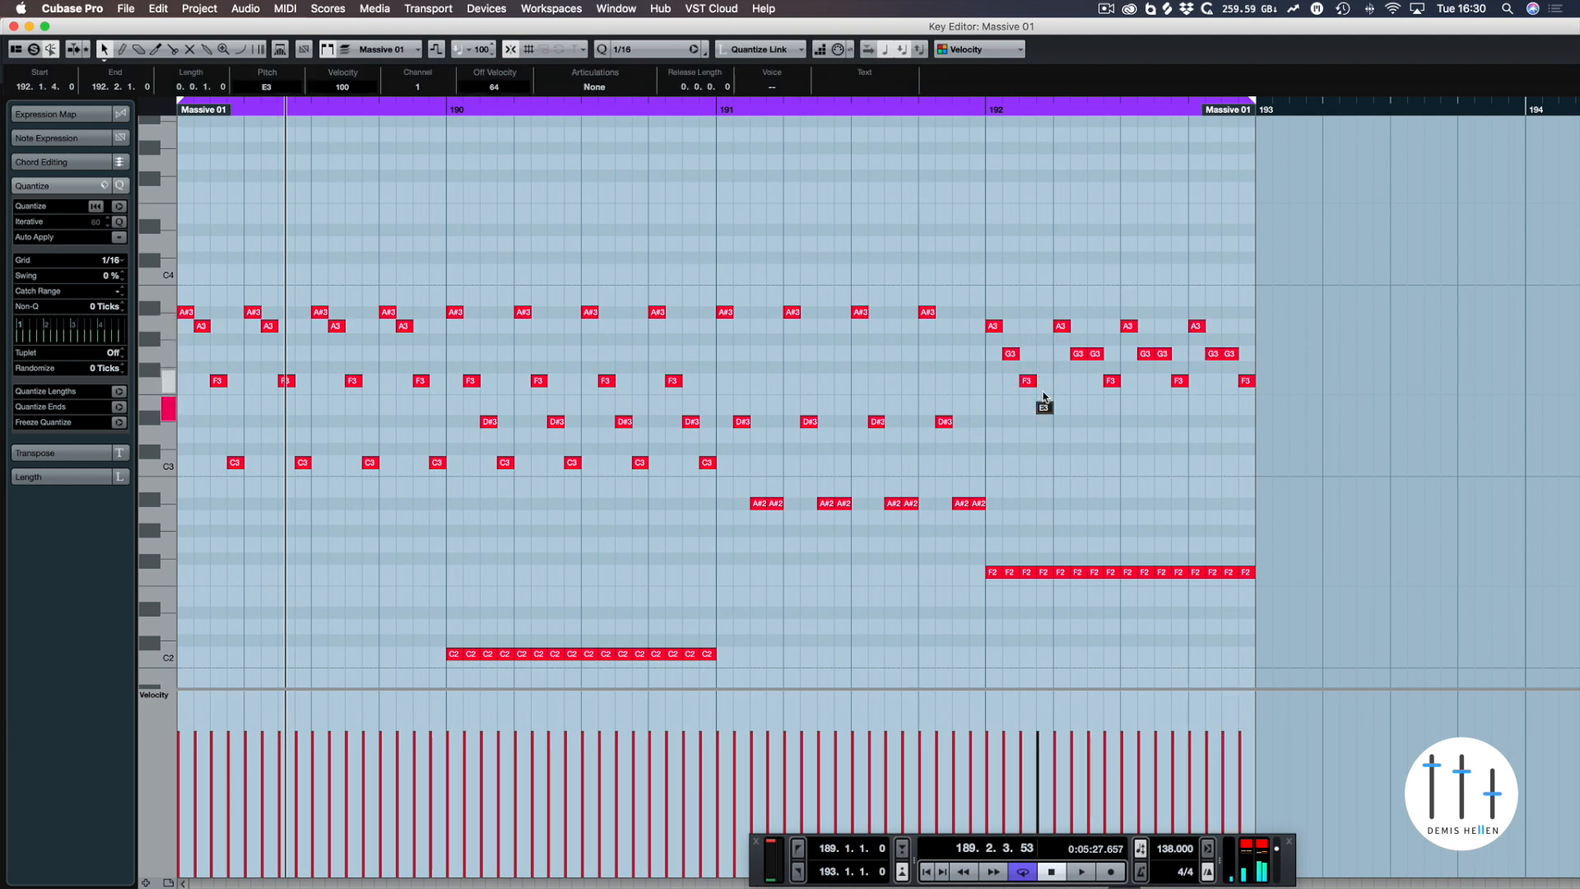
pyautogui.press('Down')
pyautogui.press('Down')
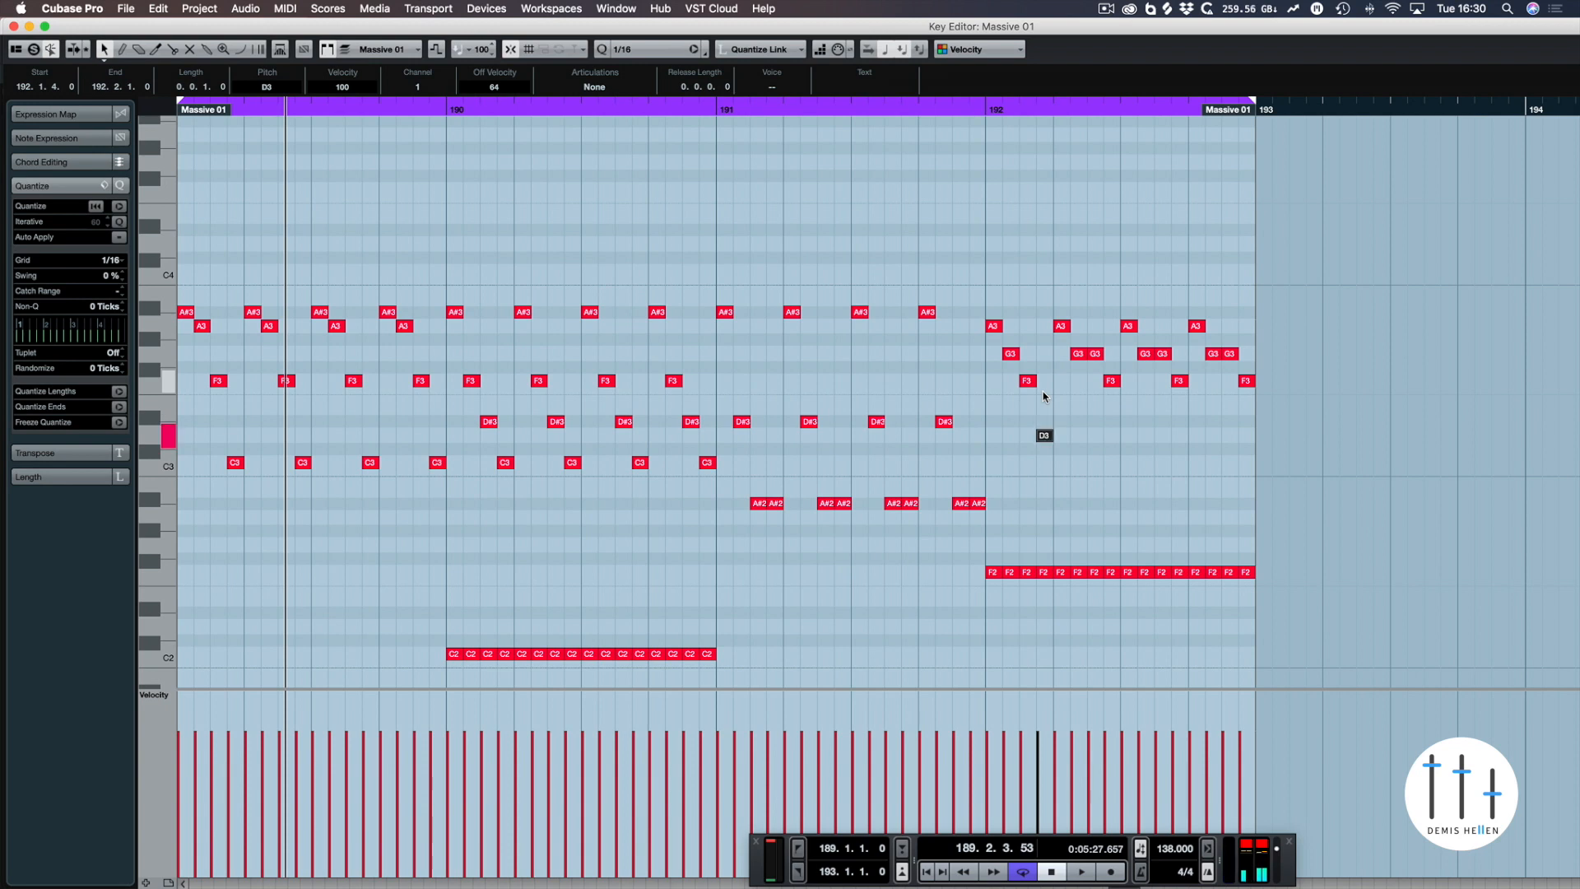
# - Replace the rest of bar 192's melody with three repeats of its A3, G3, F3, D3 figure, and play the result
pyautogui.moveTo(1062, 302); pyautogui.dragTo(1345, 412)
pyautogui.press('BackSpace')
pyautogui.moveTo(1199, 289); pyautogui.dragTo(992, 453)
pyautogui.press('super+d')
pyautogui.press('super+d')
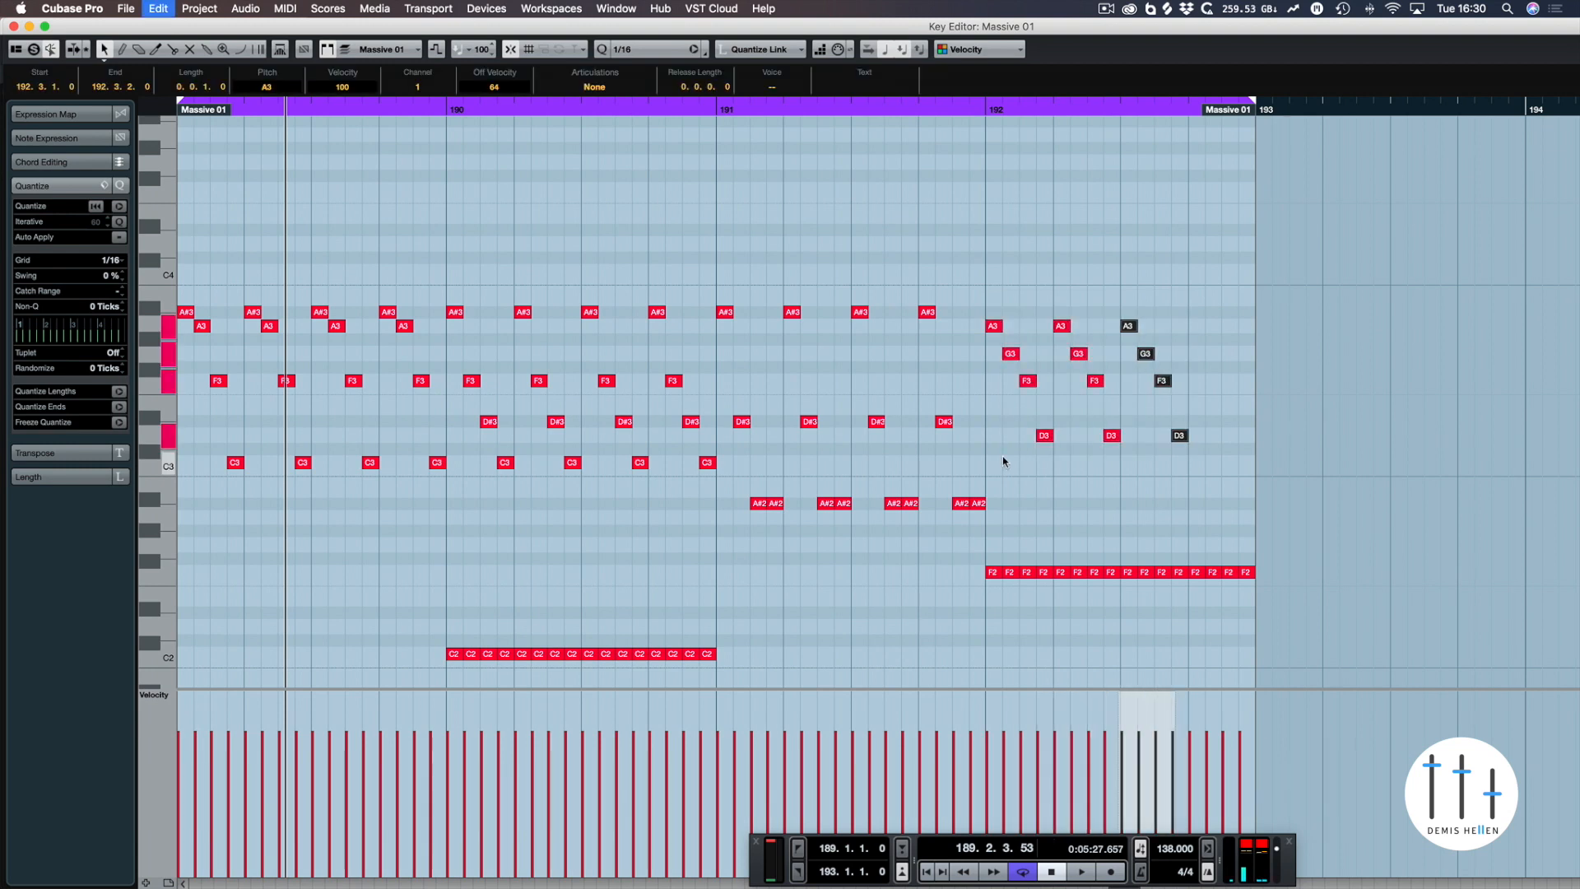
pyautogui.press('super+d')
pyautogui.click(989, 115)
pyautogui.press('space')
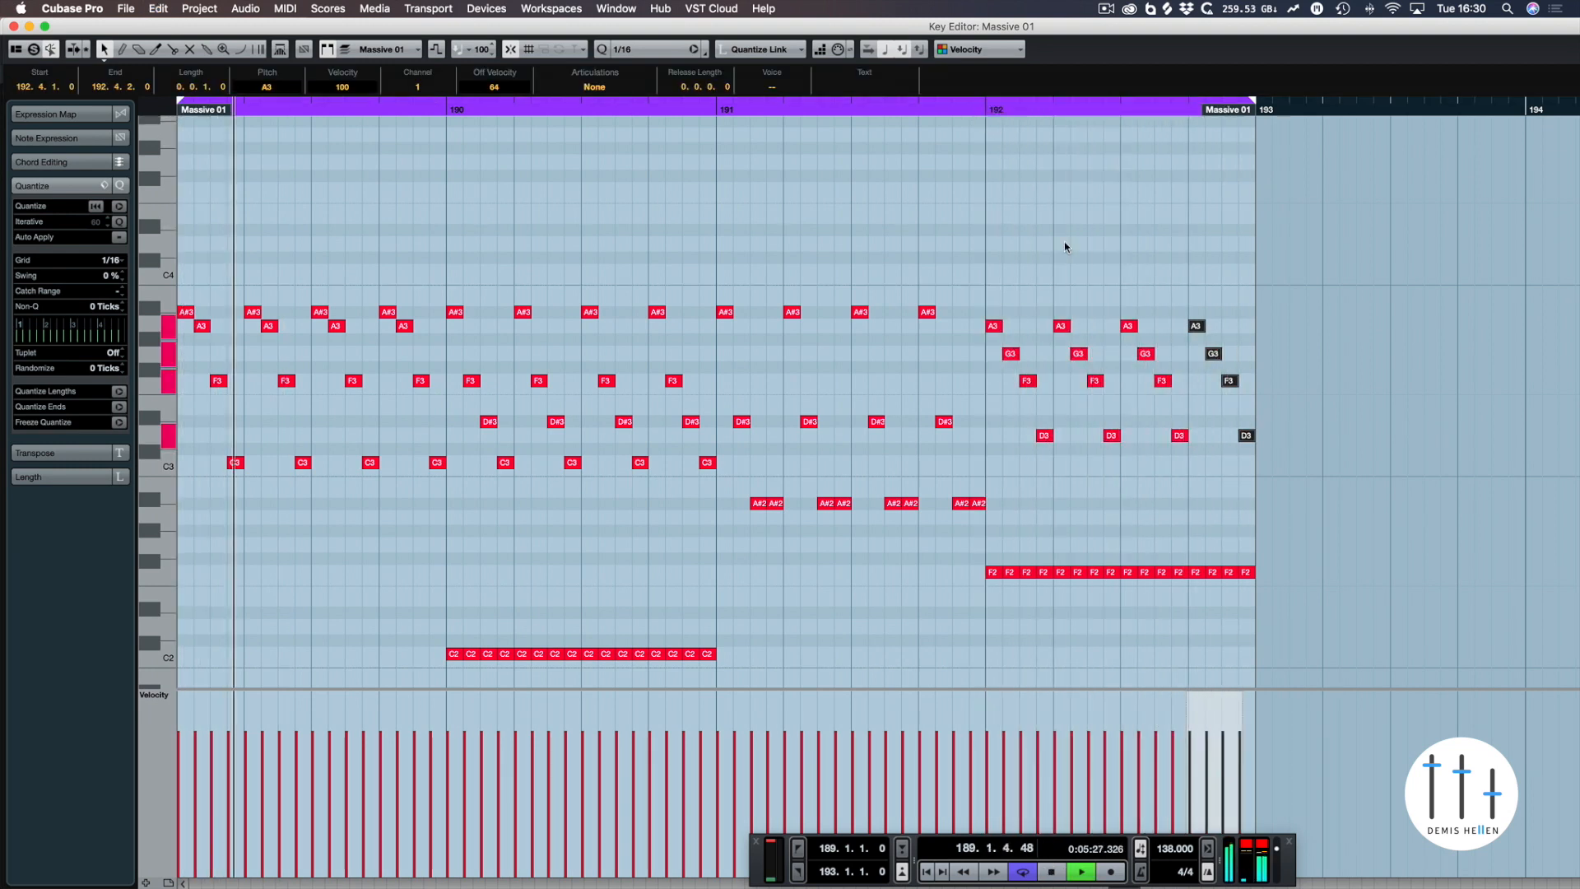
pyautogui.press('space')
# - Raise bar 192's four D3 notes one semitone to D#3 and play the bar
pyautogui.moveTo(1283, 408); pyautogui.dragTo(1034, 446)
pyautogui.press('Up')
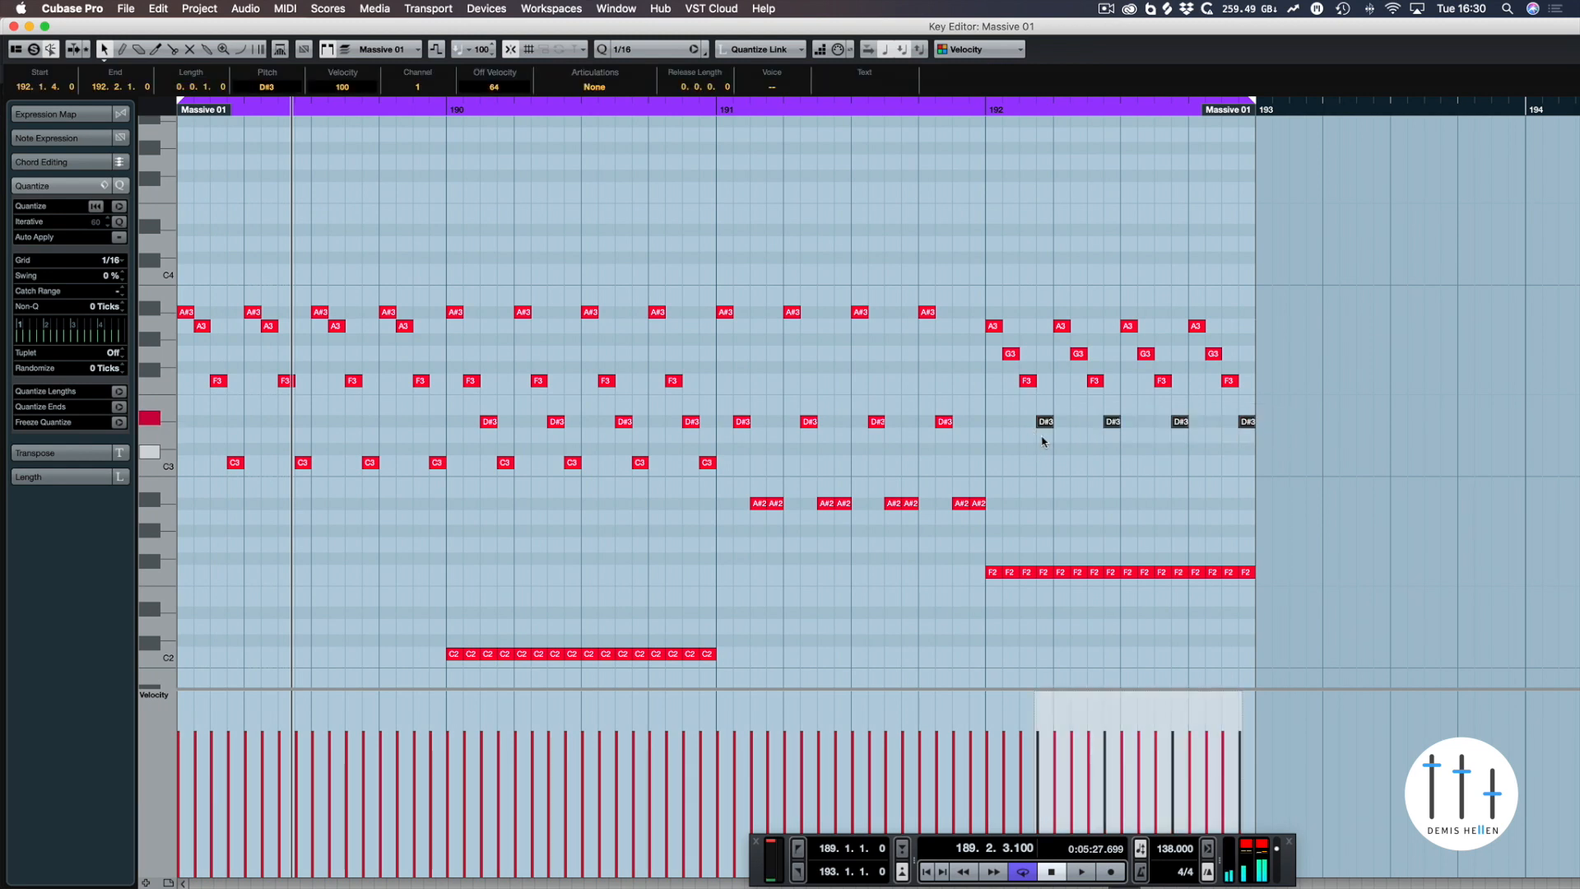
pyautogui.click(978, 116)
pyautogui.press('space')
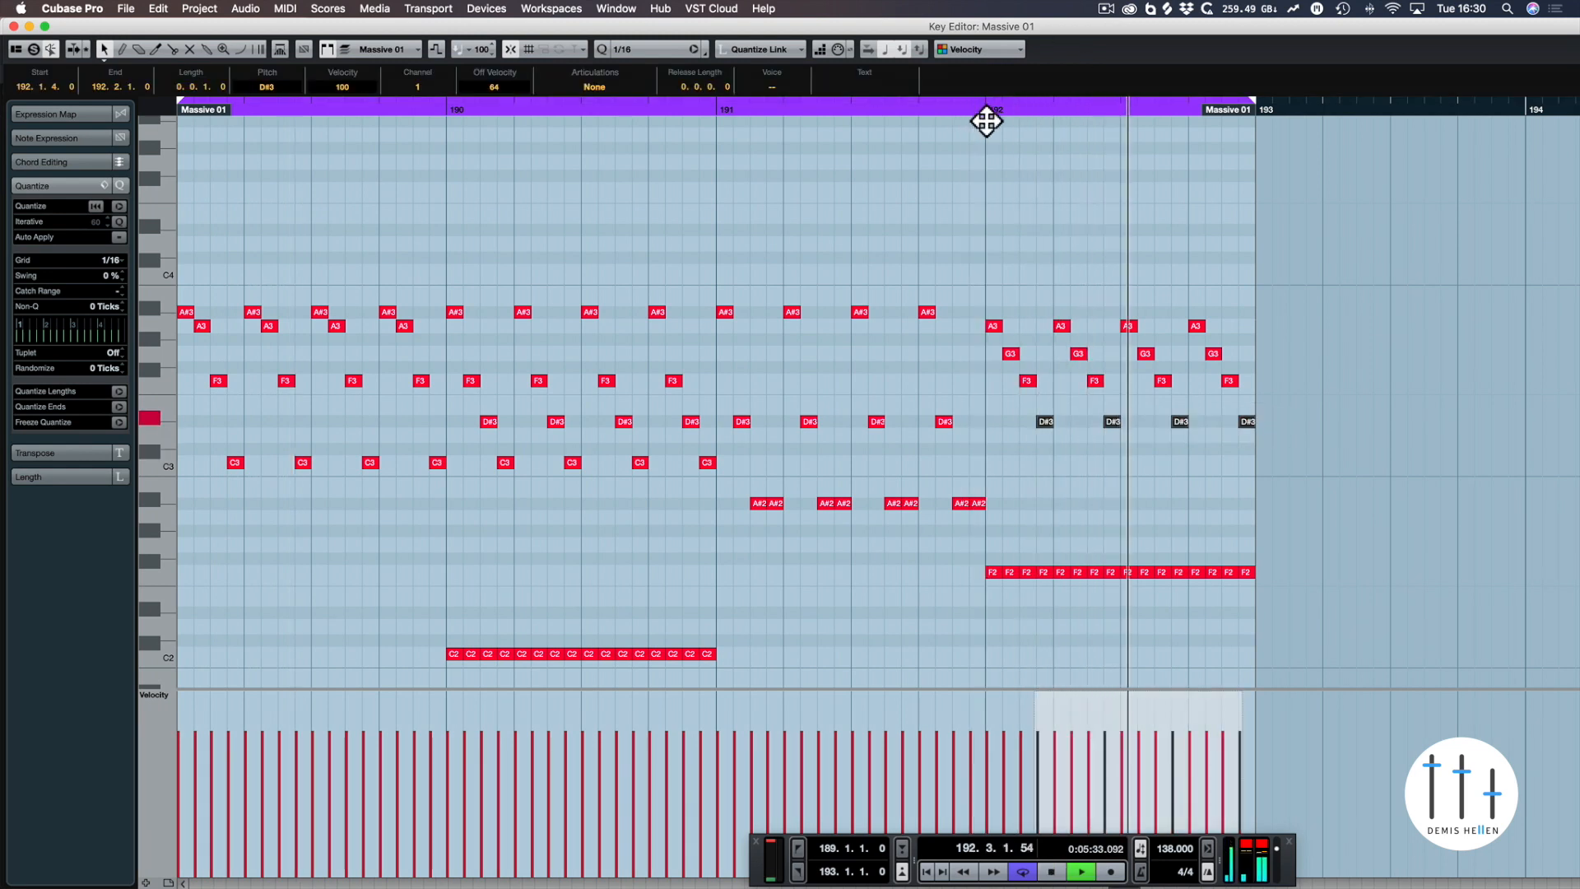
pyautogui.press('space')
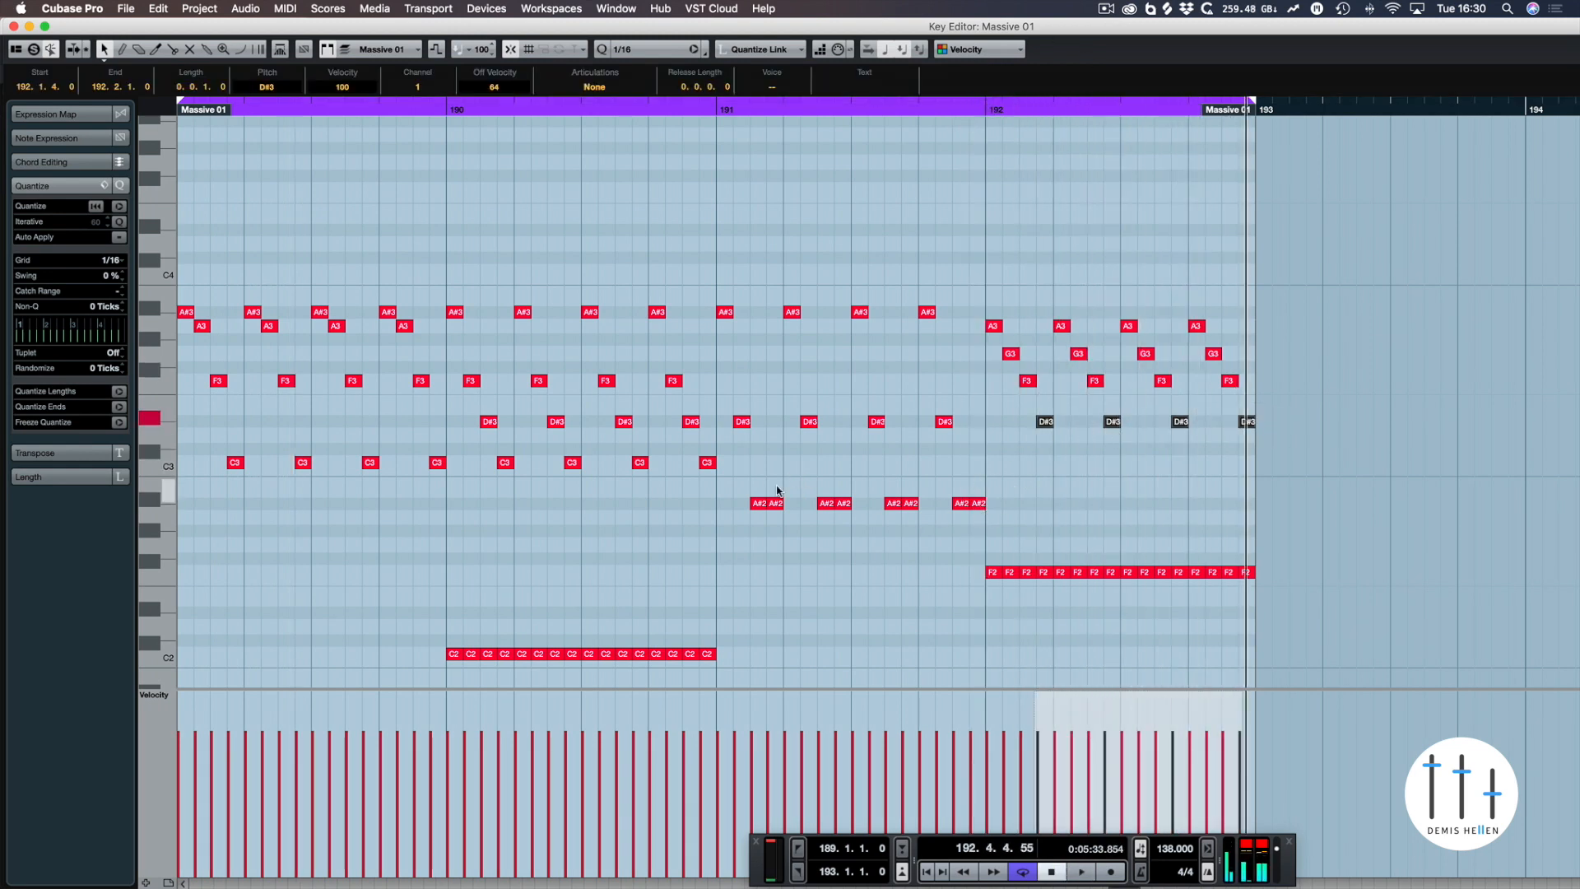
# - Raise the first A#2 of each pair in bar 191 to D3, four notes in all, and play the loop
pyautogui.click(756, 504)
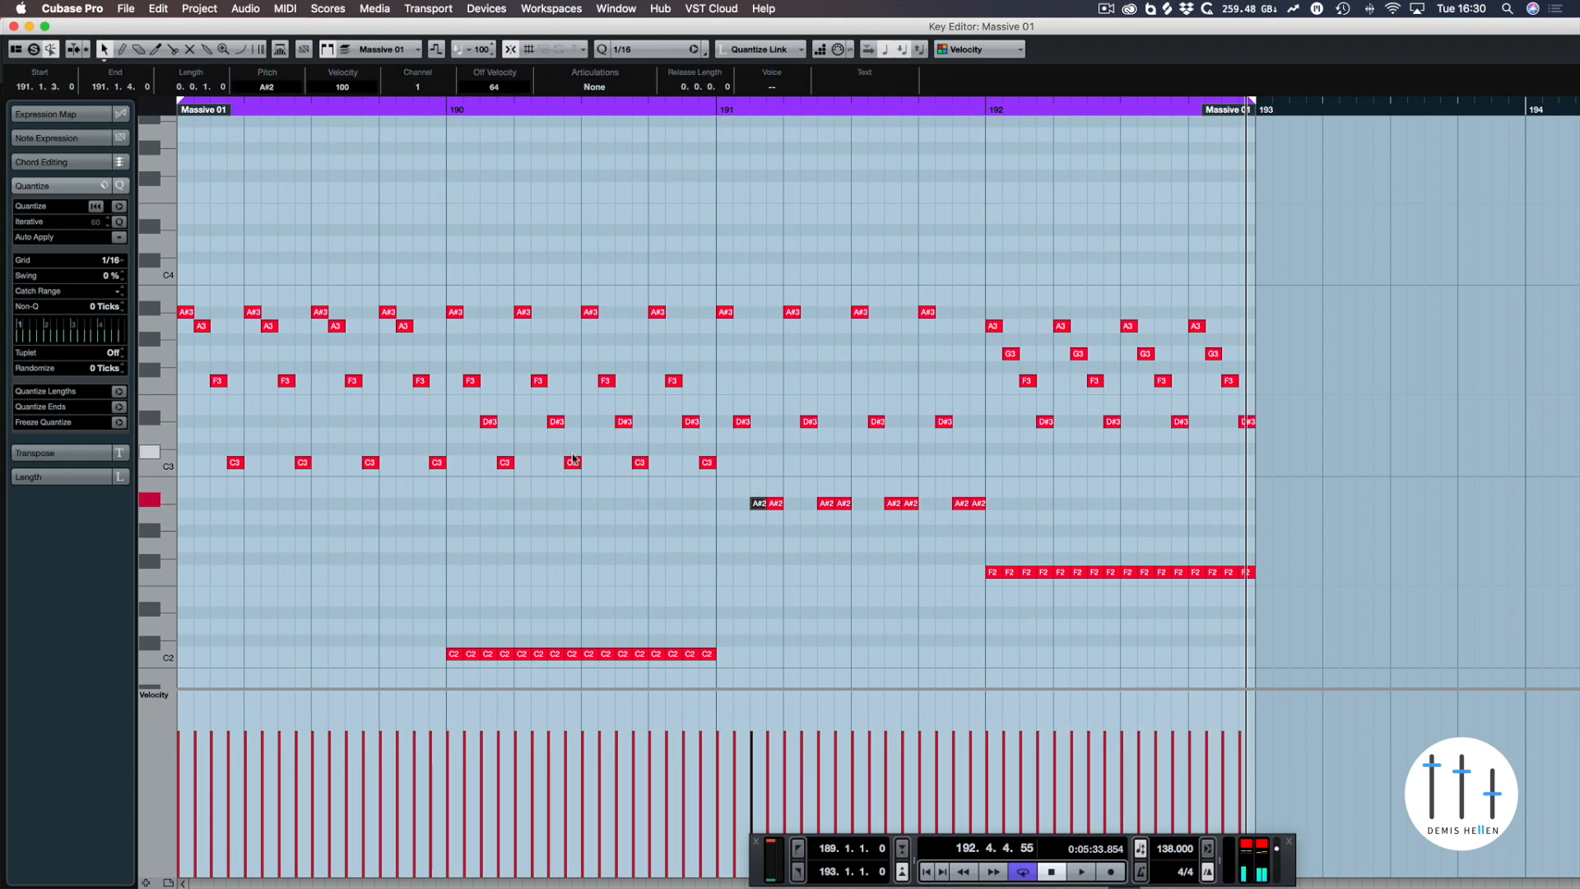
pyautogui.press('Up')
pyautogui.press('Up')
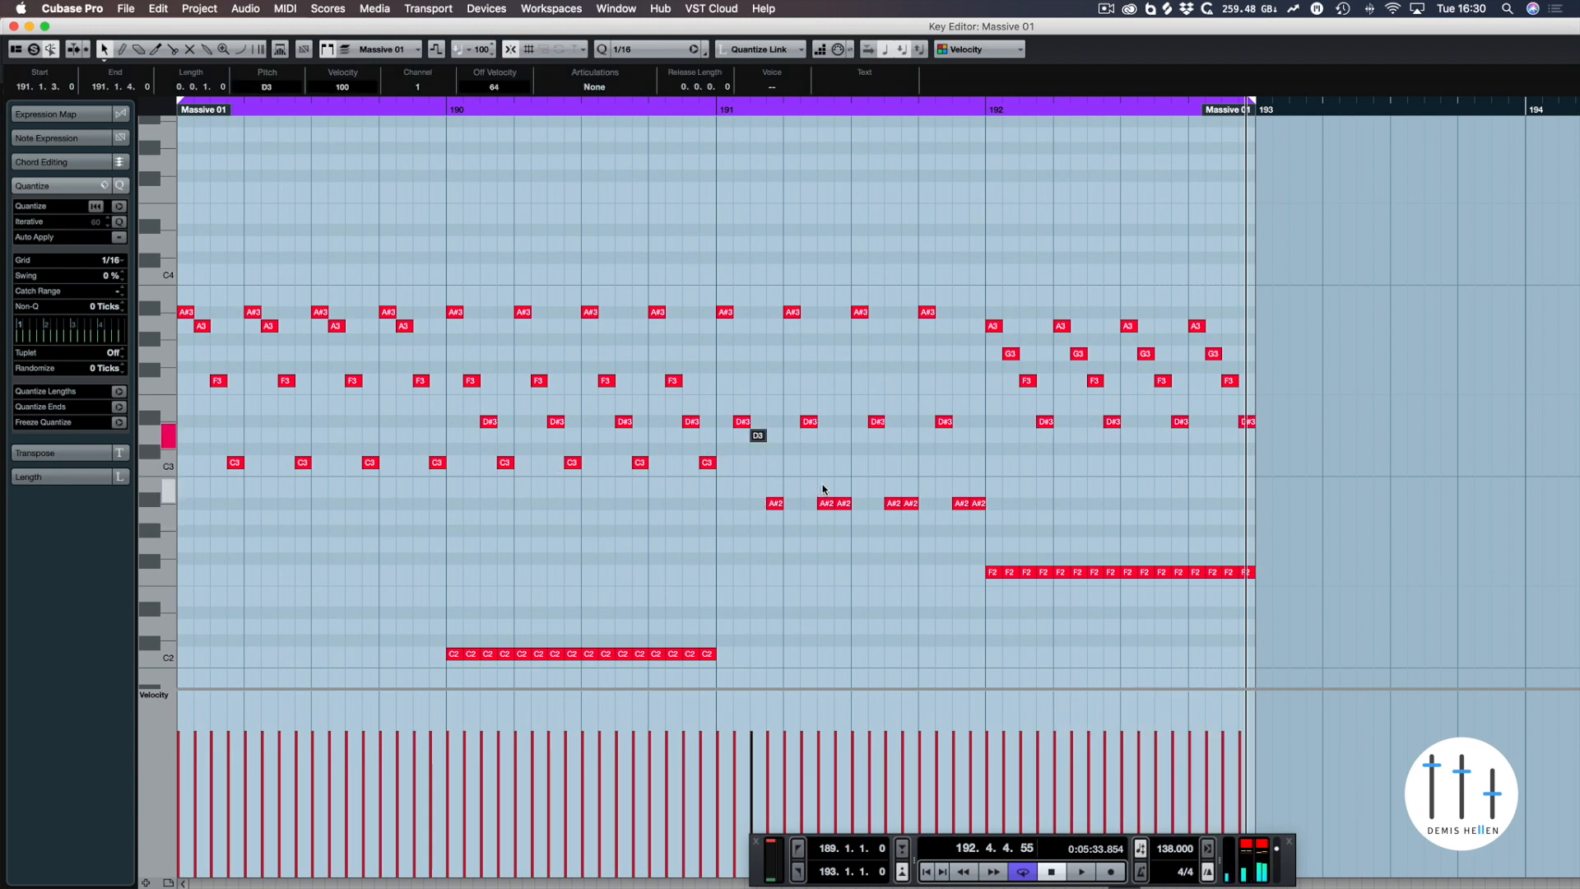
pyautogui.click(825, 503)
pyautogui.press('Up')
pyautogui.press('Up')
pyautogui.press('Up')
pyautogui.press('Up')
pyautogui.click(893, 503)
pyautogui.press('Up')
pyautogui.press('Up')
pyautogui.press('Up')
pyautogui.press('Up')
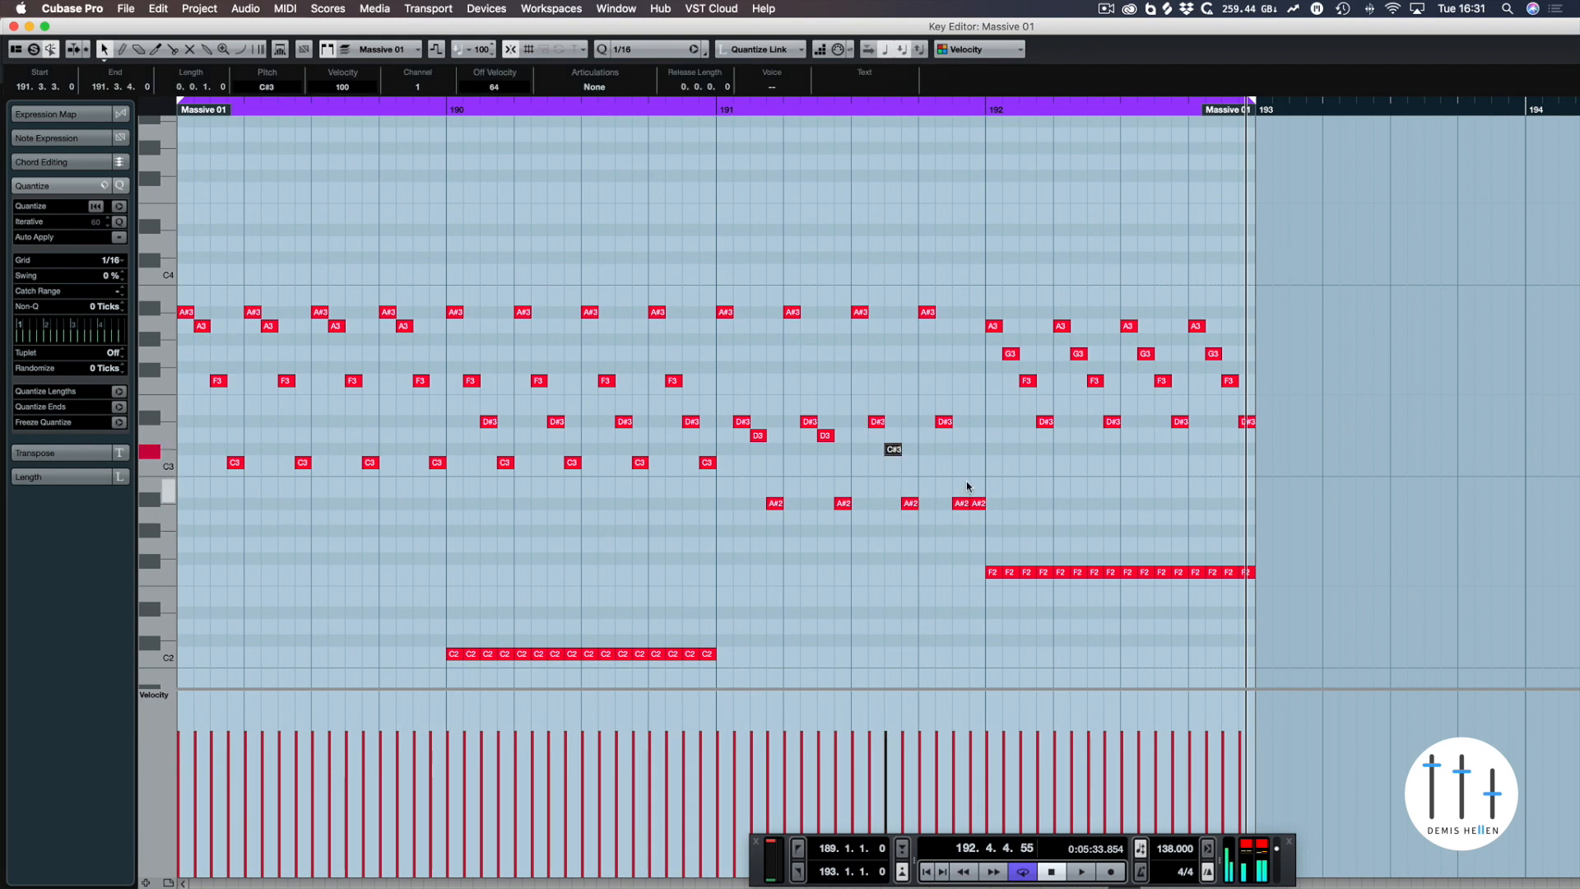
pyautogui.moveTo(967, 482); pyautogui.dragTo(959, 510)
pyautogui.press('Up')
pyautogui.press('Up')
pyautogui.press('Up')
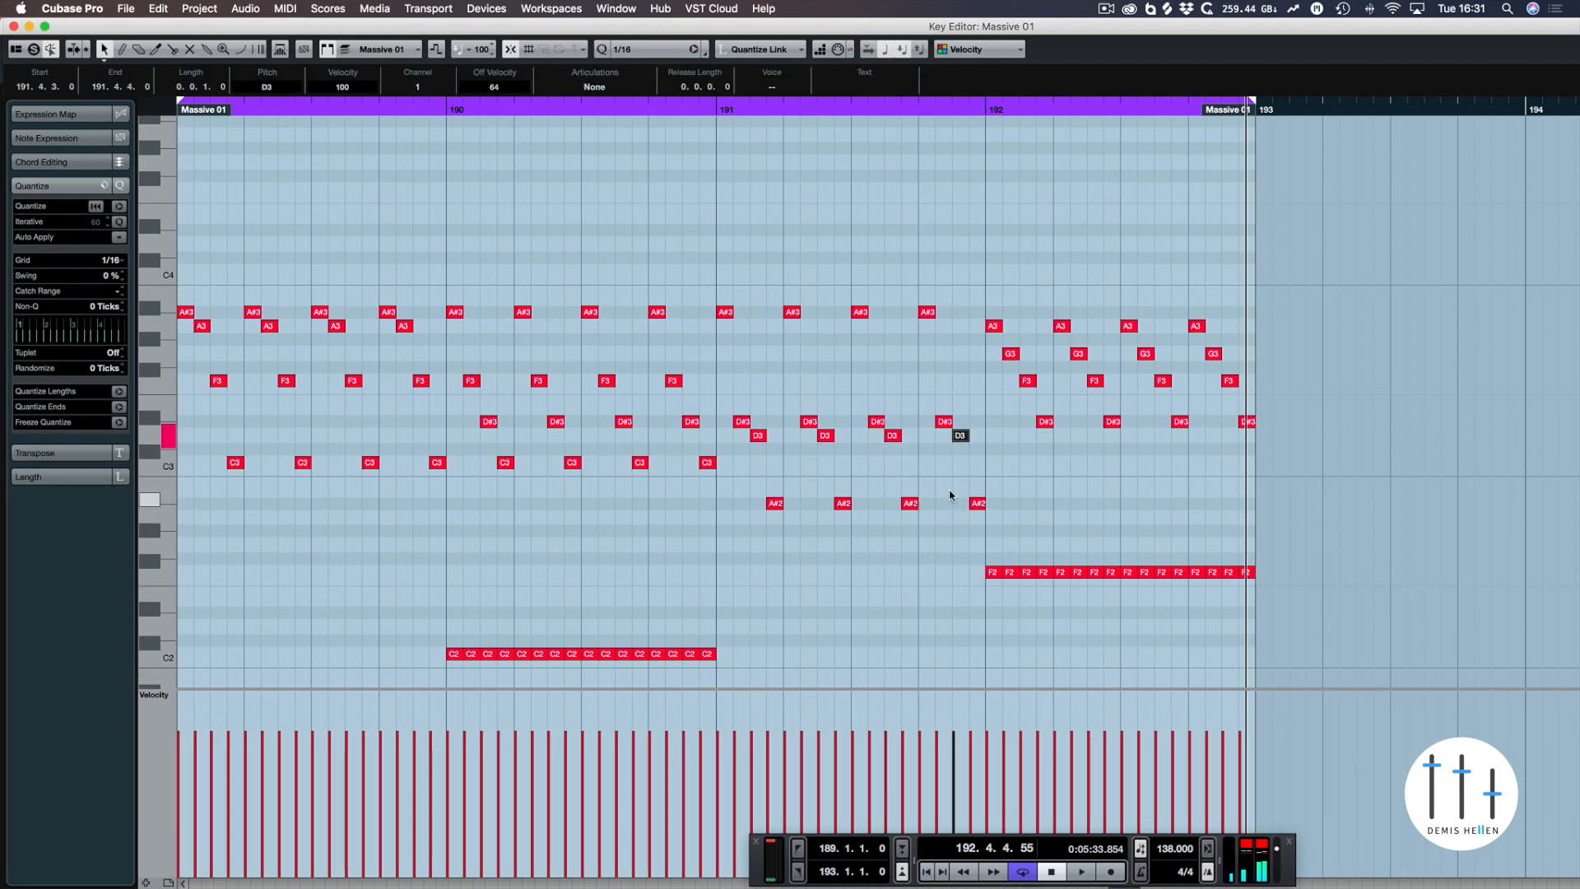
pyautogui.press('space')
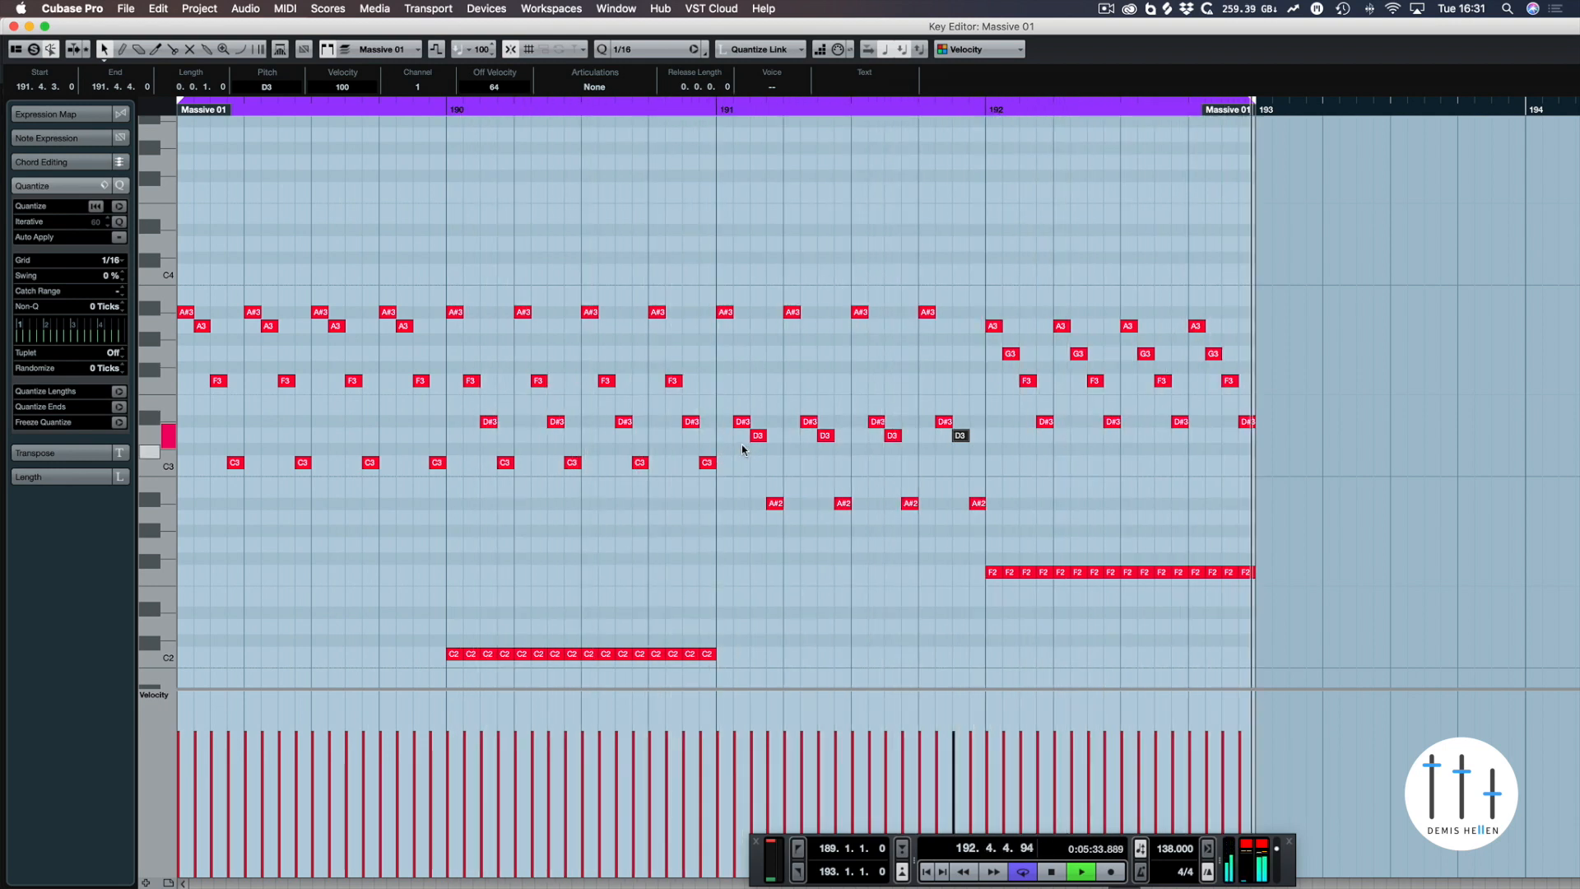
pyautogui.press('space')
# - Transpose bar 191's four D#3 notes up four semitones to G3
pyautogui.moveTo(730, 401); pyautogui.dragTo(949, 424)
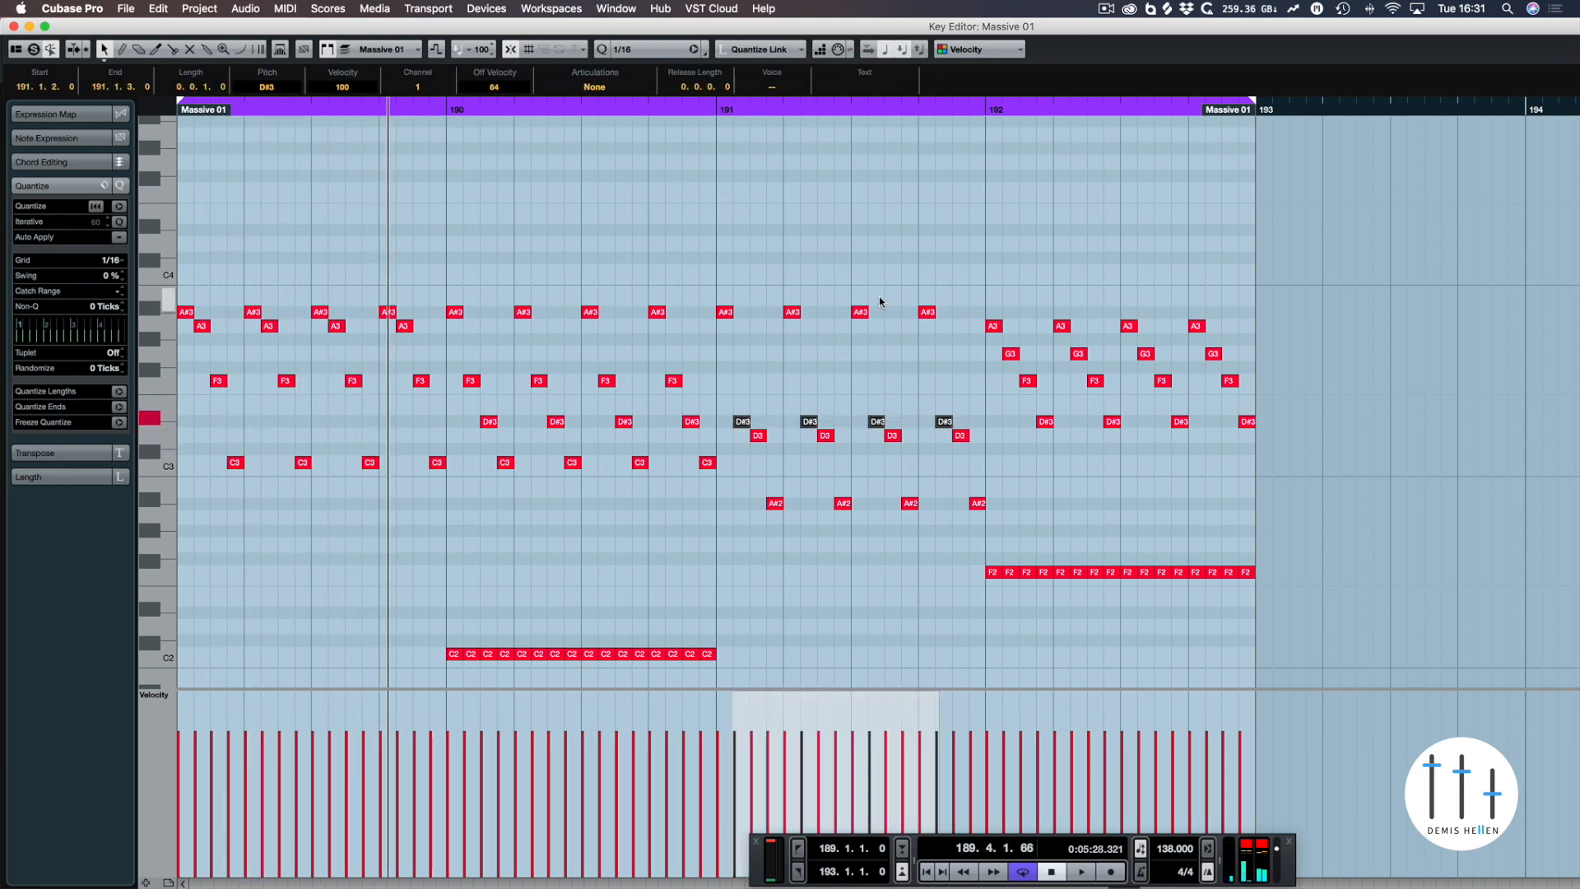
pyautogui.press('Up')
pyautogui.press('Up')
pyautogui.press('Up')
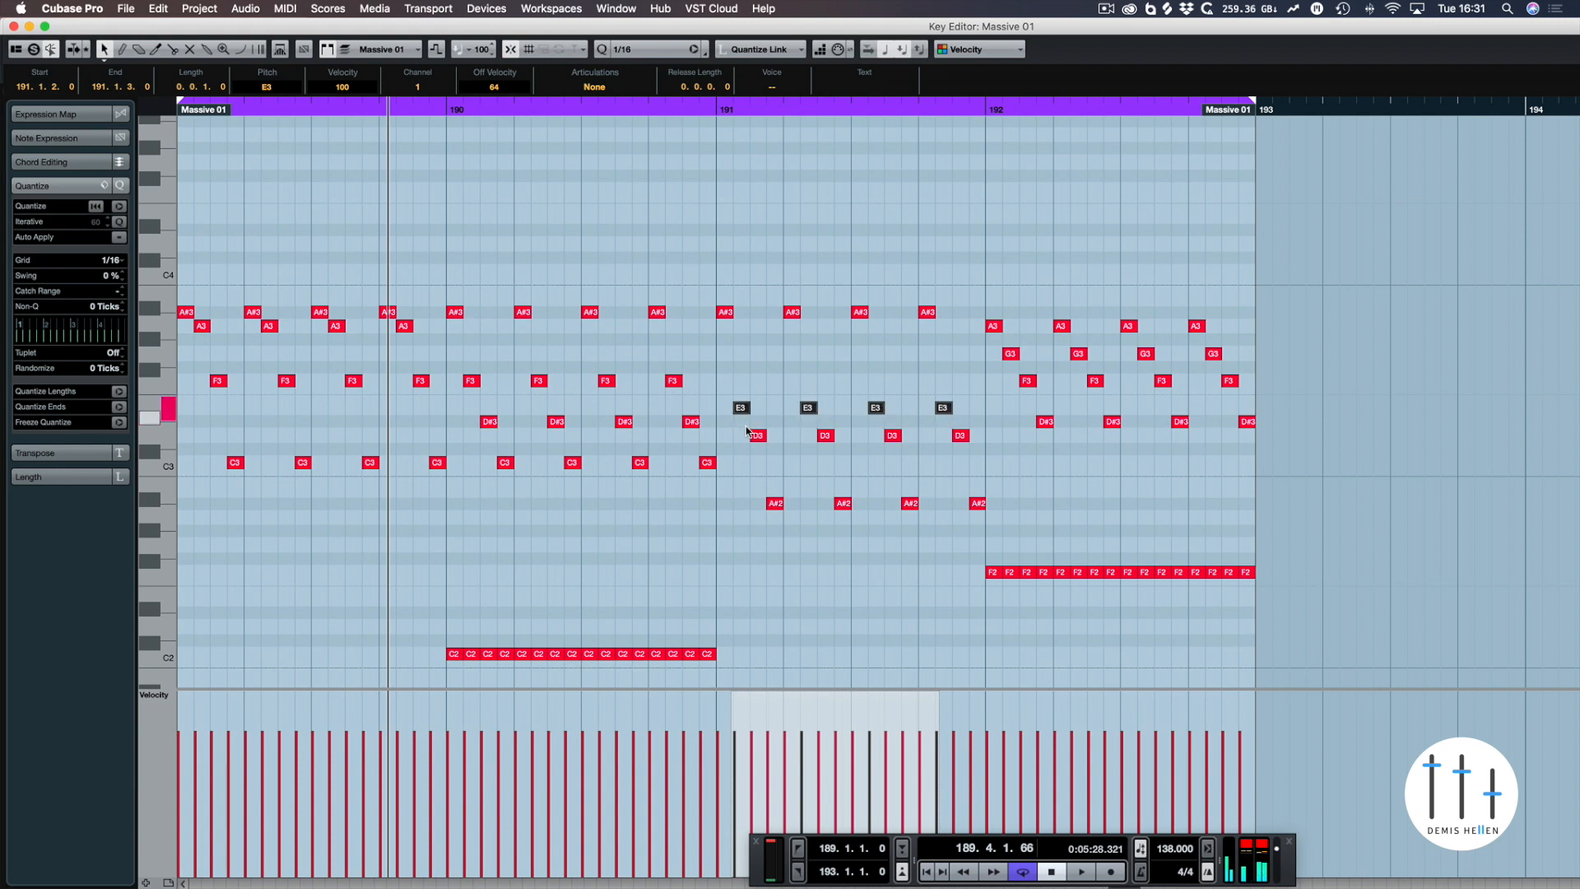
pyautogui.press('Up')
# - Raise bar 191's four D3 notes one semitone to D#3 and play the loop
pyautogui.moveTo(748, 415); pyautogui.dragTo(993, 468)
pyautogui.press('Up')
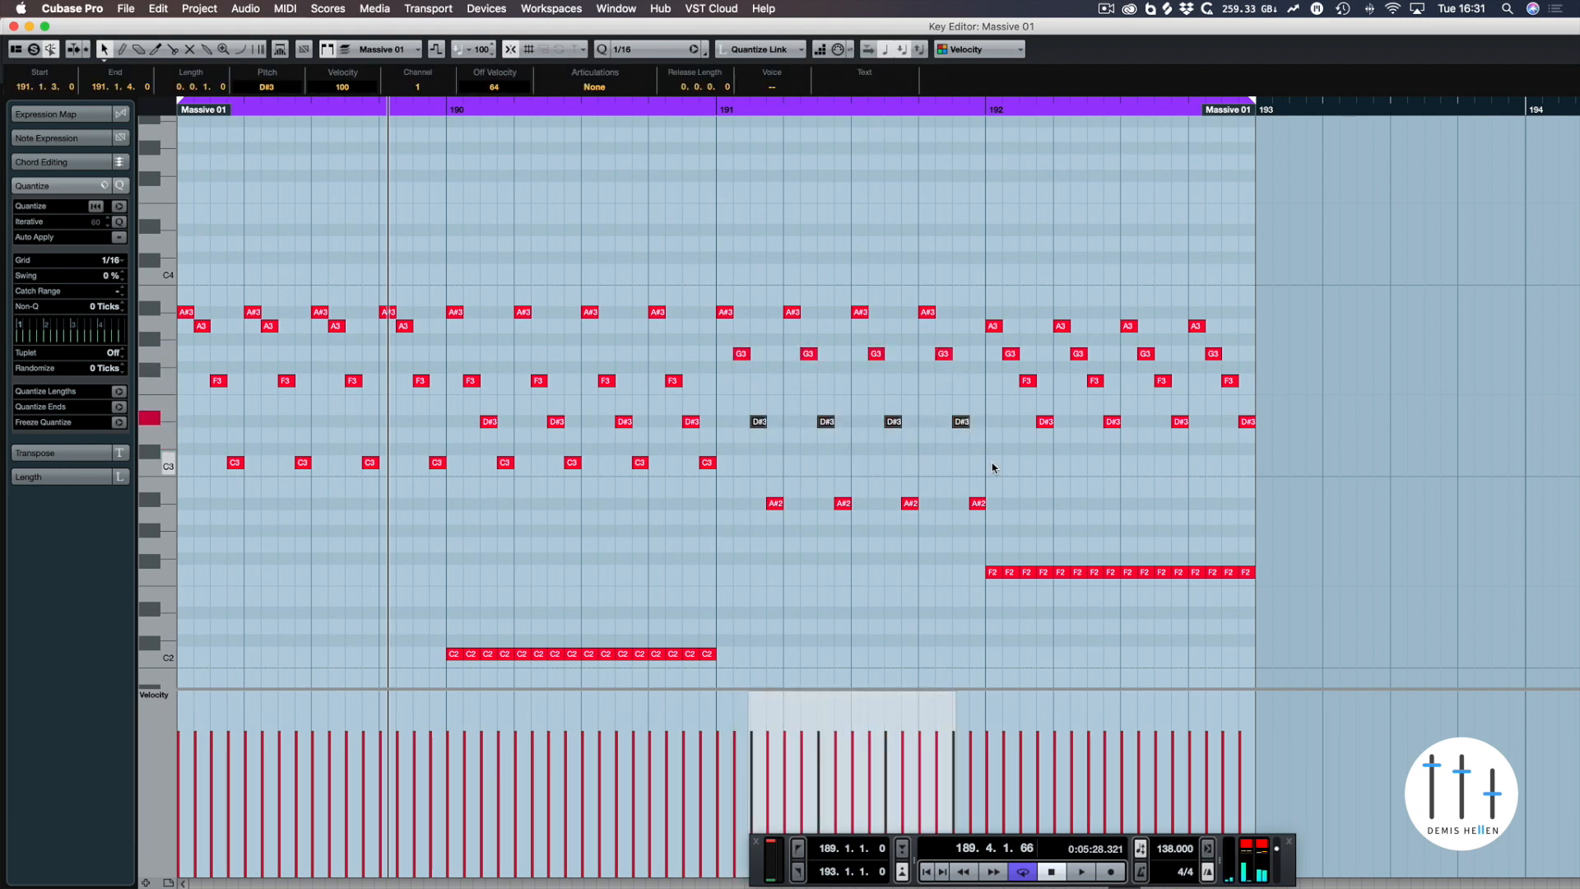
pyautogui.press('space')
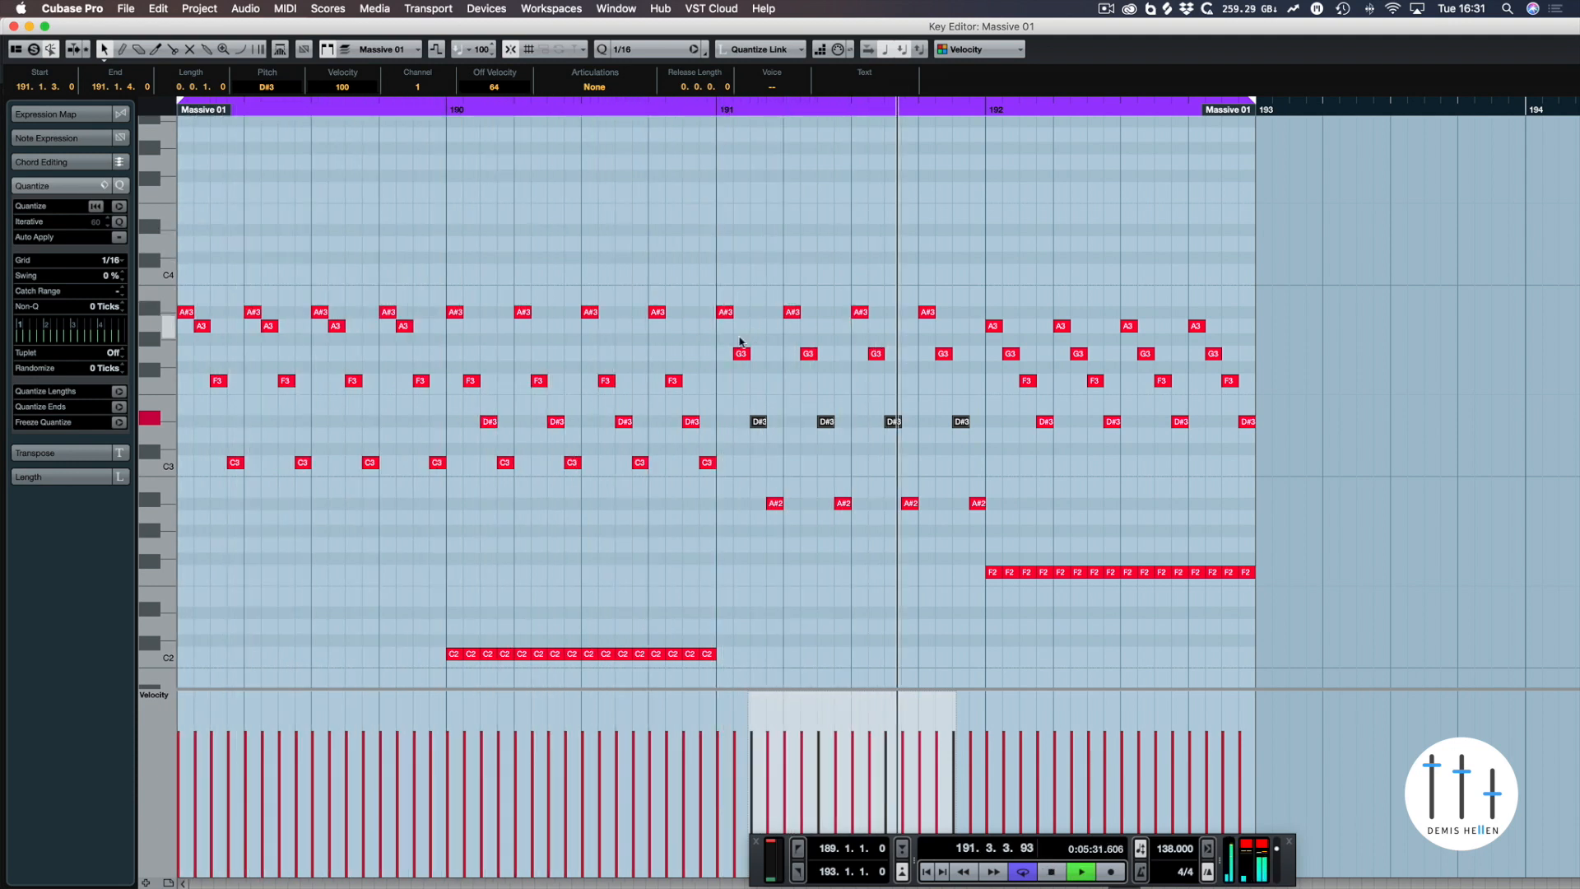
pyautogui.press('space')
# - Lower bar 191's four G3 notes two semitones to F3 and play the result
pyautogui.moveTo(732, 341); pyautogui.dragTo(960, 363)
pyautogui.press('Down')
pyautogui.press('Down')
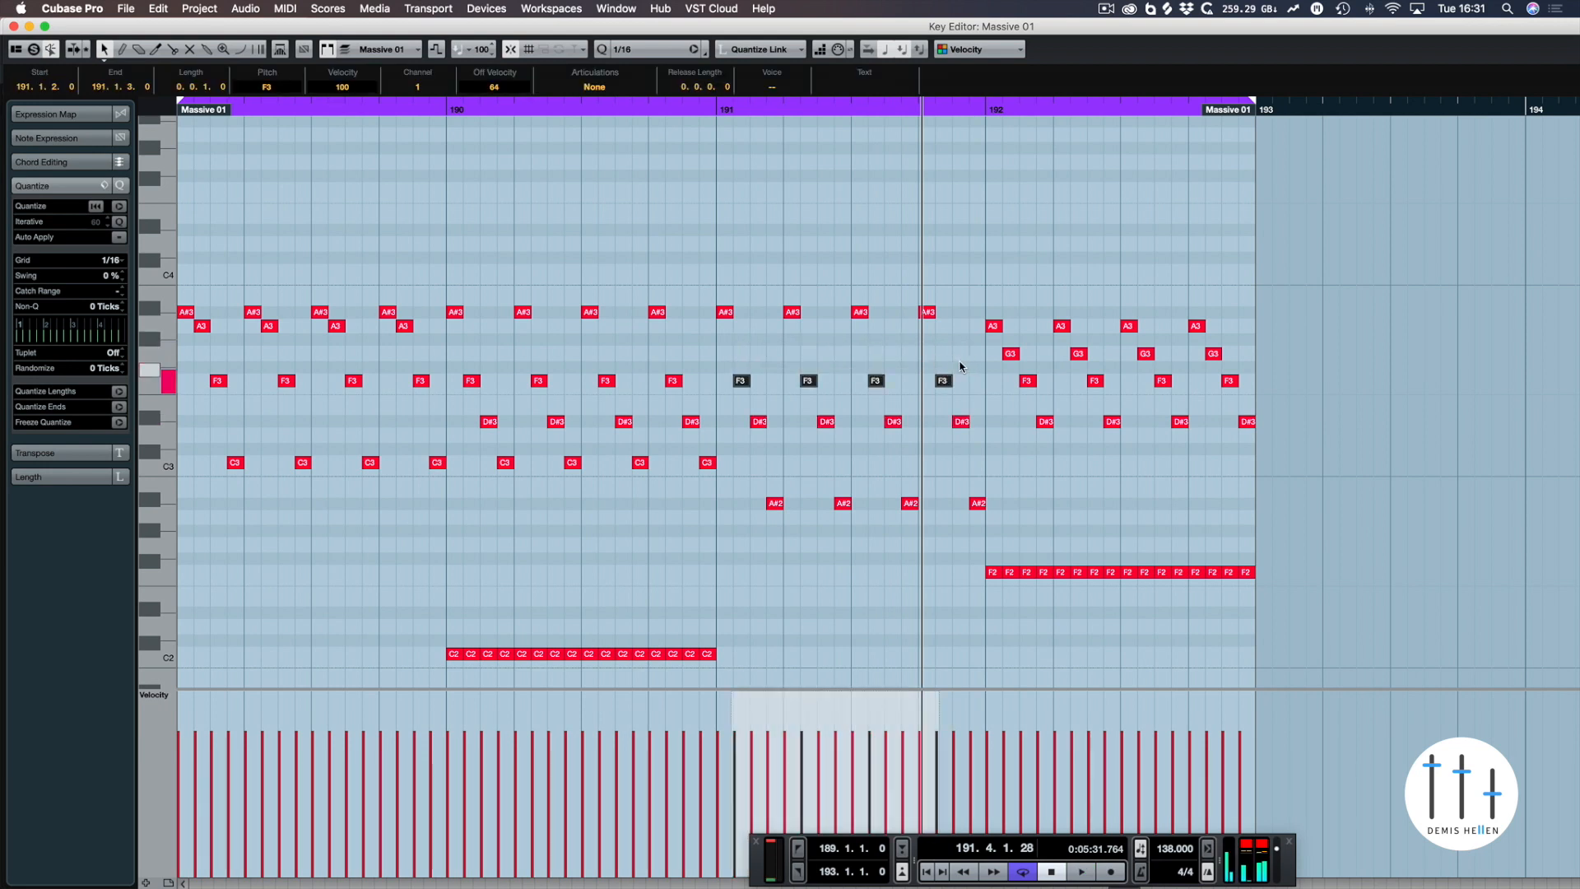
pyautogui.press('space')
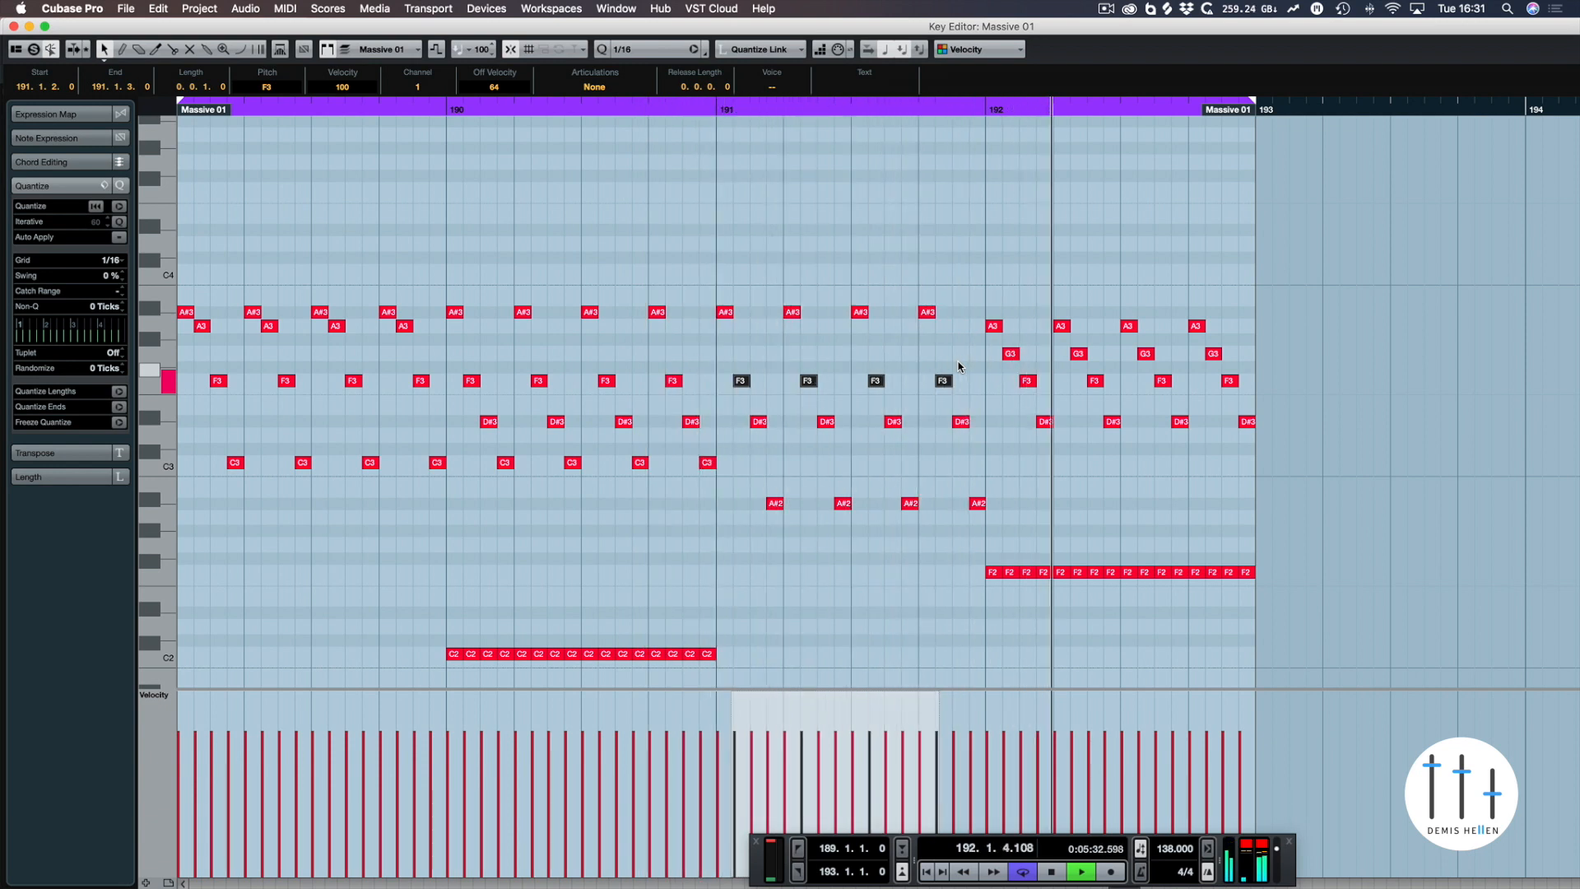
# - Try bar 192's four D#3 notes at C3 during playback, and return them to D#3
pyautogui.moveTo(1010, 405); pyautogui.dragTo(1270, 441)
pyautogui.press('Down')
pyautogui.press('Down')
pyautogui.press('Down')
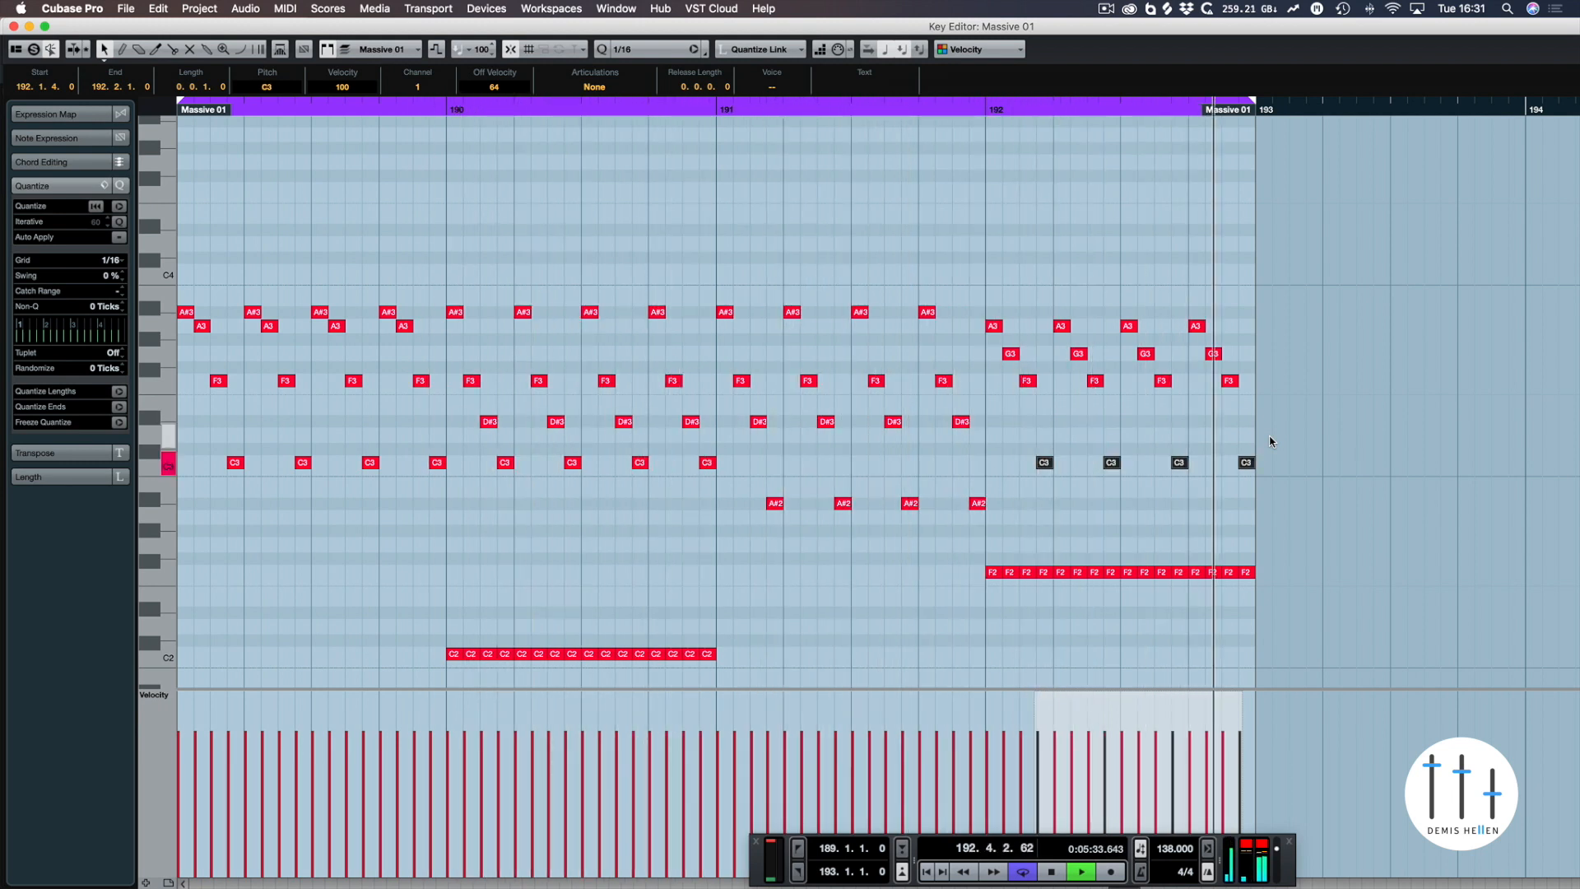
pyautogui.press('Up')
pyautogui.press('Up')
pyautogui.press('Up')
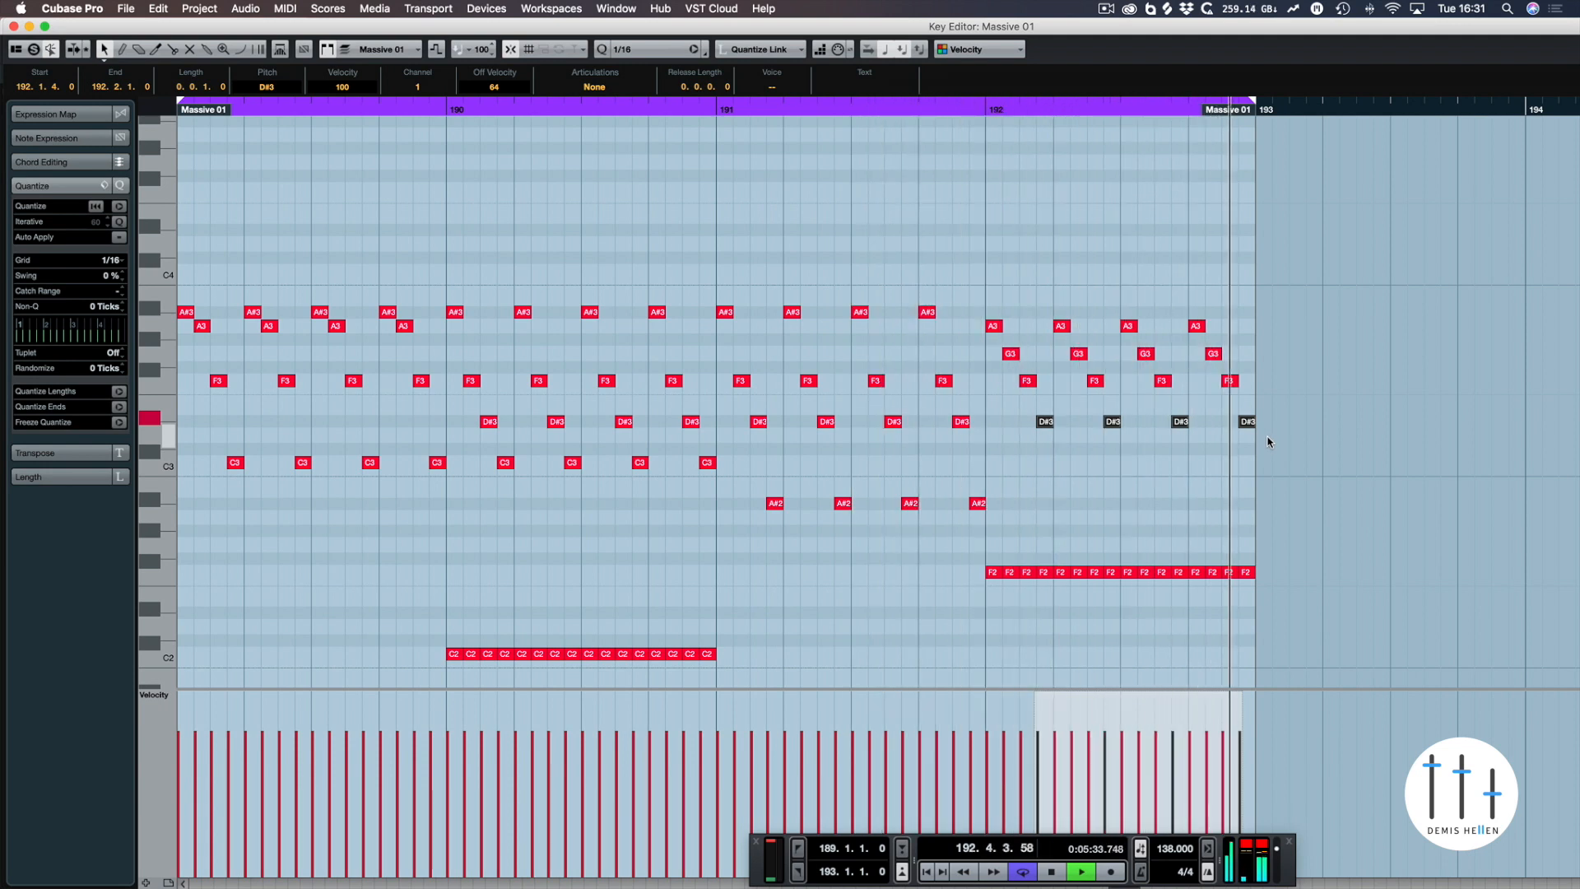
pyautogui.press('space')
# - Try only the last two D#3 notes of bar 192 at C3, play the change, and return them to D#3
pyautogui.moveTo(1273, 413); pyautogui.dragTo(1178, 443)
pyautogui.press('Down')
pyautogui.press('Down')
pyautogui.press('Down')
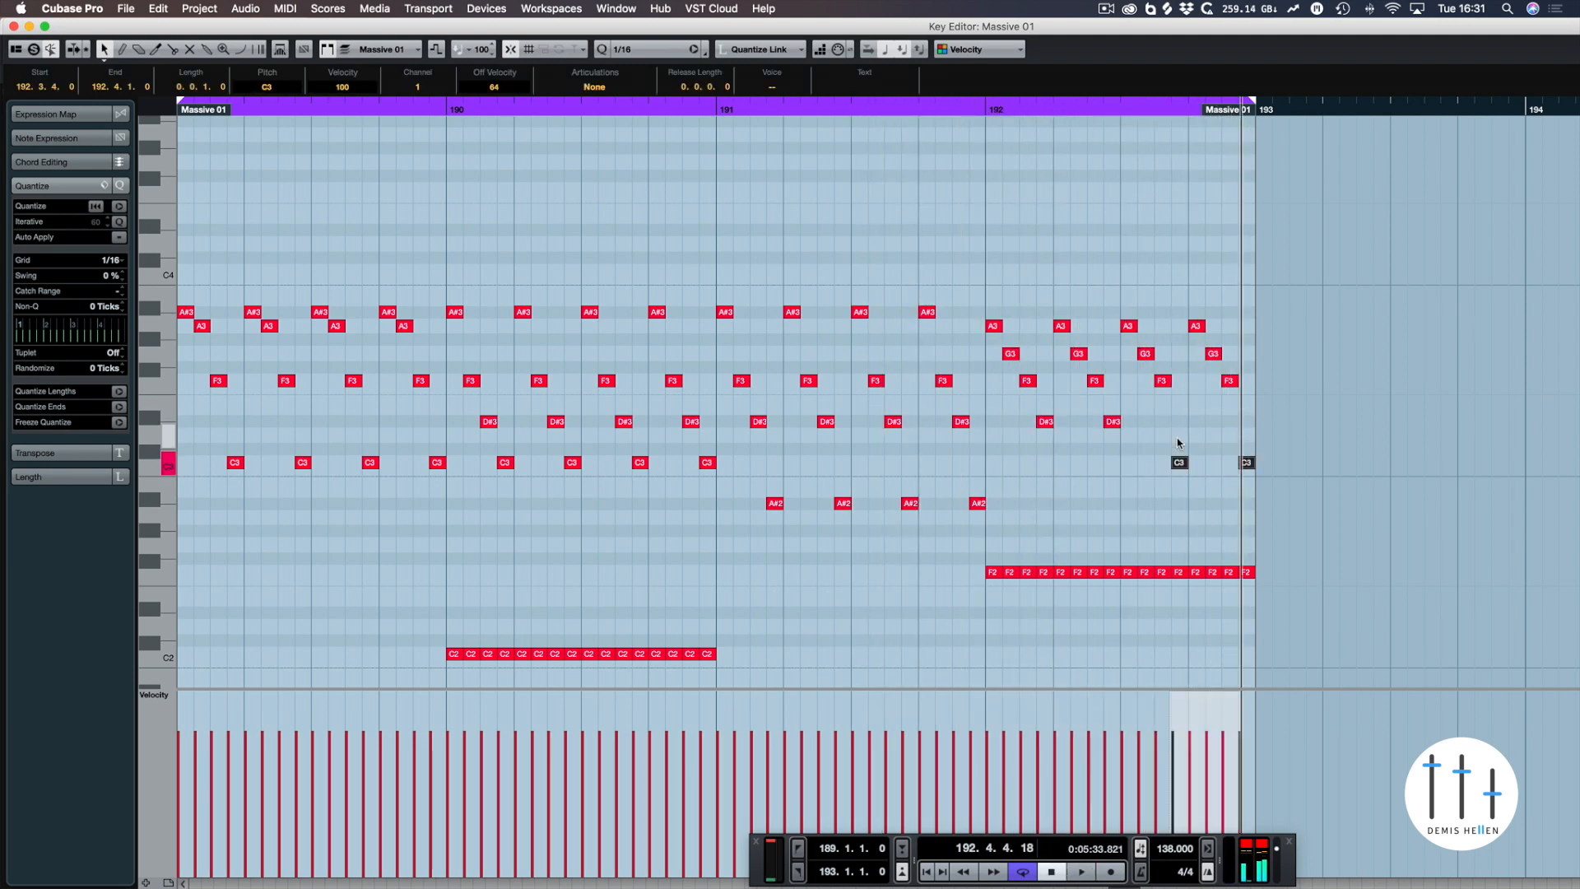
pyautogui.click(969, 120)
pyautogui.press('space')
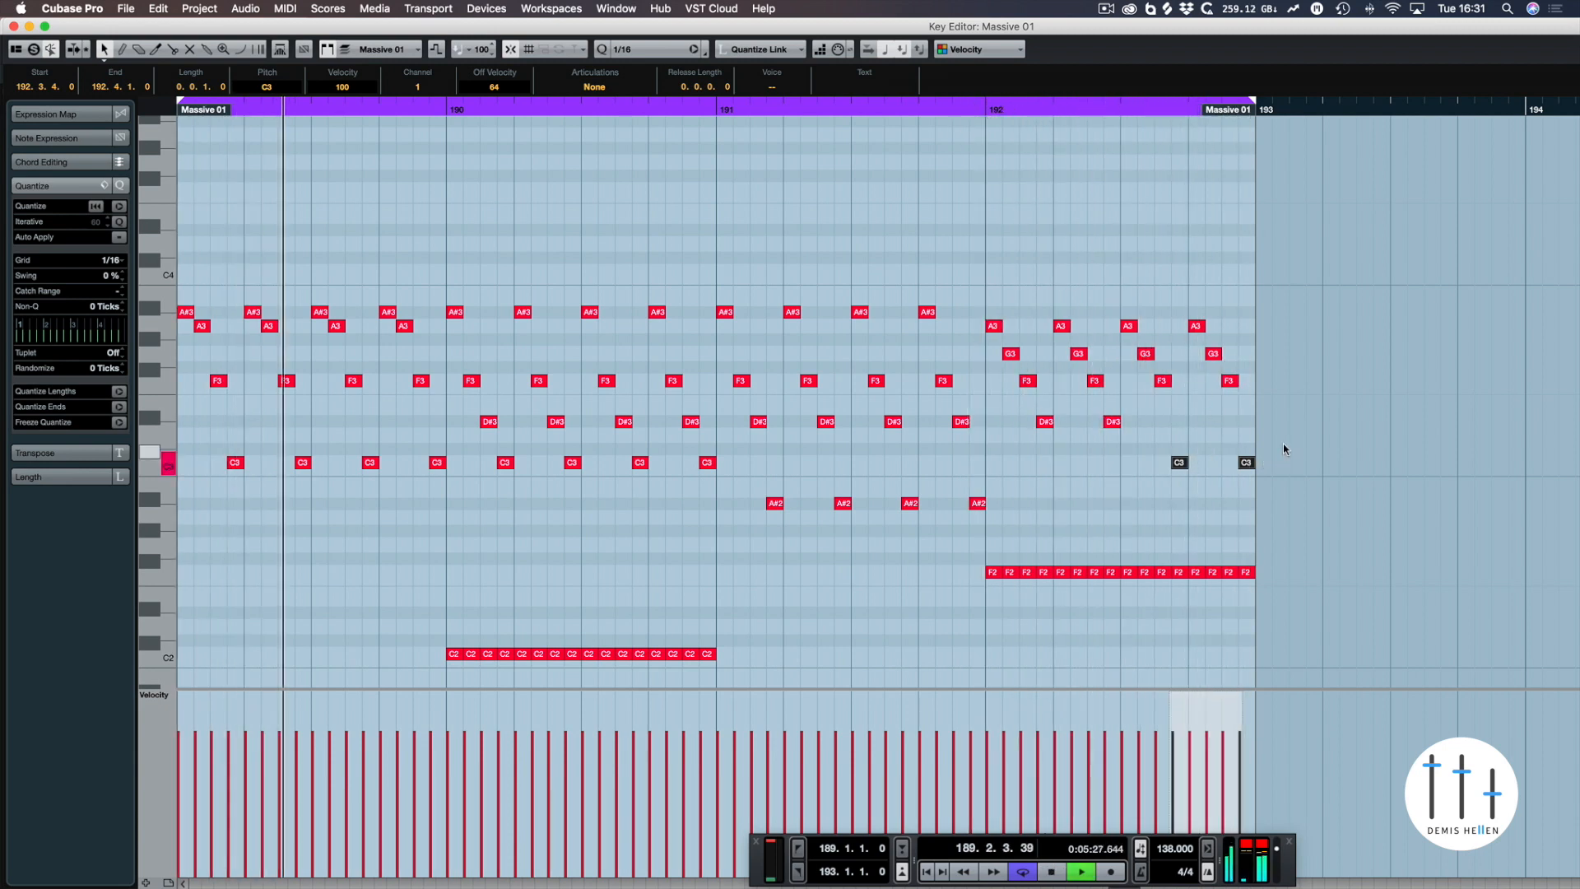
pyautogui.press('space')
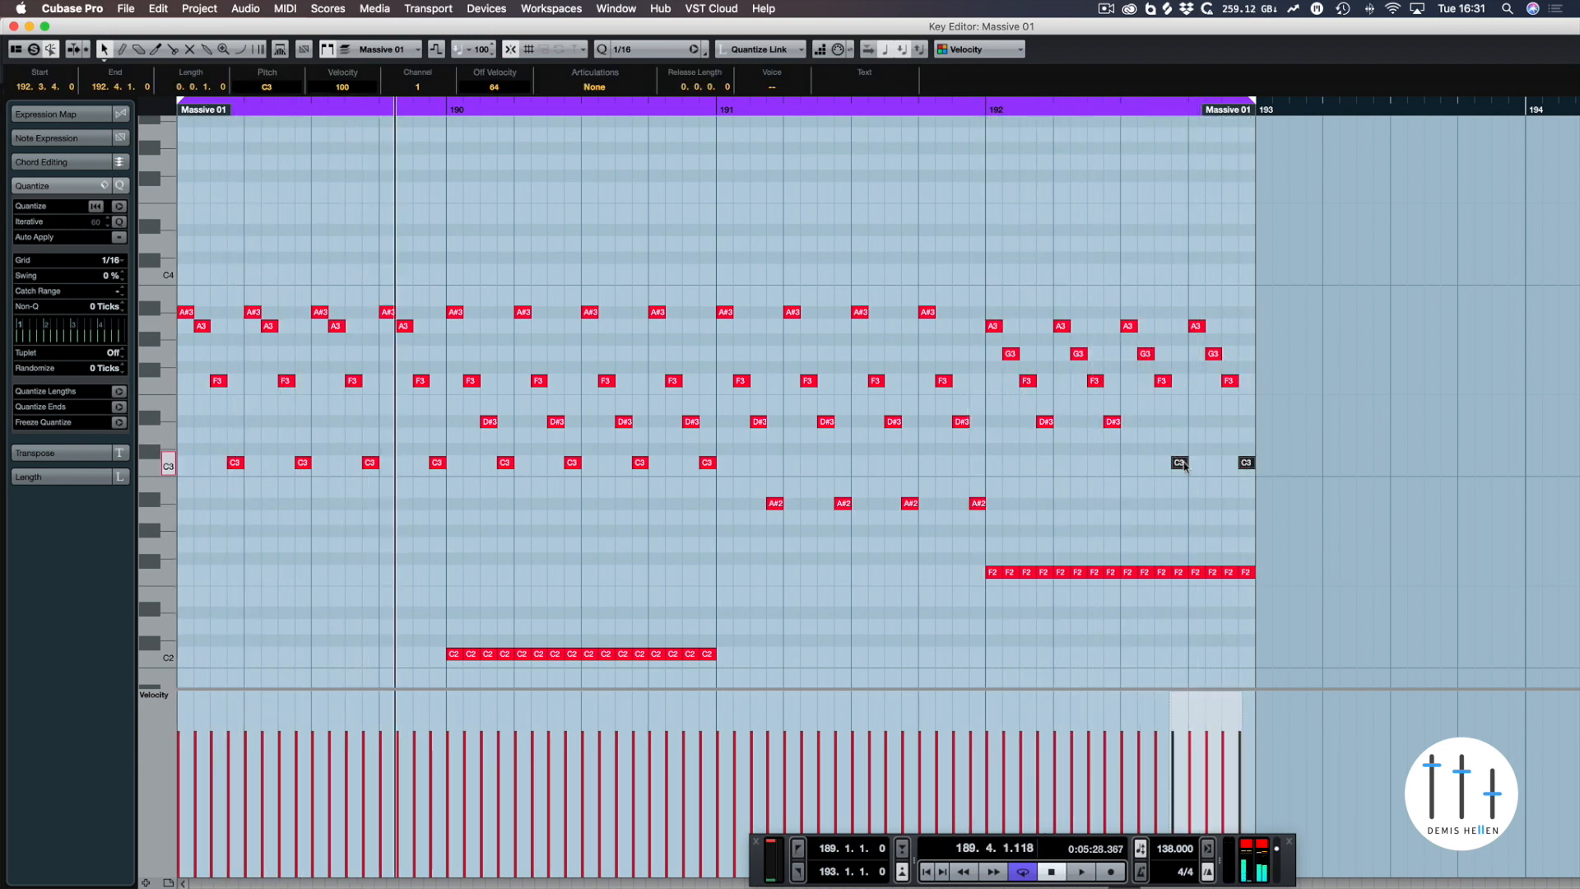
pyautogui.press('Up')
pyautogui.press('Up')
pyautogui.press('Up')
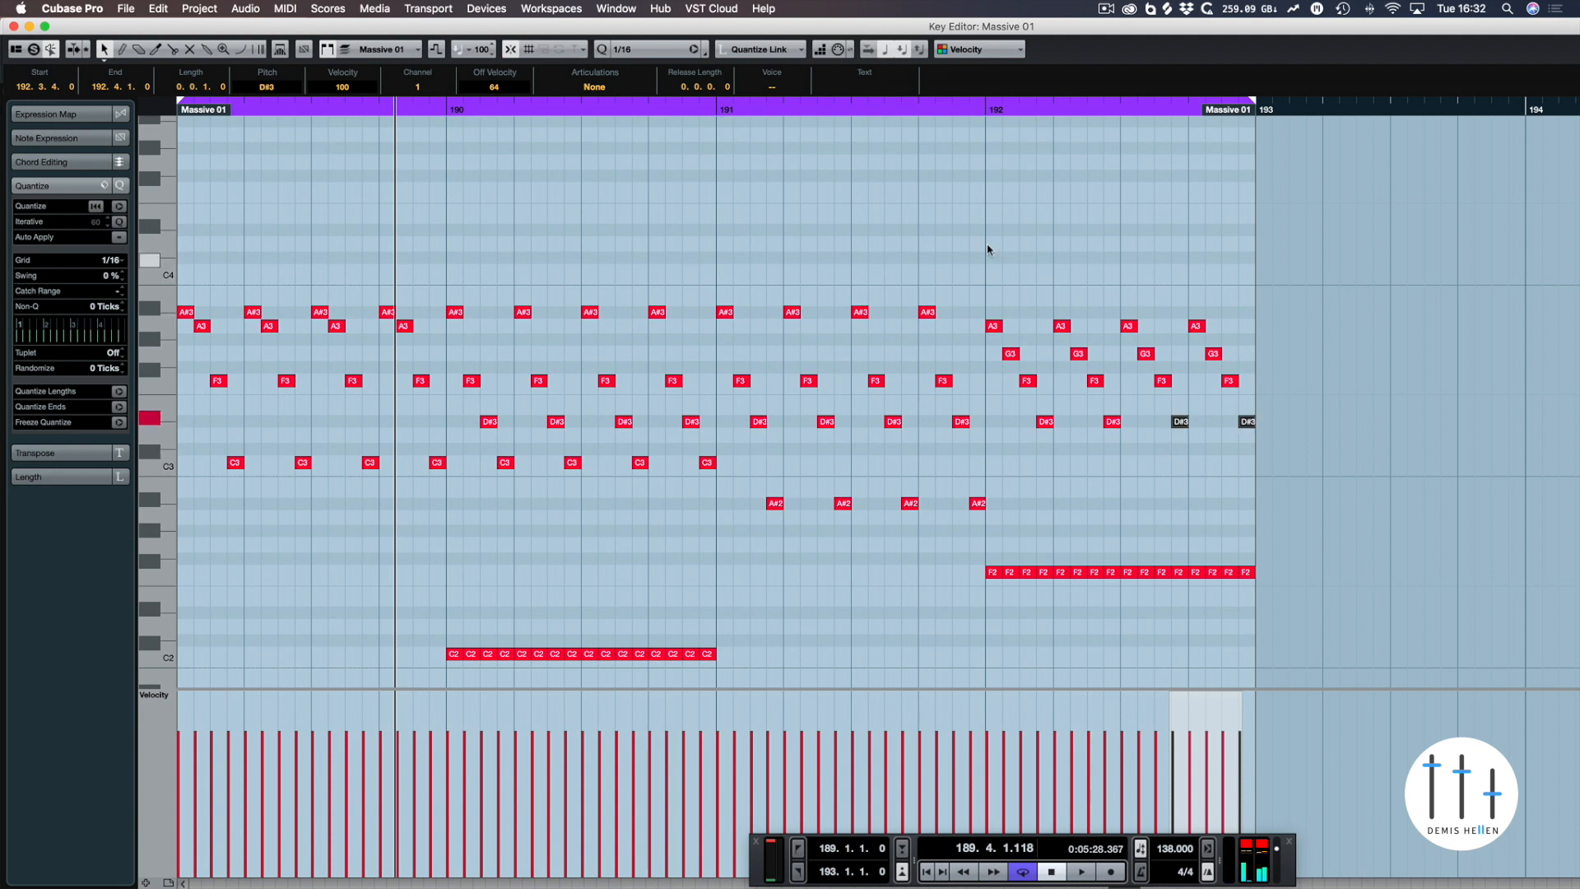
pyautogui.click(988, 249)
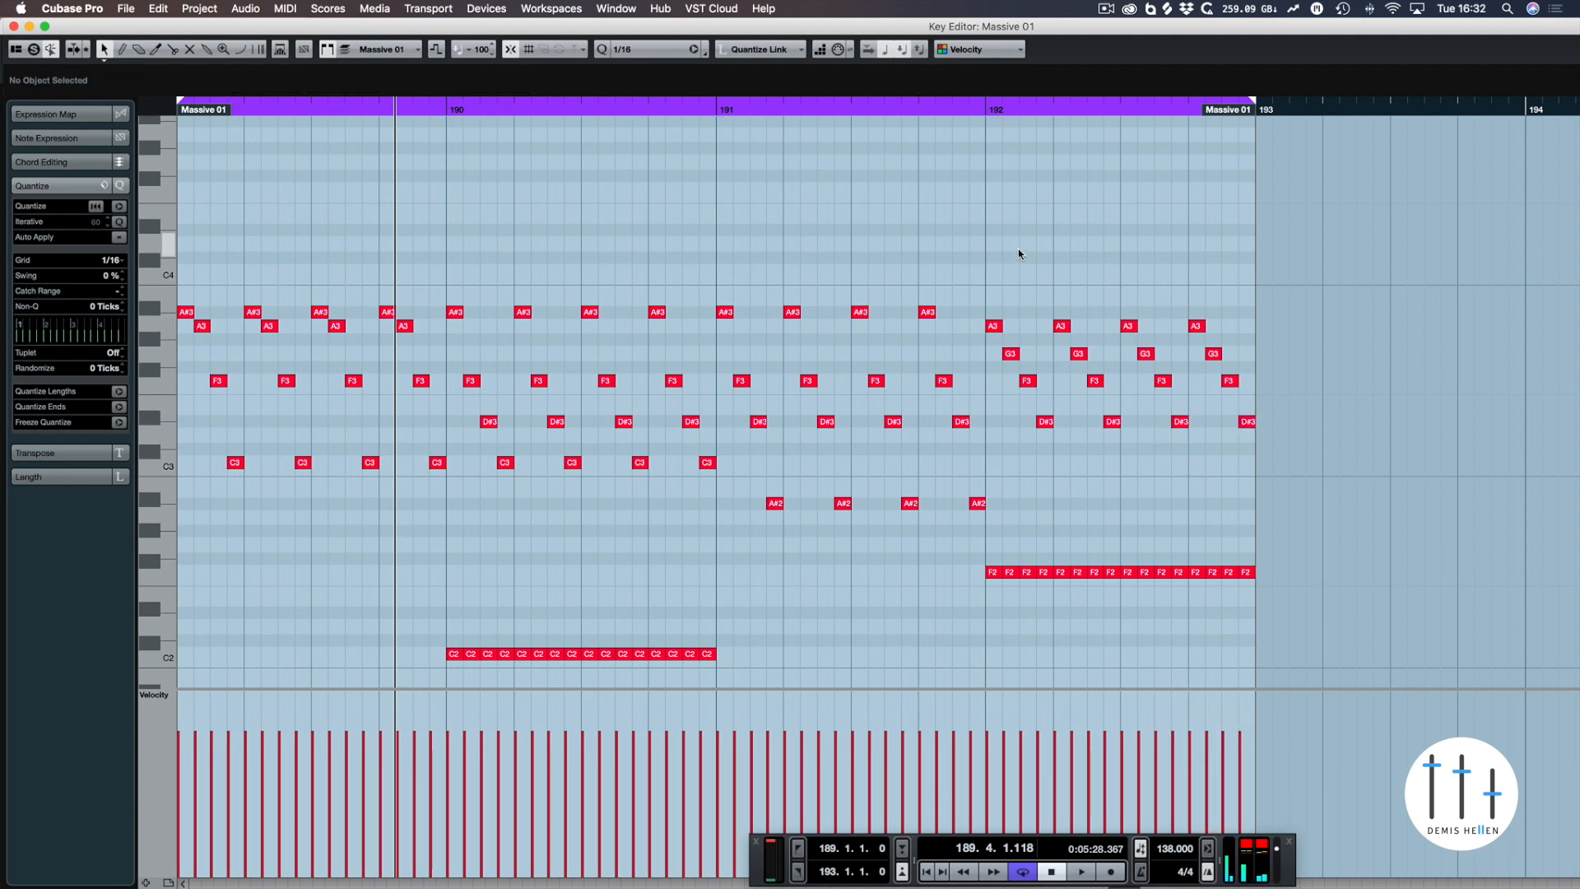
# - Loop the following Massive 01 clip from bar 193 to 197, locate playback at its start, and open the clip for editing
pyautogui.press('Return')
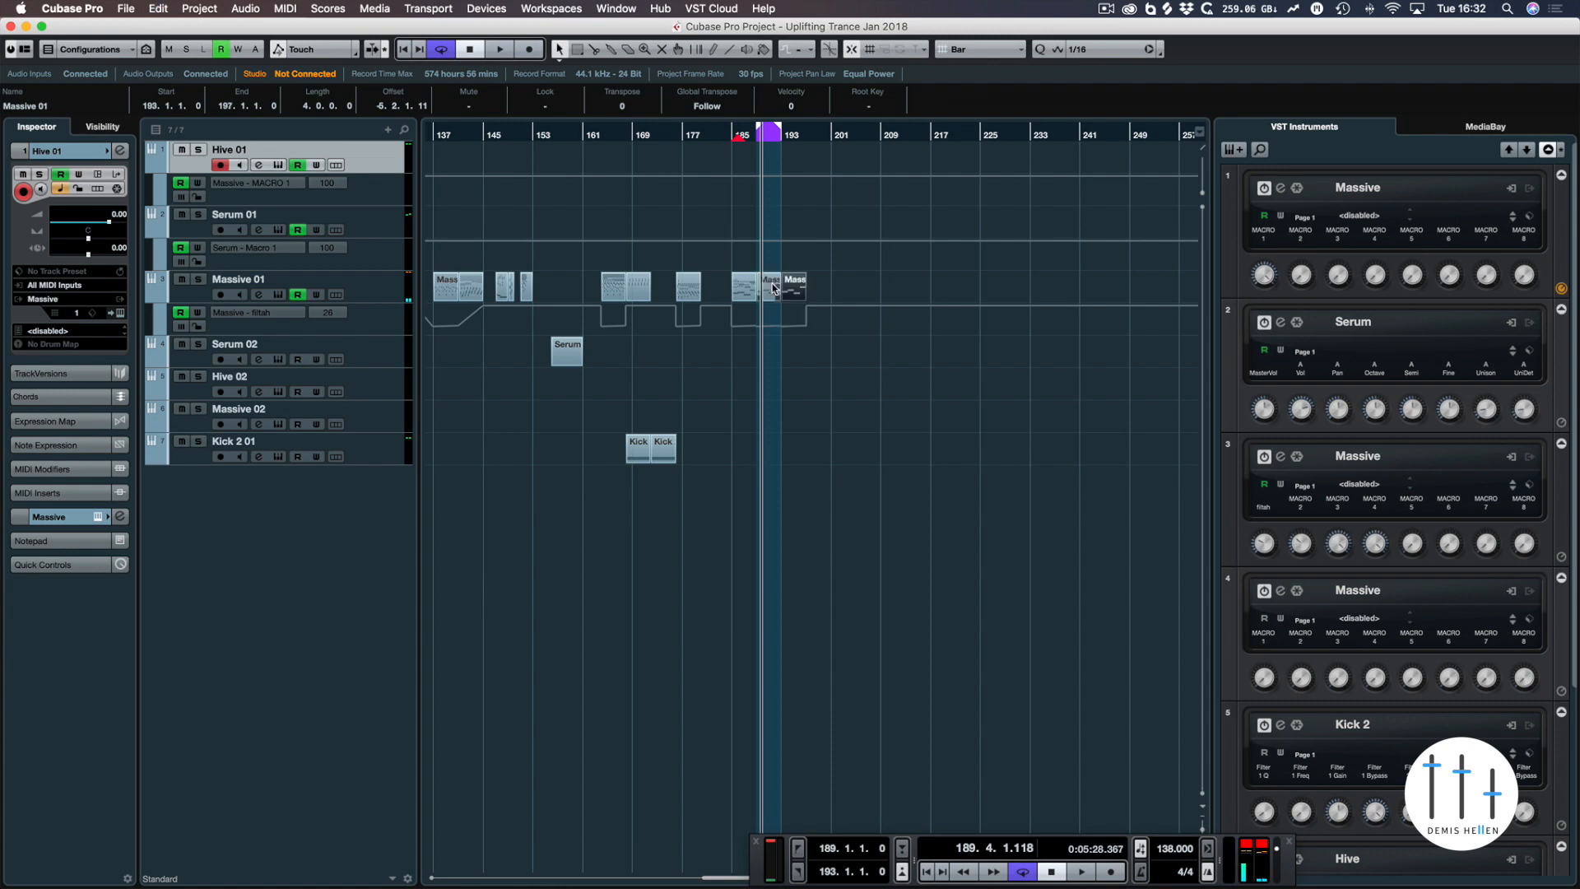
pyautogui.press('p')
pyautogui.press('l')
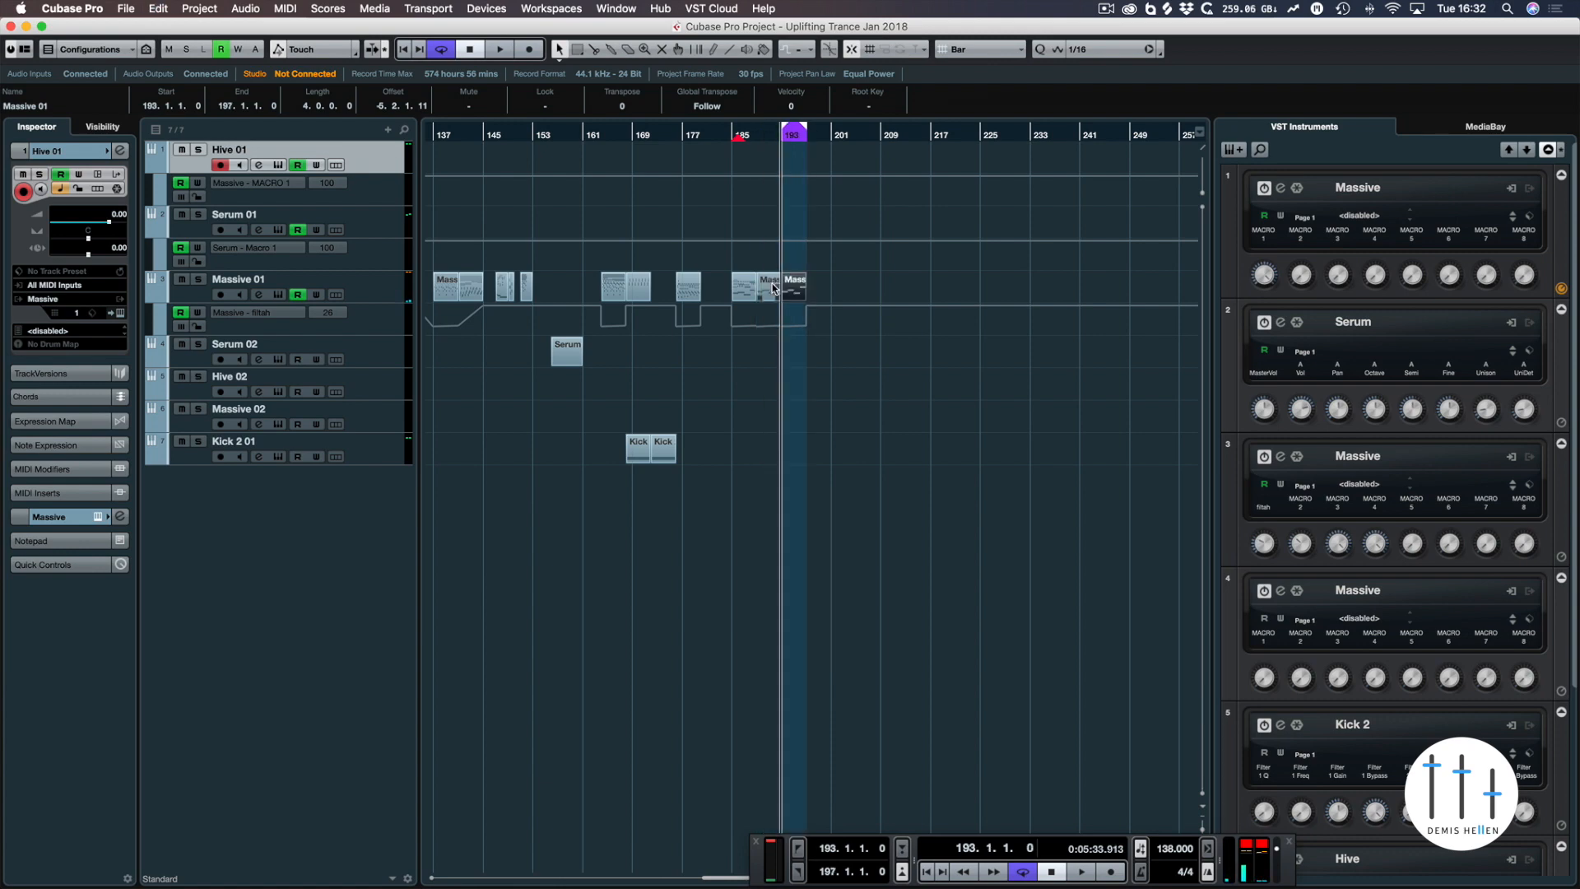
pyautogui.press('Return')
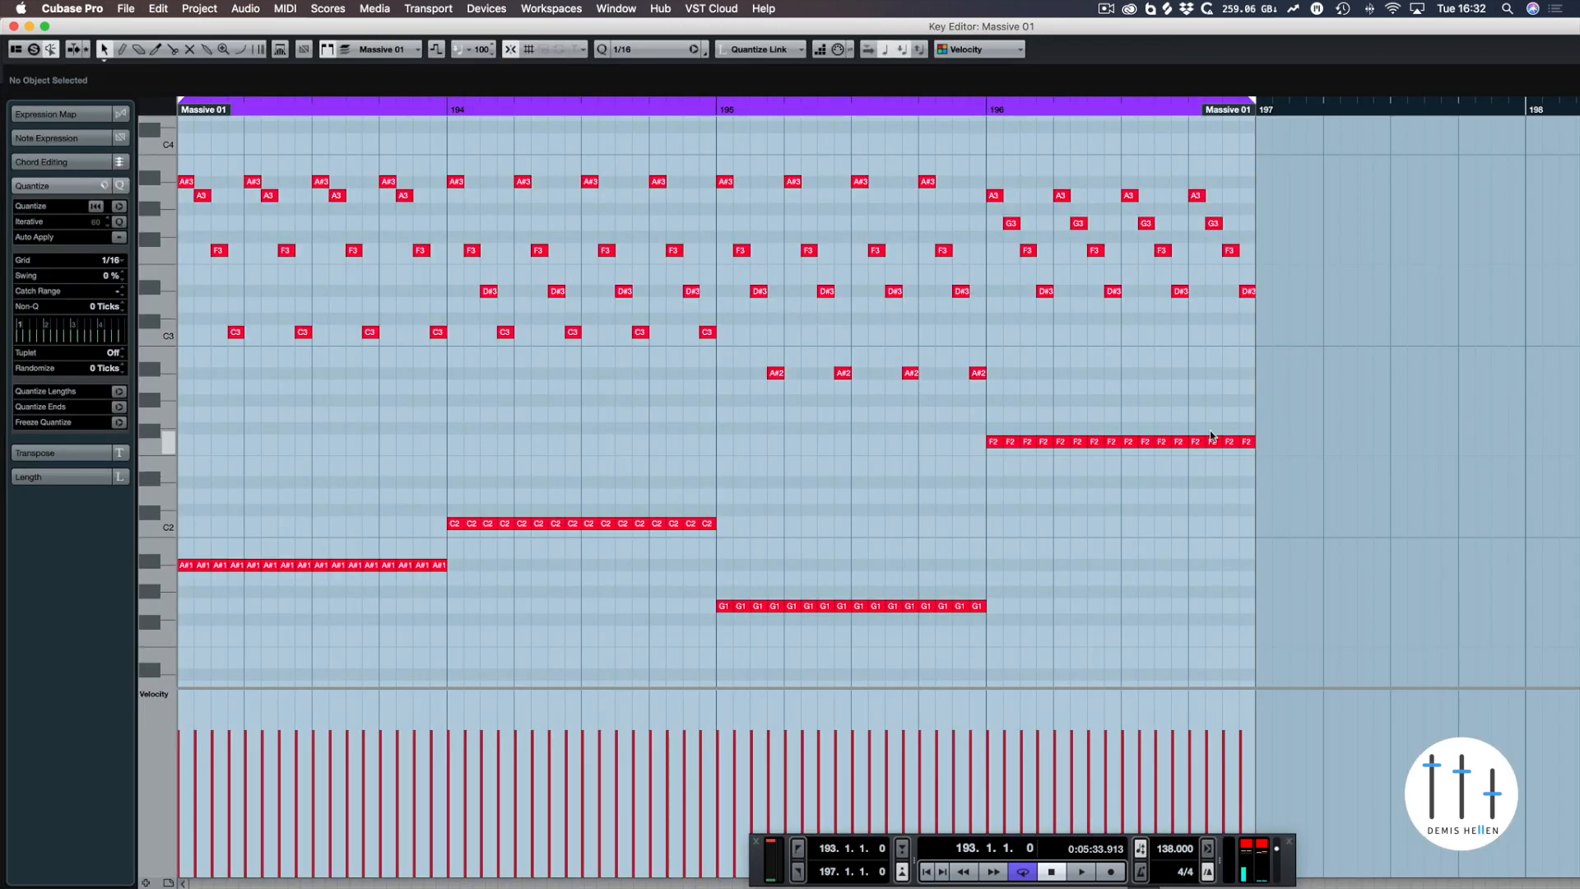
# - Transpose all the bass notes in bars 193 to 196 down one octave and play the loop
pyautogui.moveTo(1295, 426); pyautogui.dragTo(153, 655)
pyautogui.hotkey('shift', 'Down')
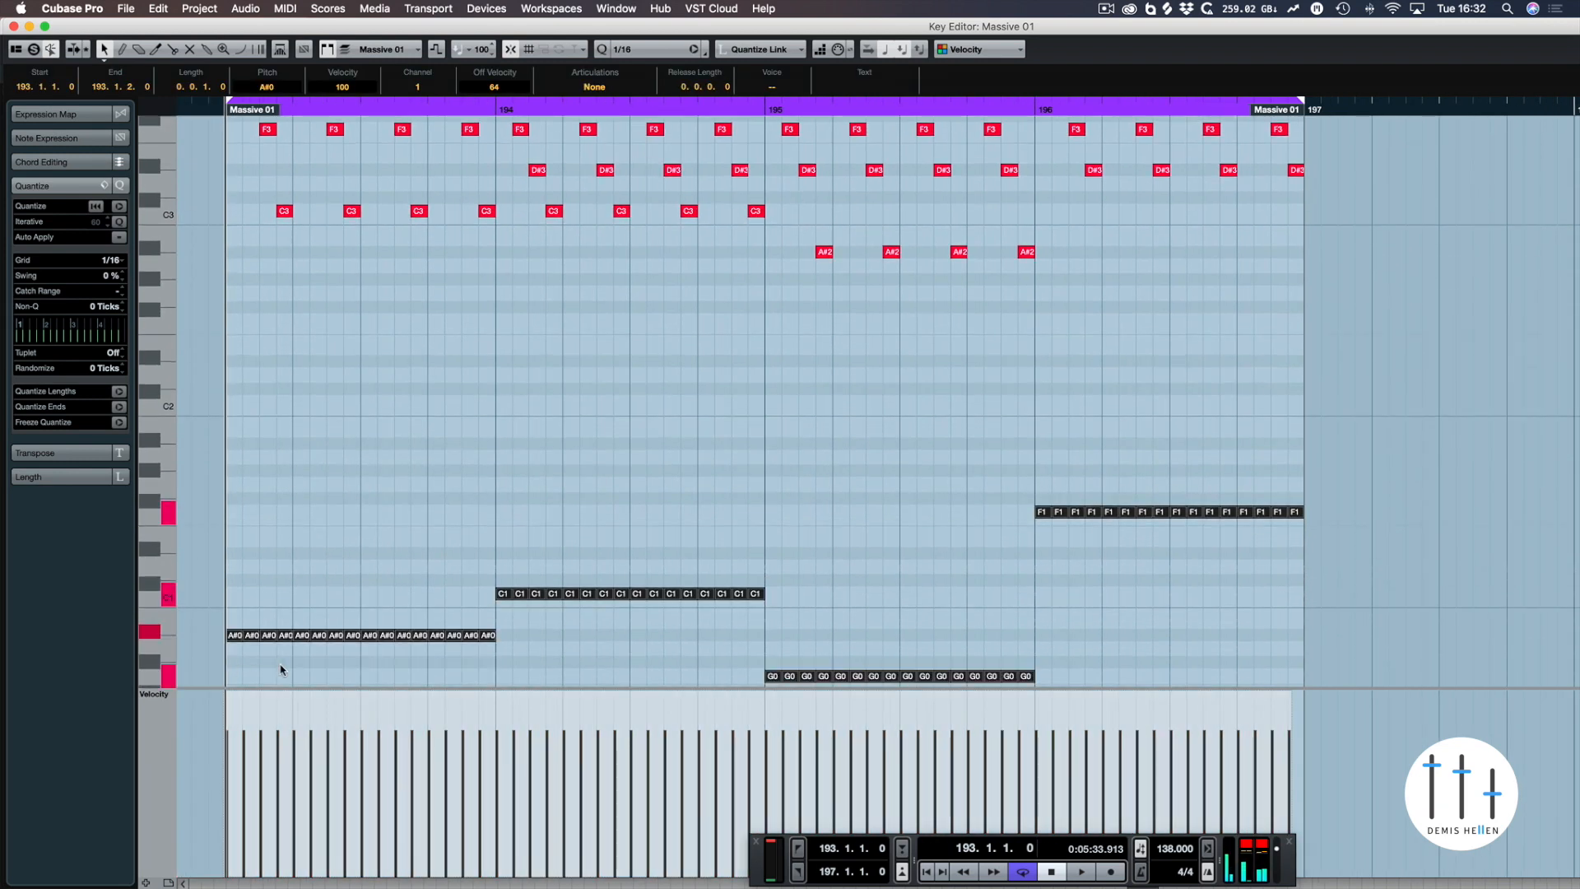
pyautogui.press('space')
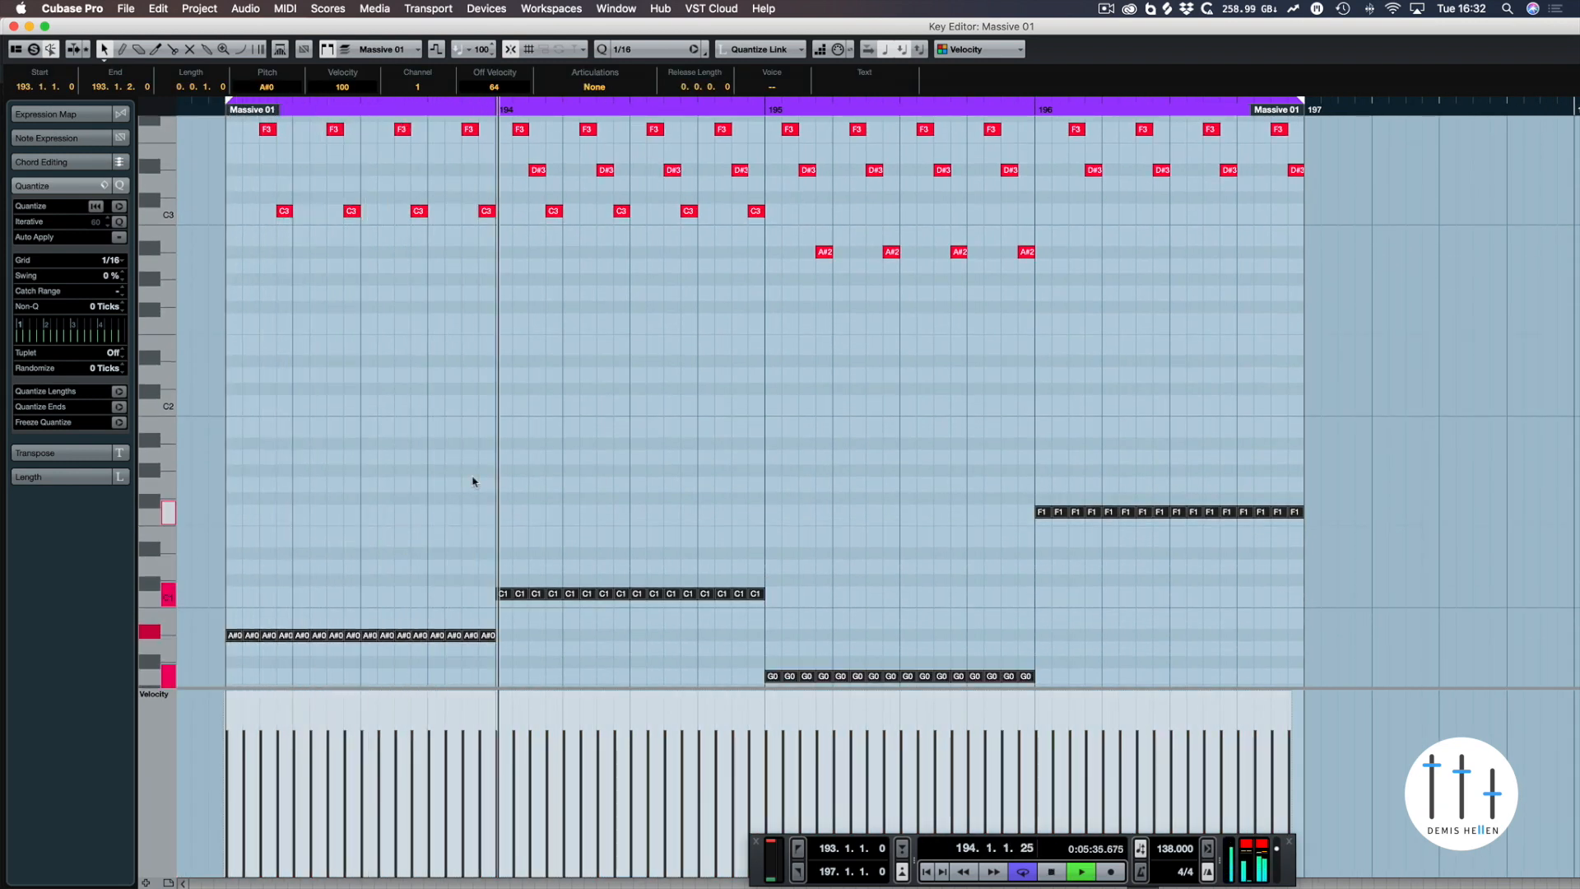
pyautogui.moveTo(529, 294); pyautogui.dragTo(532, 94)
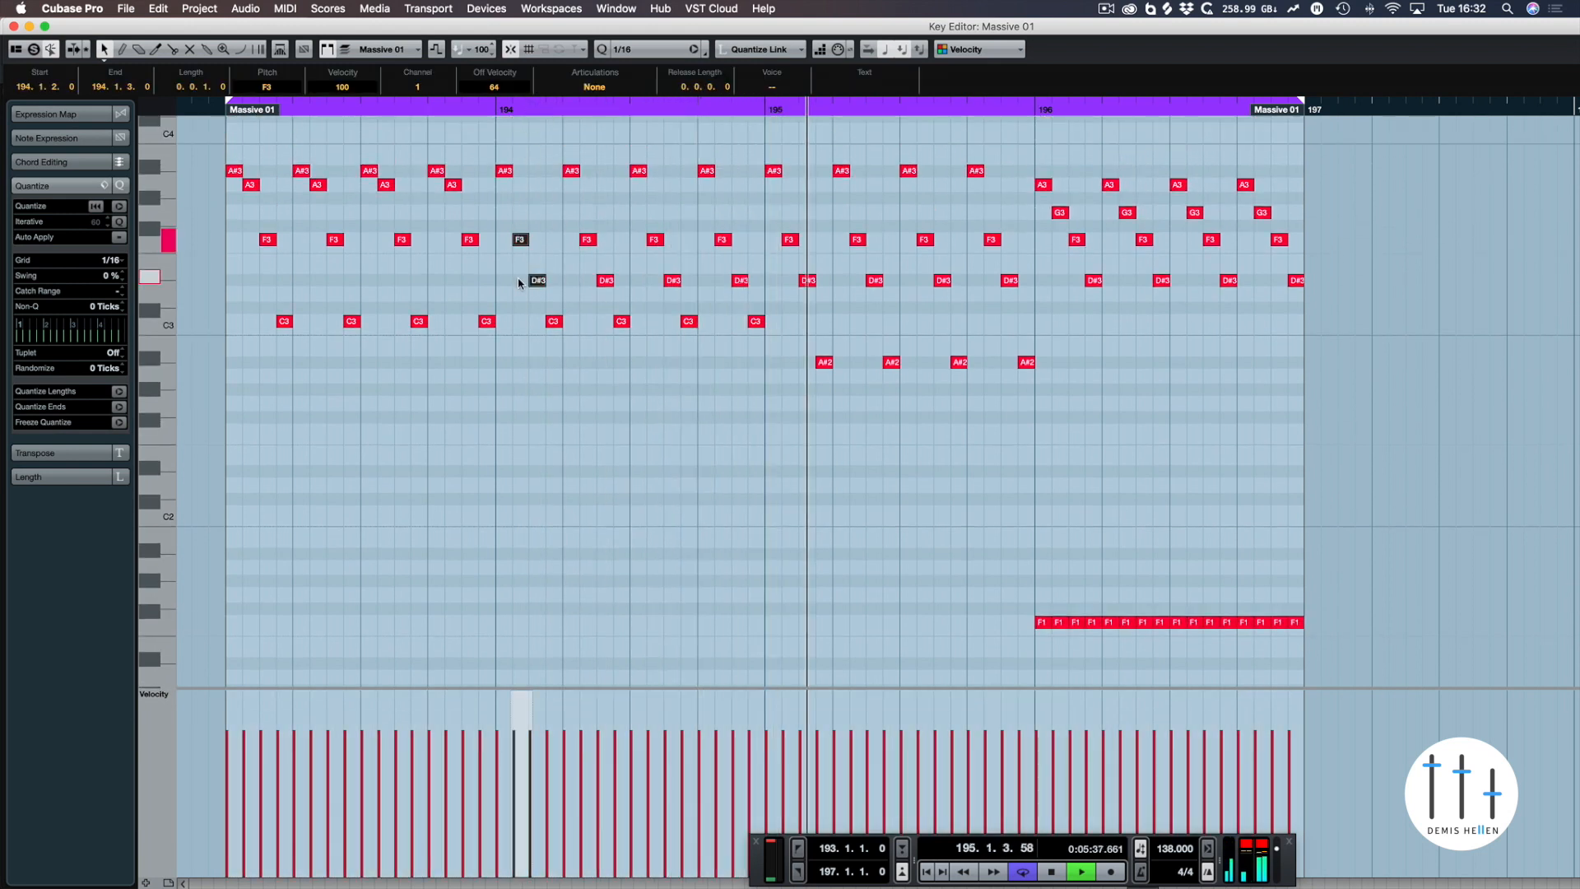
pyautogui.press('space')
# - Limit the loop to bar 193 and copy its first four-note figure one octave lower as A#2, A2, F2, C2
pyautogui.moveTo(227, 154); pyautogui.dragTo(299, 344)
pyautogui.keyDown('alt'); pyautogui.click(494, 108); pyautogui.keyUp('alt')
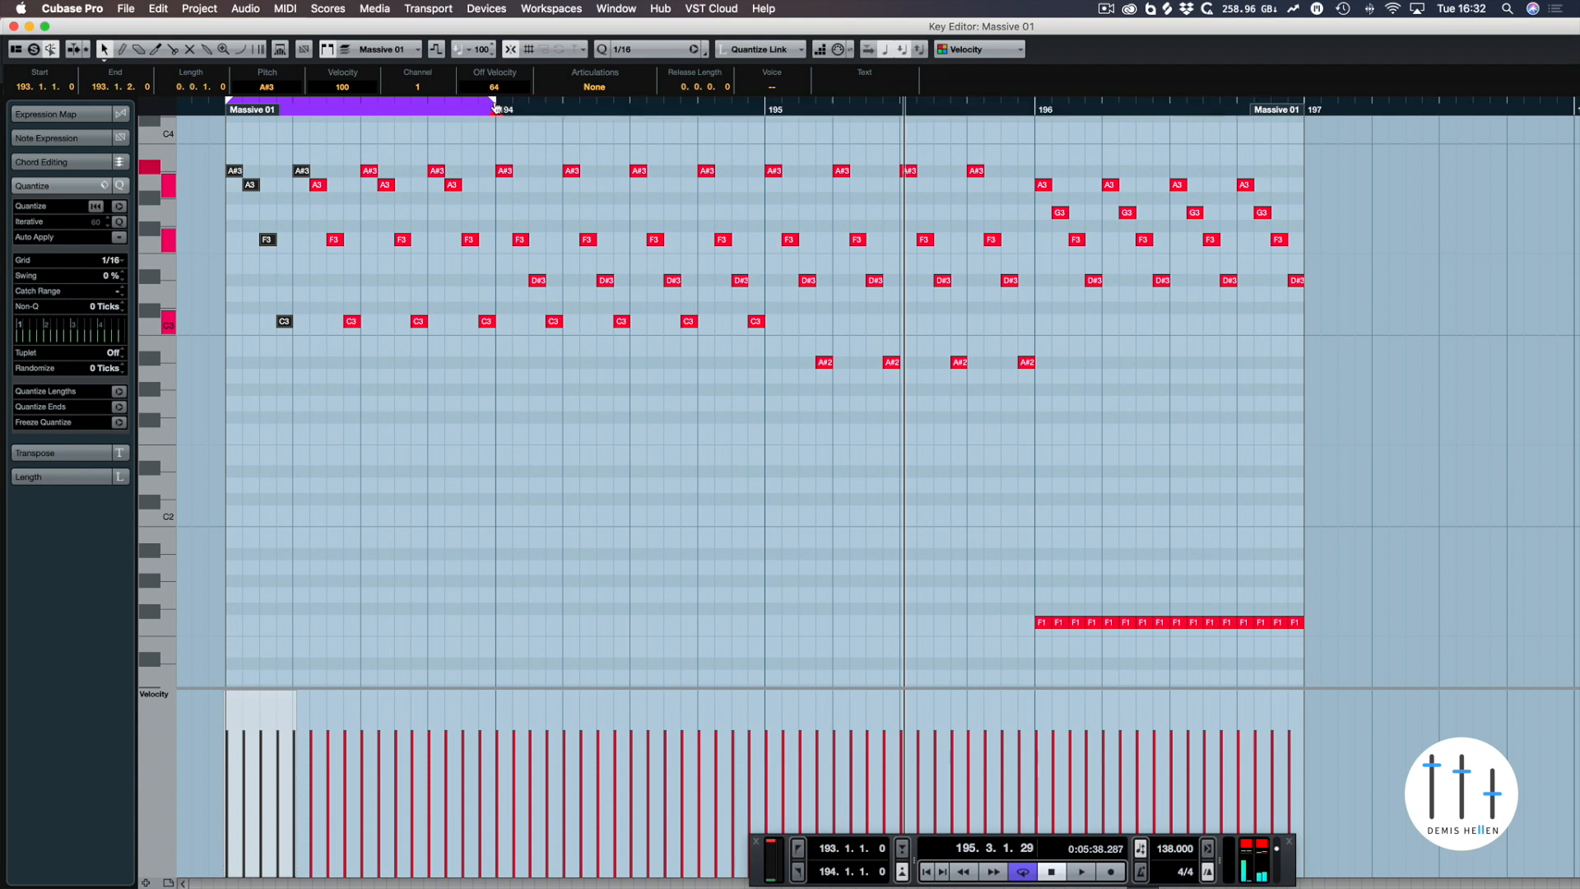
pyautogui.moveTo(222, 159); pyautogui.dragTo(283, 354)
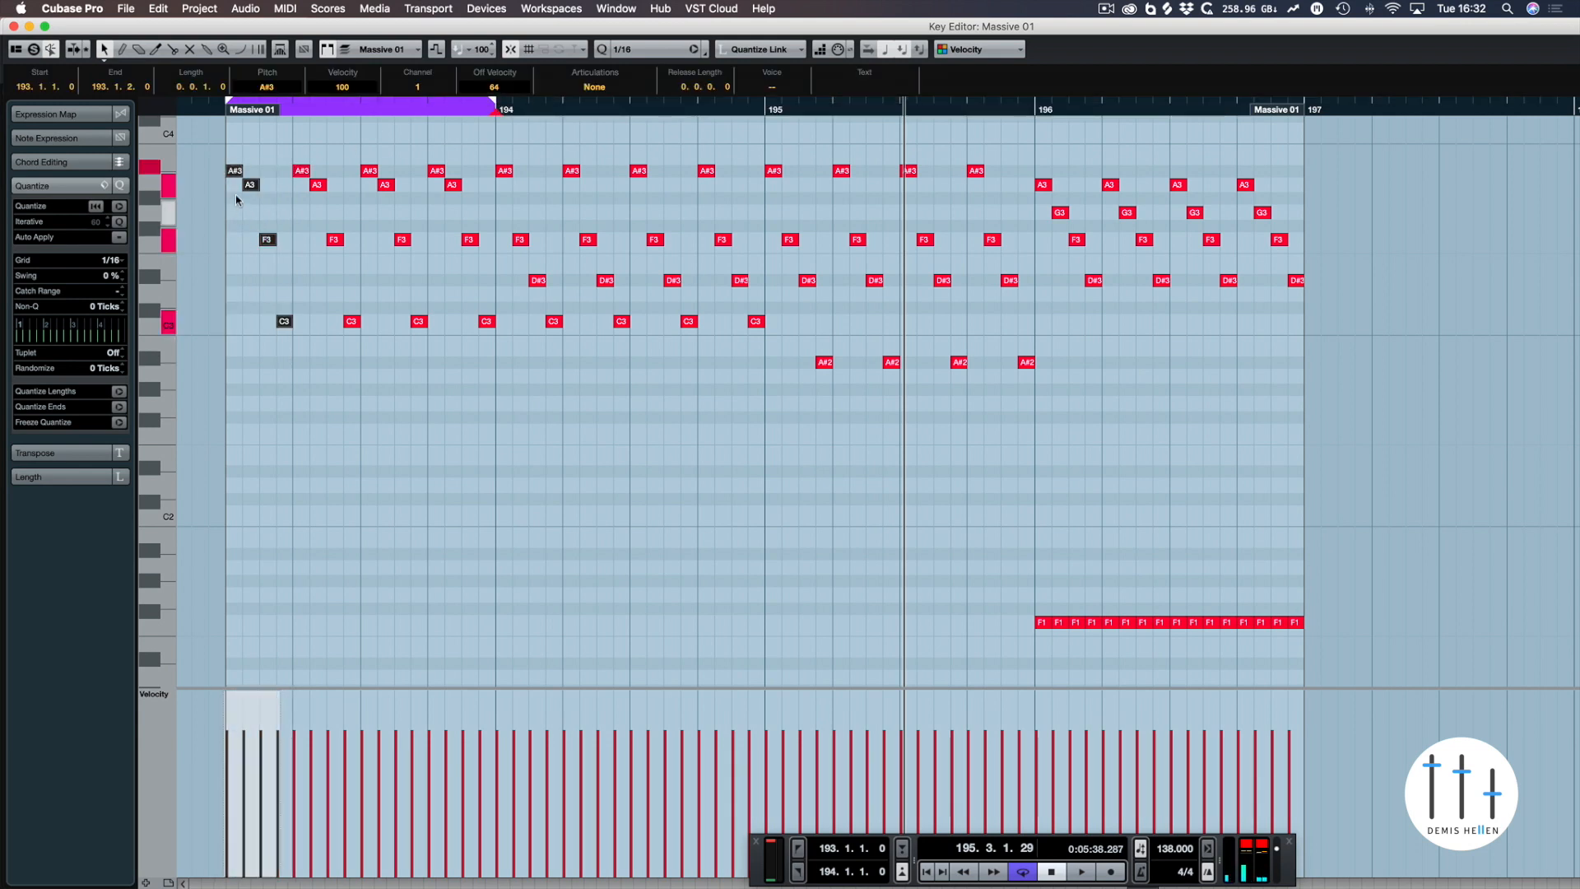
pyautogui.moveTo(247, 184); pyautogui.dragTo(239, 372)
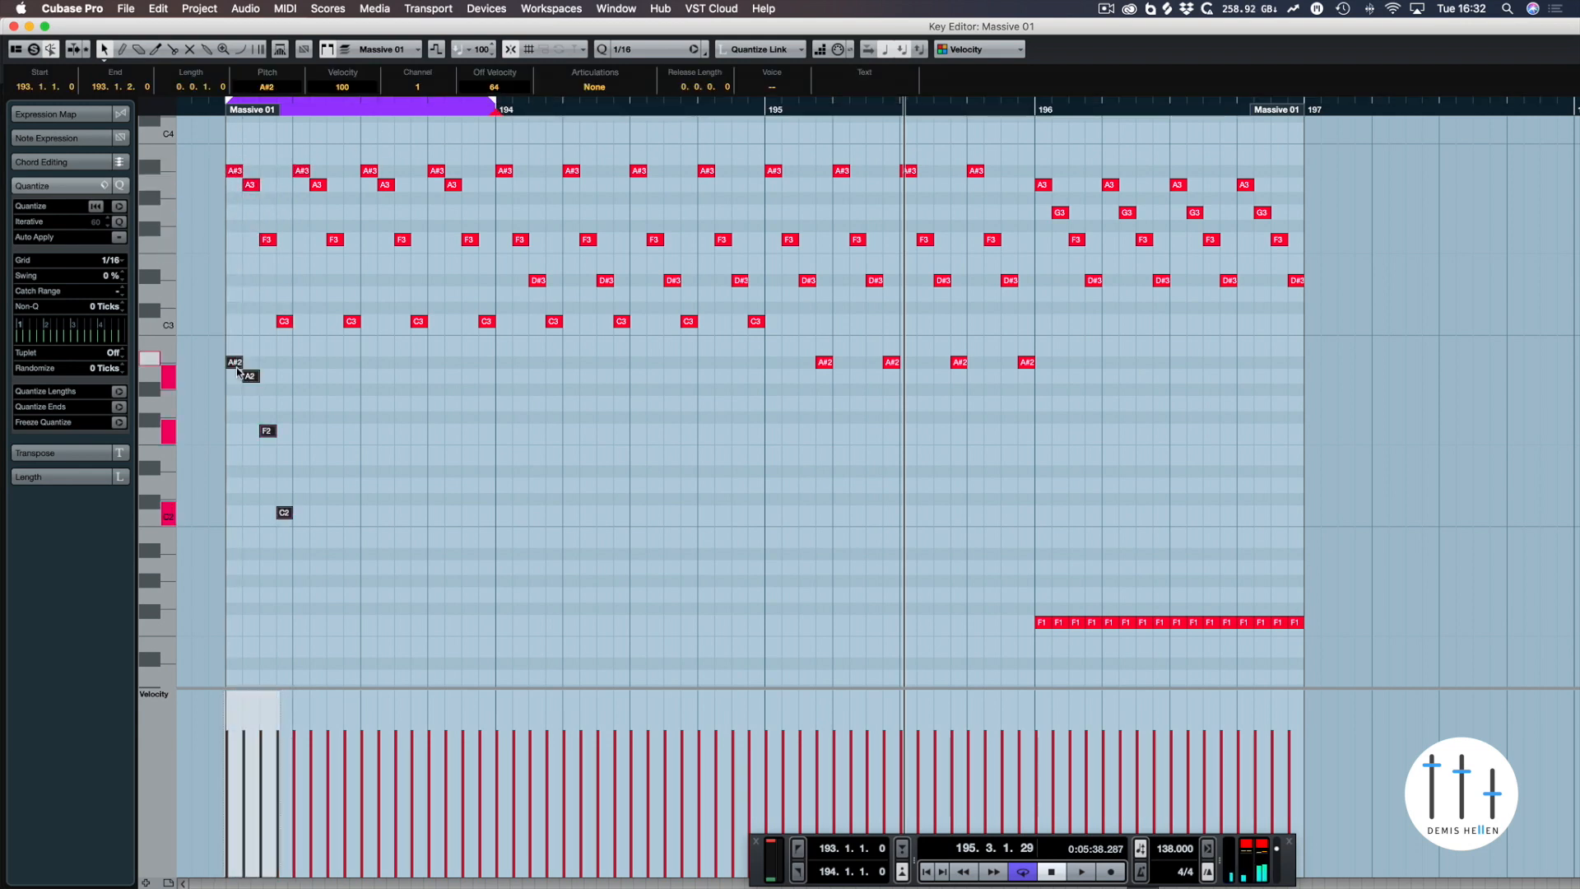
# - Check the Fibonacci number list in Safari and the note-to-number table in Numbers, and return to Cubase
pyautogui.press('super+Tab')
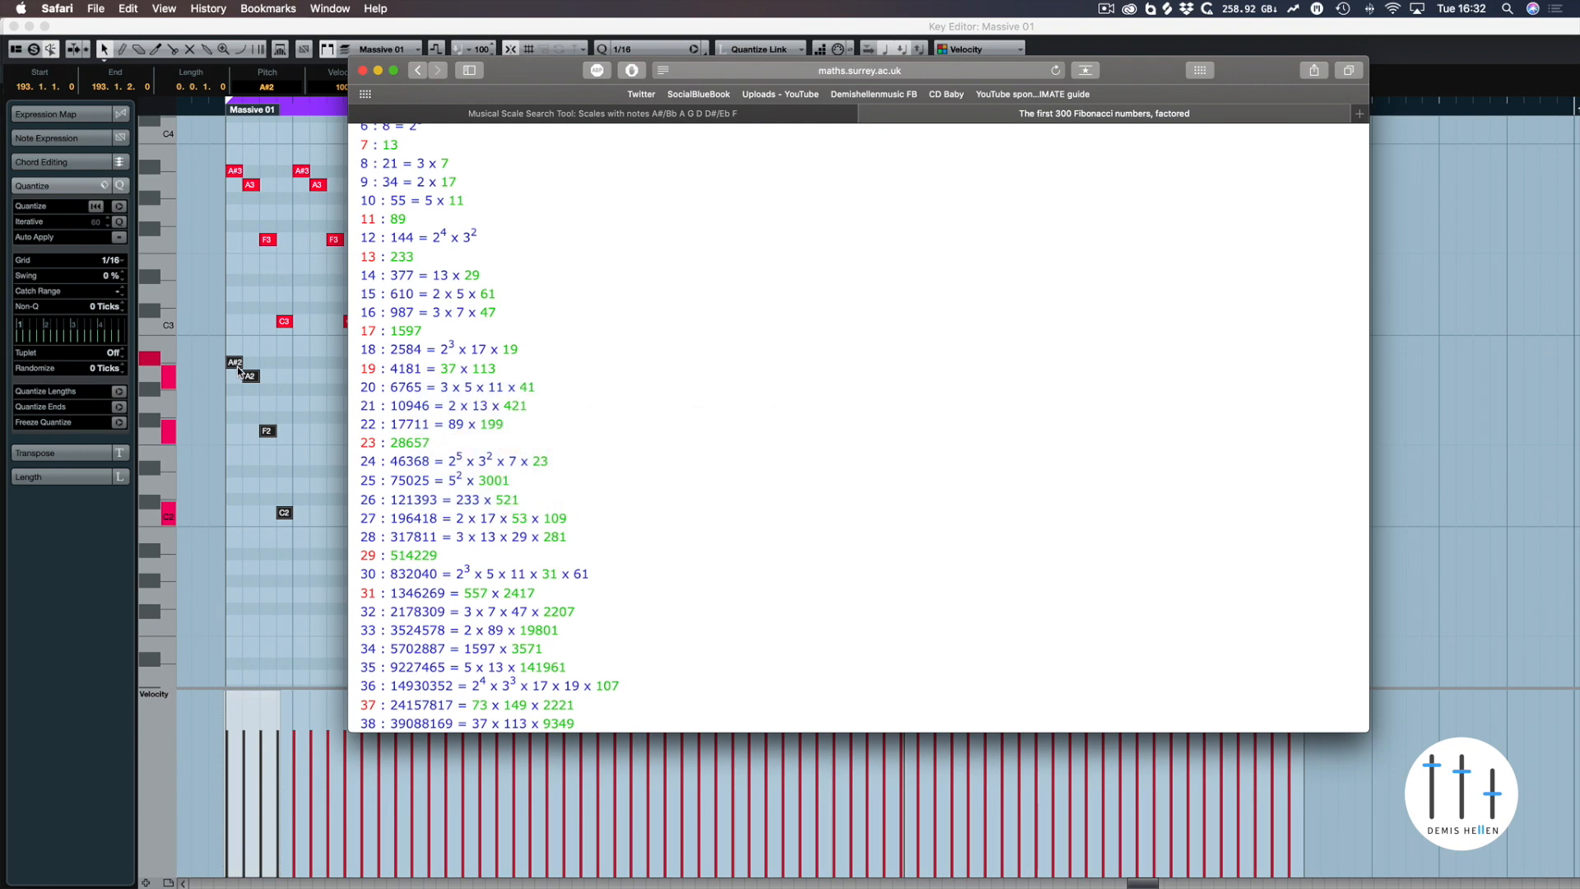
pyautogui.press('super+Tab')
pyautogui.press('super+Tab')
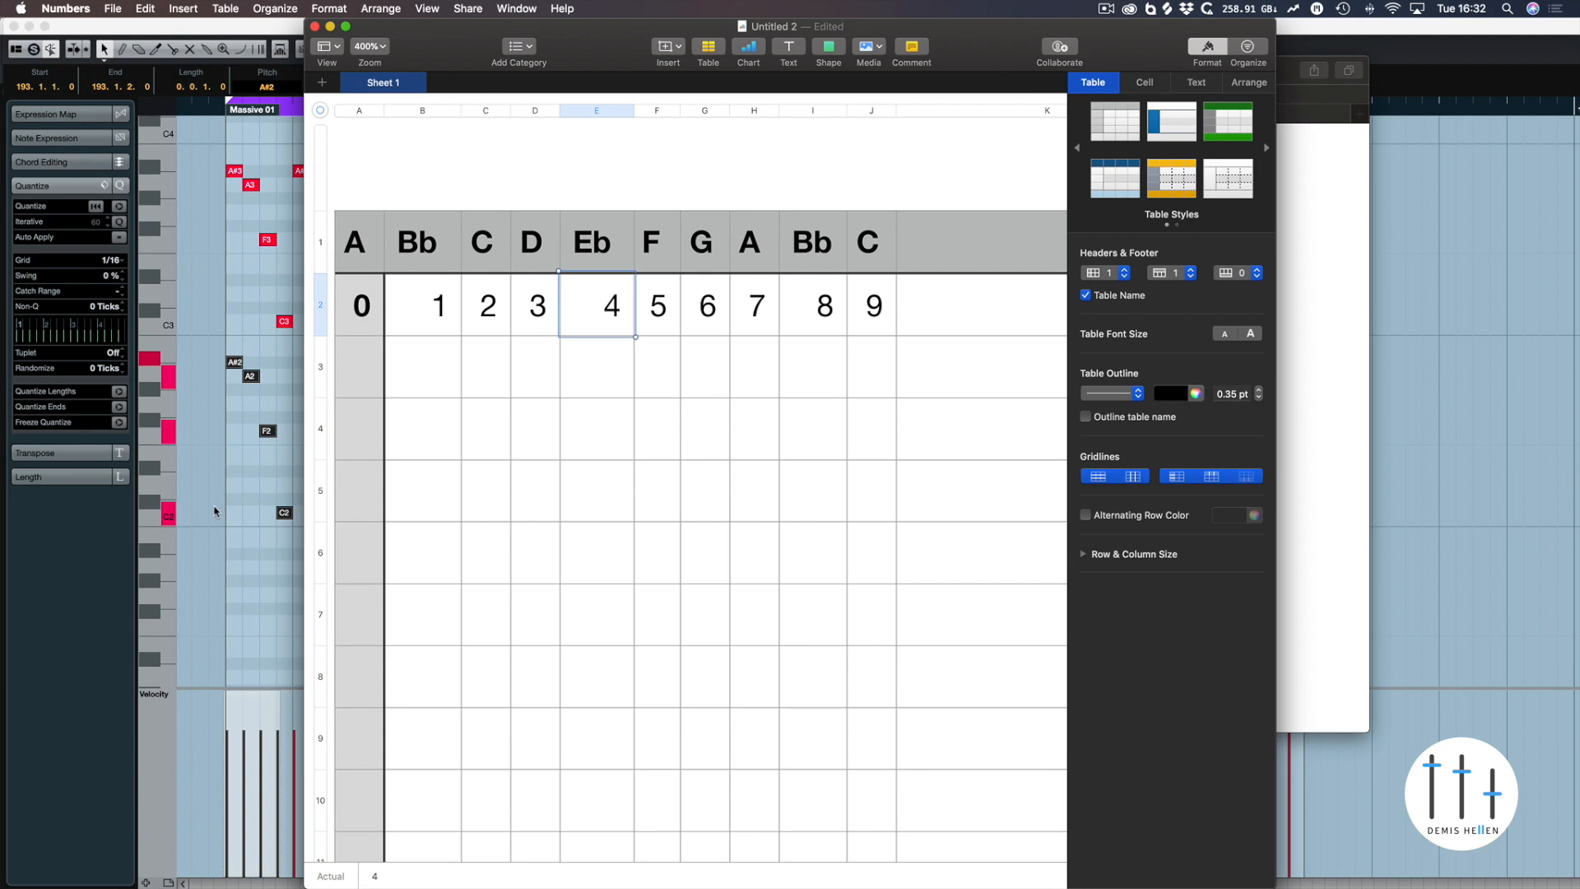
pyautogui.click(254, 472)
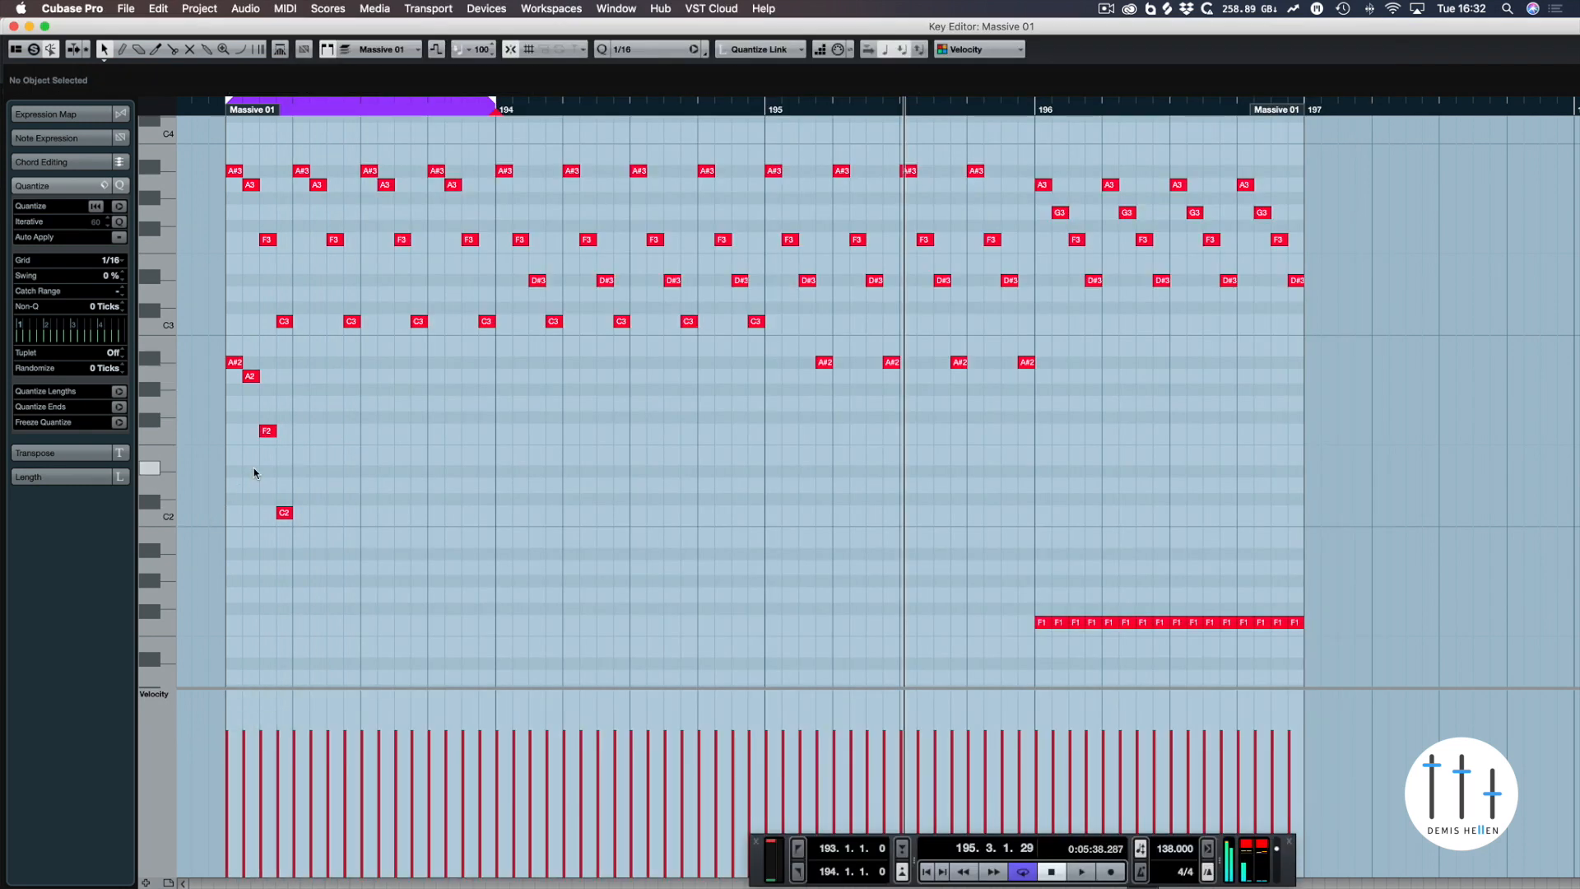
# - Spread the low A2, F2 and C2 notes of bar 193 so the four-note bass figure plays one note every eighth
pyautogui.hscroll(-3, 253, 468)
pyautogui.press('h')
pyautogui.press('h')
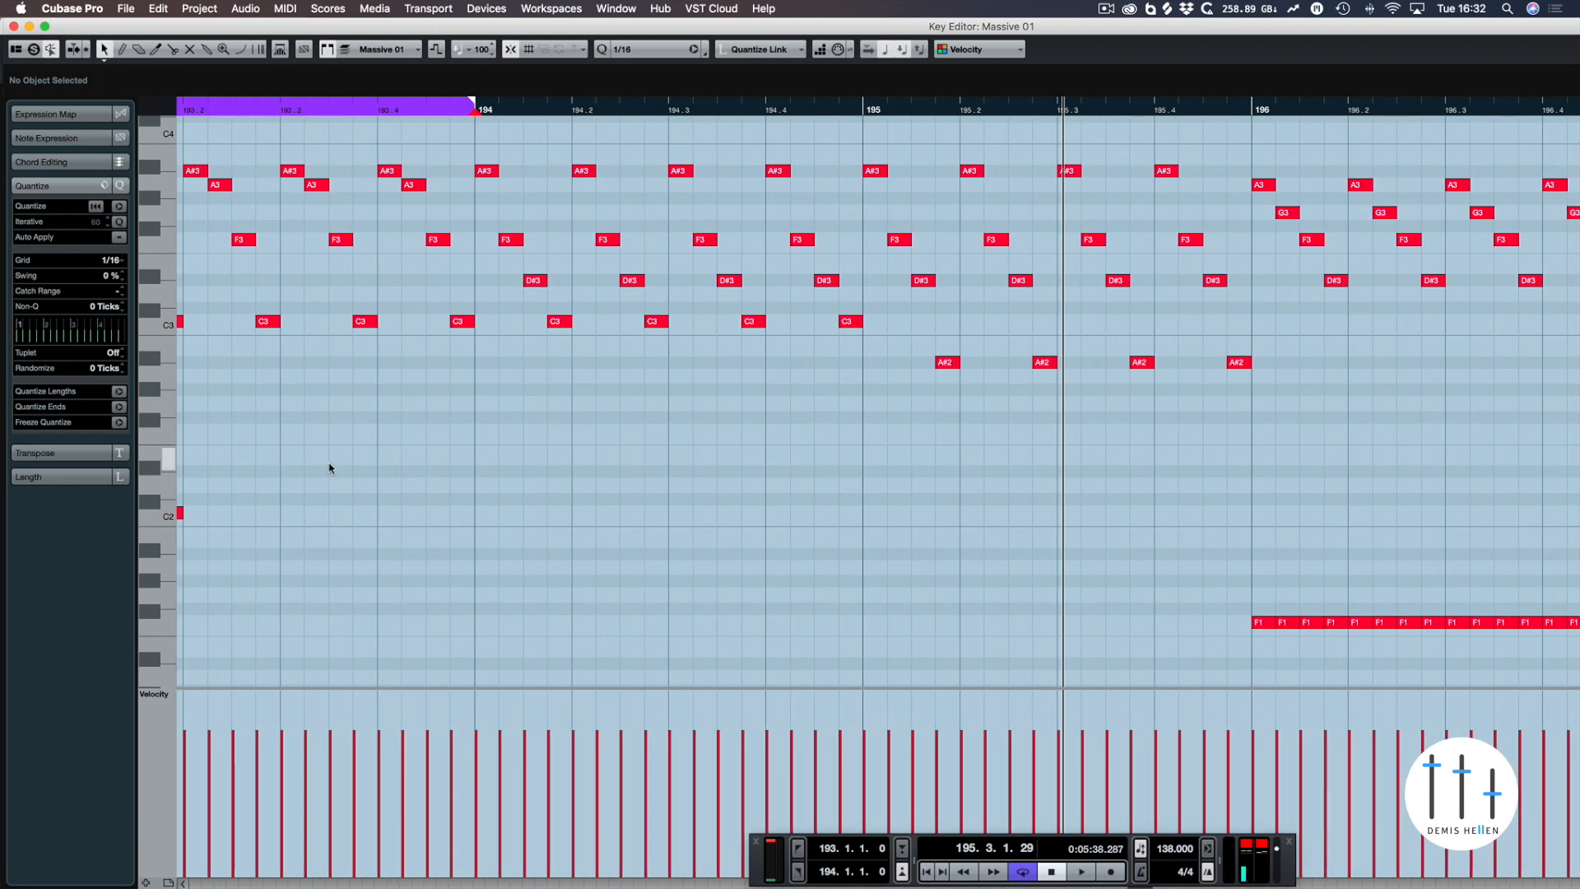
pyautogui.moveTo(329, 462); pyautogui.dragTo(153, 453)
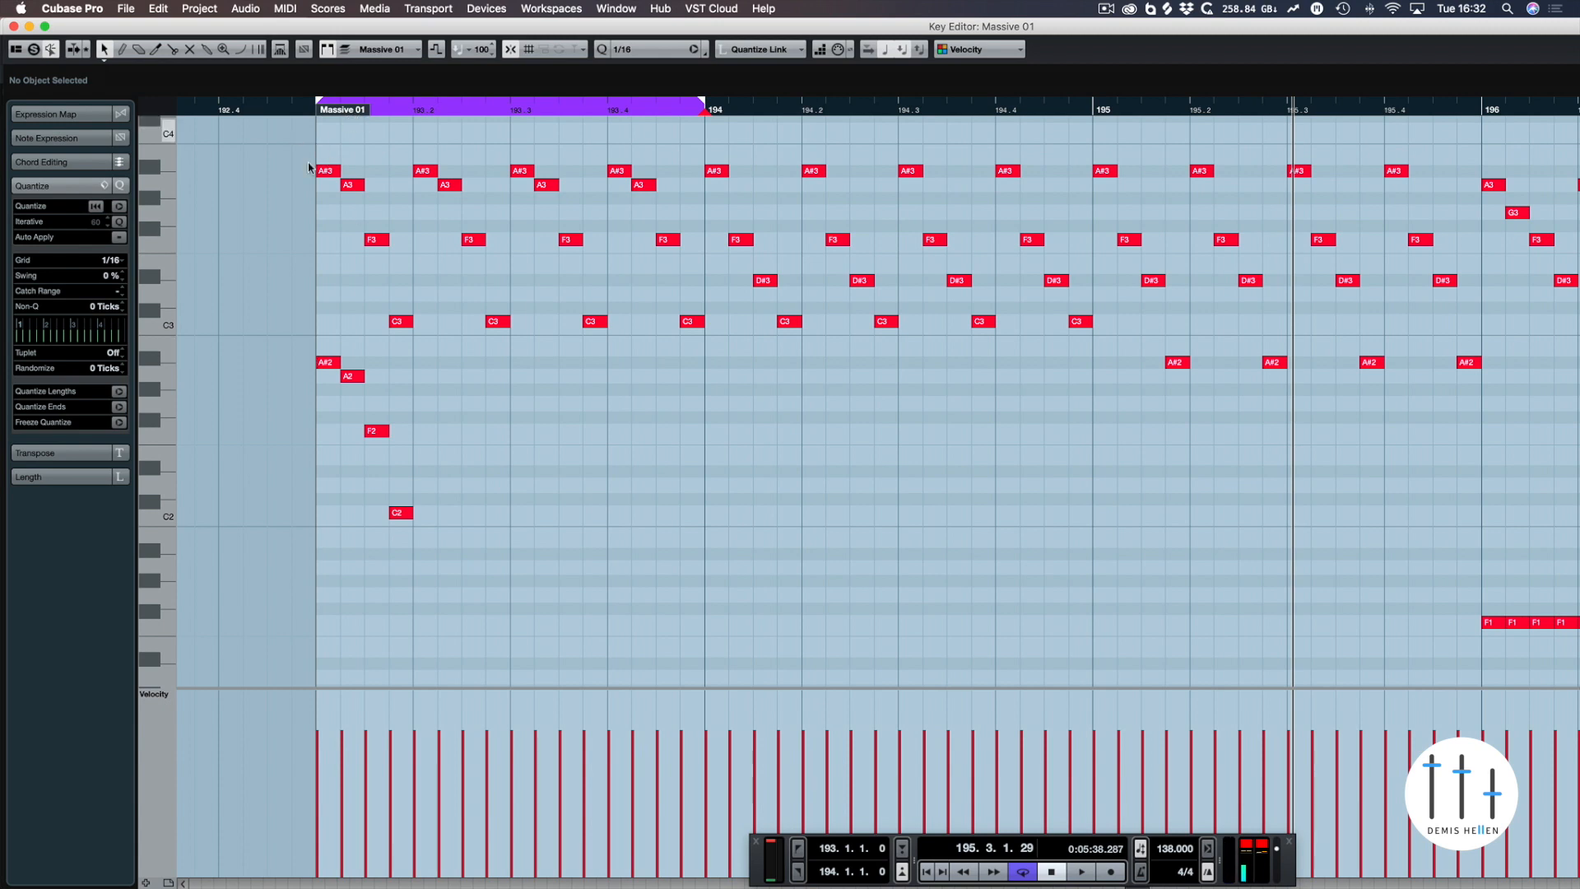
pyautogui.moveTo(303, 145); pyautogui.dragTo(416, 328)
pyautogui.moveTo(337, 157); pyautogui.dragTo(404, 331)
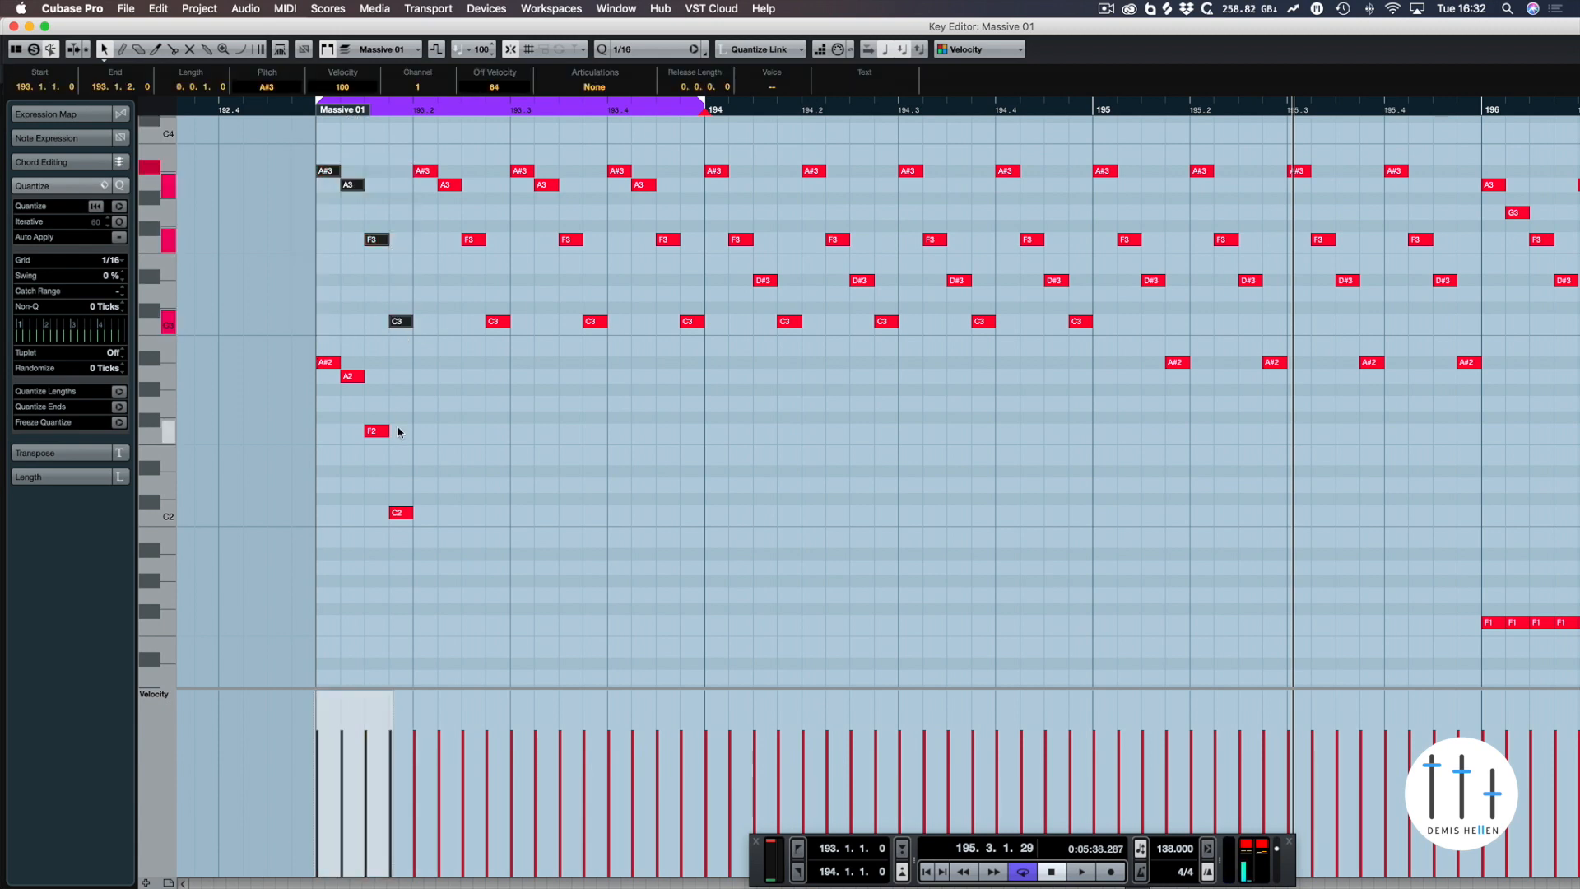
pyautogui.click(354, 428)
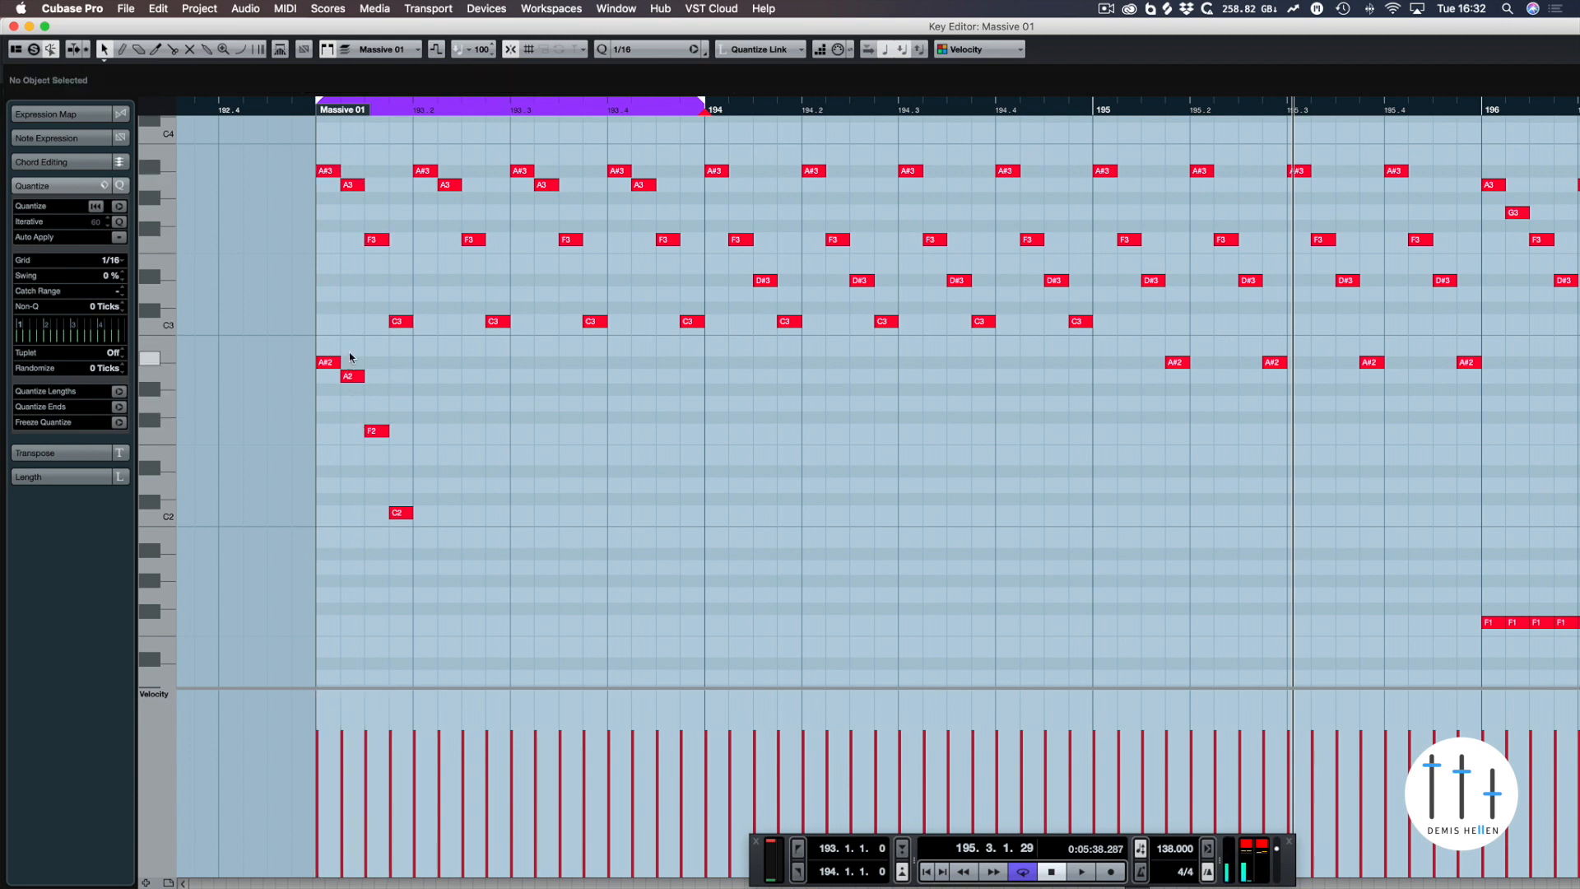
pyautogui.moveTo(348, 347); pyautogui.dragTo(429, 533)
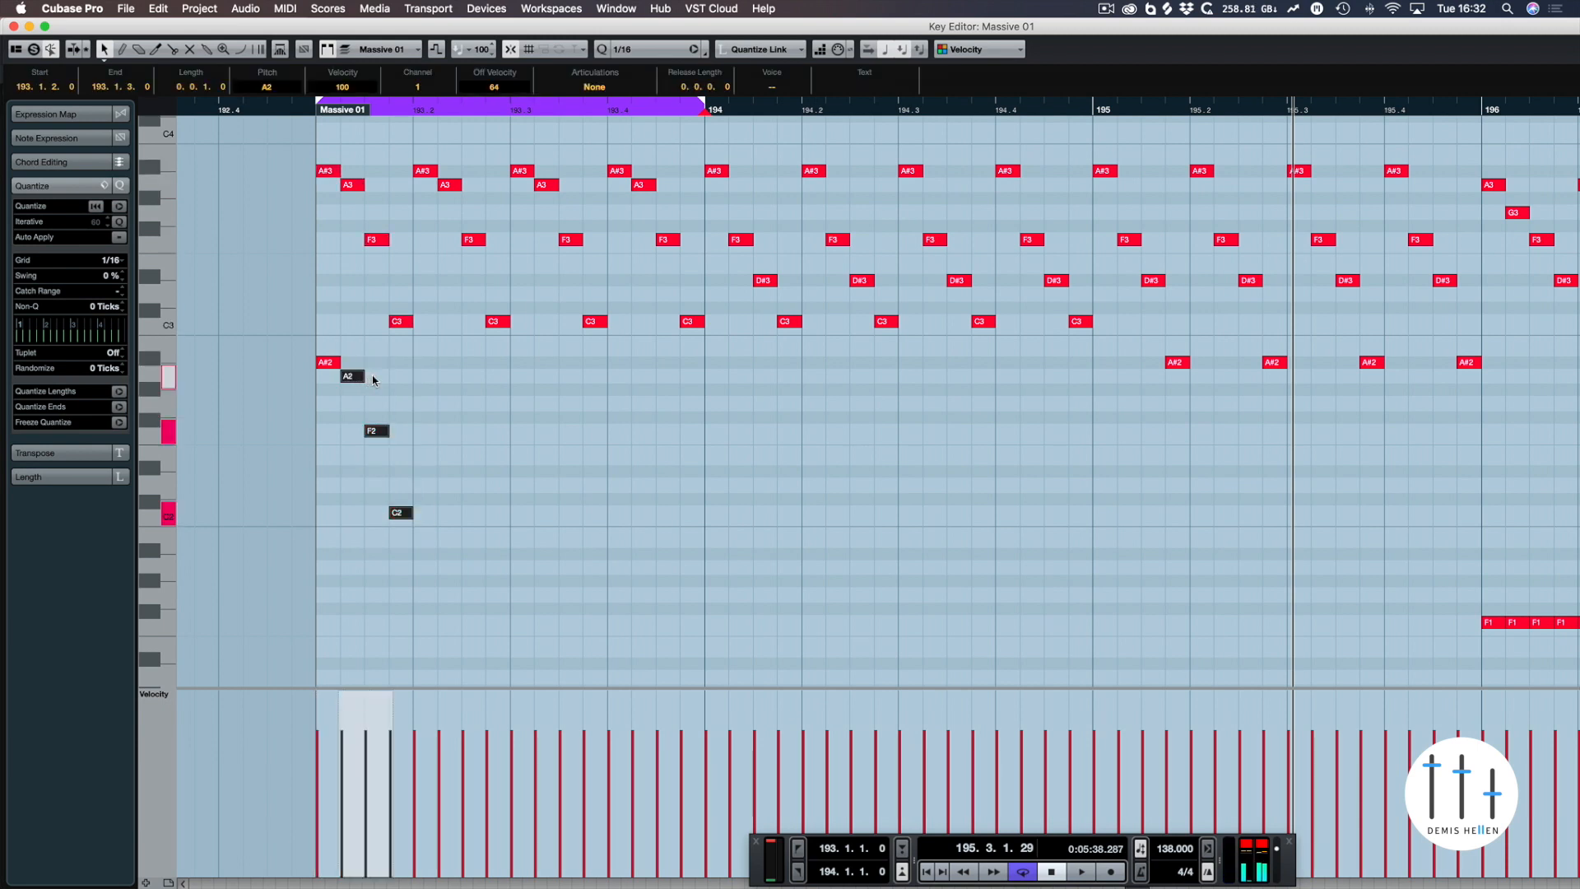
pyautogui.moveTo(355, 376); pyautogui.dragTo(379, 377)
pyautogui.moveTo(433, 536); pyautogui.dragTo(450, 431)
pyautogui.click(450, 430)
pyautogui.moveTo(451, 511); pyautogui.dragTo(474, 514)
# - Try lengthening the four low notes of bar 193 to eighth notes, and undo it
pyautogui.moveTo(308, 348); pyautogui.dragTo(498, 528)
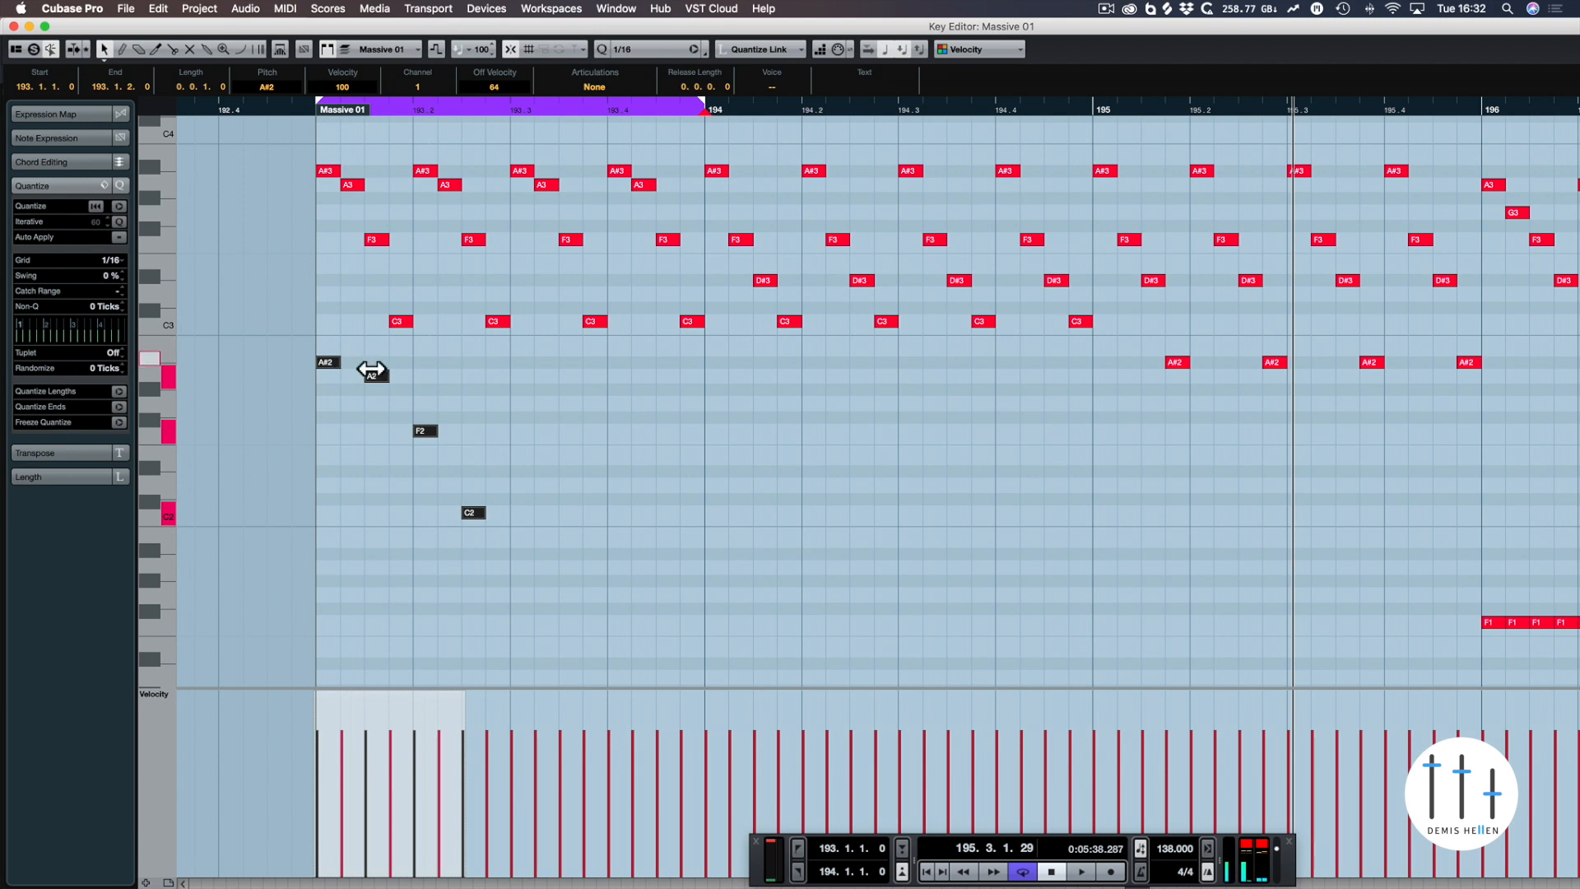
pyautogui.moveTo(370, 369); pyautogui.dragTo(371, 367)
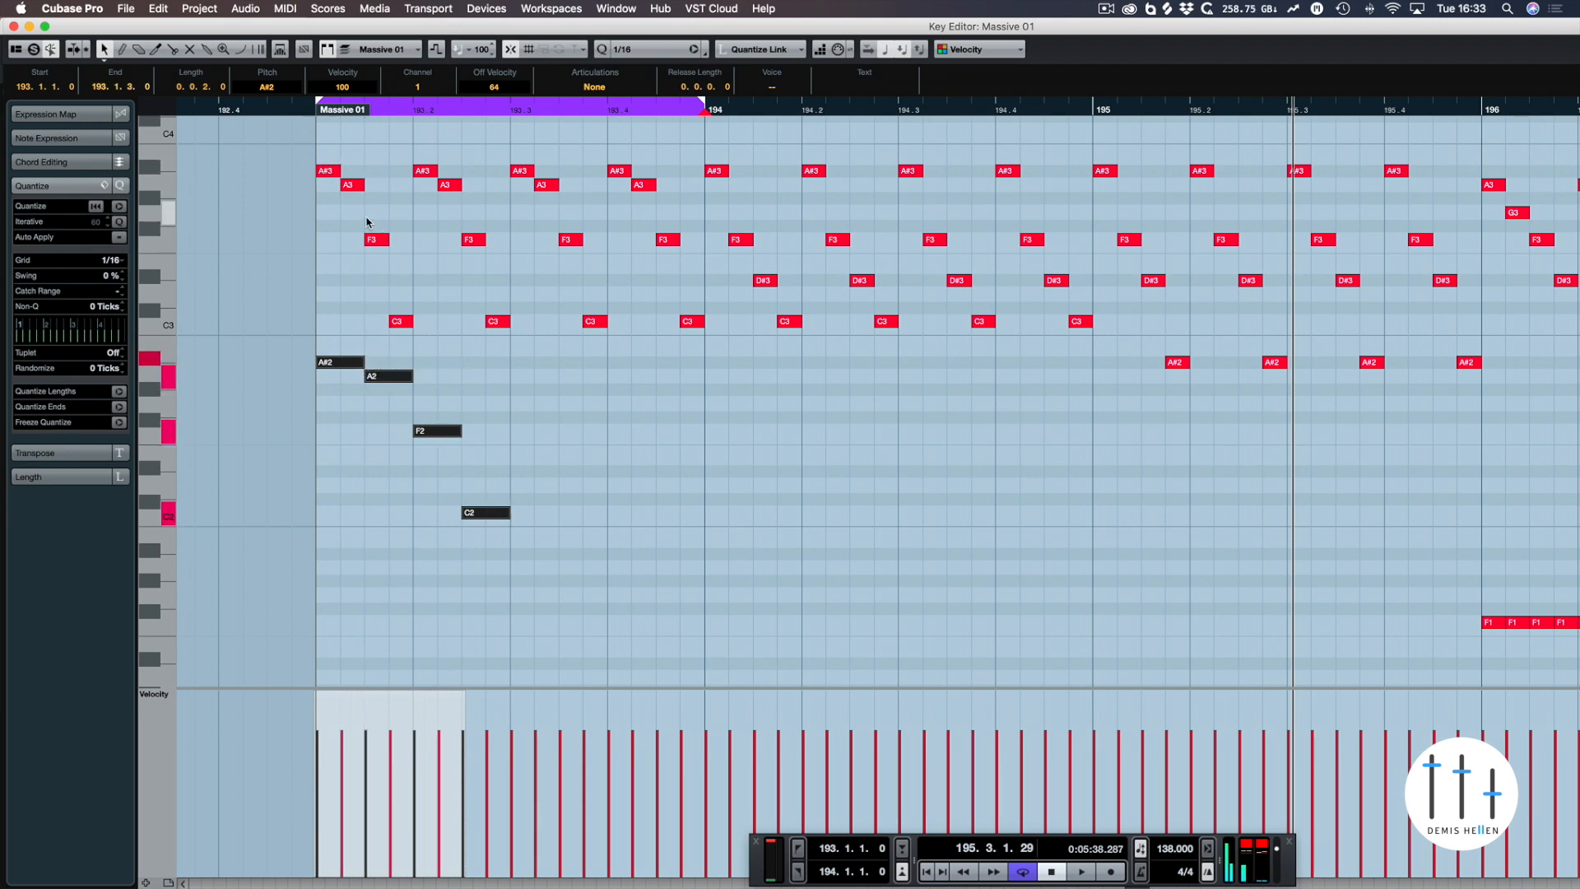
pyautogui.moveTo(354, 269); pyautogui.dragTo(454, 278)
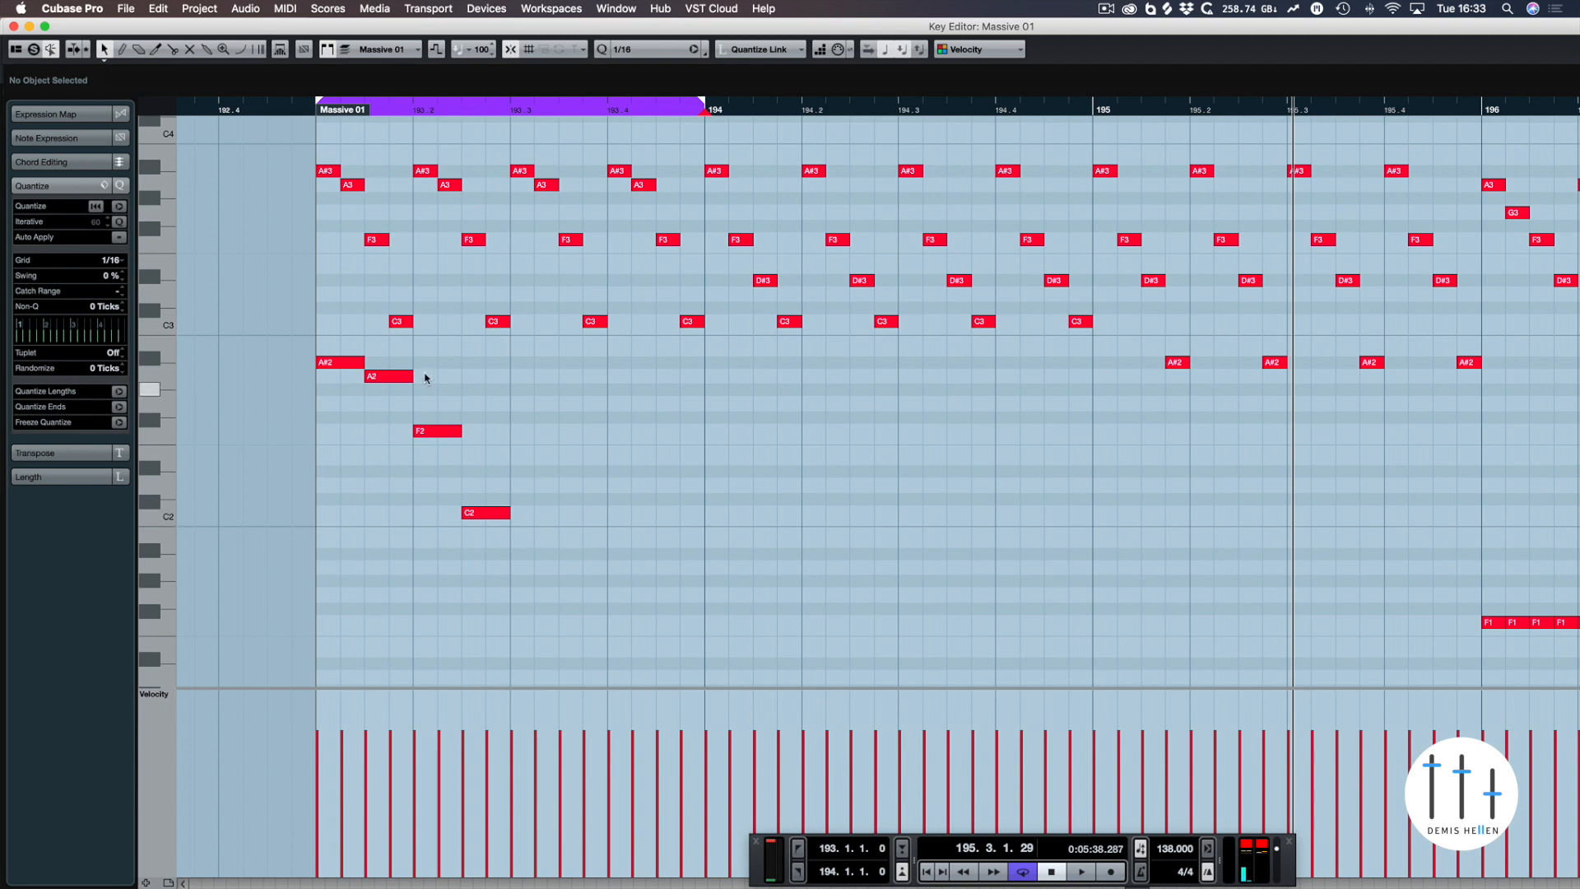
pyautogui.press('super+z')
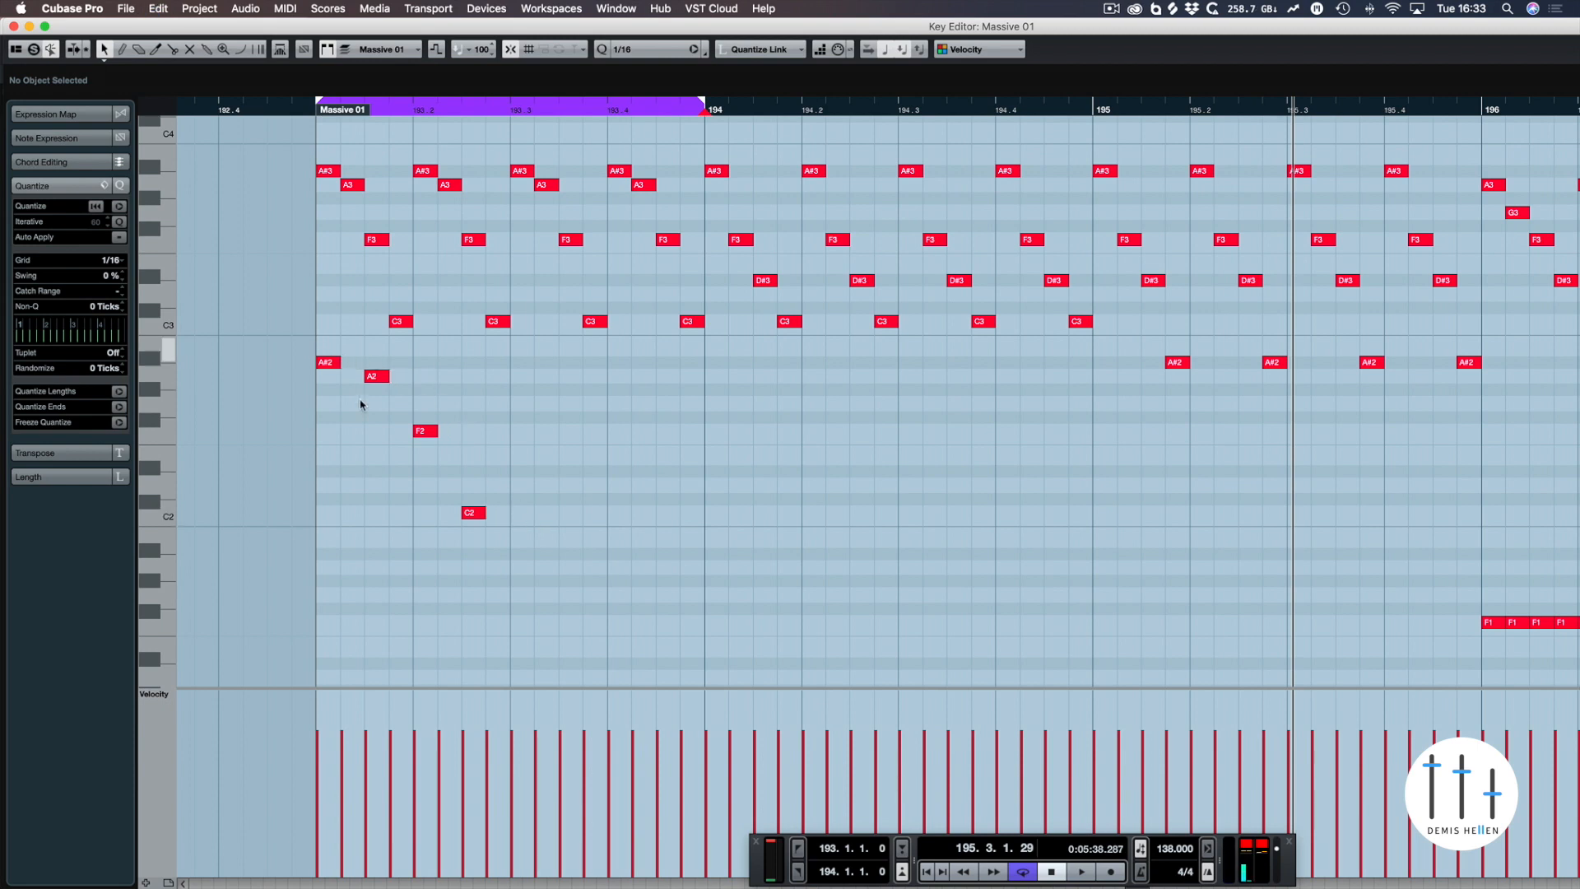
# - Duplicate the spaced low figure A#2, A2, F2, C2 so the copy starts on beat 3 of bar 193
pyautogui.moveTo(313, 344); pyautogui.dragTo(521, 567)
pyautogui.press('super+d')
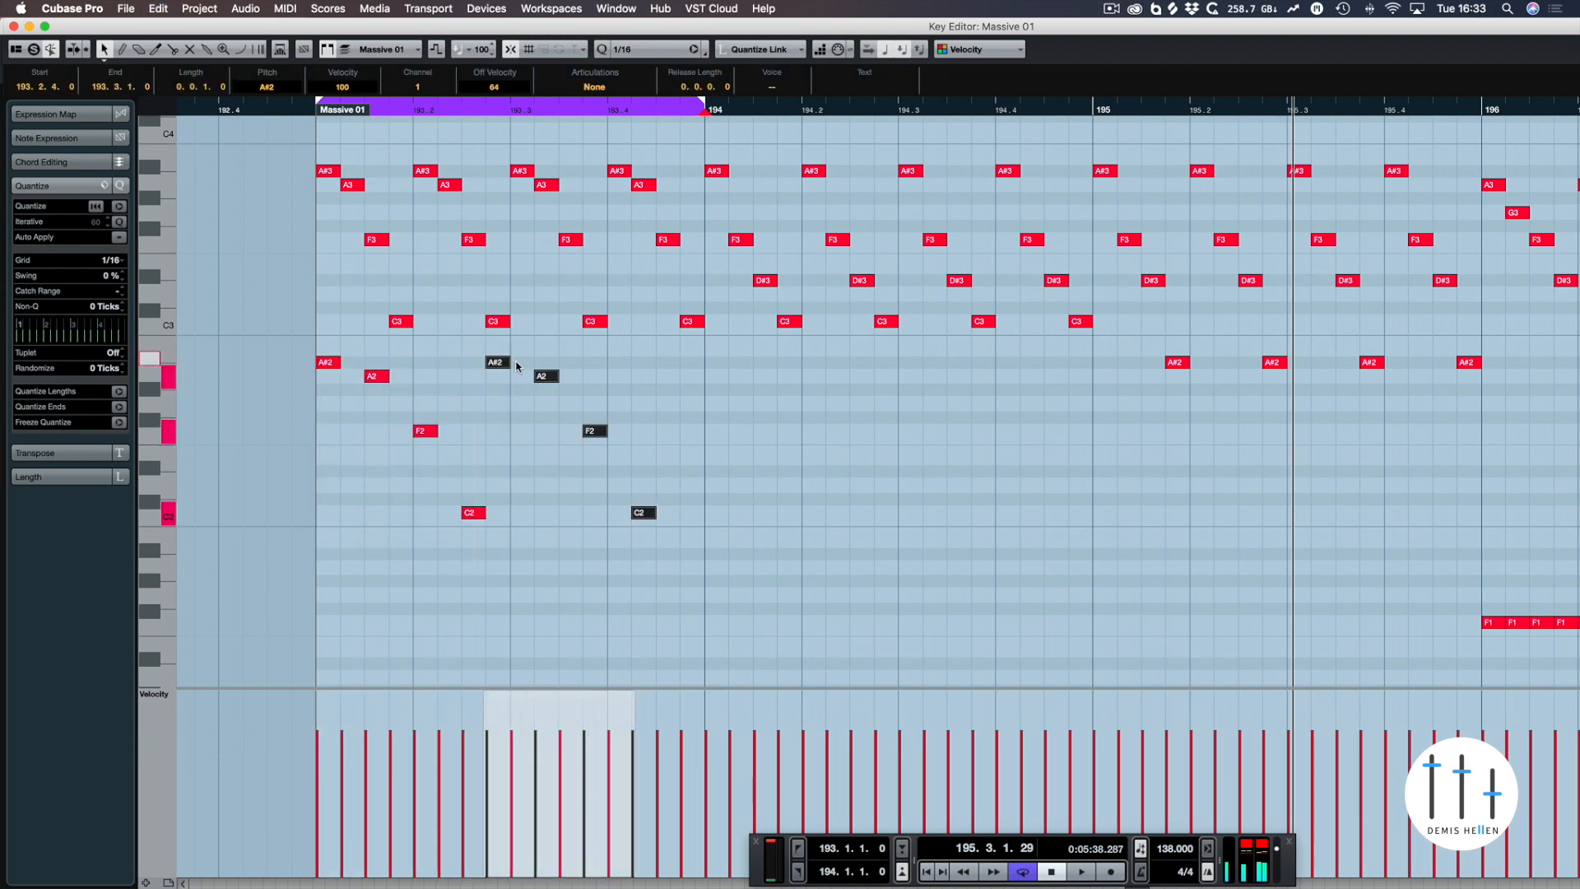
pyautogui.hotkey('ctrl', 'Right')
pyautogui.moveTo(308, 161); pyautogui.dragTo(701, 329)
pyautogui.moveTo(322, 350); pyautogui.dragTo(743, 624)
pyautogui.click(750, 516)
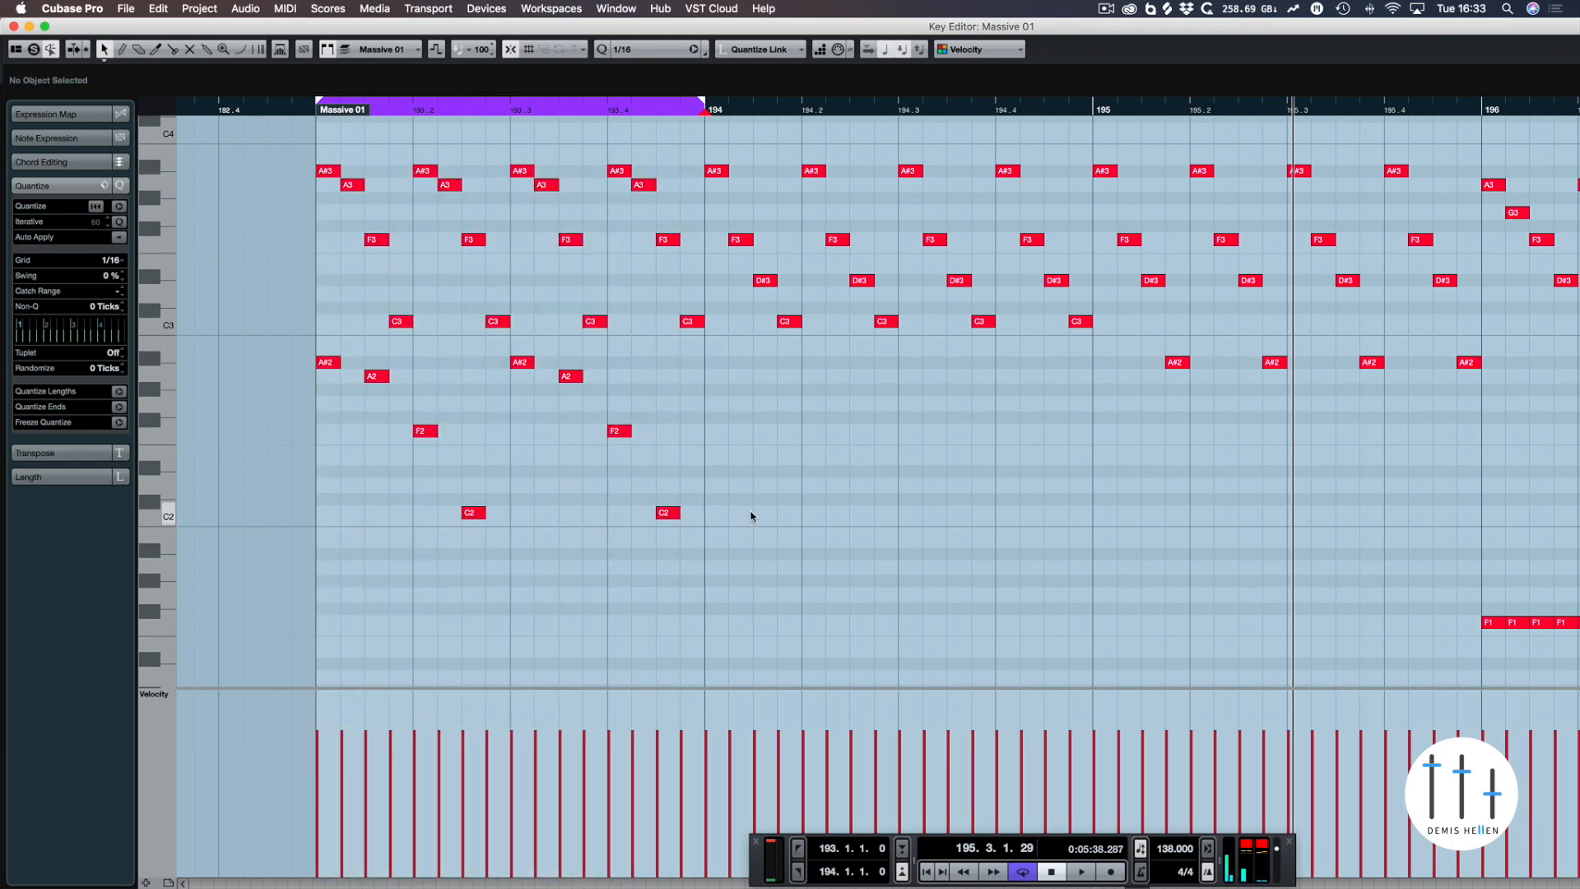
# - Play the looped bar 193 to hear the half-speed low figure under the melody
pyautogui.press('space')
pyautogui.press('space')
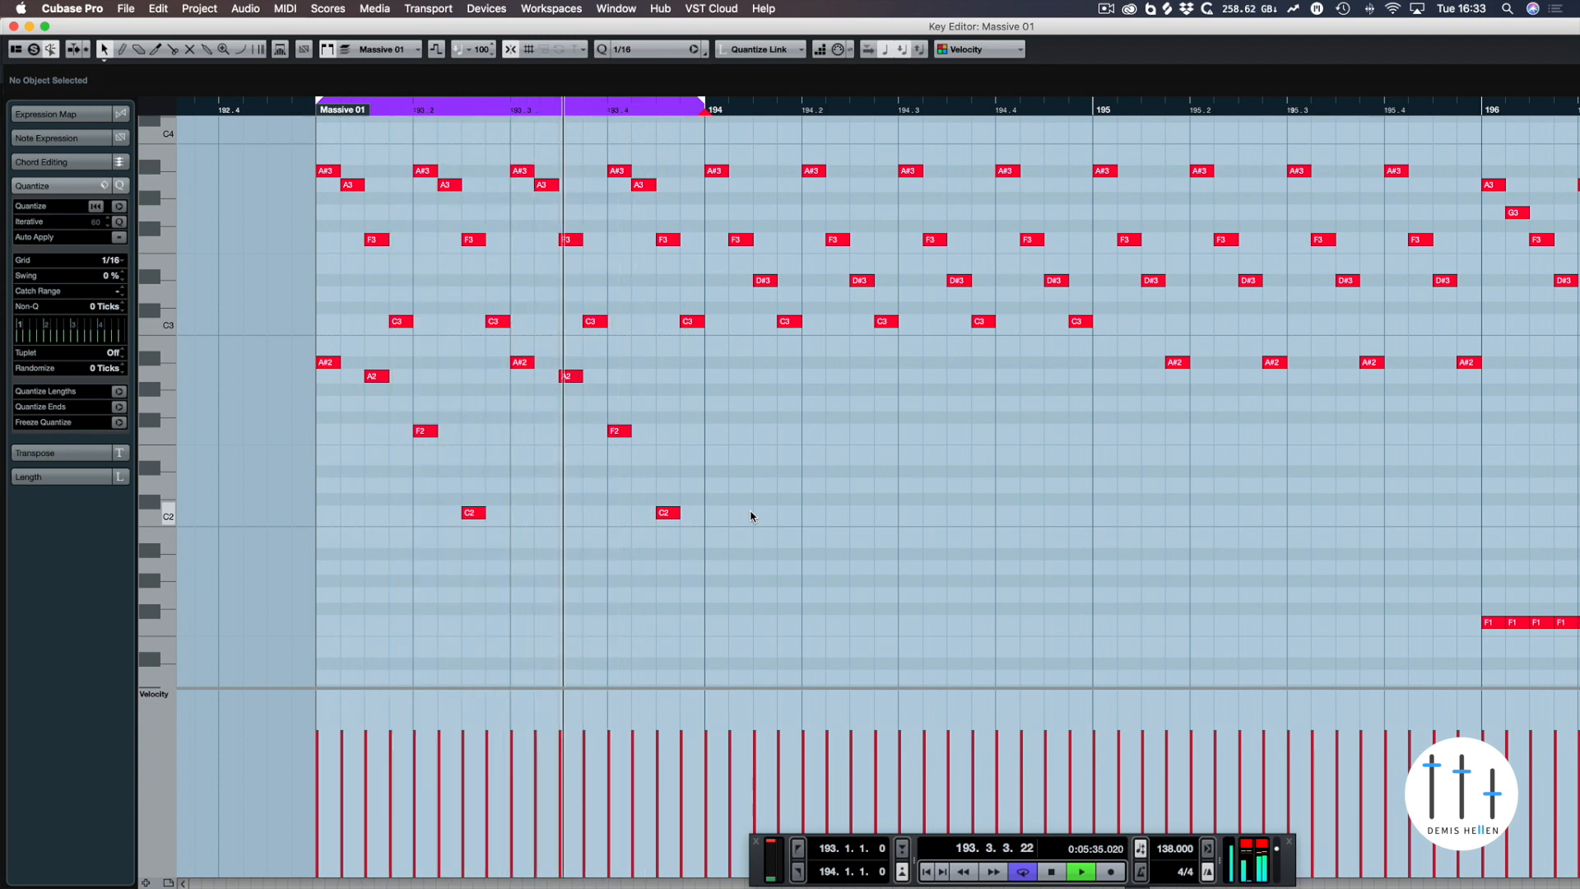
pyautogui.press('g')
pyautogui.press('g')
pyautogui.press('g')
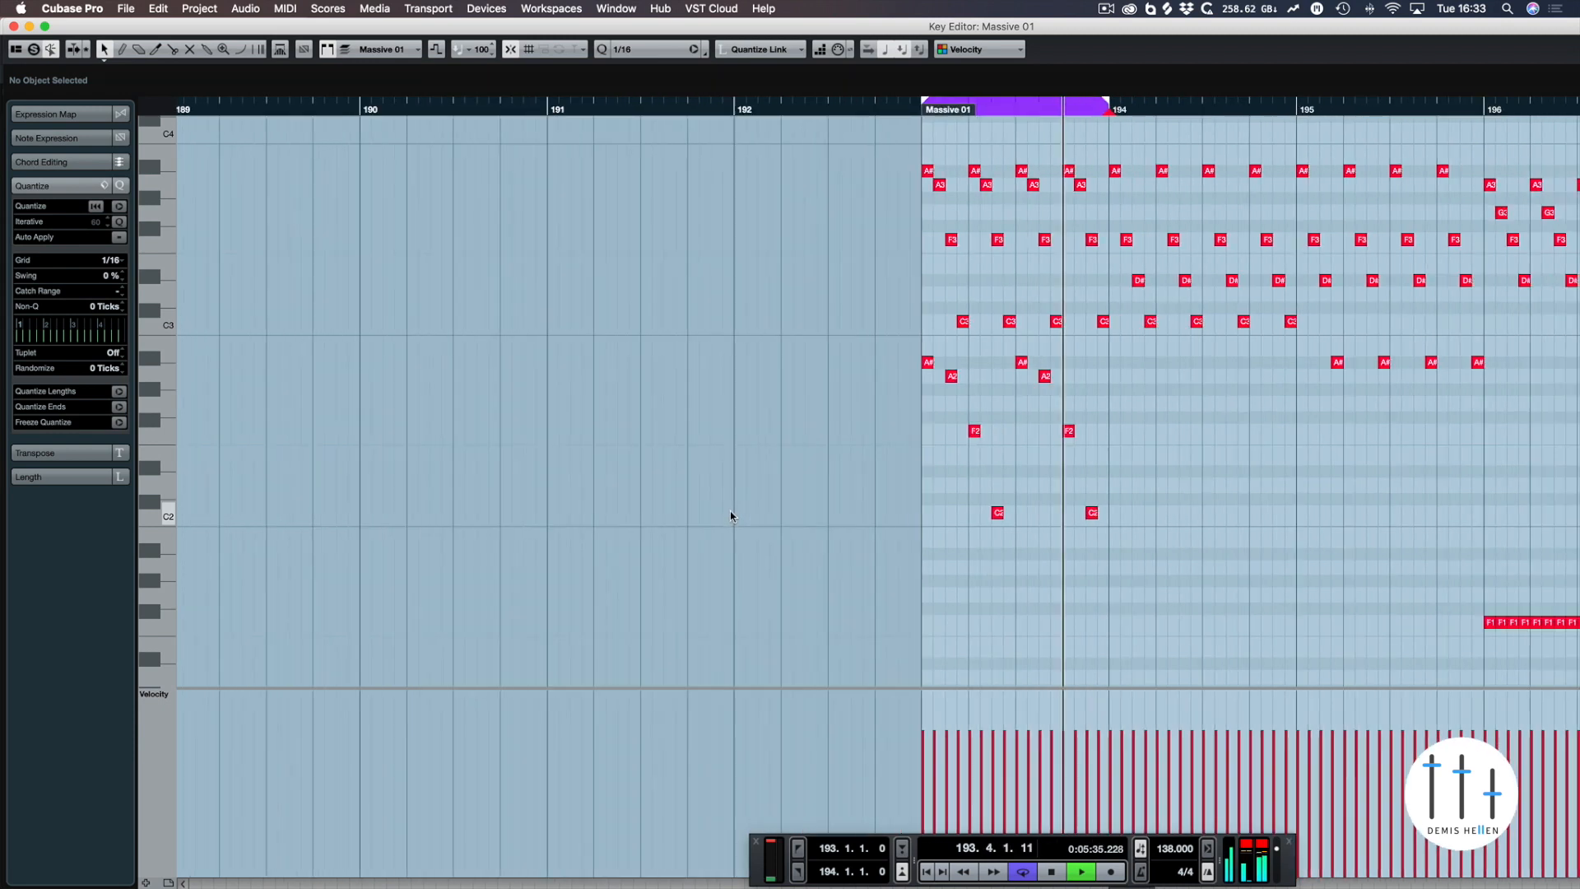
pyautogui.hscroll(4, 727, 511)
pyautogui.hscroll(2, 726, 511)
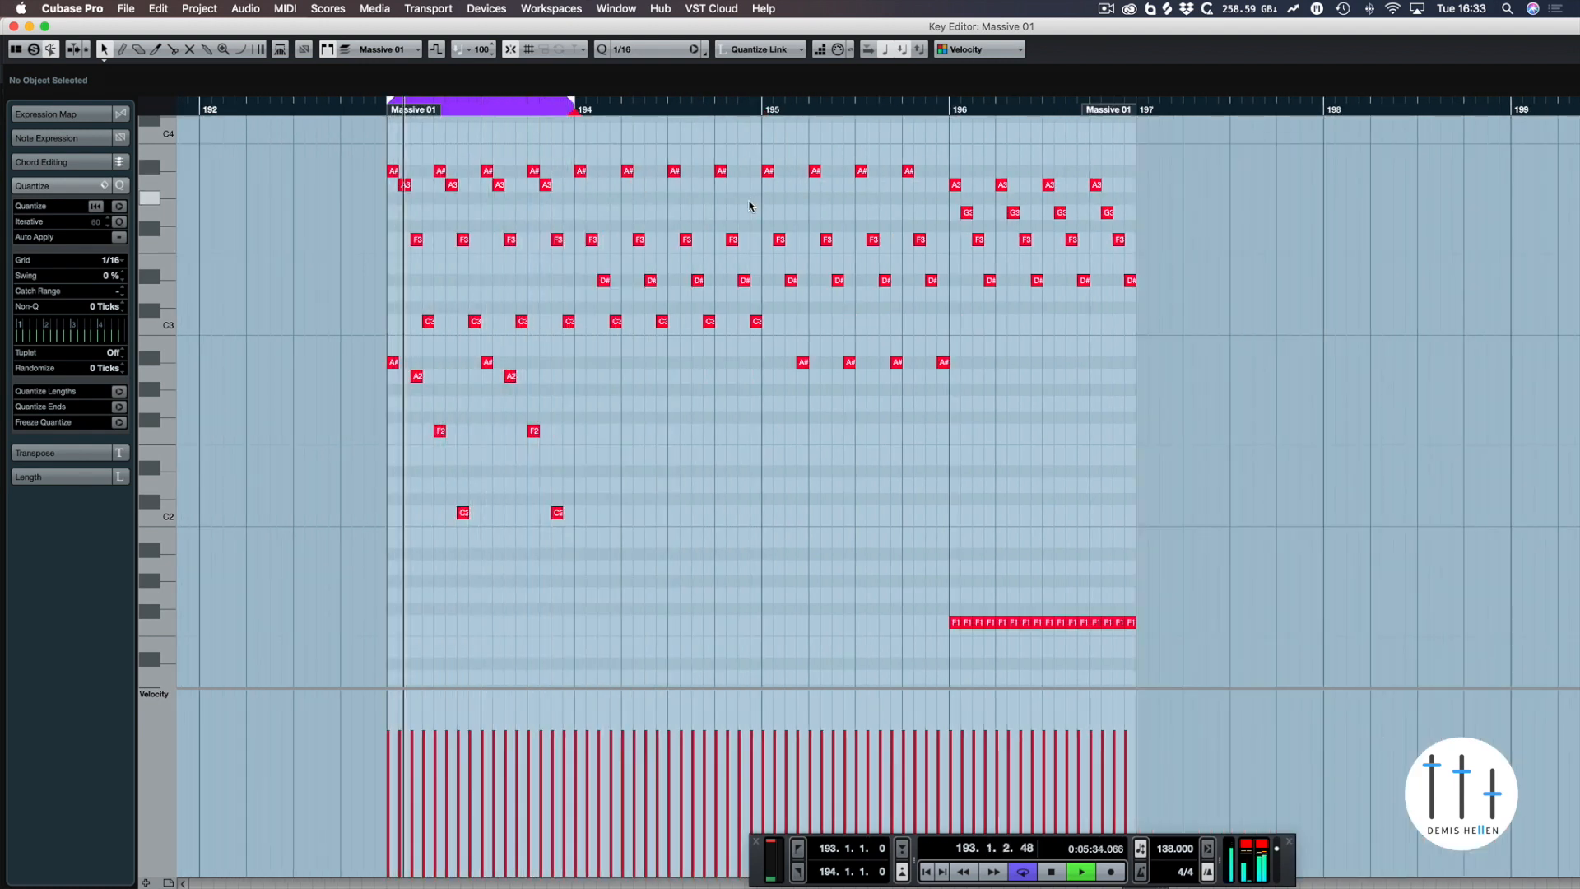
pyautogui.press('space')
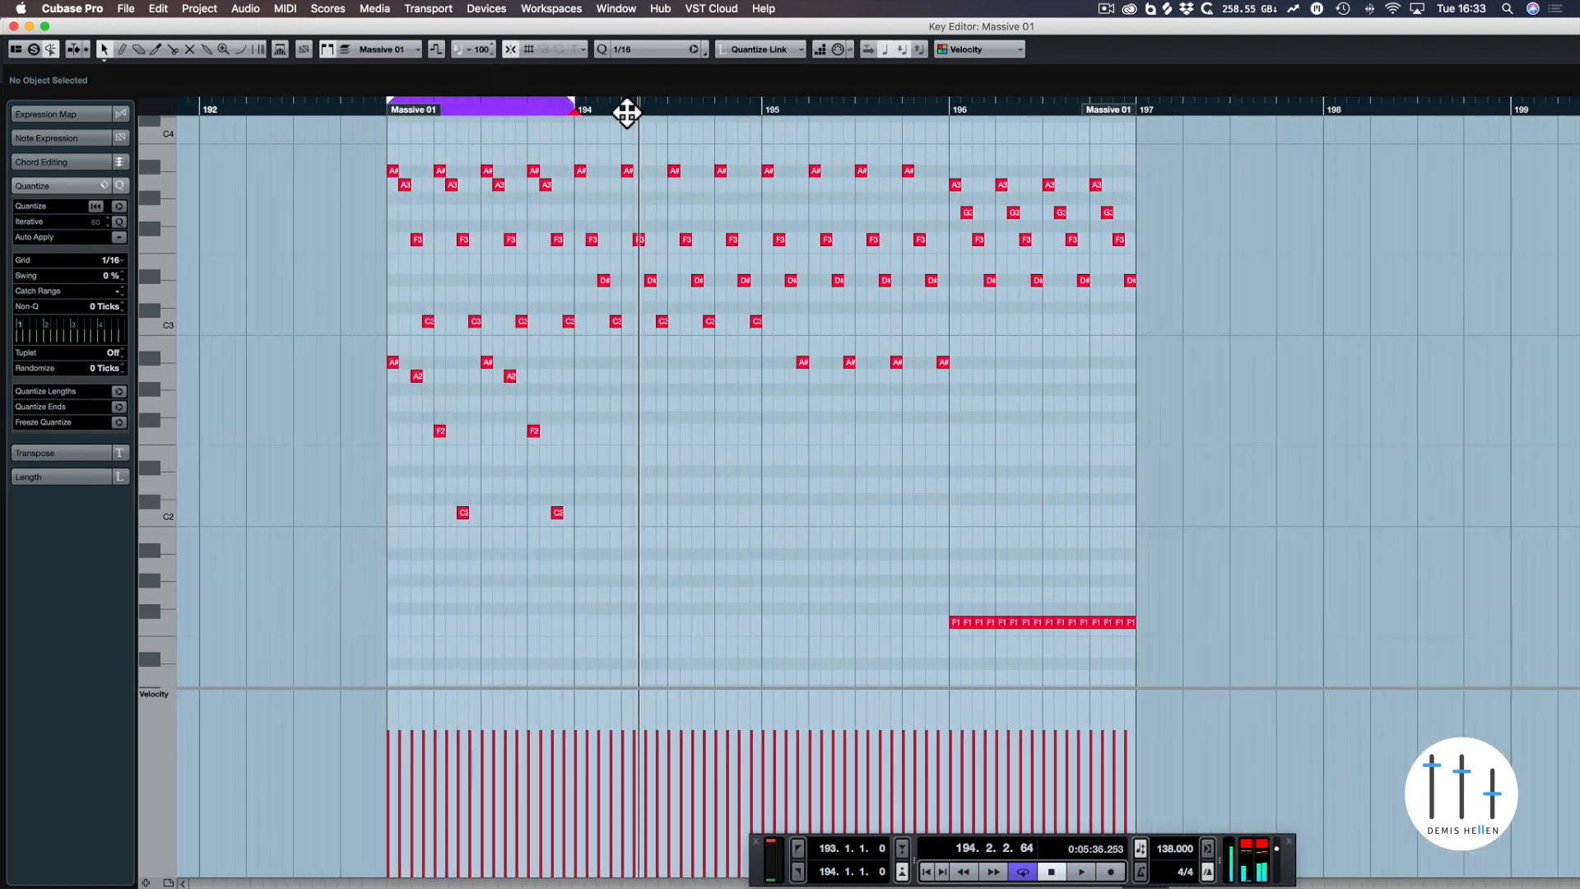
# - Move the loop to bar 194 and copy its first four-note figure one octave lower as A#2, F2, D#2, C2
pyautogui.click(516, 113)
pyautogui.moveTo(518, 113); pyautogui.dragTo(694, 107)
pyautogui.press('KP_1')
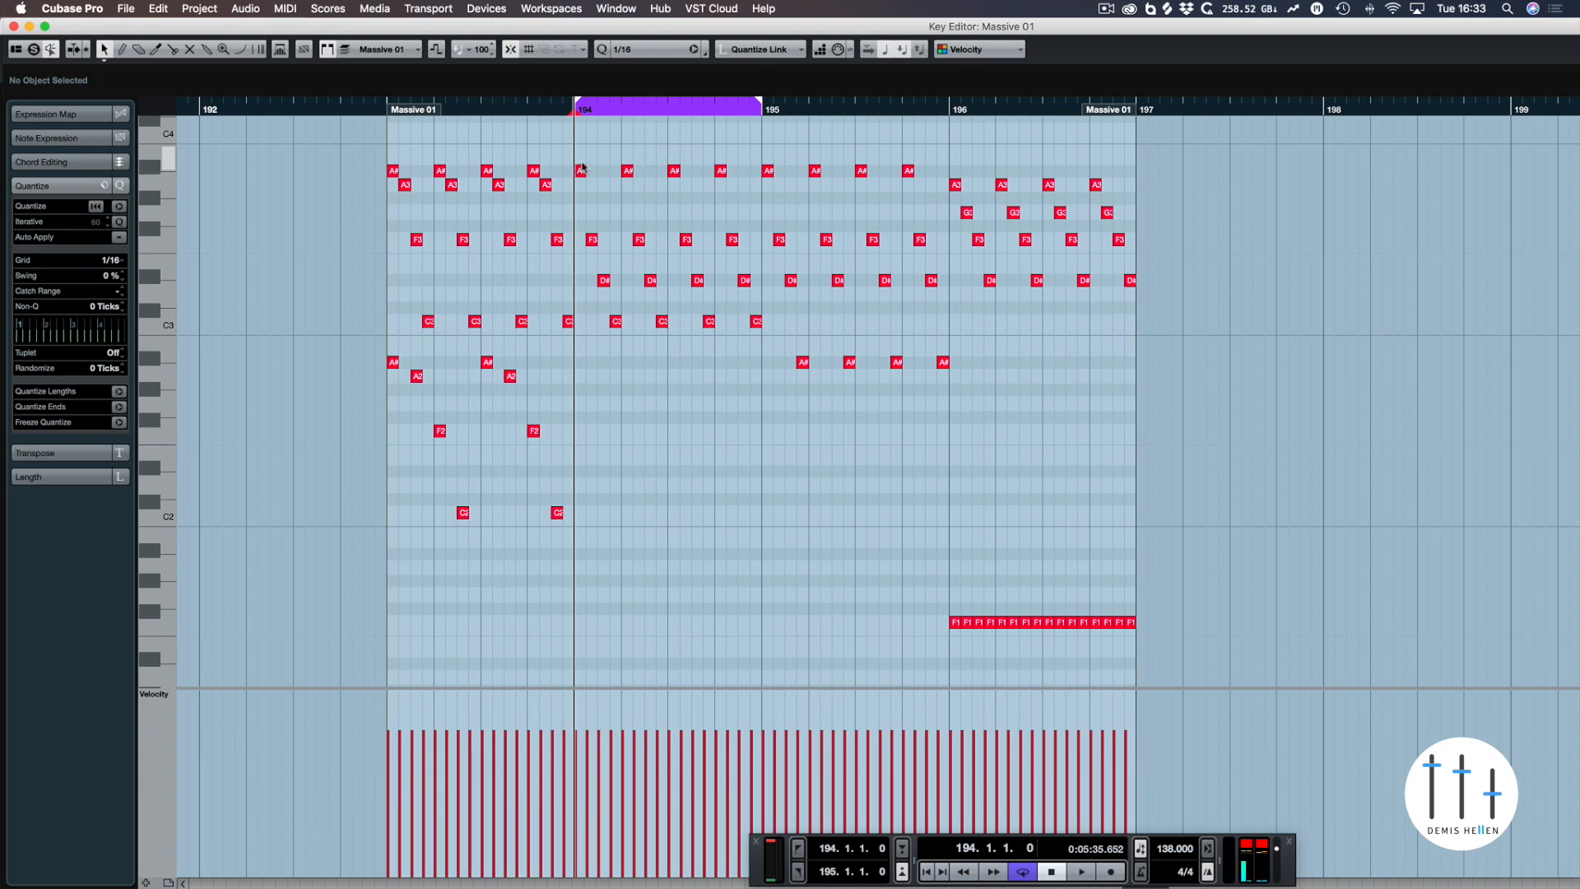
pyautogui.moveTo(581, 162); pyautogui.dragTo(621, 339)
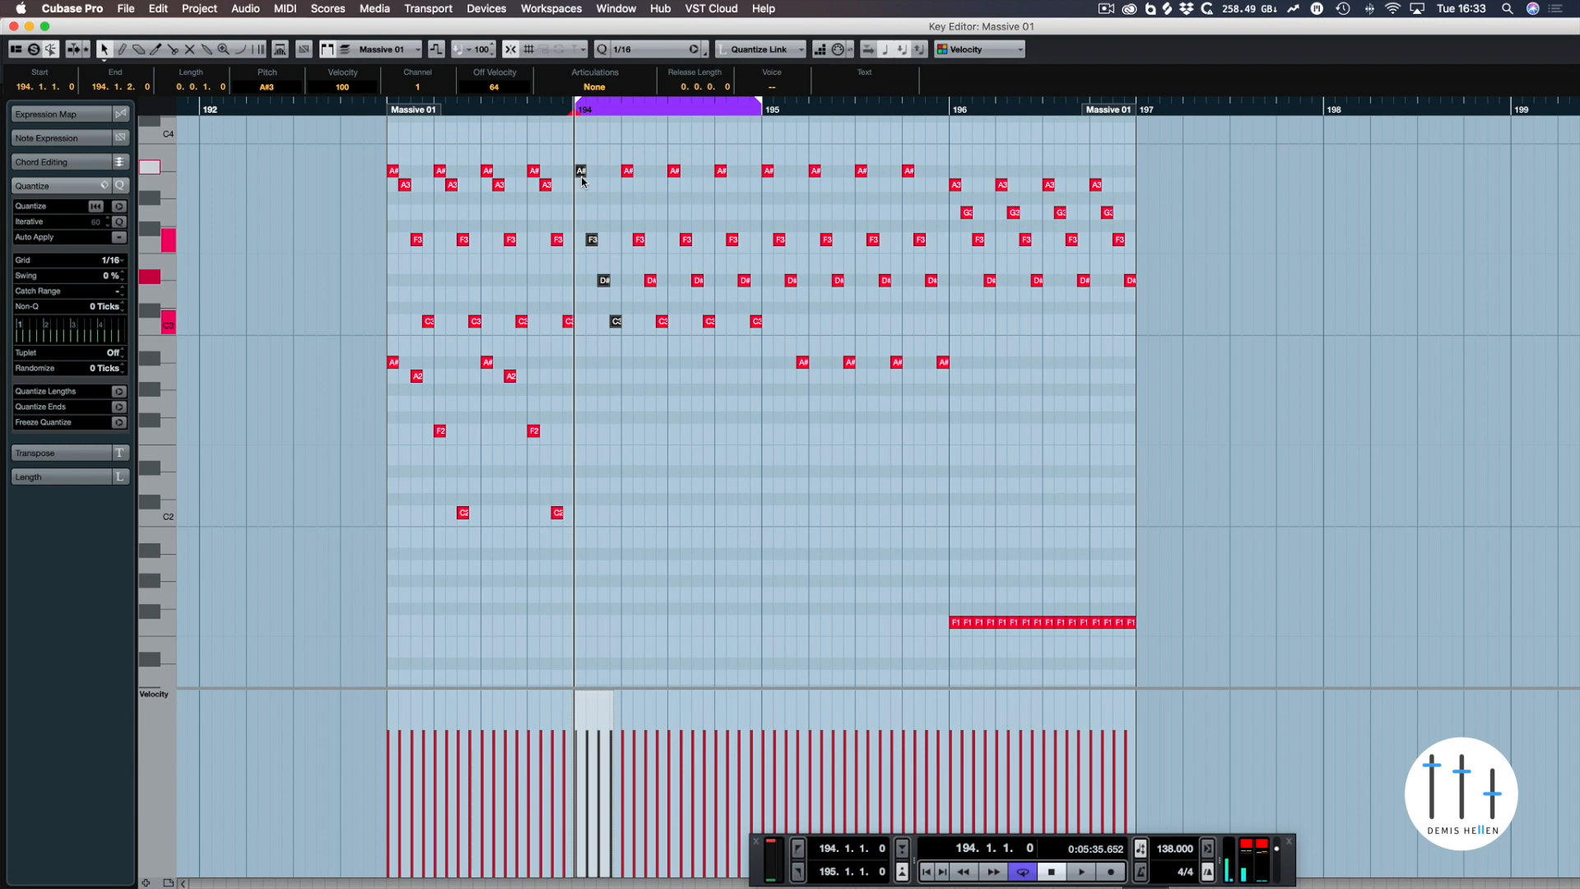
pyautogui.hotkey('shift', 'Down')
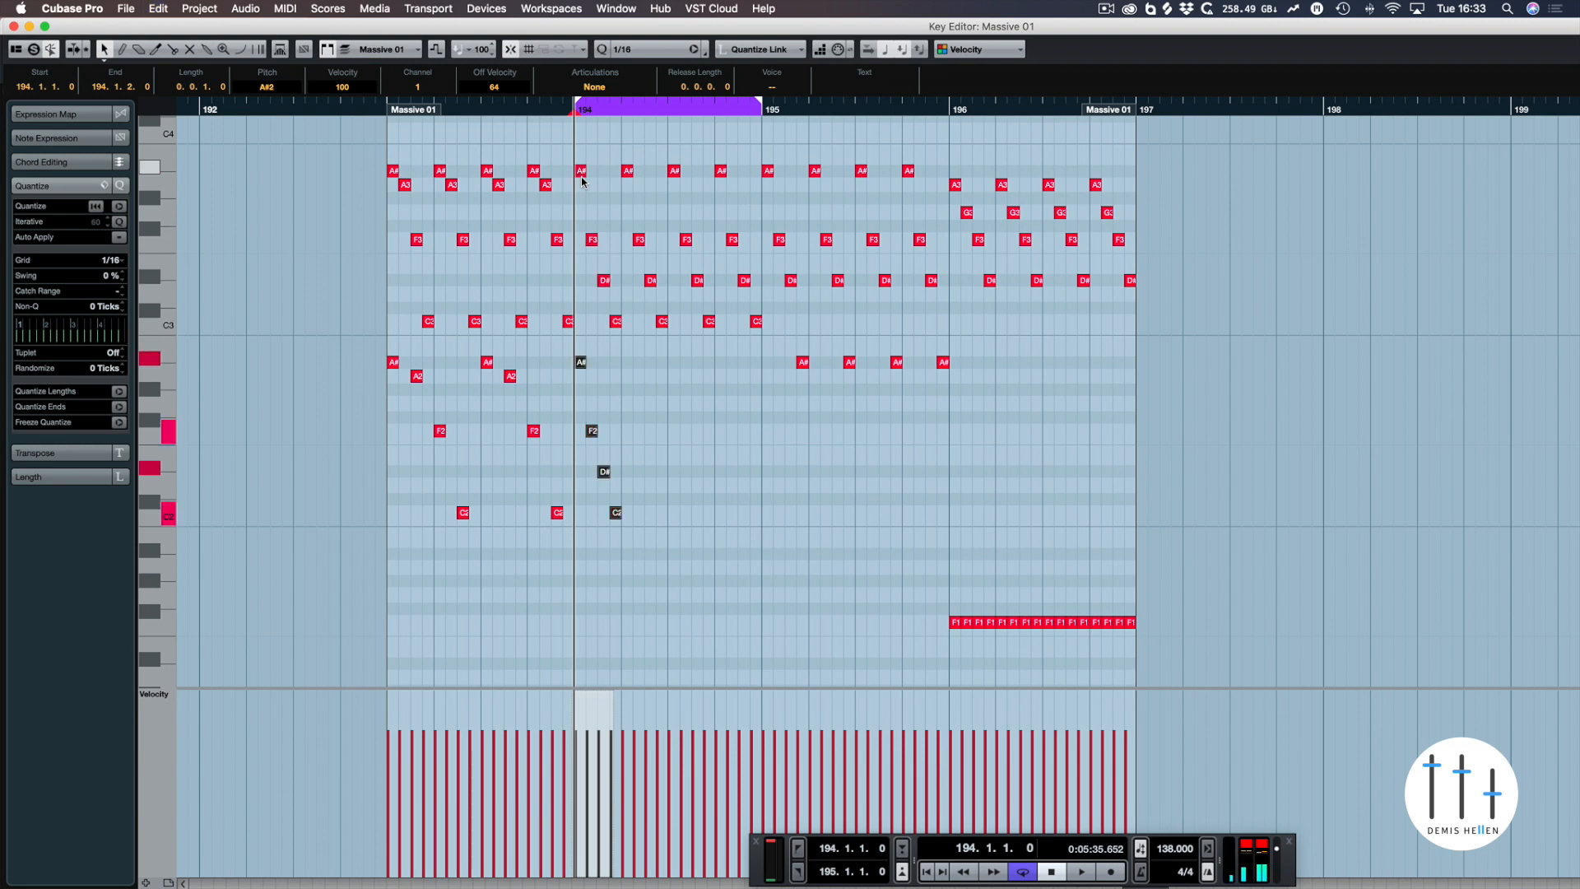
# - Spread the low F2, D#2 and C2 notes of bar 194 so the figure plays one note every eighth
pyautogui.moveTo(656, 407); pyautogui.dragTo(589, 536)
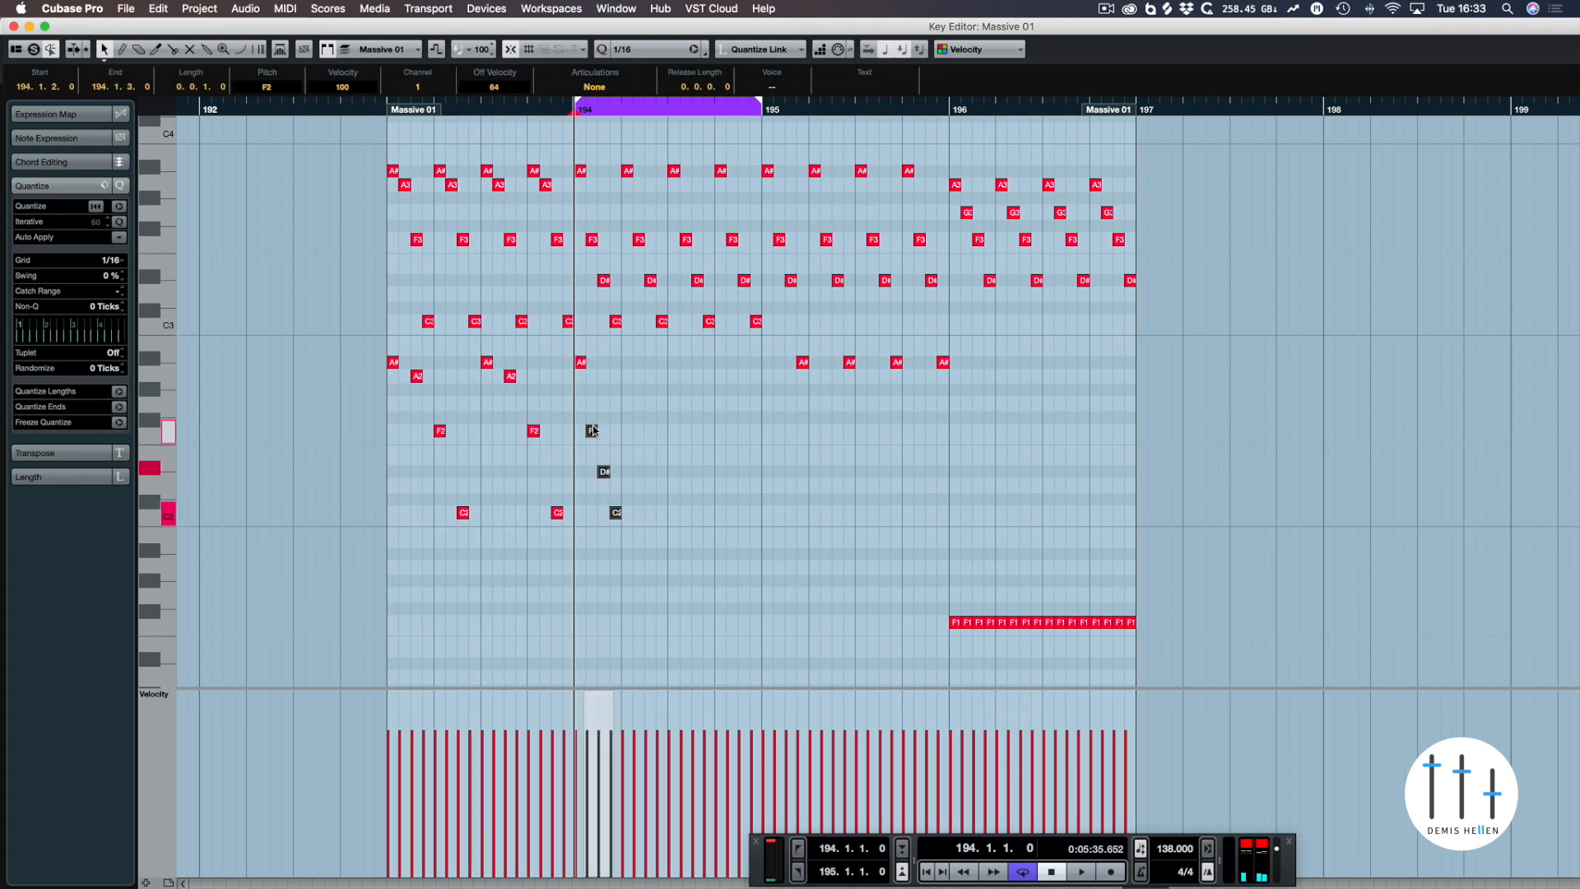
pyautogui.moveTo(607, 432); pyautogui.dragTo(606, 538)
pyautogui.moveTo(623, 475); pyautogui.dragTo(651, 514)
pyautogui.click(644, 514)
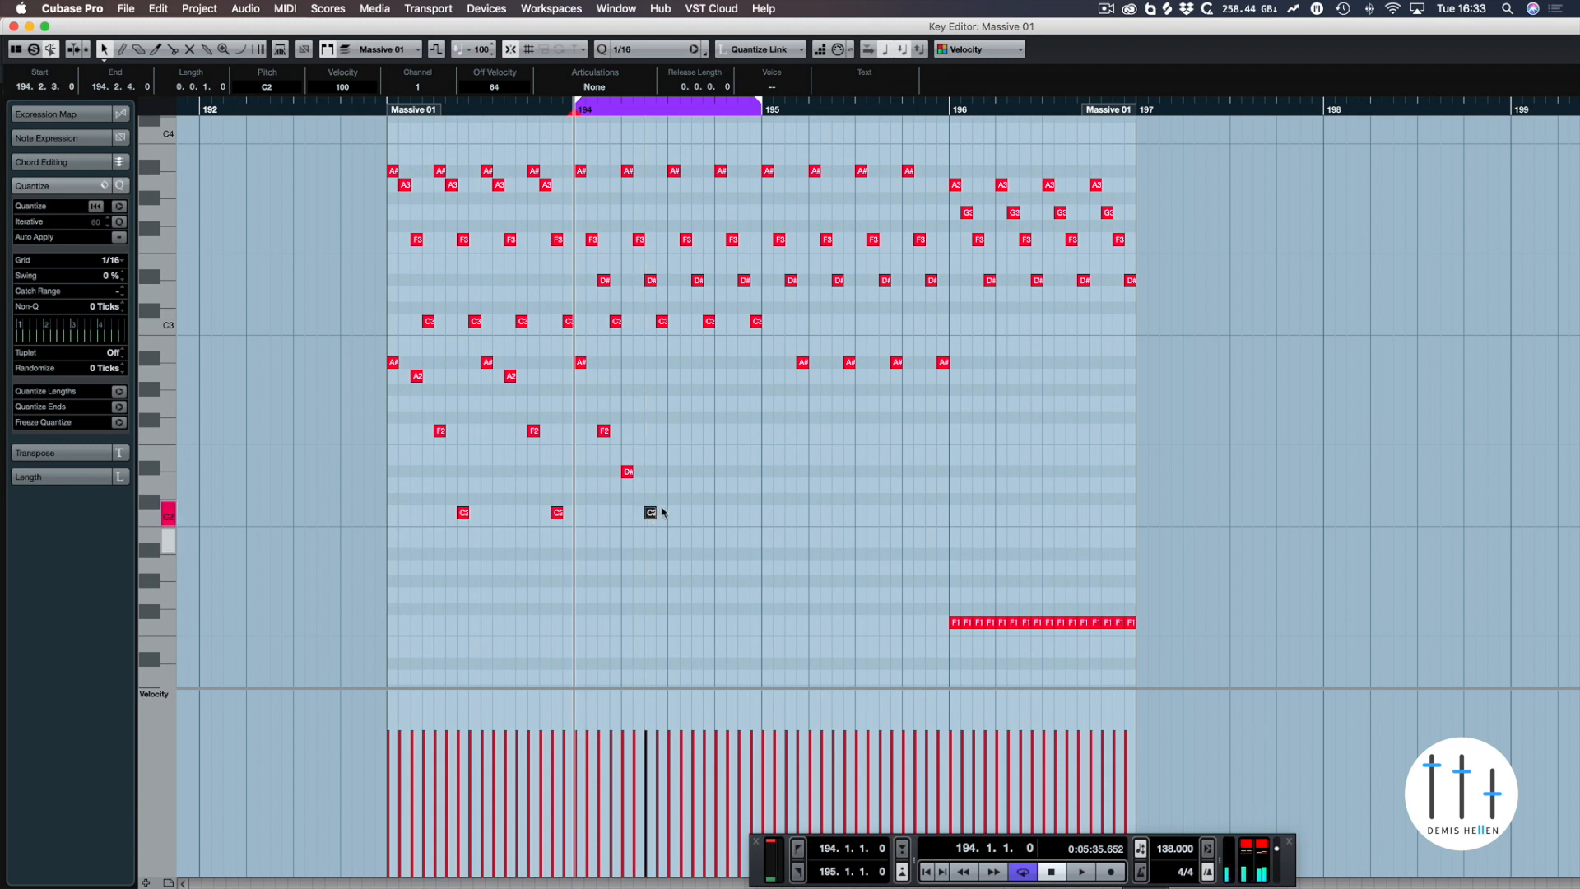
# - Duplicate the spaced low figure of bar 194 so the copy starts on beat 3, and play the loop
pyautogui.moveTo(678, 356); pyautogui.dragTo(578, 541)
pyautogui.hotkey('alt', 'd')
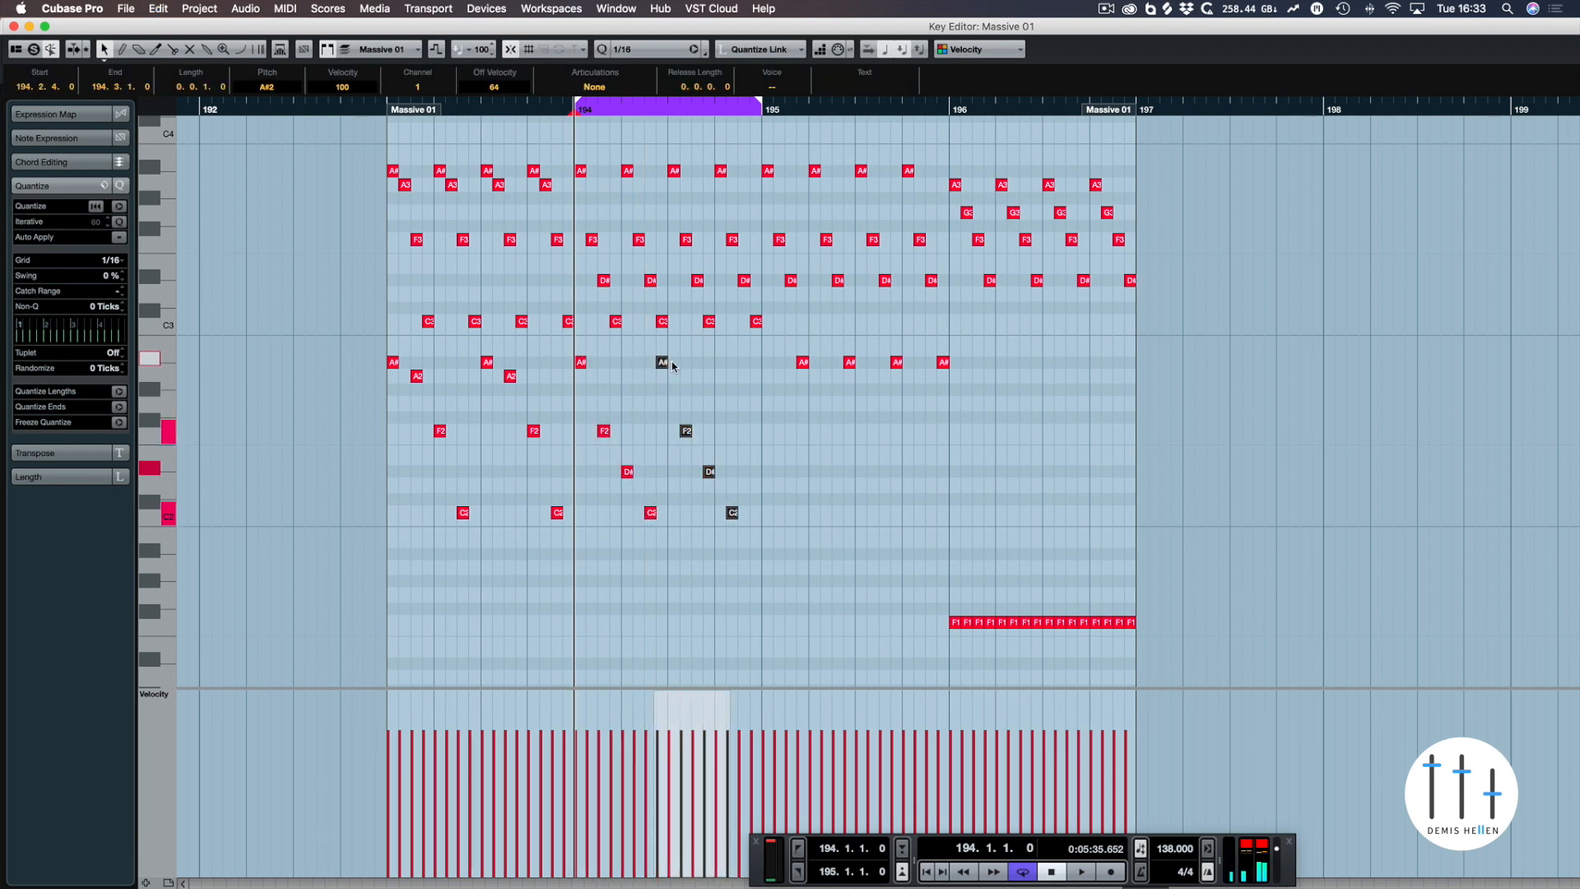
pyautogui.moveTo(671, 362); pyautogui.dragTo(677, 363)
pyautogui.press('space')
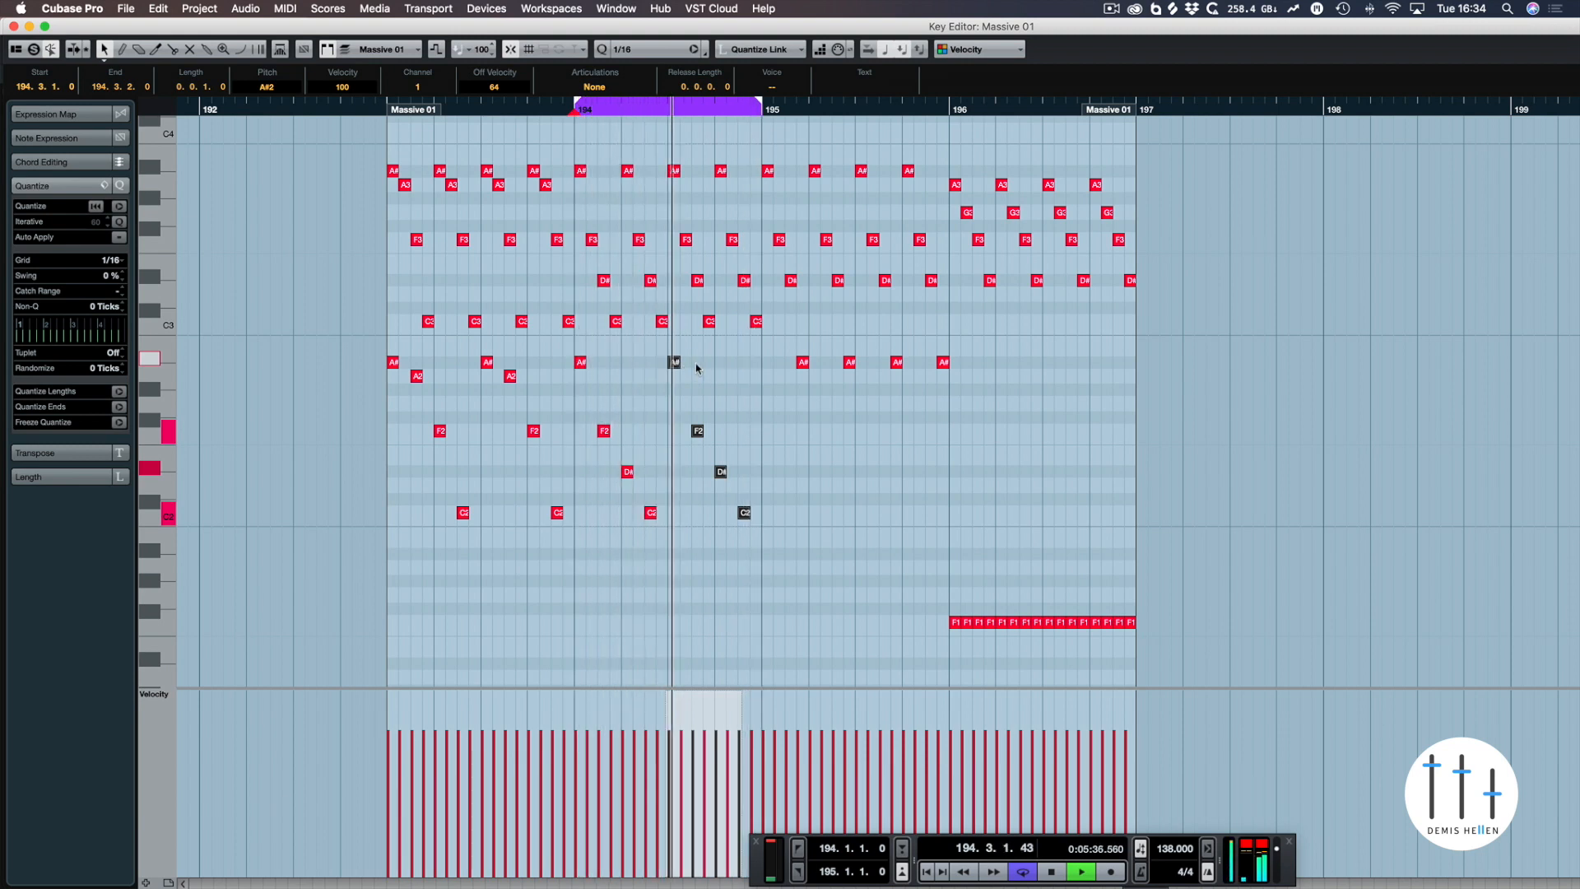
pyautogui.press('space')
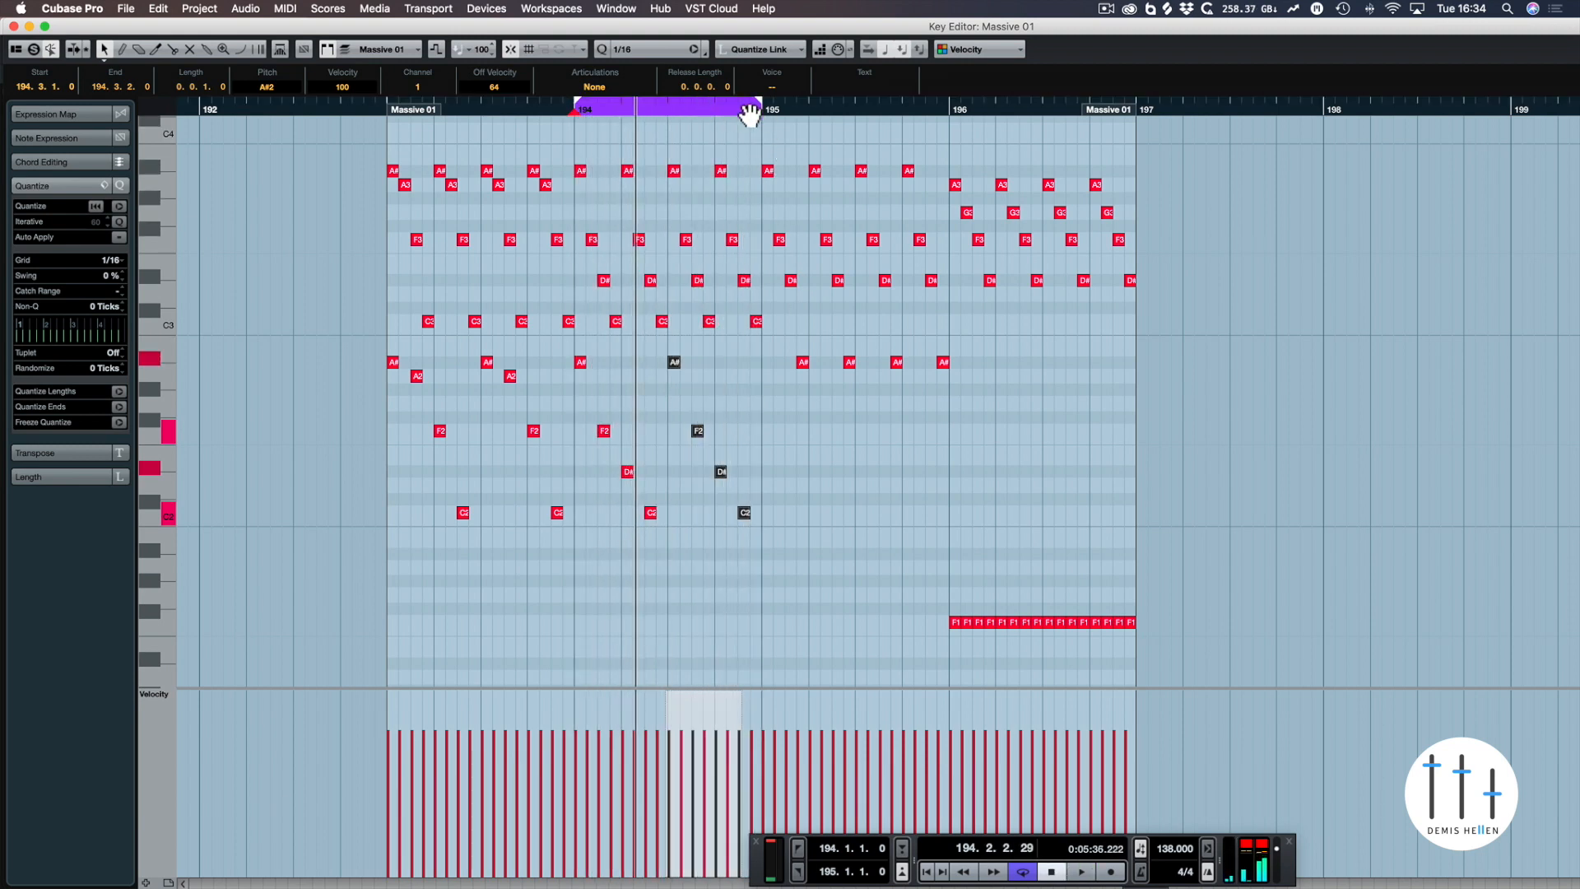
# - Move the loop to bar 195 and copy its first four-note figure one octave lower as A#2, F2, D#2, A#1
pyautogui.moveTo(750, 115); pyautogui.dragTo(885, 123)
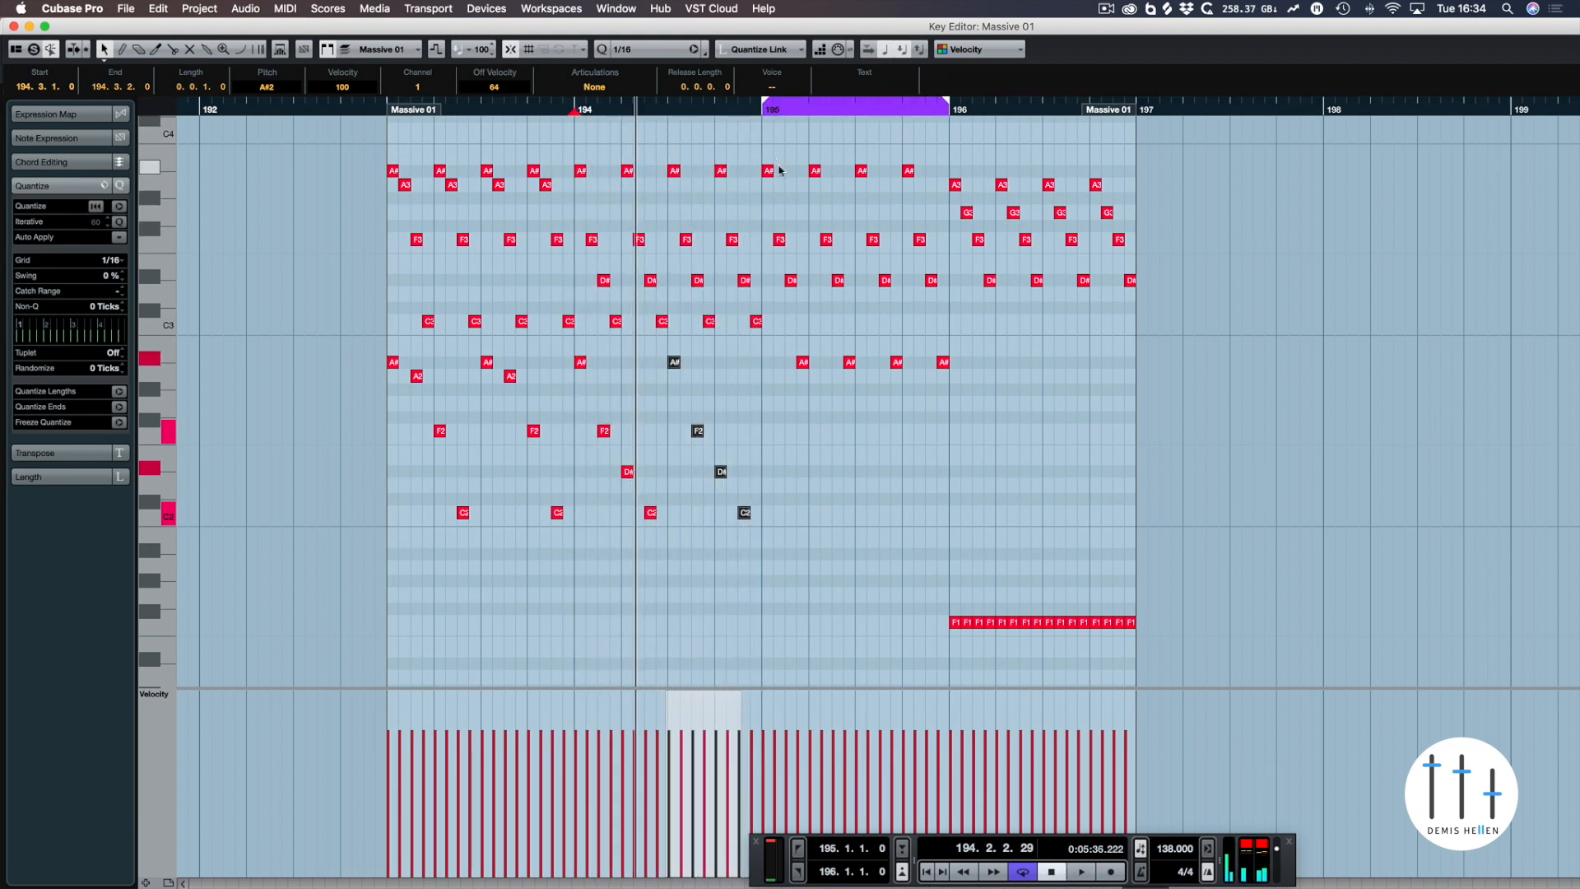
pyautogui.moveTo(765, 153); pyautogui.dragTo(807, 381)
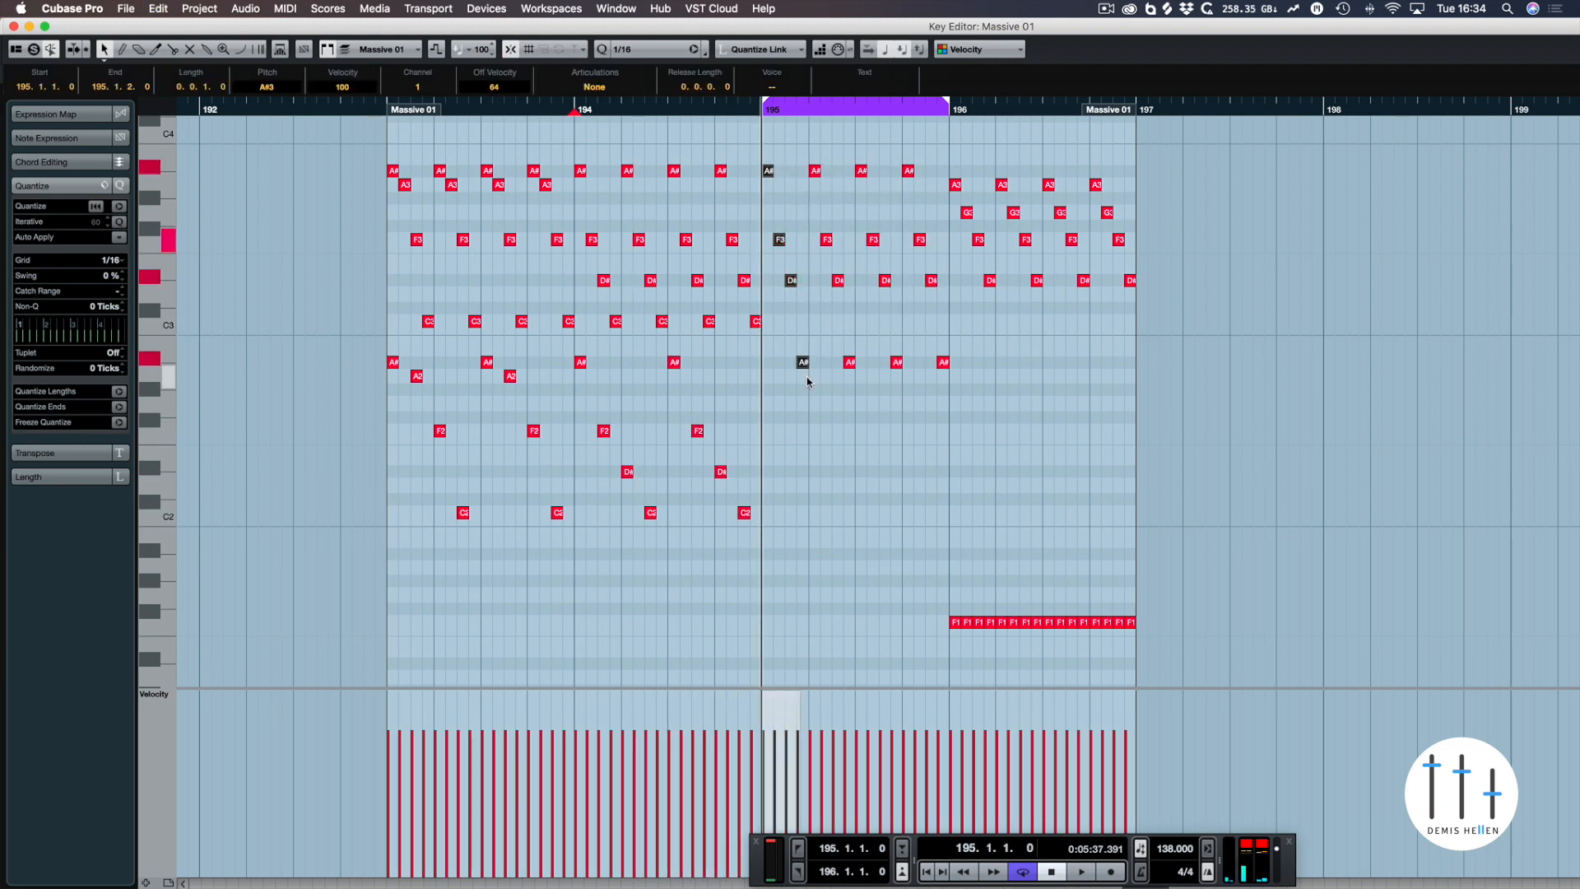
pyautogui.hotkey('shift', 'Down')
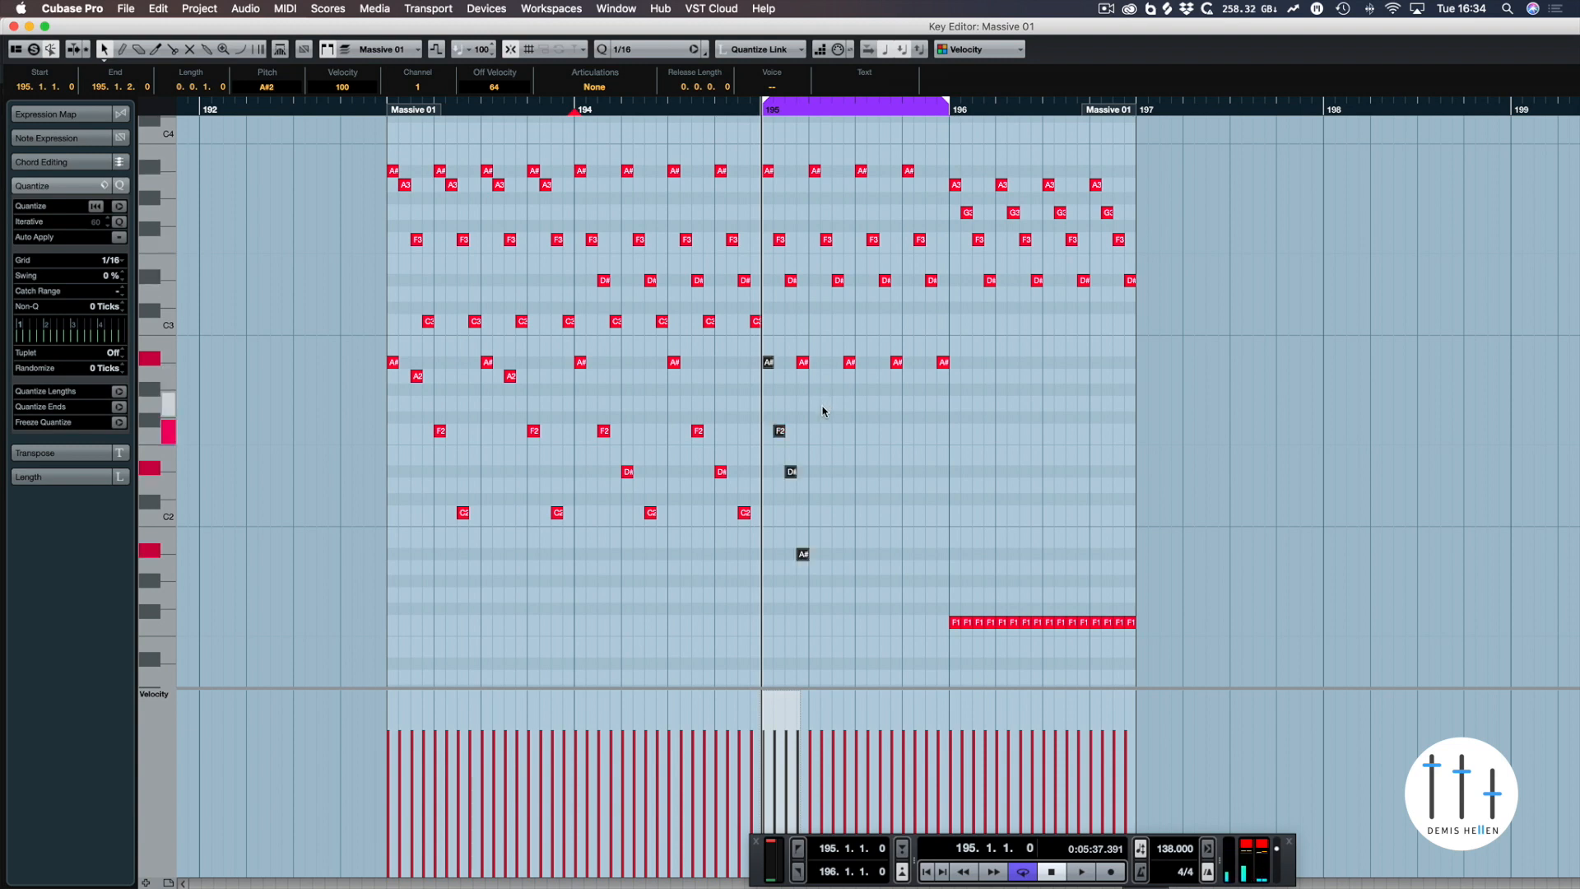
# - Spread the low F2, D#2 and A#1 notes of bar 195 so the figure plays one note every eighth
pyautogui.moveTo(823, 409); pyautogui.dragTo(773, 569)
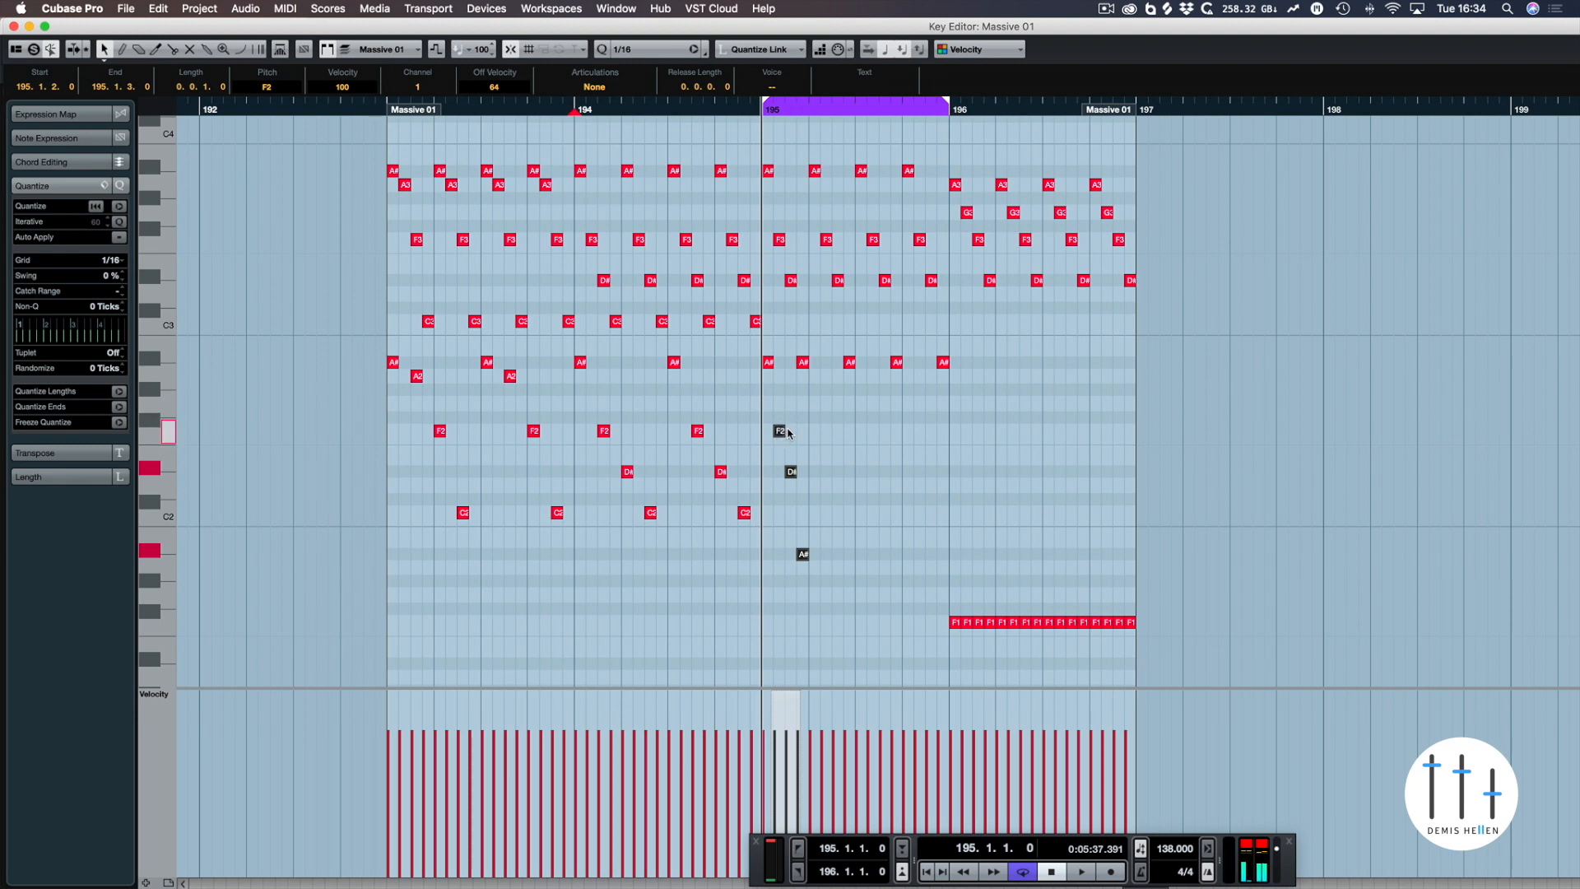
pyautogui.moveTo(789, 434); pyautogui.dragTo(797, 572)
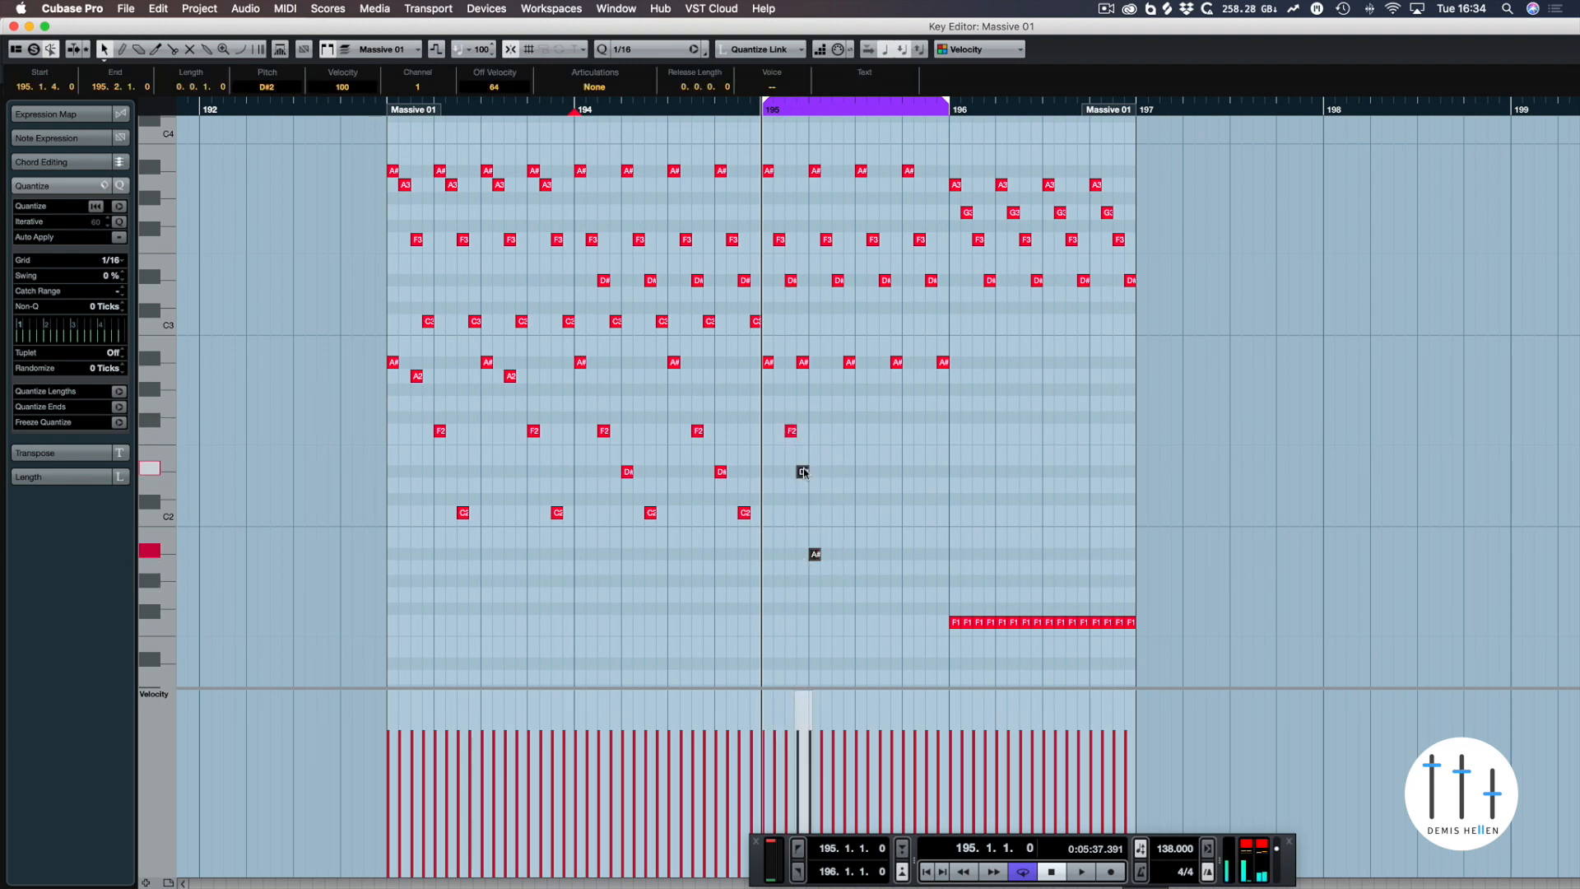
pyautogui.moveTo(817, 470); pyautogui.dragTo(828, 470)
pyautogui.click(828, 554)
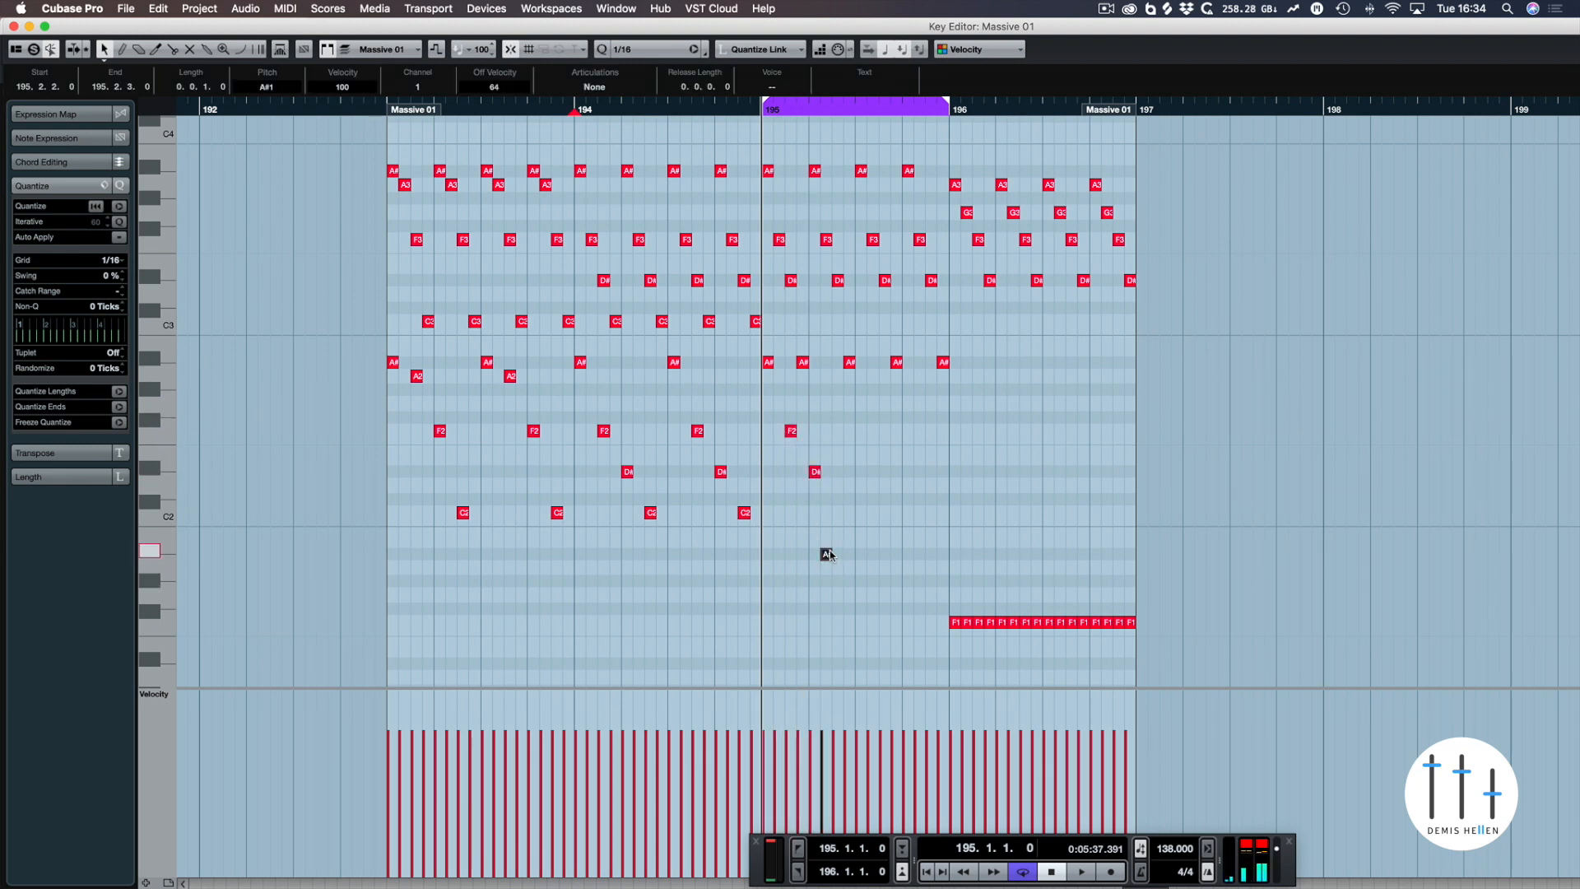
pyautogui.moveTo(834, 556); pyautogui.dragTo(845, 555)
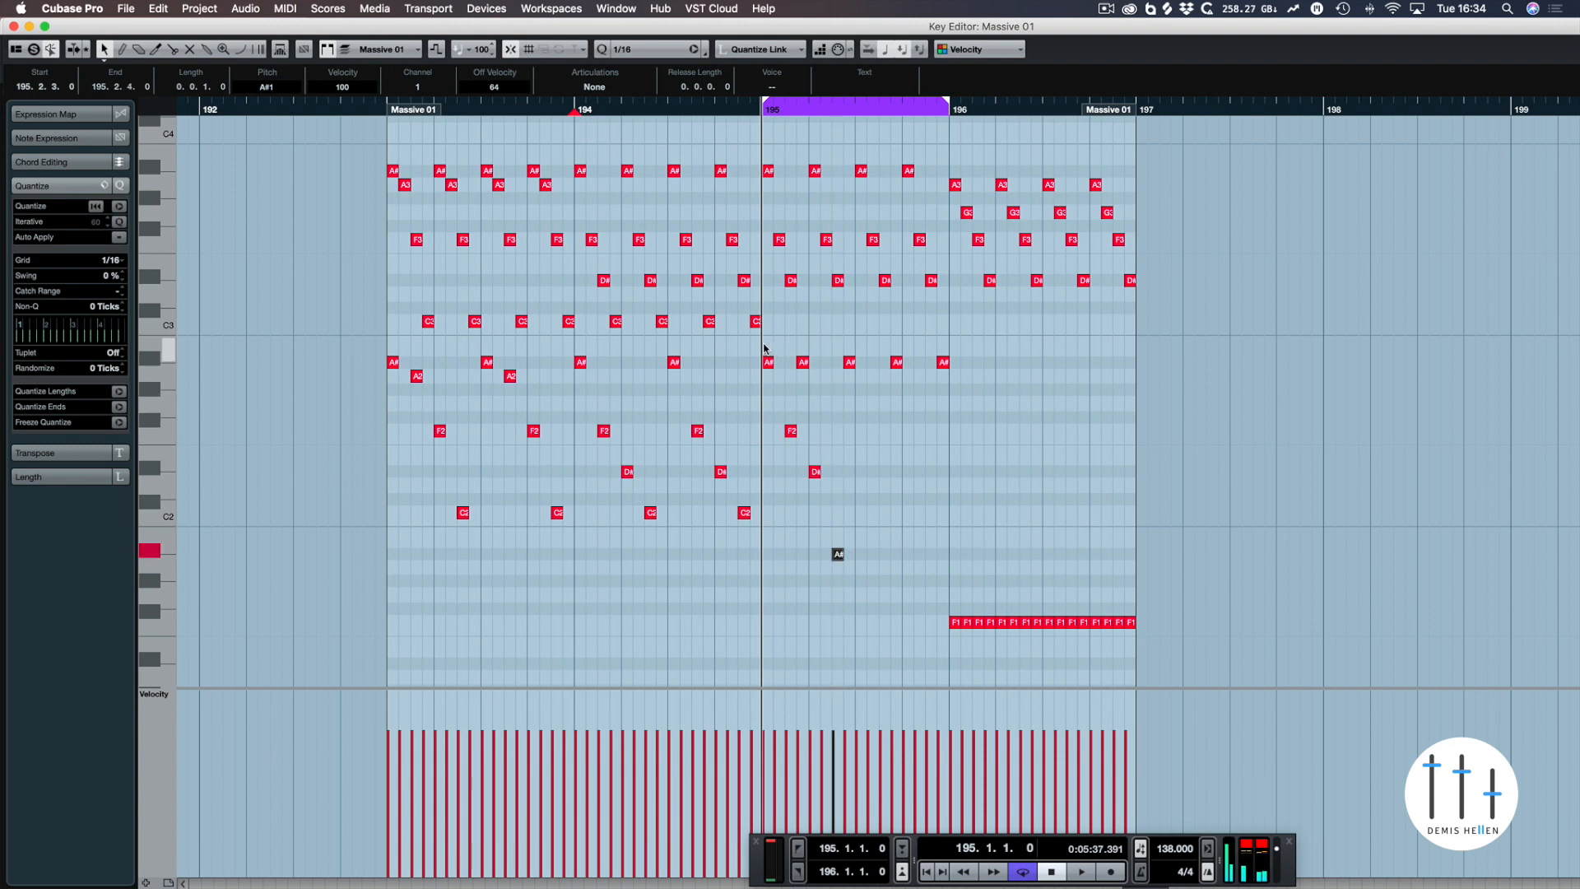
# - Duplicate the spaced low figure of bar 195 so the copy starts on beat 3, and play the loop
pyautogui.moveTo(764, 344); pyautogui.dragTo(859, 569)
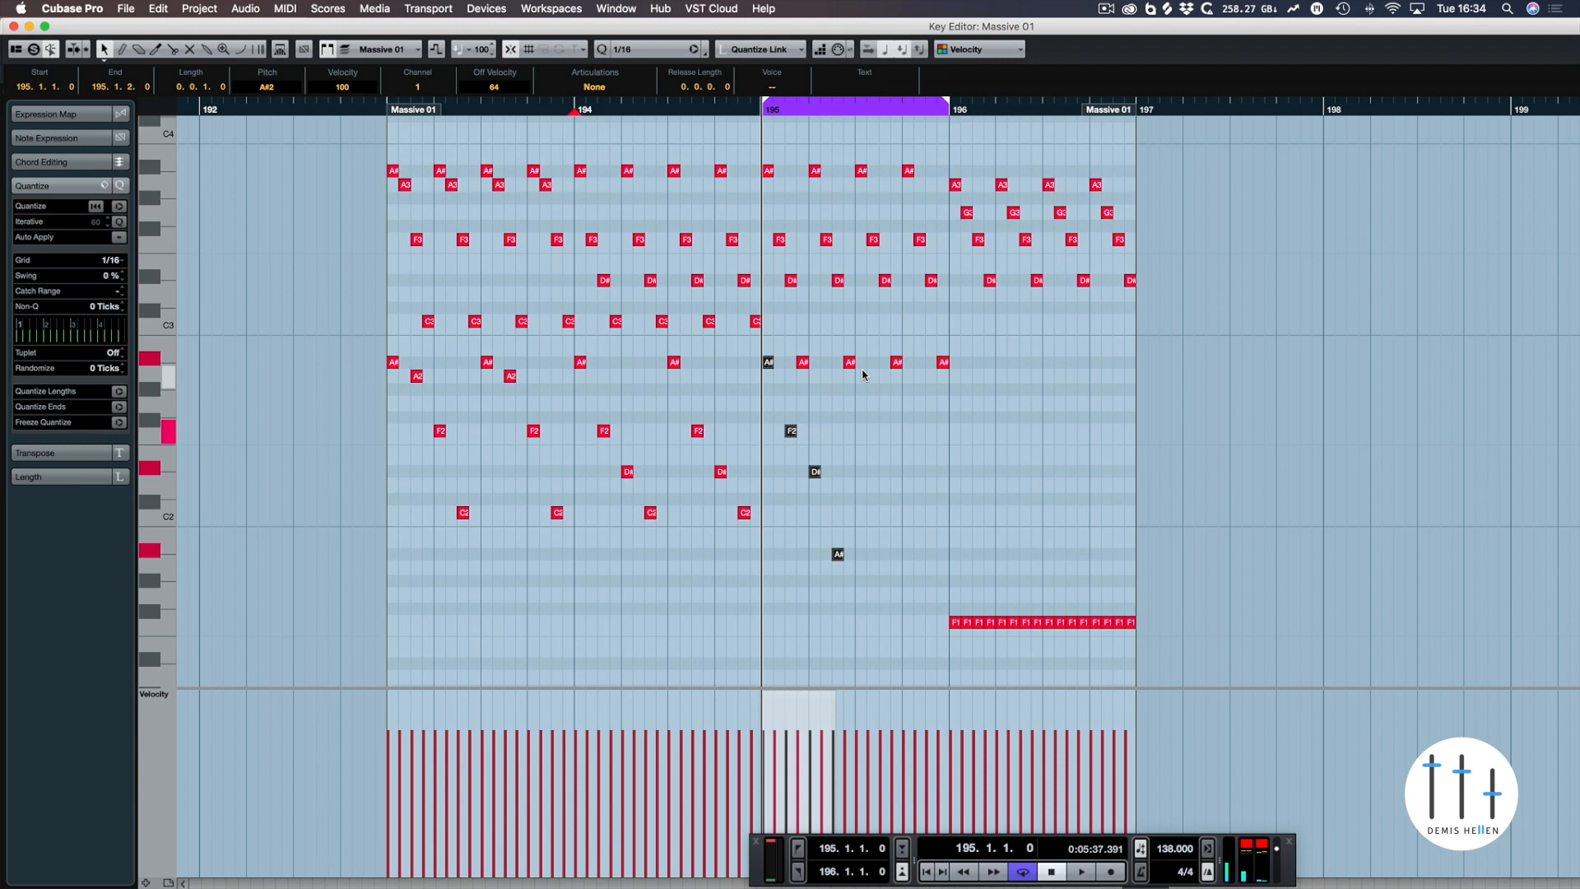
pyautogui.click(788, 370)
pyautogui.click(770, 364)
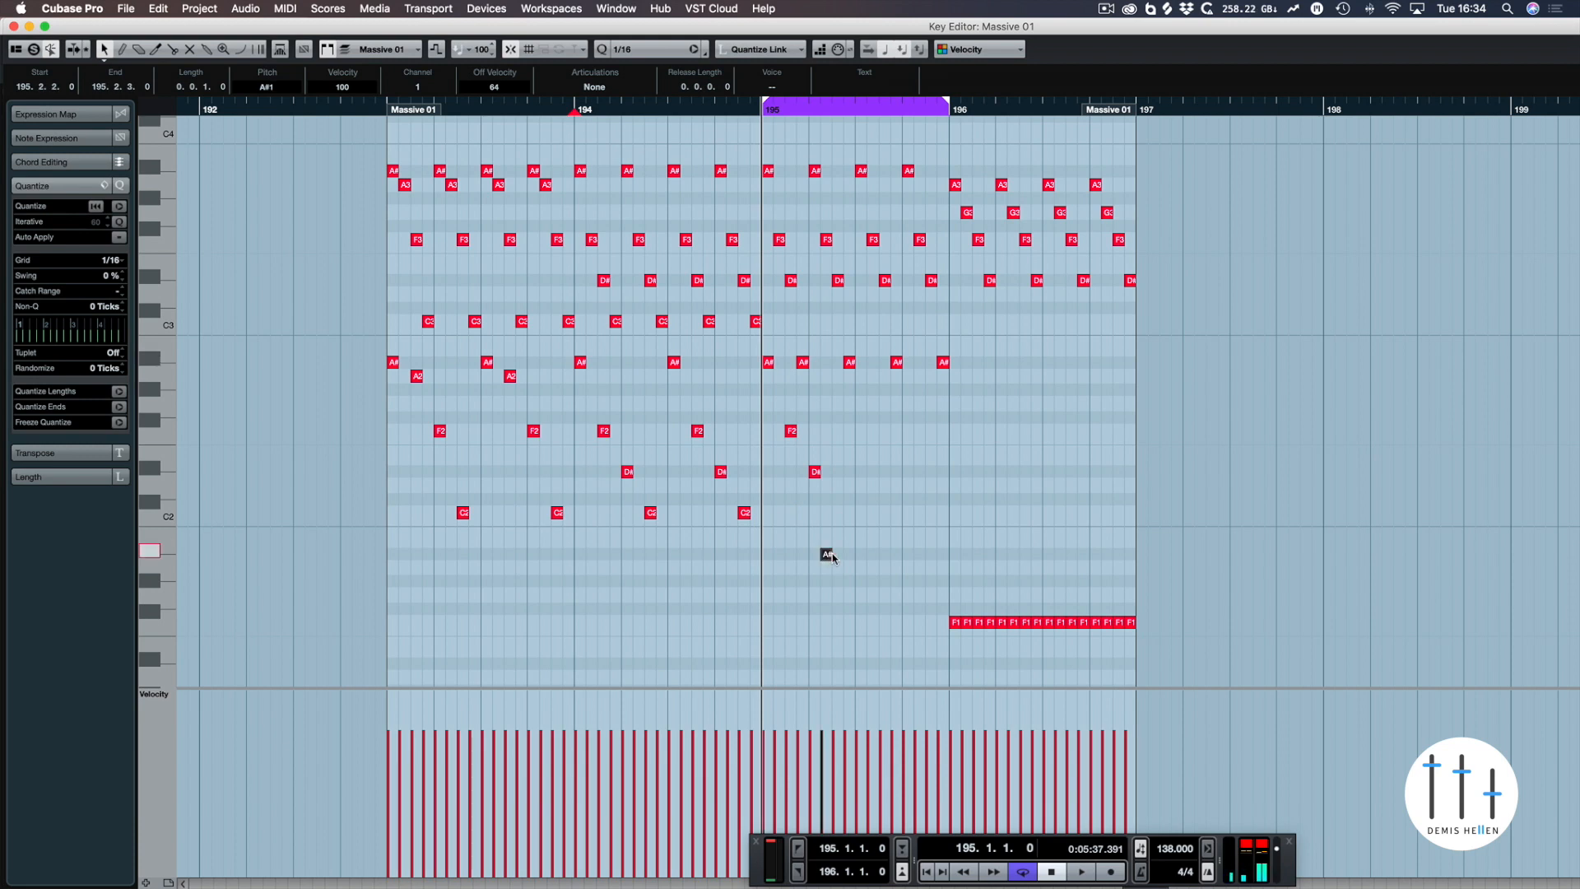
pyautogui.moveTo(845, 580); pyautogui.dragTo(862, 367)
pyautogui.keyDown('shift'); pyautogui.click(768, 365); pyautogui.keyUp('shift')
pyautogui.press('space')
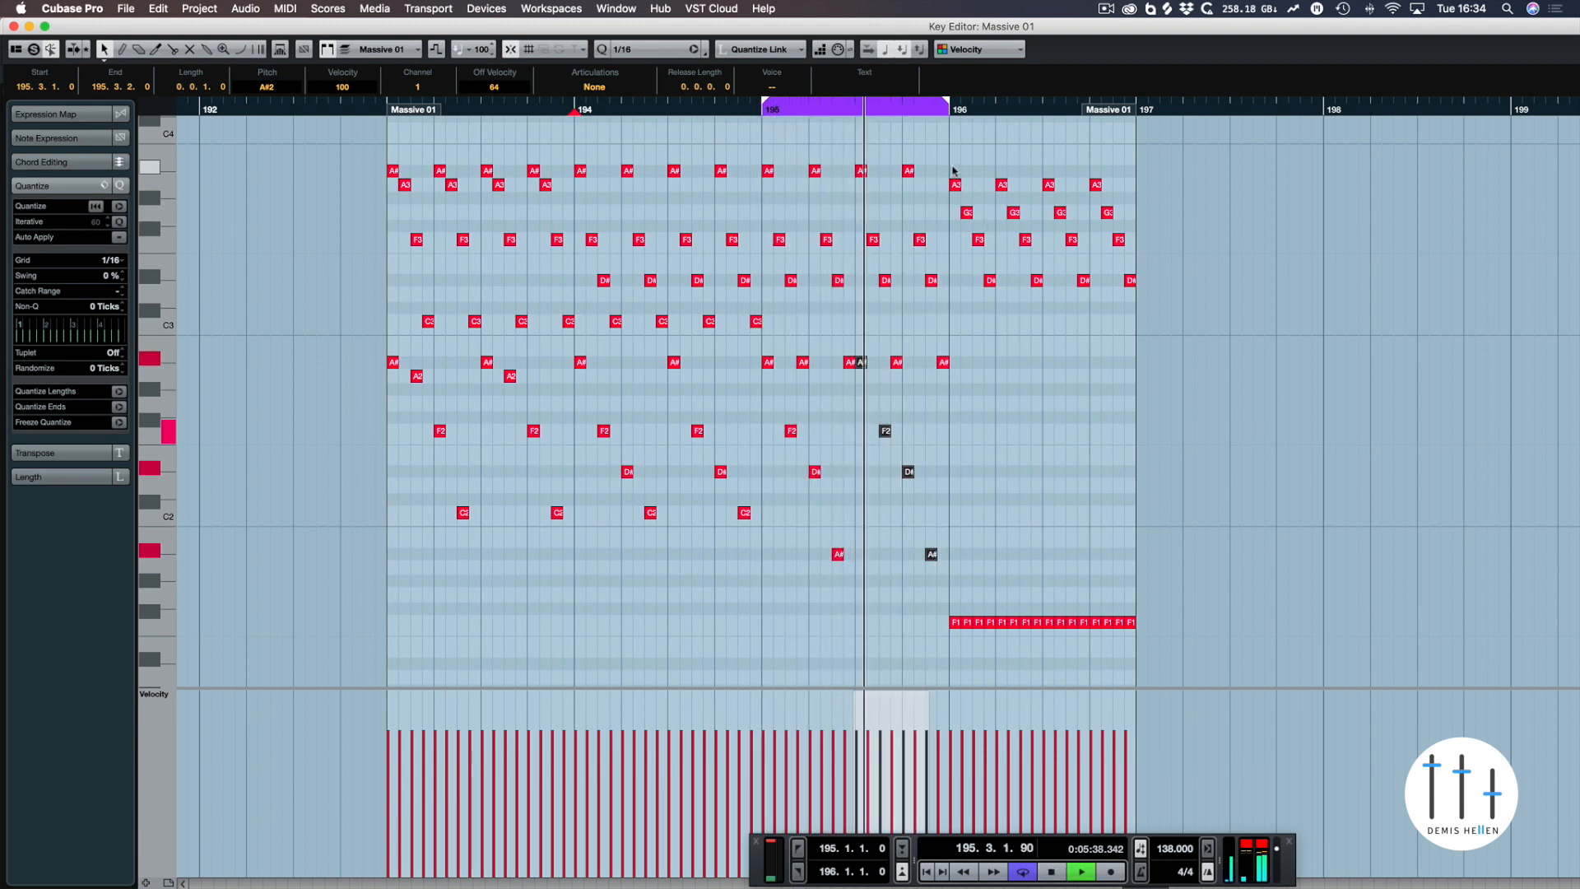
# - Move the loop to bar 196 and copy its first four-note figure one octave lower as A2, G2, F2, D#2
pyautogui.moveTo(997, 299); pyautogui.dragTo(955, 163)
pyautogui.press('space')
pyautogui.moveTo(924, 109); pyautogui.dragTo(1103, 109)
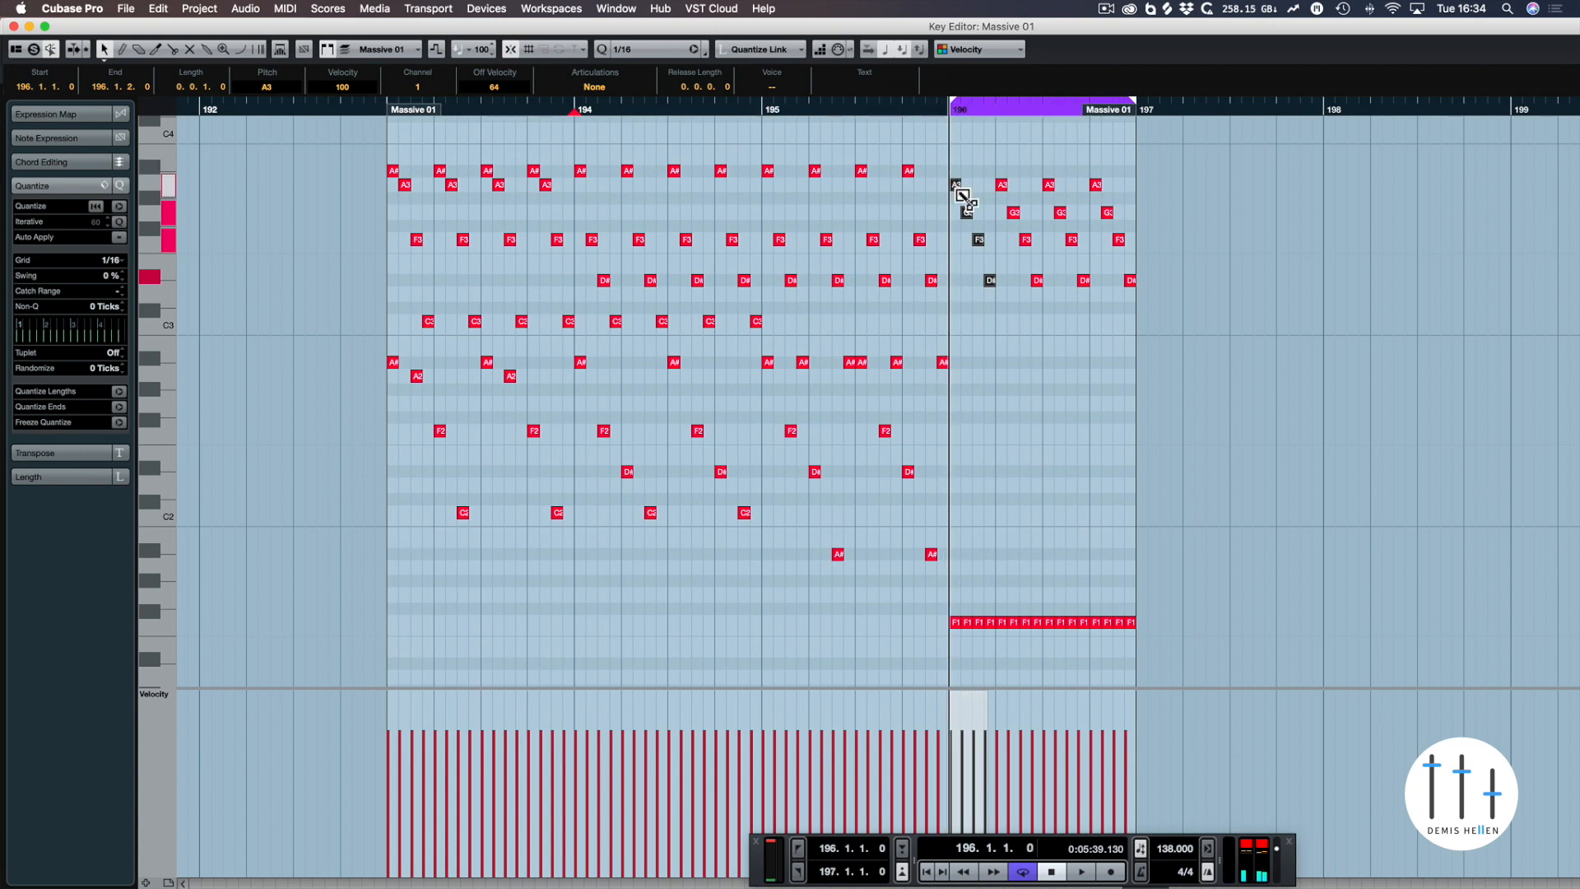
pyautogui.moveTo(958, 191); pyautogui.dragTo(969, 370)
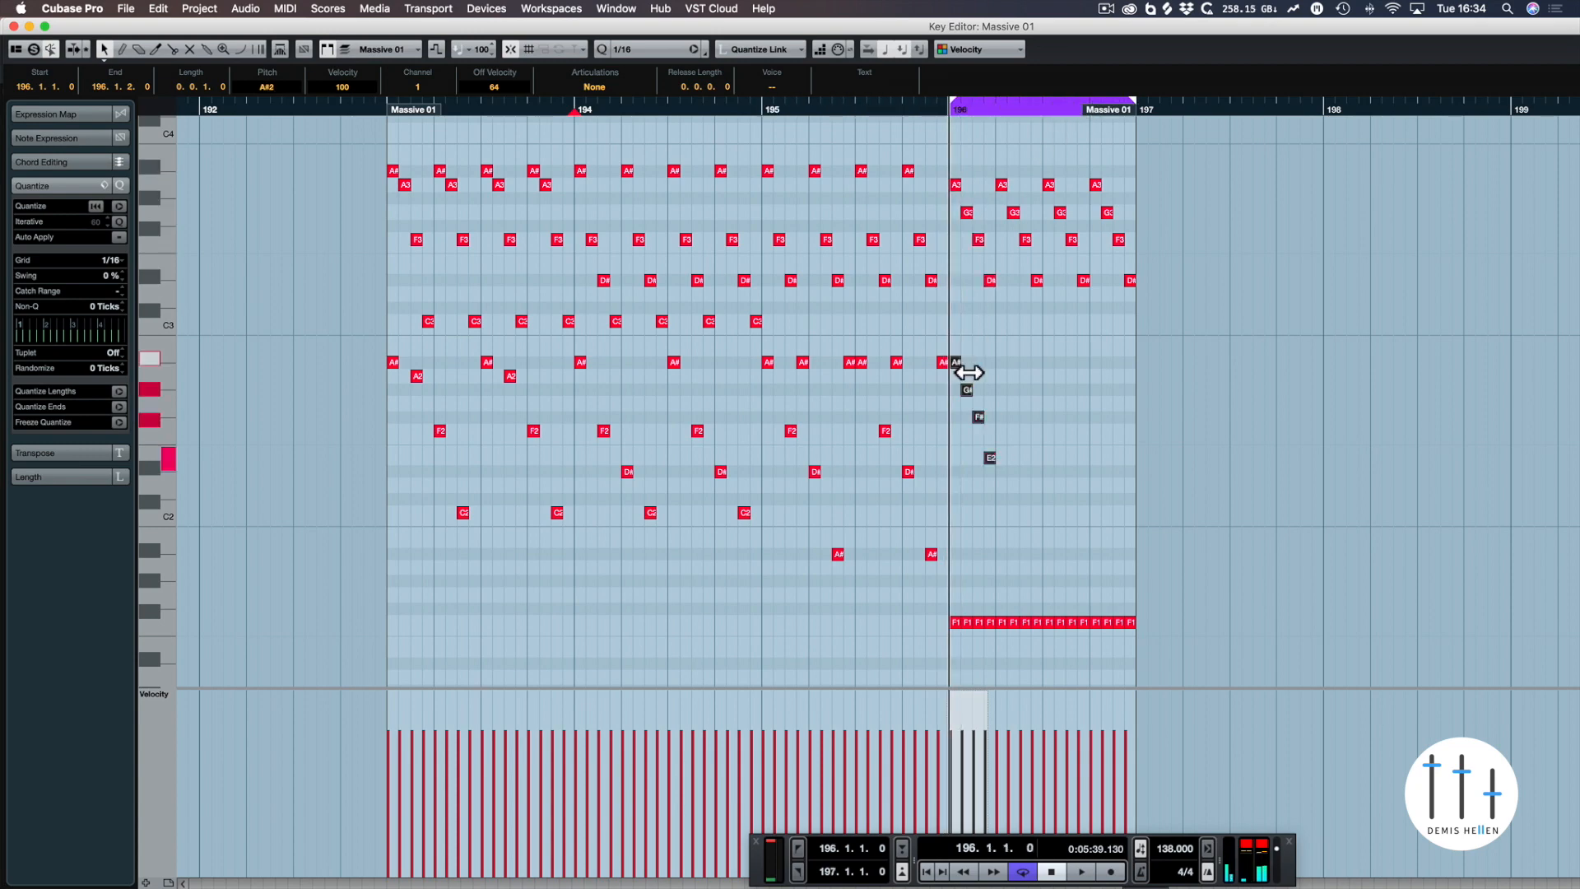
pyautogui.scroll(-5, 966, 366)
pyautogui.press('Down')
pyautogui.moveTo(1027, 169); pyautogui.dragTo(1027, 76)
pyautogui.moveTo(1011, 251); pyautogui.dragTo(1011, 72)
# - Spread the low G2, F2 and D#2 notes of bar 196 so the figure plays one note every eighth
pyautogui.moveTo(1008, 493); pyautogui.dragTo(964, 579)
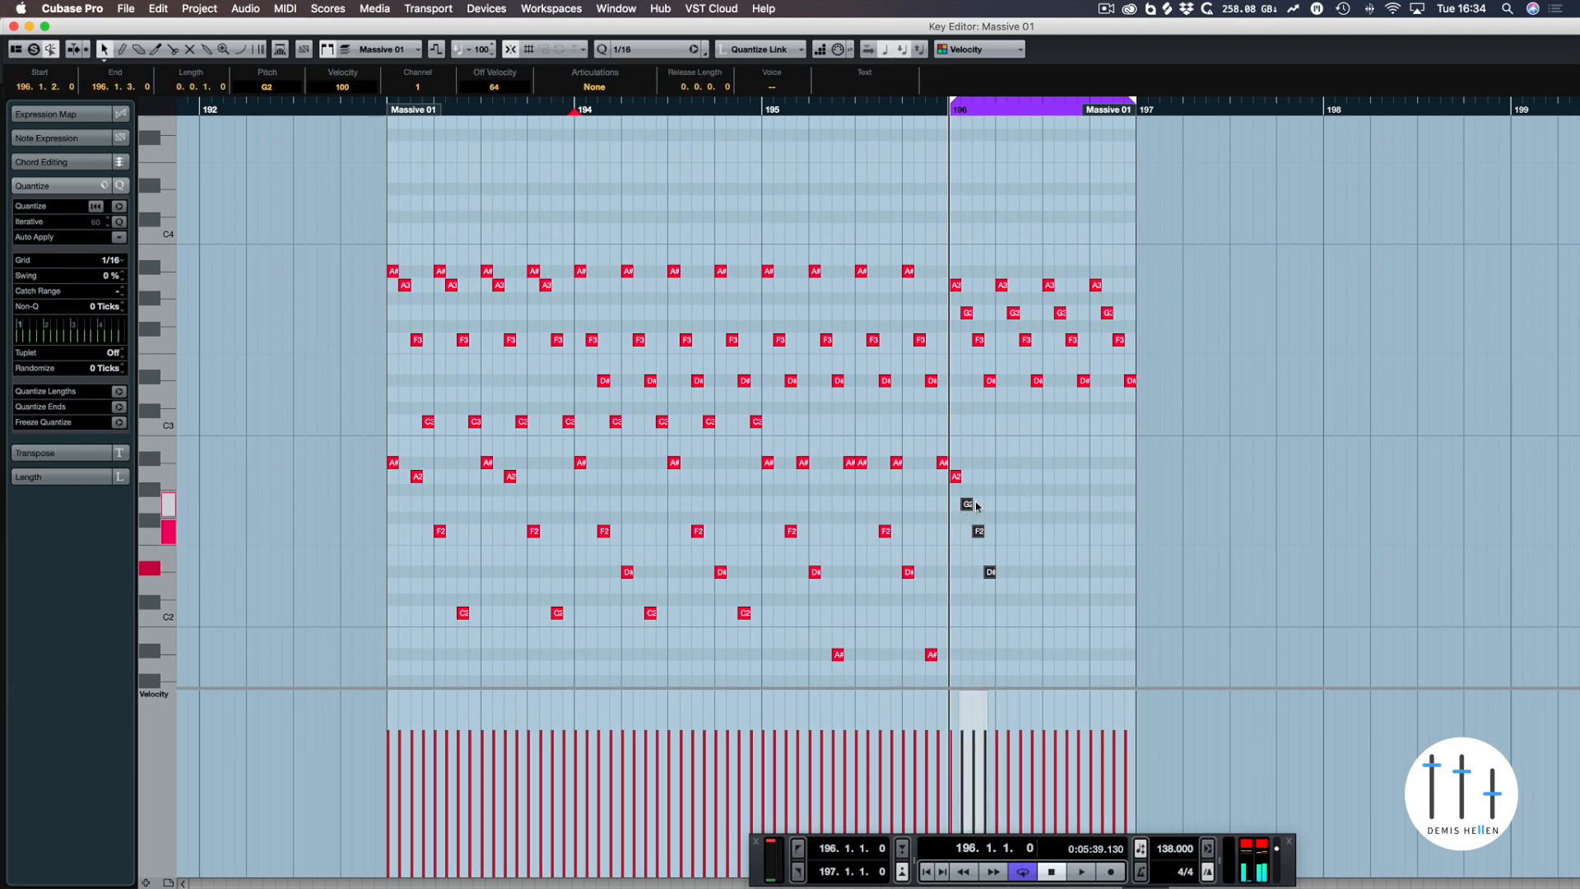
pyautogui.moveTo(972, 505); pyautogui.dragTo(984, 587)
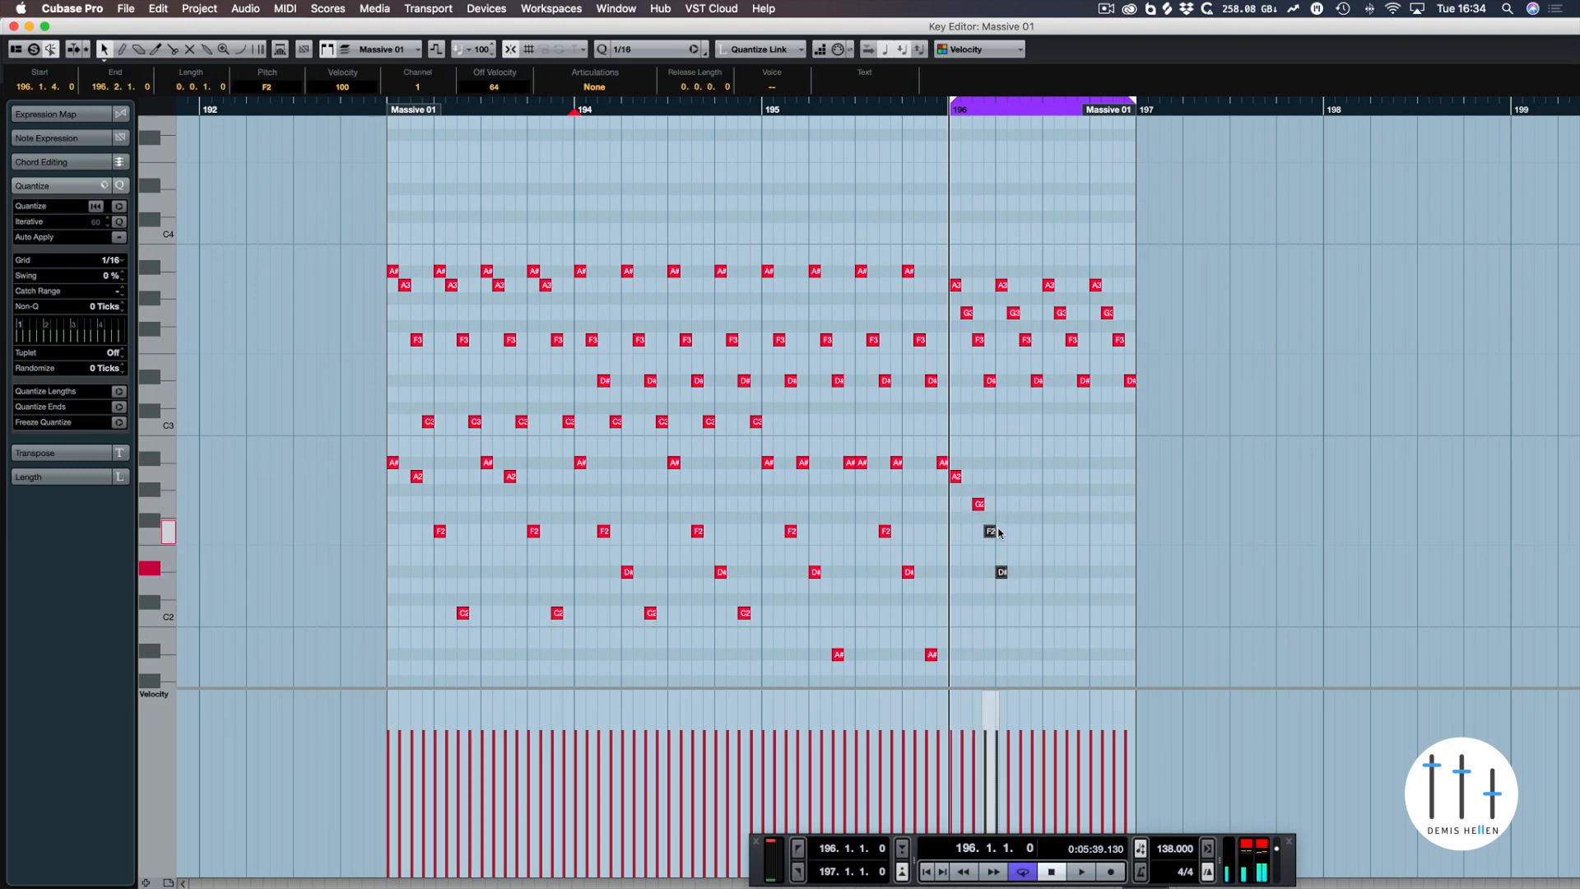
pyautogui.click(1022, 561)
pyautogui.moveTo(999, 533); pyautogui.dragTo(1028, 568)
pyautogui.click(1058, 463)
# - Duplicate the spaced low figure of bar 196 so the copy starts on beat 3, and play the loop
pyautogui.moveTo(1058, 463); pyautogui.dragTo(956, 594)
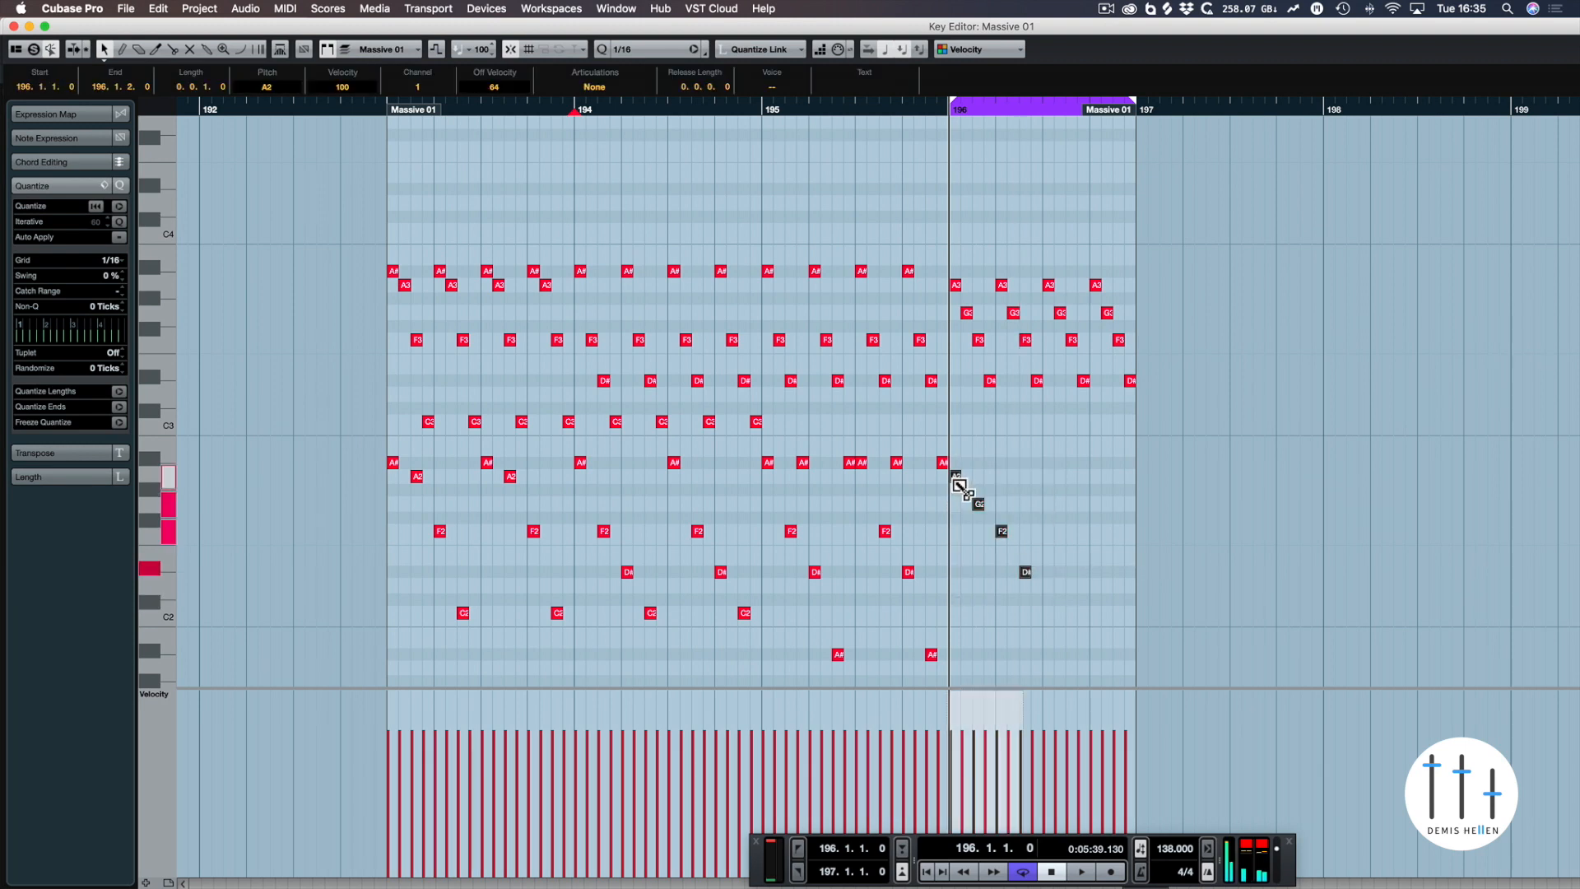
pyautogui.moveTo(956, 477); pyautogui.dragTo(1049, 479)
pyautogui.click(1023, 440)
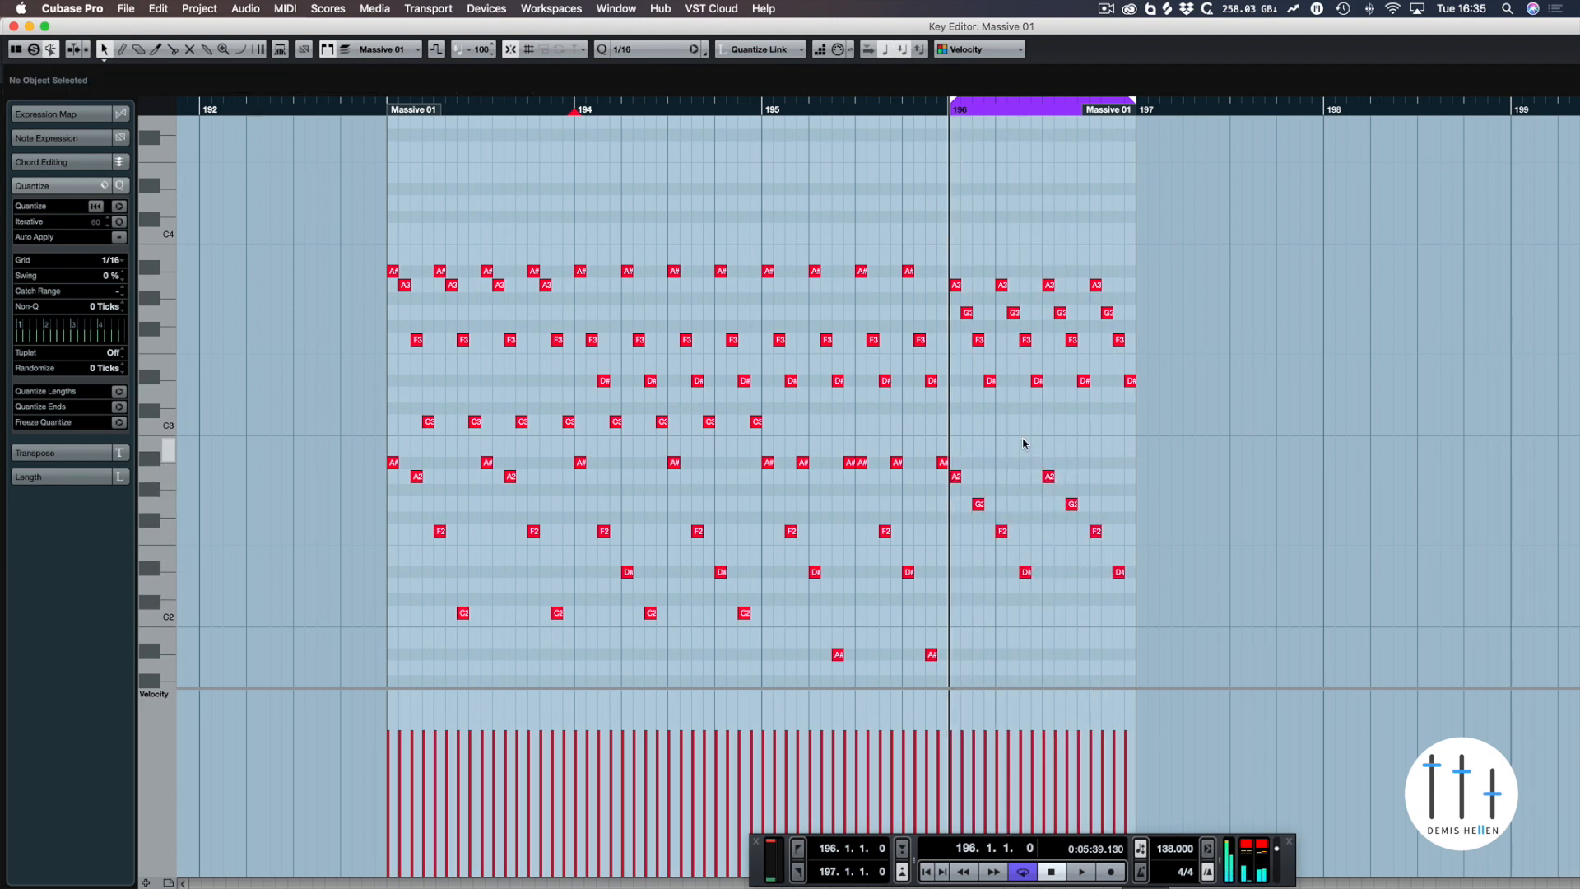
pyautogui.press('space')
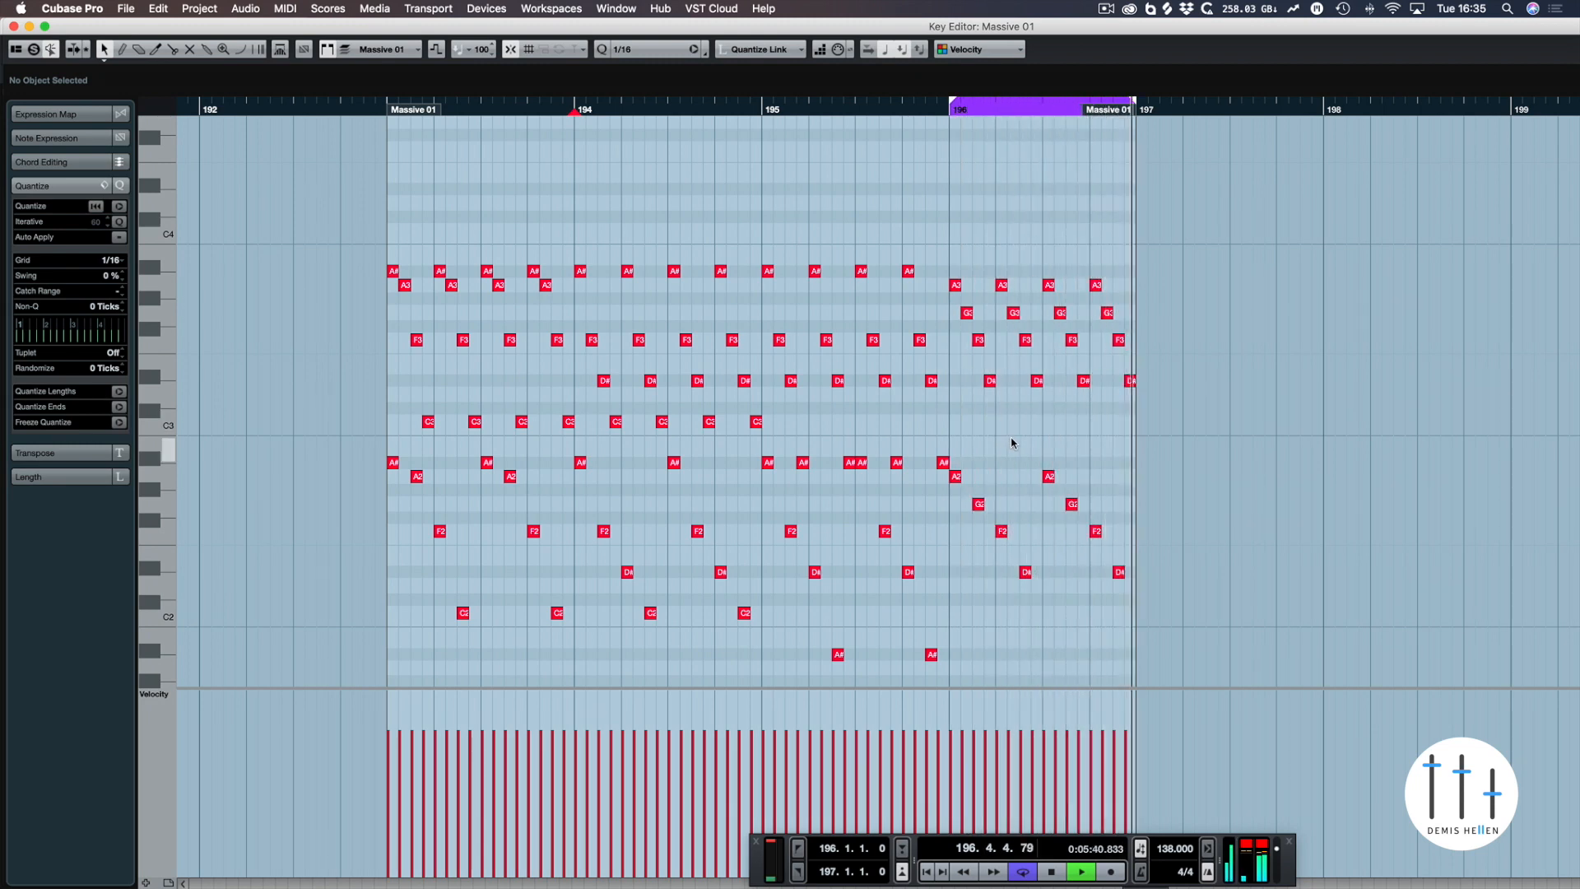
pyautogui.press('space')
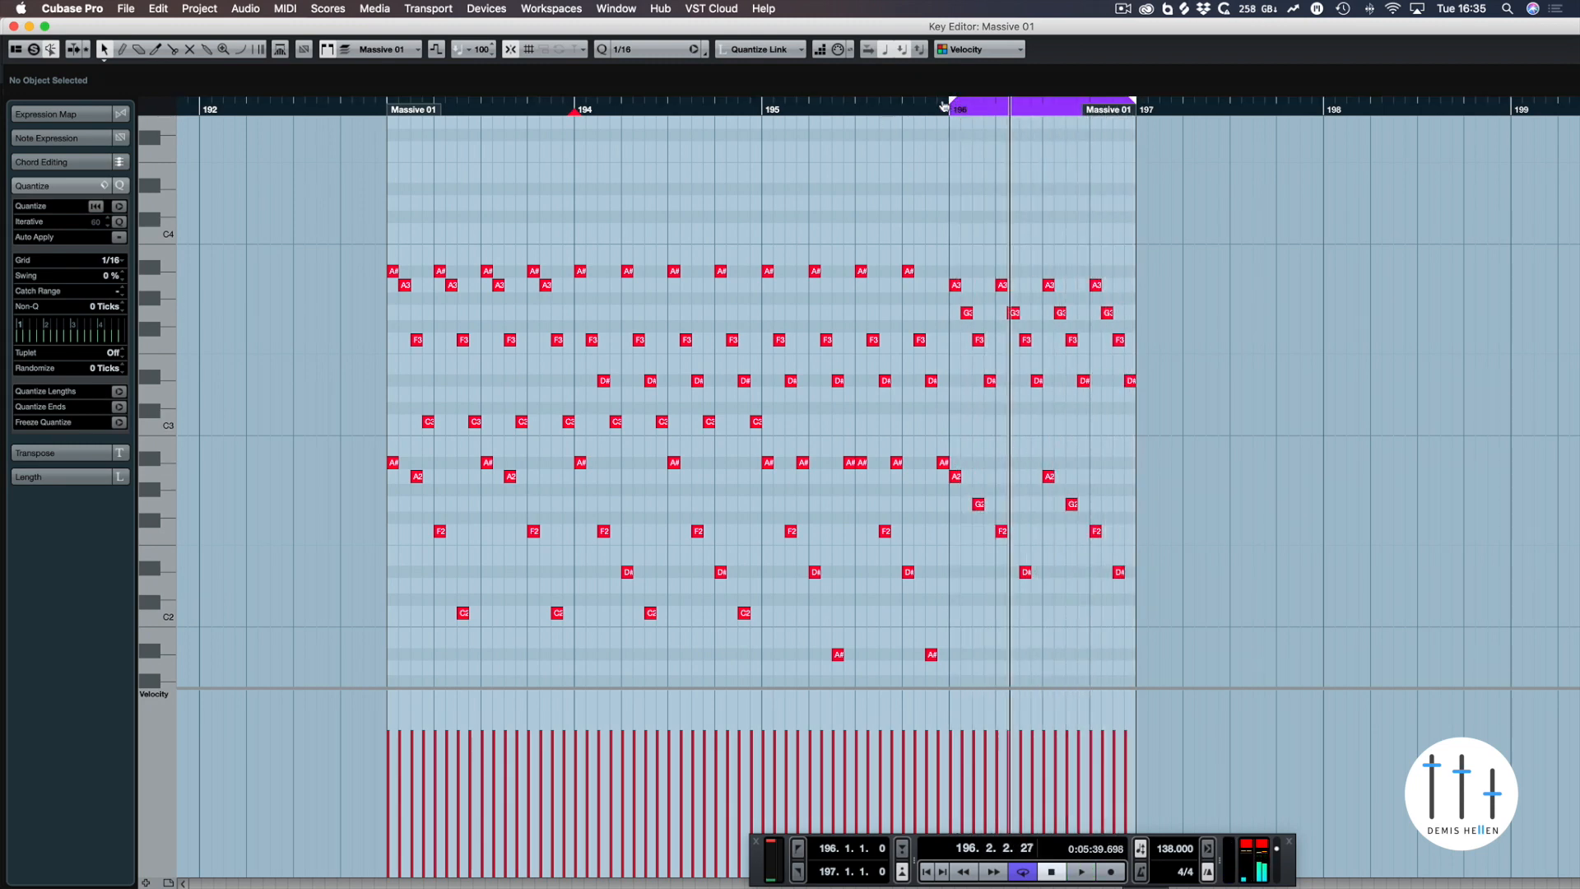
# - Extend the loop back to bar 193 so it covers the whole four-bar clip, and play it
pyautogui.moveTo(953, 106); pyautogui.dragTo(397, 111)
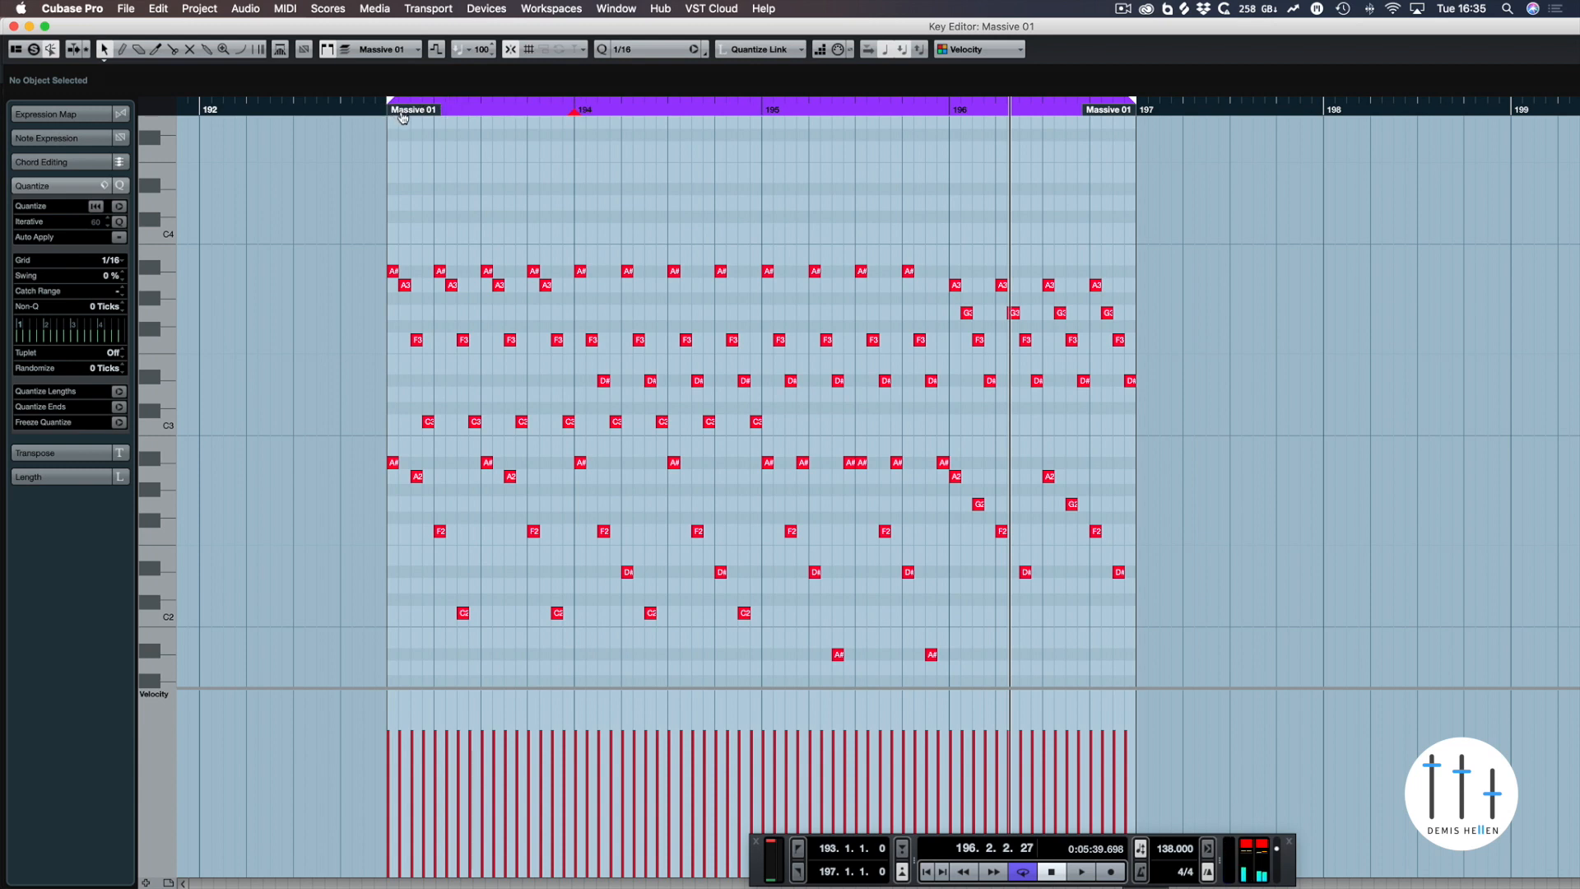
pyautogui.press('space')
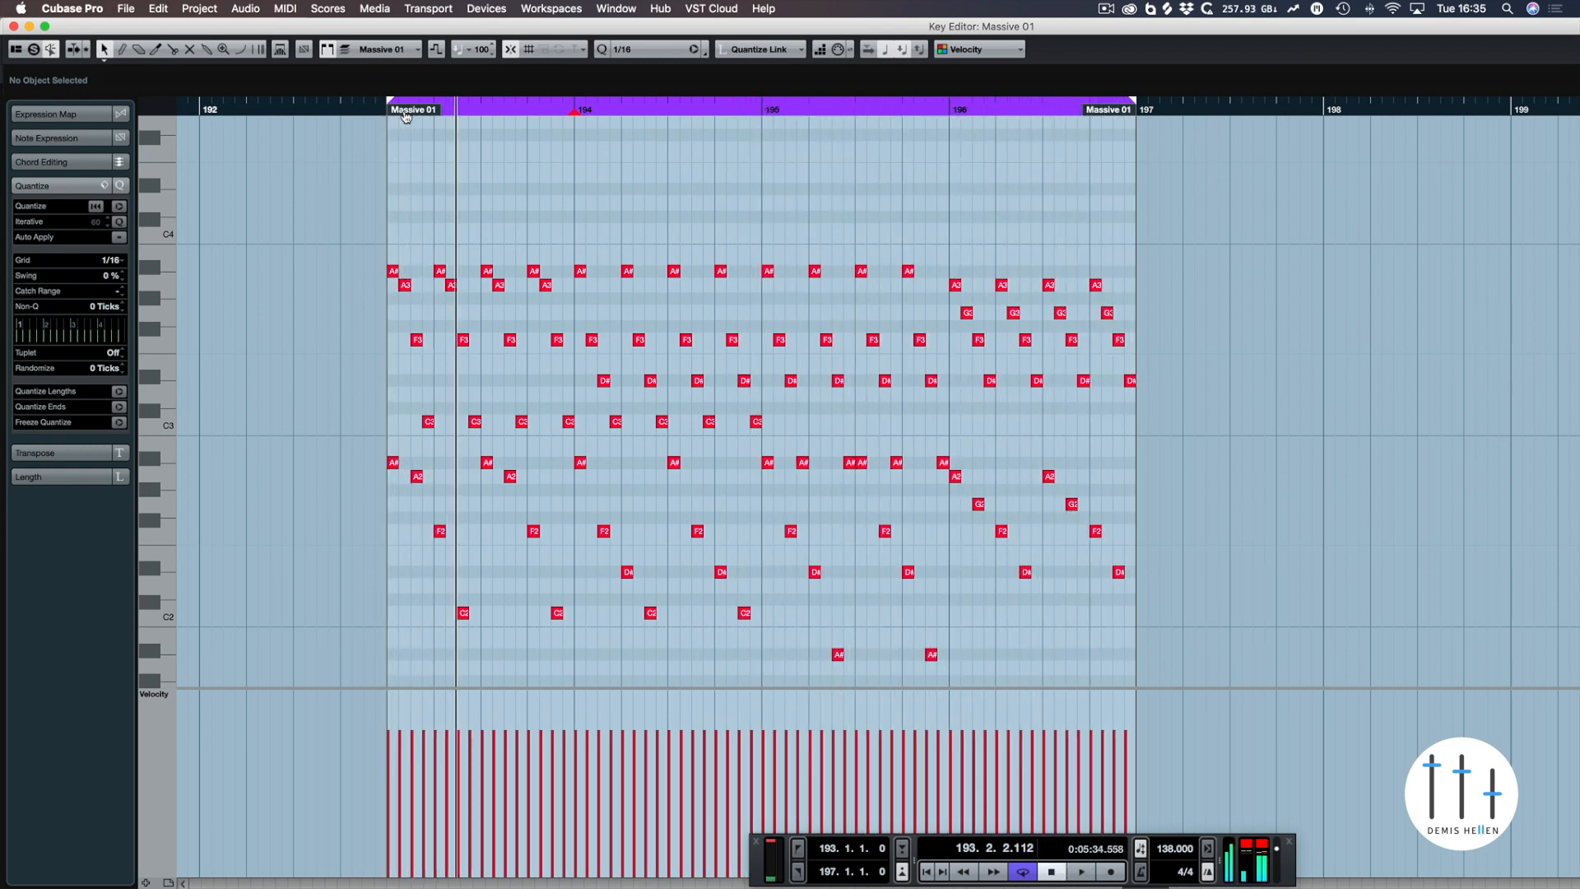
# - Try transposing all notes of the clip up one octave, and play the loop
pyautogui.press('super+a')
pyautogui.hotkey('shift', 'Up')
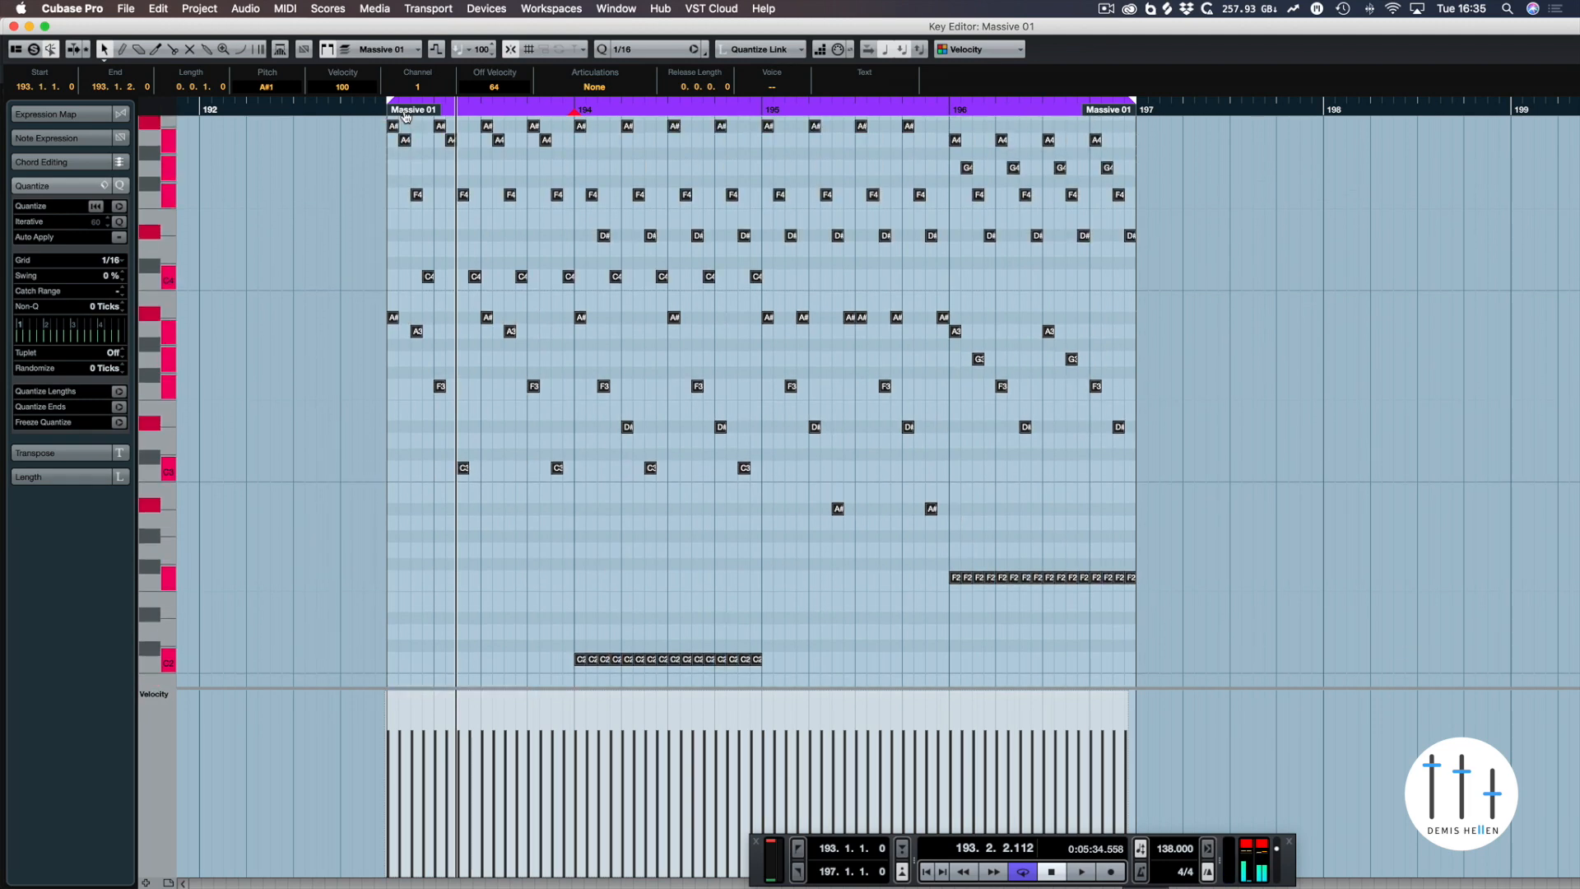
pyautogui.press('Return')
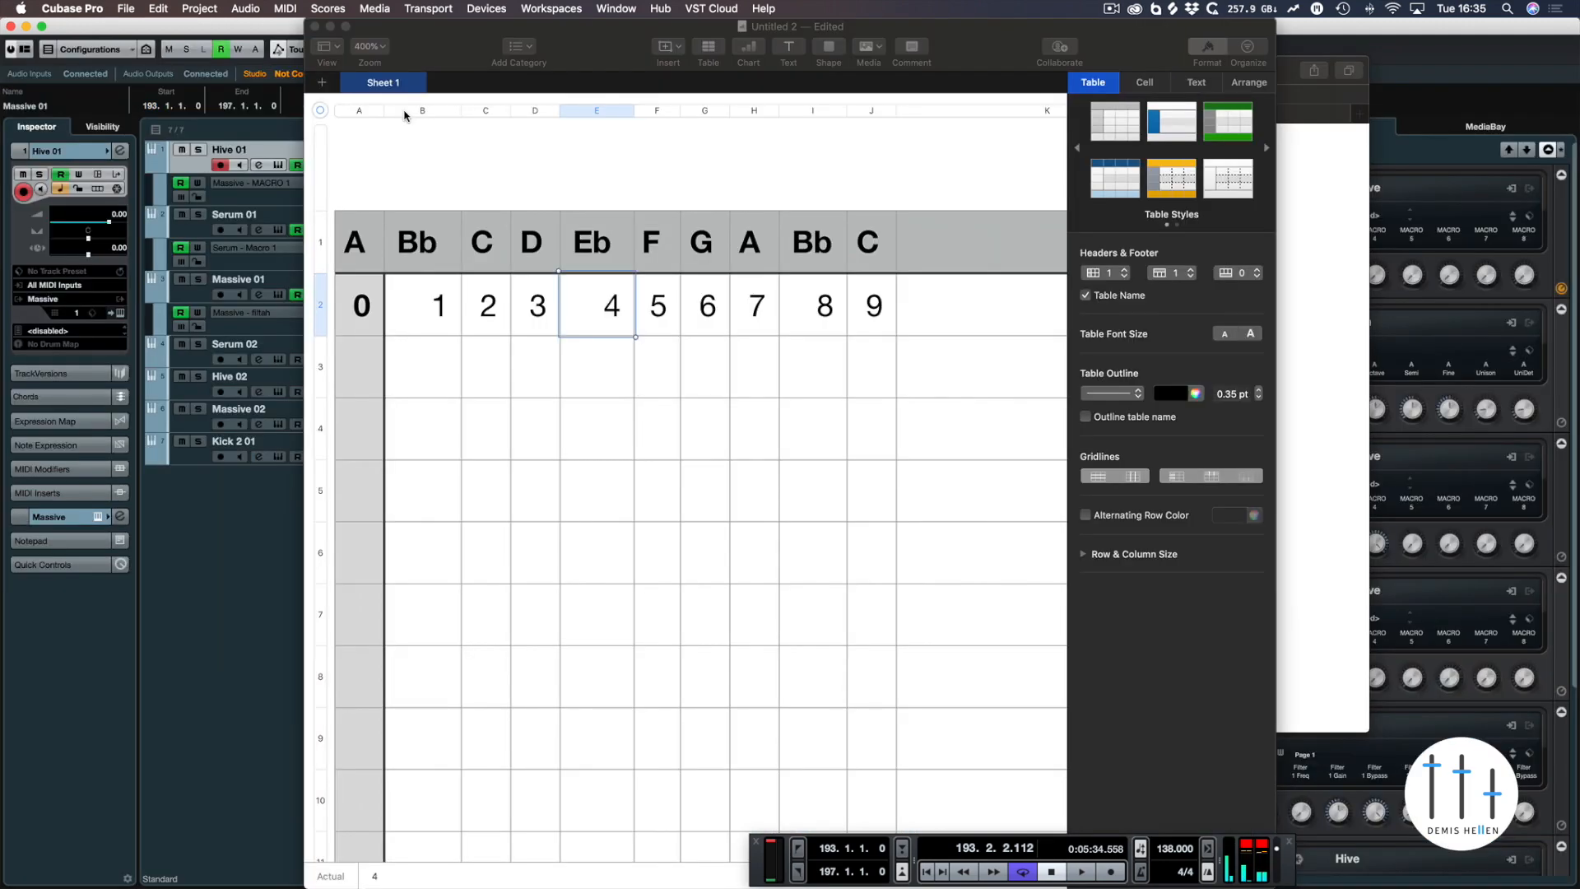
pyautogui.press('Return')
pyautogui.press('space')
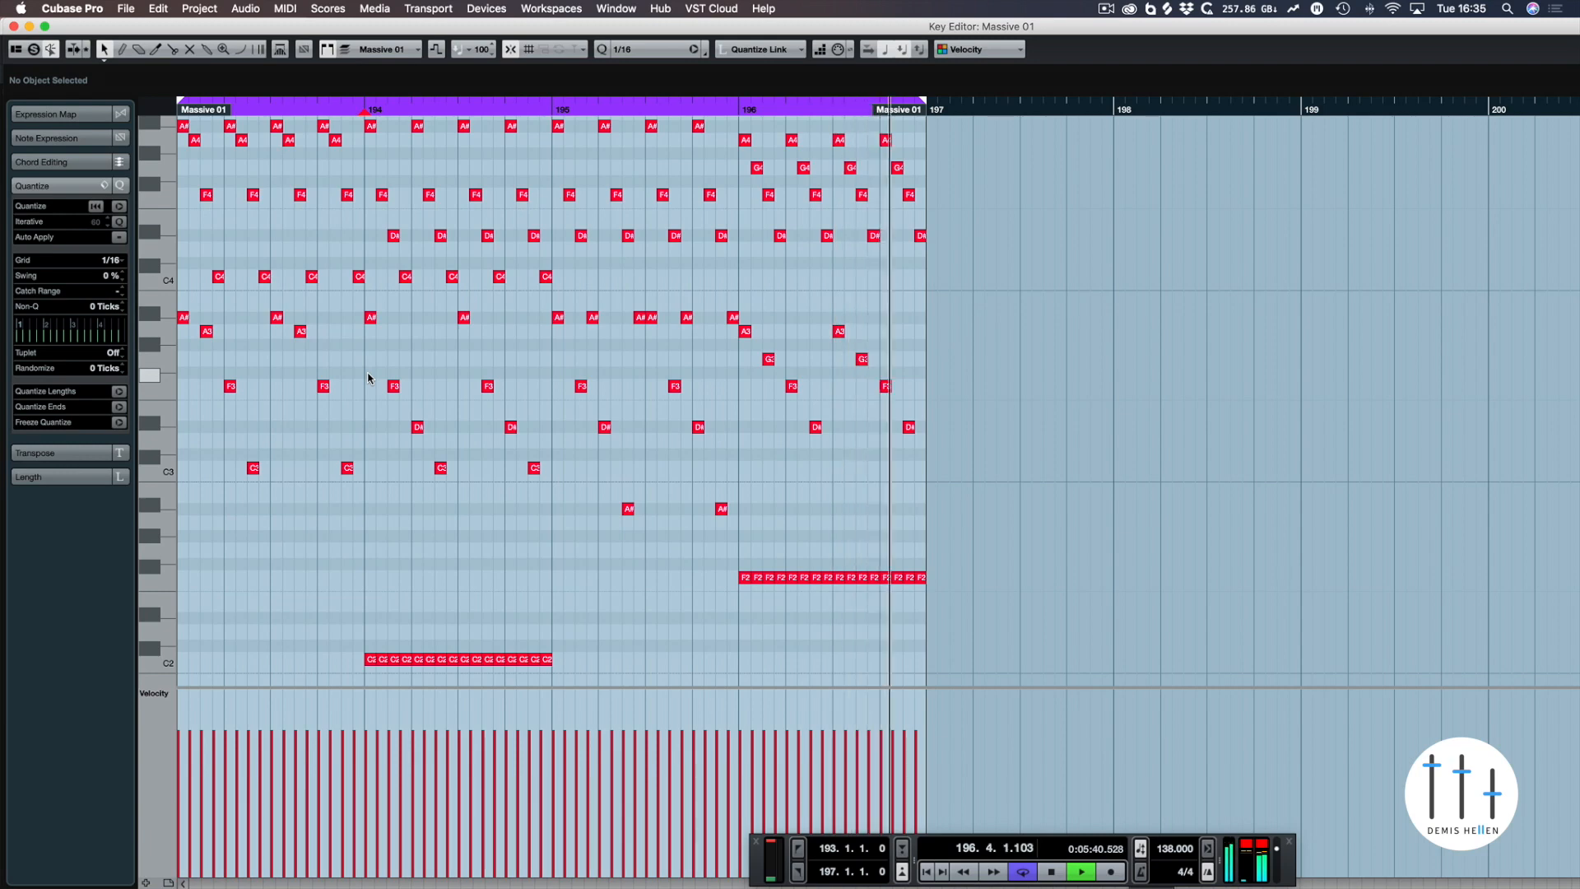
pyautogui.scroll(3, 371, 379)
pyautogui.scroll(-12, 574, 384)
pyautogui.scroll(10, 574, 385)
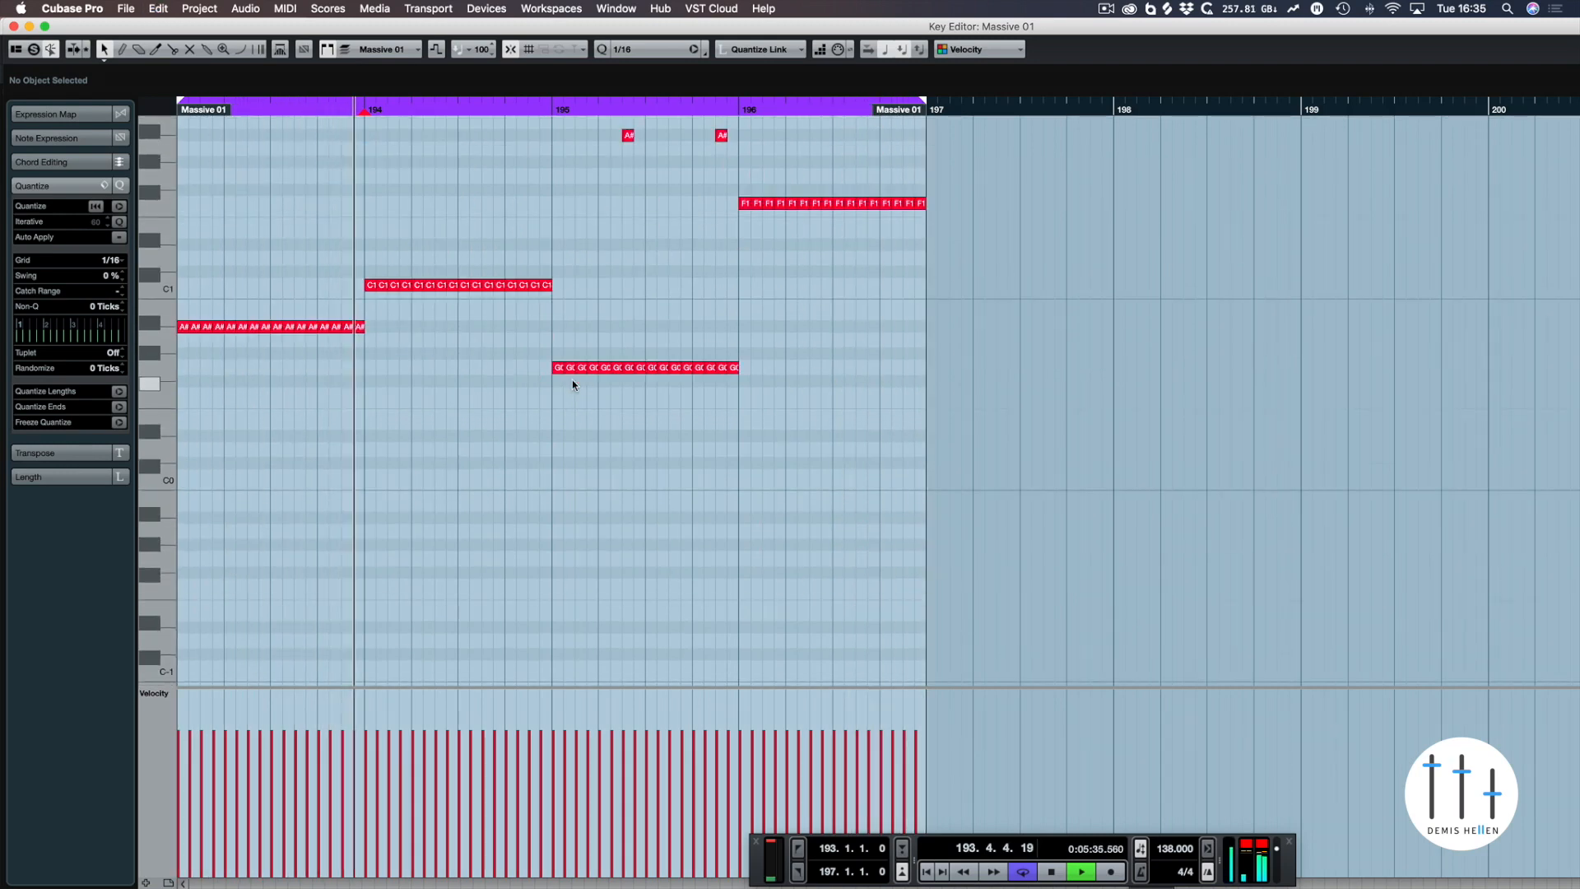
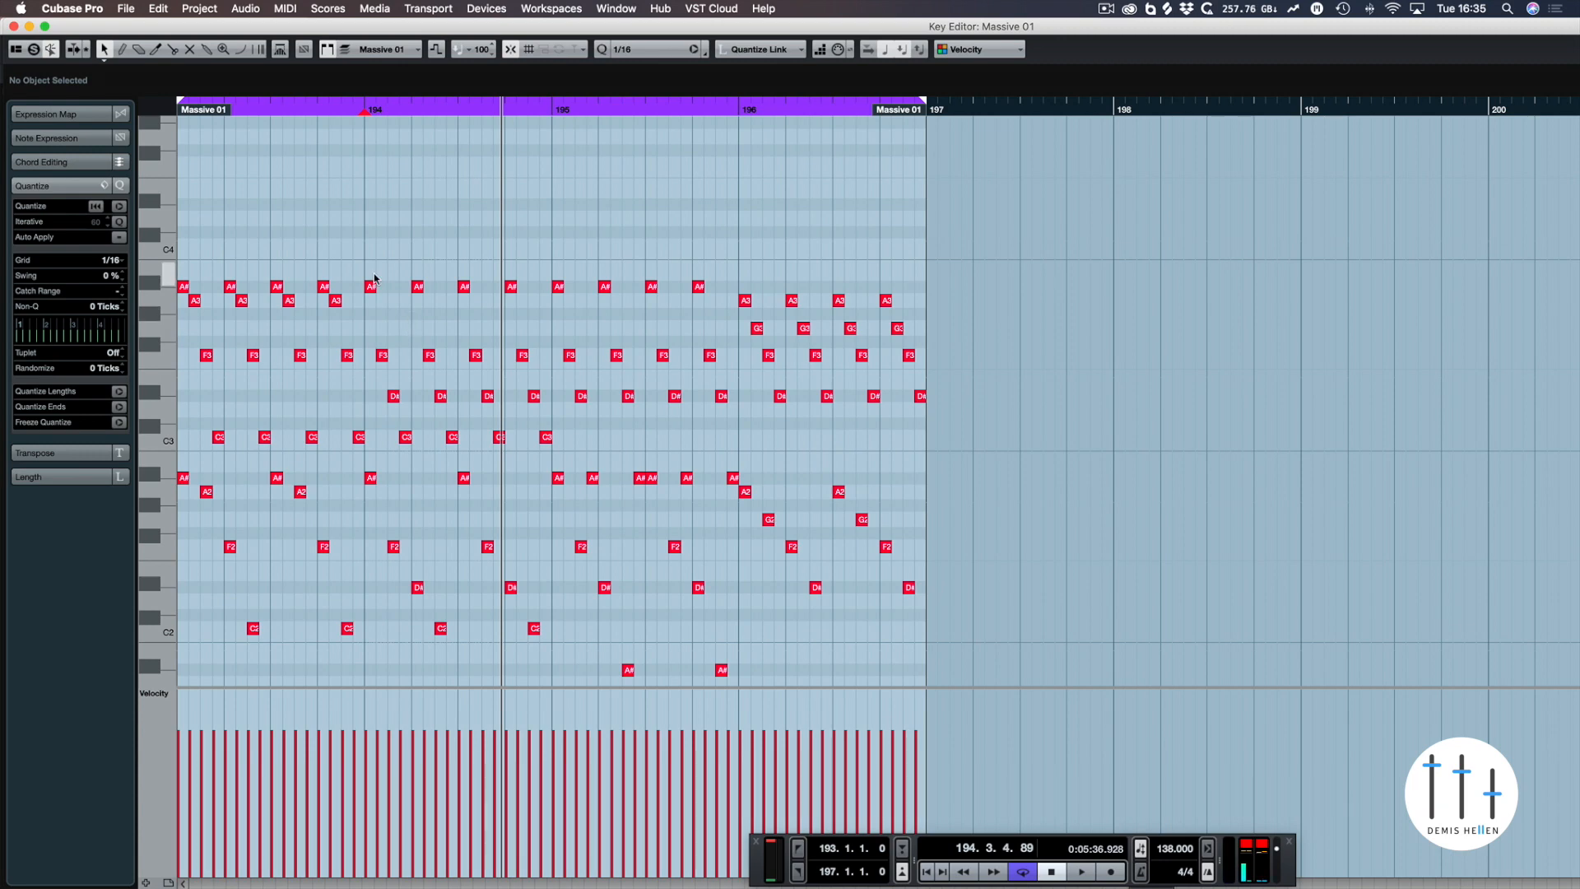
# - Duplicate the Massive 01 clip to bar 197, set the loop to the copy and open it for note editing
pyautogui.press('Return')
pyautogui.click(245, 563)
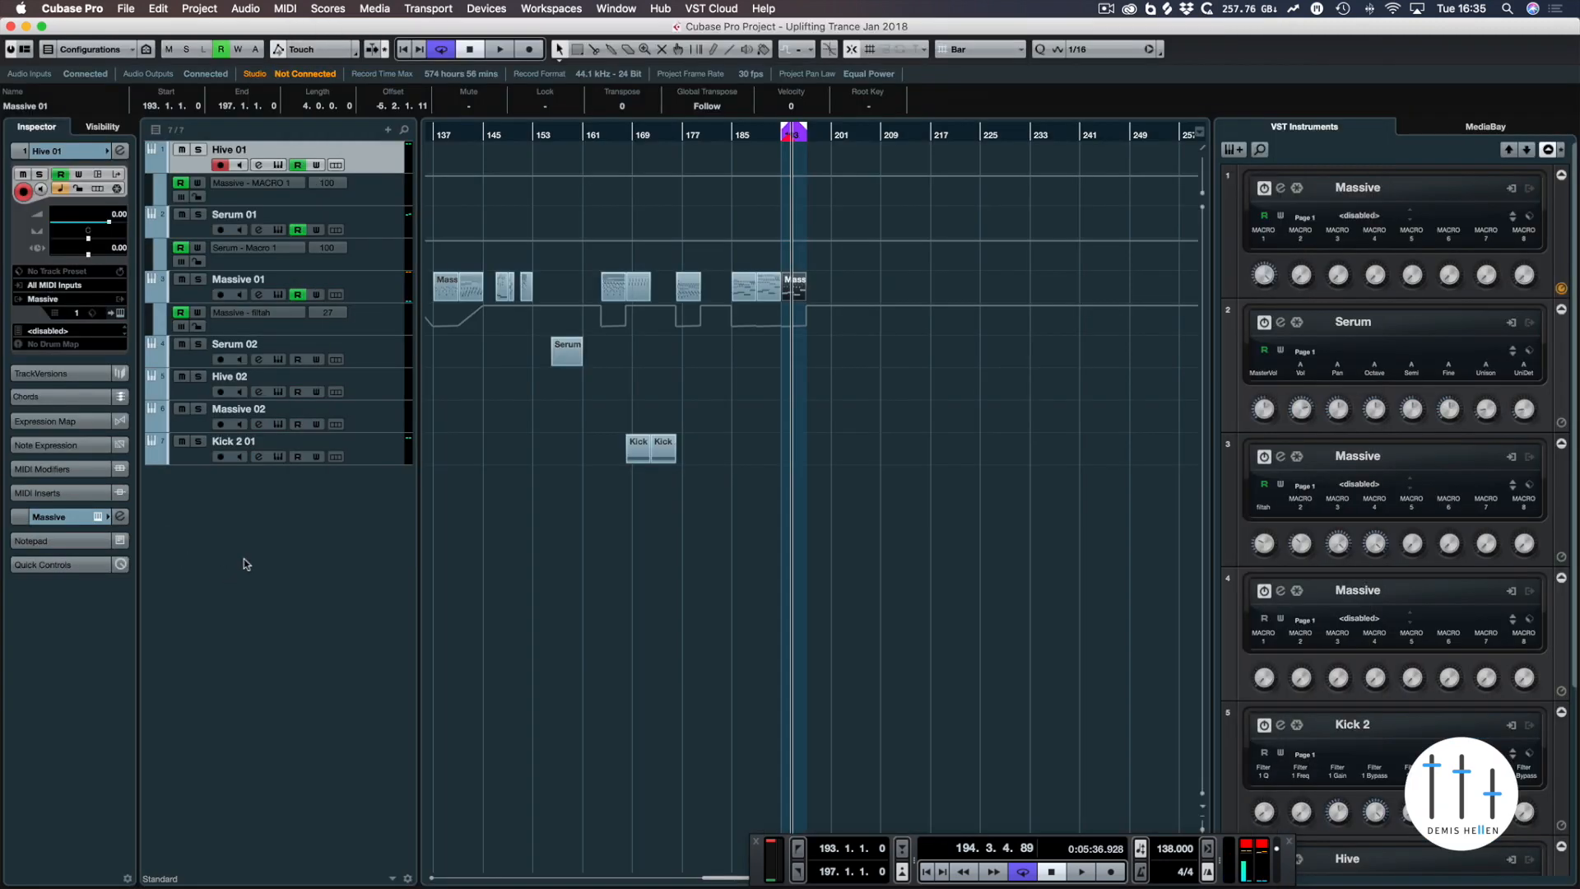
pyautogui.press('super+d')
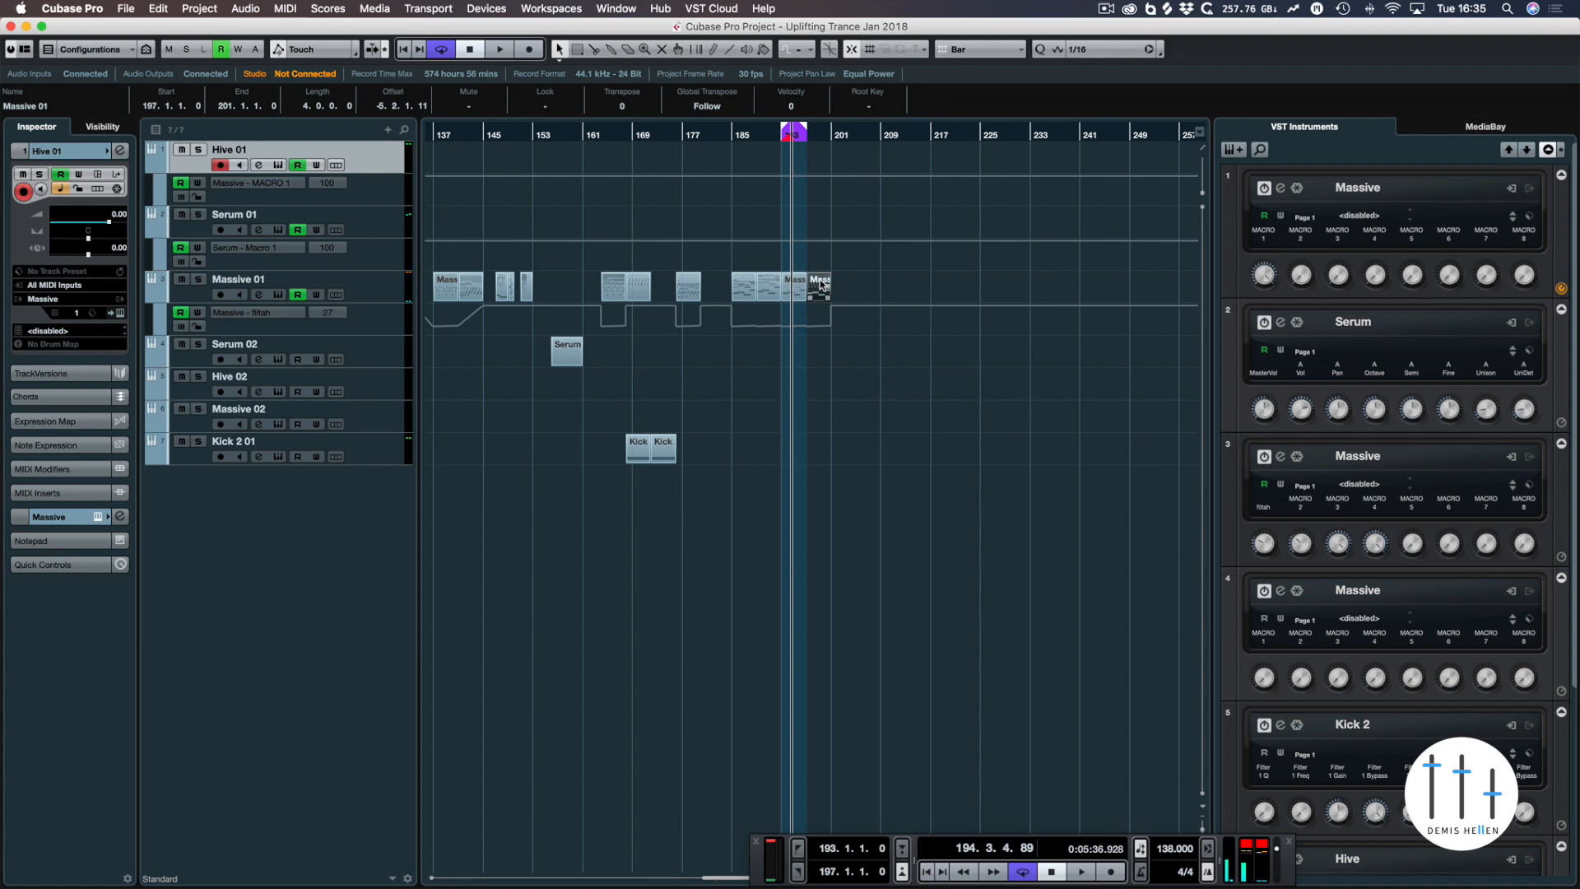
pyautogui.press('p')
pyautogui.press('Return')
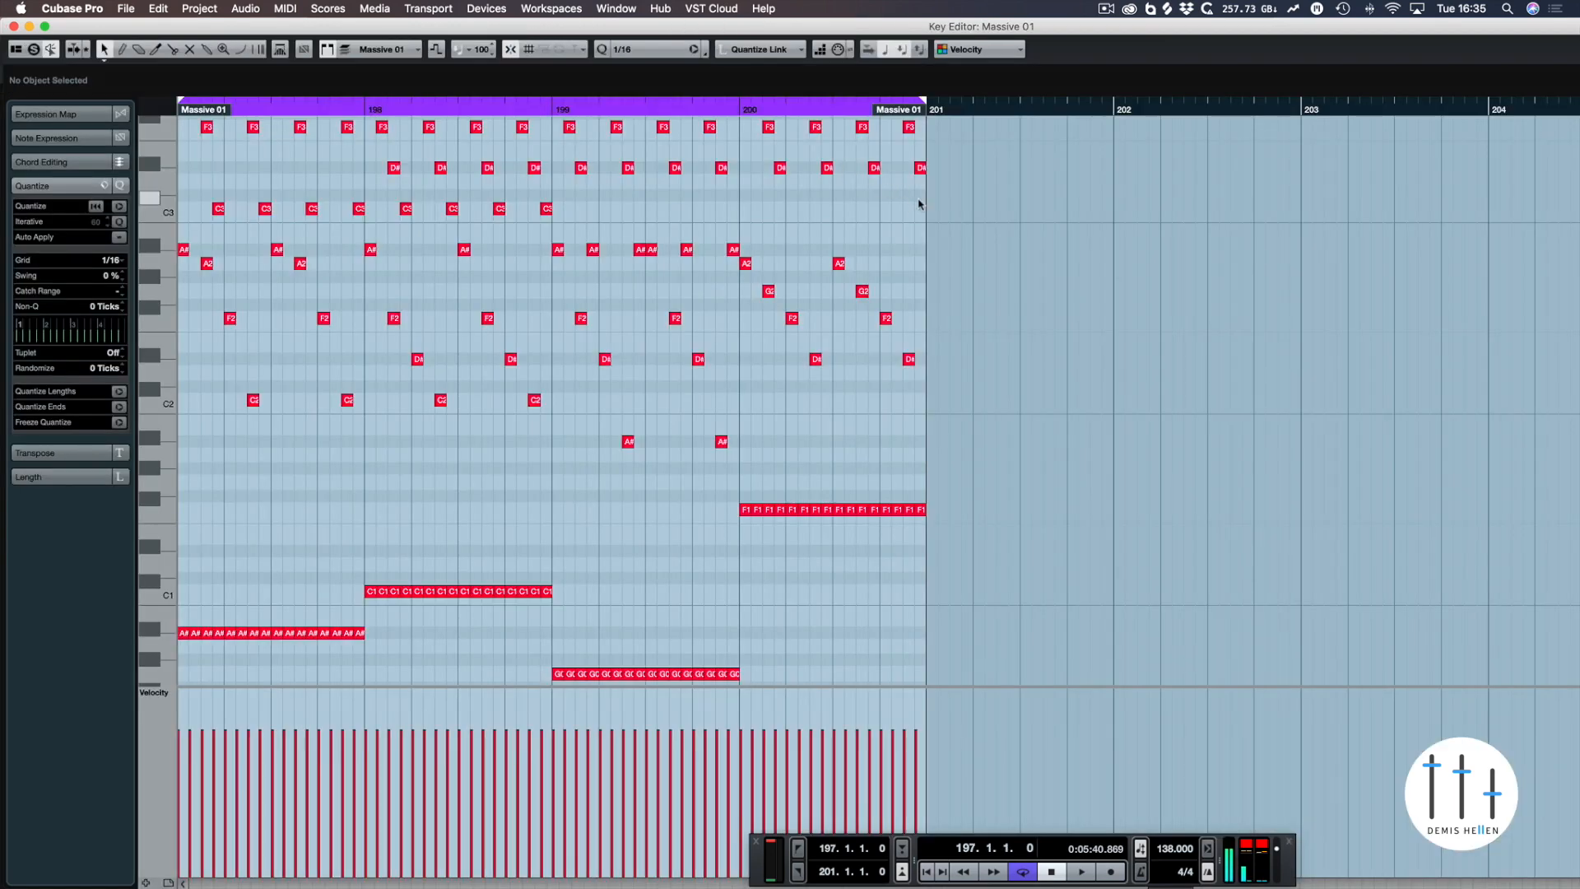
# - Delete all melody and bass notes from bar 198 onward, keeping only the notes of bar 197
pyautogui.moveTo(1014, 743)
pyautogui.mouseDown()
pyautogui.moveTo(519, 224)
pyautogui.moveTo(472, 249)
pyautogui.mouseUp()
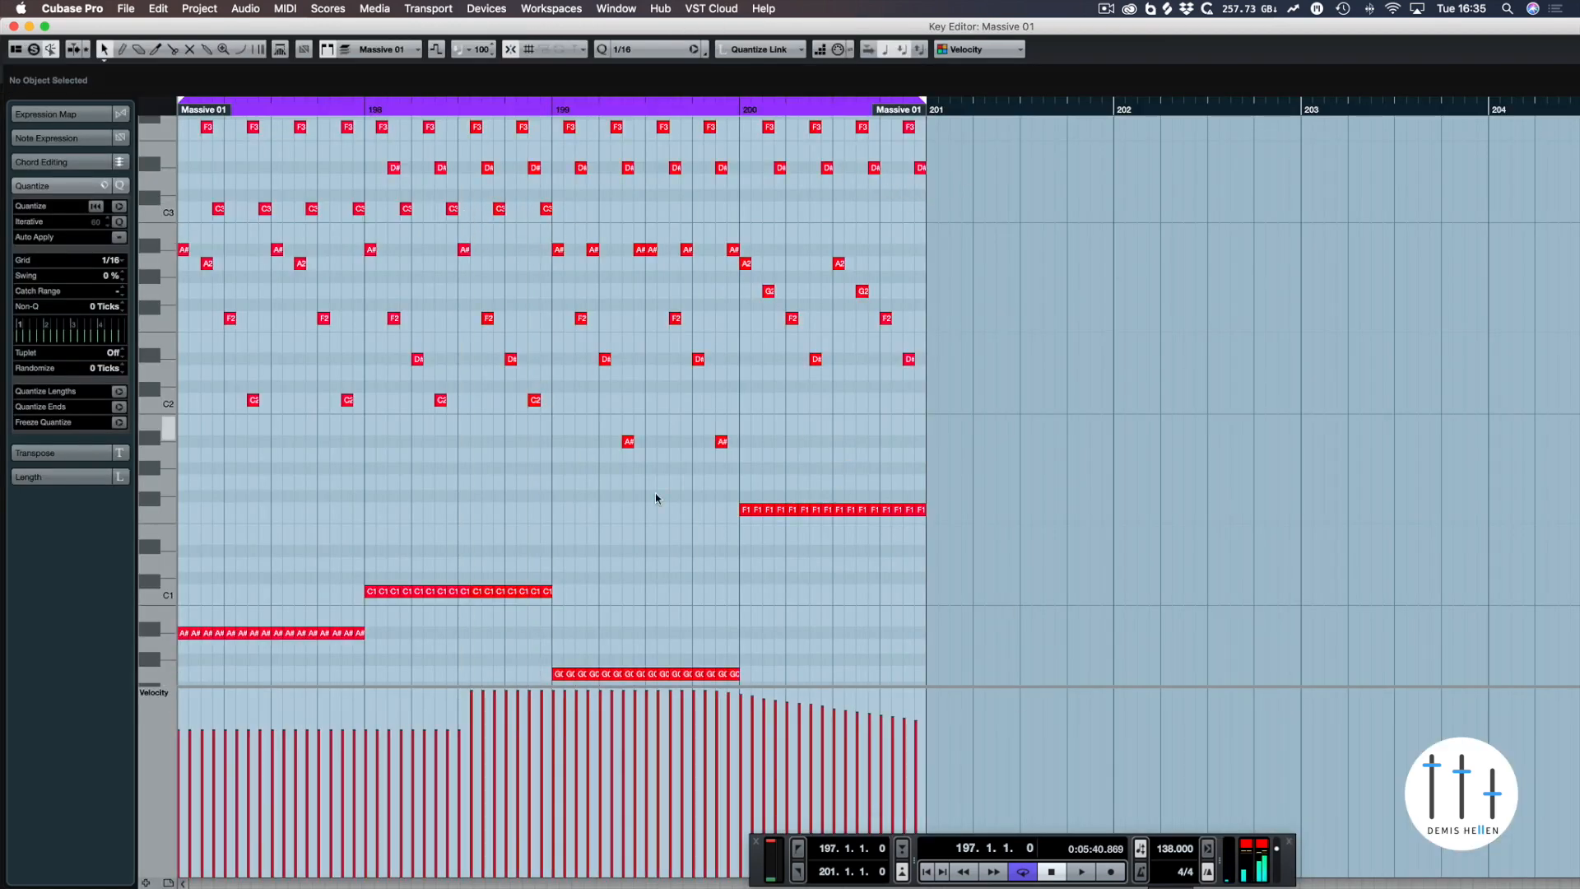
pyautogui.press('super+z')
pyautogui.scroll(-3, 756, 497)
pyautogui.scroll(-3, 756, 497)
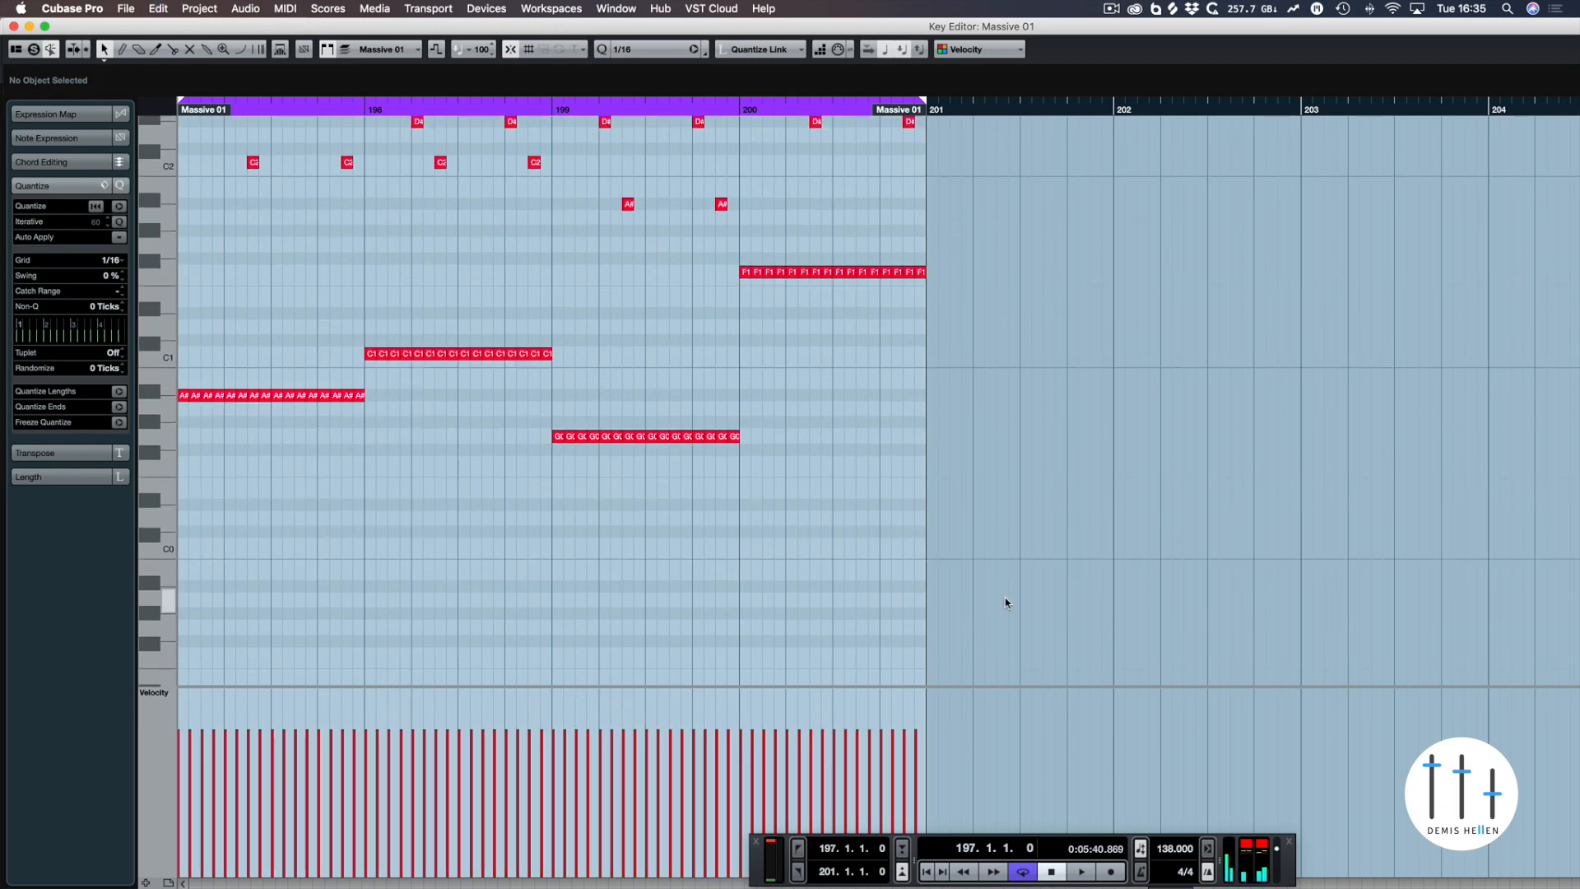
pyautogui.moveTo(1005, 603); pyautogui.dragTo(370, 273)
pyautogui.press('Delete')
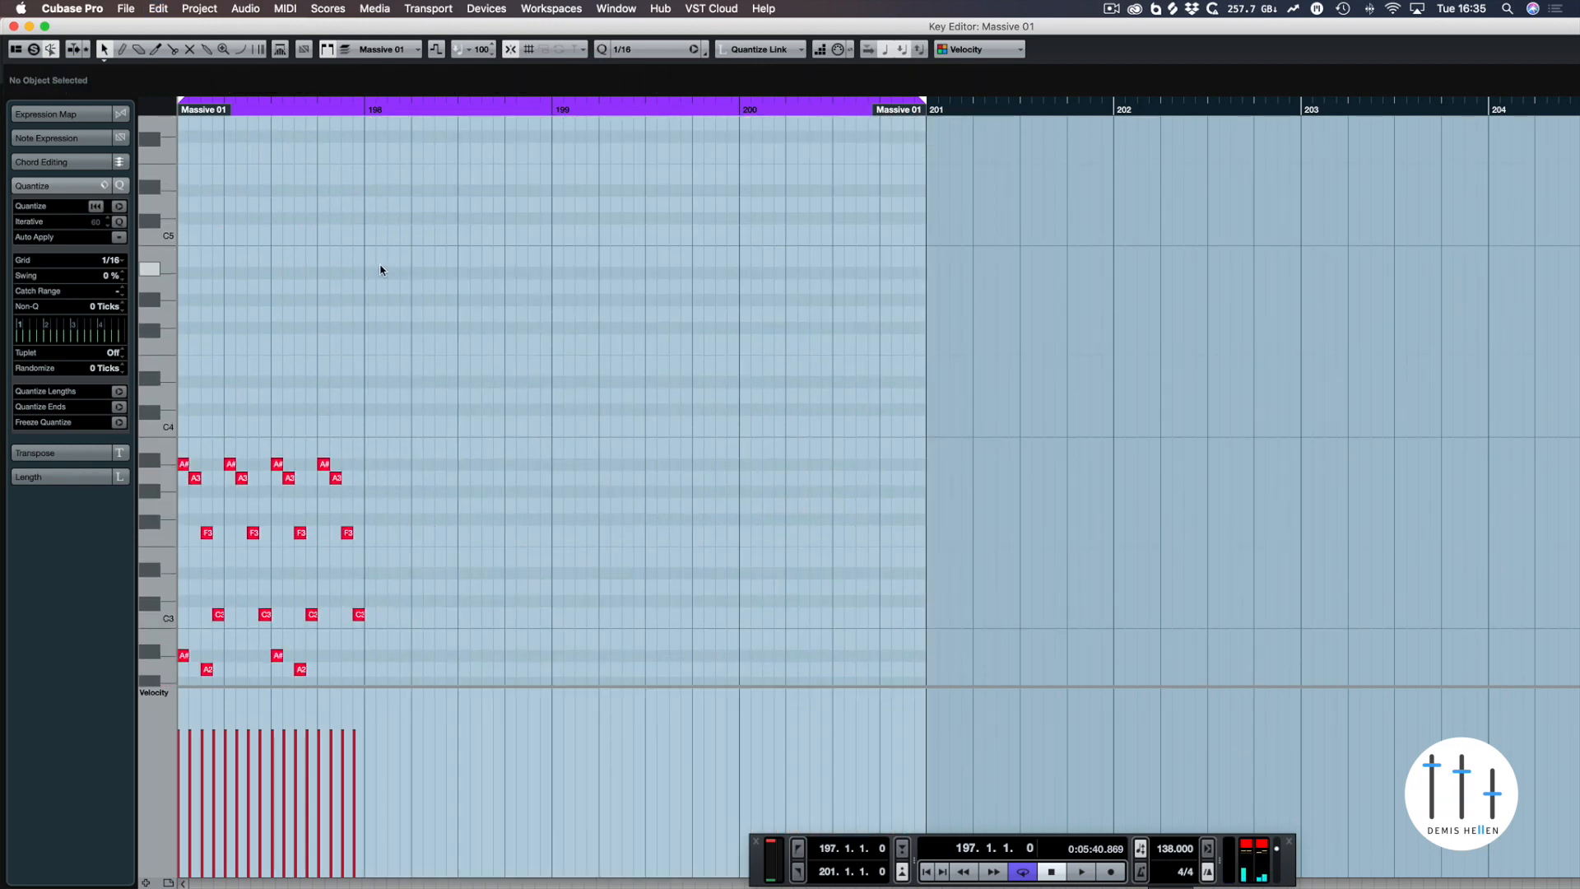
# - Shorten the loop to bar 197 by setting its end at bar 198
pyautogui.keyDown('alt'); pyautogui.click(369, 101); pyautogui.keyUp('alt')
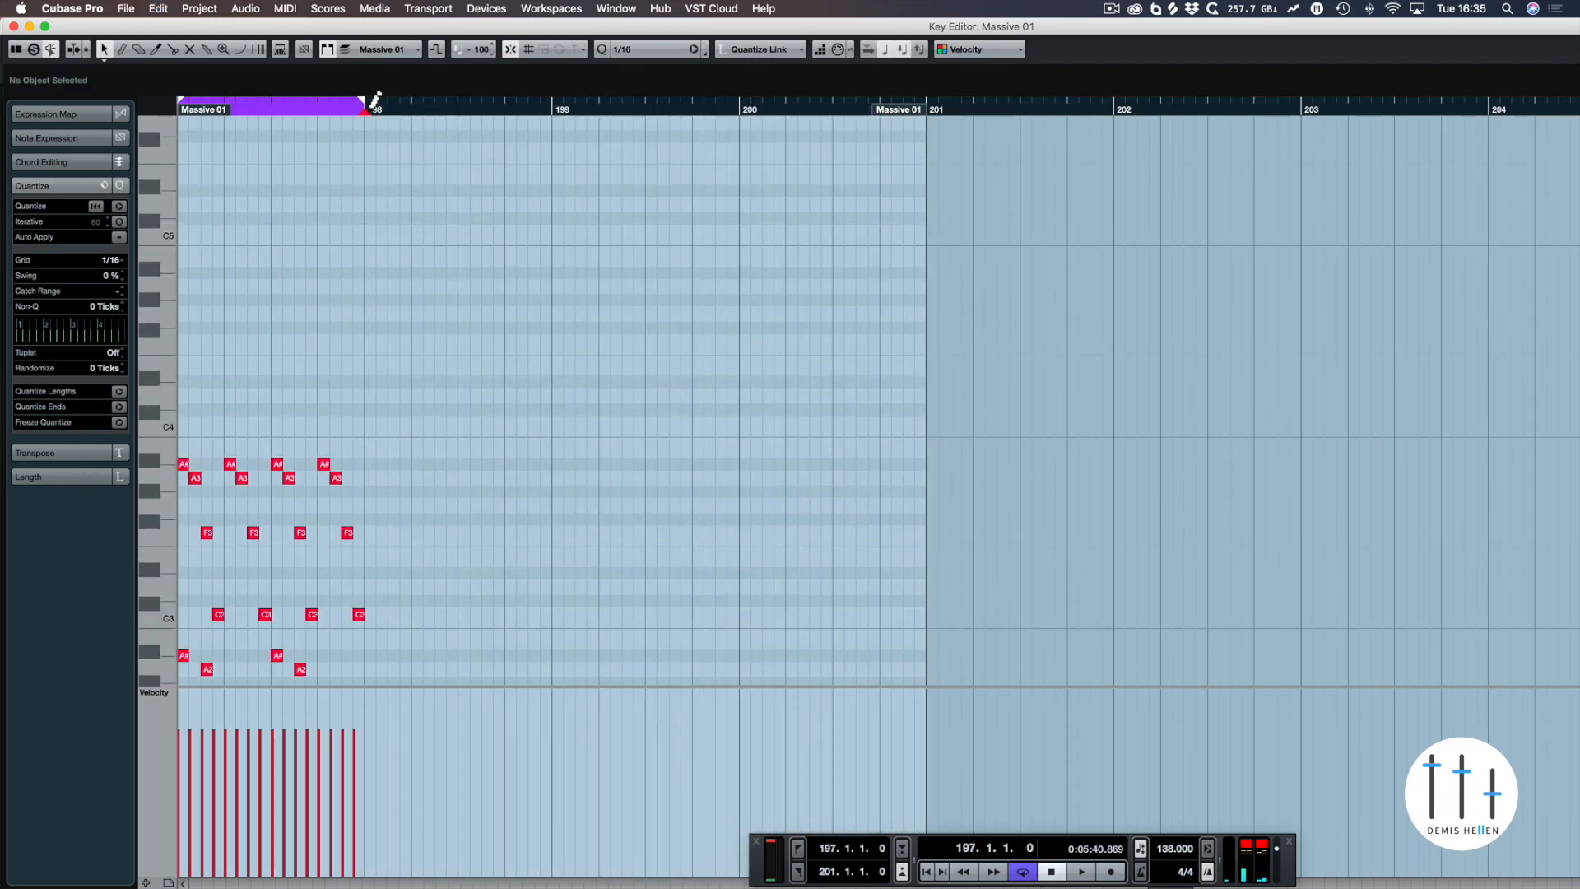
pyautogui.press('h')
pyautogui.press('h')
pyautogui.press('h')
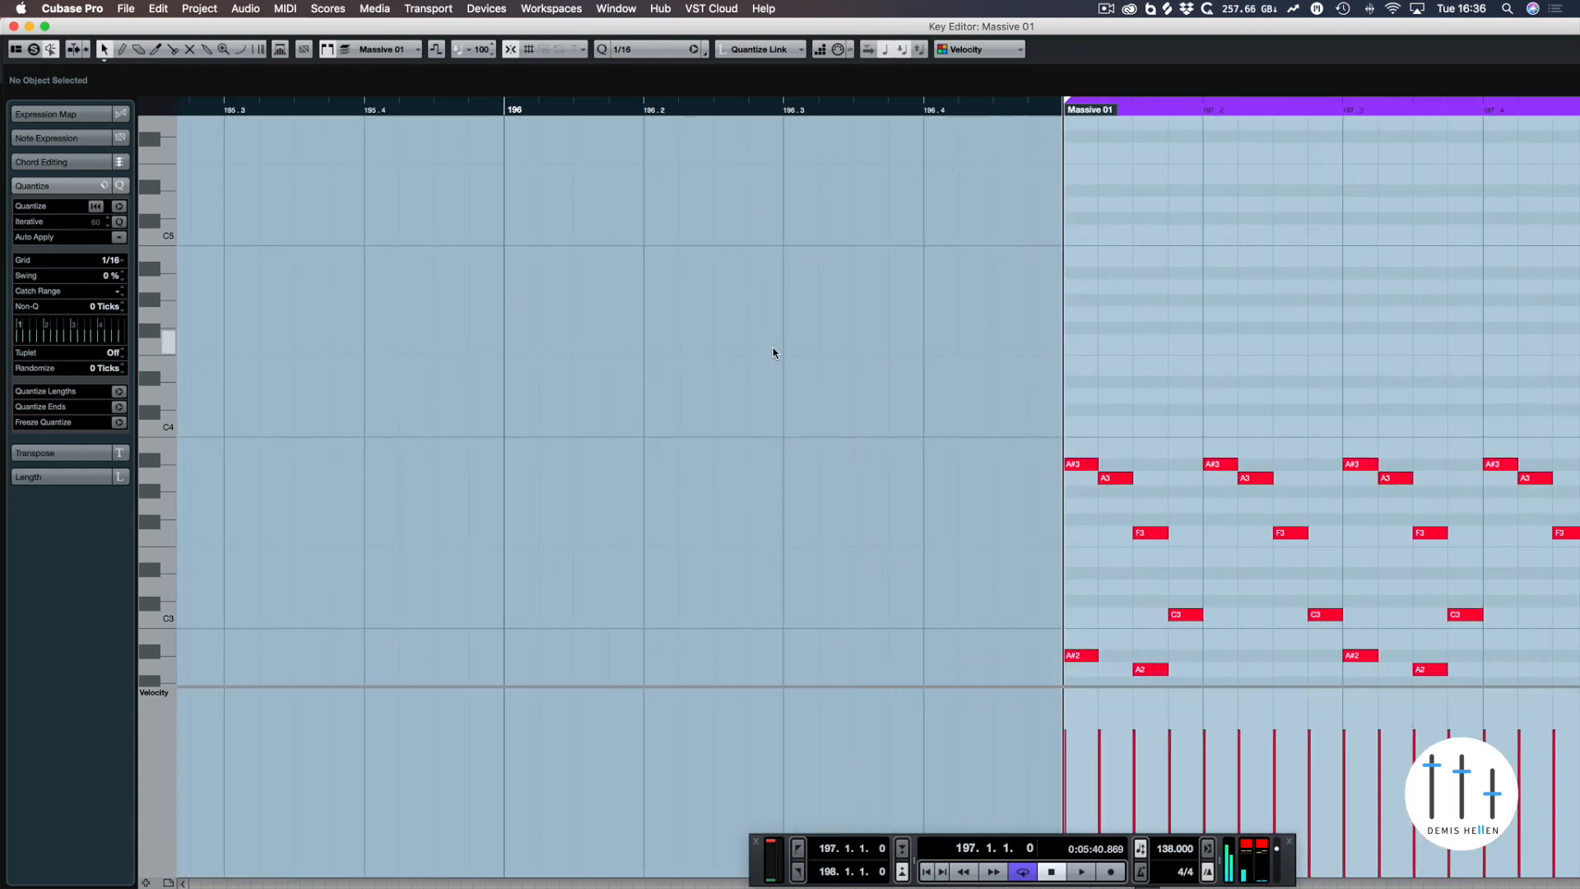
# - Compare the upper figure of bar 197 with its slower low-octave copy, selecting each group of notes separately
pyautogui.hscroll(5, 776, 348)
pyautogui.scroll(-2, 776, 349)
pyautogui.scroll(-3, 776, 349)
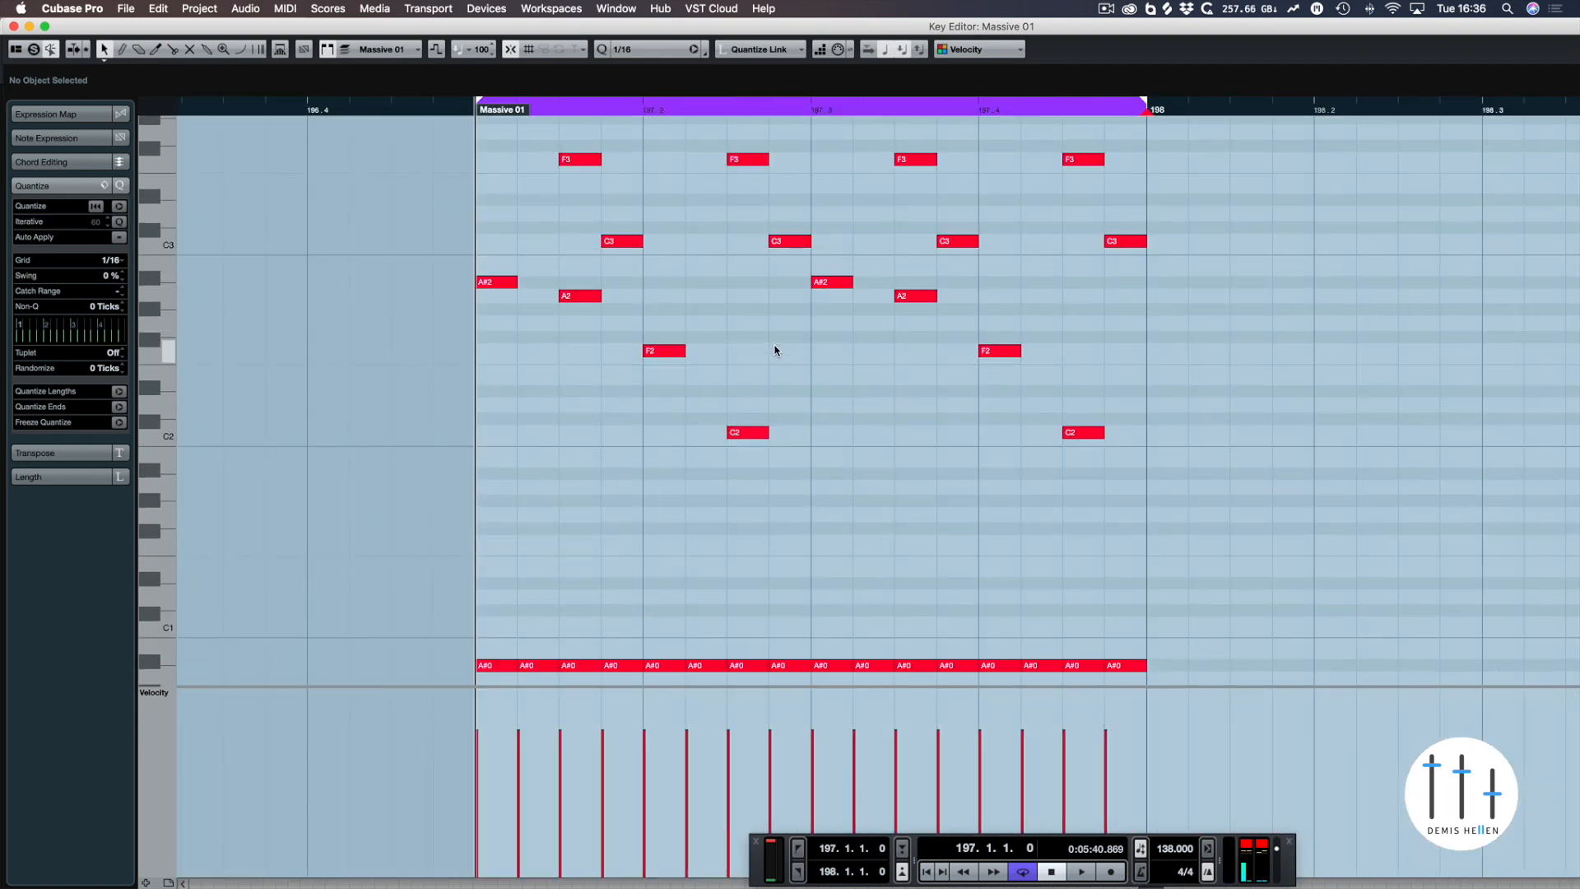
pyautogui.scroll(-2, 776, 349)
pyautogui.scroll(5, 776, 349)
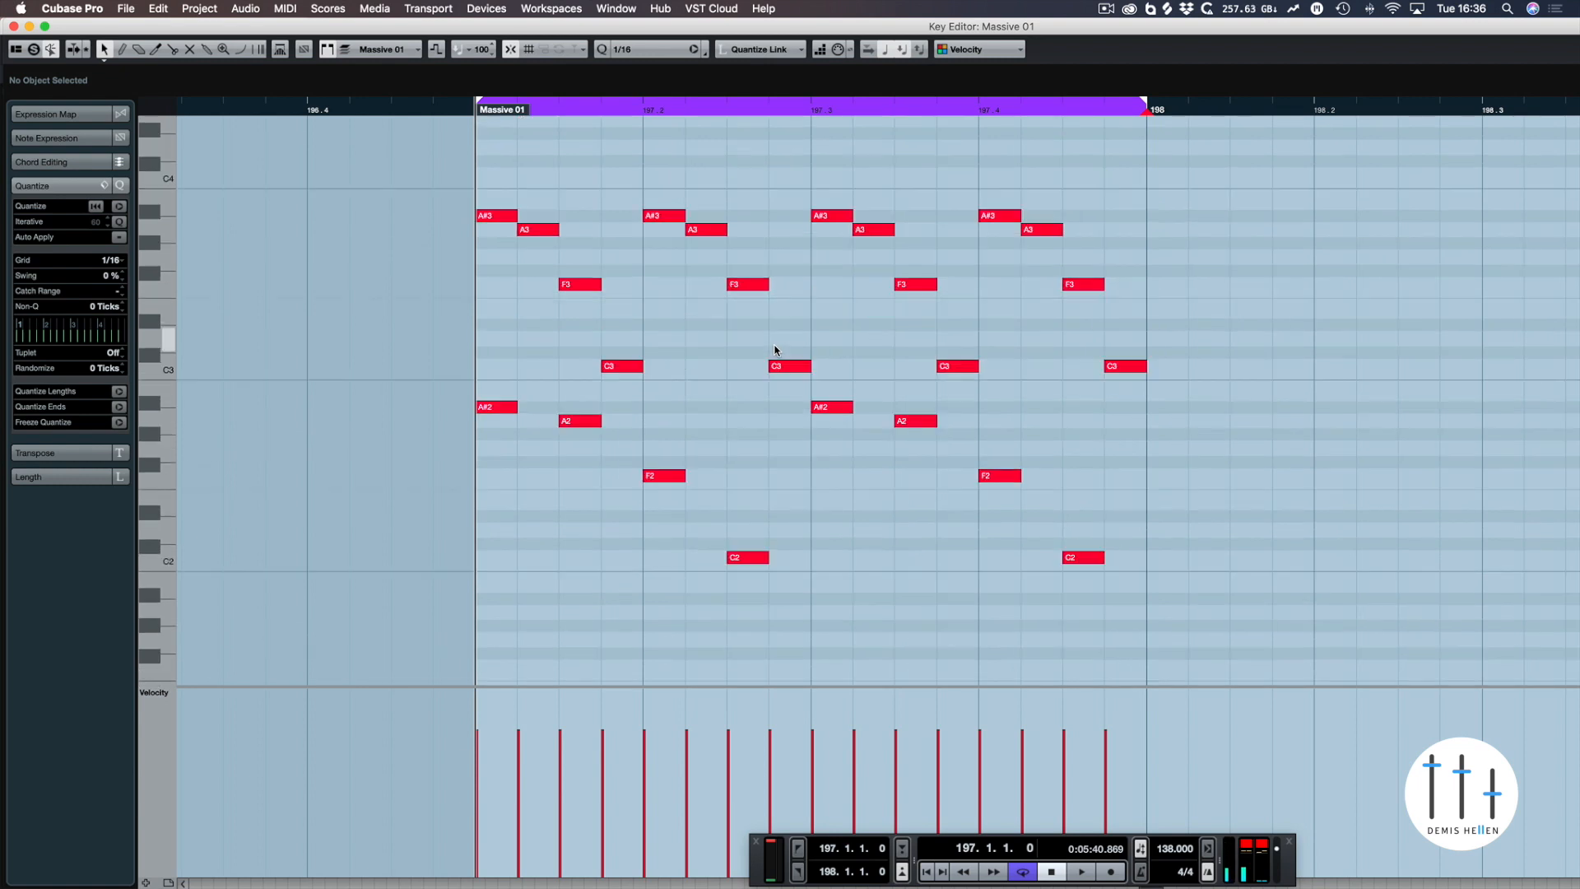
pyautogui.scroll(6, 774, 351)
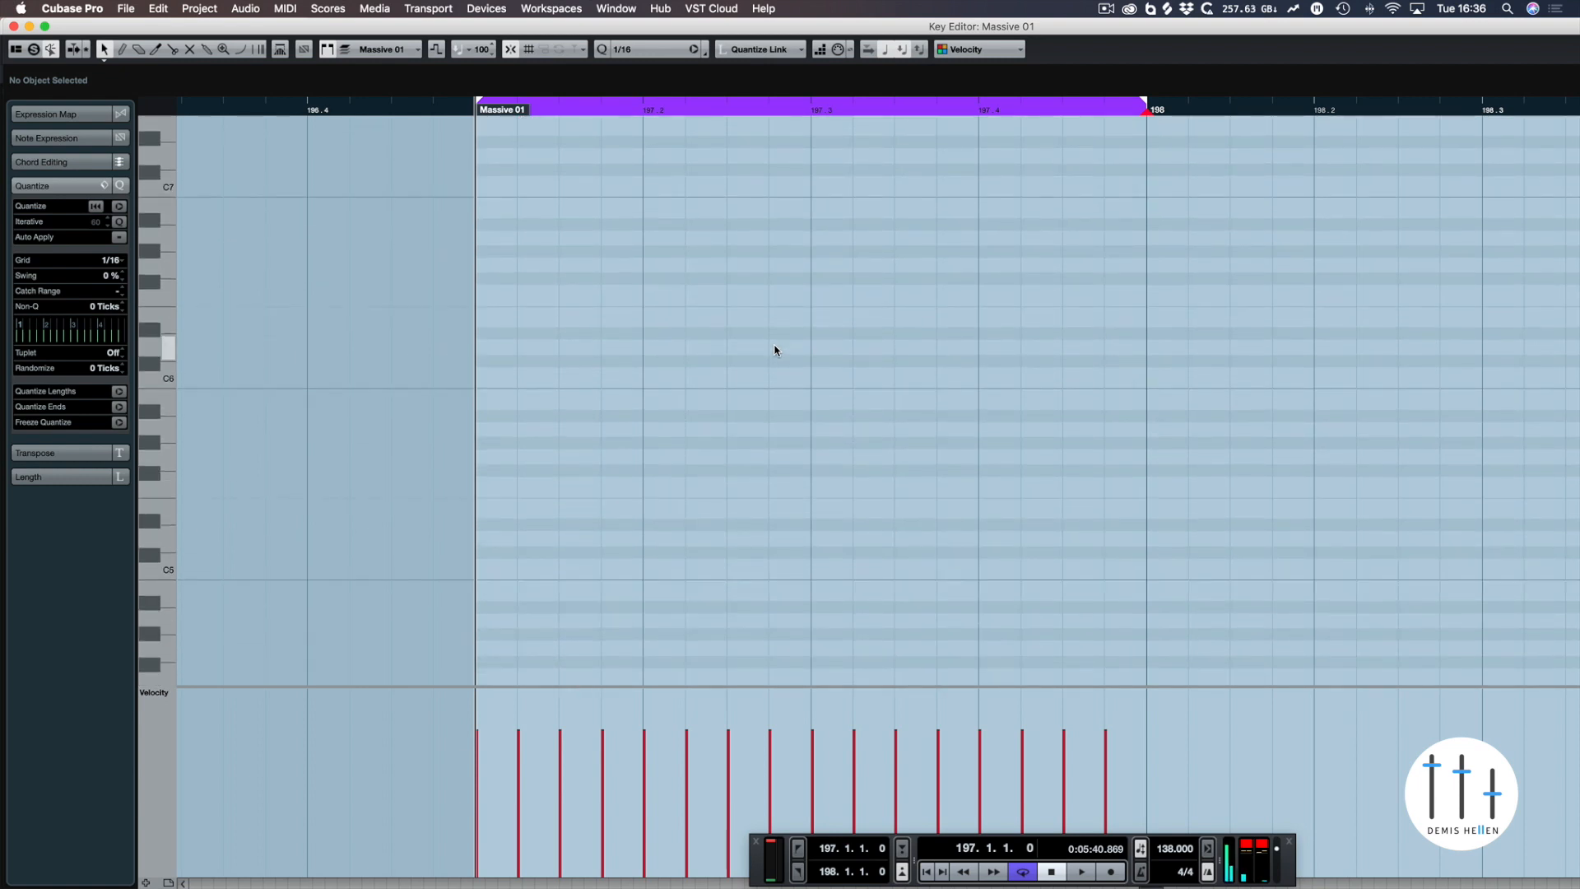
pyautogui.scroll(-8, 774, 350)
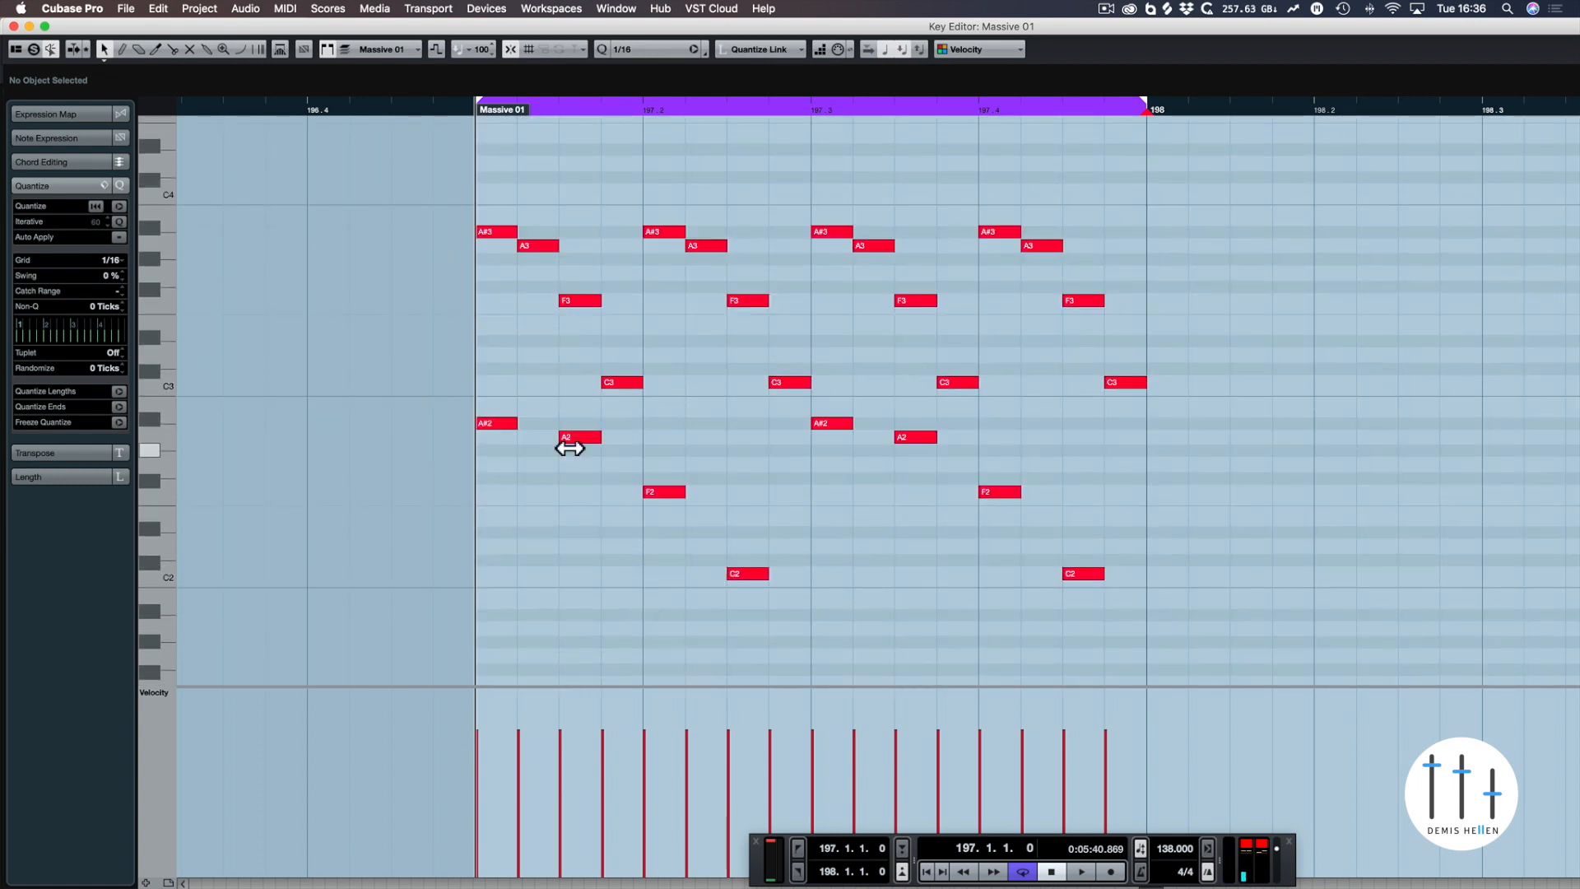
pyautogui.moveTo(453, 194); pyautogui.dragTo(1179, 393)
pyautogui.moveTo(442, 413); pyautogui.dragTo(1249, 639)
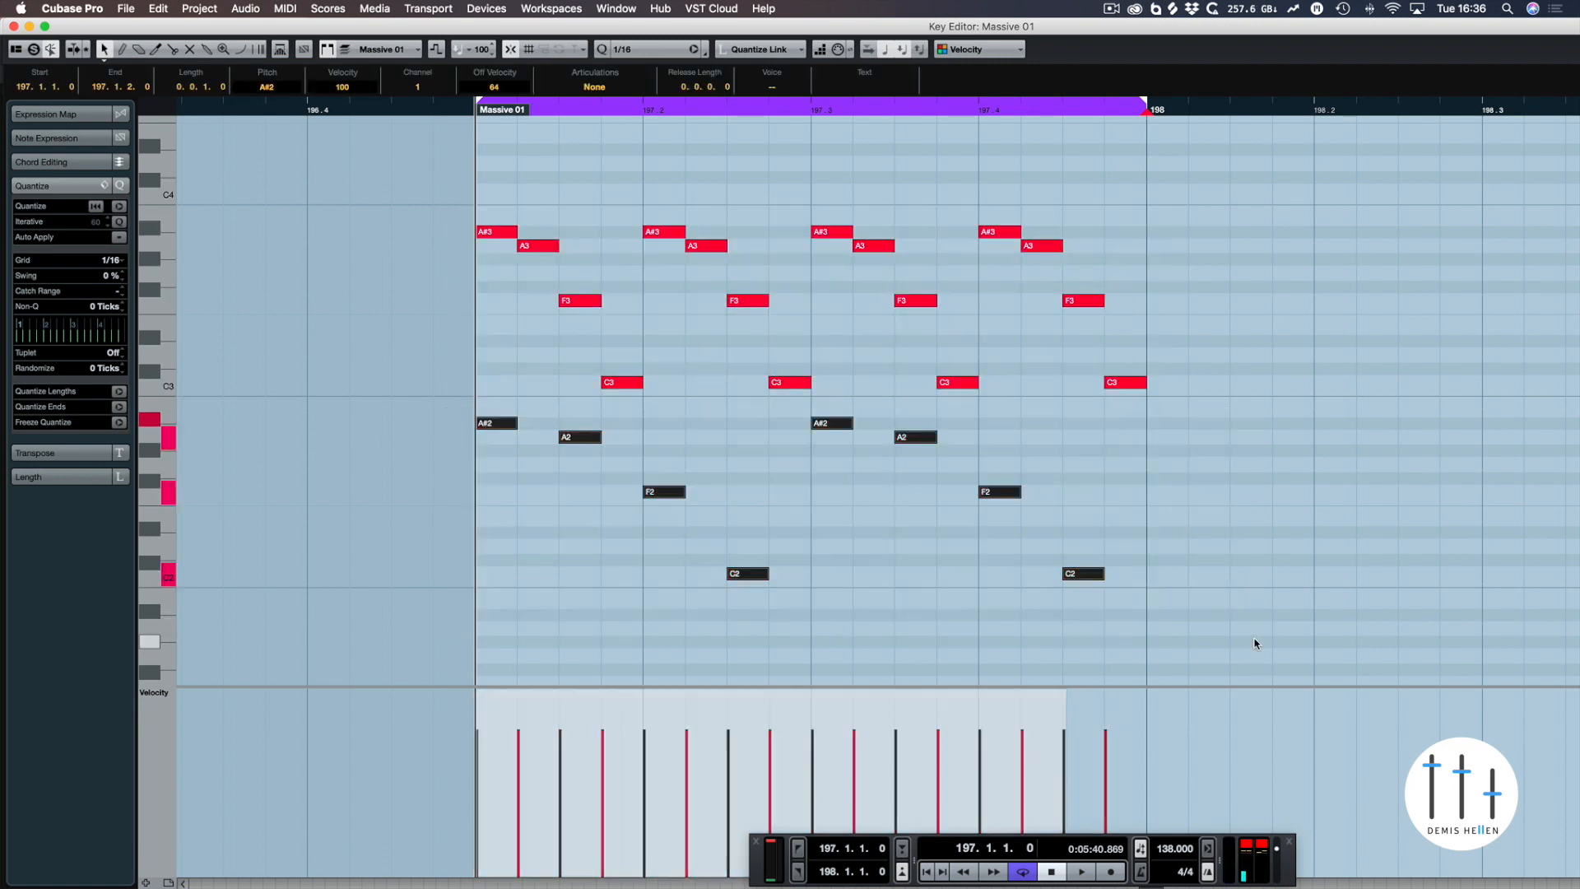
# - Lower the first note of the low figure at the start of bar 197 to C2
pyautogui.click(770, 470)
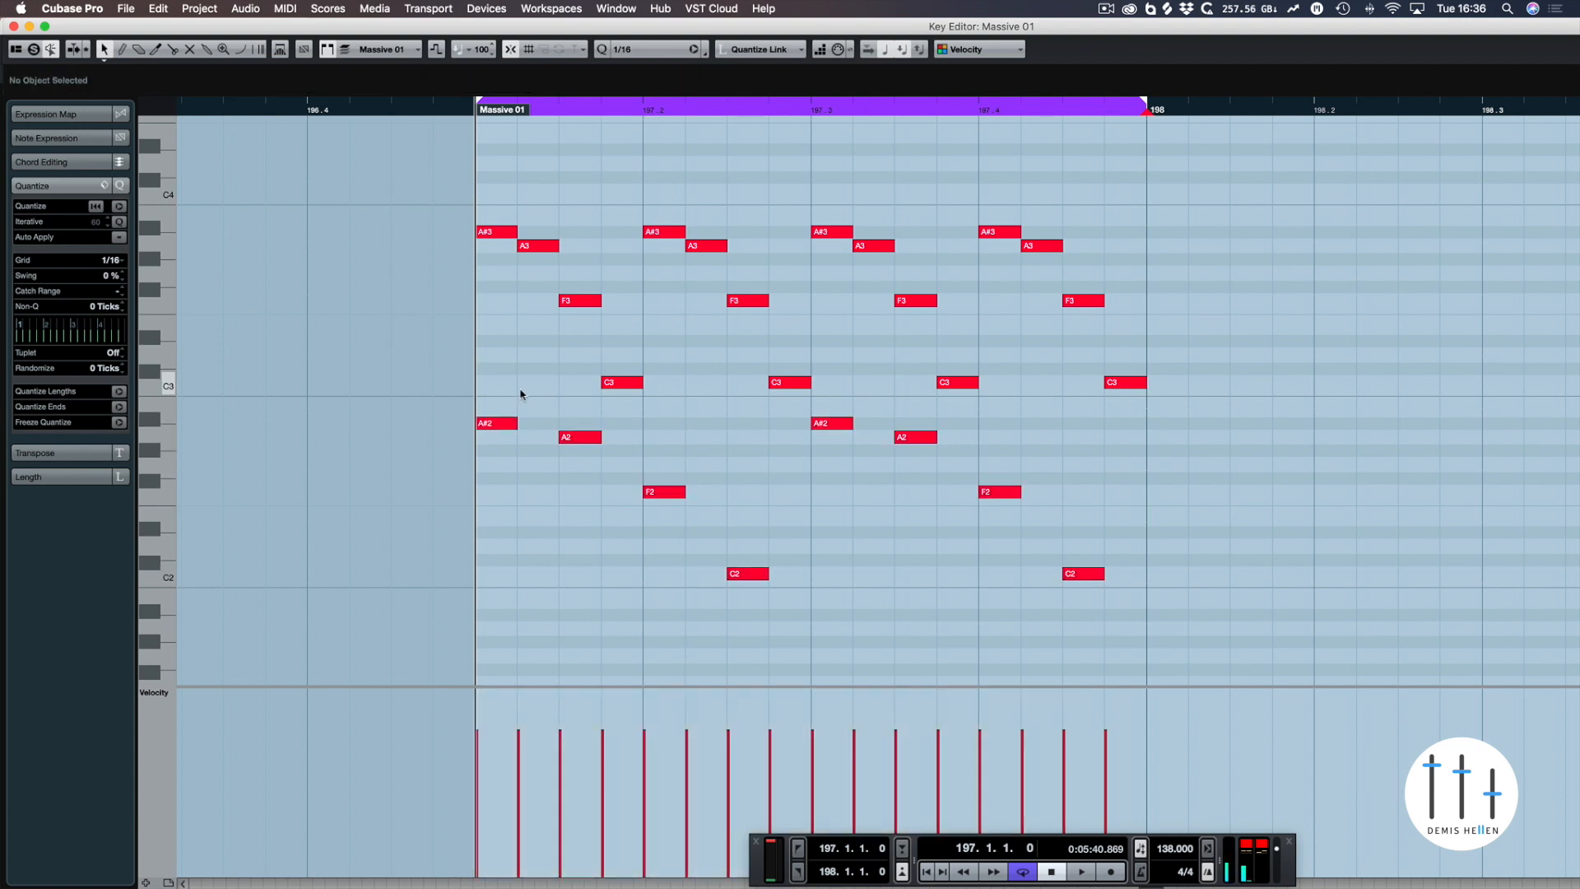
pyautogui.click(500, 423)
pyautogui.press('Down')
pyautogui.press('Down')
pyautogui.press('Down')
pyautogui.press('Down')
pyautogui.press('Down')
pyautogui.press('Down')
pyautogui.press('Down')
pyautogui.press('Down')
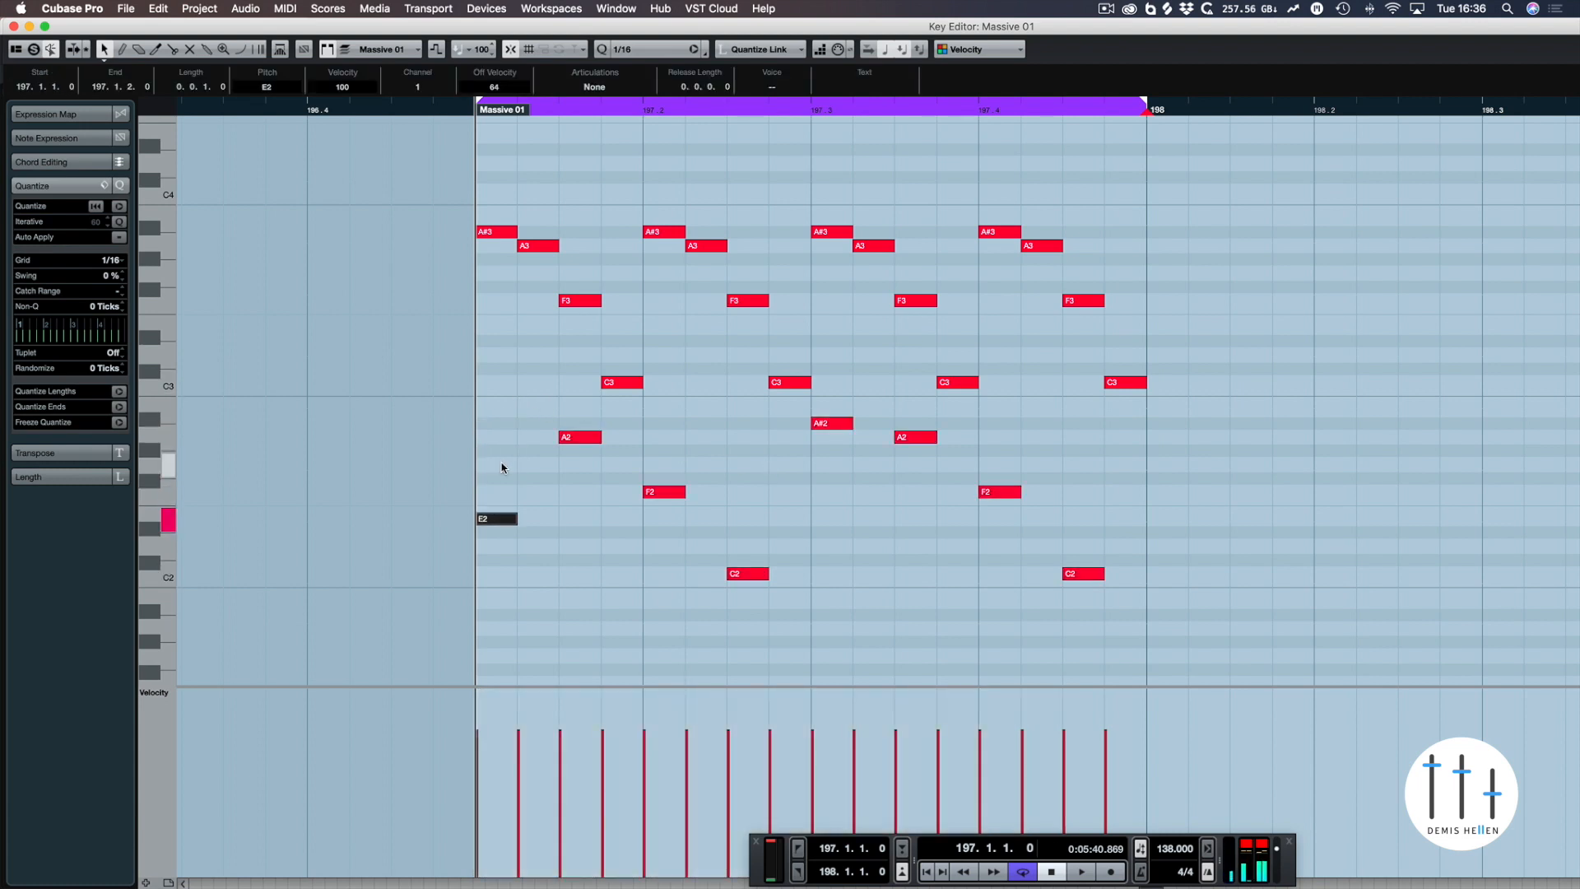
pyautogui.press('Down')
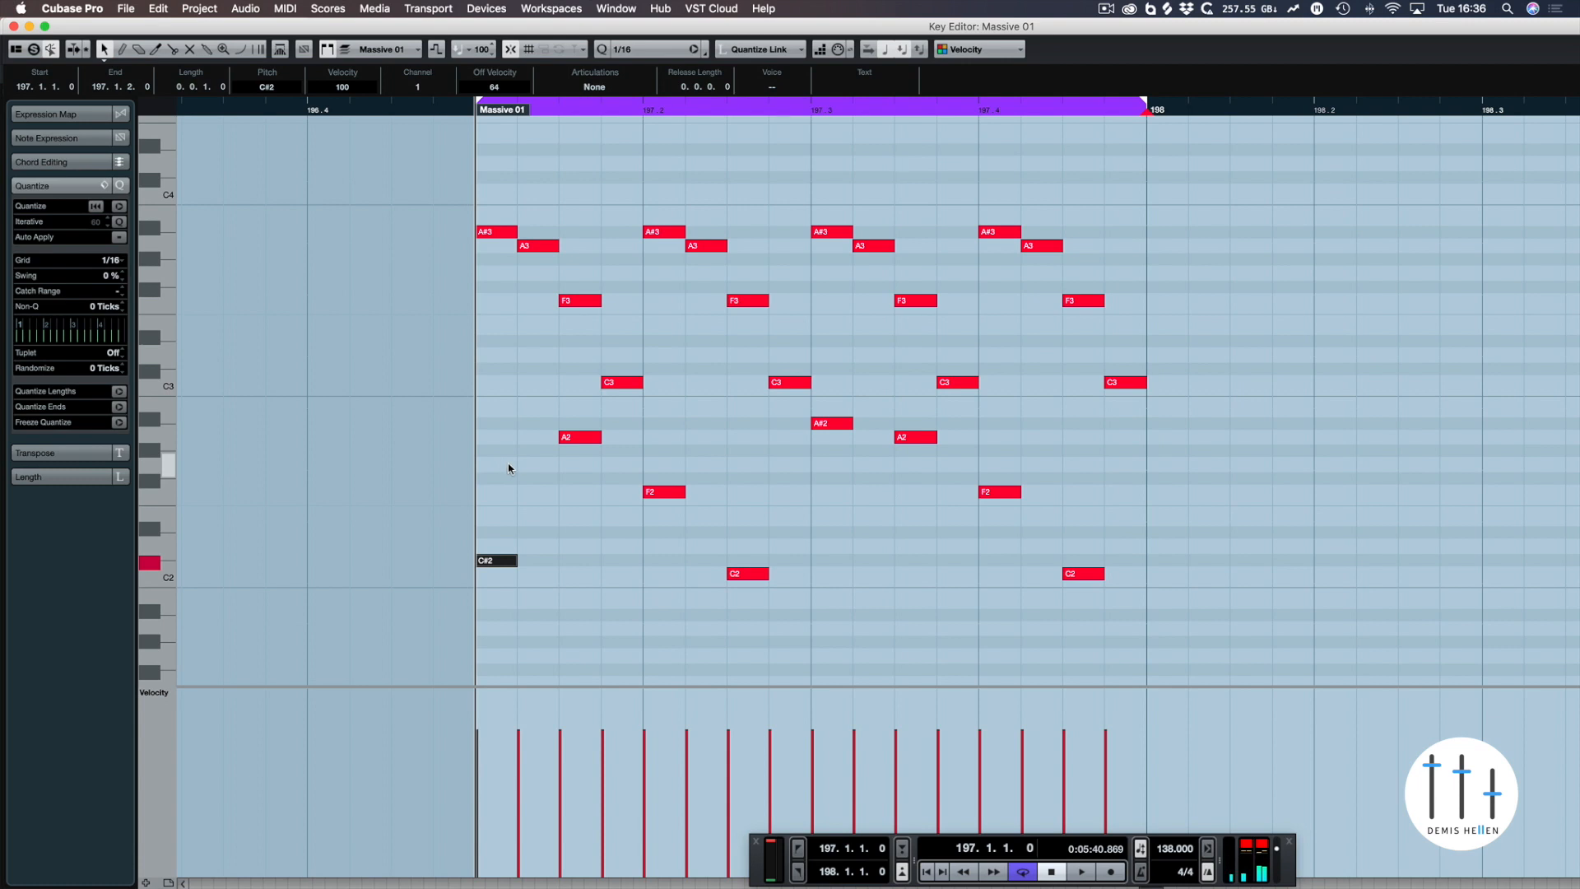
pyautogui.press('Down')
pyautogui.click(583, 451)
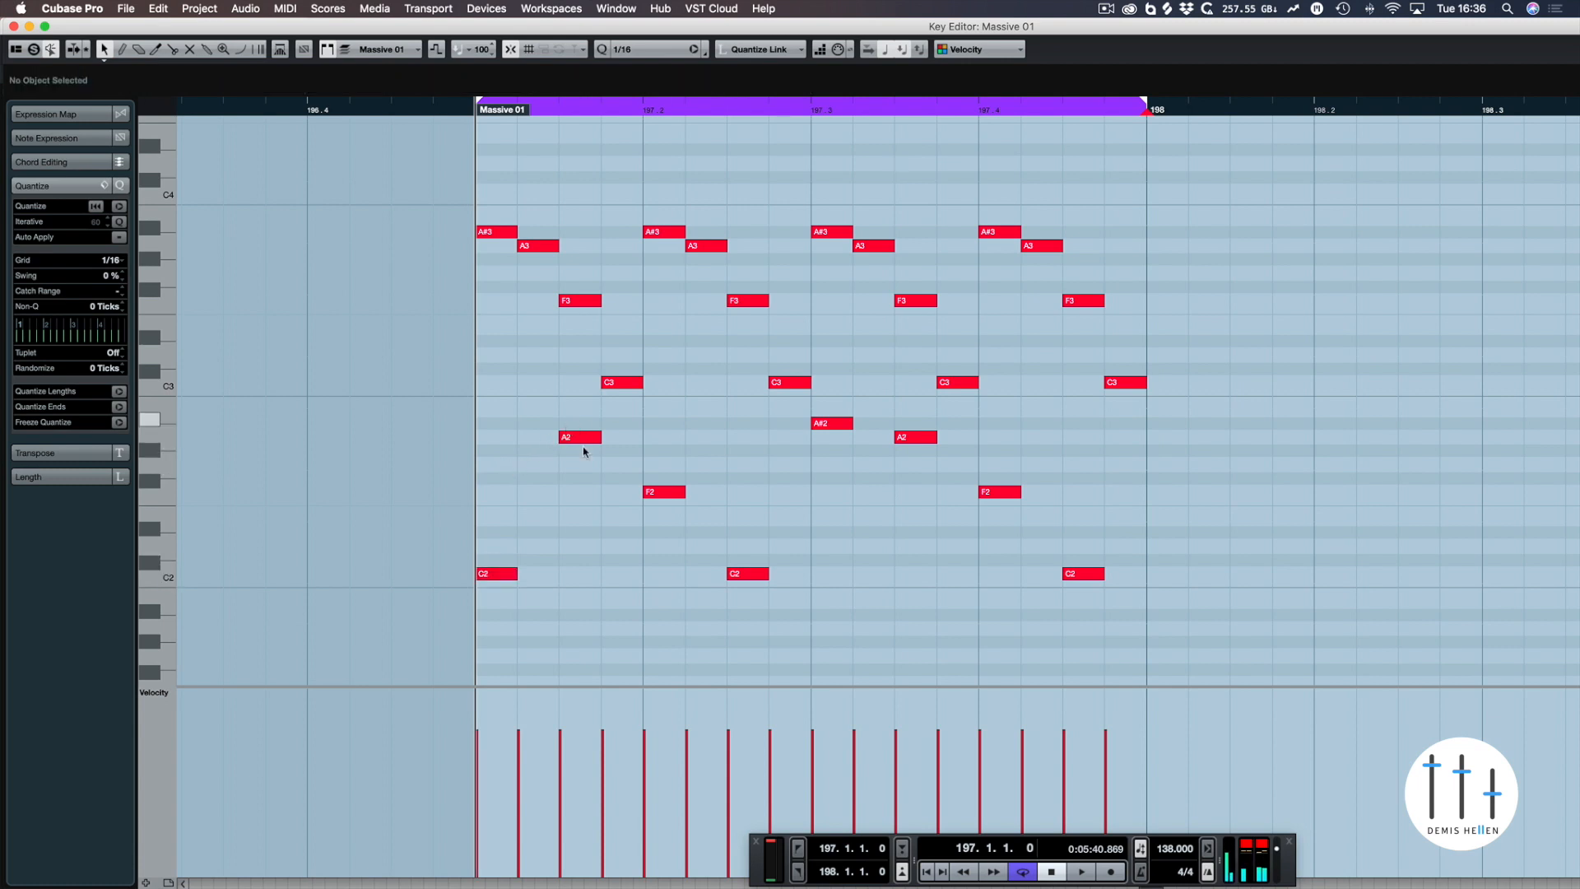
# - Set the second note of bar 197's low figure to F2 and the third note to A2
pyautogui.click(582, 440)
pyautogui.press('Down')
pyautogui.press('Down')
pyautogui.press('Down')
pyautogui.press('Down')
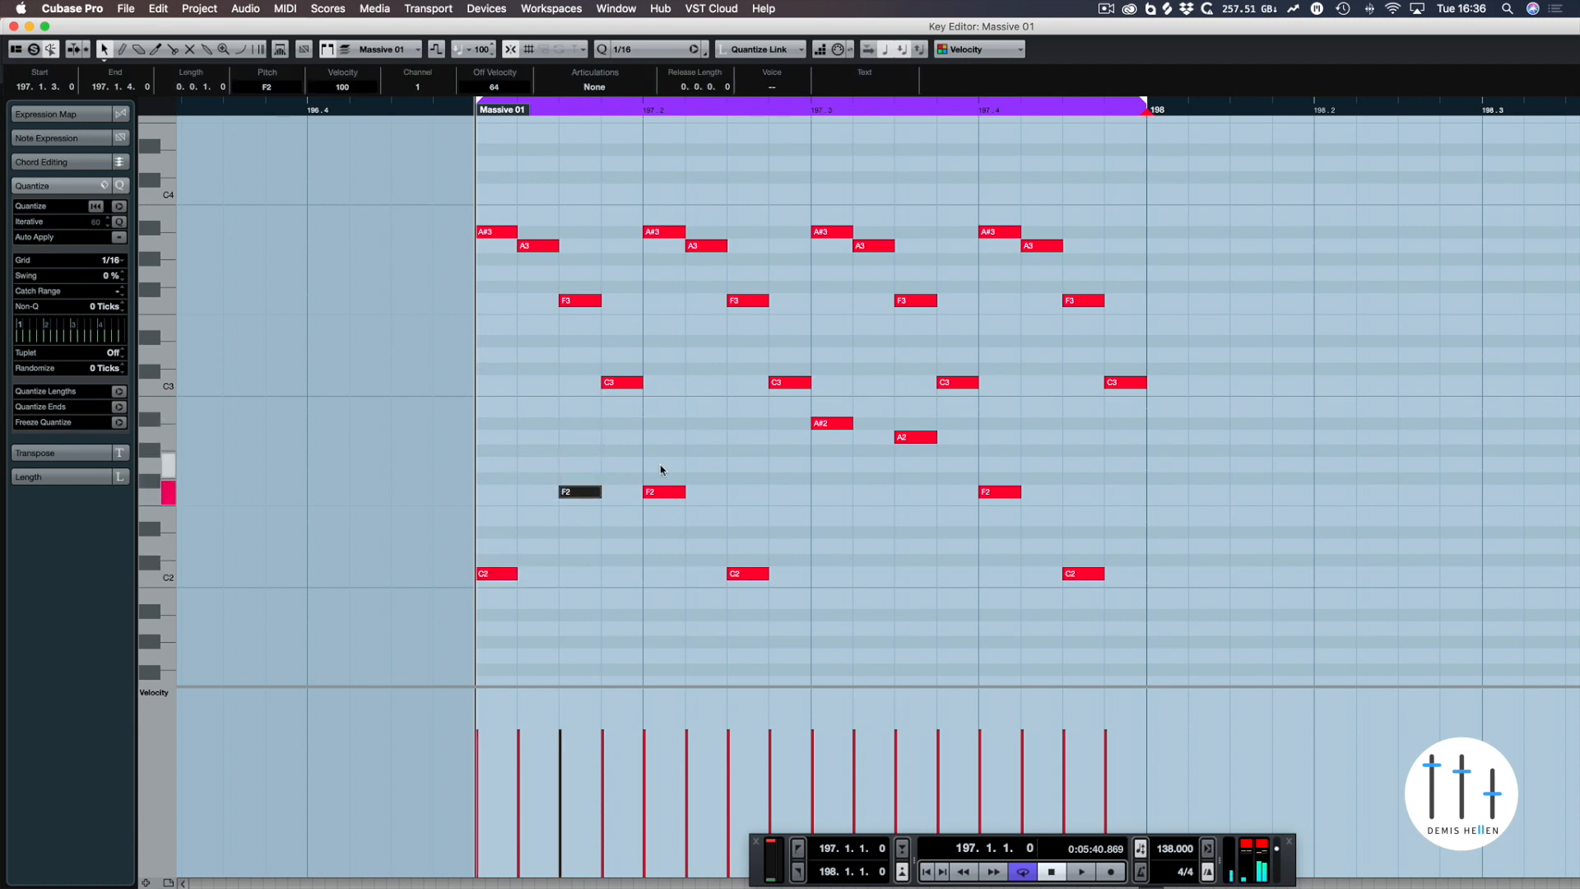
pyautogui.press('Right')
pyautogui.press('Up')
pyautogui.press('Up')
pyautogui.press('Up')
pyautogui.press('Up')
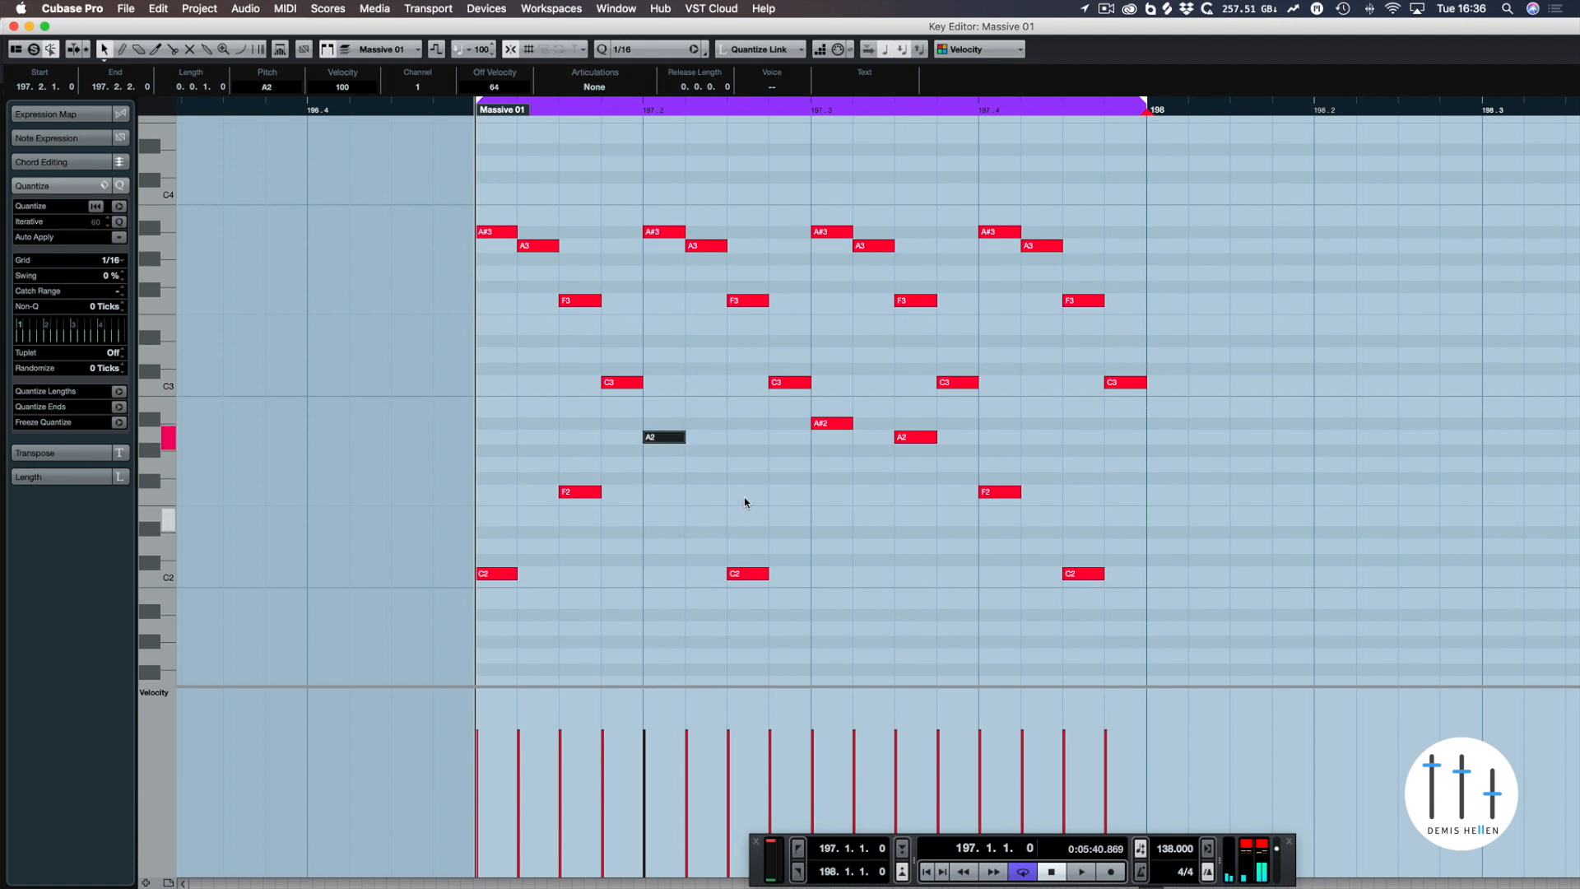
# - Raise the fourth note of bar 197's low figure to A#2
pyautogui.press('Right')
pyautogui.press('Up')
pyautogui.press('Up')
pyautogui.press('Up')
pyautogui.press('Up')
pyautogui.press('Up')
pyautogui.press('Up')
pyautogui.press('Up')
pyautogui.press('Up')
pyautogui.press('Up')
pyautogui.press('Up')
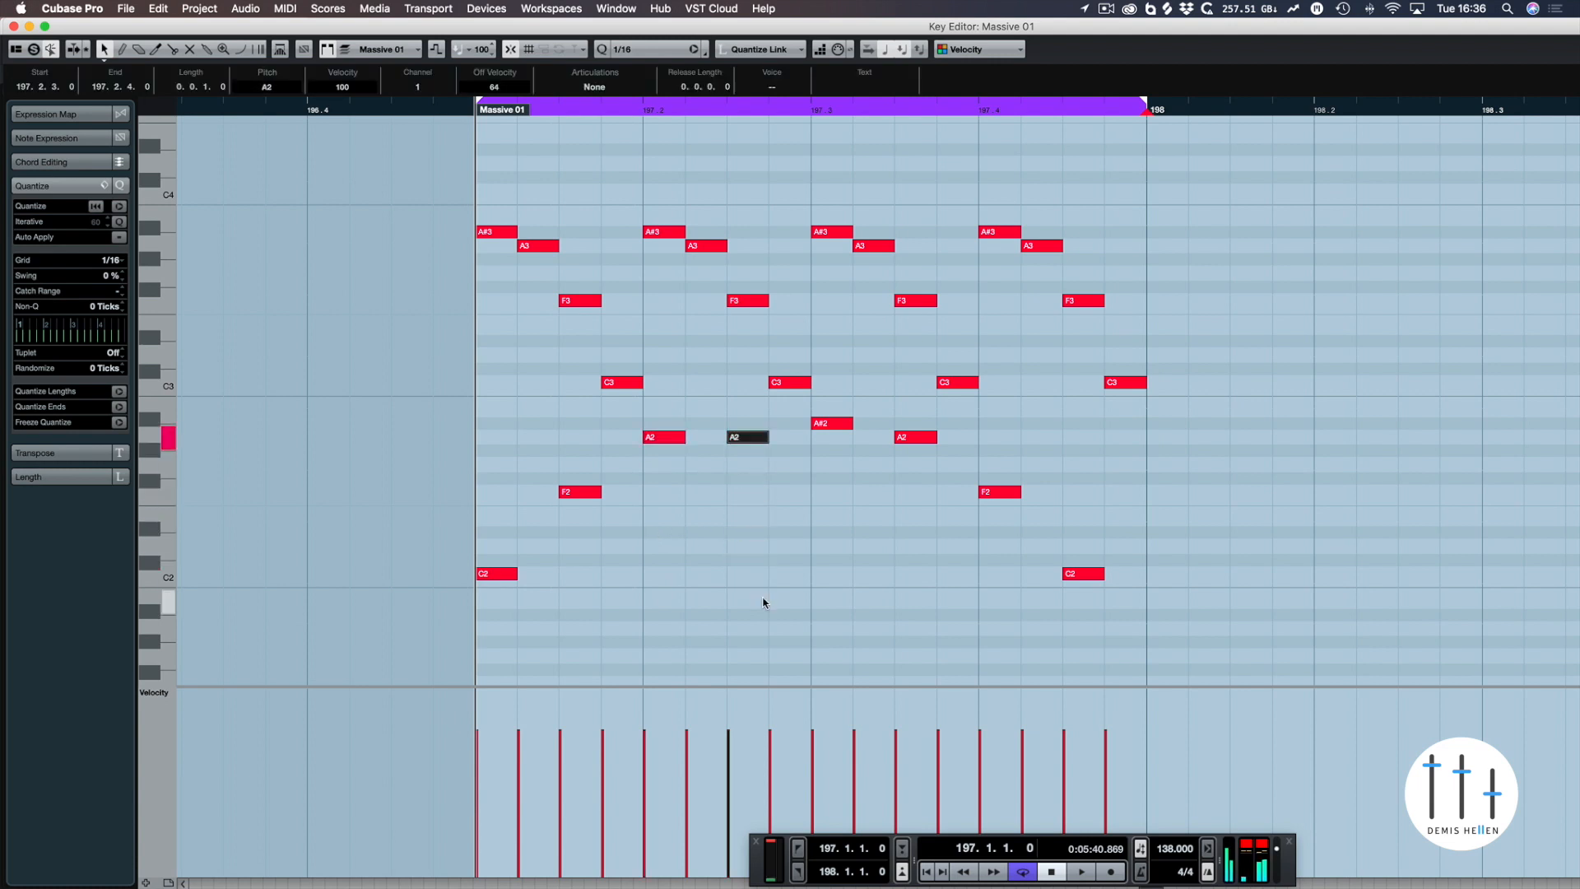
# - Compare the reversed low figure with the unchanged second-half notes and play back the looped bar
pyautogui.moveTo(1177, 639); pyautogui.dragTo(839, 407)
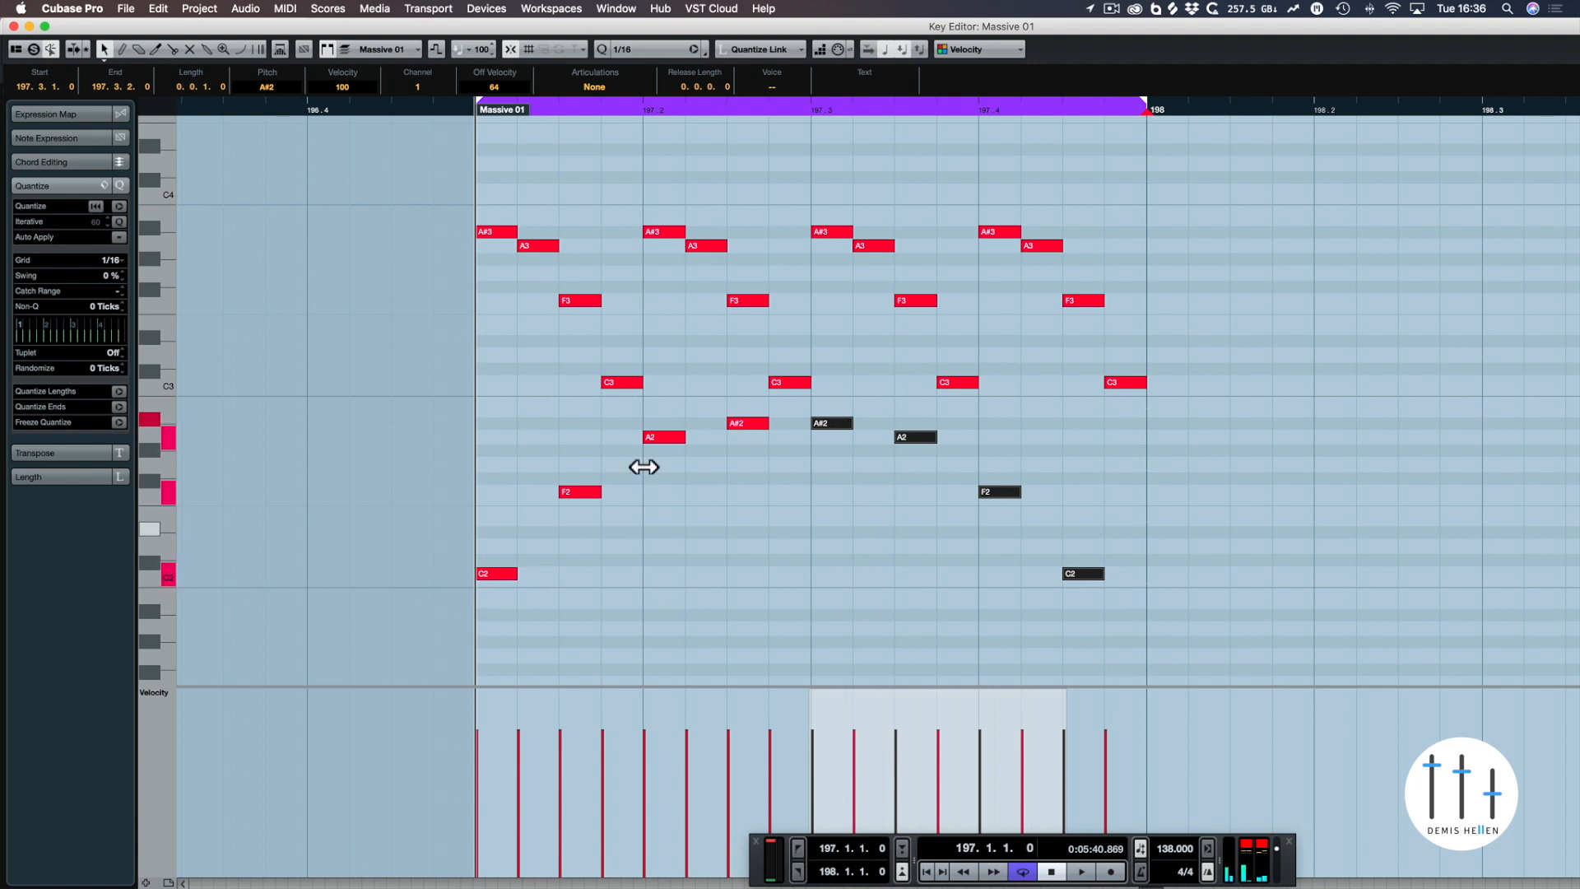
pyautogui.click(738, 474)
pyautogui.press('space')
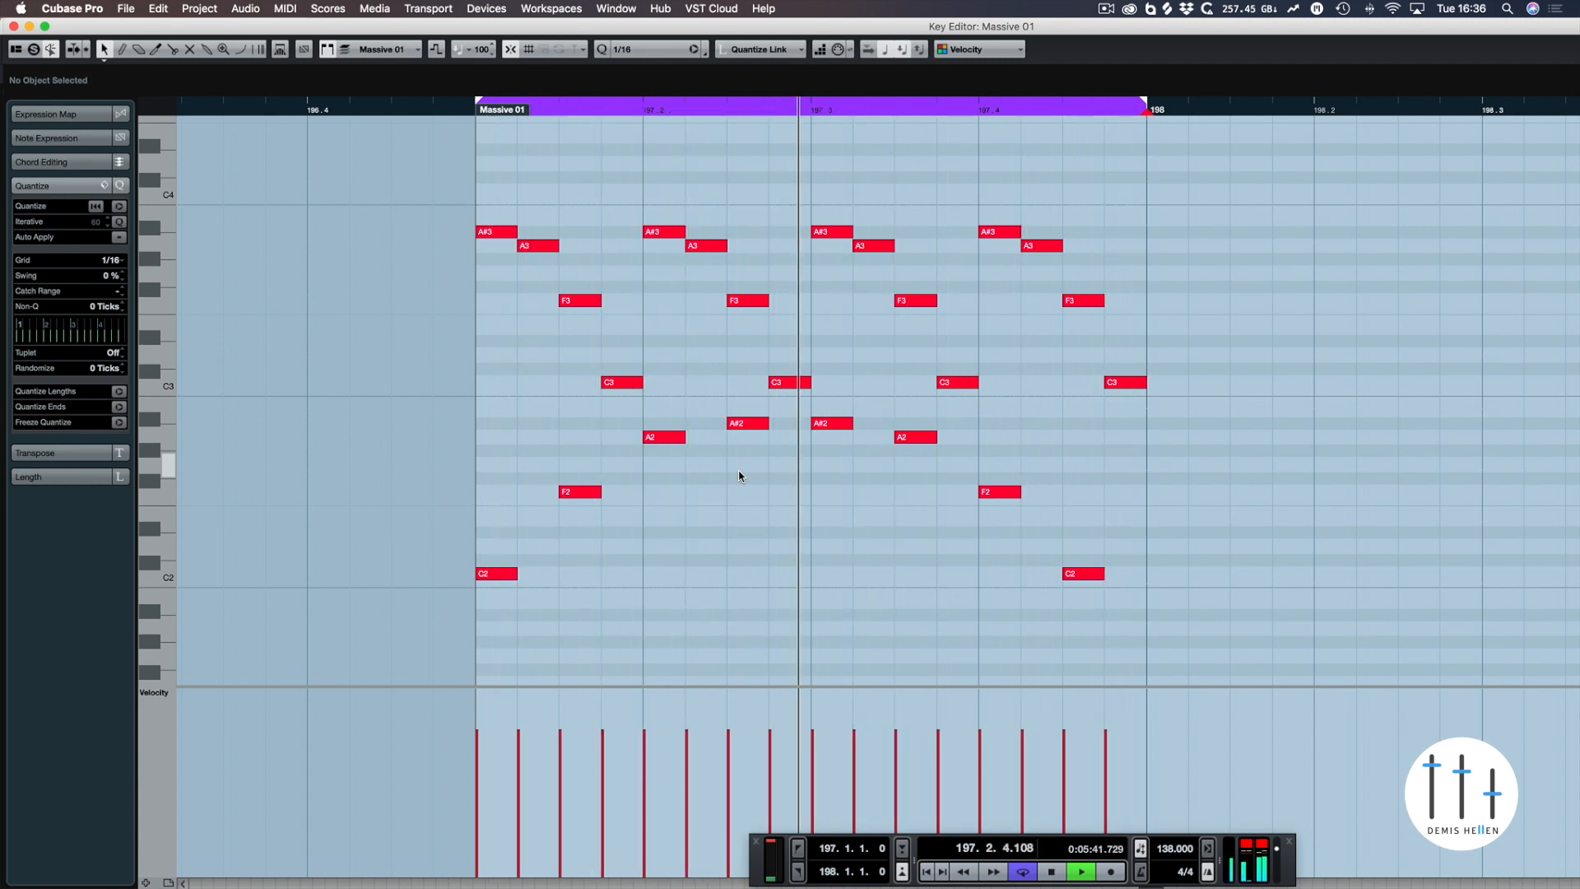
pyautogui.press('space')
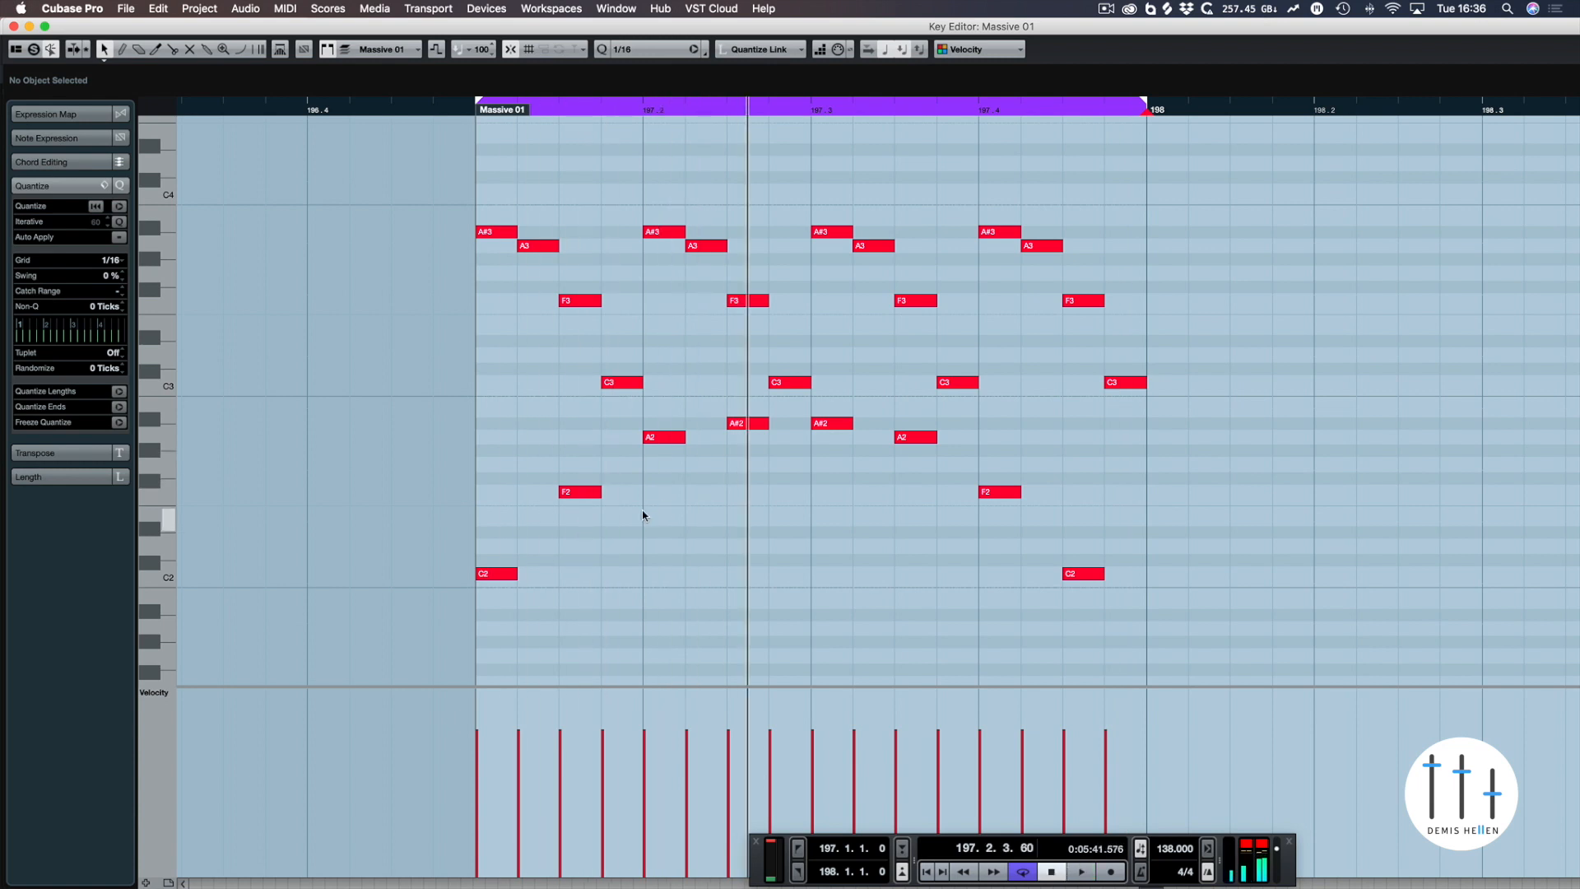
# - Lower the second note of the low figure to D2 and the third note to F2
pyautogui.click(580, 492)
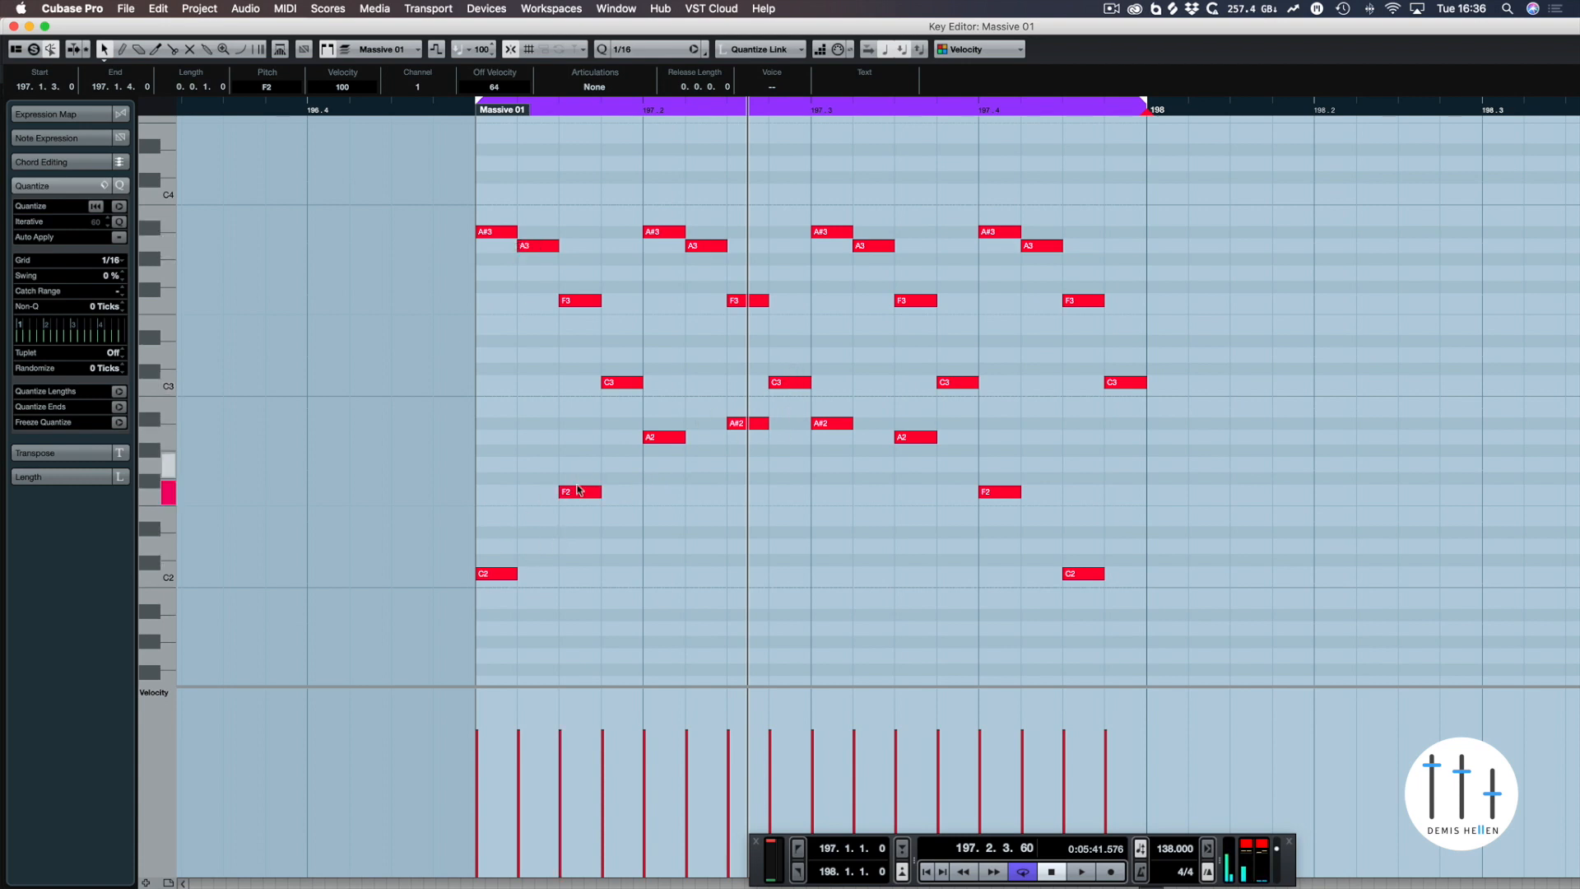
pyautogui.press('Down')
pyautogui.press('Down')
pyautogui.press('Down')
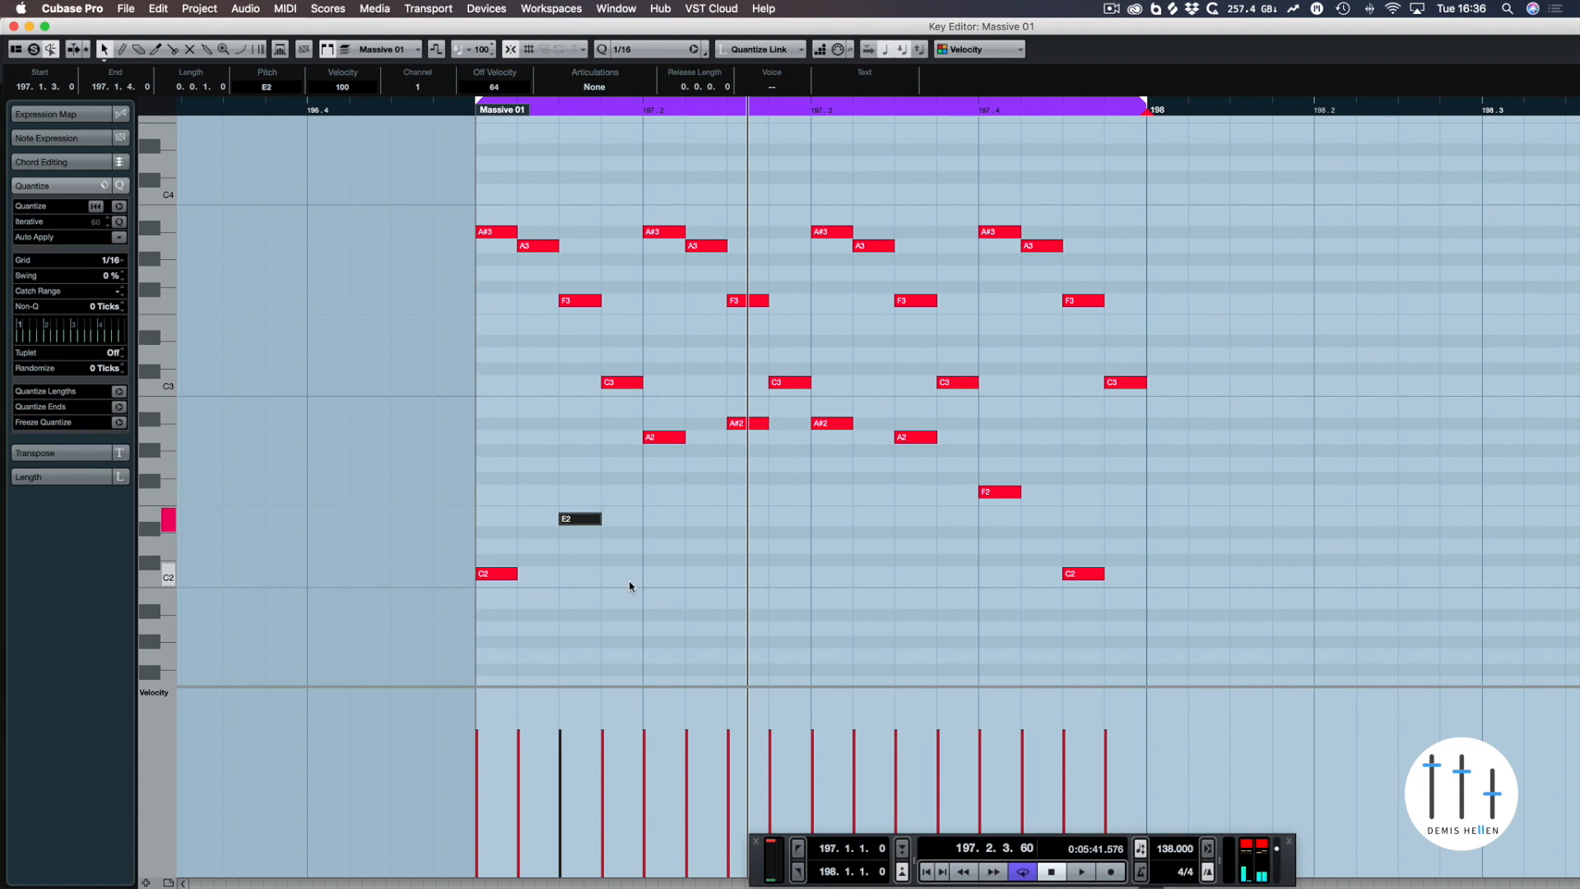
pyautogui.click(668, 437)
pyautogui.press('Down')
pyautogui.press('Down')
pyautogui.press('Down')
pyautogui.press('Down')
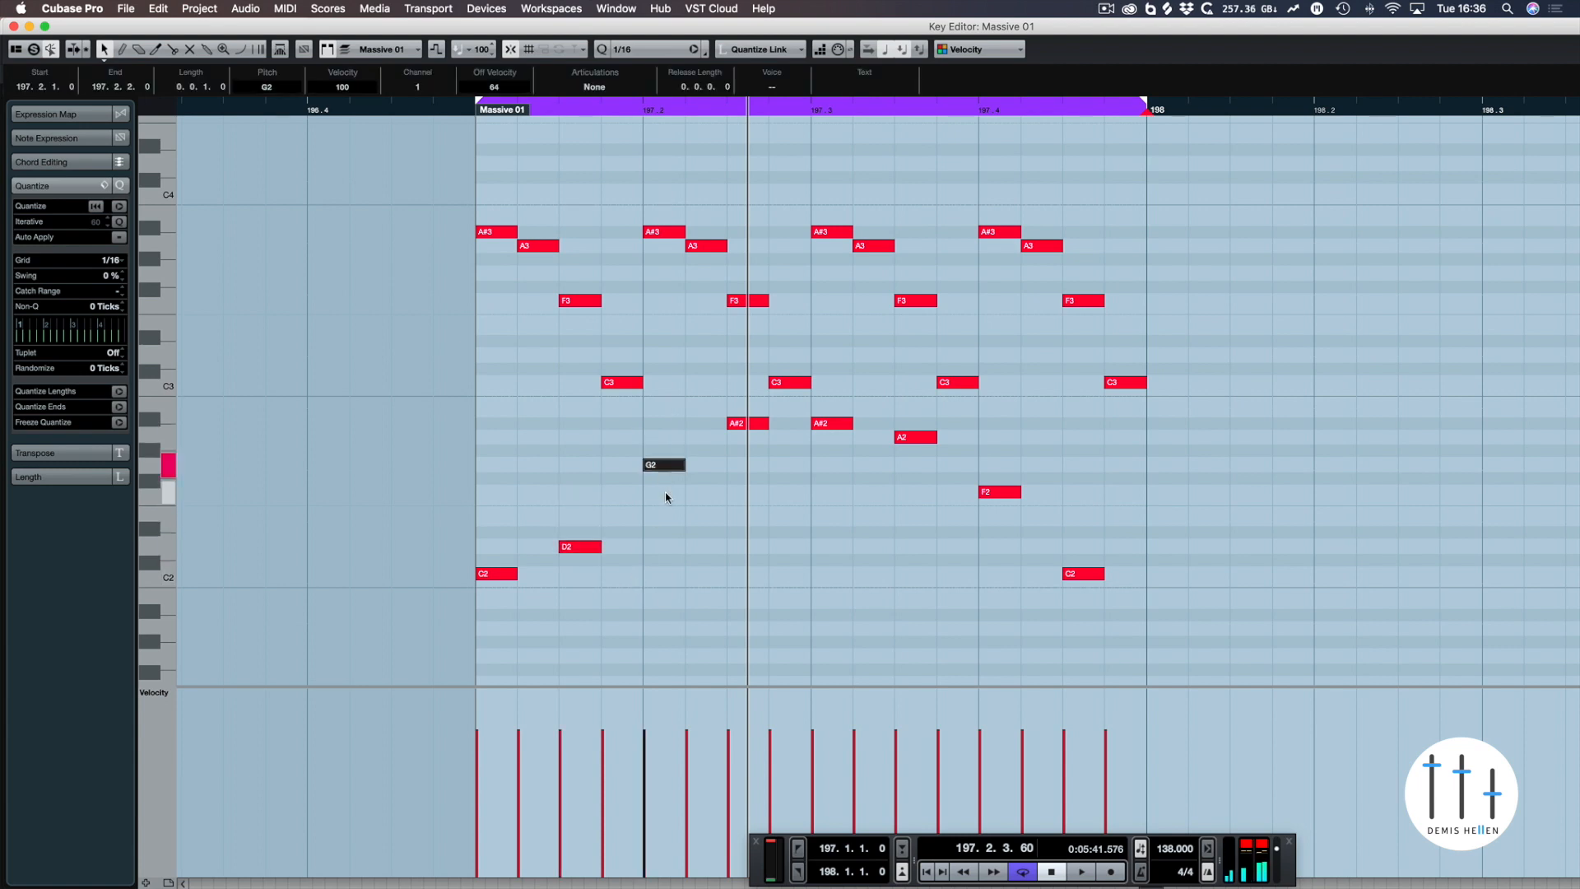
pyautogui.click(738, 423)
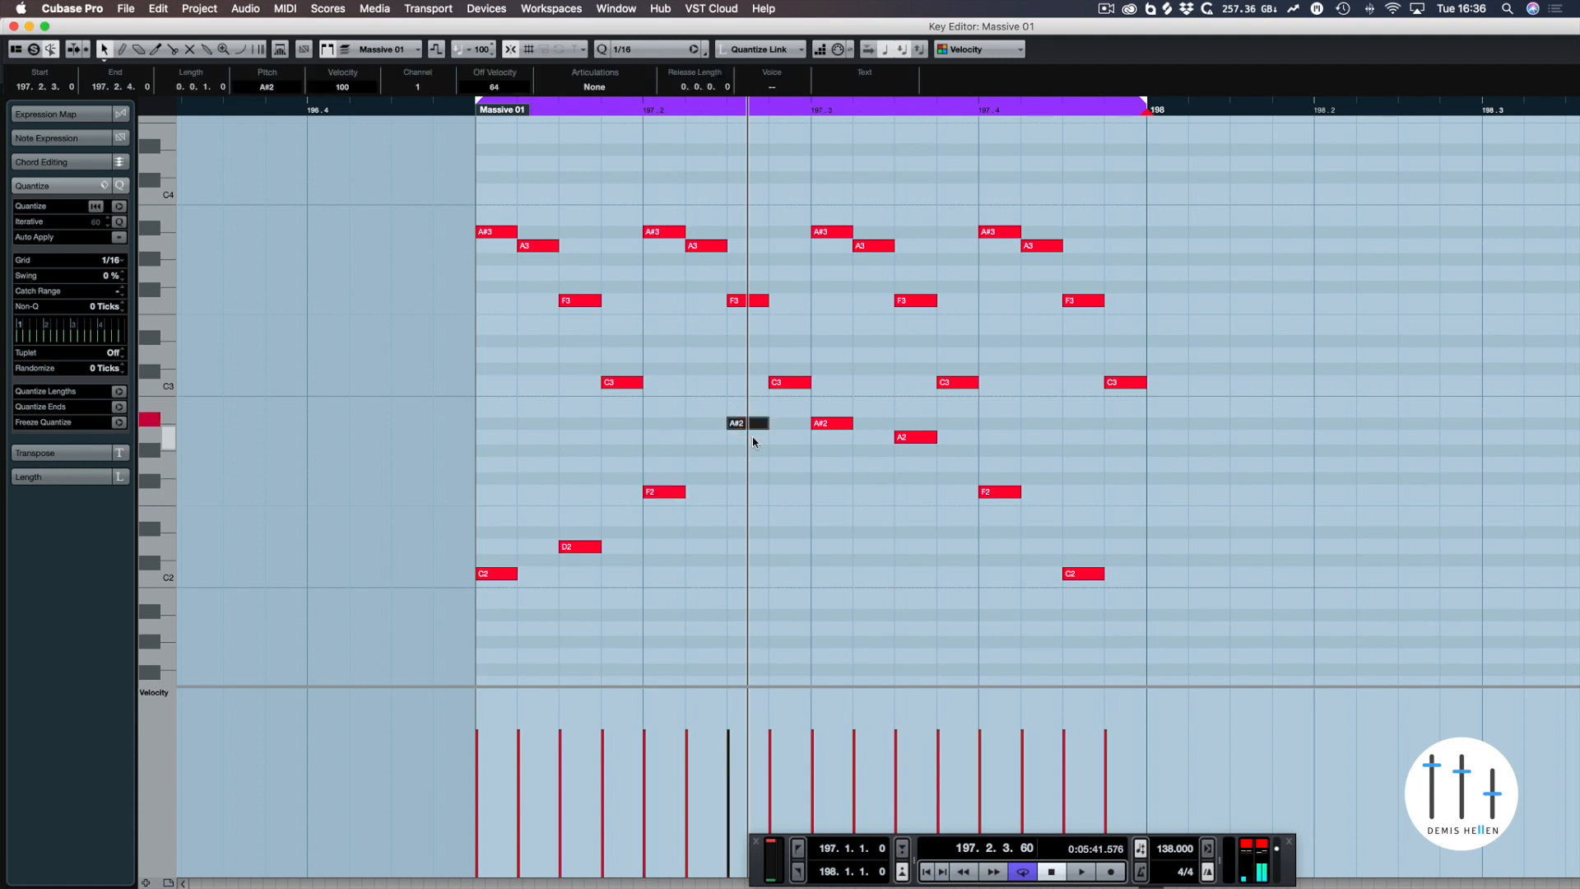
# - Examine the opening notes of the upper and low figures by selecting them individually
pyautogui.moveTo(490, 204); pyautogui.dragTo(529, 234)
pyautogui.click(535, 231)
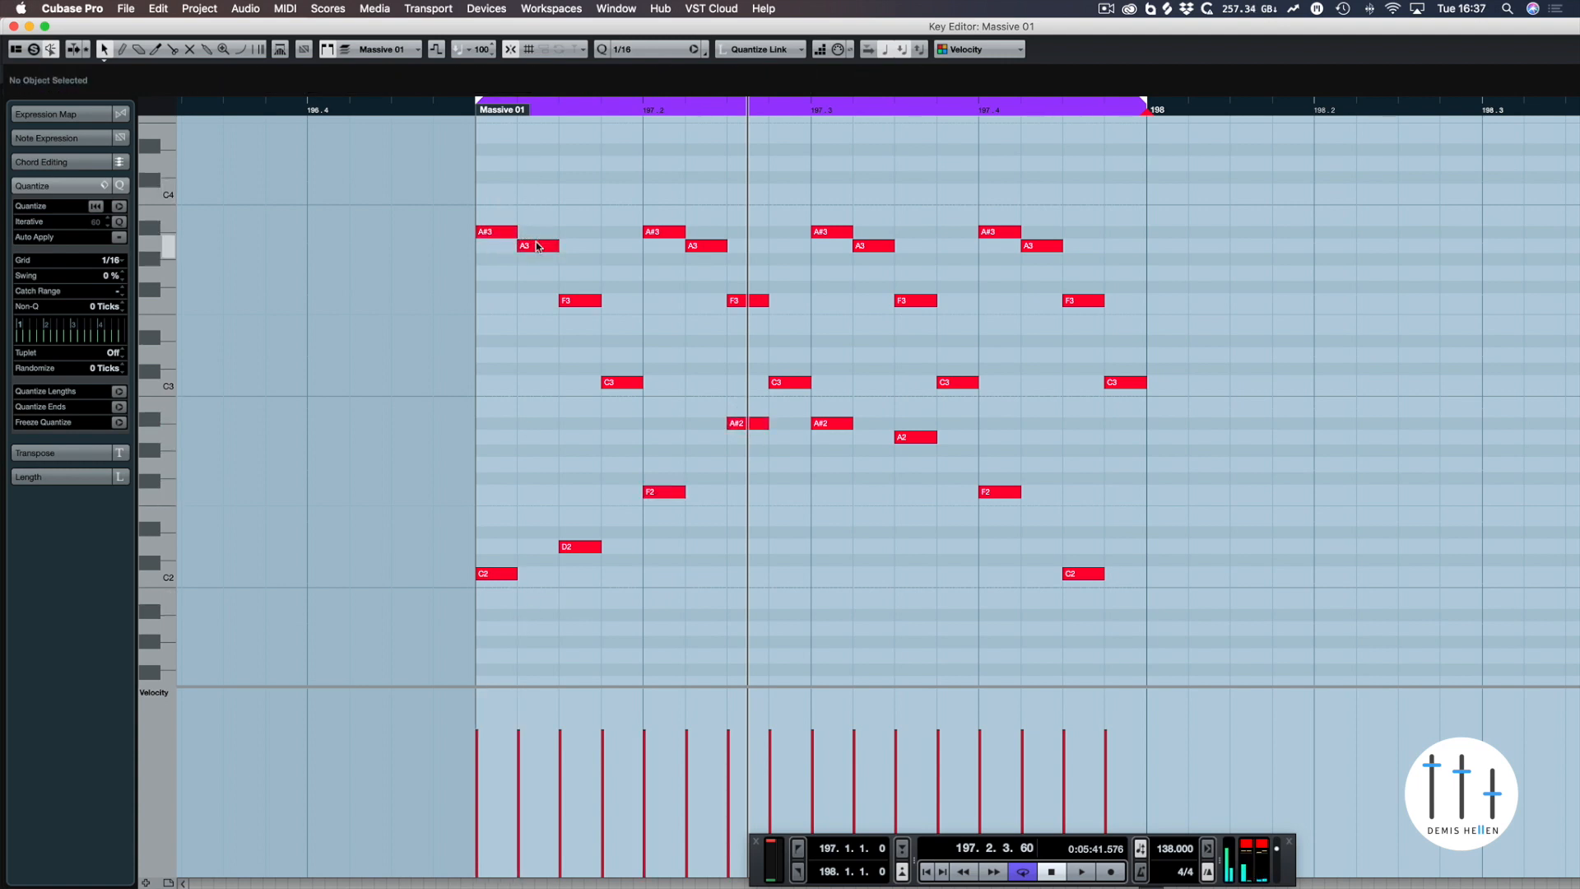
pyautogui.click(537, 247)
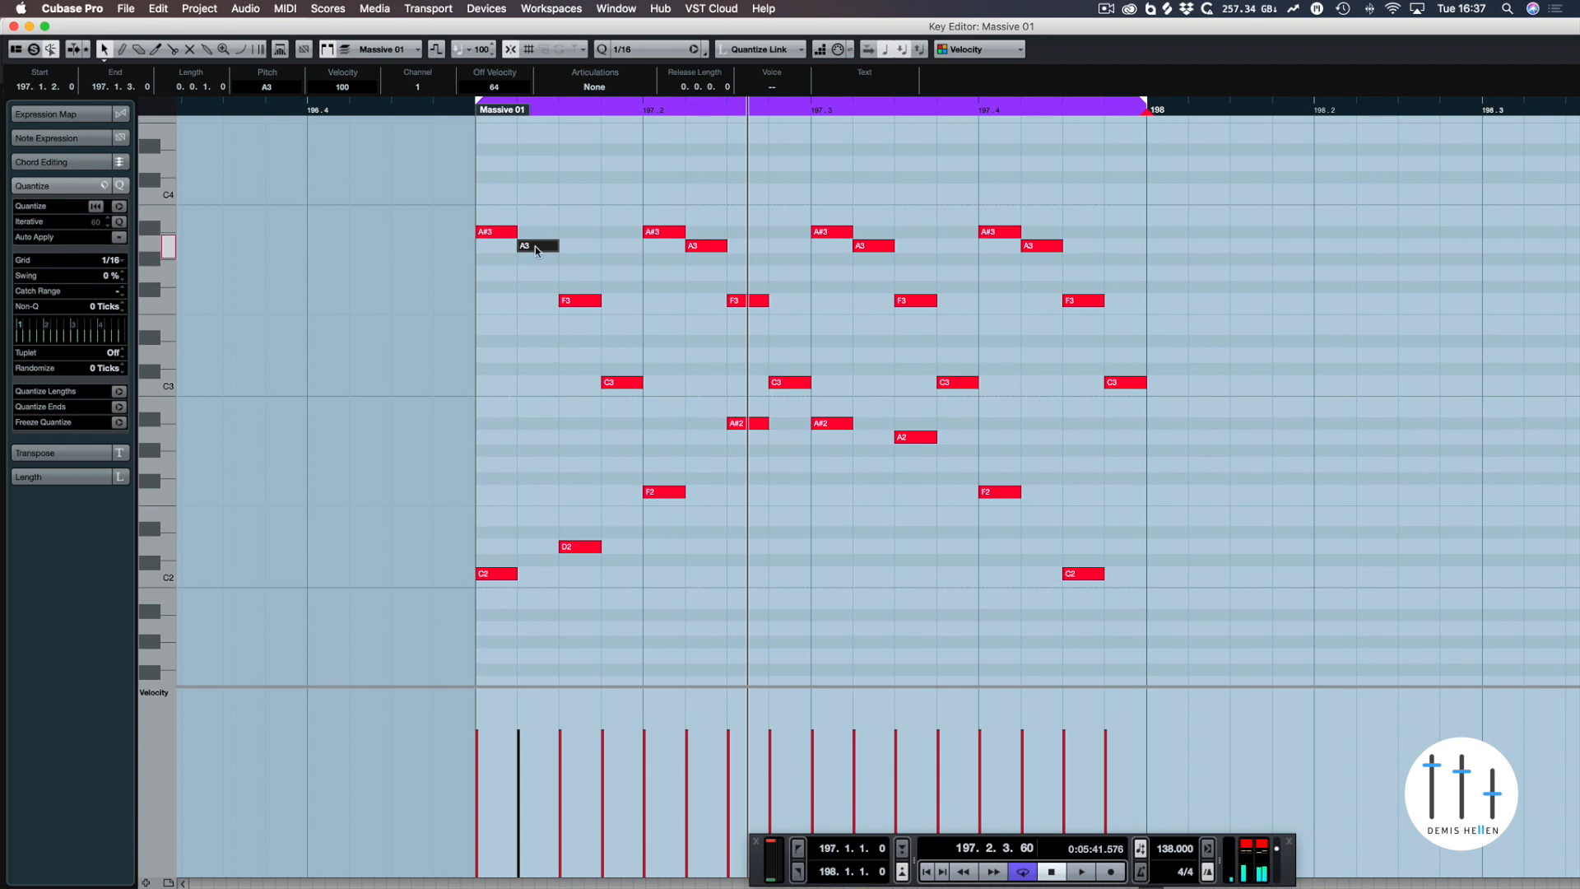
pyautogui.click(497, 574)
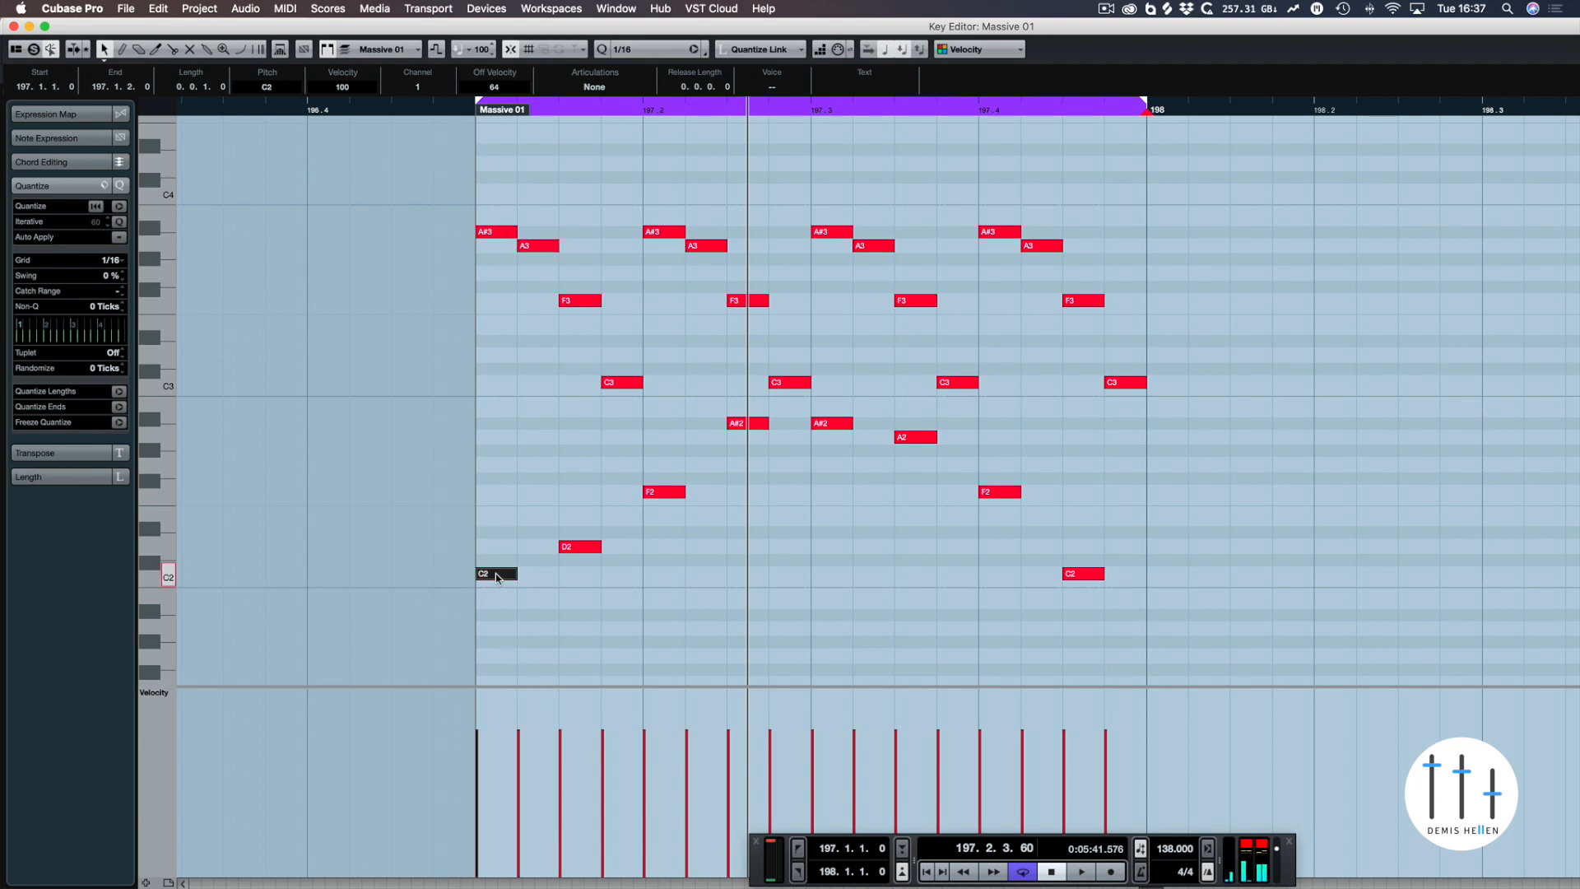
pyautogui.click(567, 565)
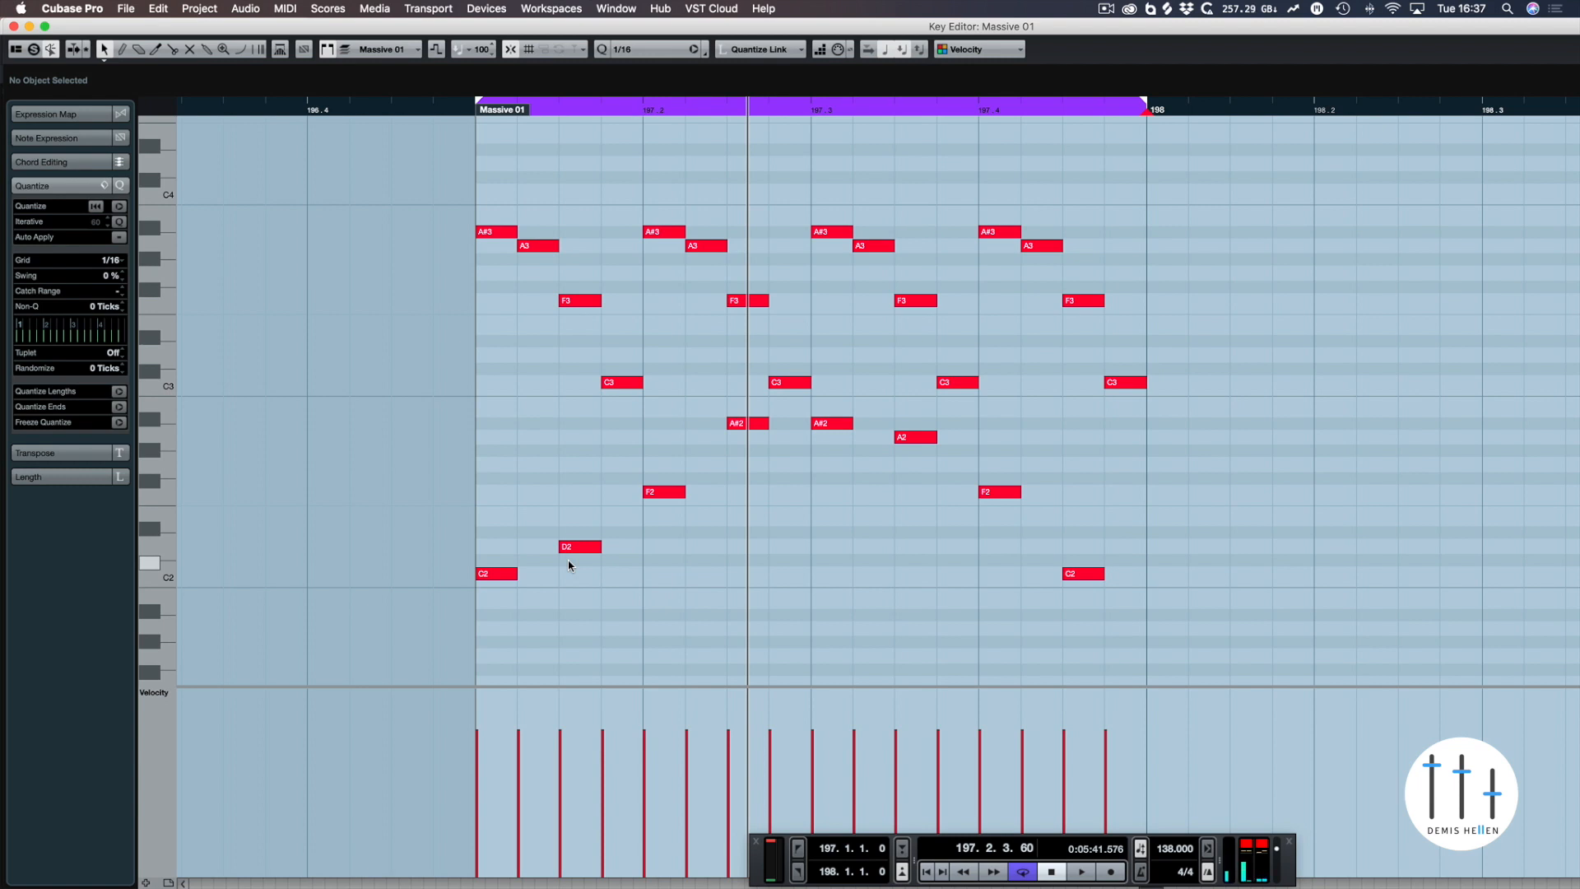
# - Switch to Numbers to check the table matching scale notes with digits, and return to Cubase
pyautogui.press('super+Tab')
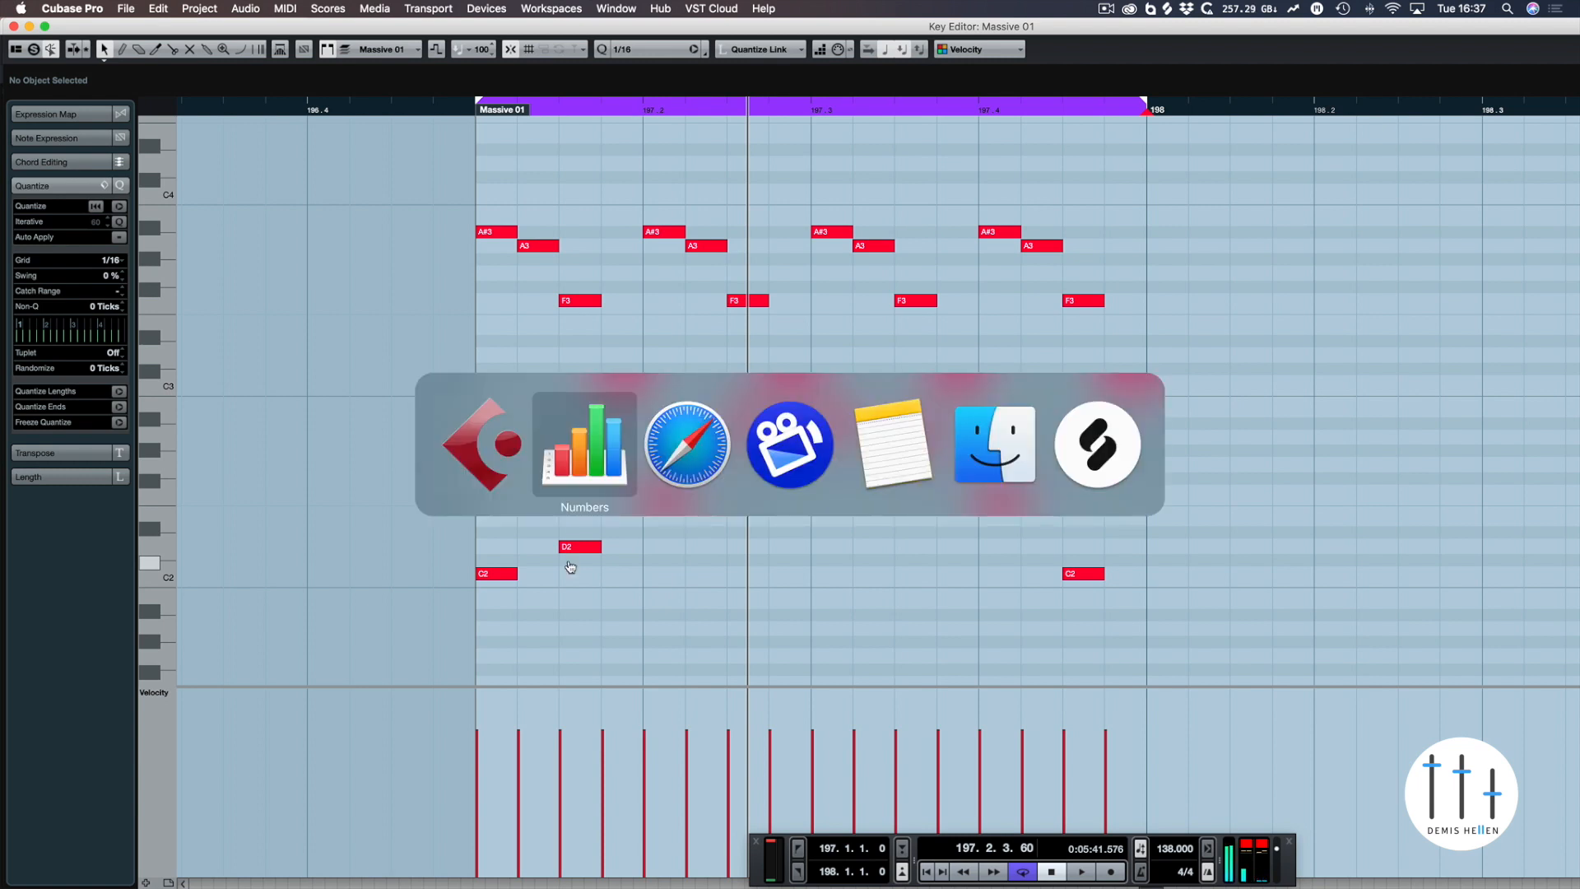
pyautogui.press('super+Tab')
pyautogui.press('super+Tab')
pyautogui.press('super+Tab')
pyautogui.press('super+Tab')
pyautogui.press('super+Tab')
pyautogui.press('super+Tab')
pyautogui.press('super+Tab')
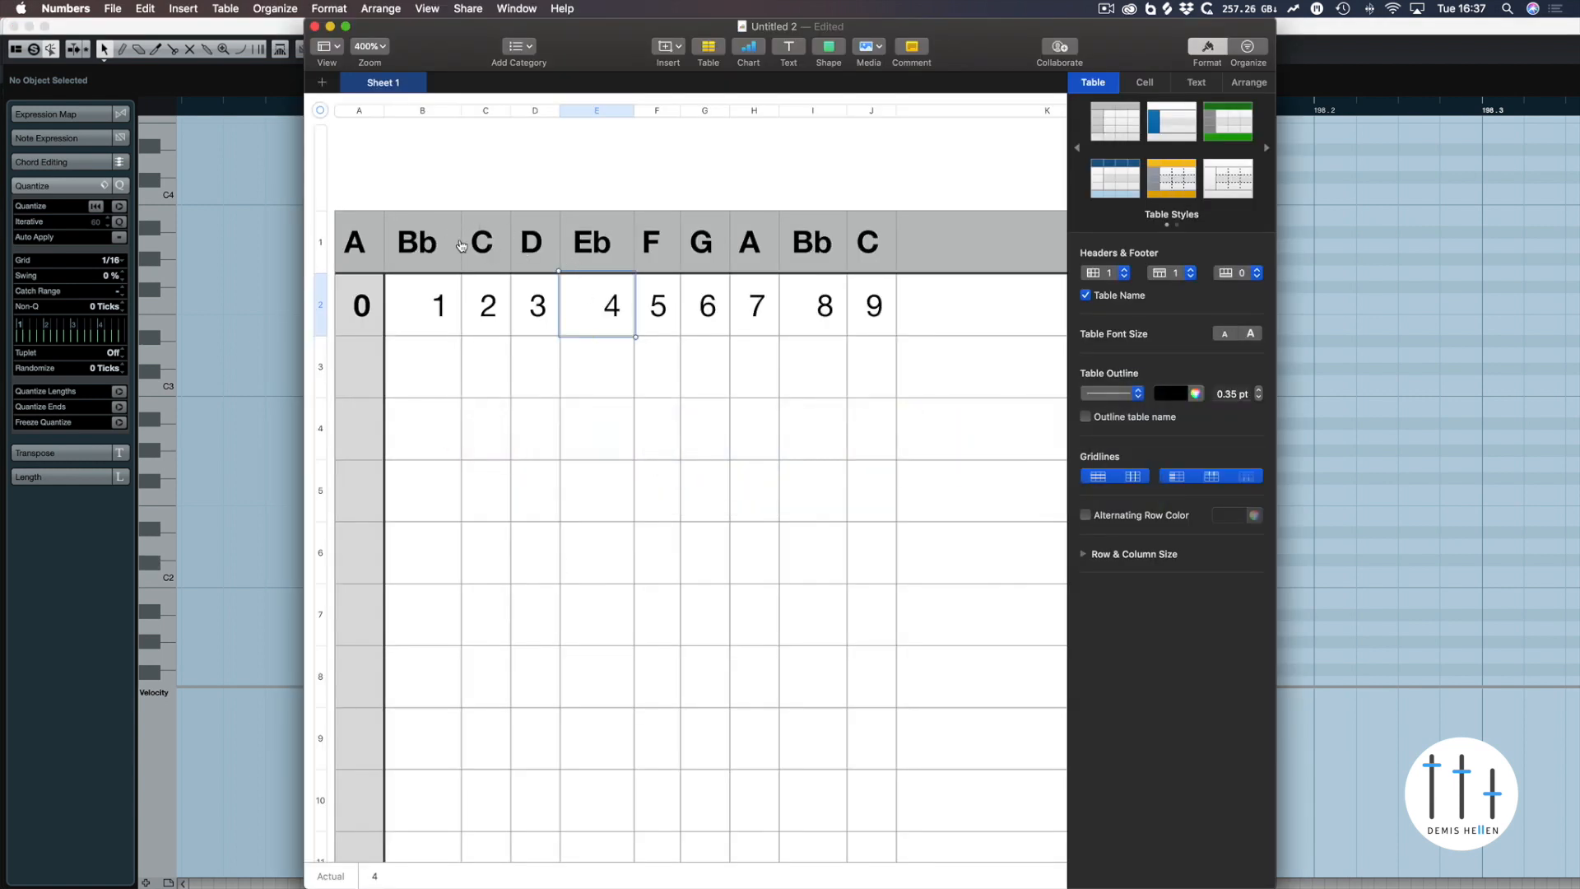
pyautogui.press('super+Tab')
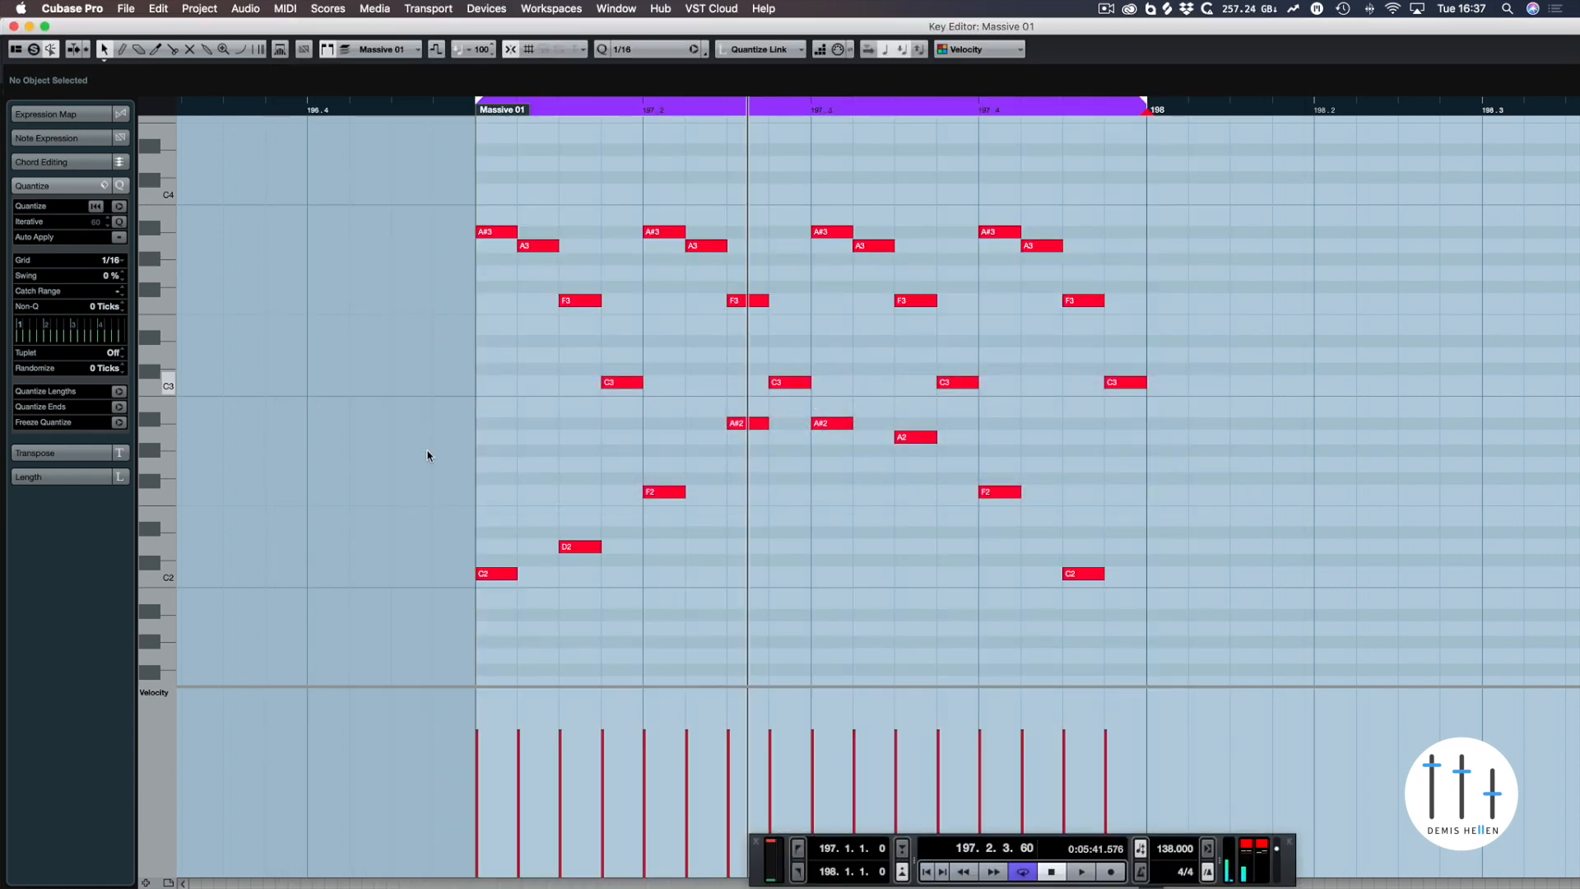
# - Try lowering the third note of the low figure to D#2 and restore it to F2
pyautogui.click(584, 545)
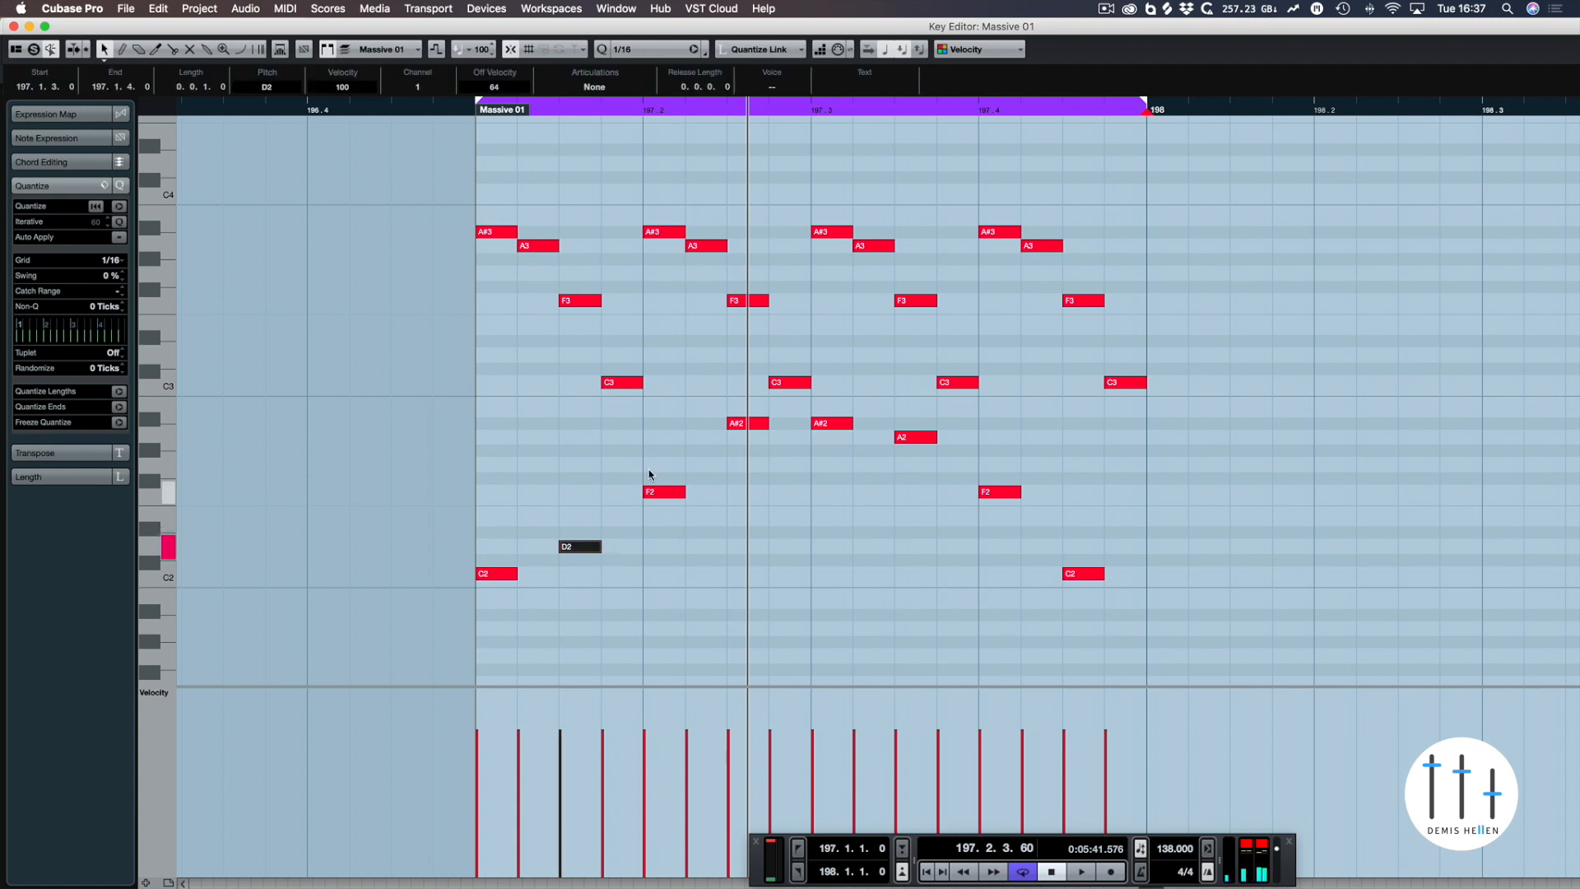
pyautogui.click(654, 491)
pyautogui.press('Down')
pyautogui.press('Down')
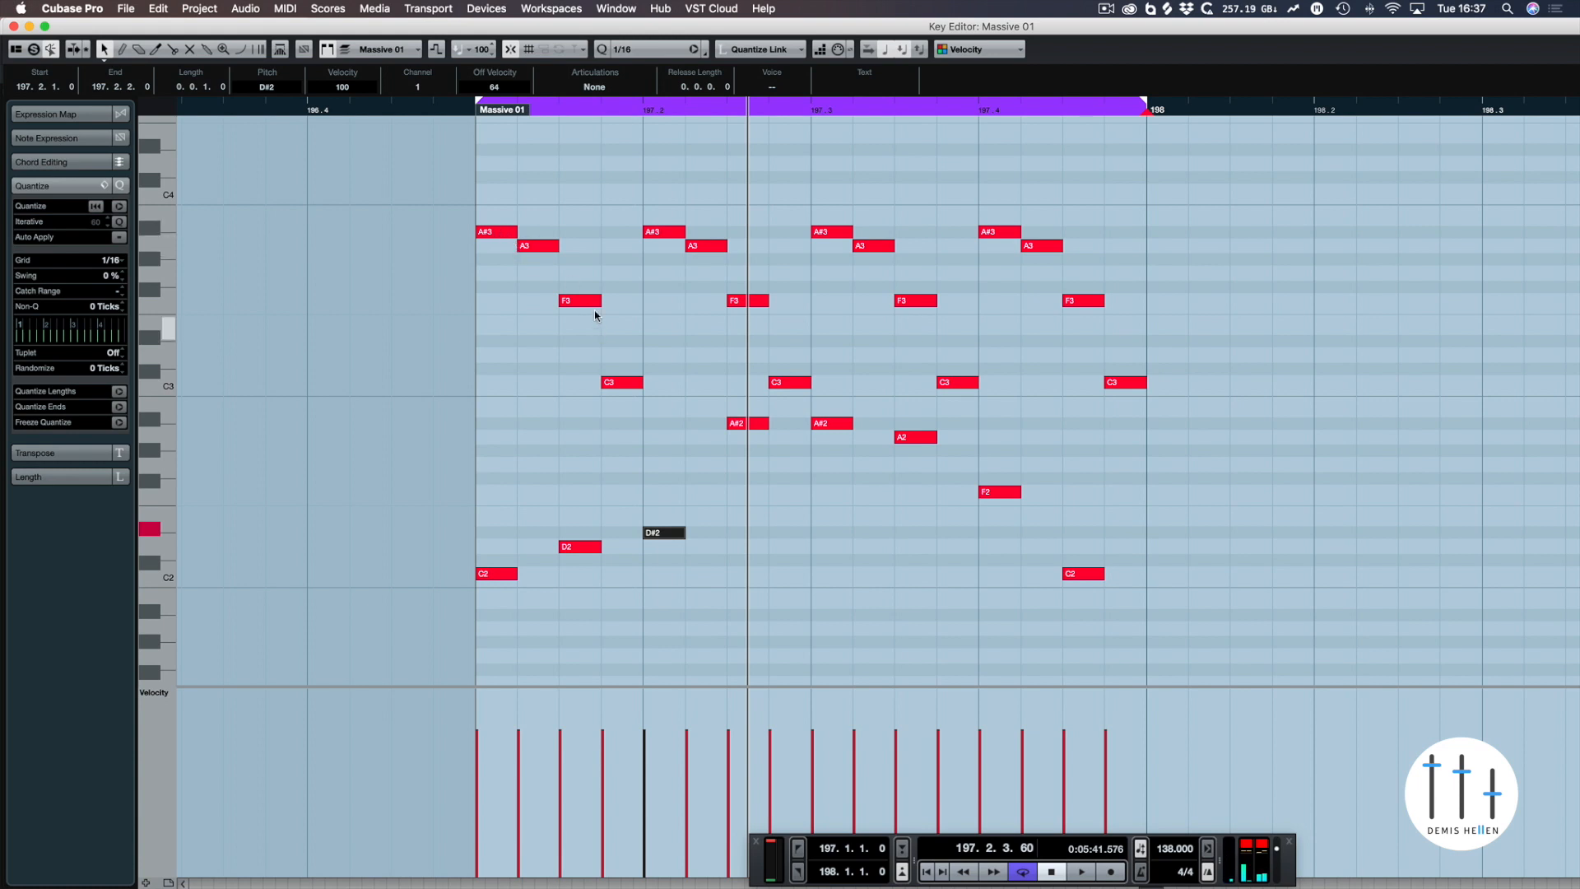
pyautogui.press('Up')
pyautogui.press('Up')
pyautogui.scroll(-3, 670, 555)
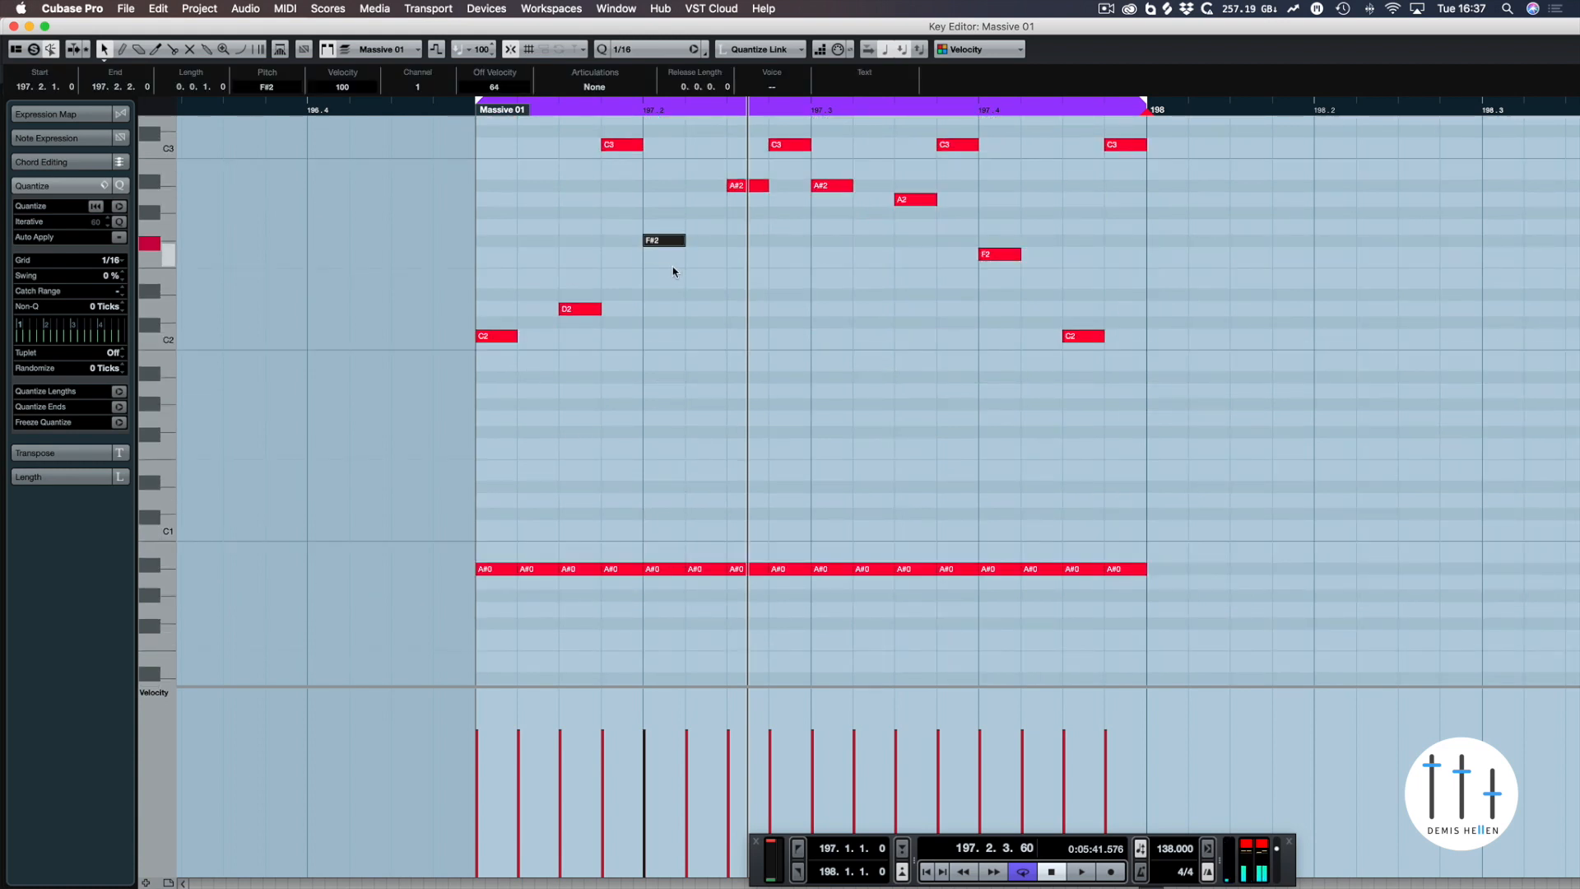
pyautogui.click(681, 288)
pyautogui.scroll(4, 681, 287)
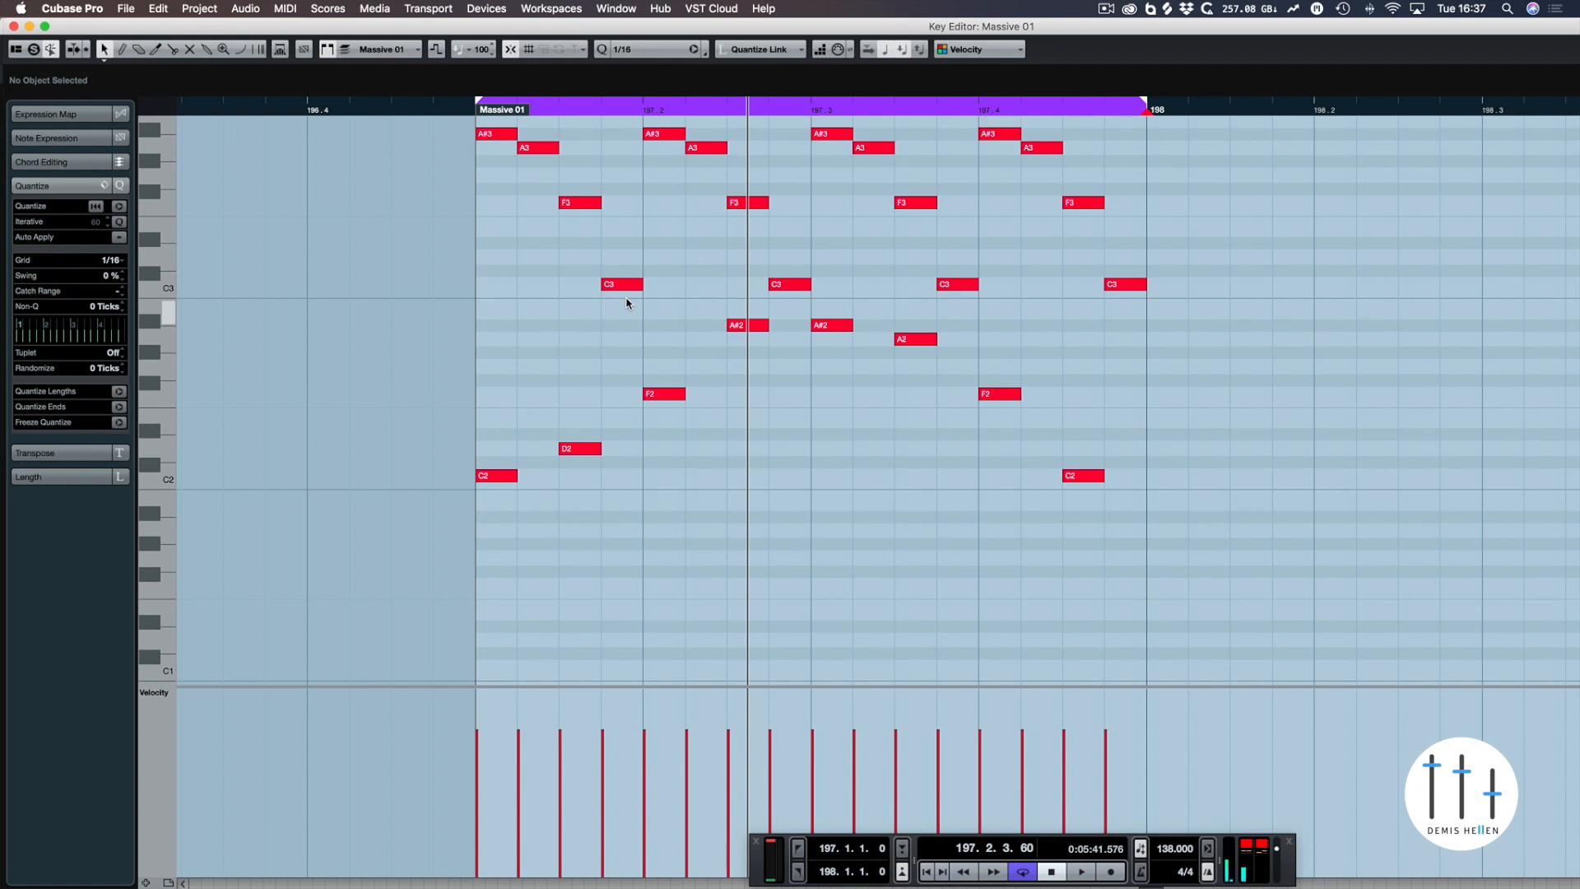
# - Play back the loop to hear the ascending C2, D2, F2, A#2 low figure, and stop playback
pyautogui.press('space')
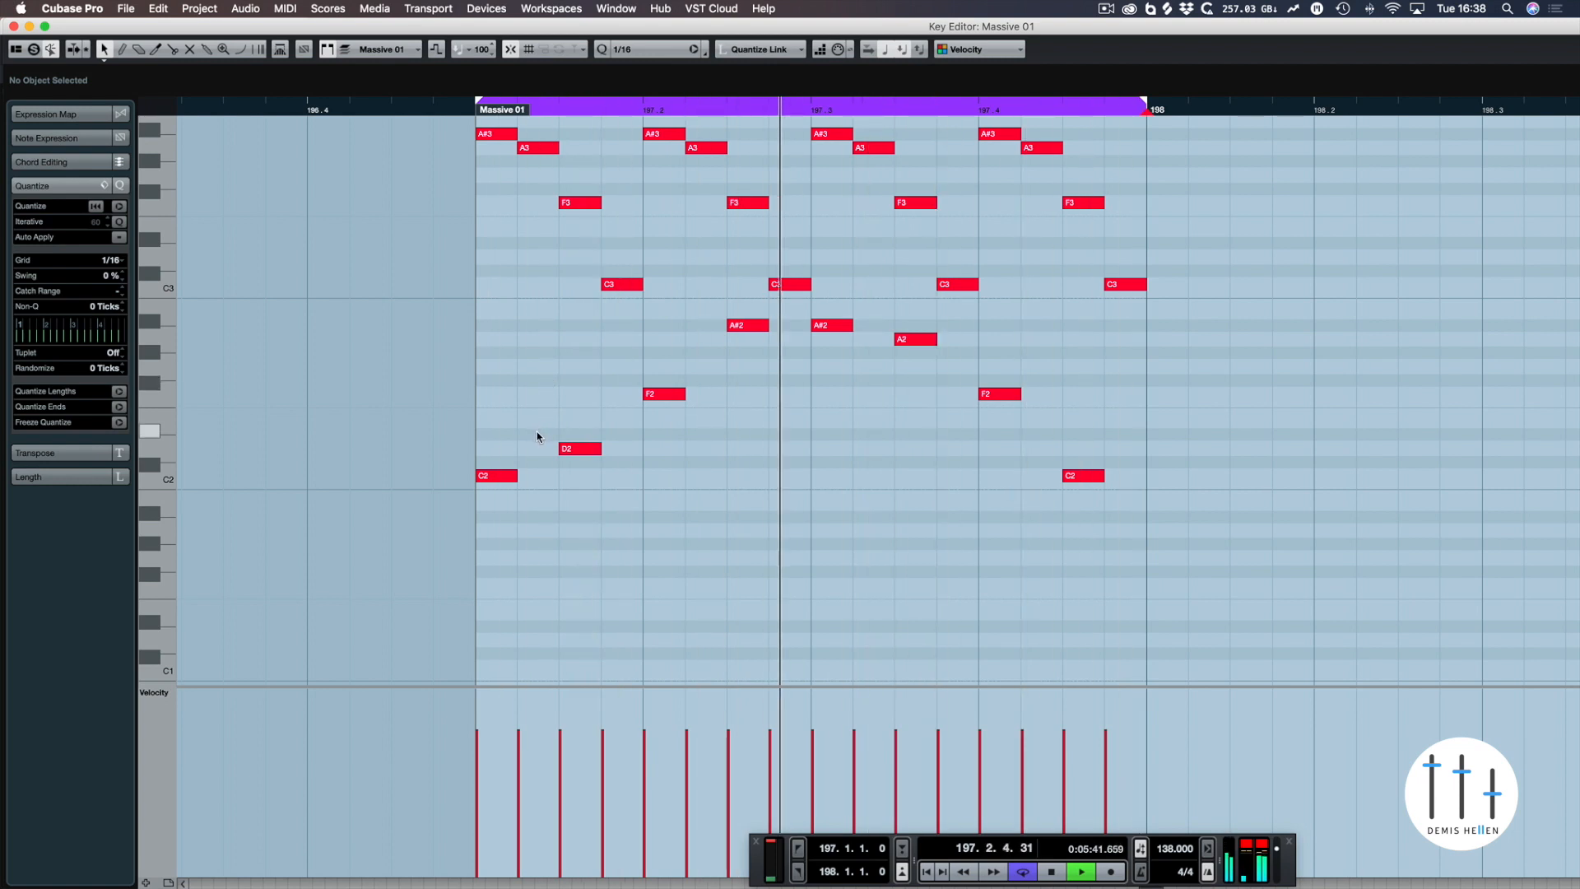
pyautogui.press('space')
pyautogui.moveTo(535, 398); pyautogui.dragTo(530, 170)
pyautogui.click(529, 175)
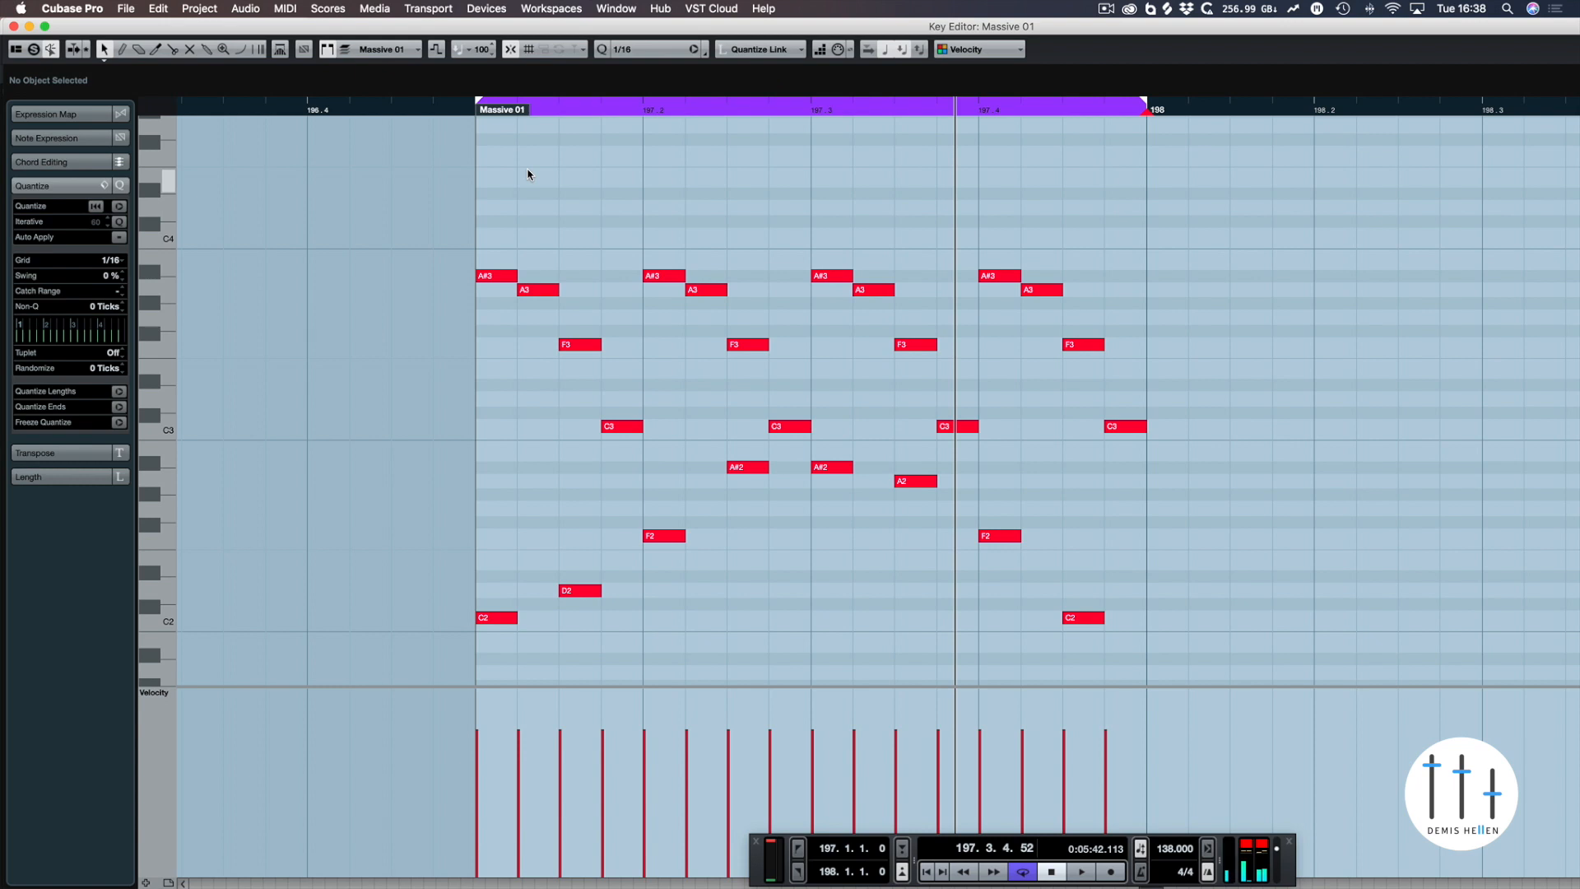
# - Close the note editor and open the Massive instrument of the Massive 01 track
pyautogui.press('Return')
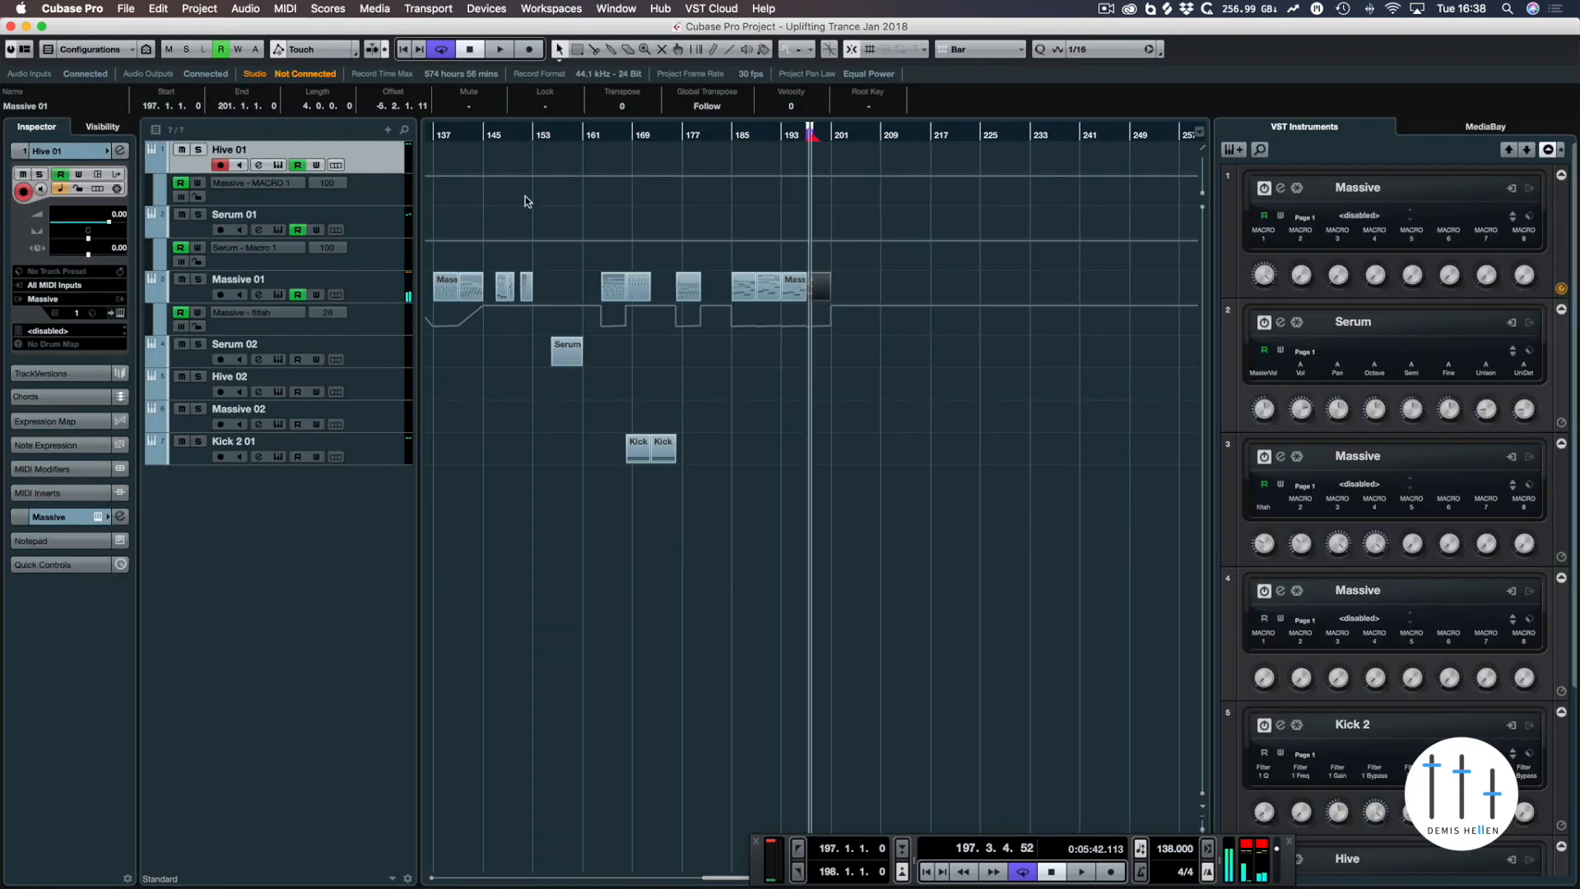
pyautogui.click(397, 294)
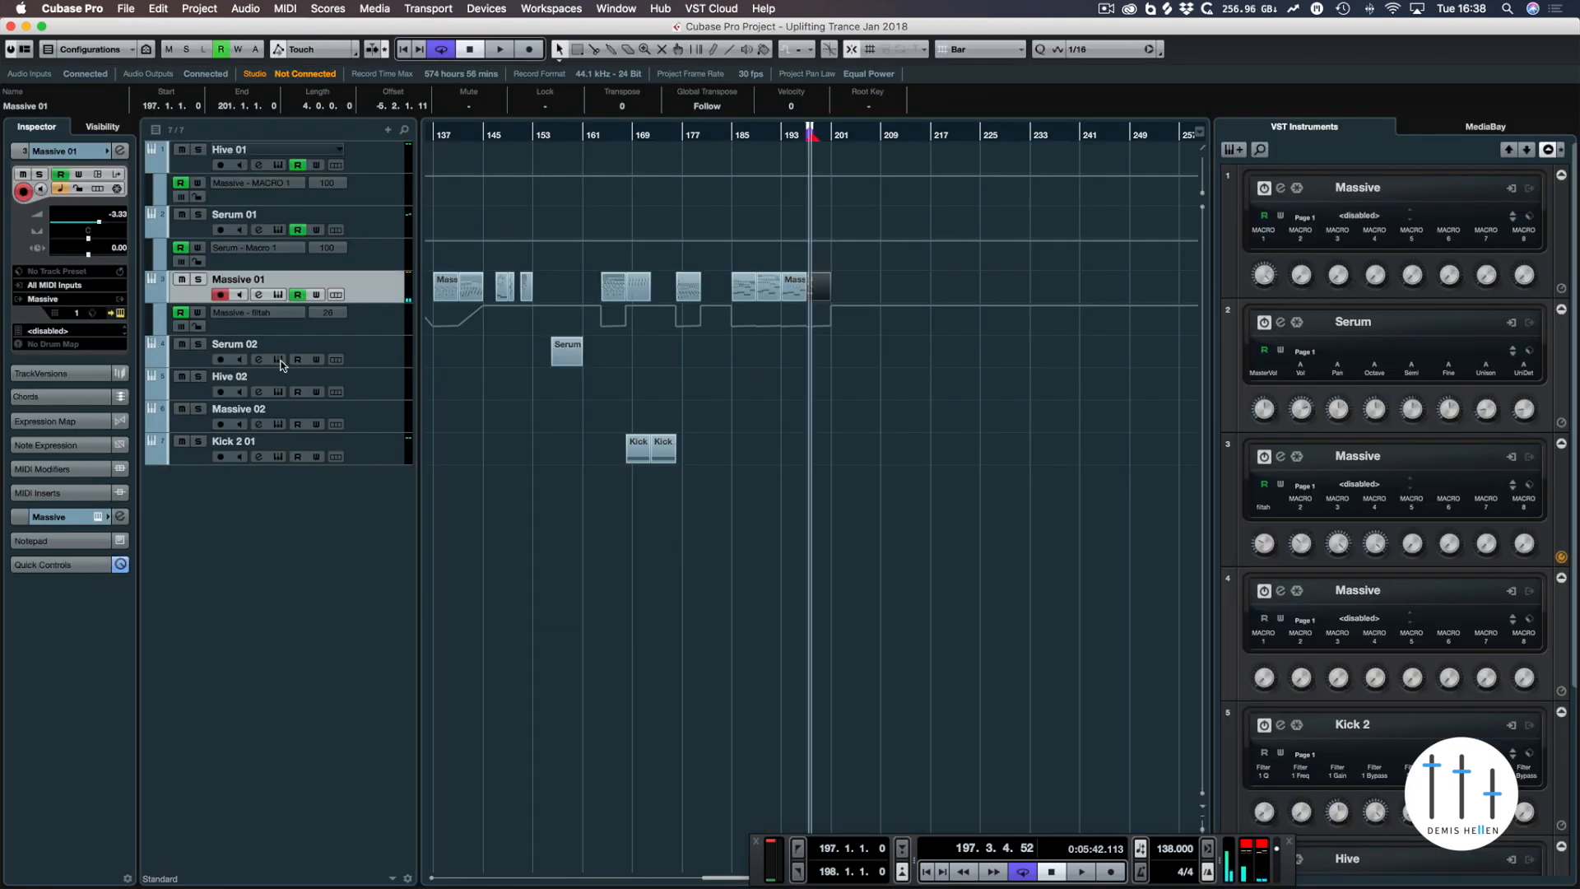
pyautogui.press('e')
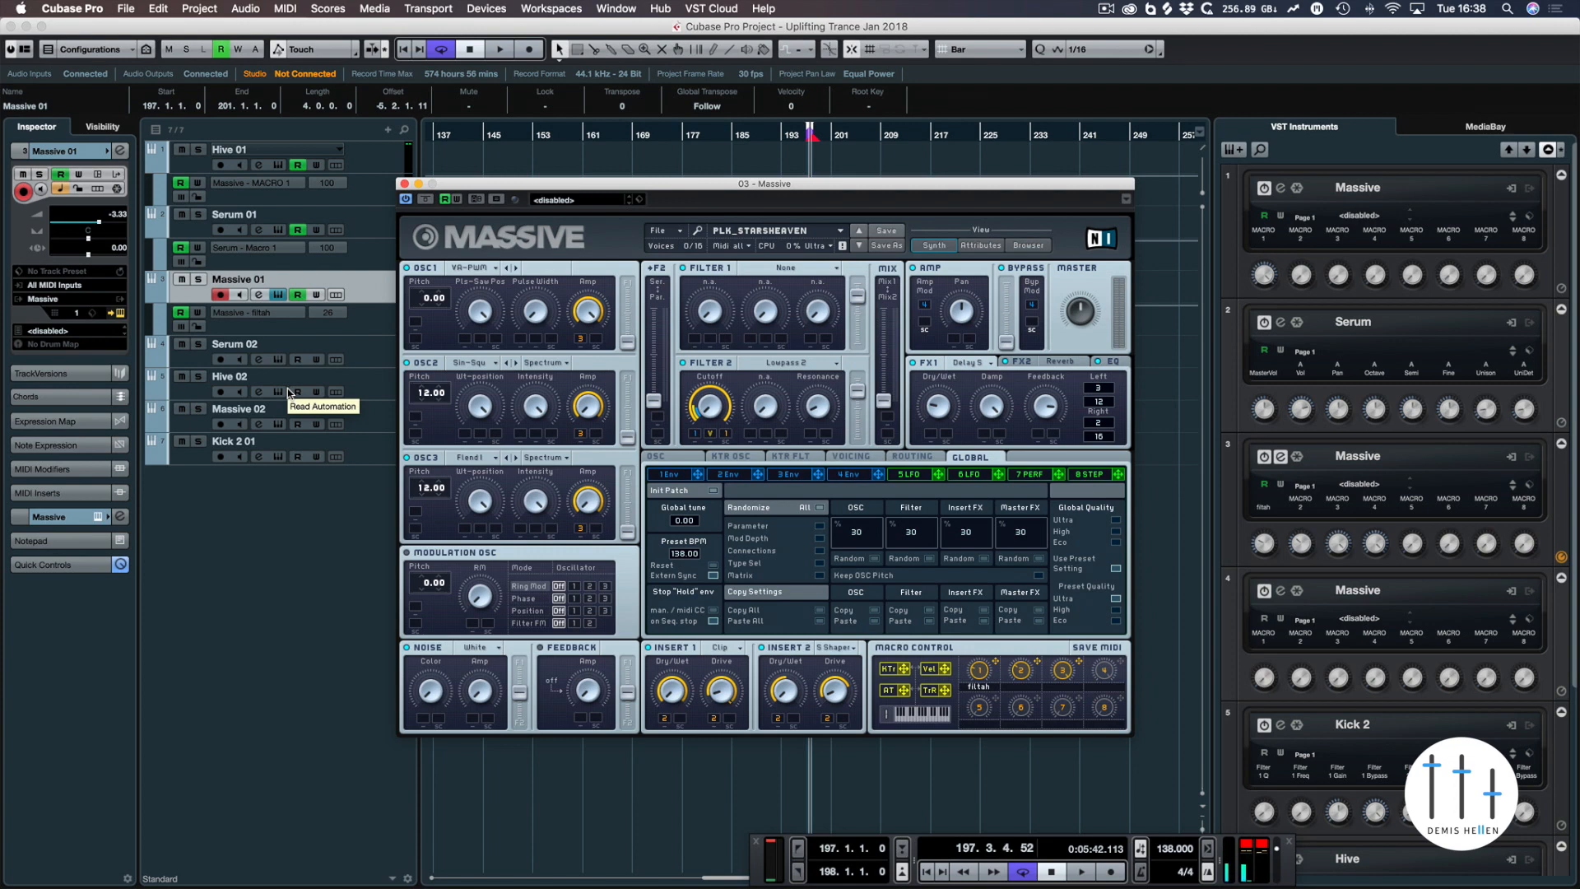
pyautogui.press('super+Tab')
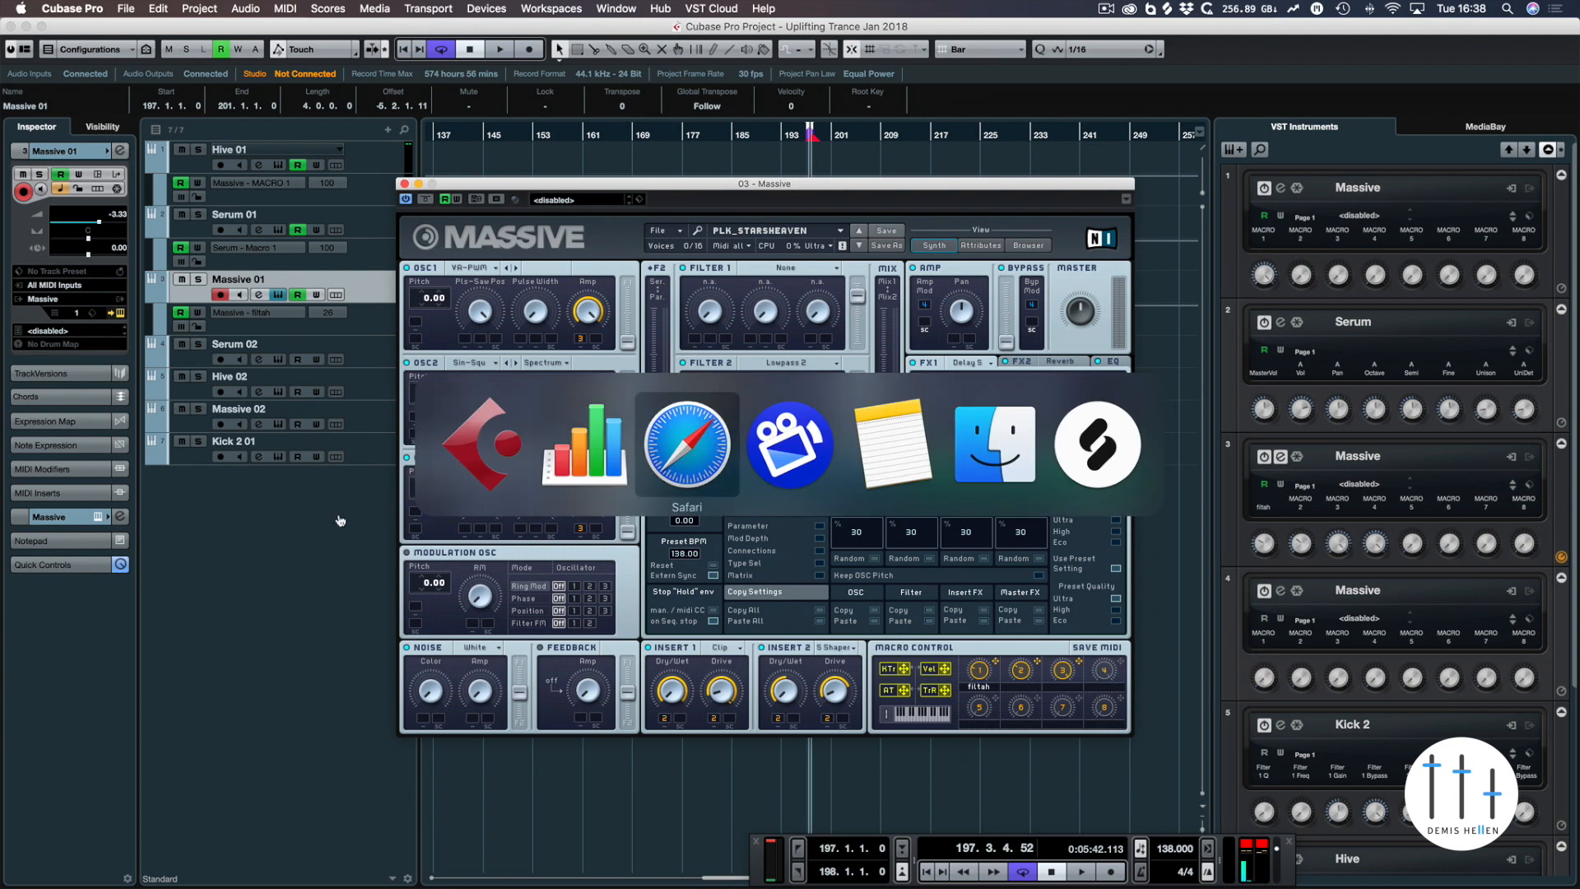
pyautogui.scroll(-6, 461, 497)
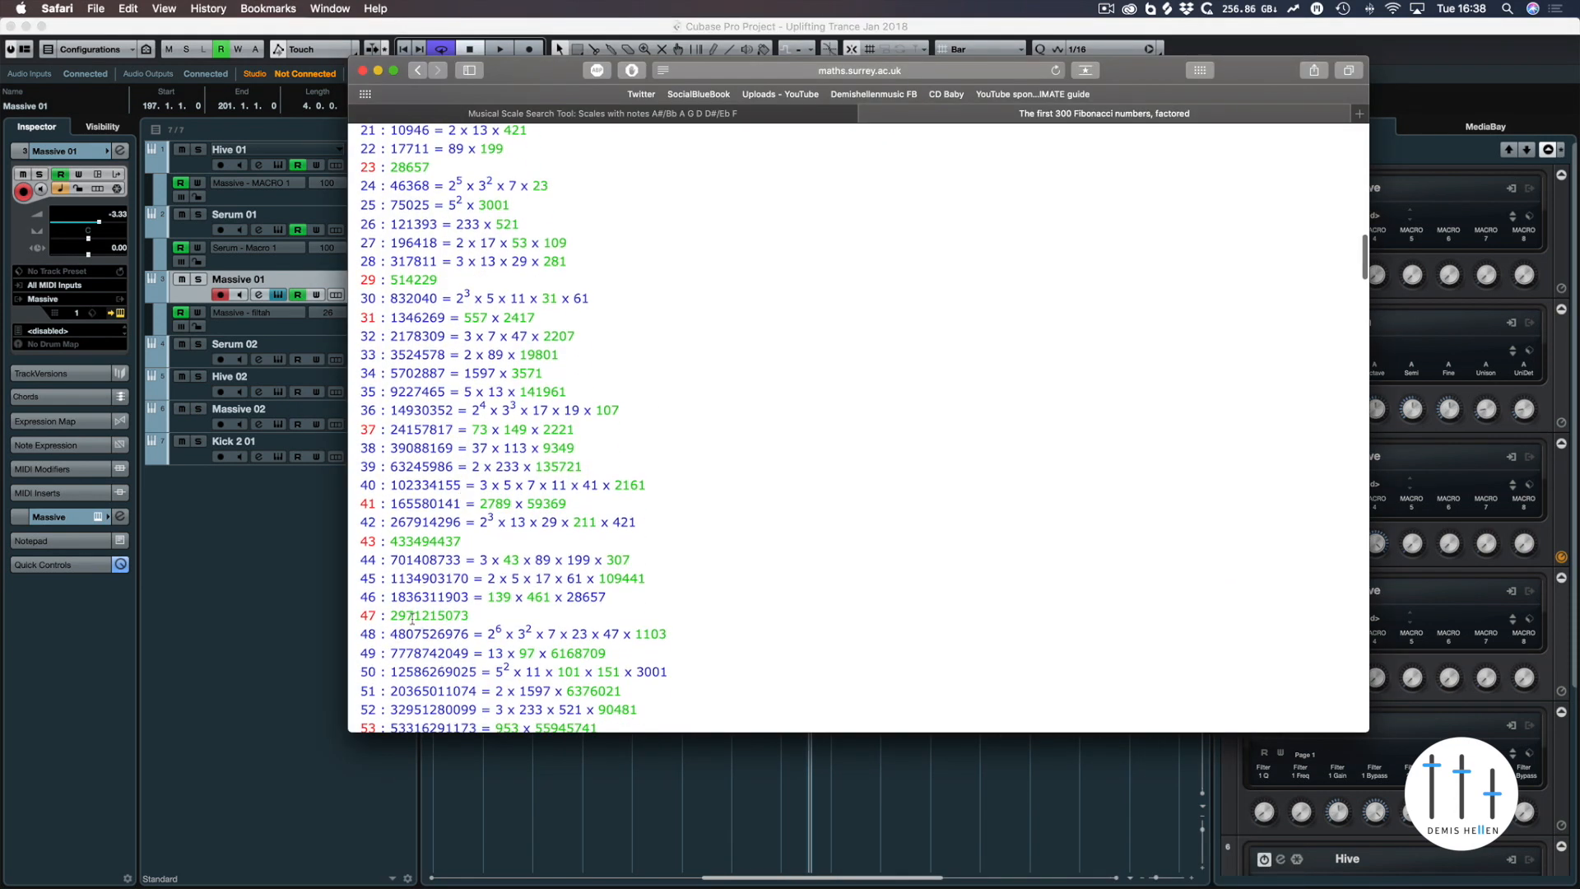
pyautogui.moveTo(484, 620); pyautogui.dragTo(389, 615)
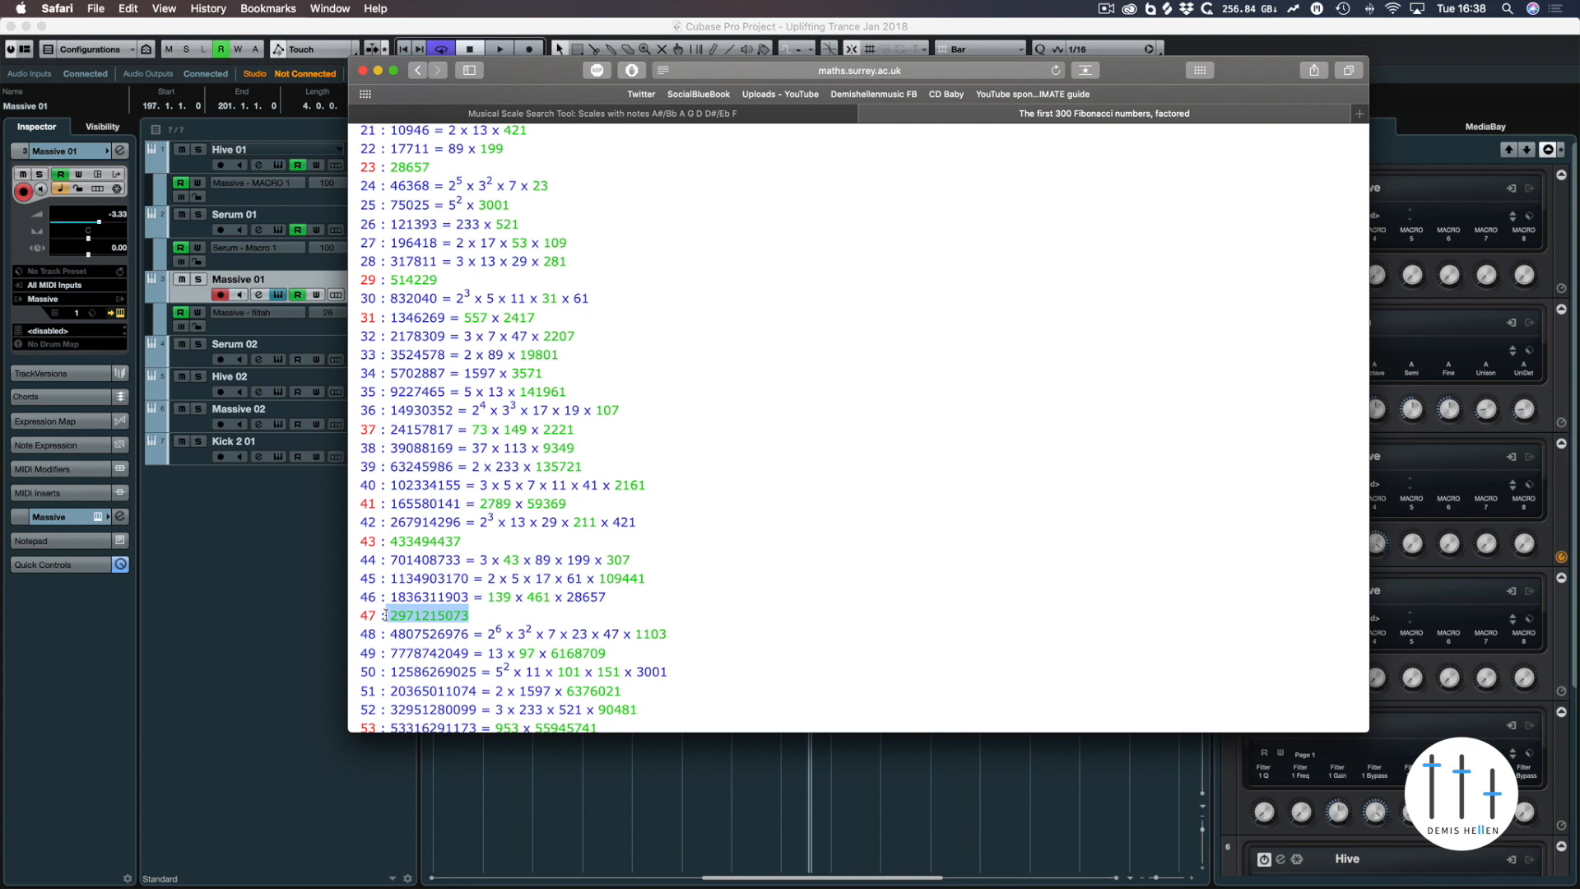
pyautogui.click(281, 664)
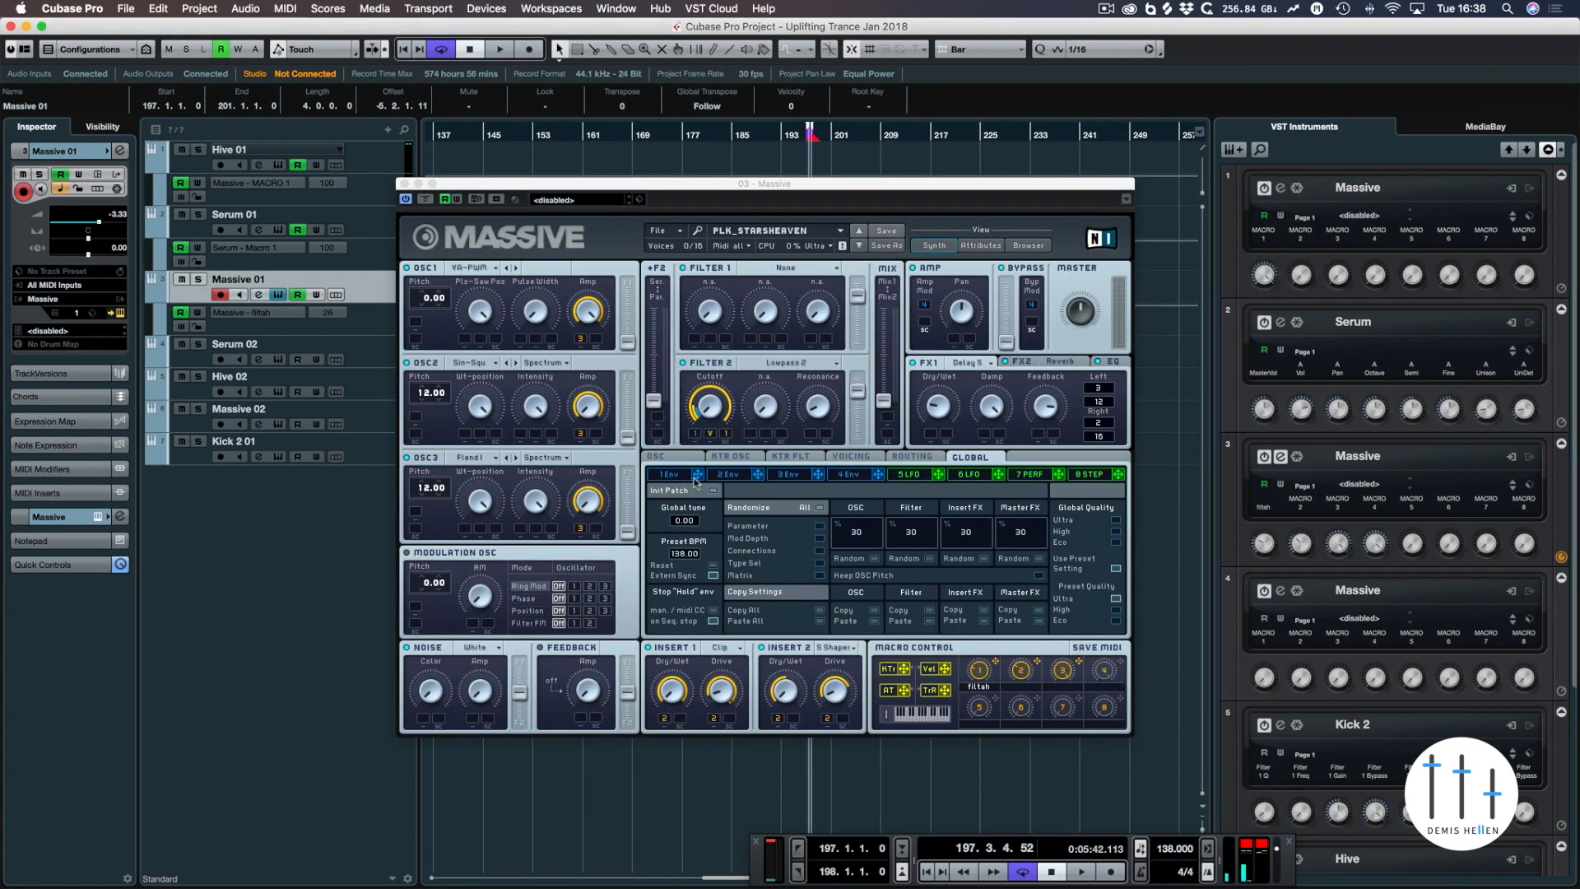
pyautogui.click(403, 183)
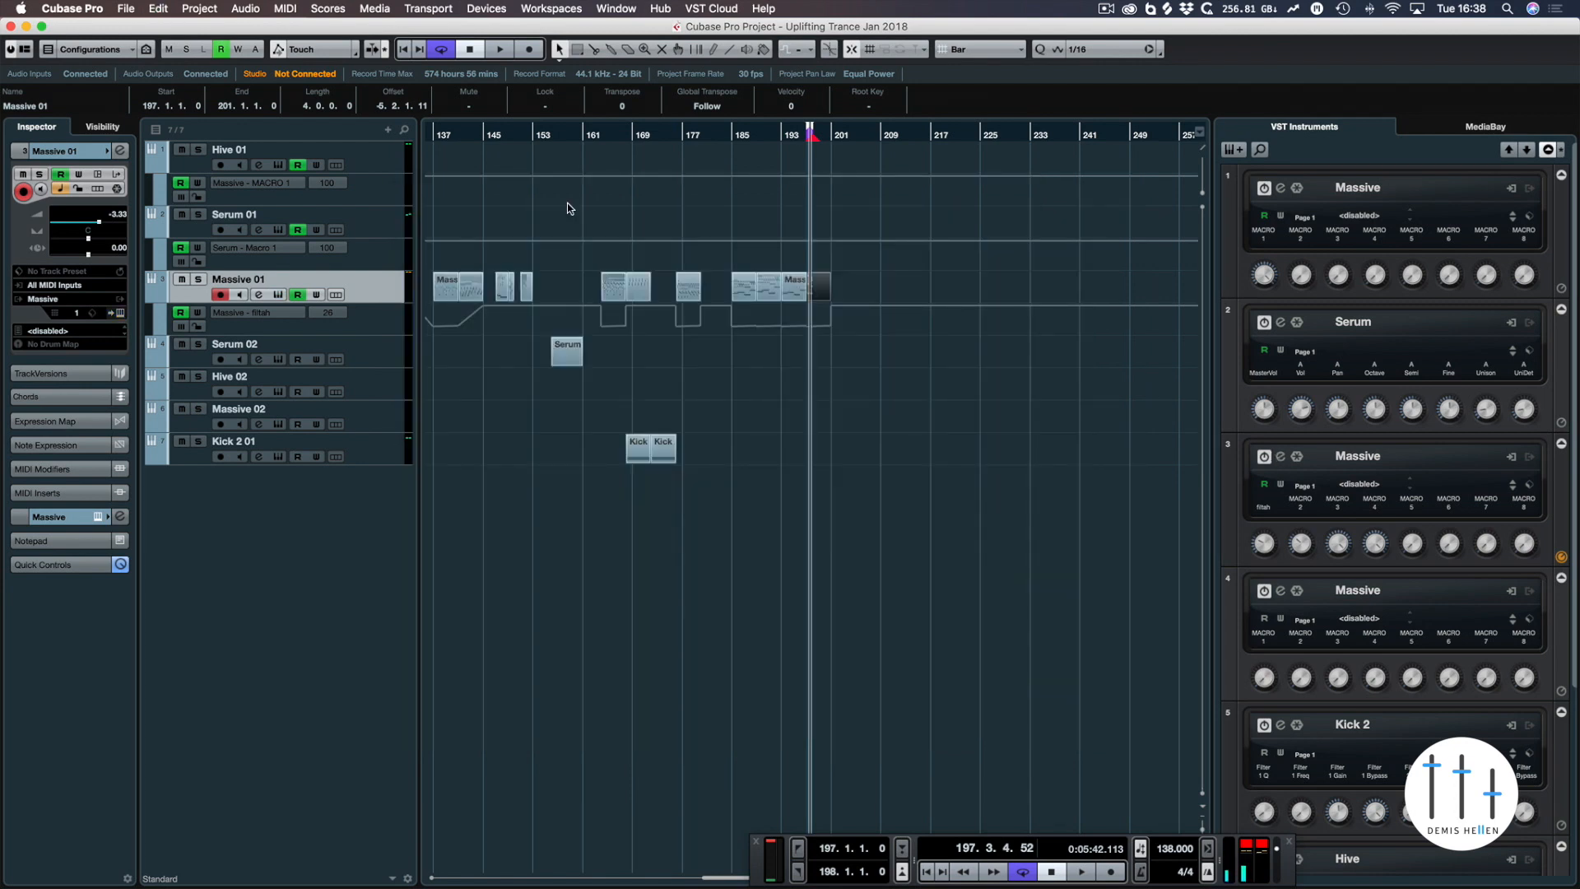
# - Open the Massive instrument of the Massive 01 track and position its window clear of the part at bar 197
pyautogui.press('space')
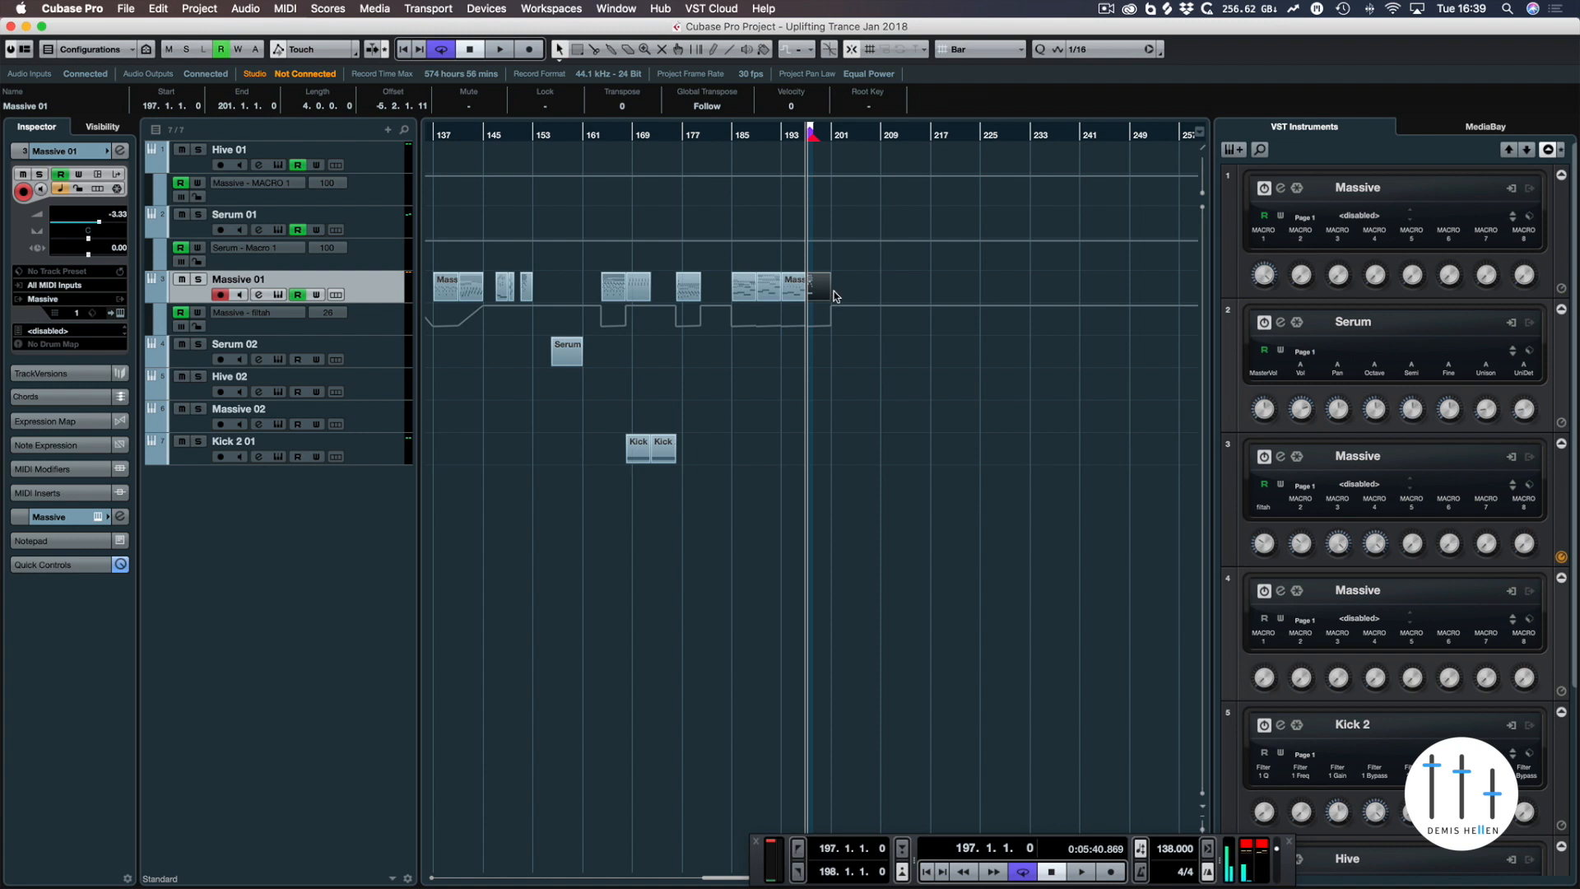
pyautogui.press('h')
pyautogui.press('h')
pyautogui.press('h')
pyautogui.press('h')
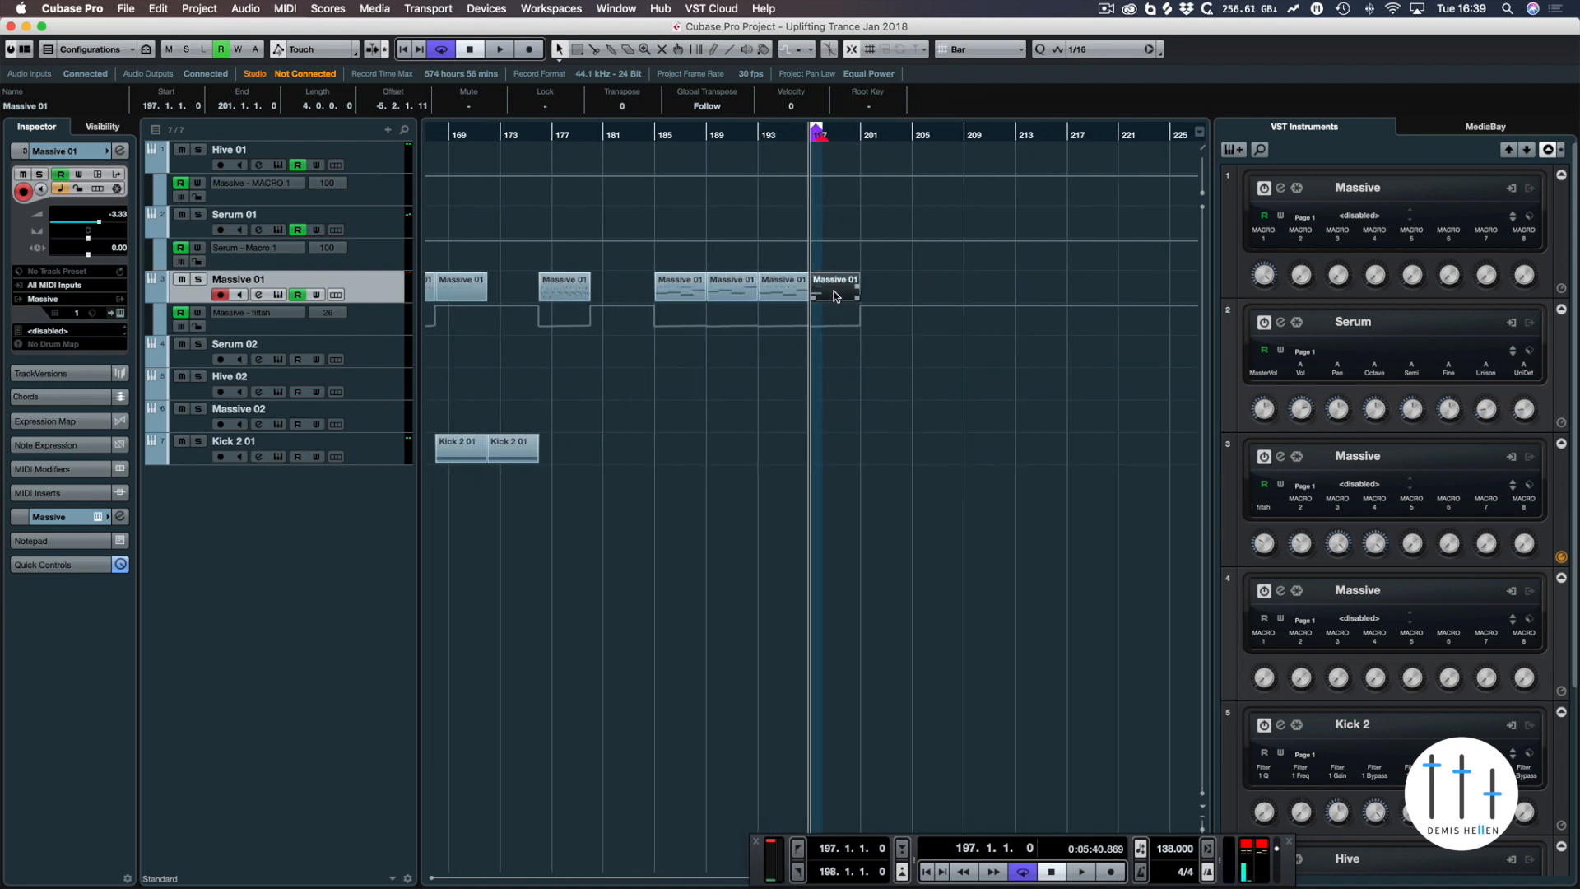
pyautogui.press('h')
pyautogui.press('h')
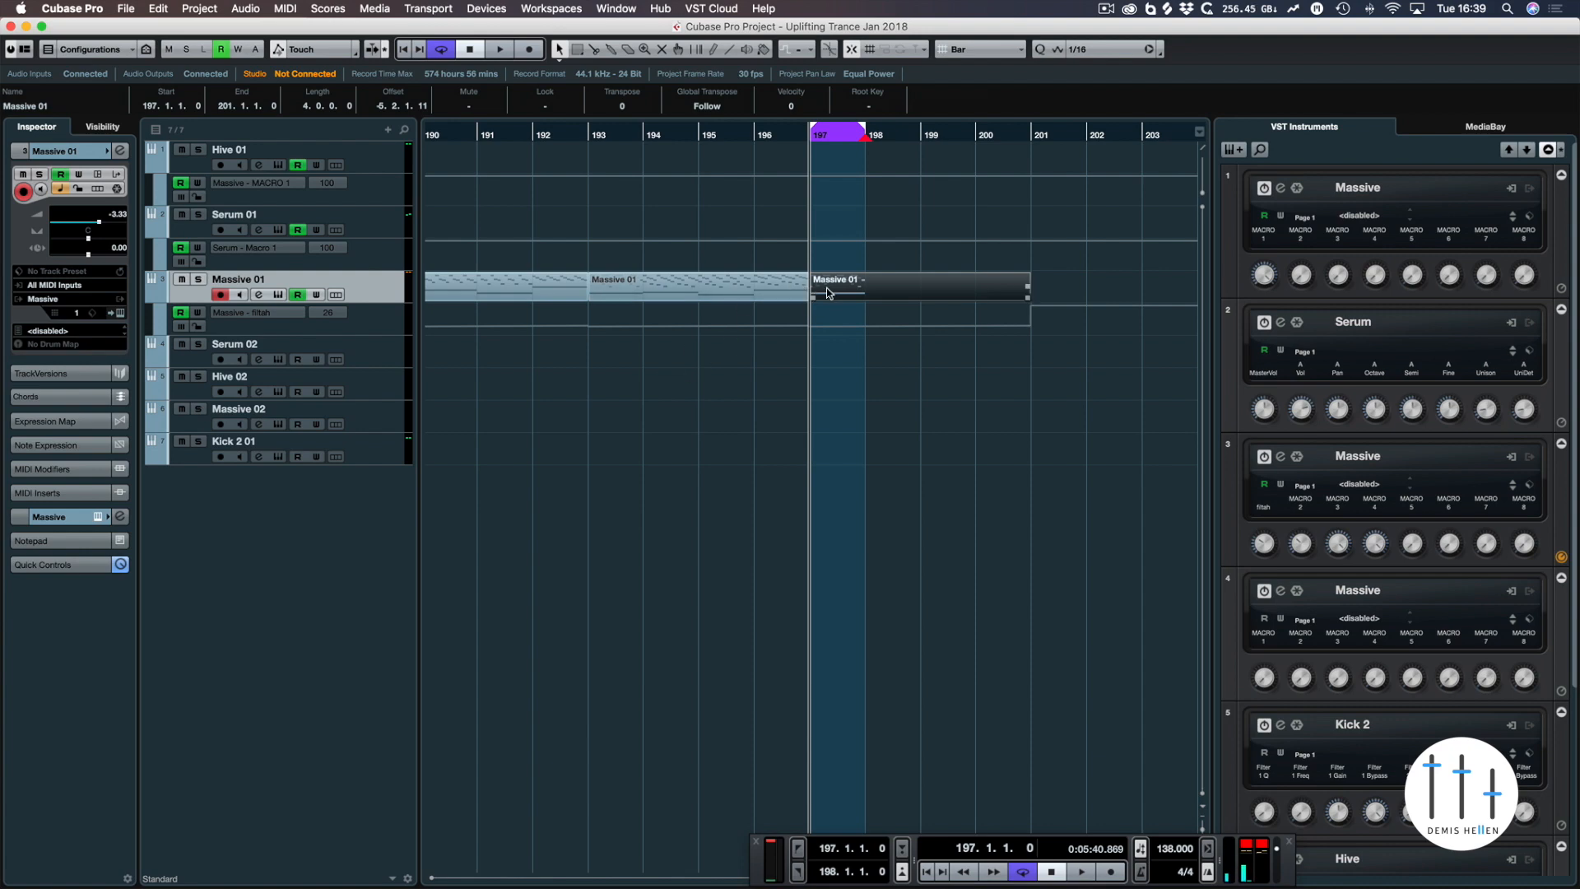
pyautogui.click(120, 313)
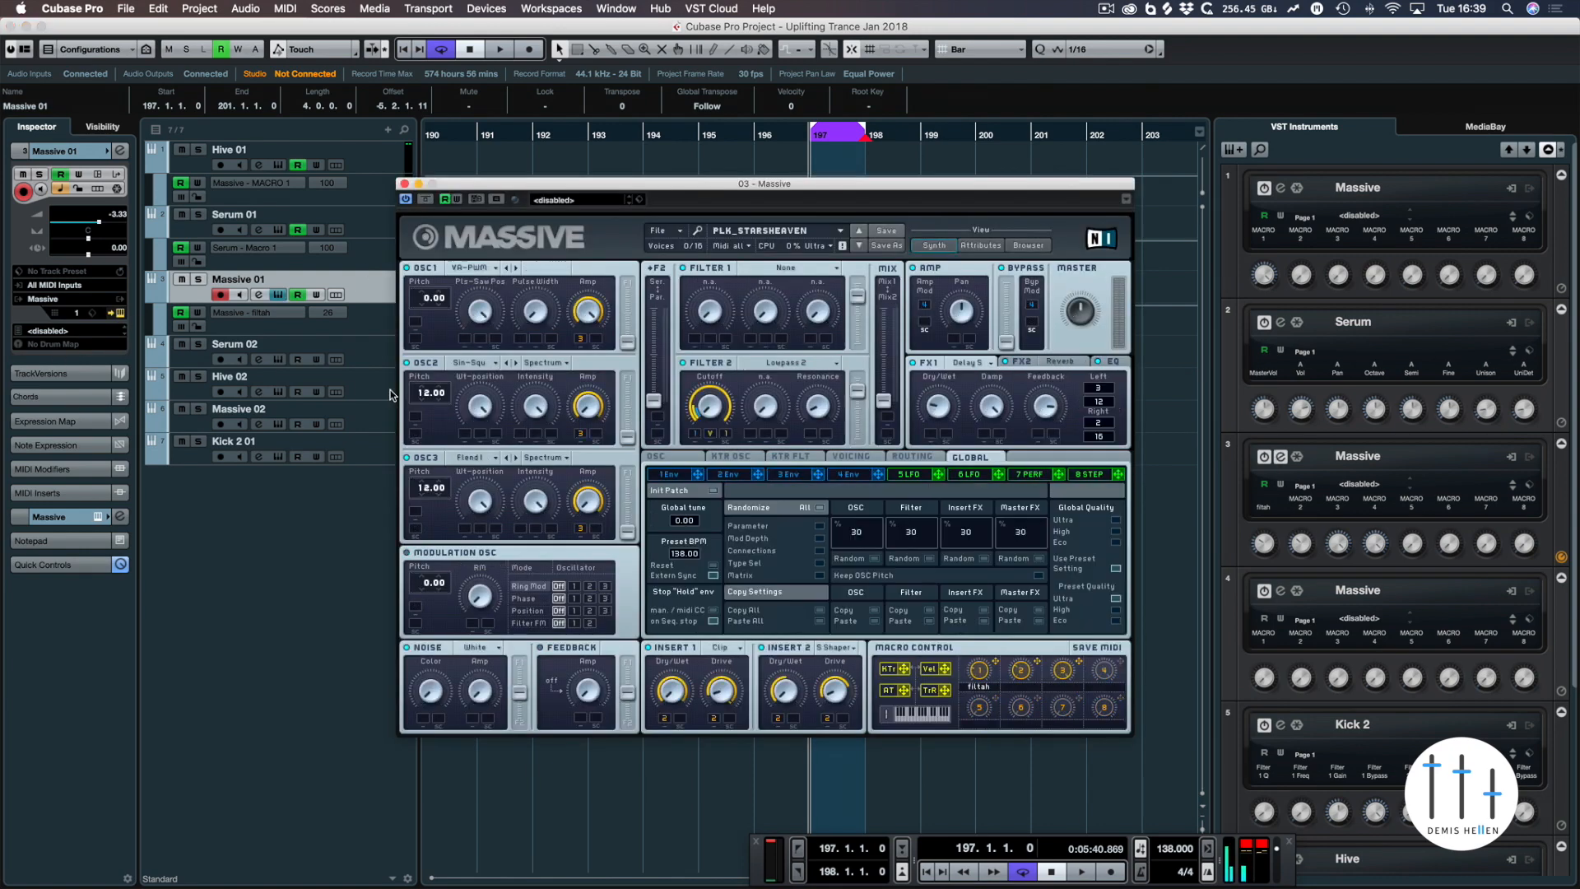
pyautogui.moveTo(659, 183); pyautogui.dragTo(521, 245)
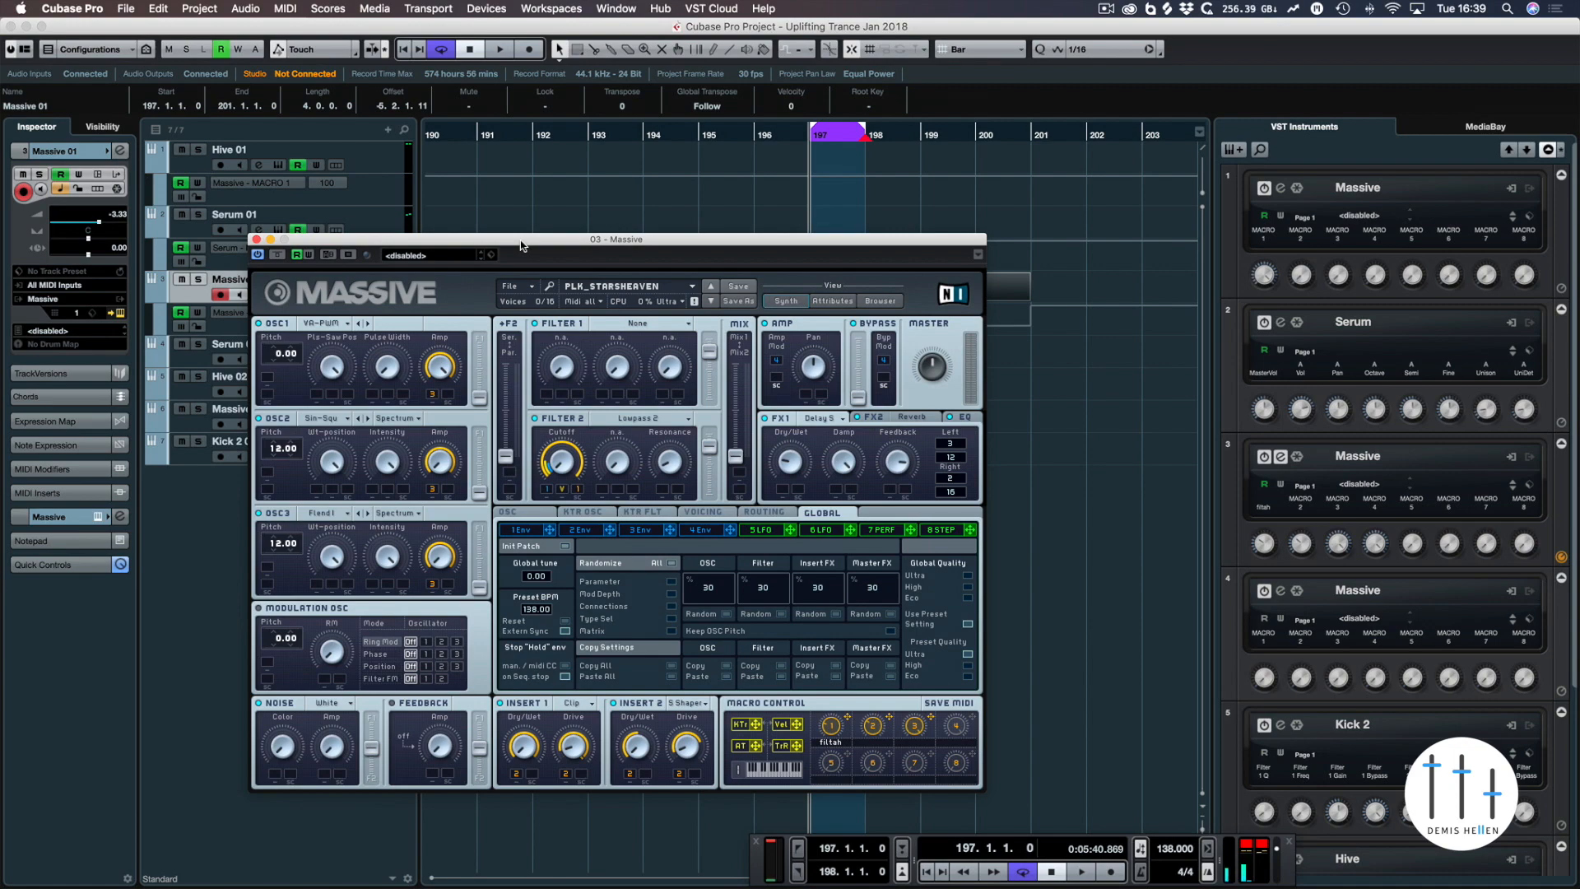
pyautogui.moveTo(521, 245); pyautogui.dragTo(599, 367)
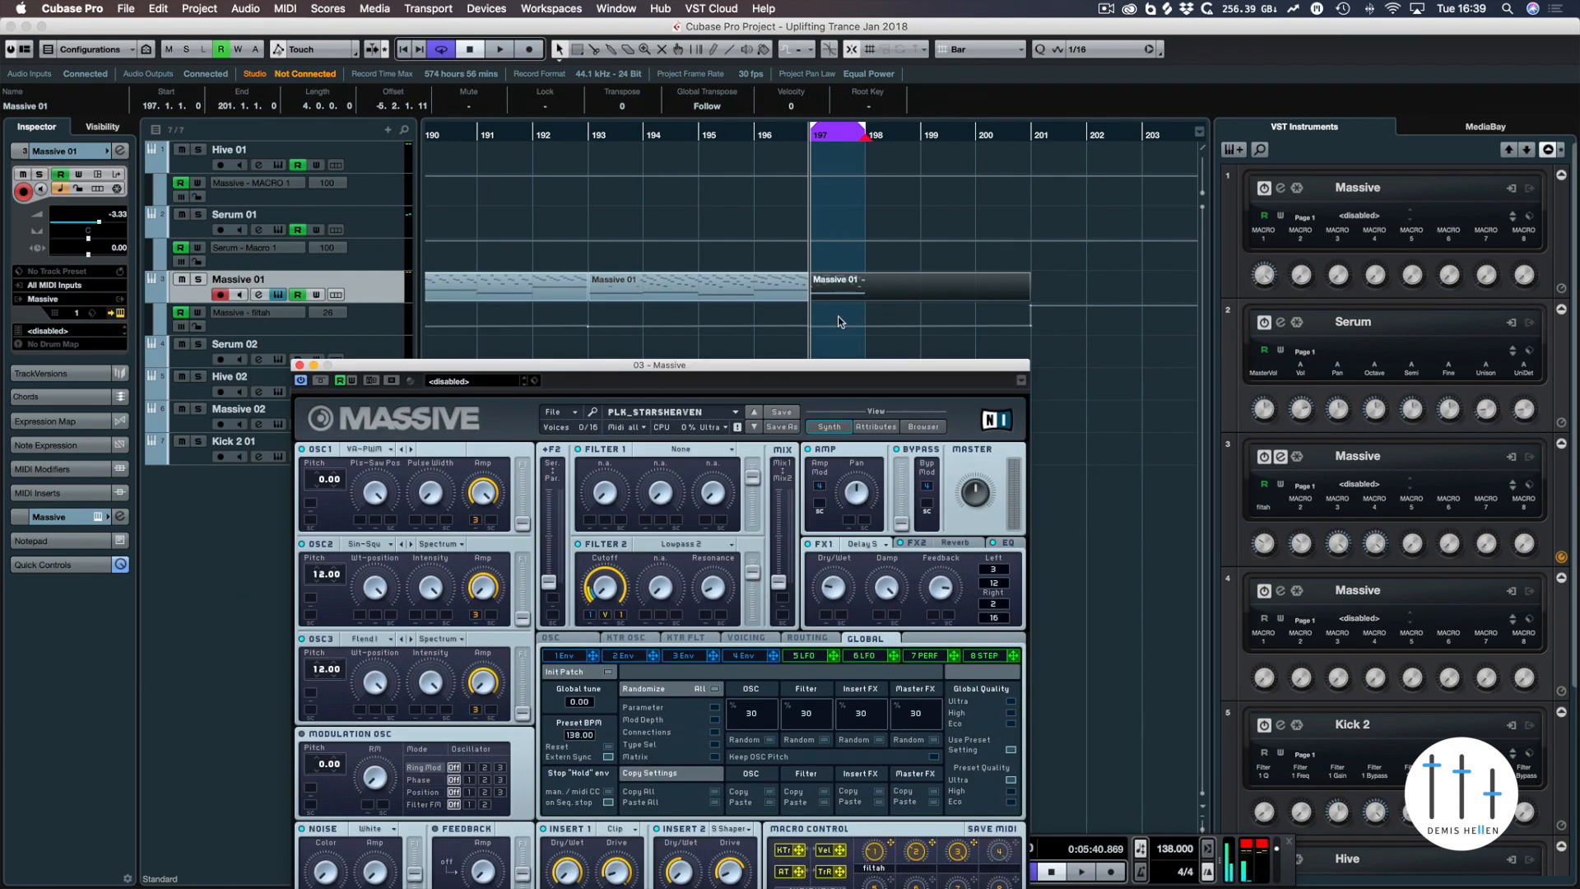
pyautogui.moveTo(791, 366); pyautogui.dragTo(546, 137)
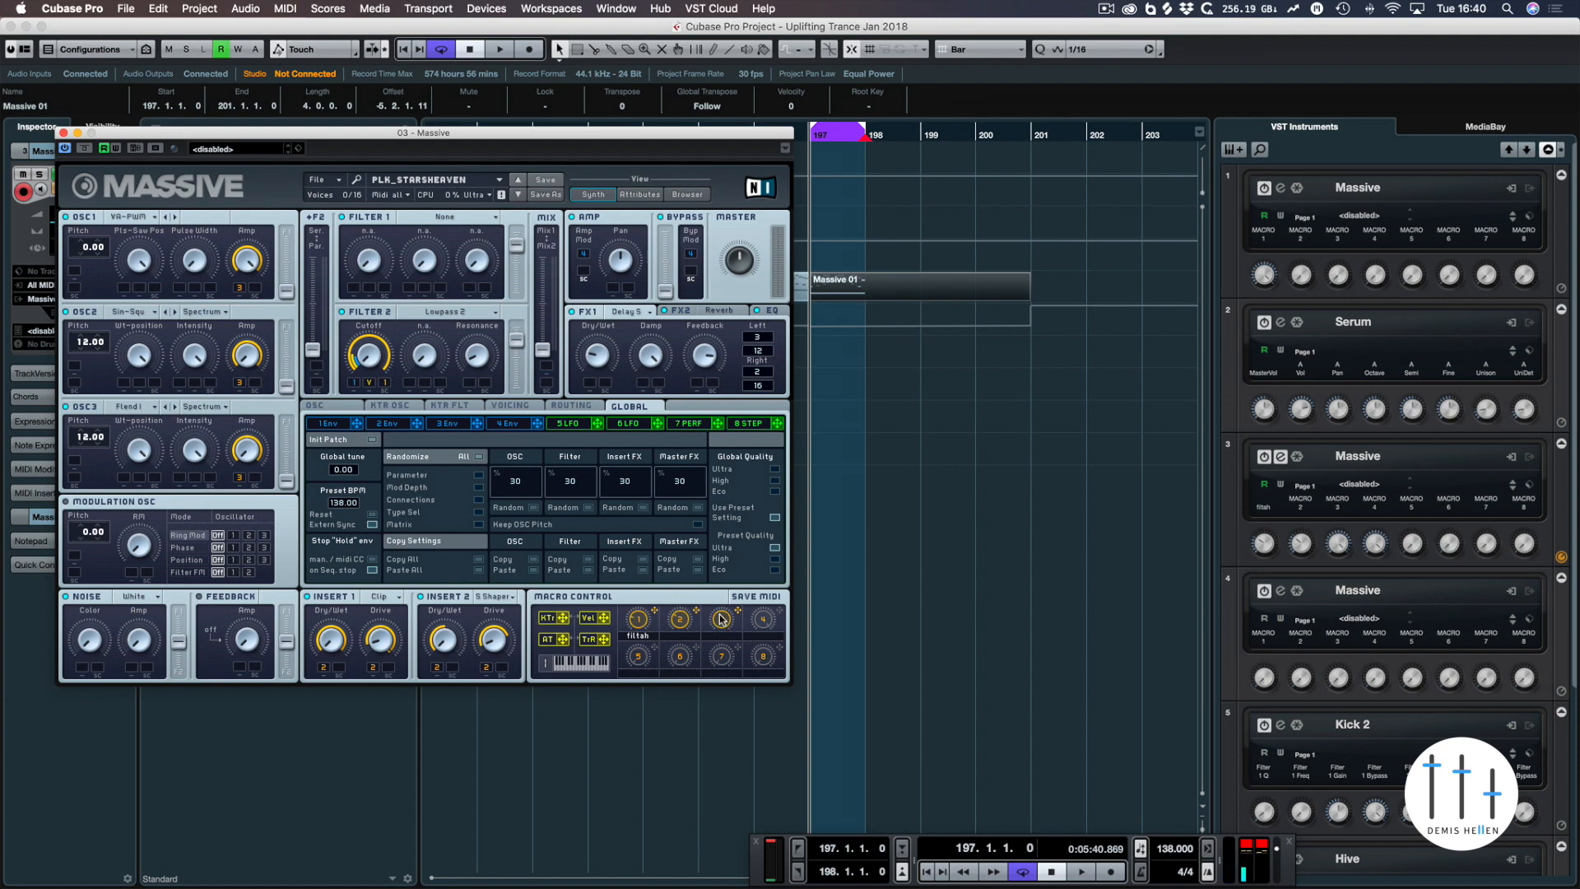
# - Play back the one-bar loop at bar 197 with the Massive window moved below the track's parts, and stop playback
pyautogui.press('space')
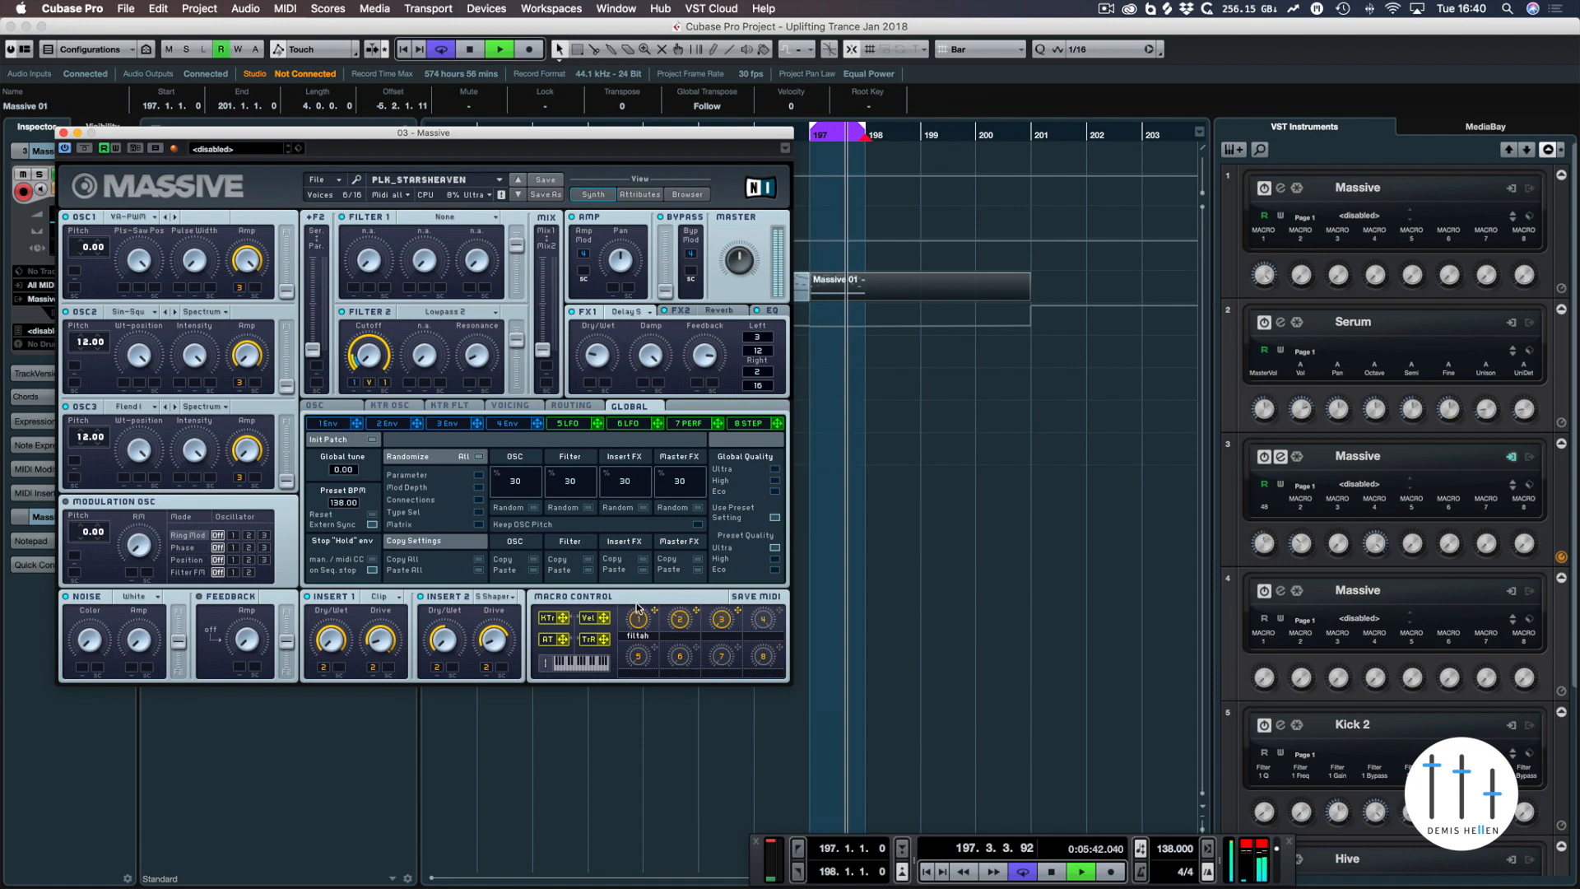
pyautogui.moveTo(428, 133); pyautogui.dragTo(697, 387)
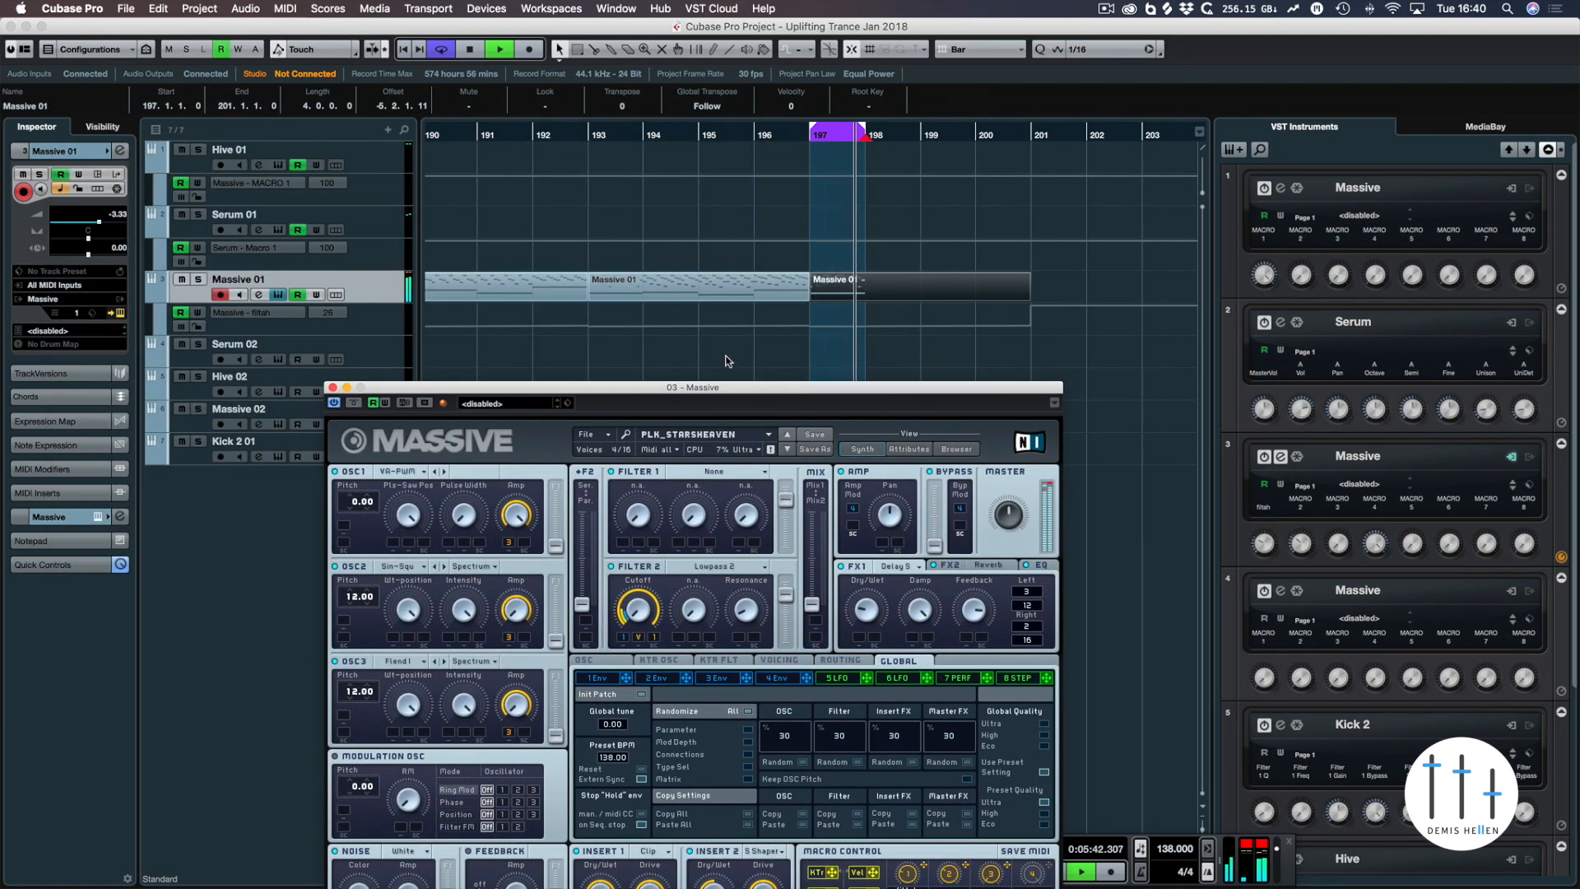
pyautogui.press('space')
# - Loop the Massive 01 part at bars 193 to 197 and play it while sweeping Massive's first macro knob, closing Massive after stopping
pyautogui.click(640, 284)
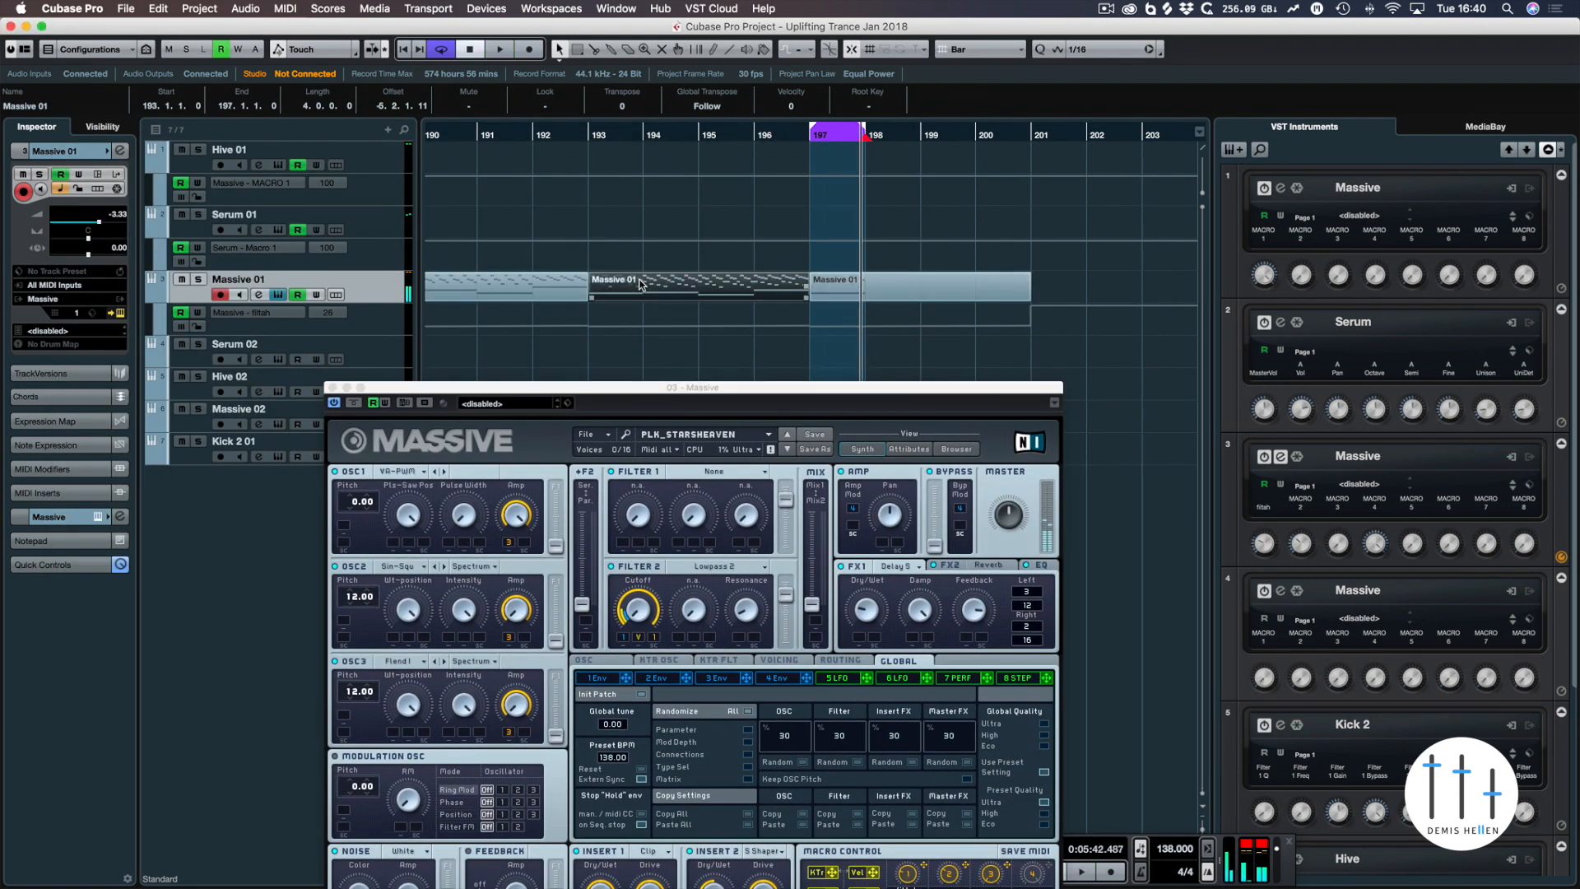
pyautogui.press('p')
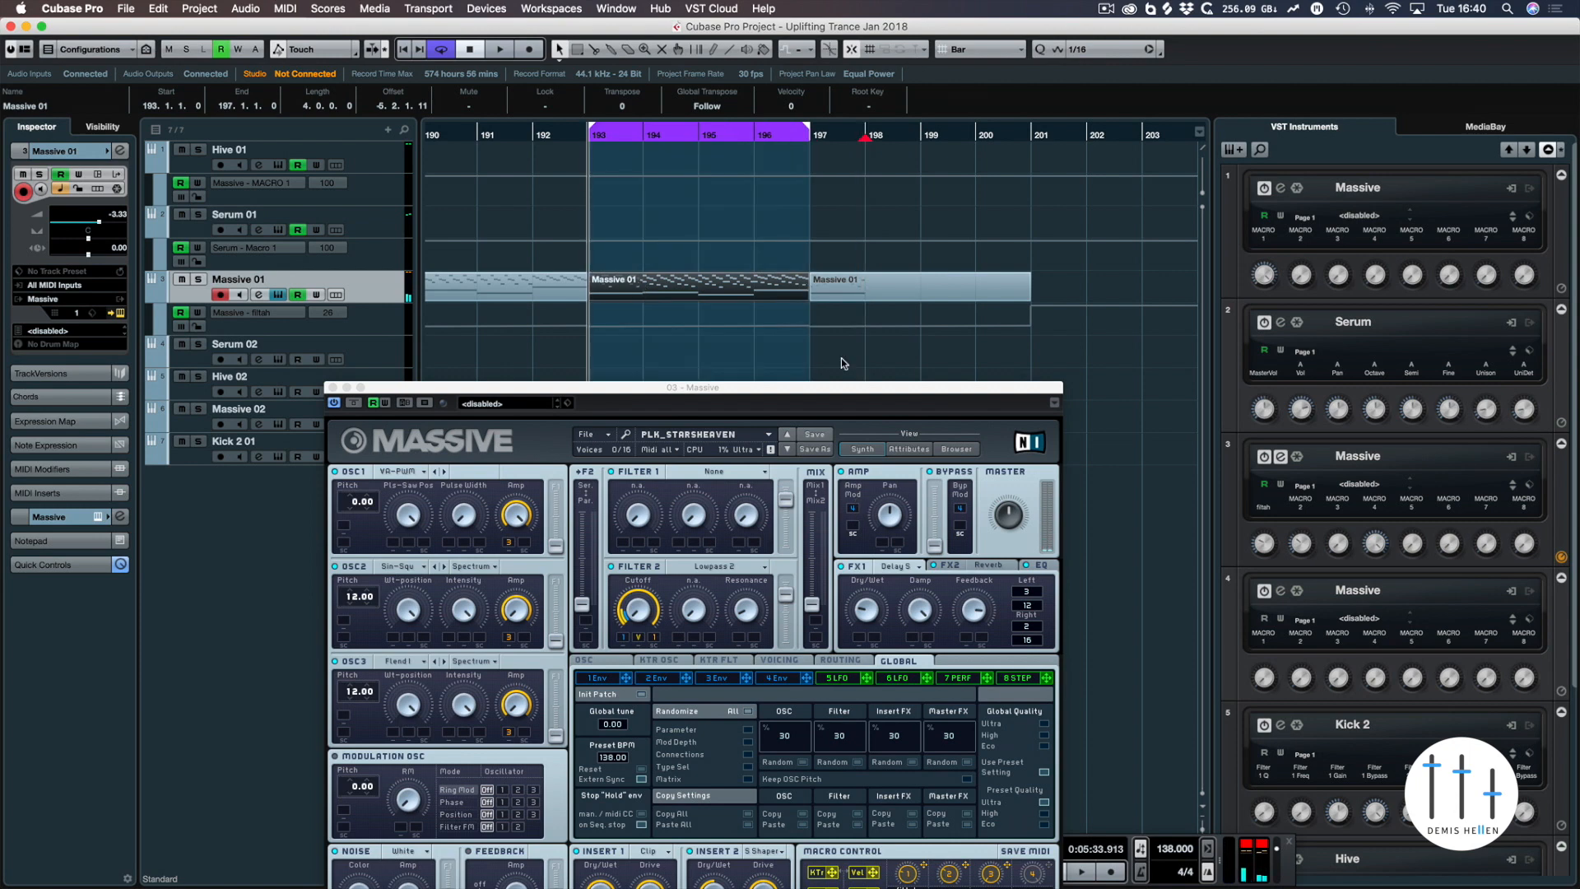
pyautogui.moveTo(832, 385); pyautogui.dragTo(829, 290)
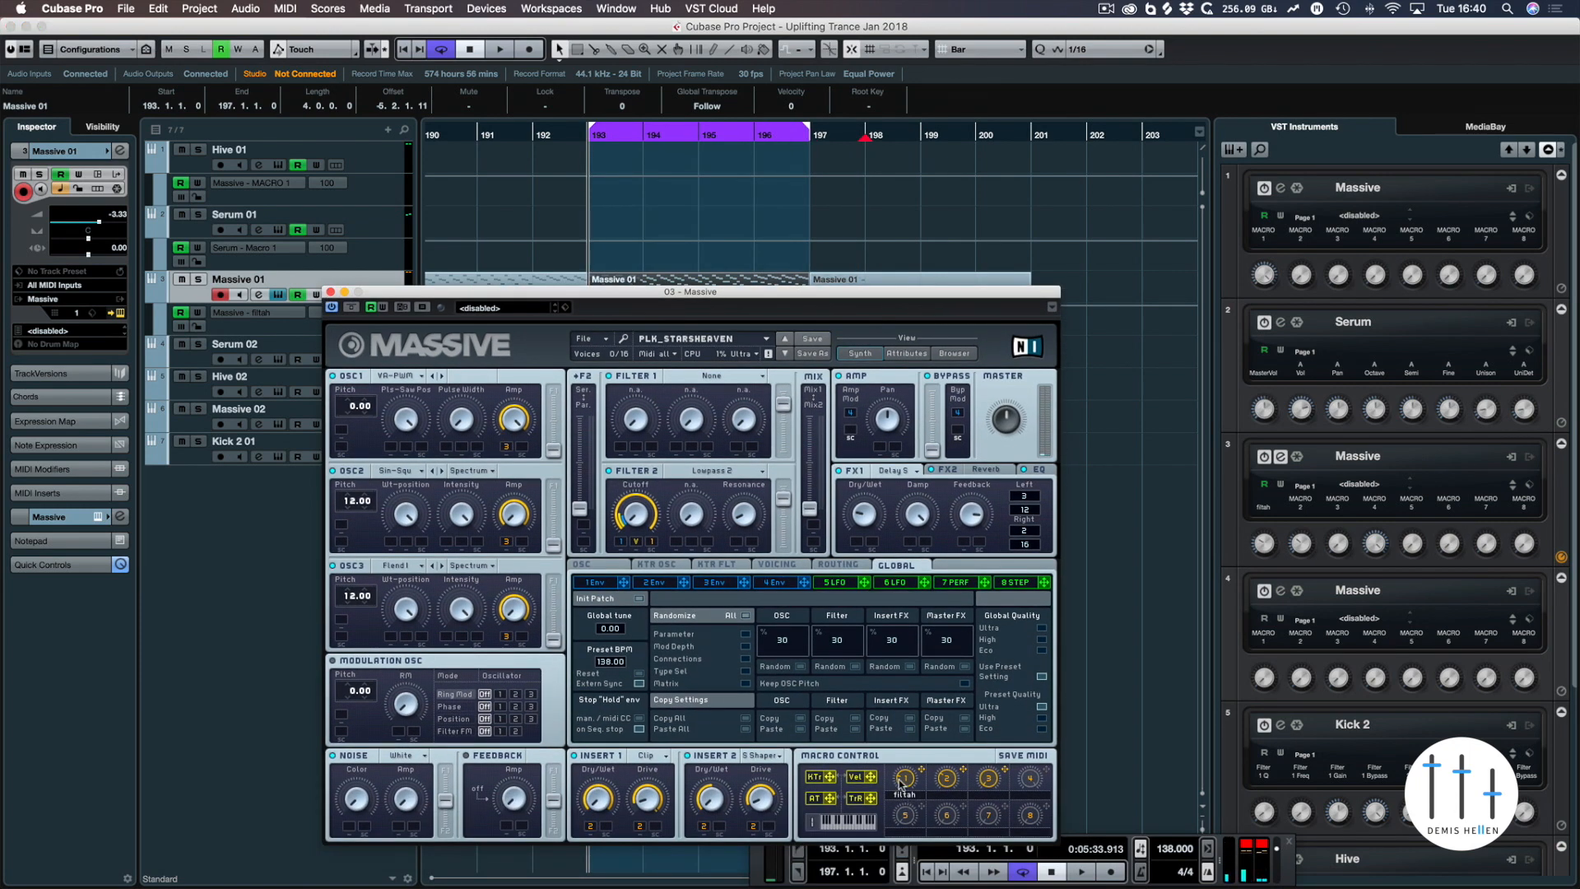
pyautogui.press('space')
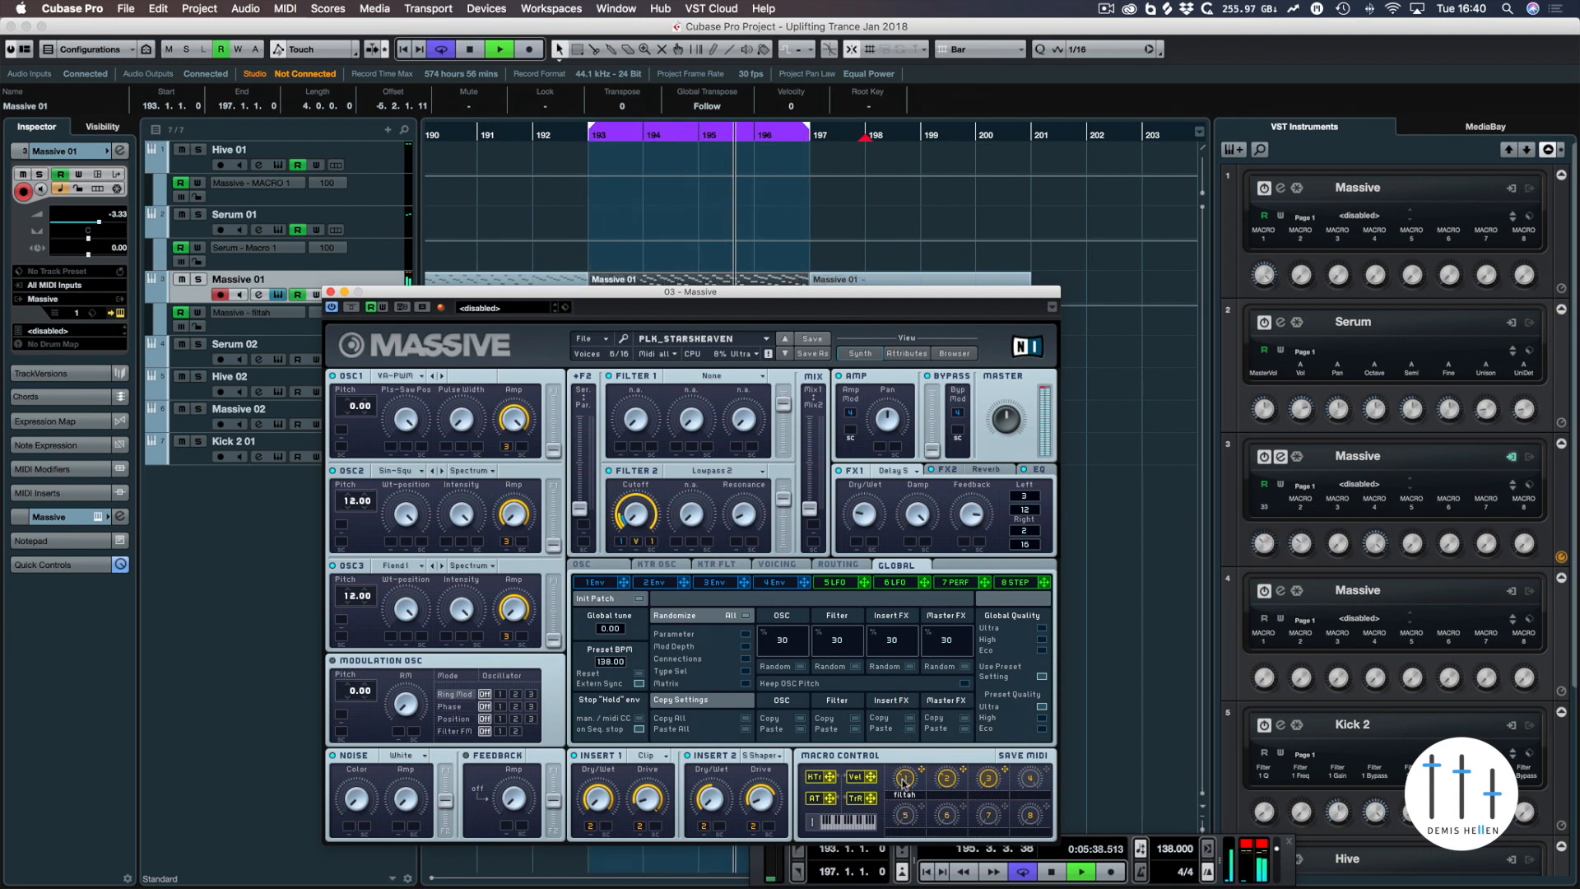
pyautogui.moveTo(903, 783); pyautogui.dragTo(900, 807)
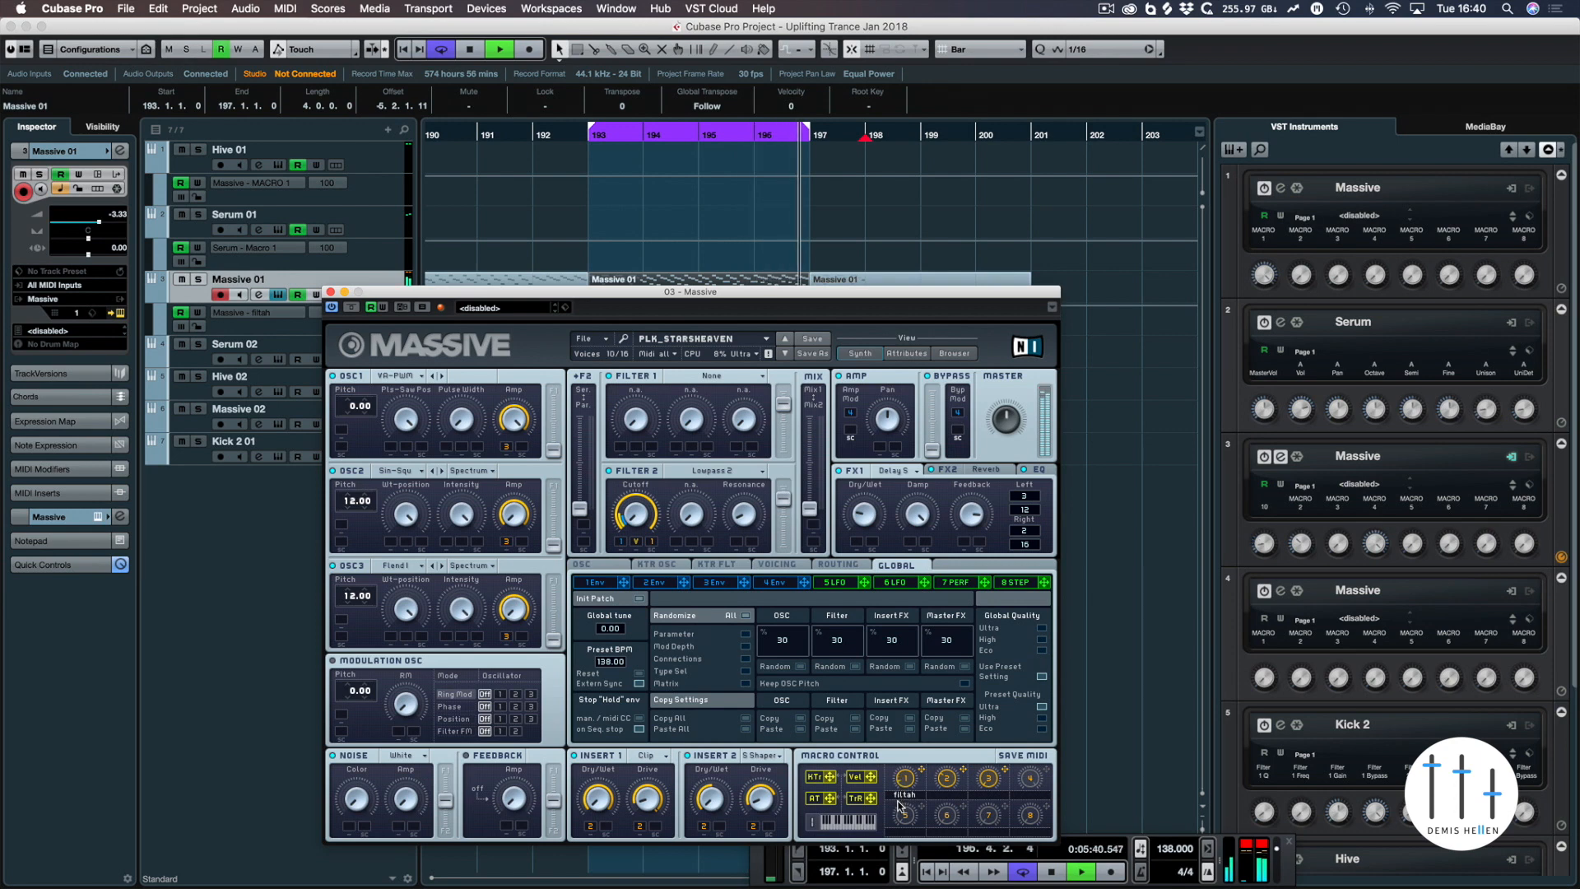
pyautogui.press('space')
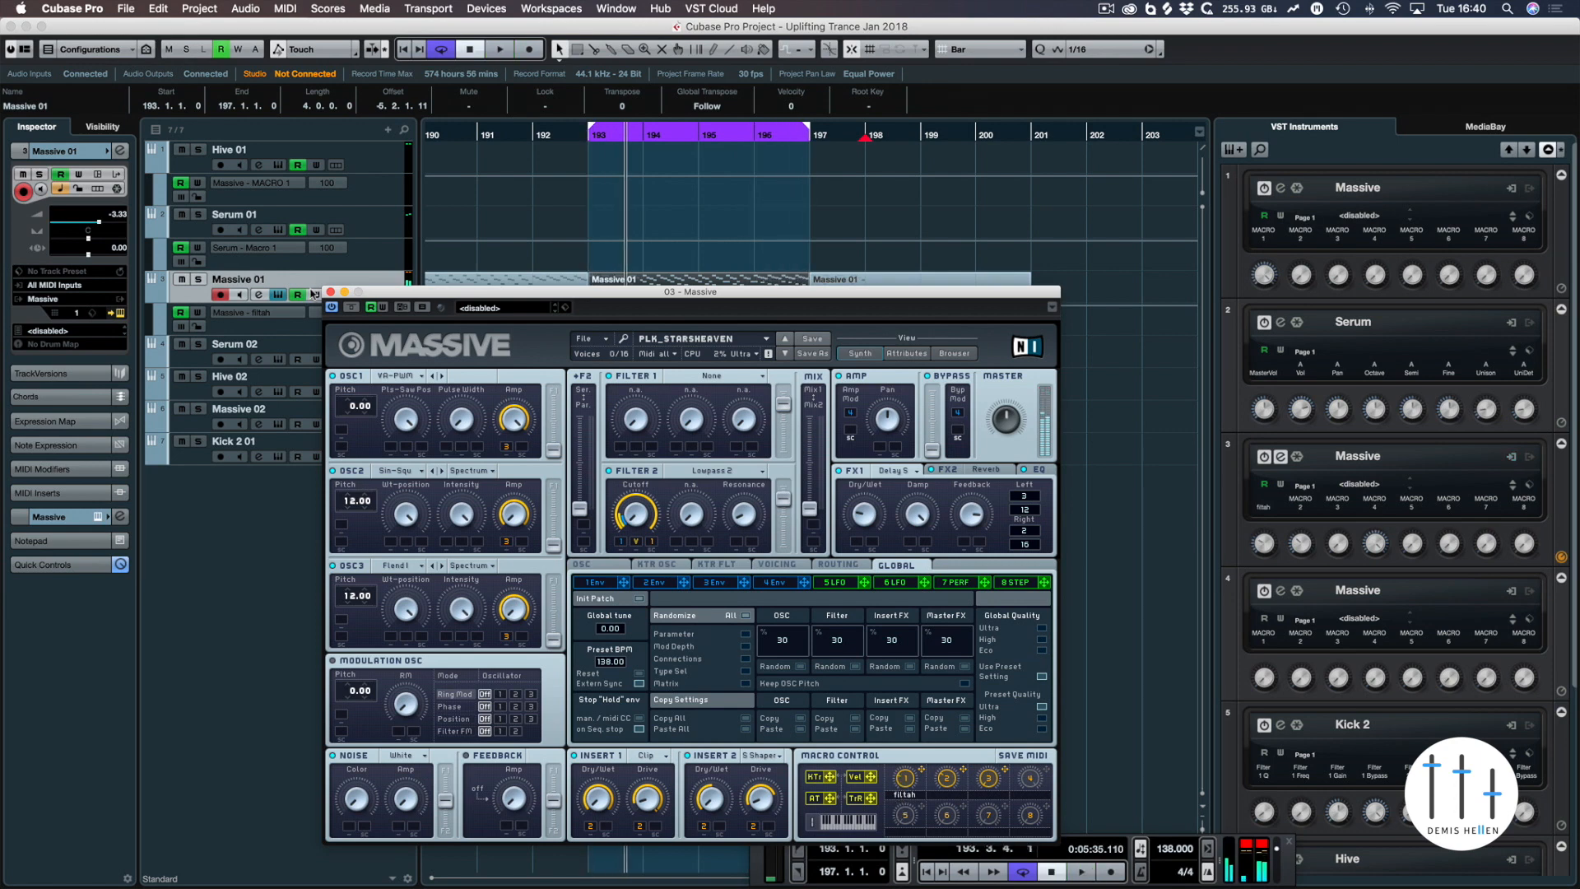
pyautogui.click(329, 292)
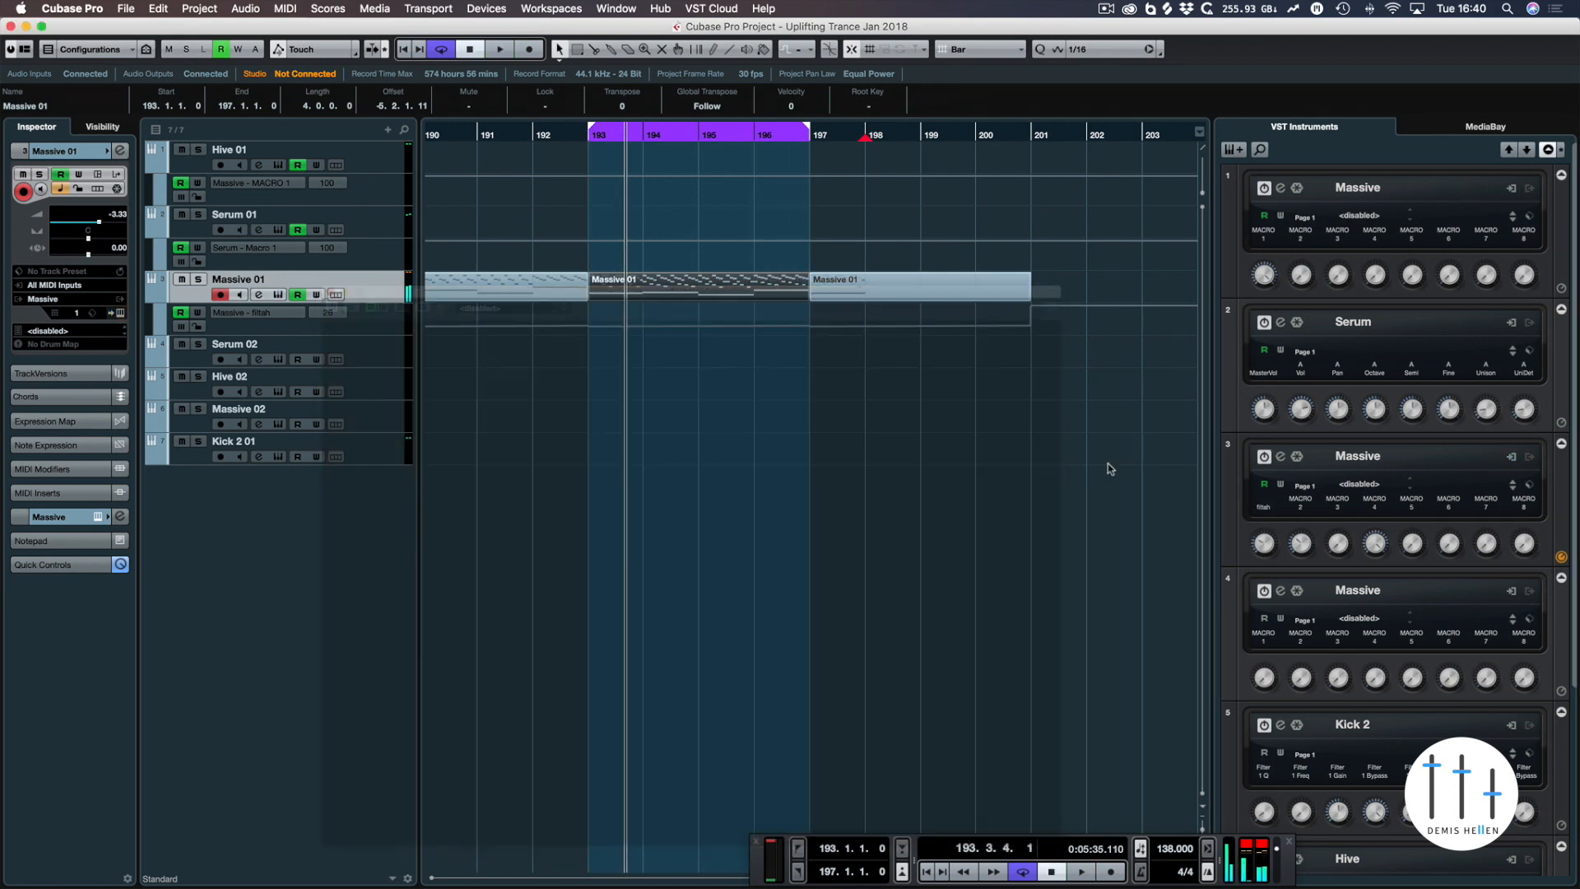
# - Examine the layered notes of the Massive 01 part at bars 193 to 197 in the Key Editor, and close the editor
pyautogui.doubleClick(705, 288)
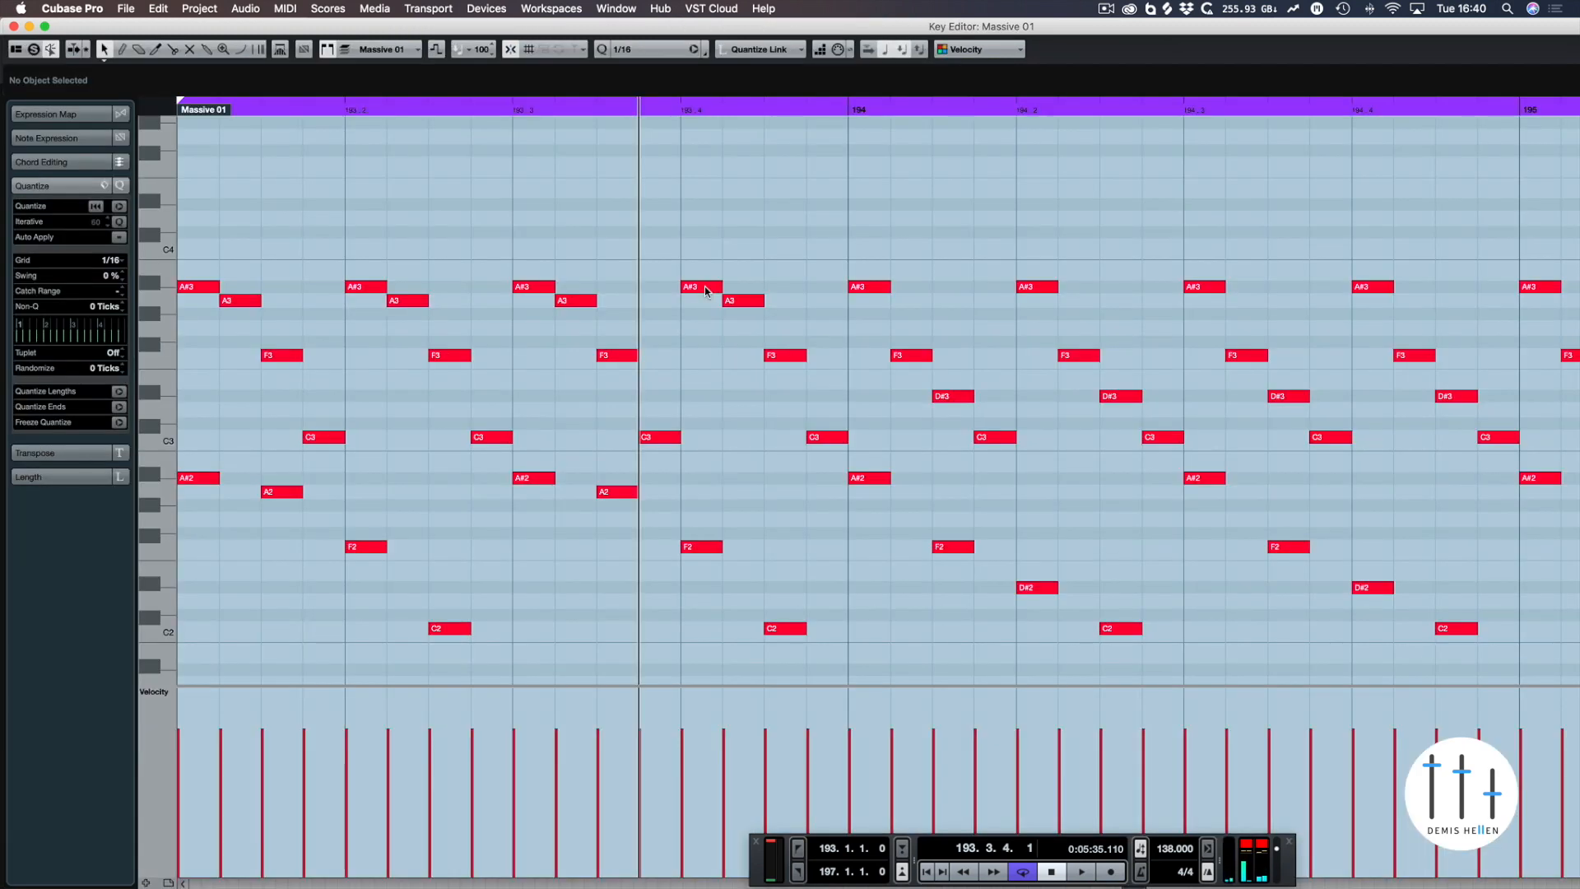
pyautogui.press('g')
pyautogui.press('g')
pyautogui.press('g')
pyautogui.press('g')
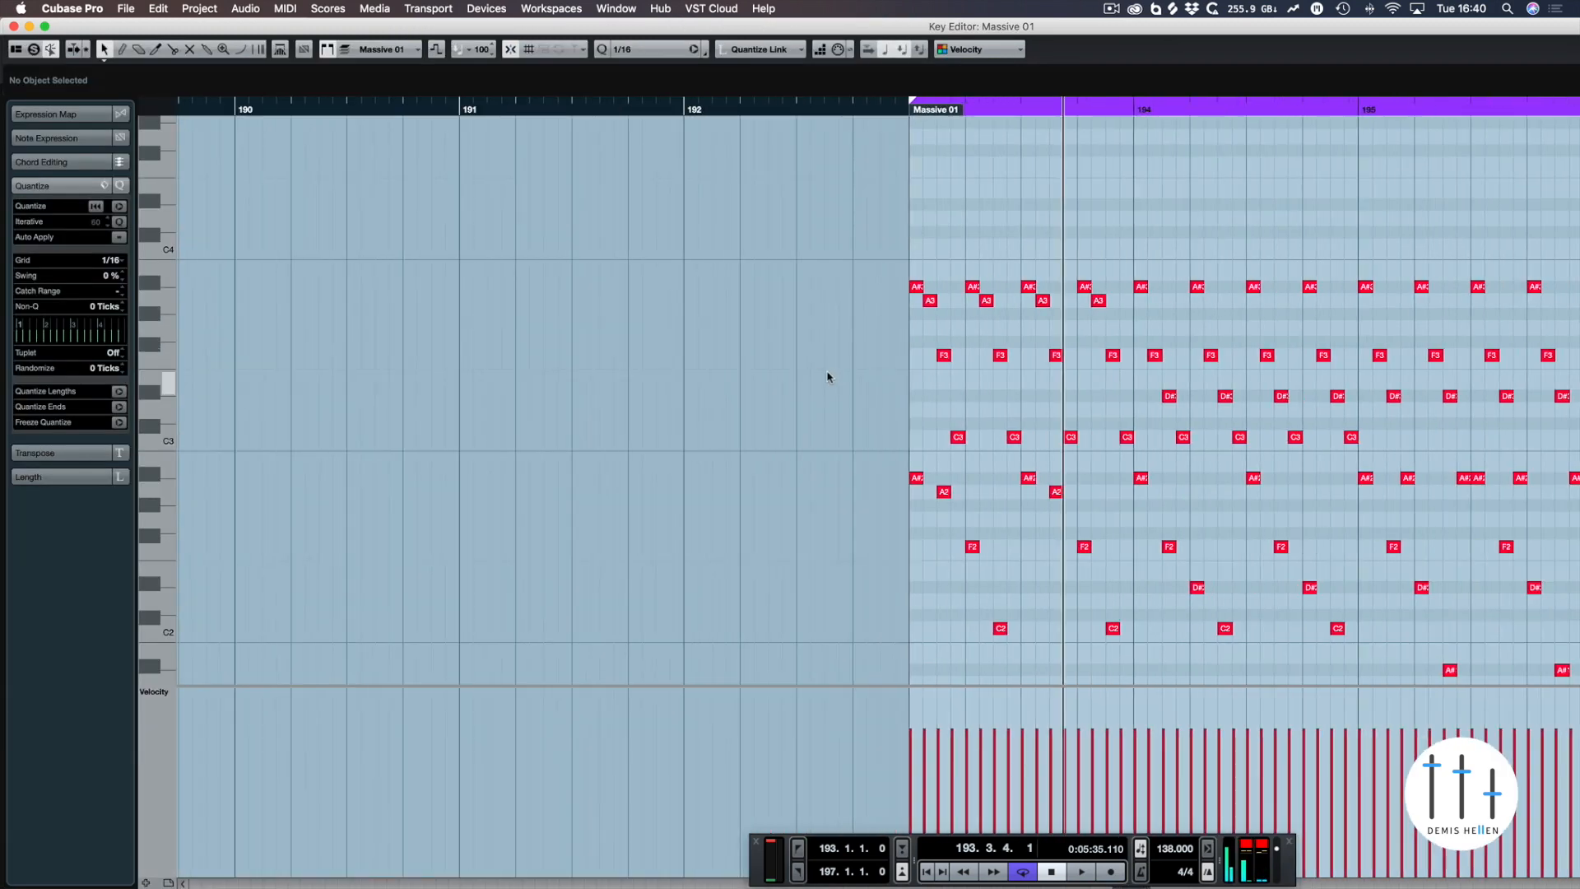
pyautogui.press('g')
pyautogui.scroll(-3, 845, 383)
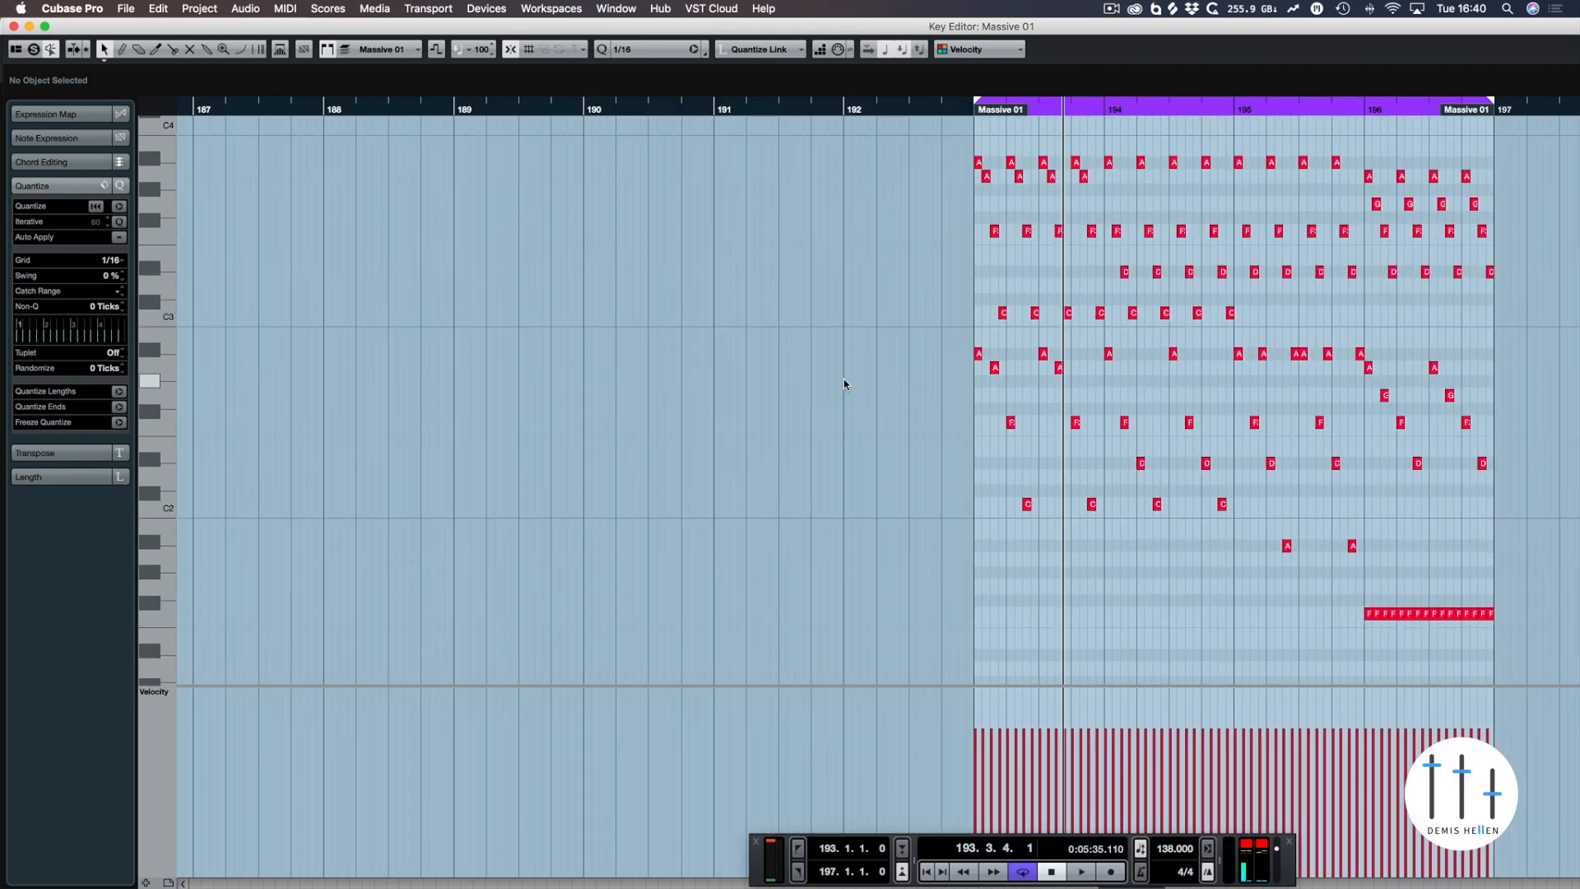
pyautogui.hscroll(4, 845, 383)
pyautogui.hscroll(3, 844, 383)
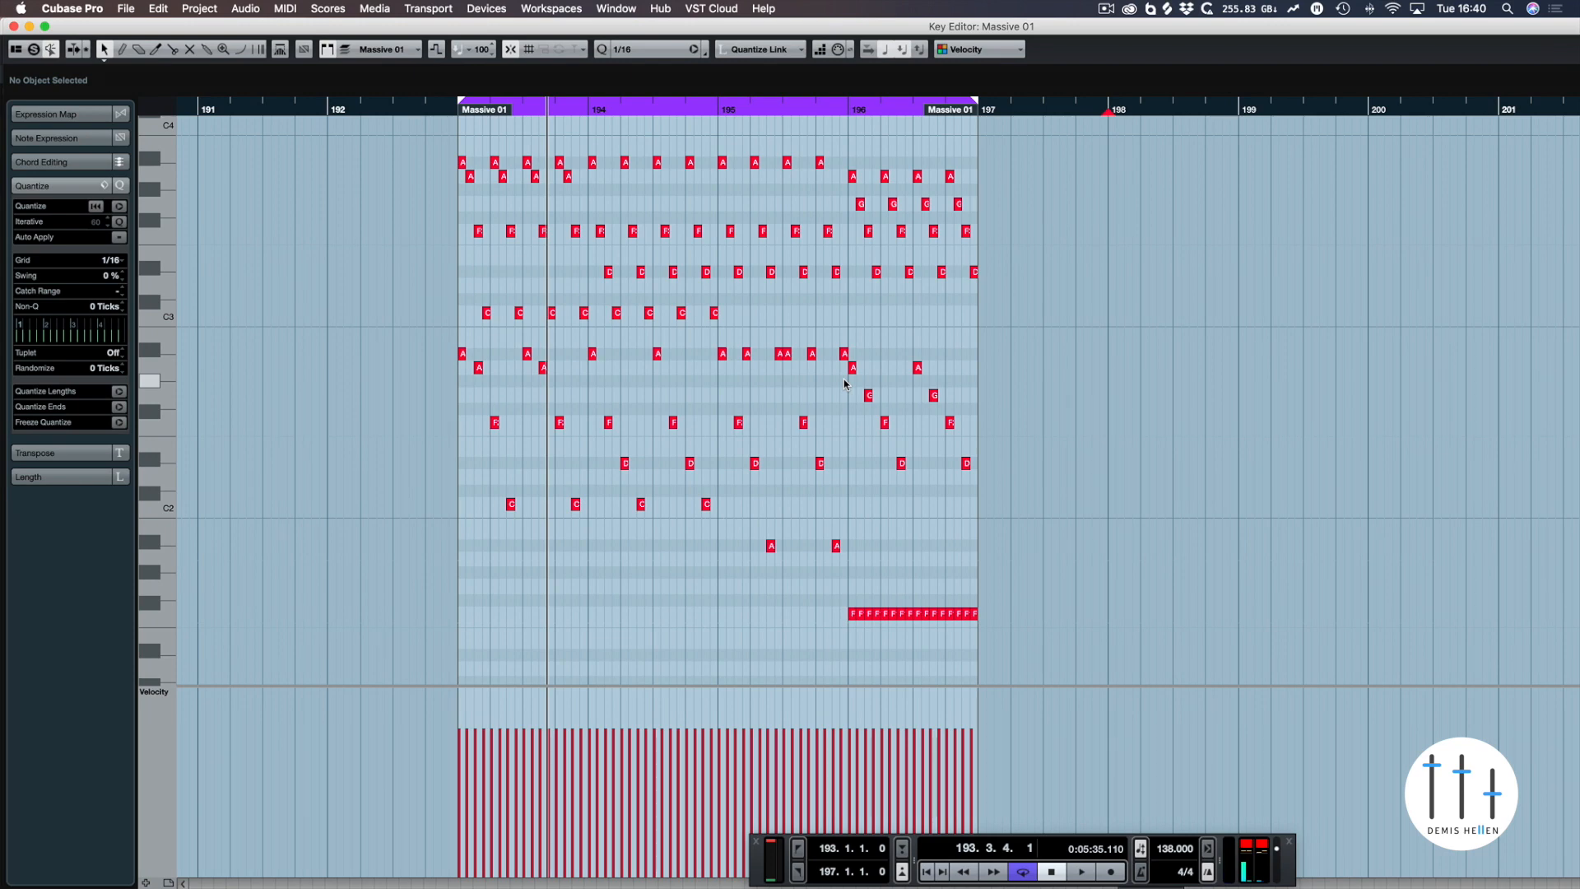
pyautogui.press('Return')
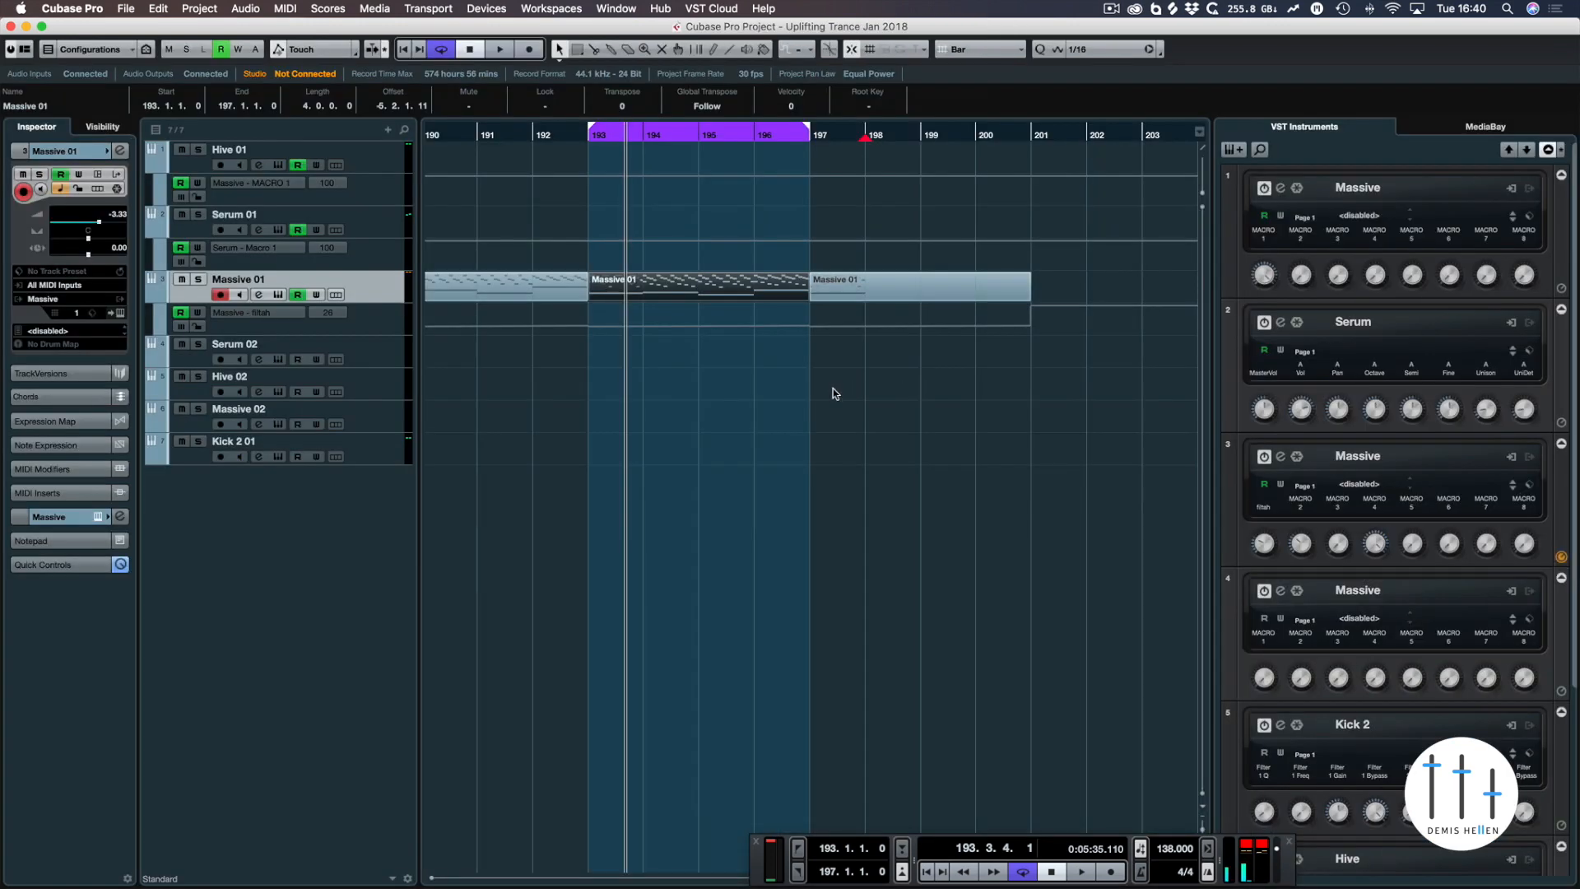
# - Play briefly from bar 176 and inspect the notes of the Massive 01 part there in the Key Editor, closing it again
pyautogui.press('g')
pyautogui.press('g')
pyautogui.press('g')
pyautogui.press('g')
pyautogui.press('g')
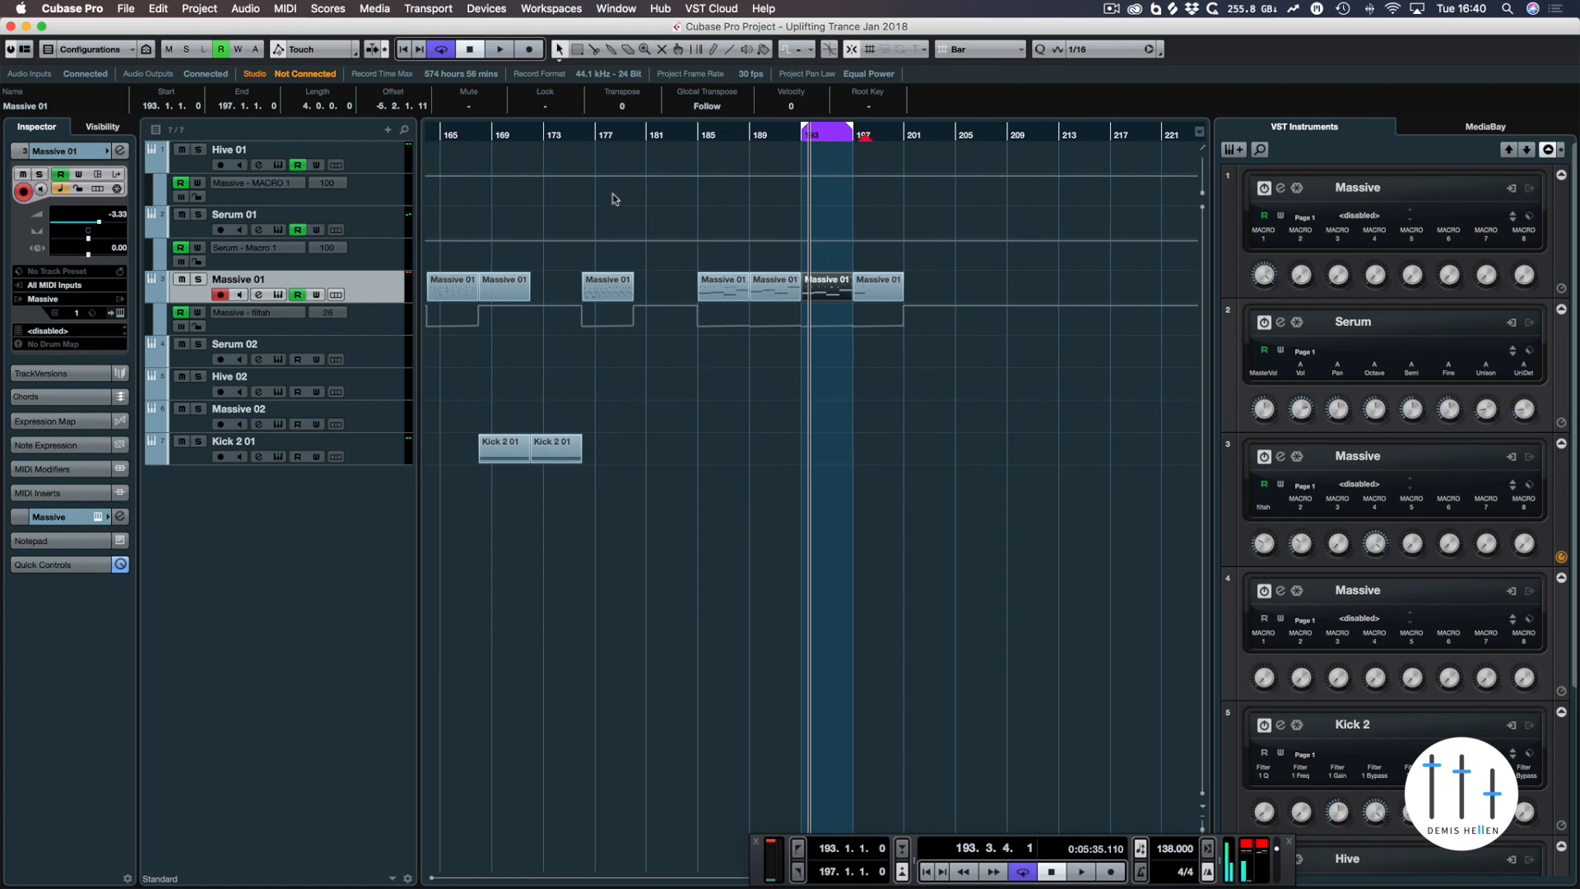
pyautogui.hscroll(-3, 632, 307)
pyautogui.click(677, 142)
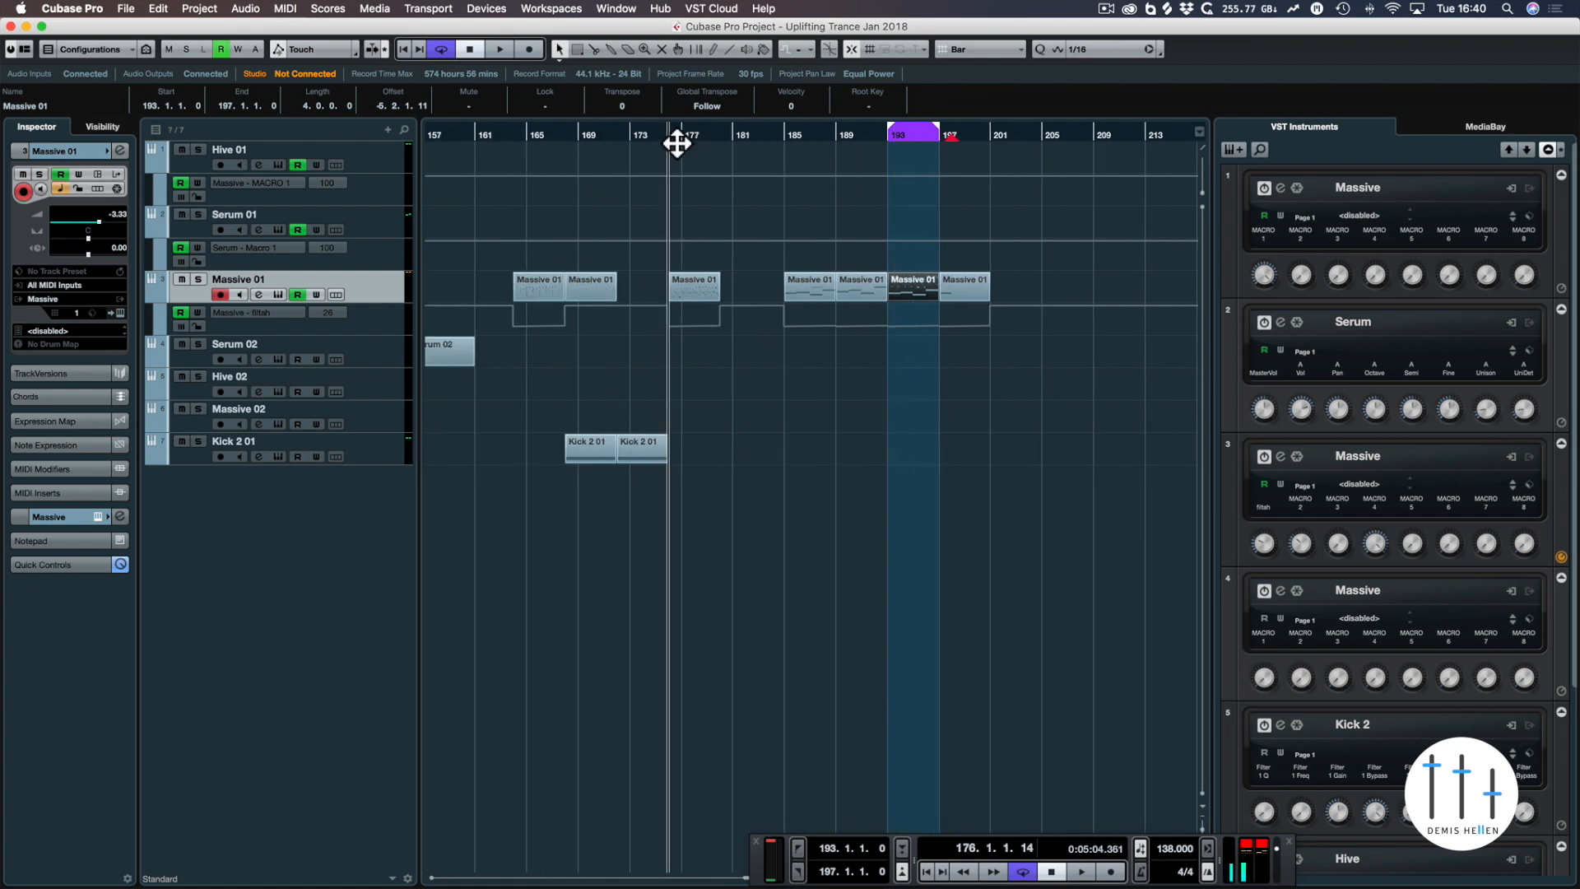
pyautogui.press('space')
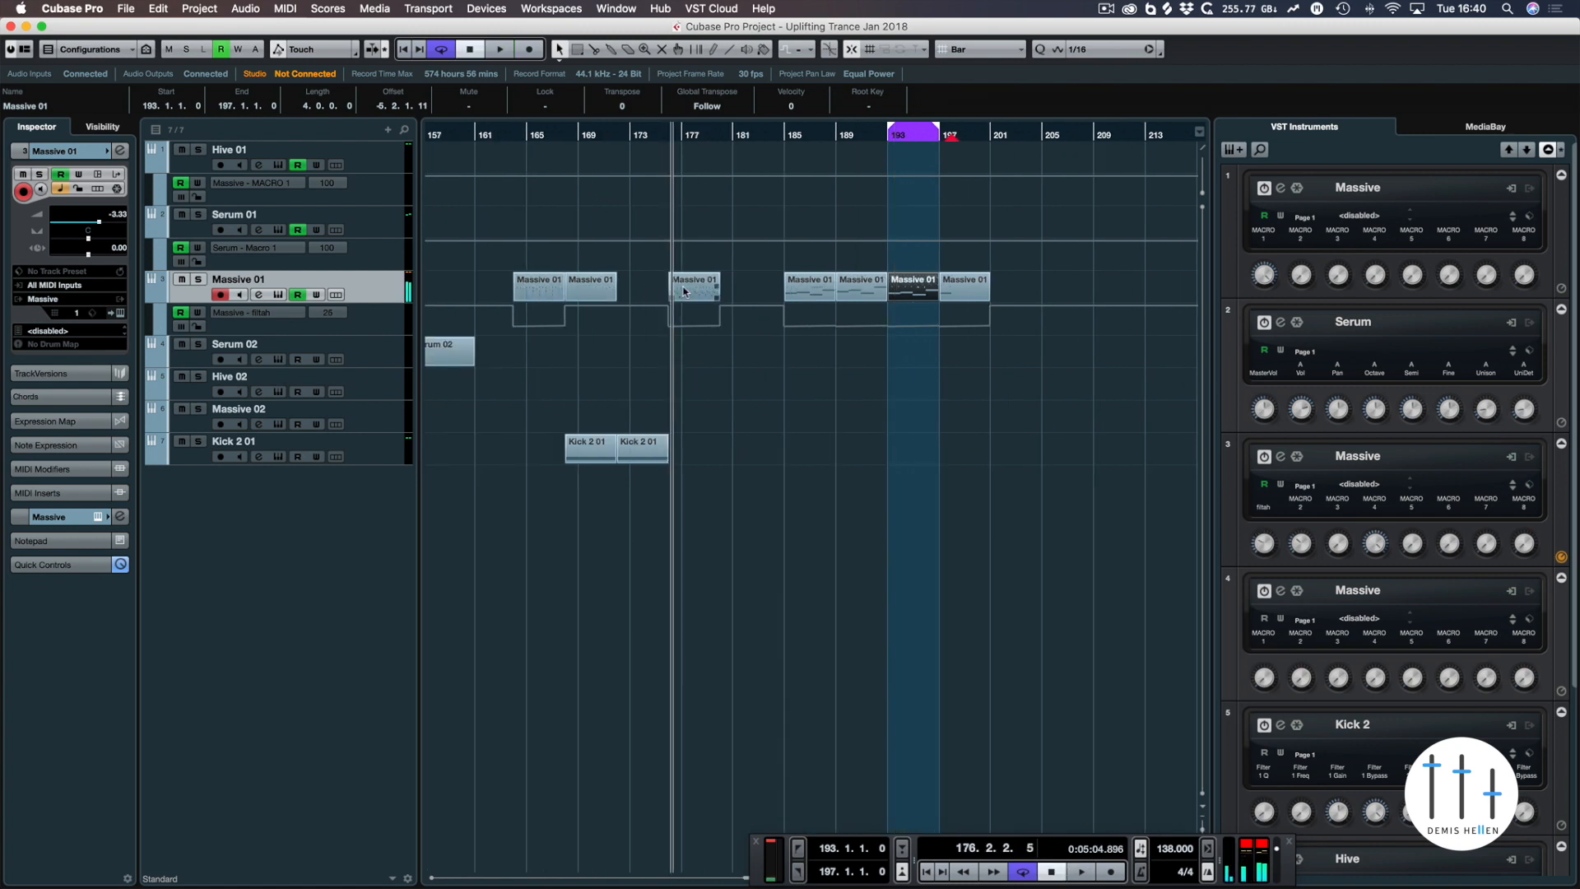
pyautogui.click(683, 290)
pyautogui.doubleClick(683, 290)
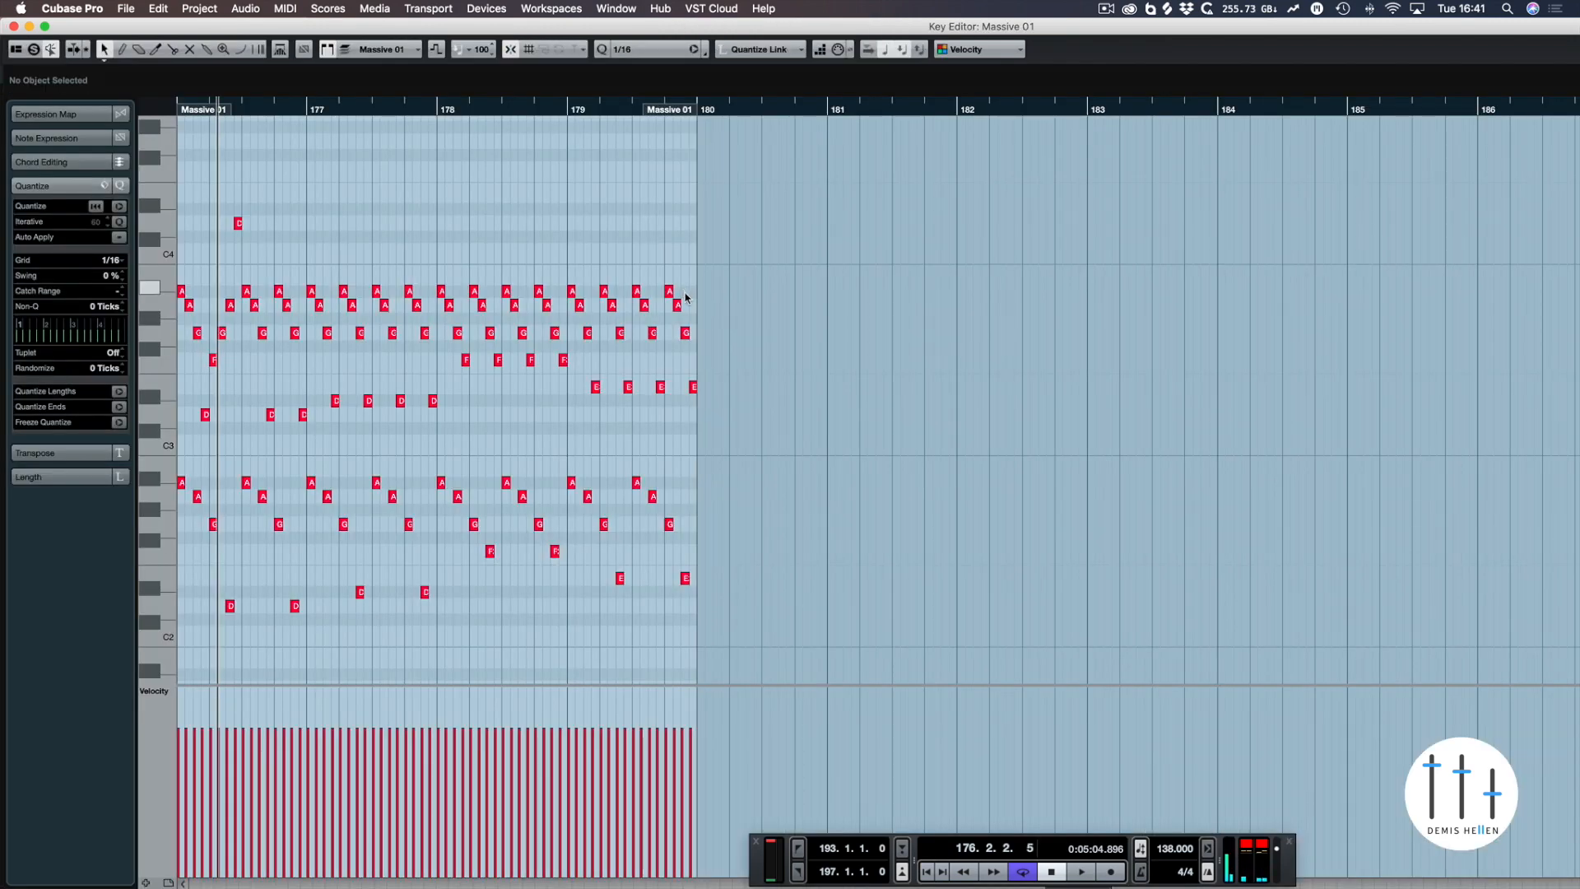
pyautogui.press('Return')
# - Loop the Massive 01 part at bars 164 to 168 and play a short moment of it
pyautogui.hscroll(-5, 704, 295)
pyautogui.click(834, 291)
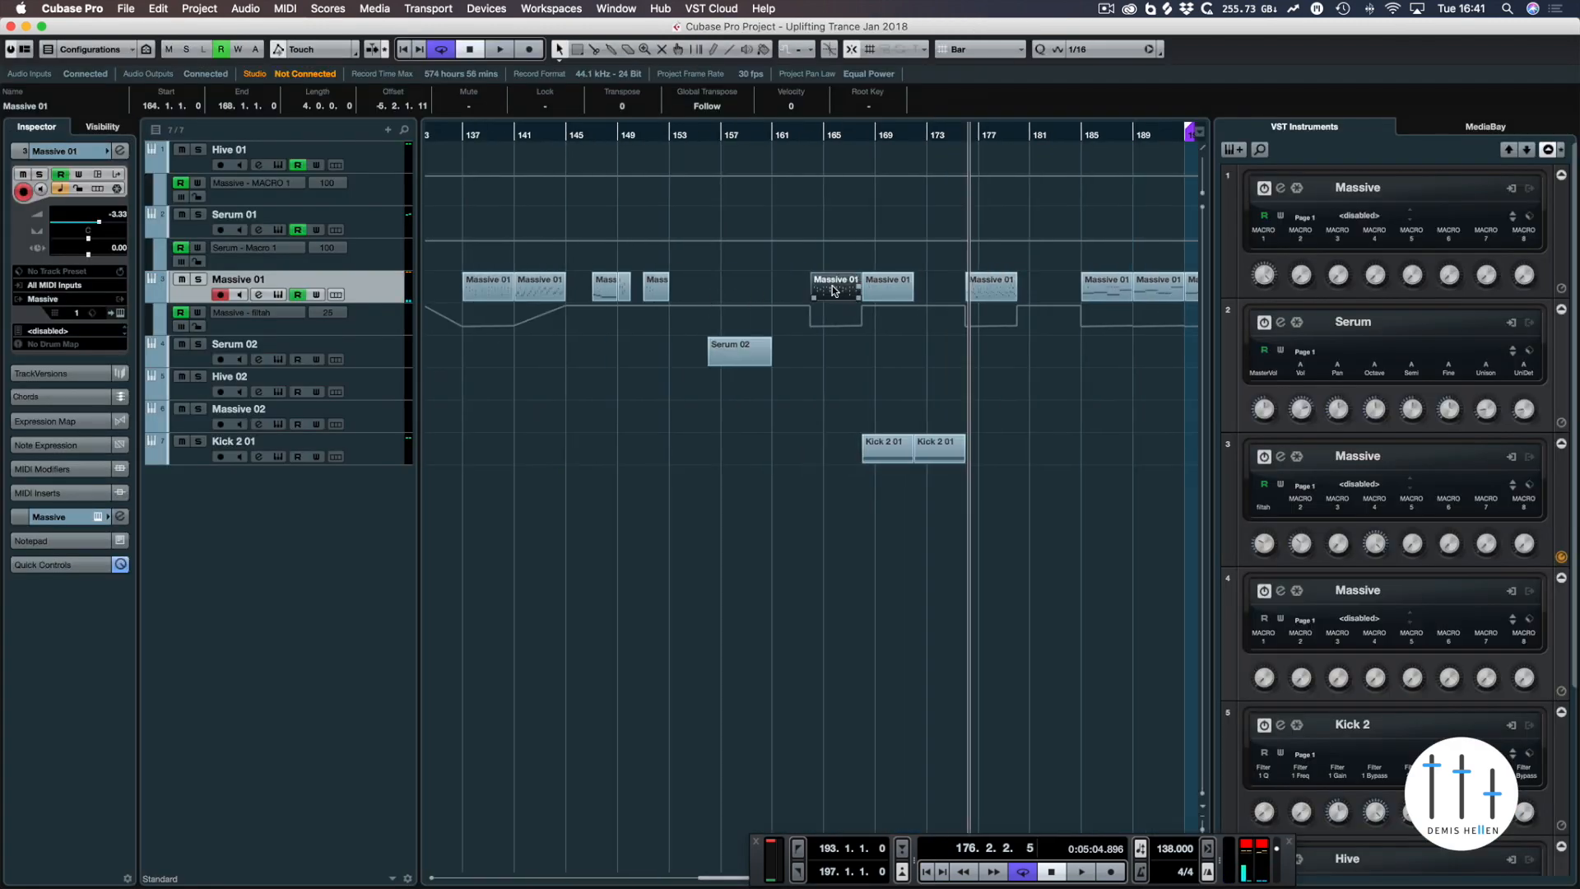
pyautogui.press('p')
pyautogui.press('l')
pyautogui.press('space')
pyautogui.press('space')
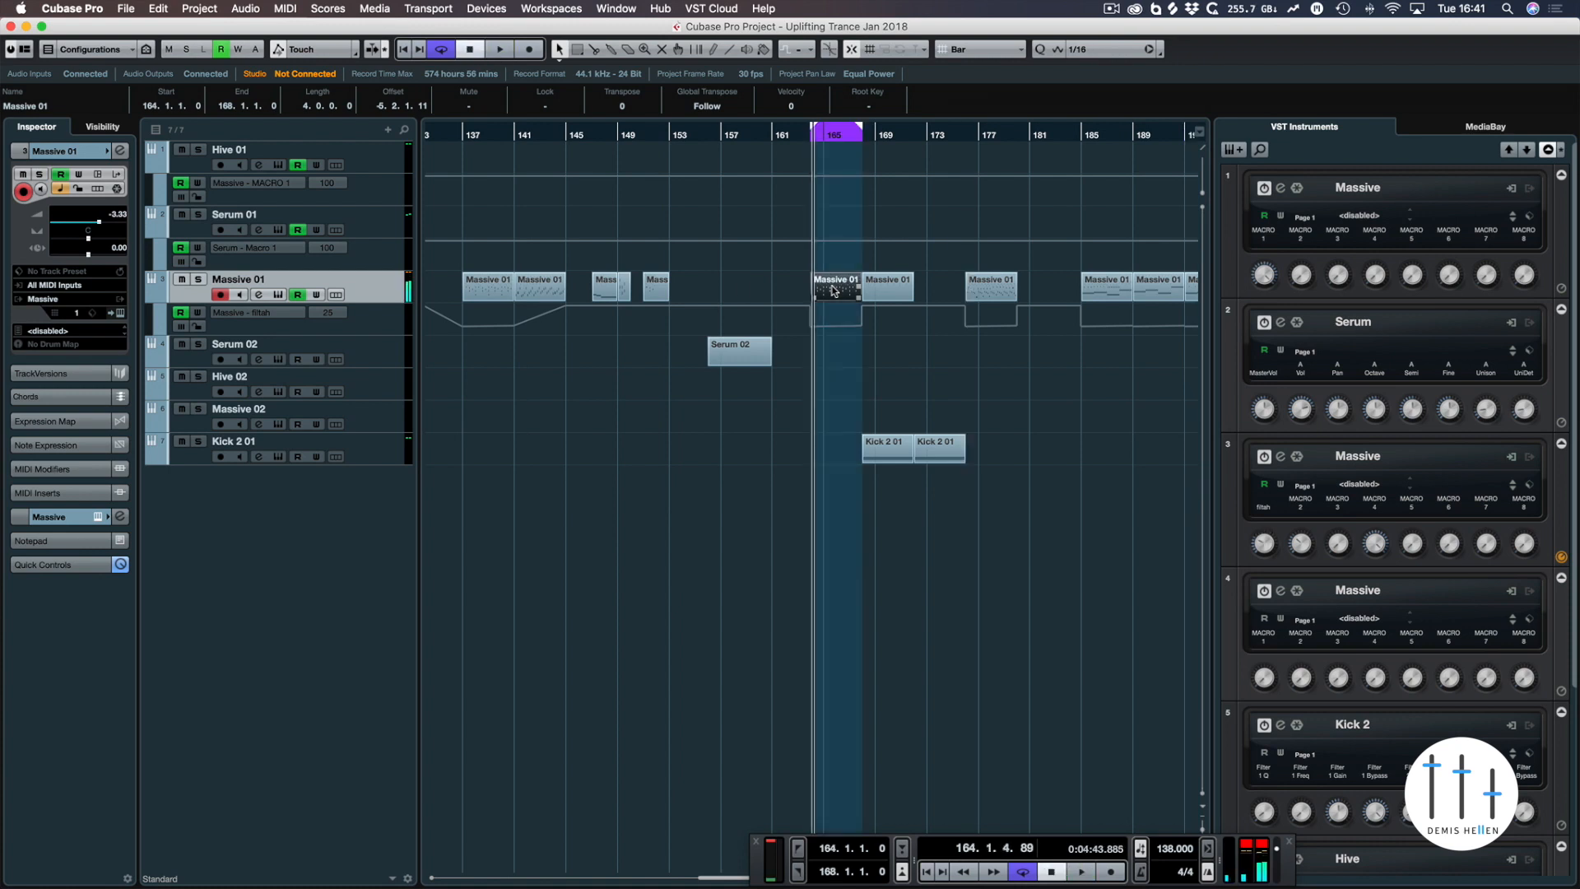
# - Loop the Massive 01 part at bars 137 to 141, play it back briefly, and stop
pyautogui.click(500, 291)
pyautogui.press('p')
pyautogui.press('l')
pyautogui.press('space')
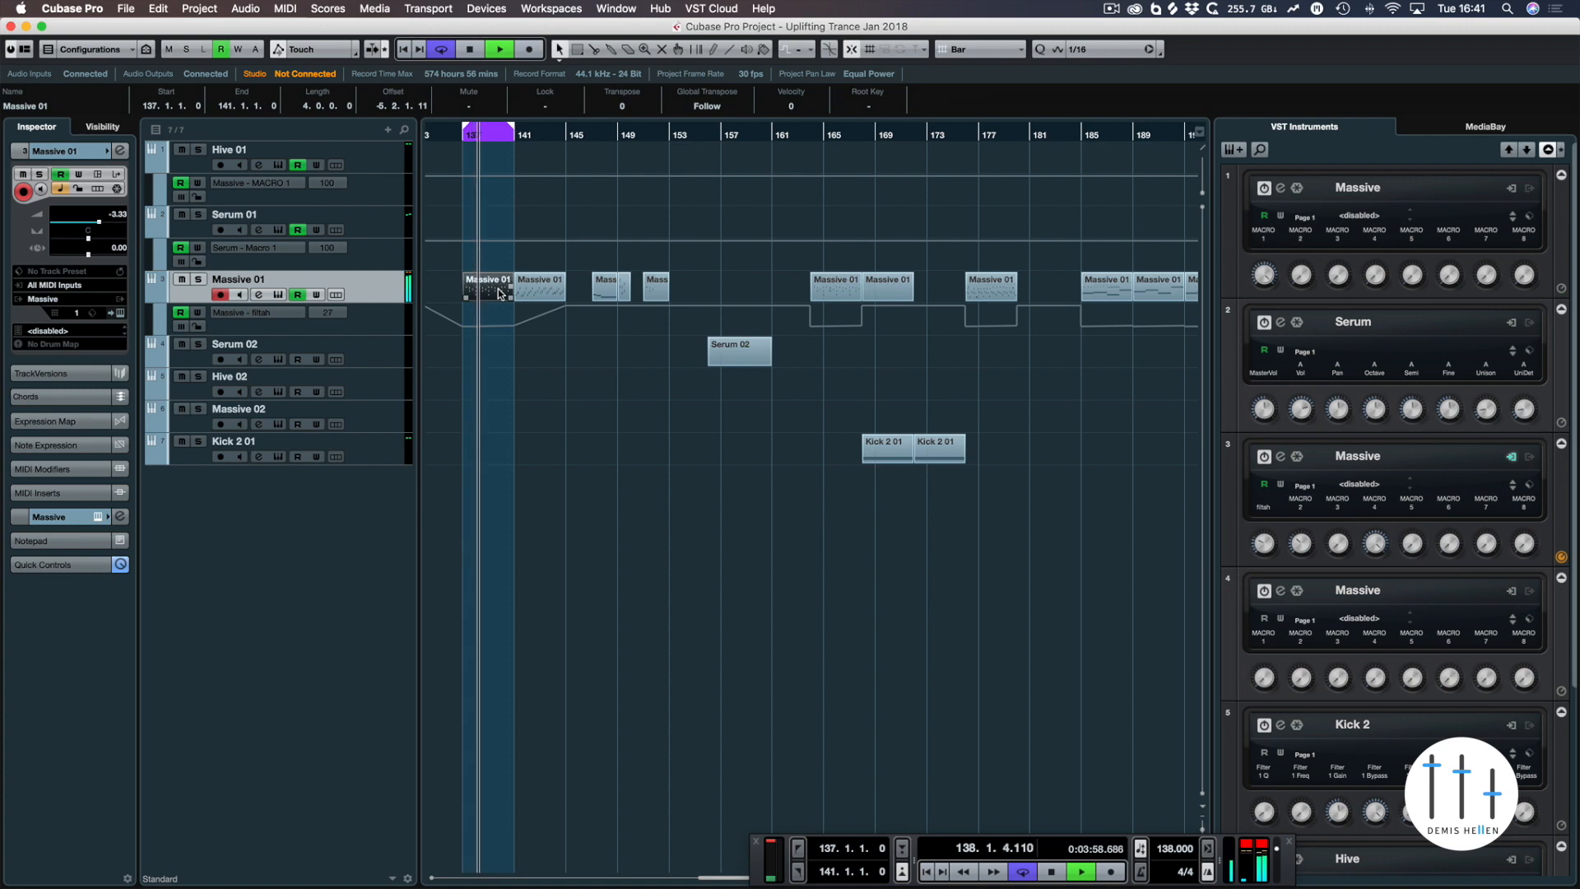
pyautogui.press('space')
# - Return the loop to the Massive 01 part at bars 164 to 168 and open that part in the Key Editor
pyautogui.click(834, 288)
pyautogui.press('p')
pyautogui.press('l')
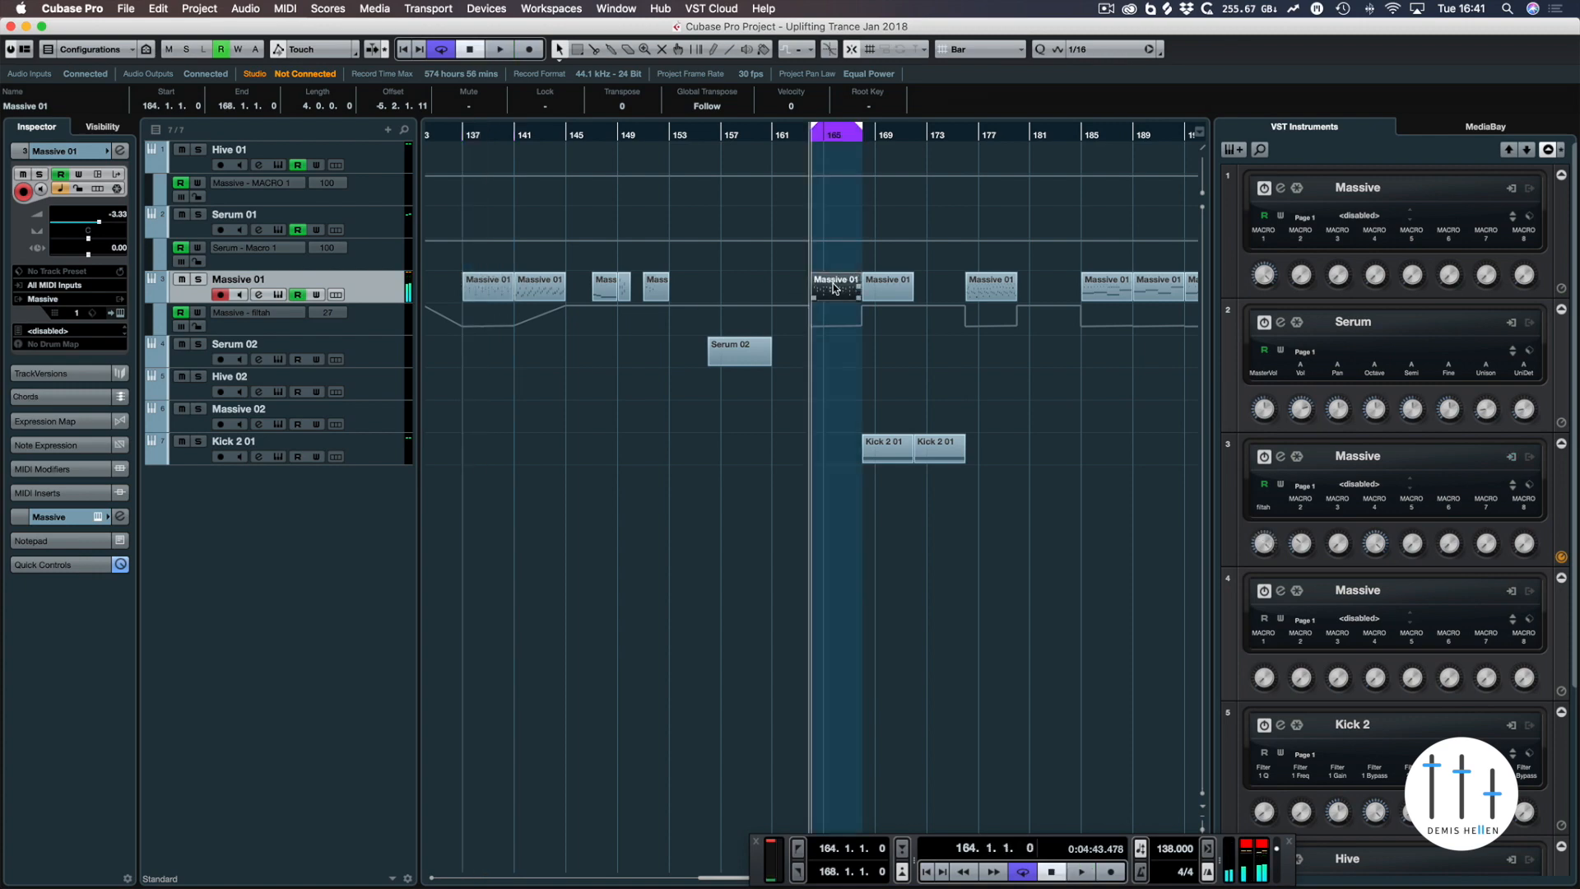
pyautogui.doubleClick(836, 294)
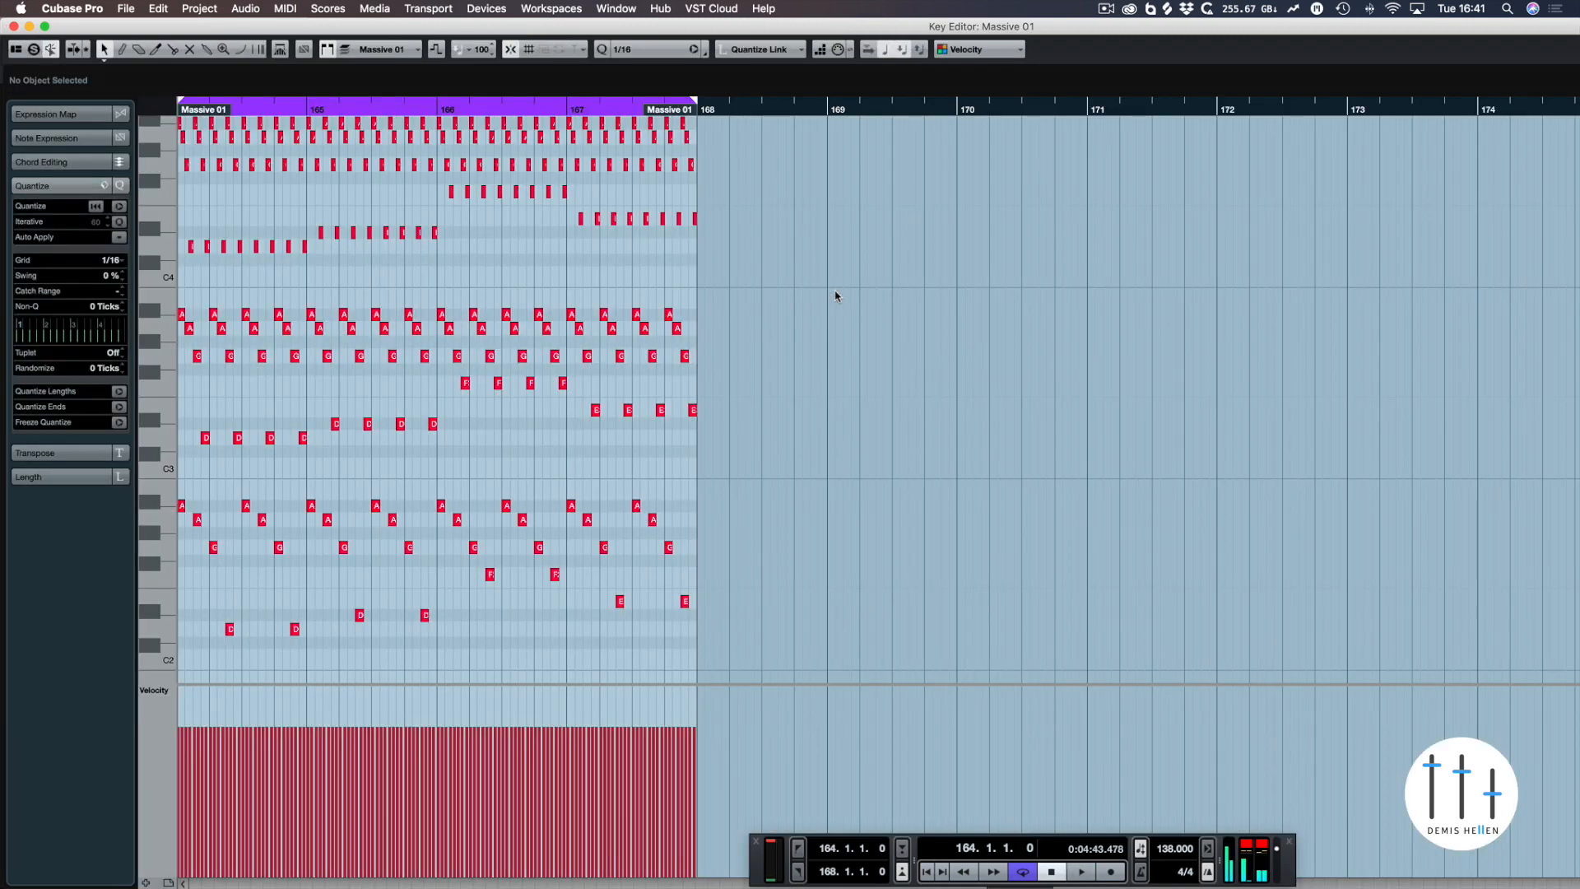
# - Highlight the part's note layers octave by octave, from the D4 notes down to the lowest A#-1 notes
pyautogui.click(282, 256)
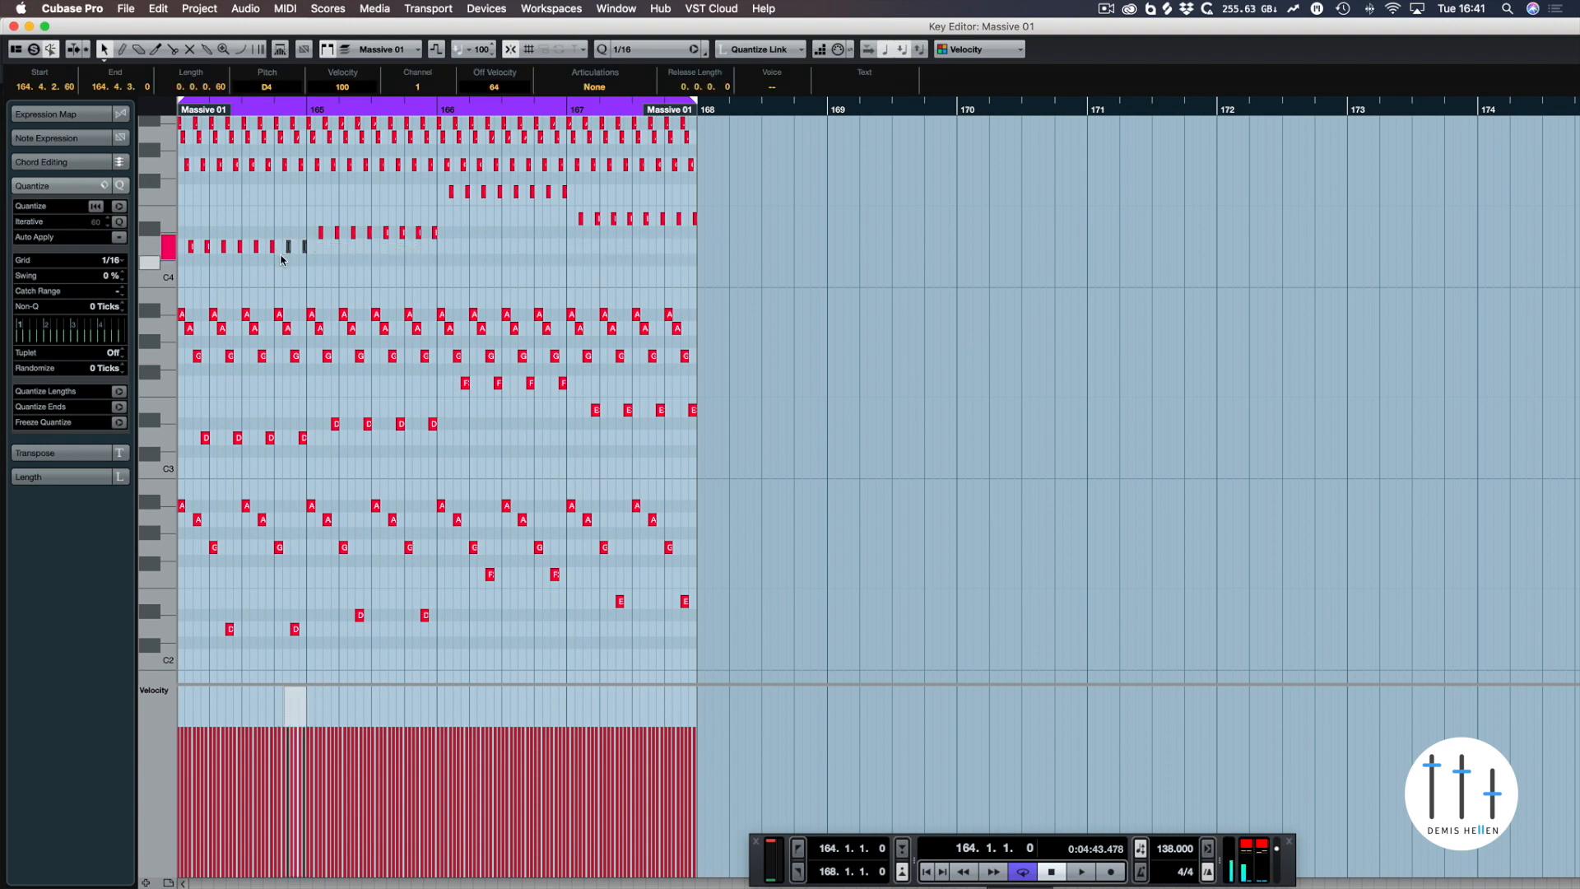
pyautogui.moveTo(184, 298); pyautogui.dragTo(765, 461)
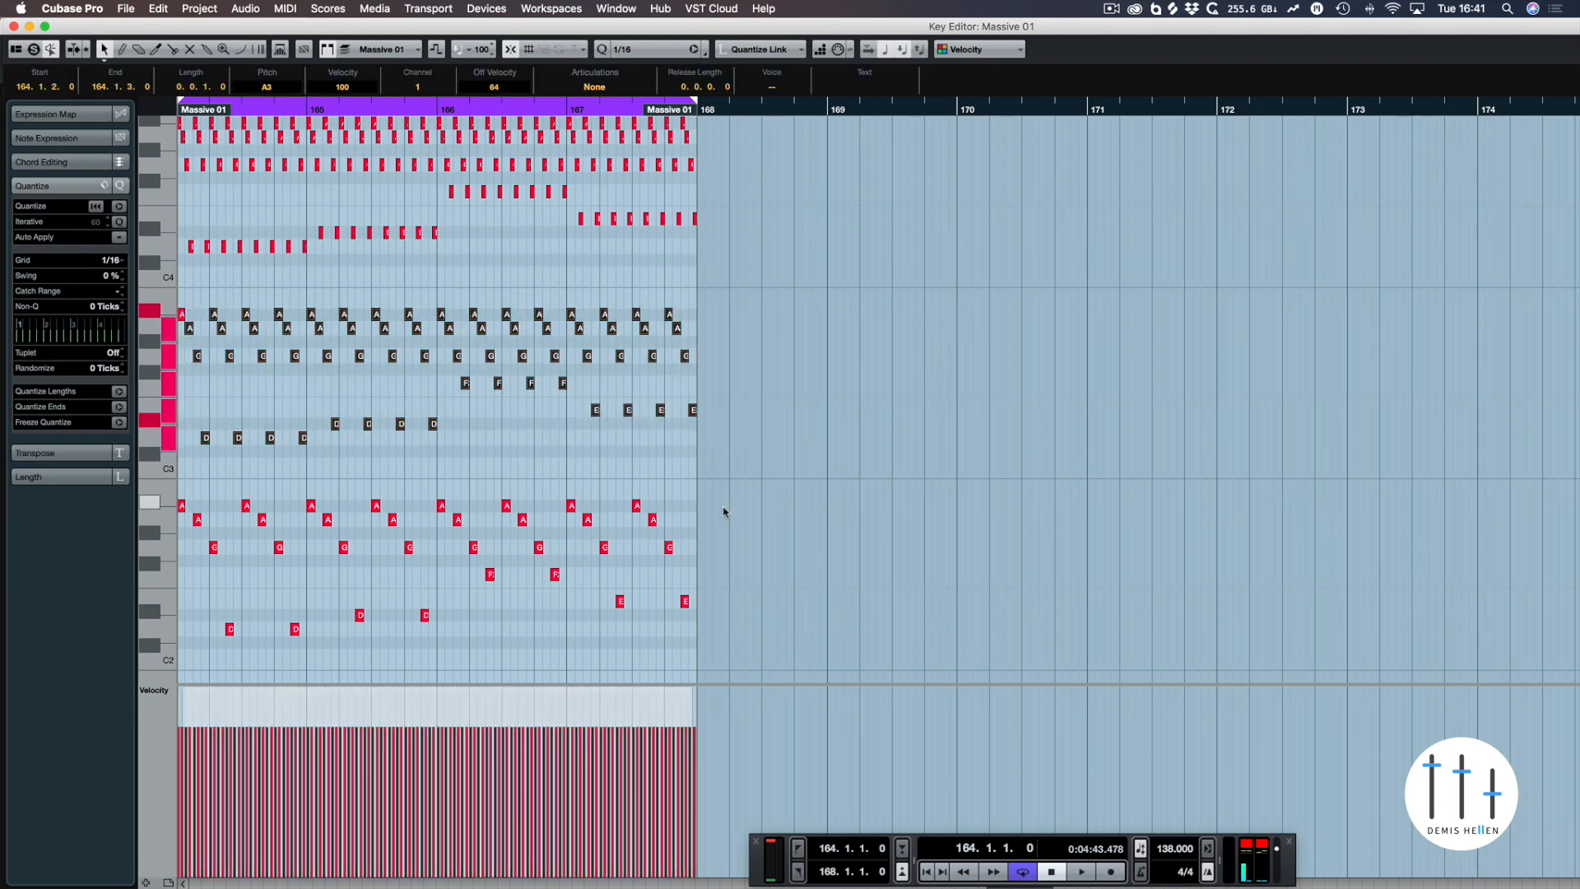
pyautogui.hotkey('shift', 'Down')
pyautogui.scroll(-5, 275, 639)
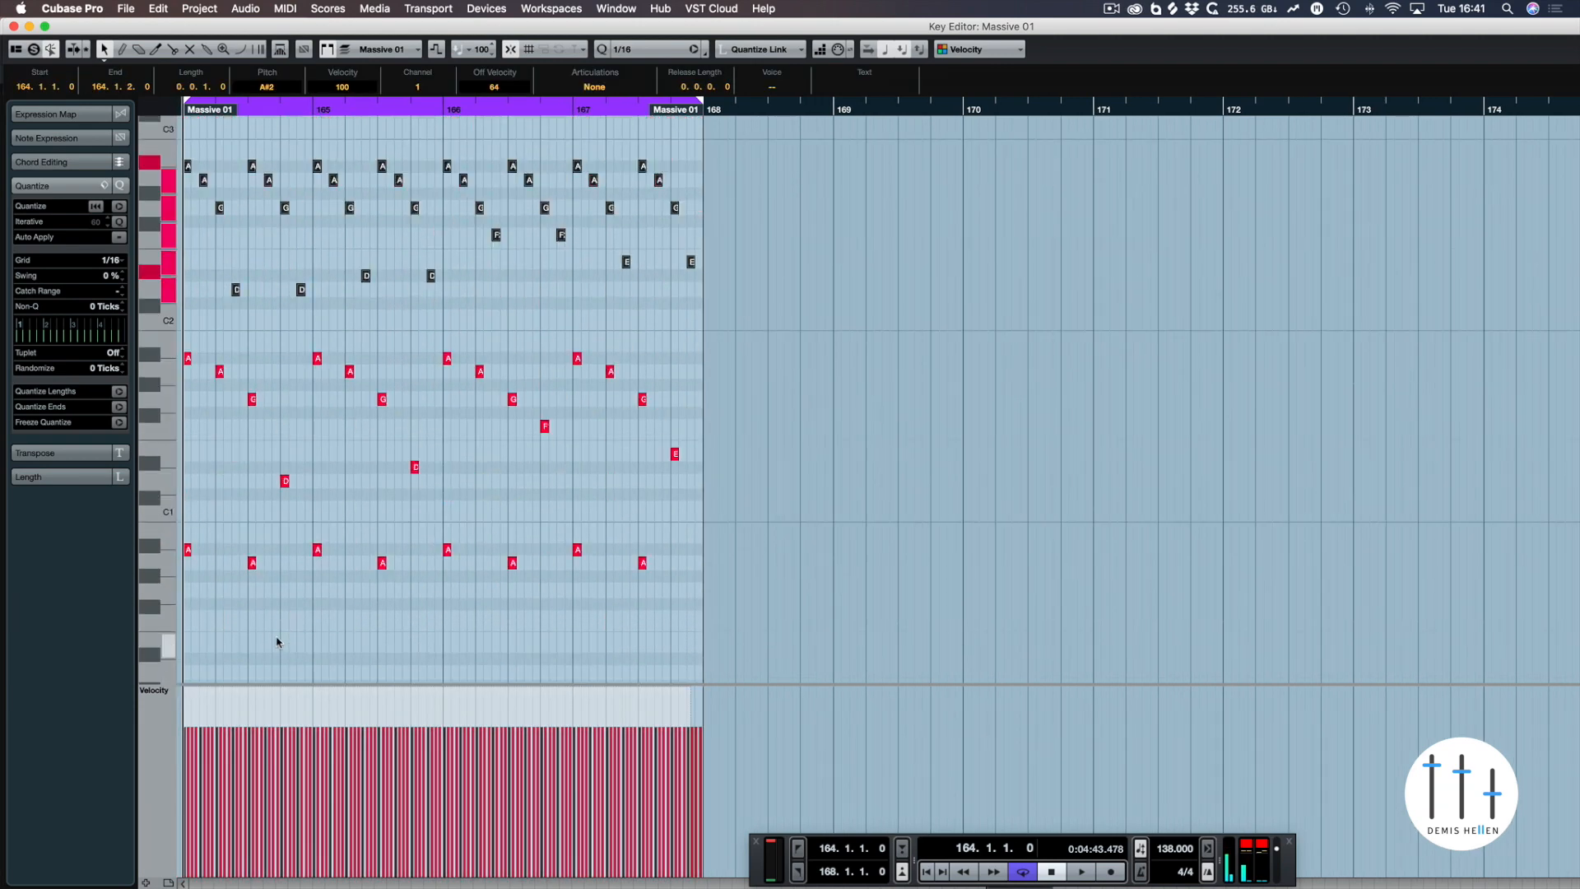
pyautogui.moveTo(192, 328); pyautogui.dragTo(743, 558)
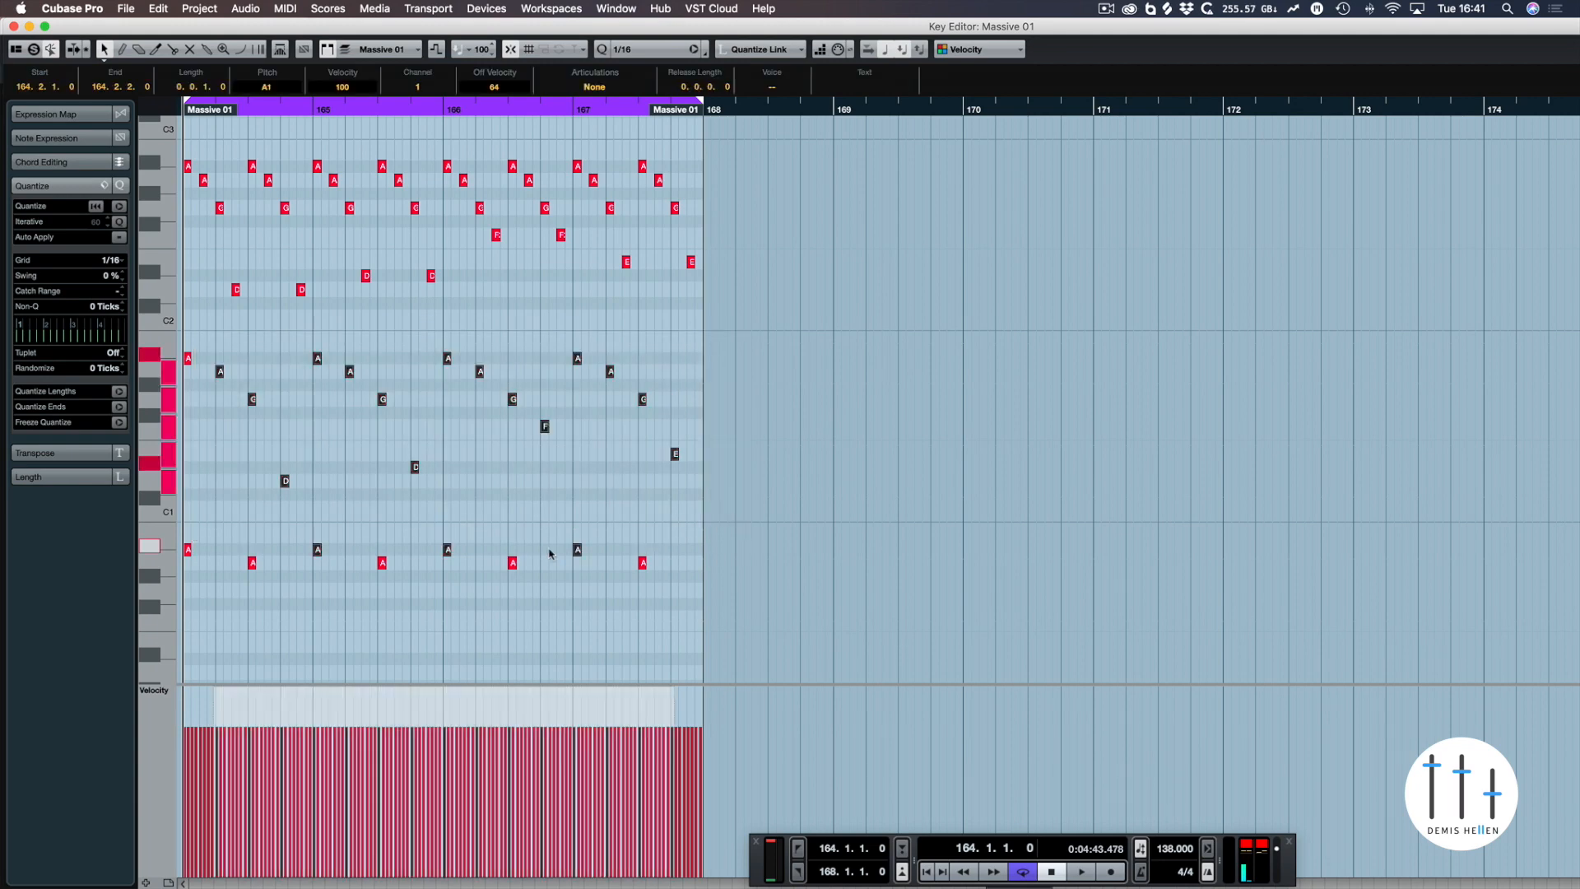
pyautogui.moveTo(185, 508); pyautogui.dragTo(724, 590)
pyautogui.scroll(-5, 345, 613)
pyautogui.moveTo(185, 463); pyautogui.dragTo(714, 549)
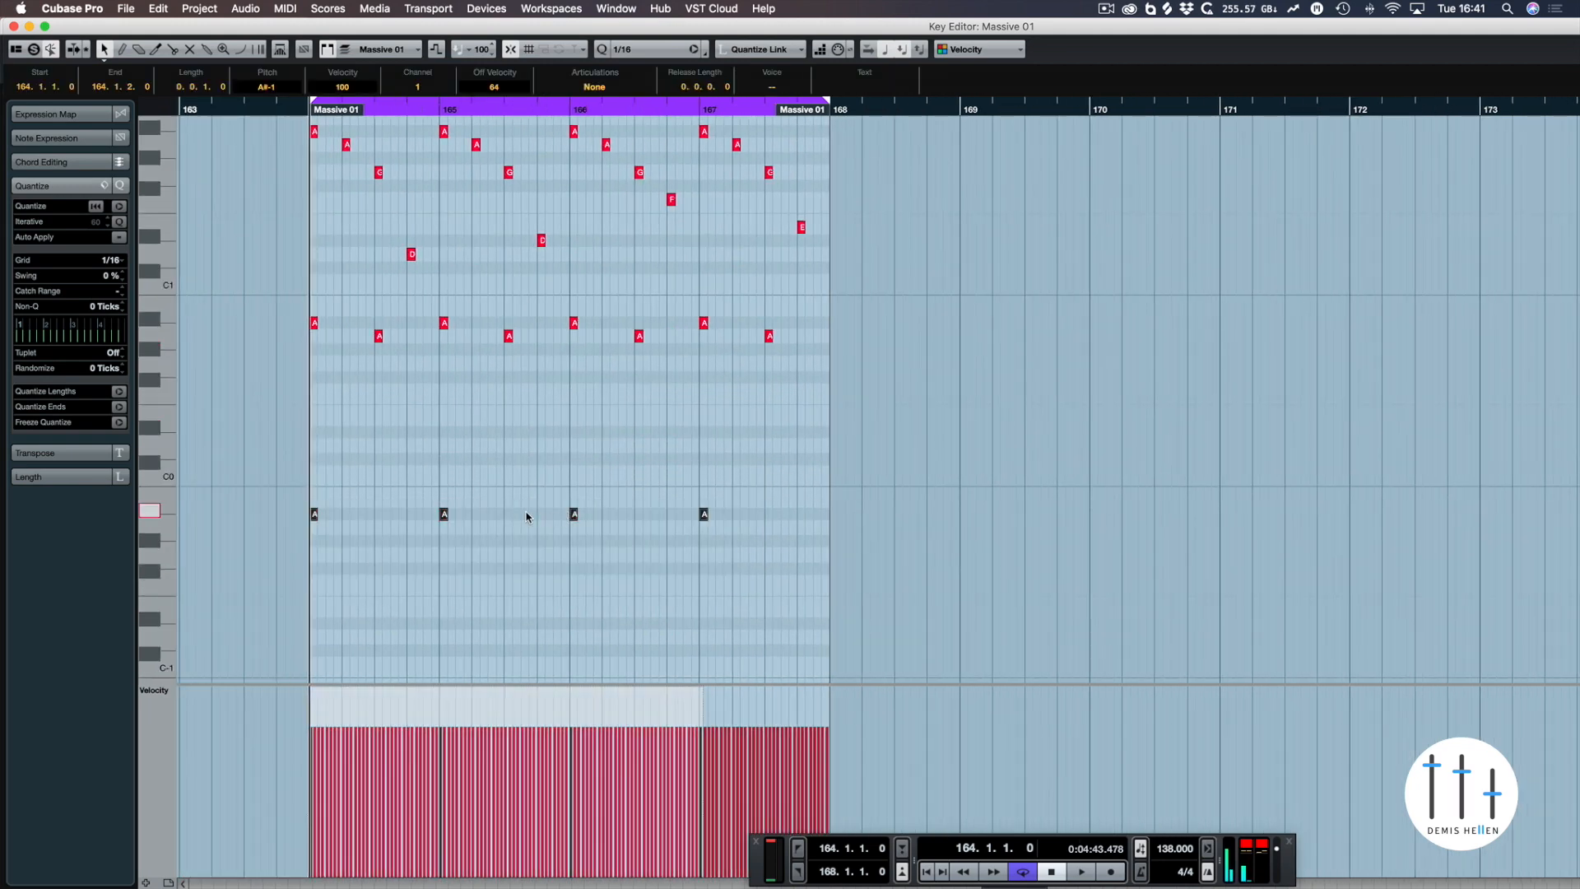
# - Highlight the D4 to A#4 layer and the upper notes of the layer below it in bar 164, and play the full part briefly
pyautogui.scroll(15, 527, 517)
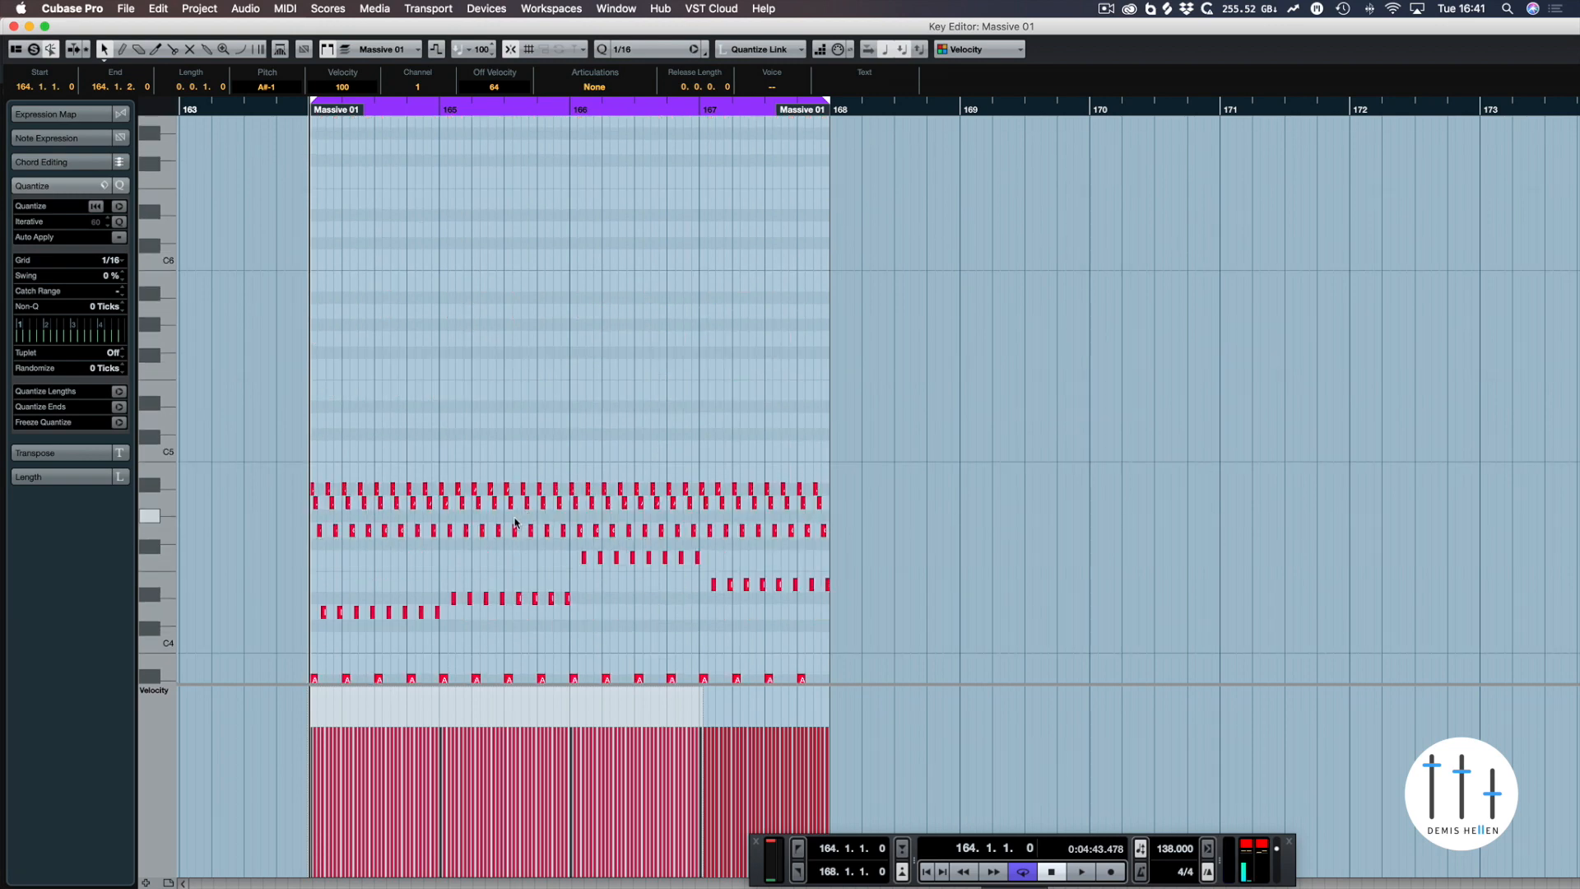
pyautogui.moveTo(281, 458); pyautogui.dragTo(912, 638)
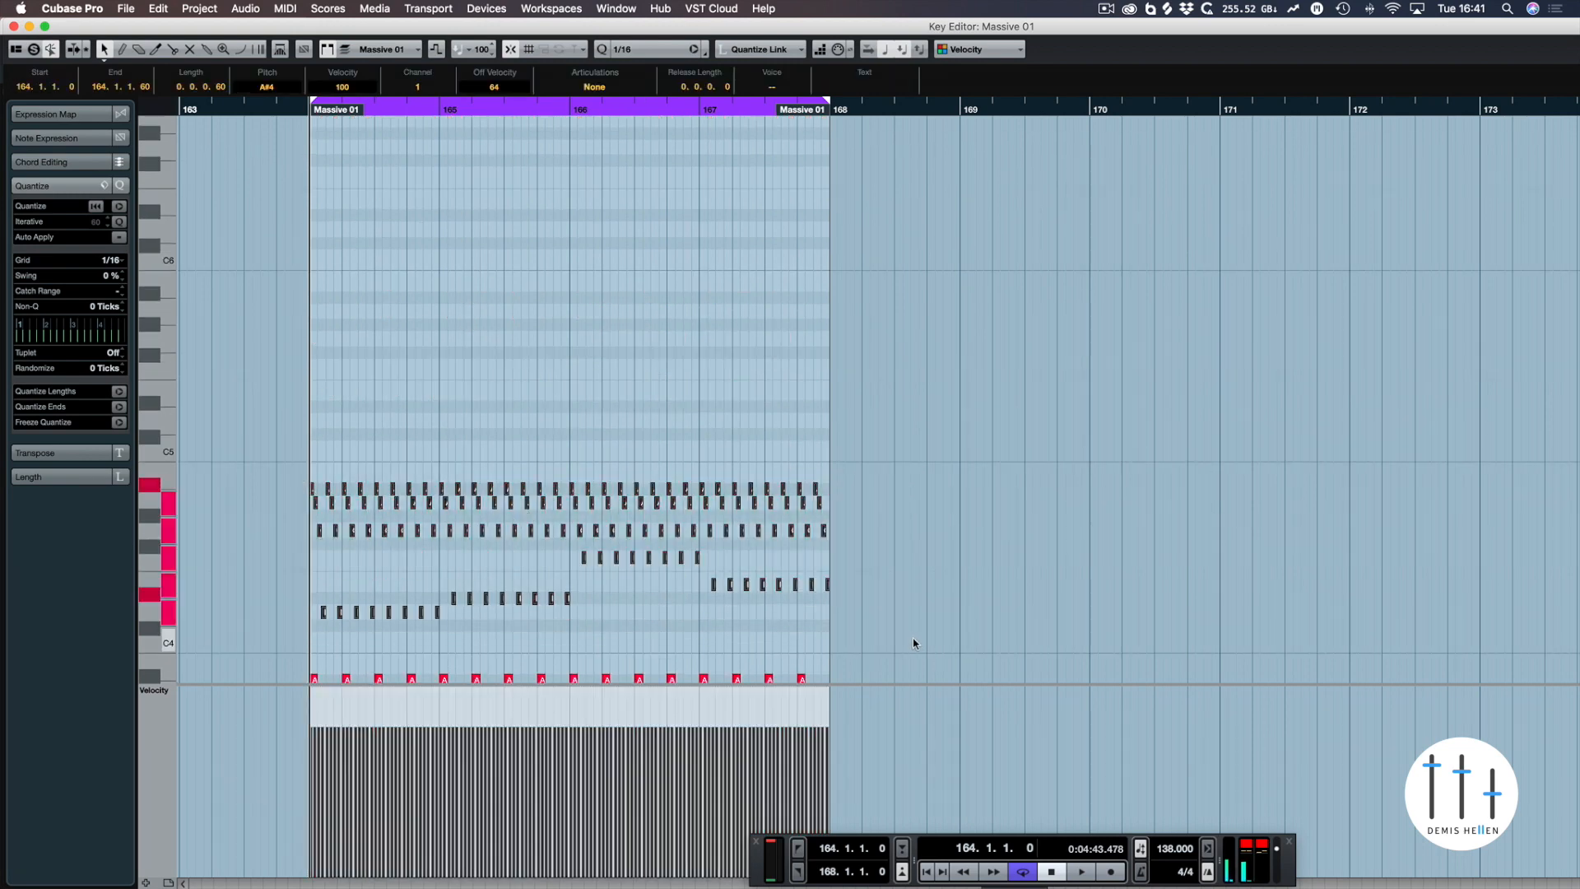
pyautogui.scroll(-2, 913, 643)
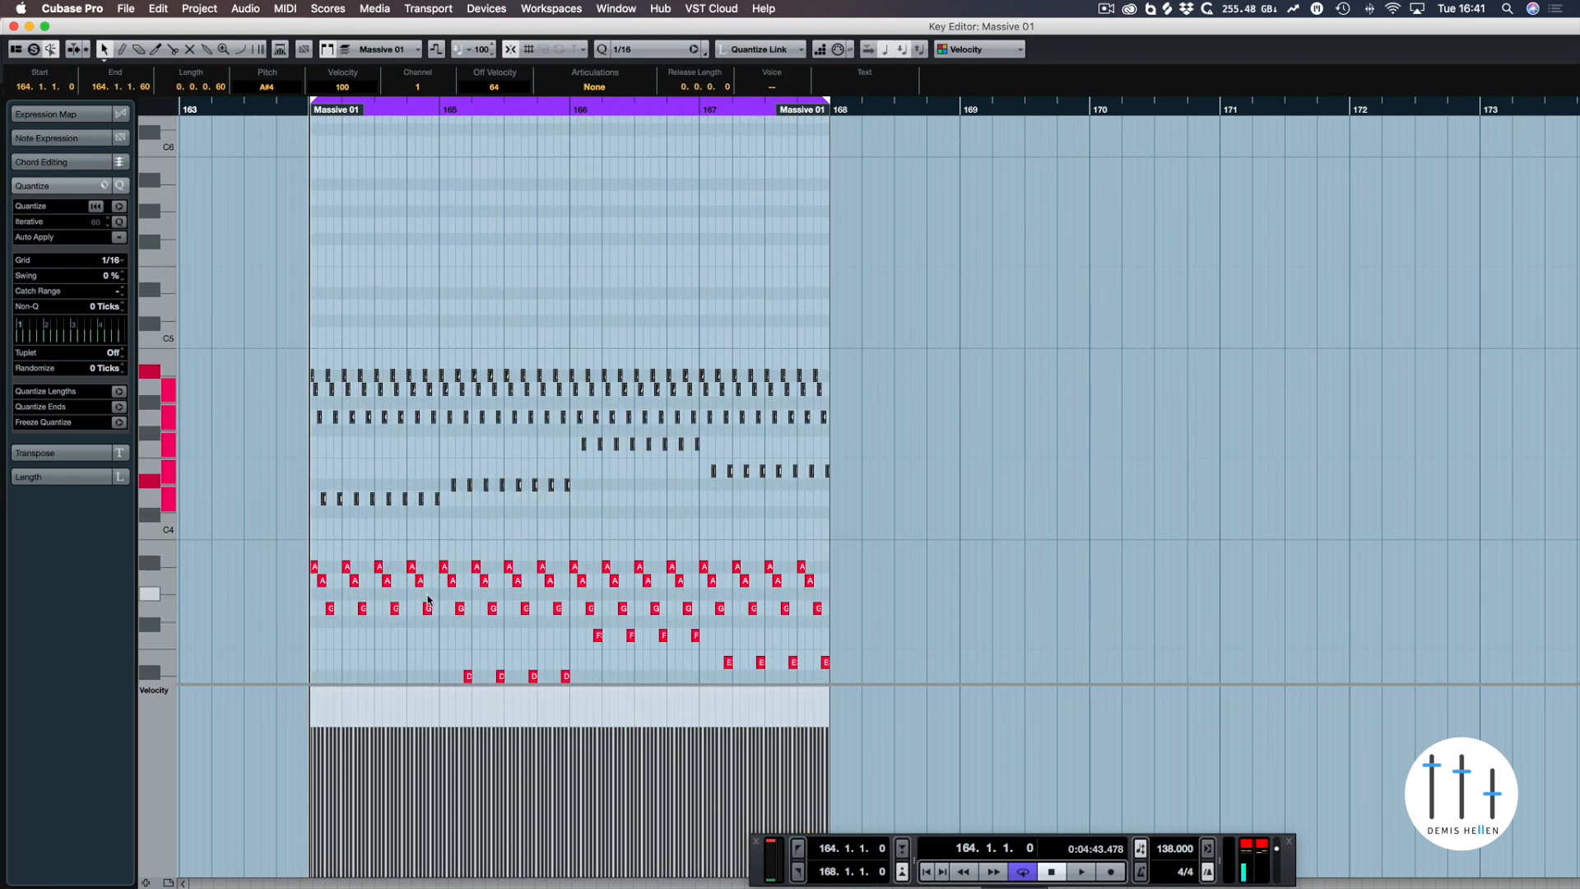
pyautogui.moveTo(288, 538); pyautogui.dragTo(427, 621)
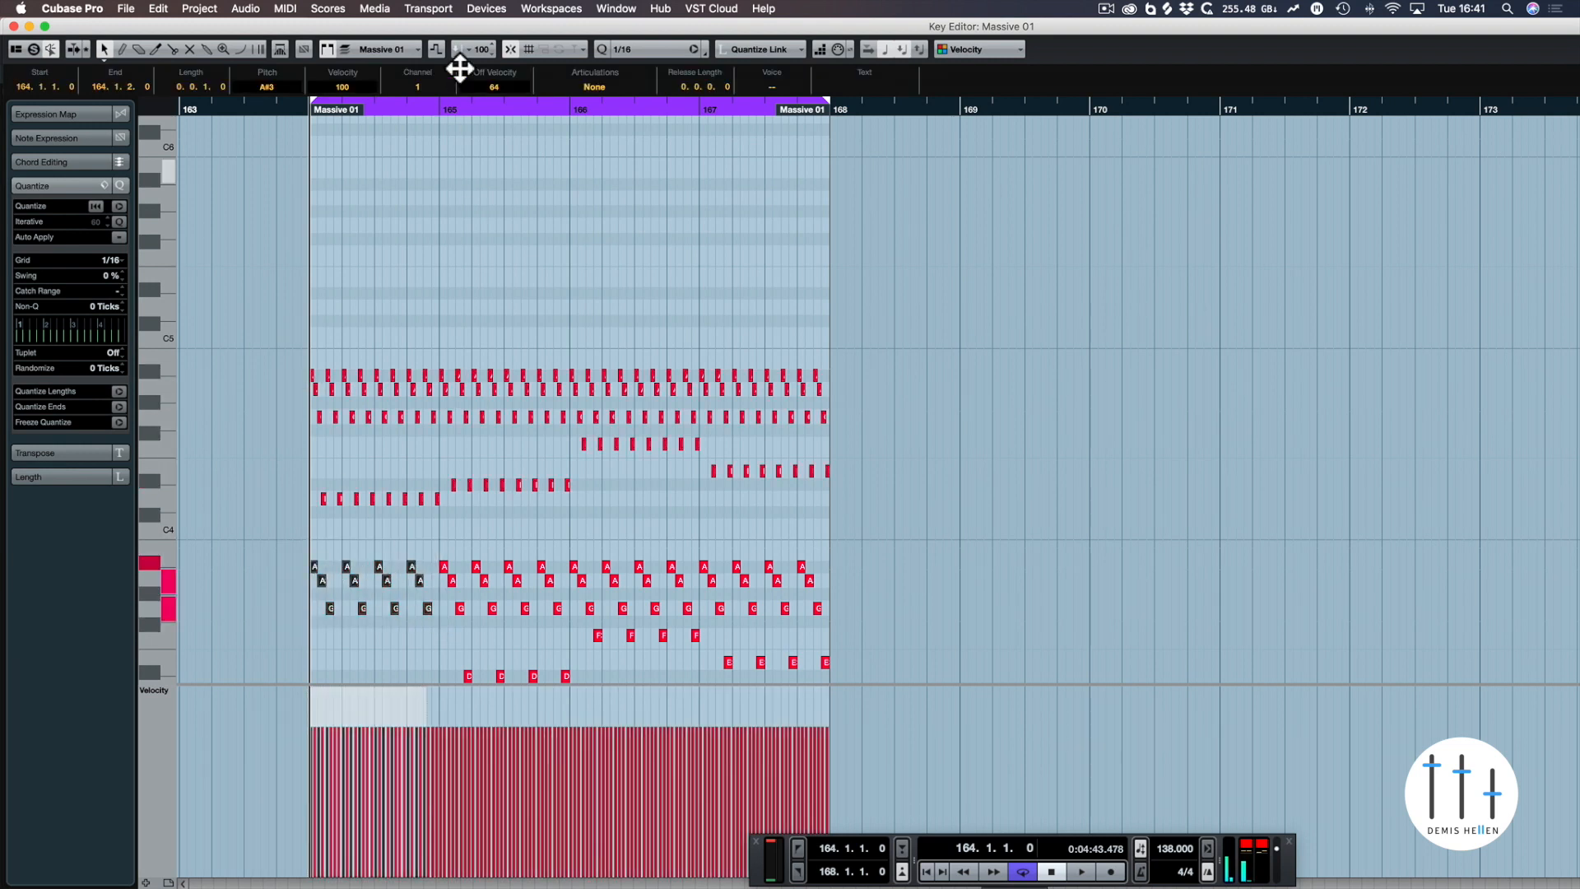
pyautogui.press('space')
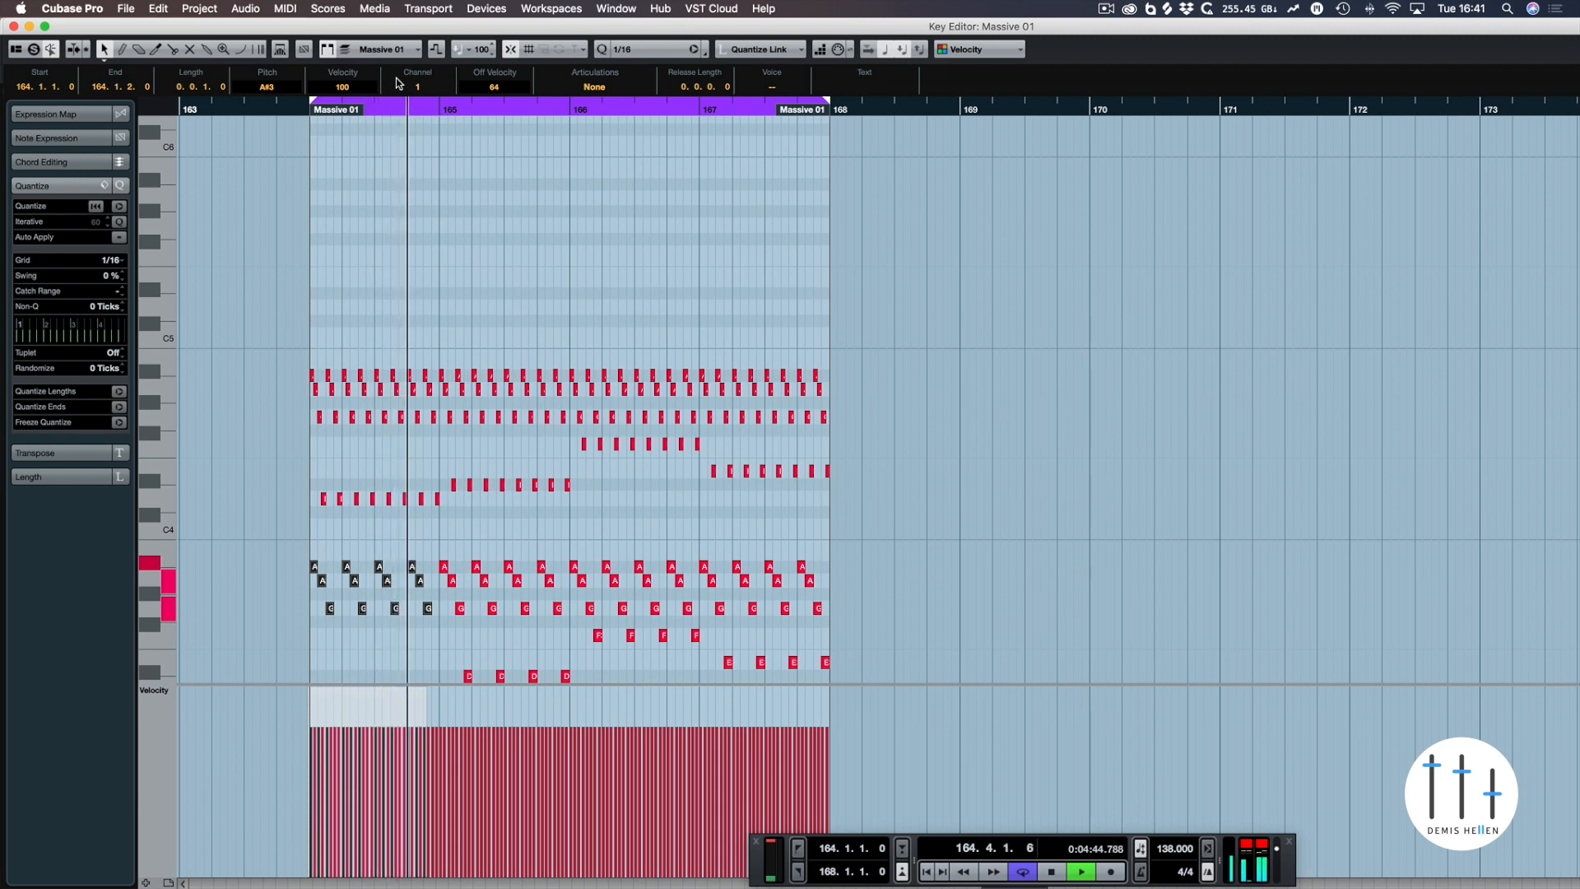
pyautogui.press('space')
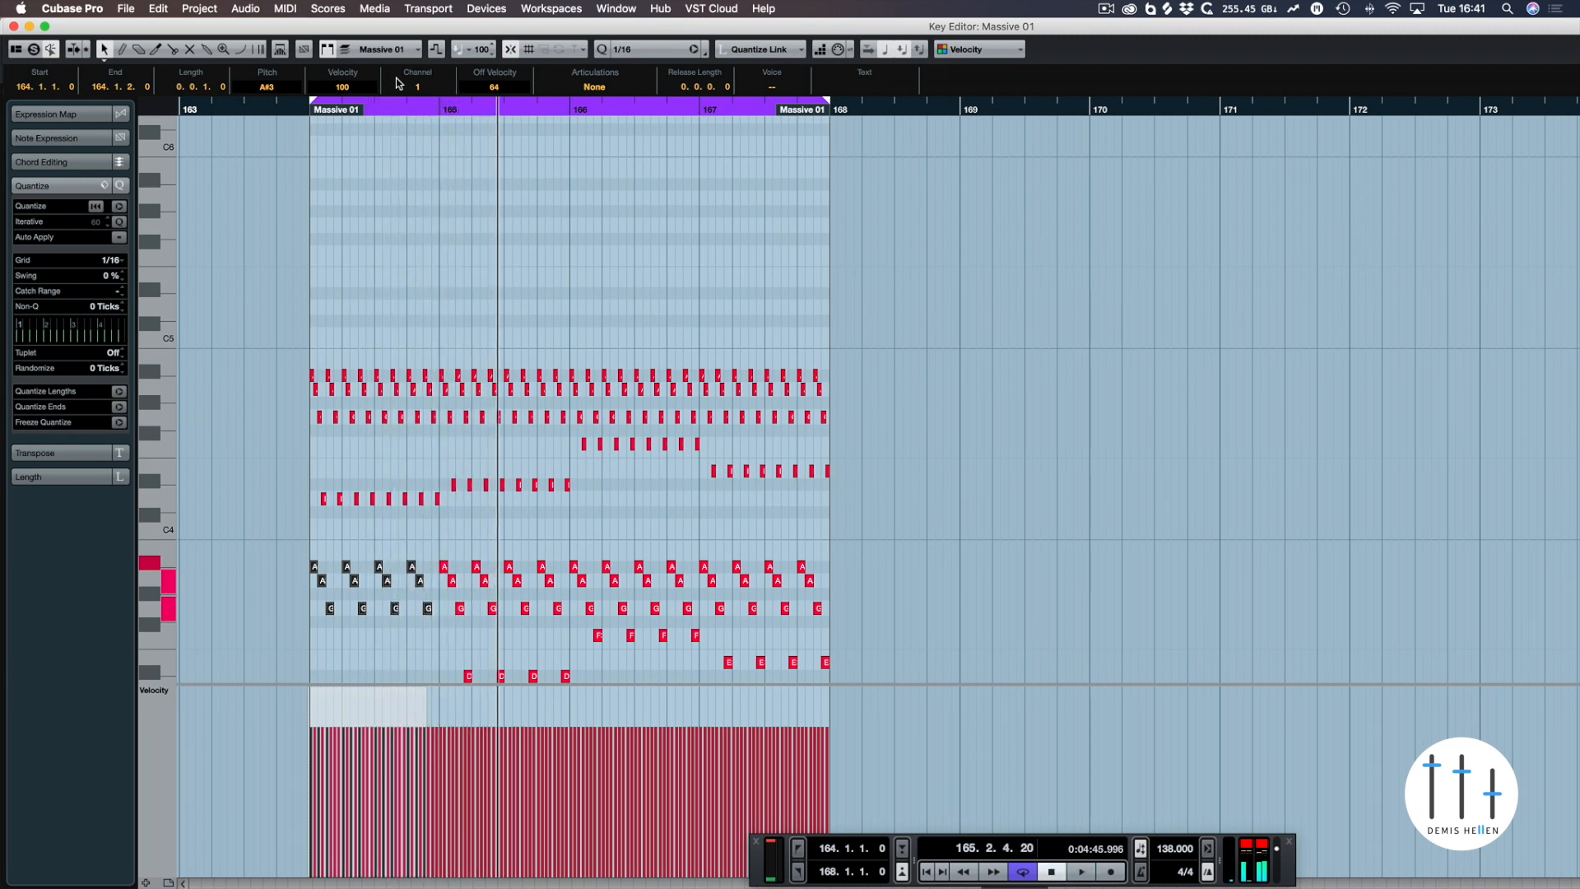
# - Delete the octave 4 notes and all layers below octave 3, keeping only the D3 to A#3 layer in the Massive 01 part
pyautogui.moveTo(254, 264); pyautogui.dragTo(205, 794)
pyautogui.press('Delete')
pyautogui.scroll(-5, 887, 518)
pyautogui.press('Delete')
pyautogui.scroll(15, 382, 605)
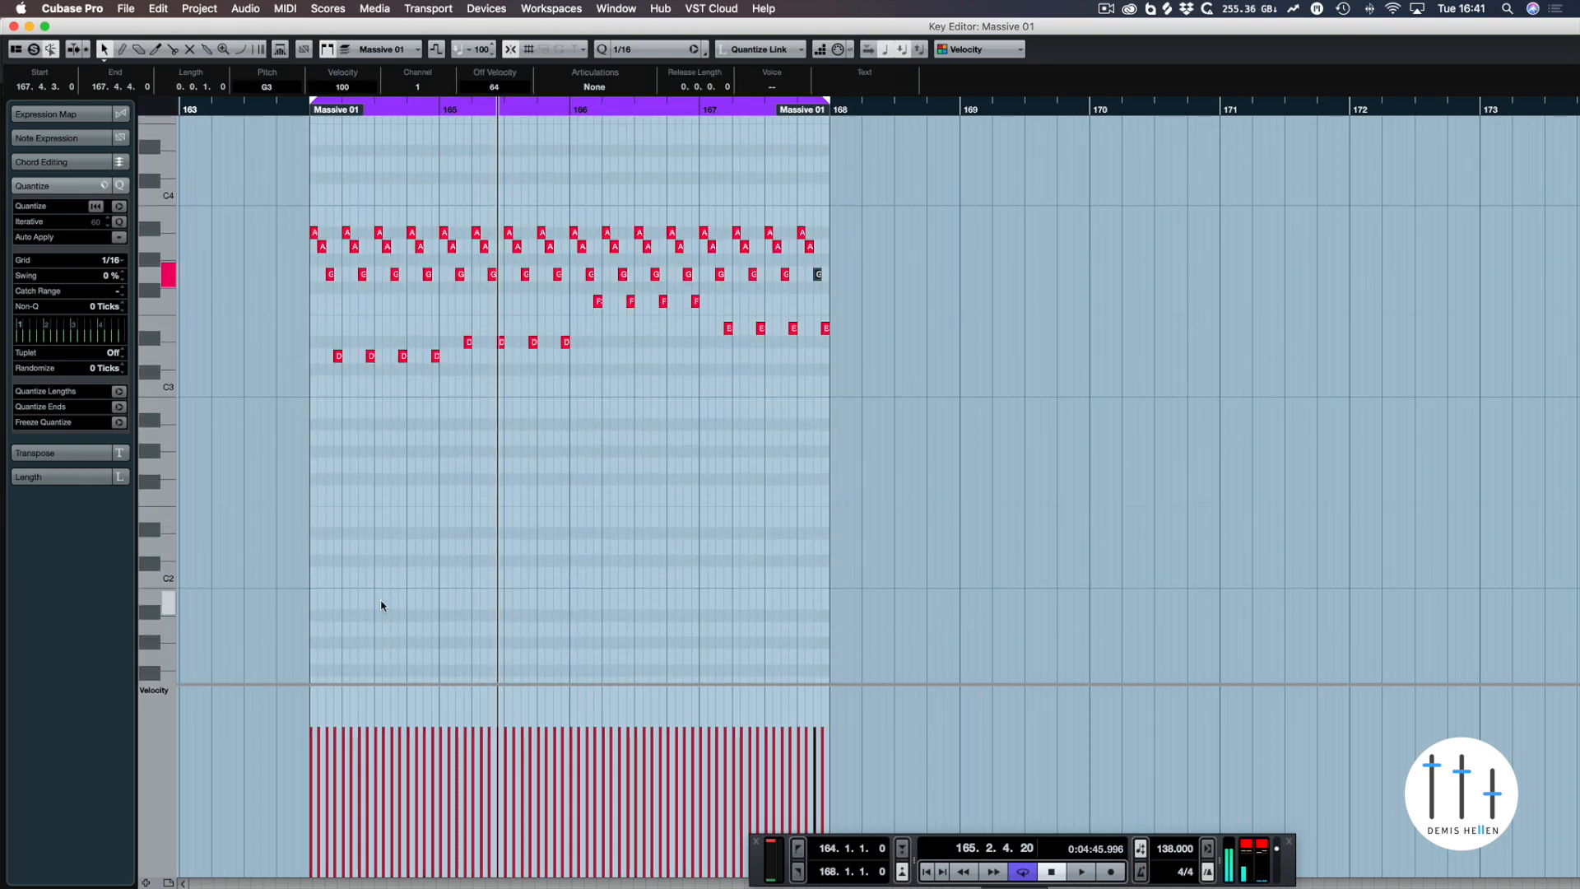
# - Play the remaining D3 to A#3 layer from bar 164, stop, and return to the project arrangement
pyautogui.click(418, 432)
pyautogui.press('KP_1')
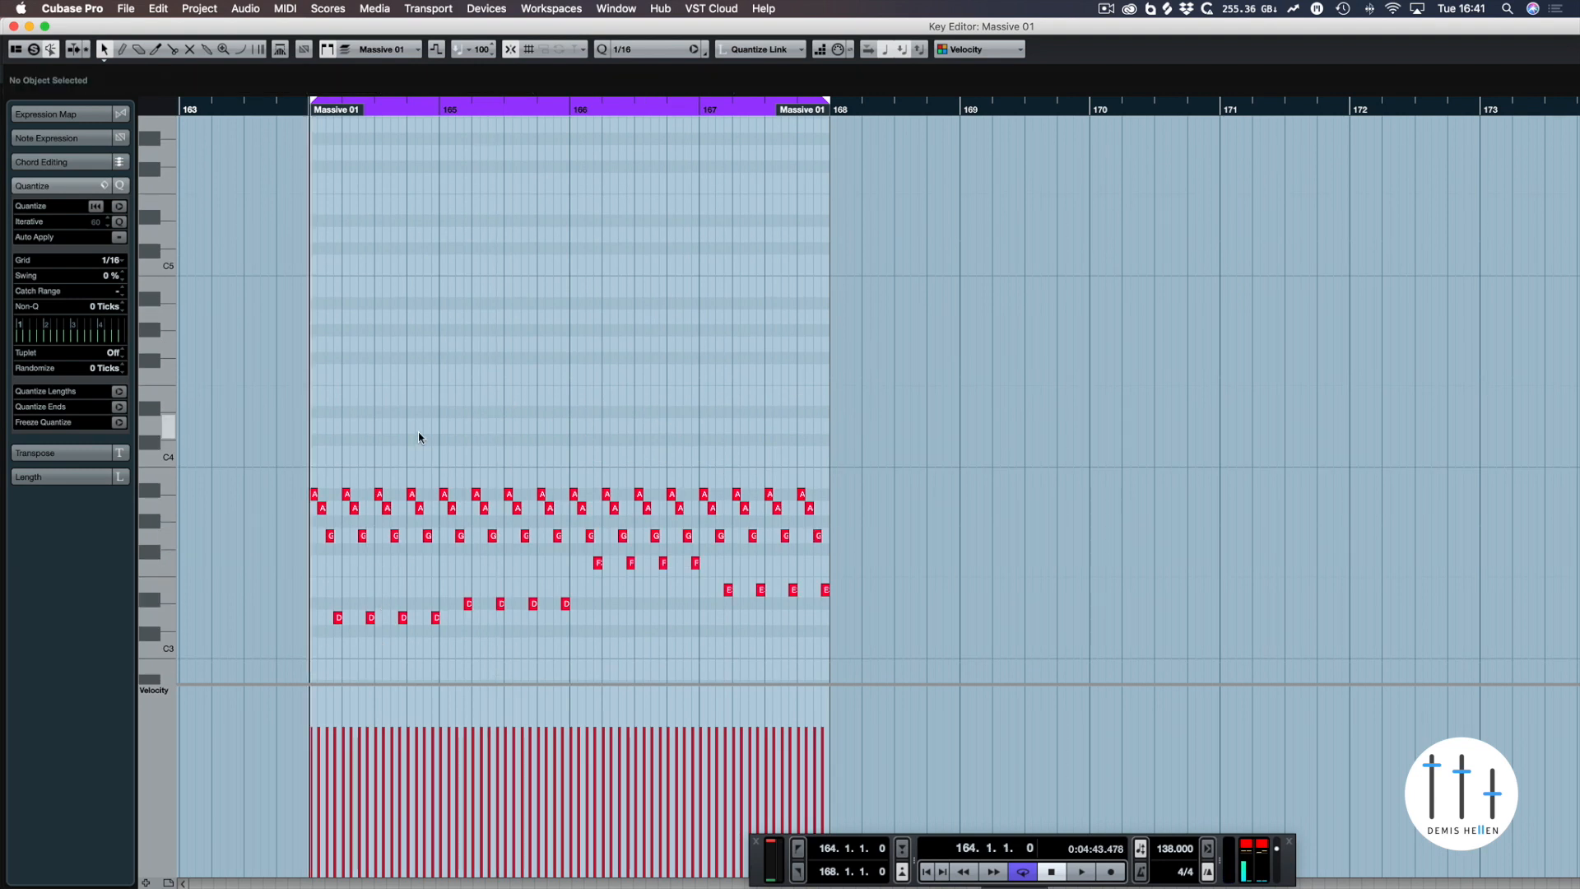
pyautogui.press('space')
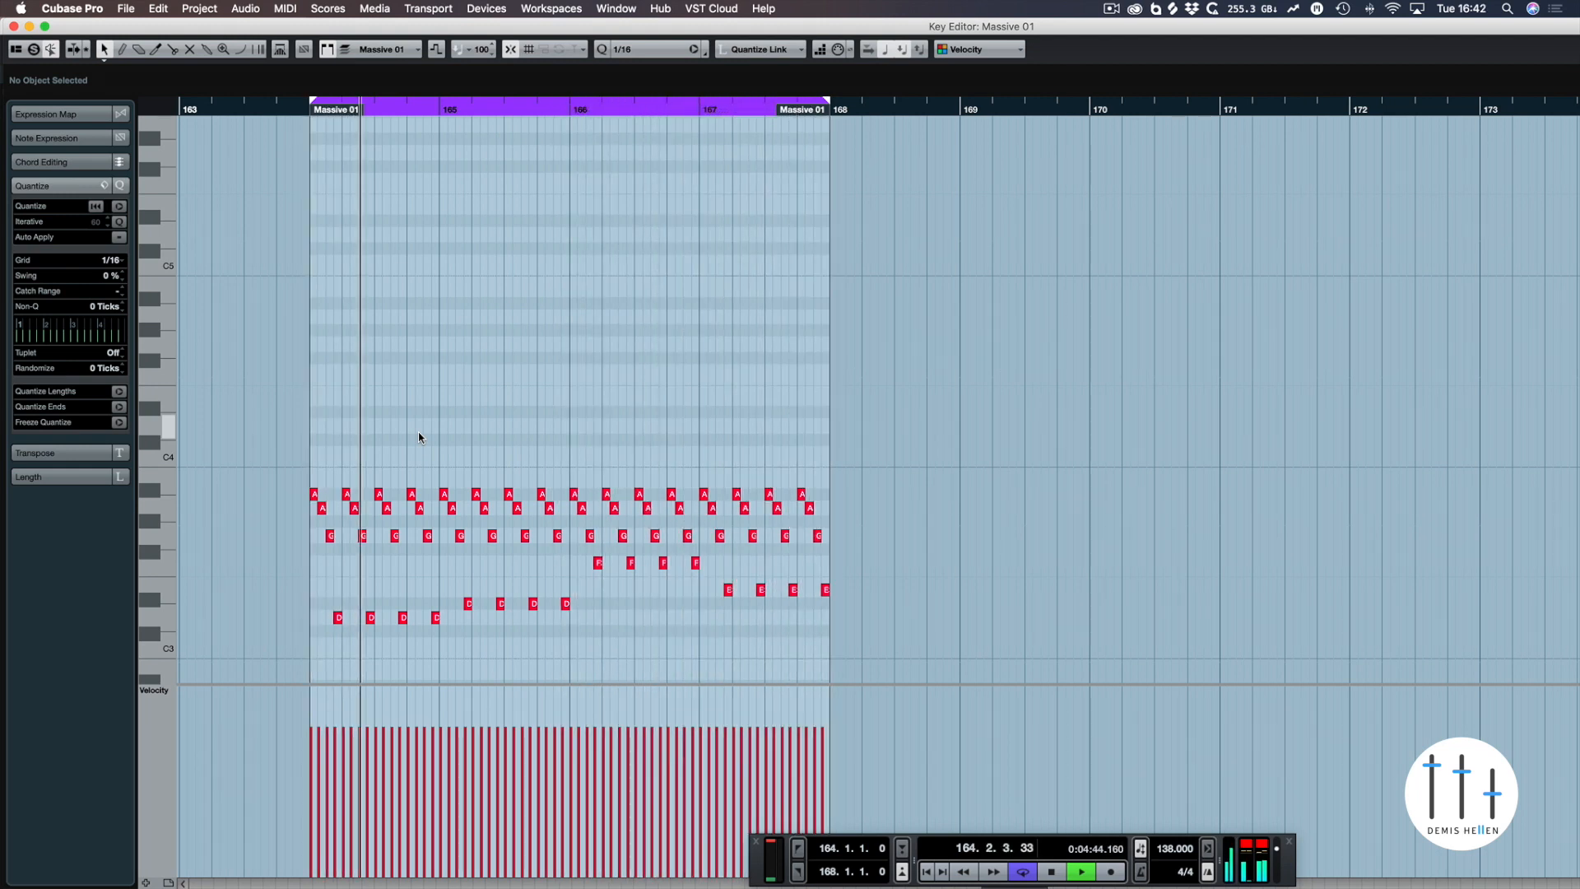
pyautogui.press('space')
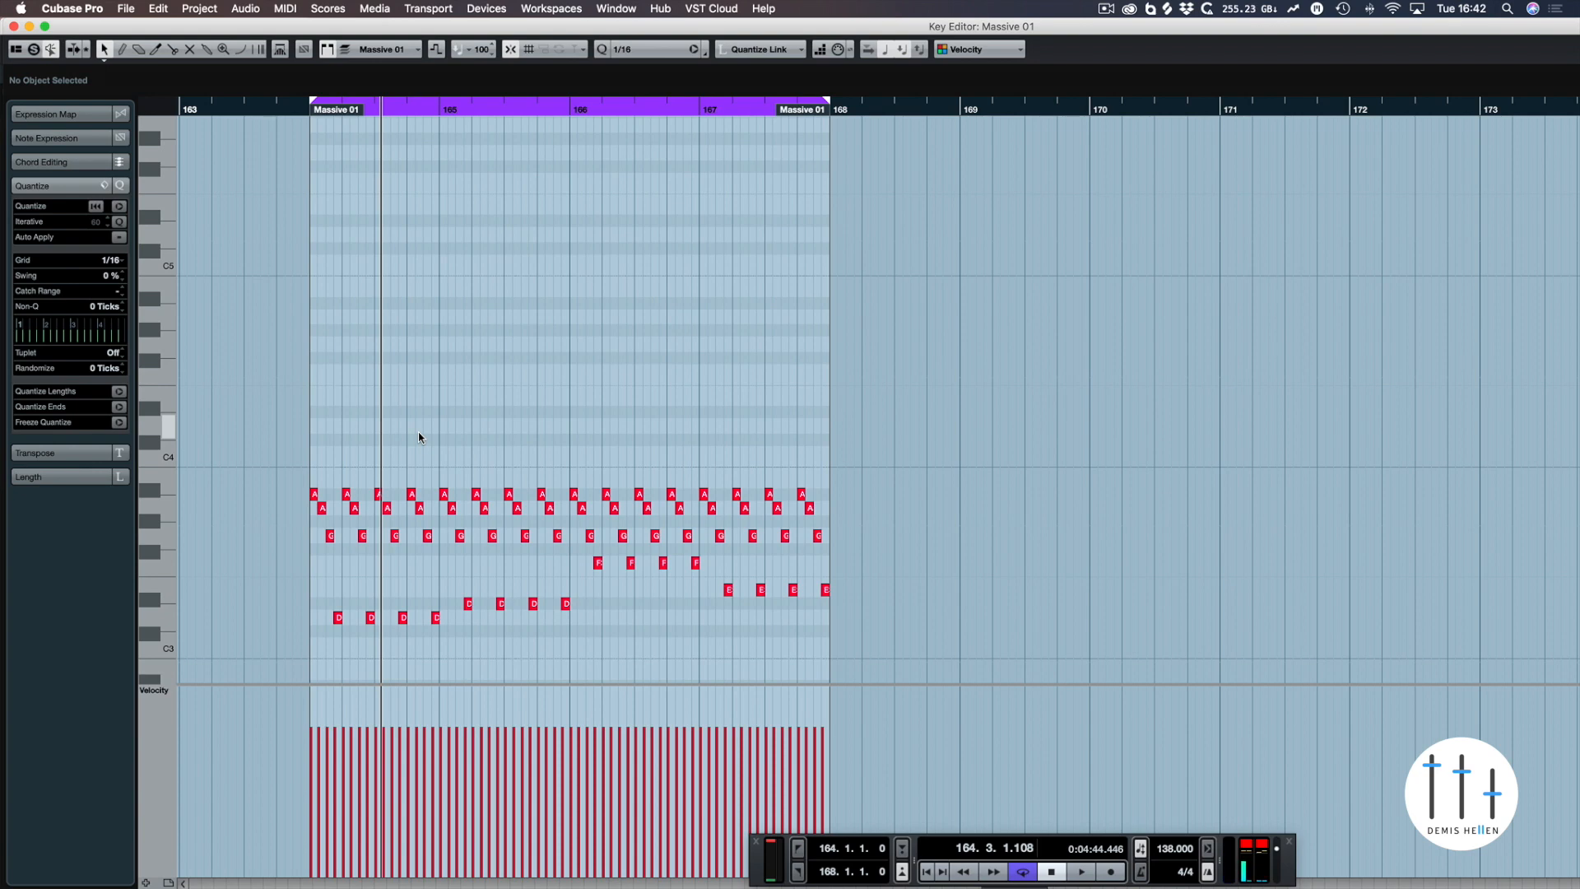
pyautogui.press('Return')
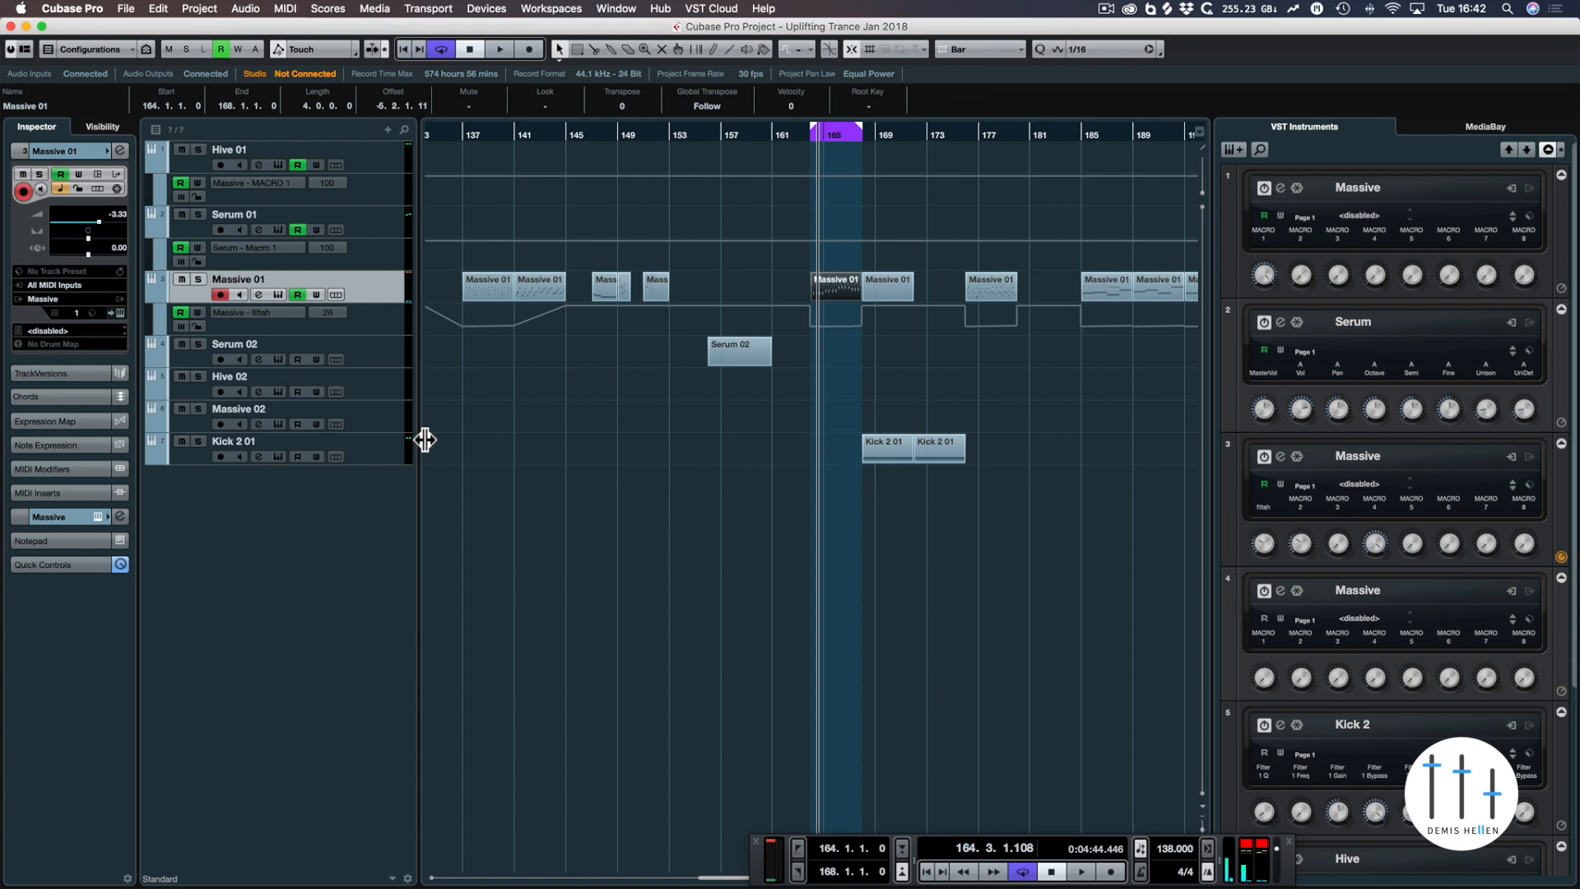